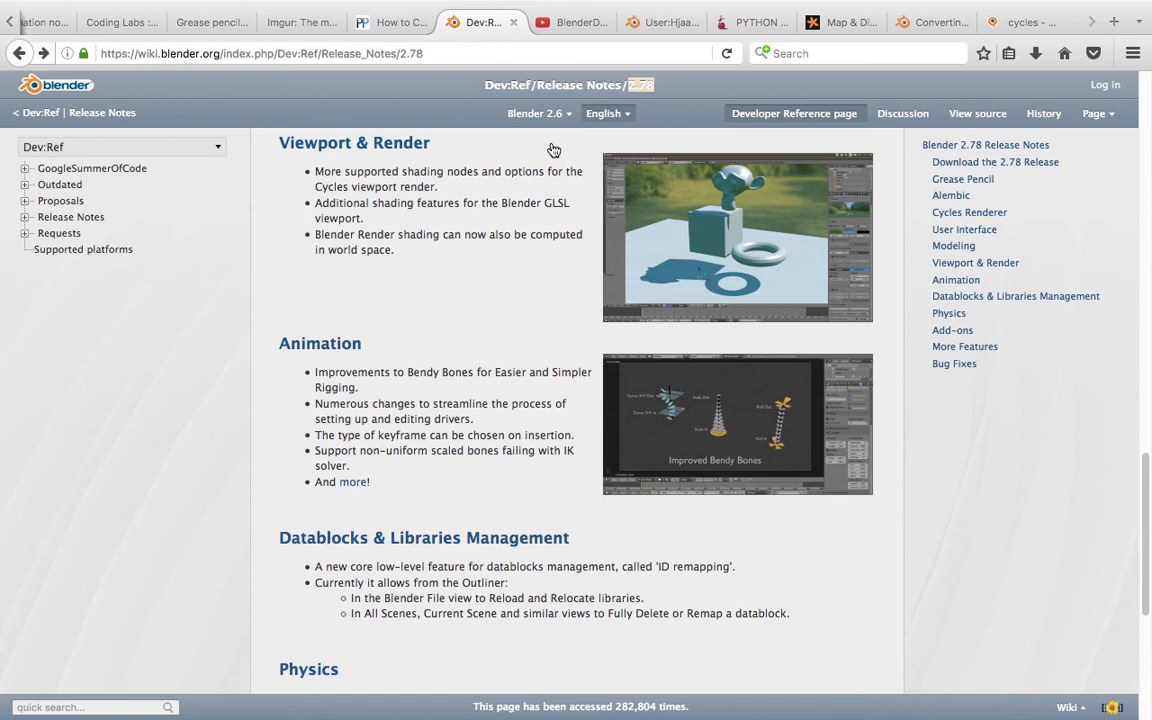
# Review the Animation section of the Blender 2.78 release notes and open its detailed Animation page
pyautogui.scroll(-3, 310, 330)
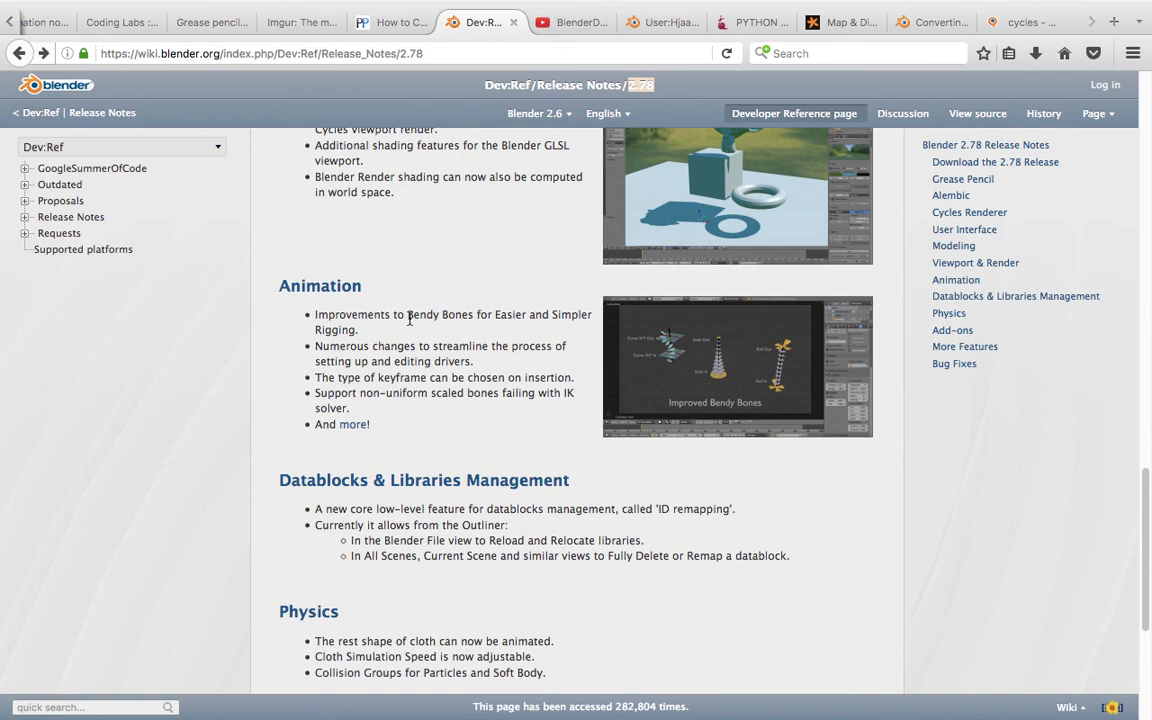
pyautogui.click(432, 345)
pyautogui.scroll(-3, 434, 347)
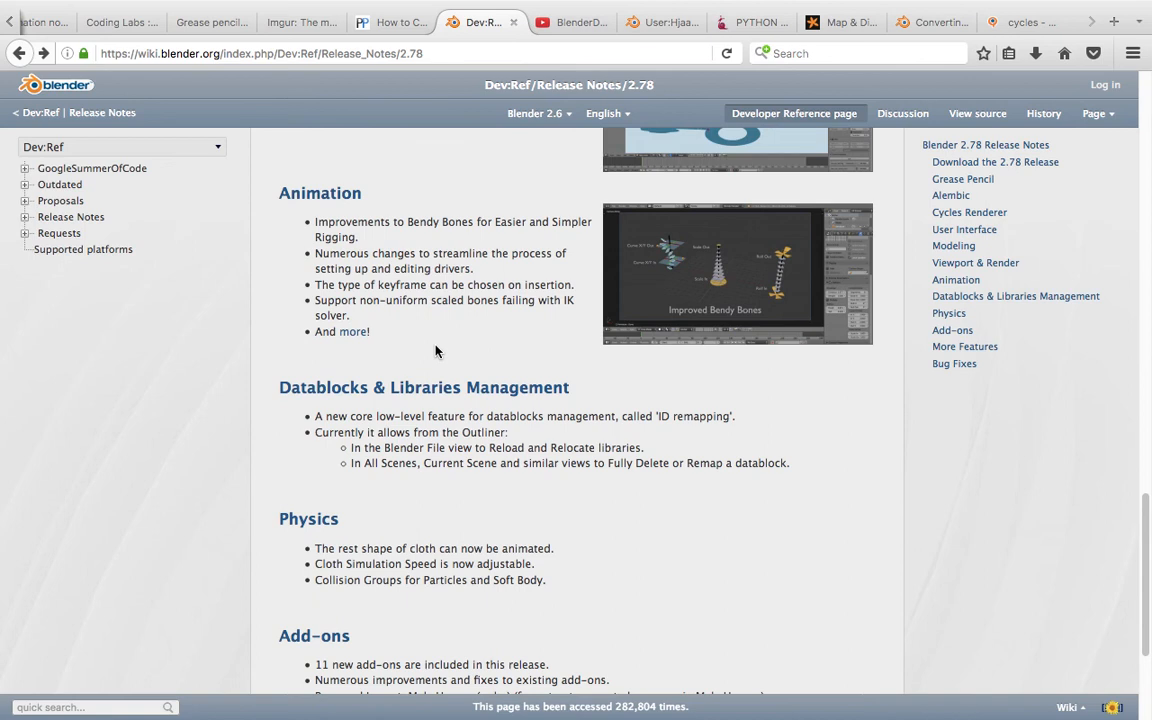
pyautogui.scroll(-2, 430, 332)
pyautogui.scroll(5, 377, 357)
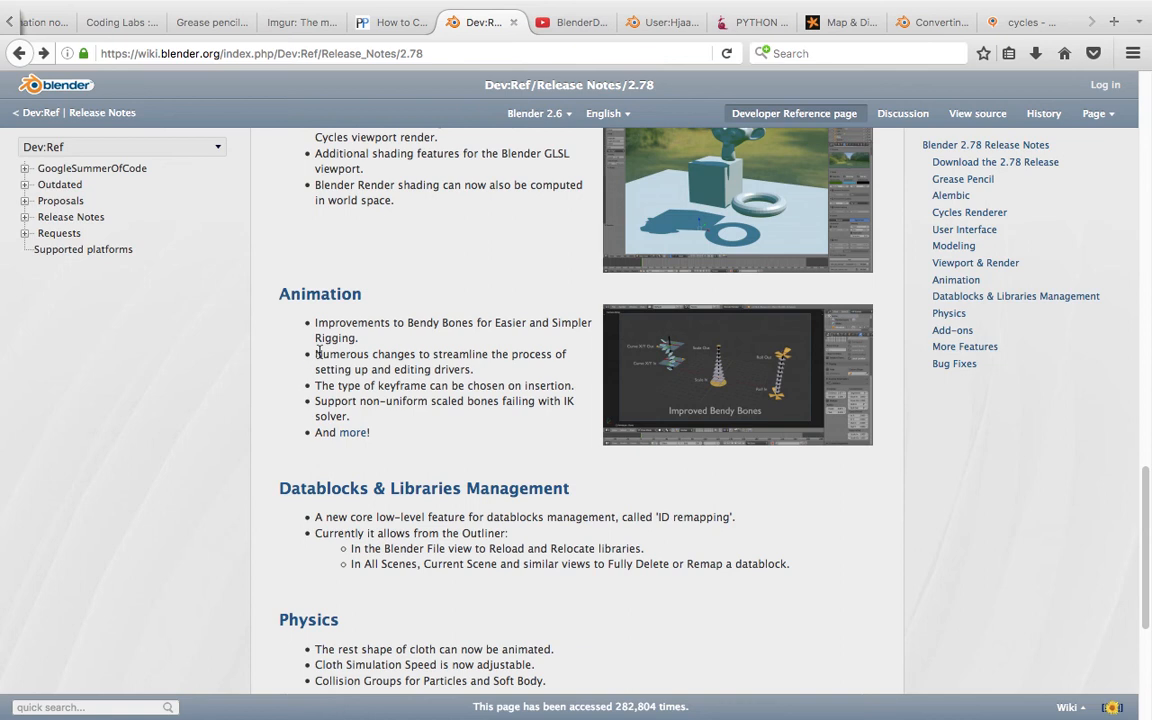
pyautogui.tripleClick(342, 354)
pyautogui.click(336, 300)
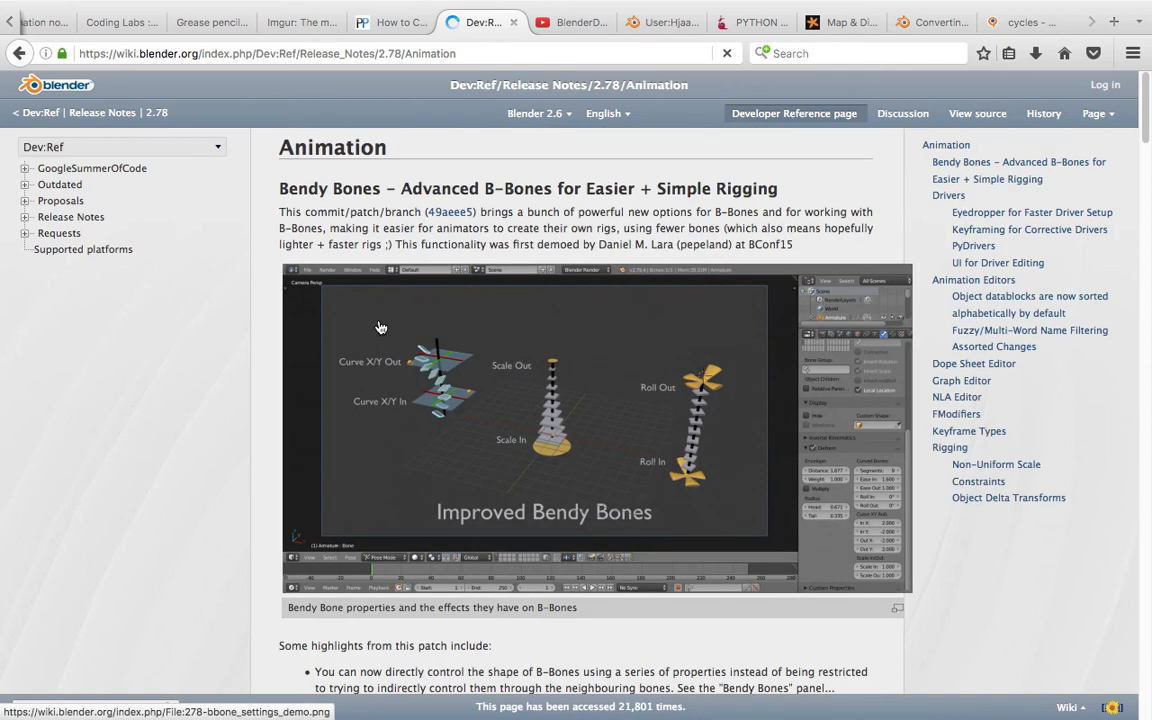
# Read the Drivers section on the Animation page, covering the hotkey change, eyedropper workflow, Important Workflow Tip and modes of operation
pyautogui.scroll(-5, 247, 405)
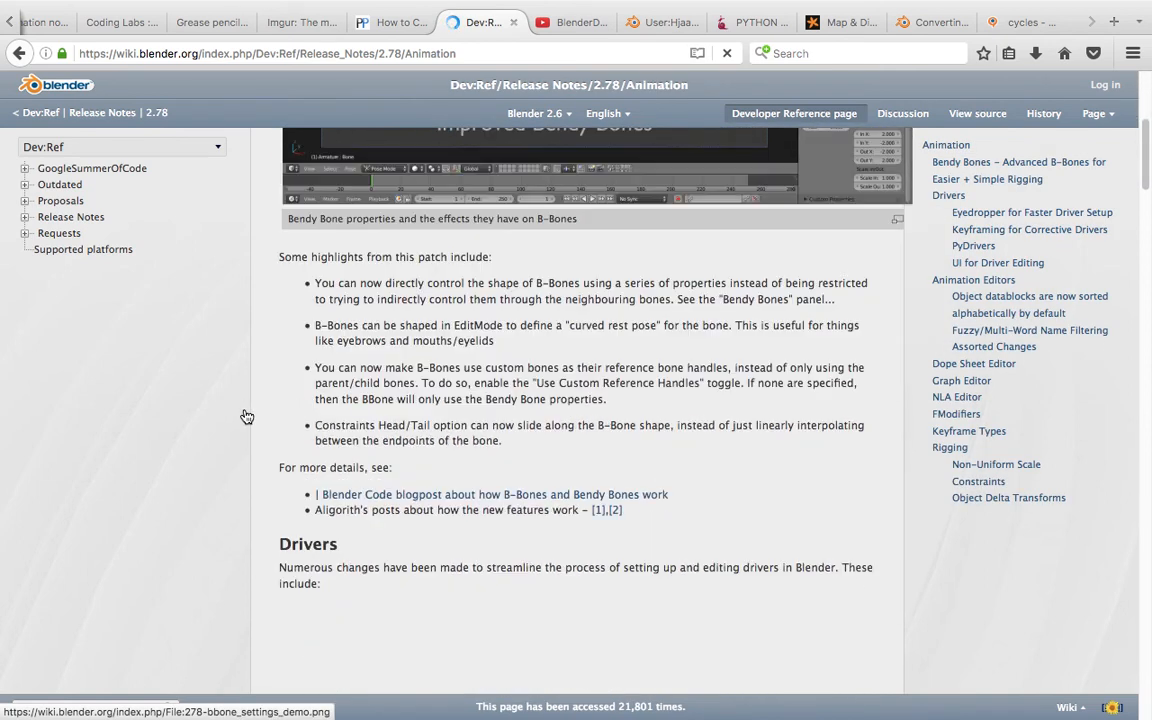
pyautogui.scroll(-5, 248, 412)
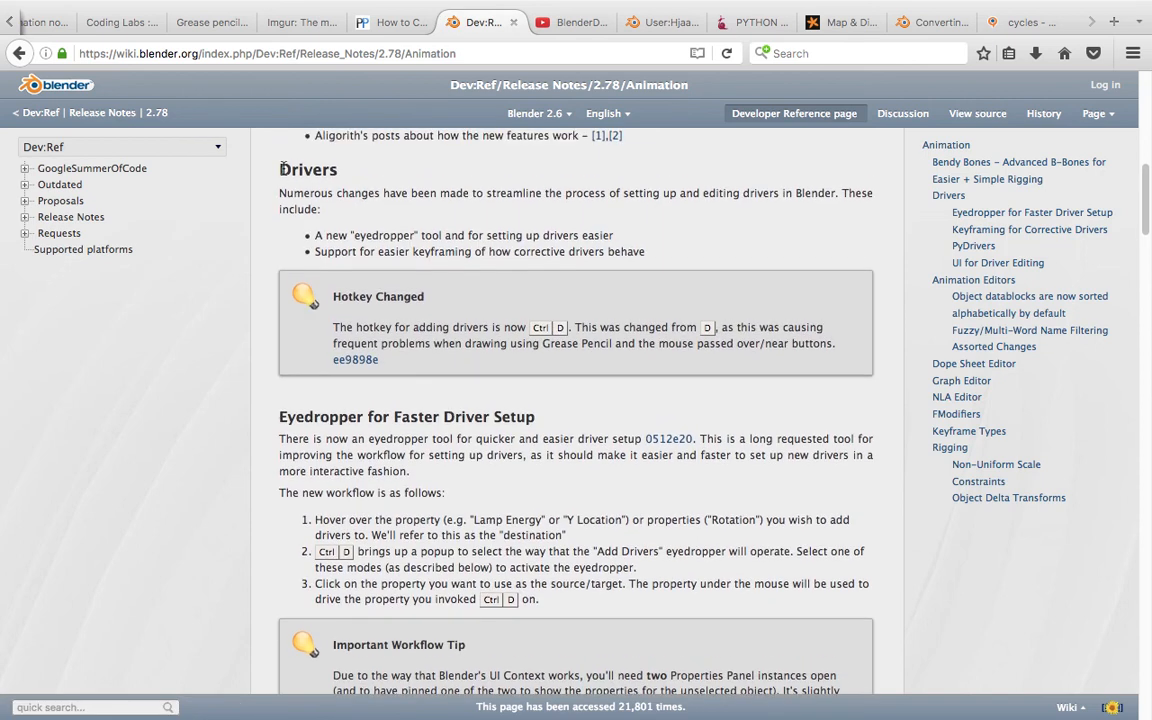
pyautogui.moveTo(282, 170); pyautogui.dragTo(386, 213)
pyautogui.click(607, 230)
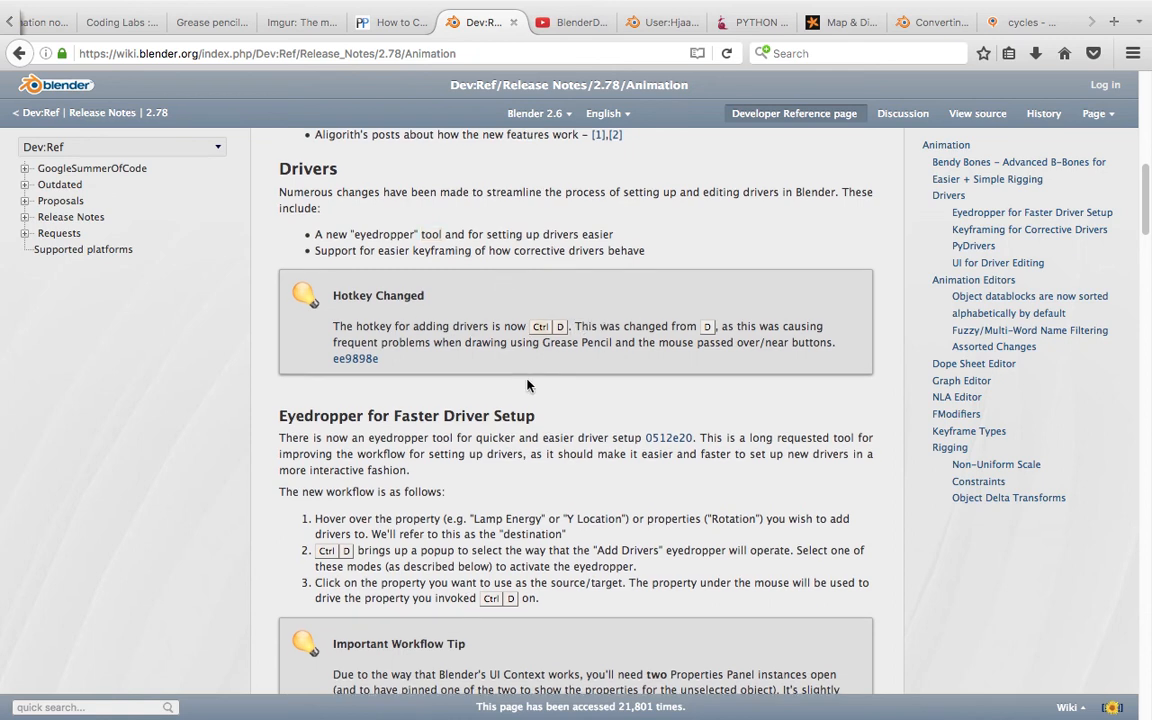
pyautogui.scroll(-3, 532, 378)
pyautogui.moveTo(281, 290); pyautogui.dragTo(656, 456)
pyautogui.scroll(-2, 655, 455)
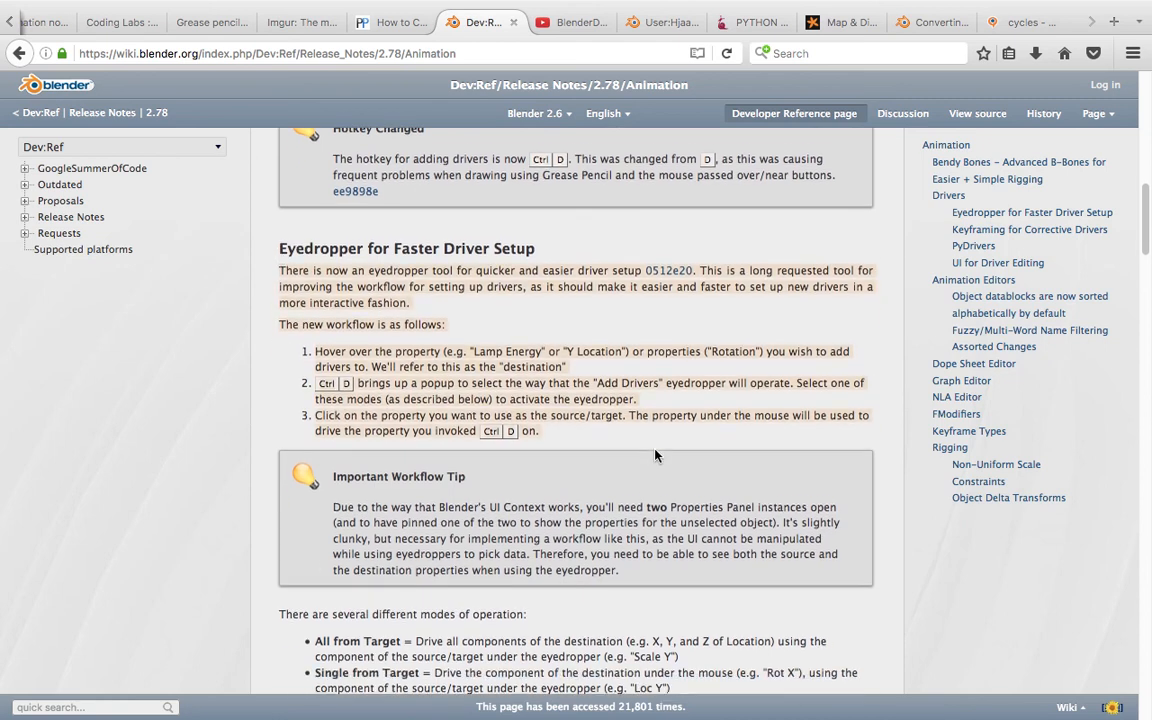
pyautogui.click(366, 473)
pyautogui.scroll(-1, 366, 473)
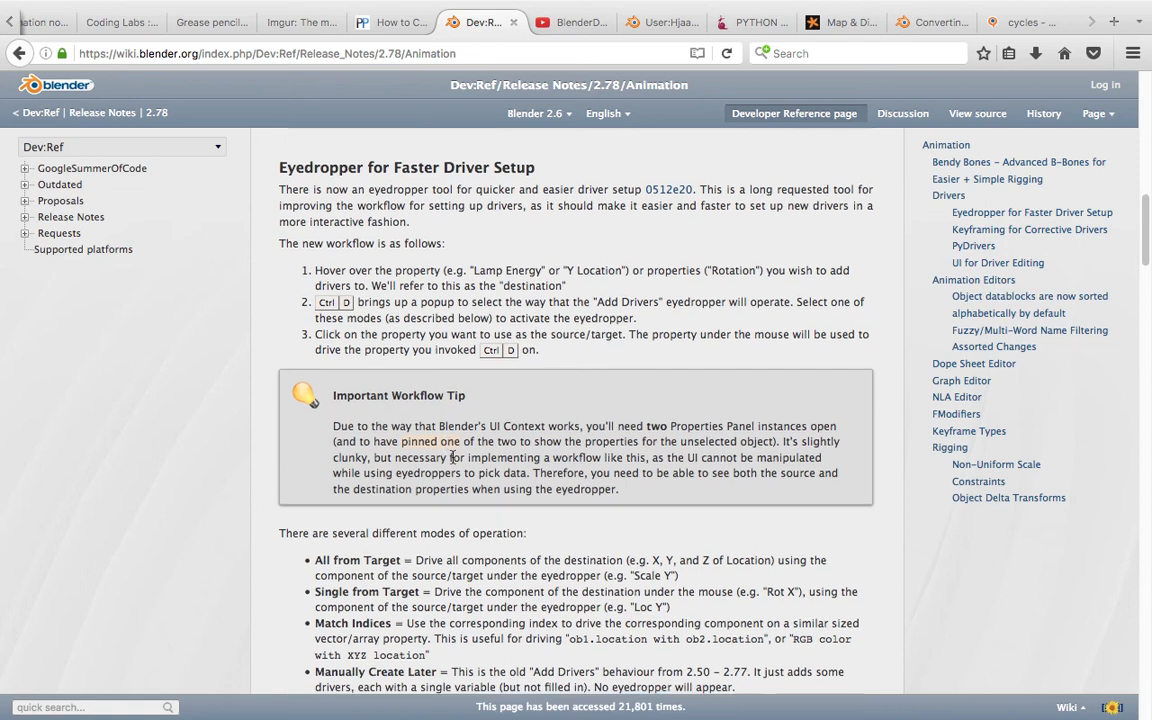
pyautogui.scroll(-2, 455, 456)
pyautogui.scroll(-1, 453, 456)
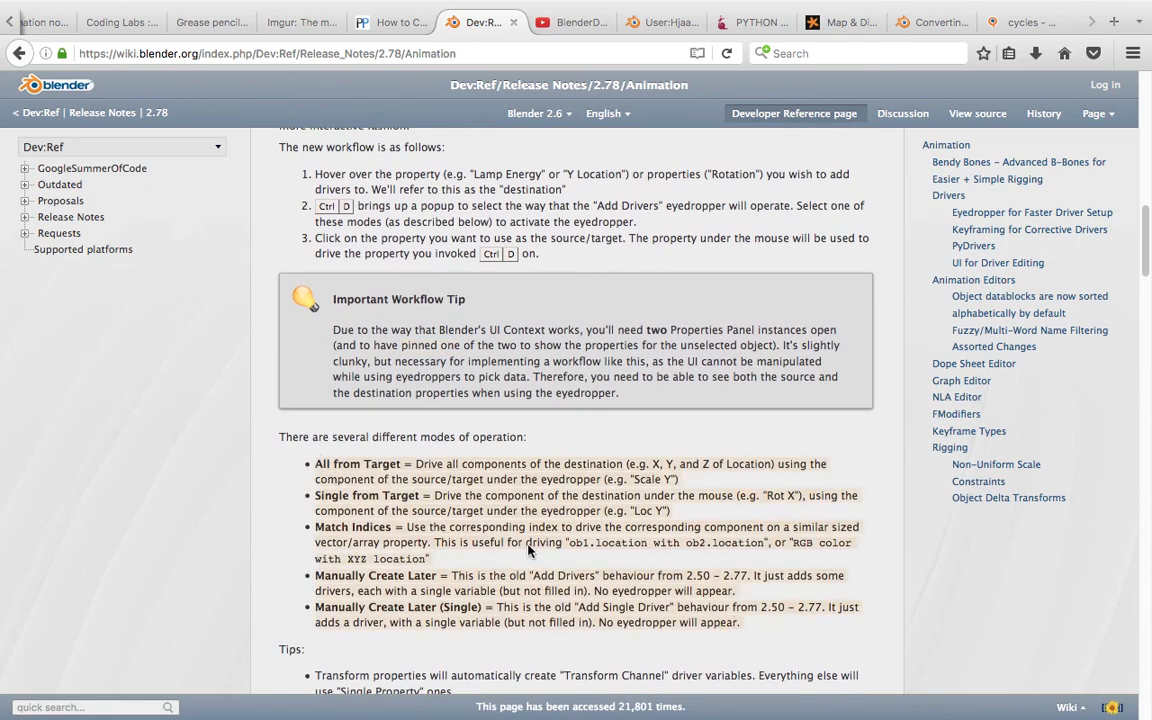
pyautogui.scroll(4, 541, 545)
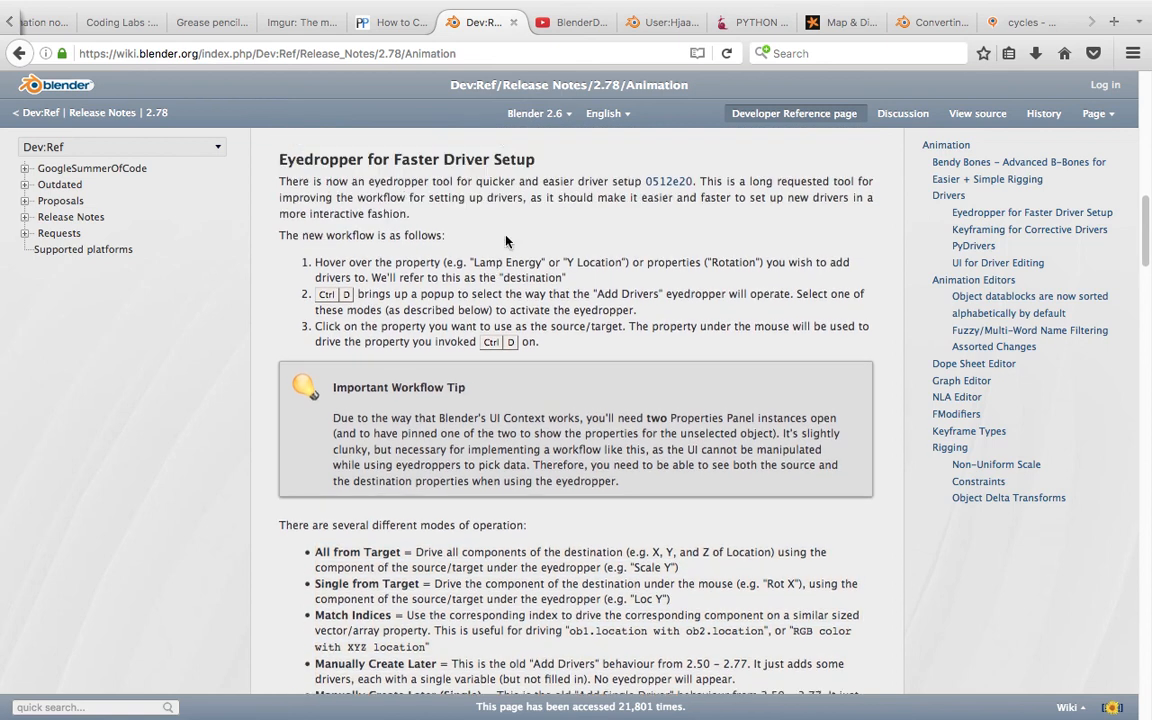
# Look at the BlenderDev Demo video page about the new driver setup workflow using the eyedropper tool
pyautogui.click(566, 24)
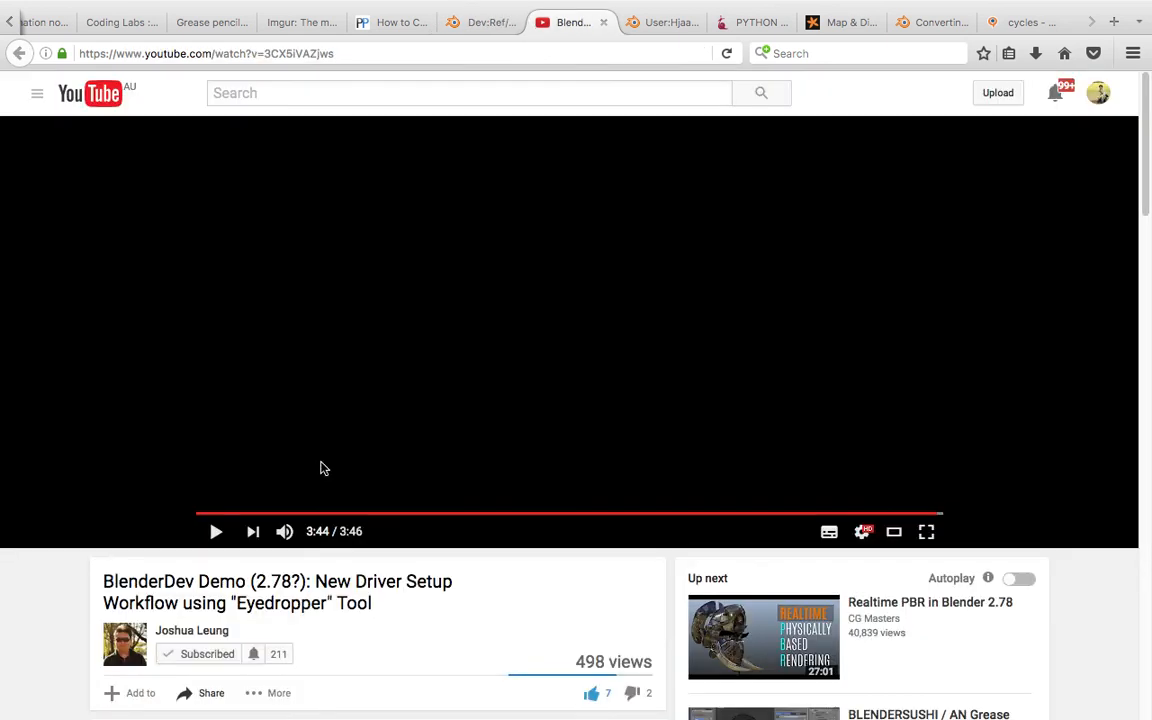
pyautogui.scroll(-1, 352, 433)
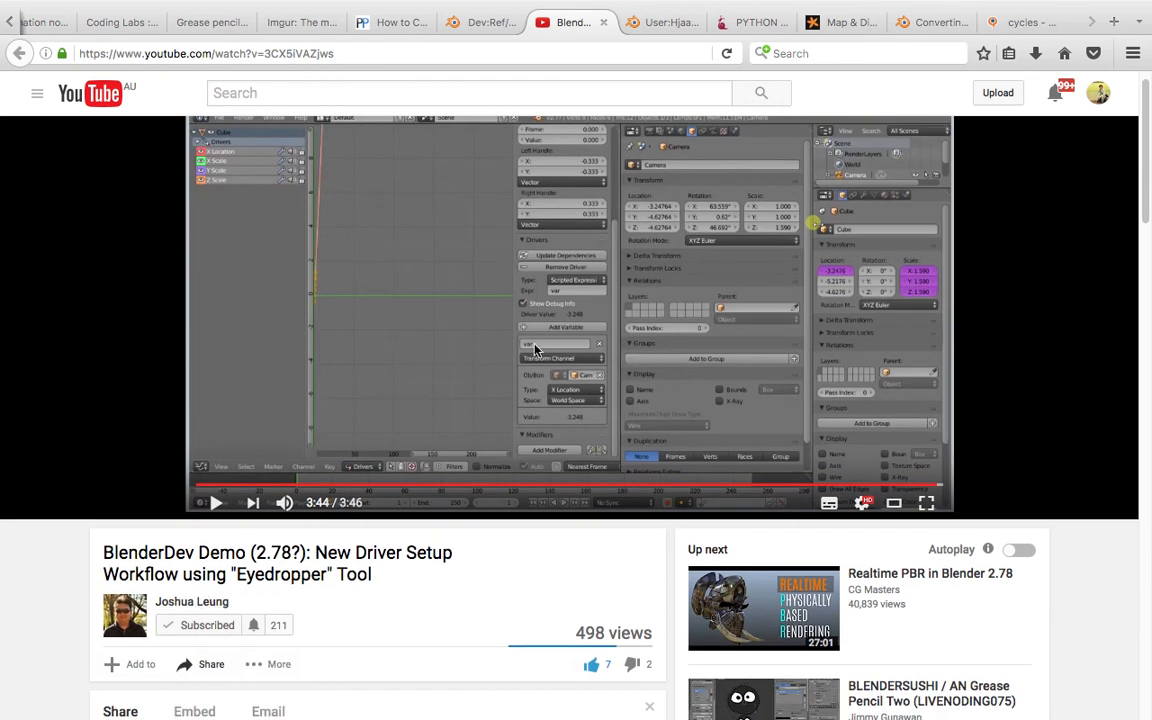
pyautogui.scroll(1, 485, 316)
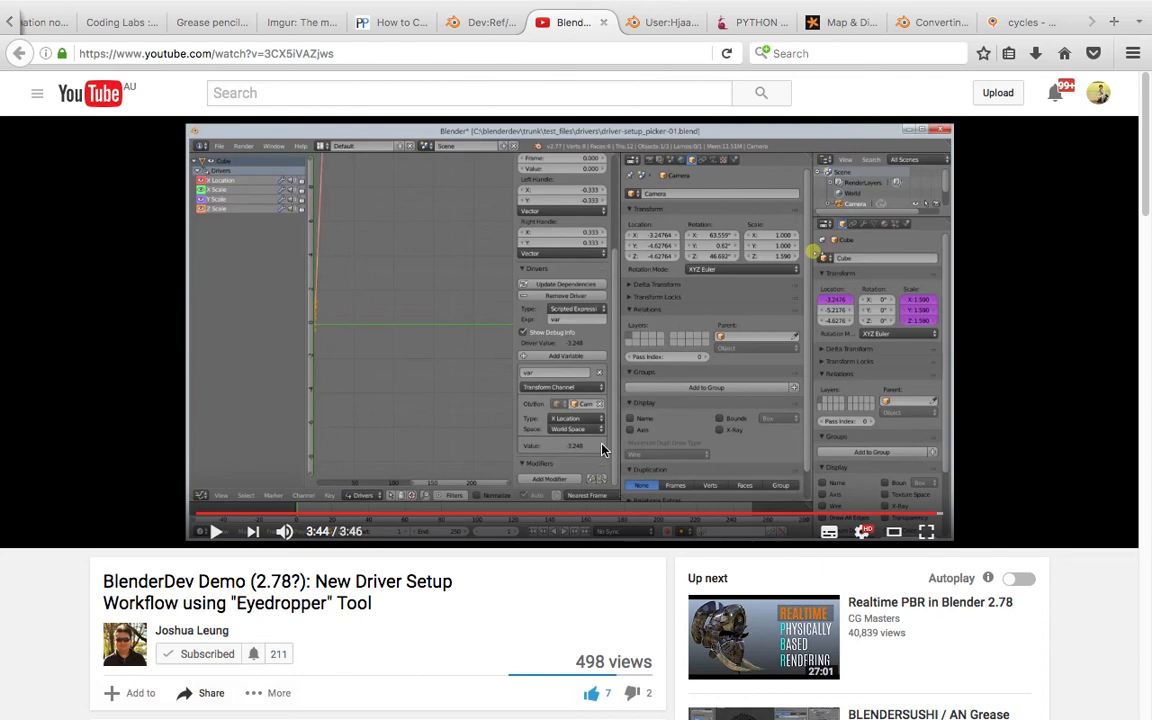
# Skim the Blender Sushi article "PYTHON / Driving Arrays Like A Boss" for driver creation, variations and data path examples
pyautogui.click(662, 24)
pyautogui.click(733, 31)
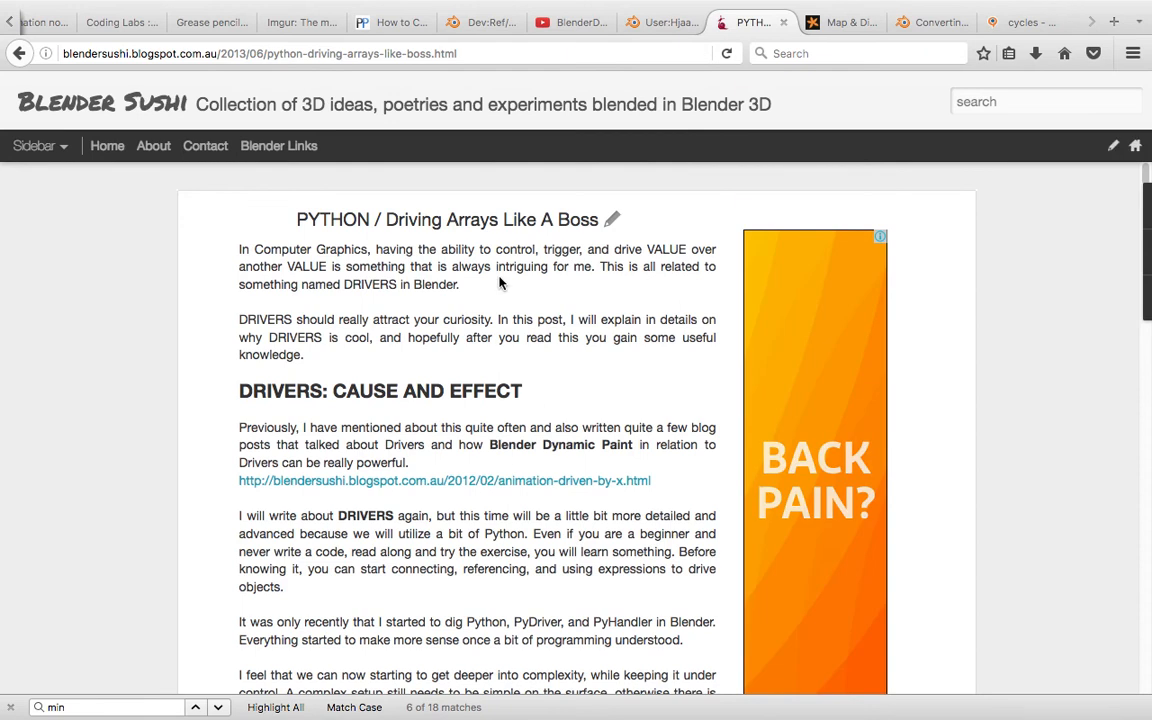
pyautogui.scroll(-2, 465, 337)
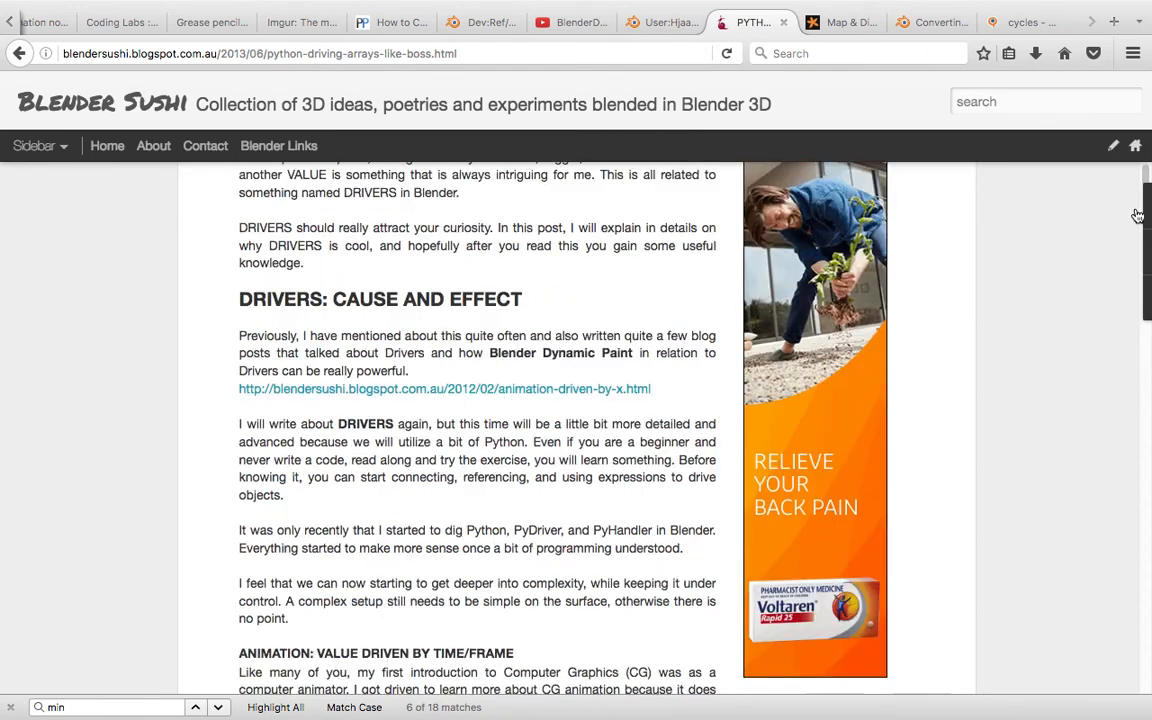
pyautogui.scroll(-12, 609, 452)
pyautogui.scroll(12, 500, 448)
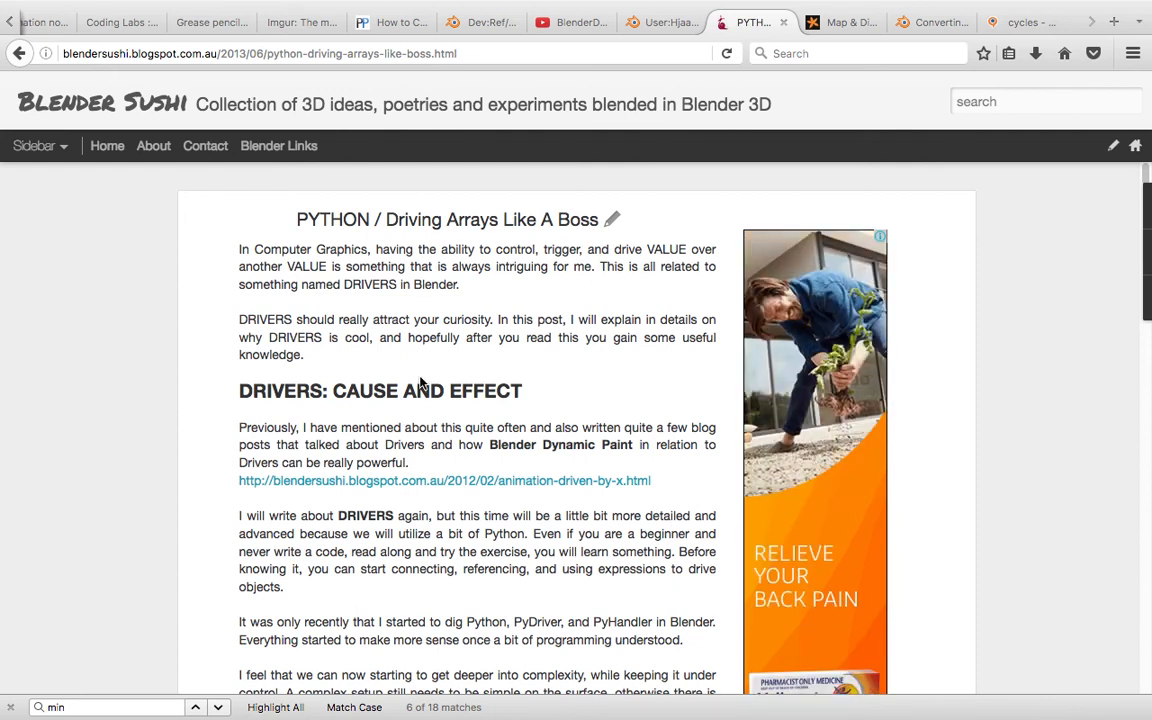
pyautogui.scroll(-12, 420, 383)
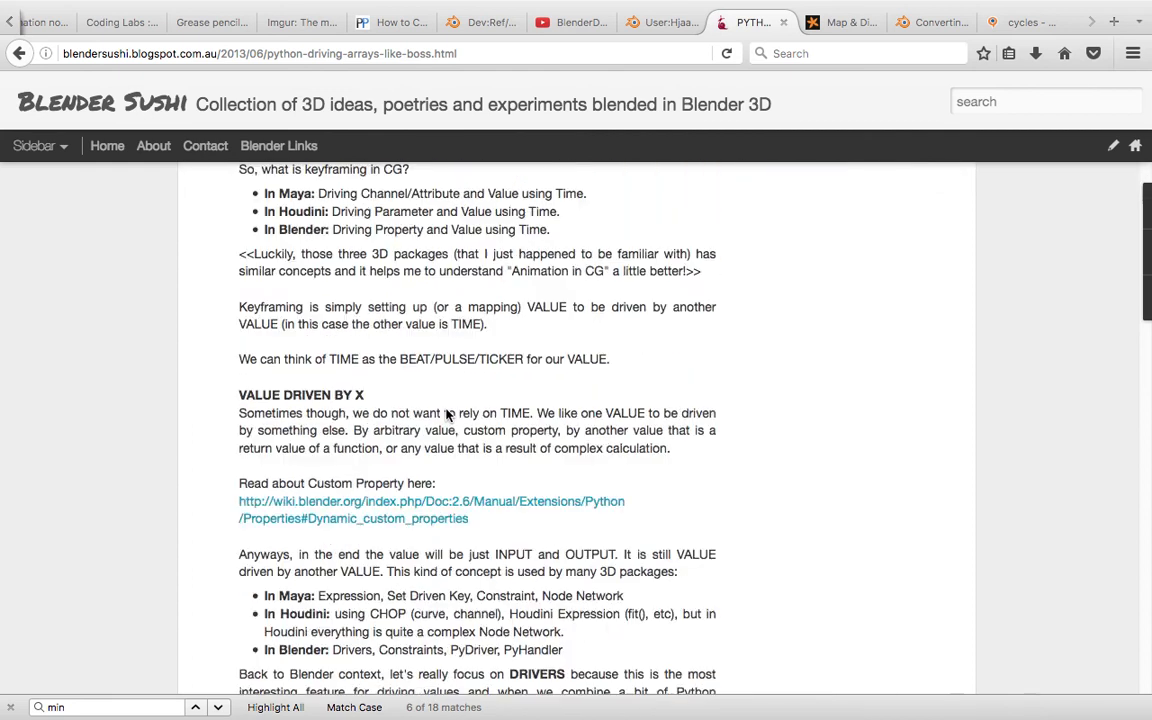
pyautogui.scroll(-20, 449, 413)
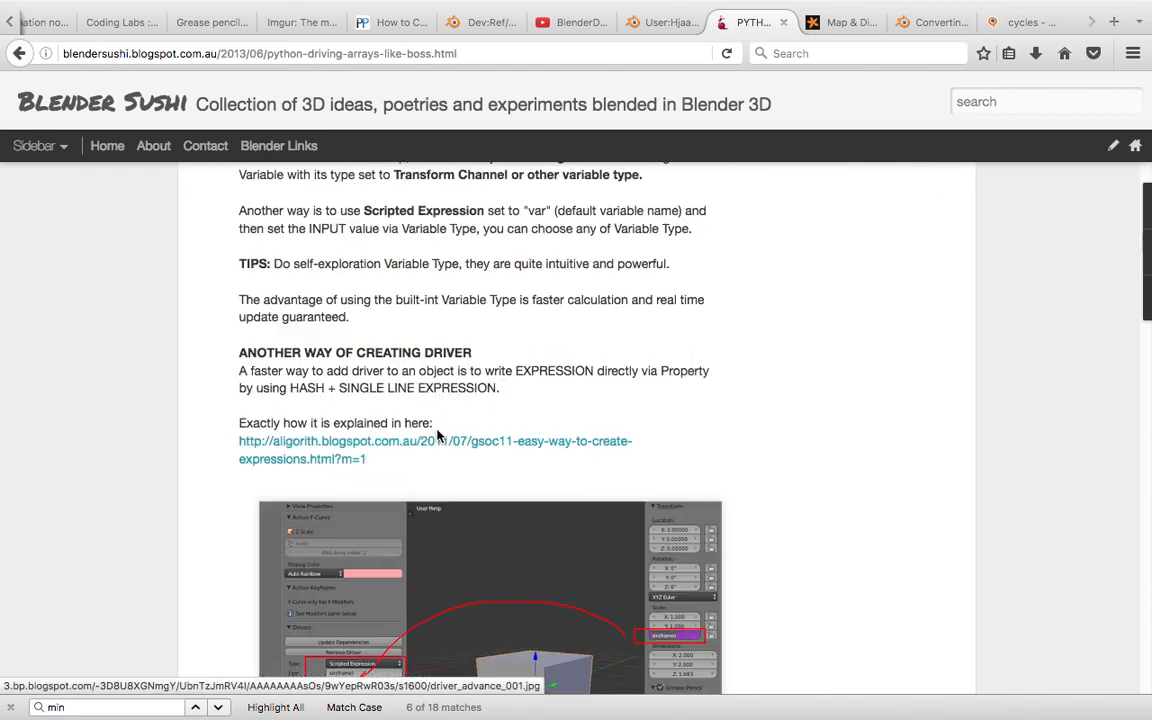
pyautogui.scroll(-20, 446, 434)
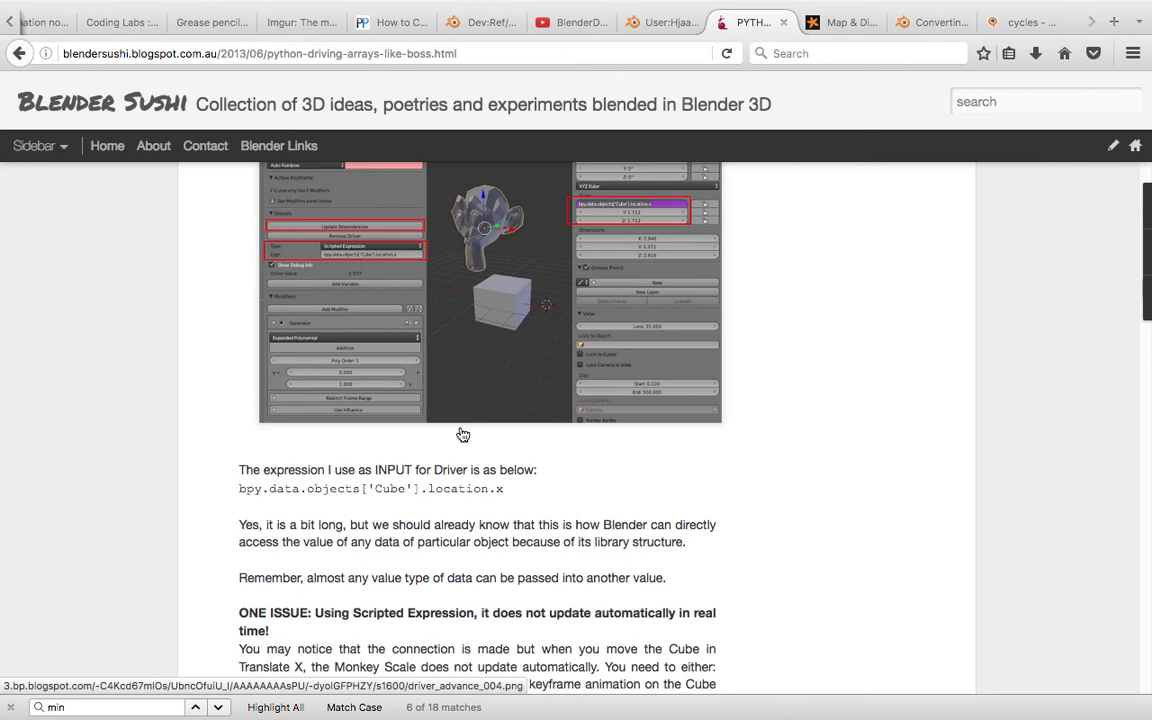
pyautogui.scroll(-10, 530, 380)
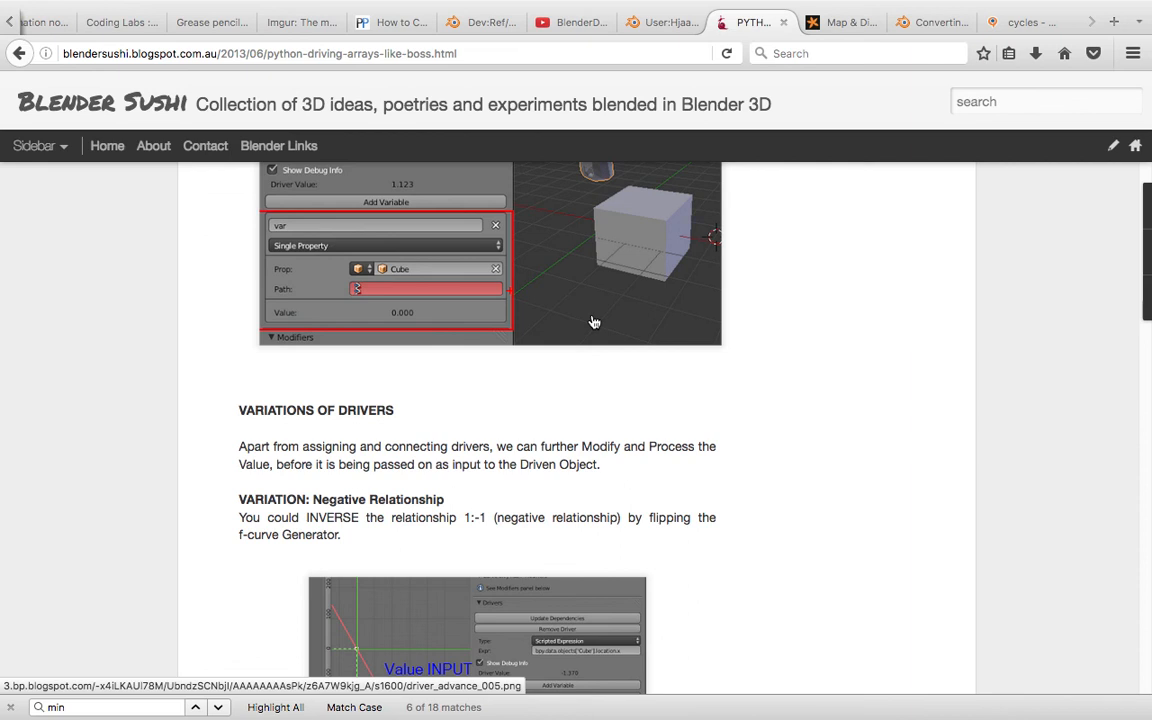
pyautogui.scroll(-6, 568, 378)
pyautogui.scroll(-18, 562, 395)
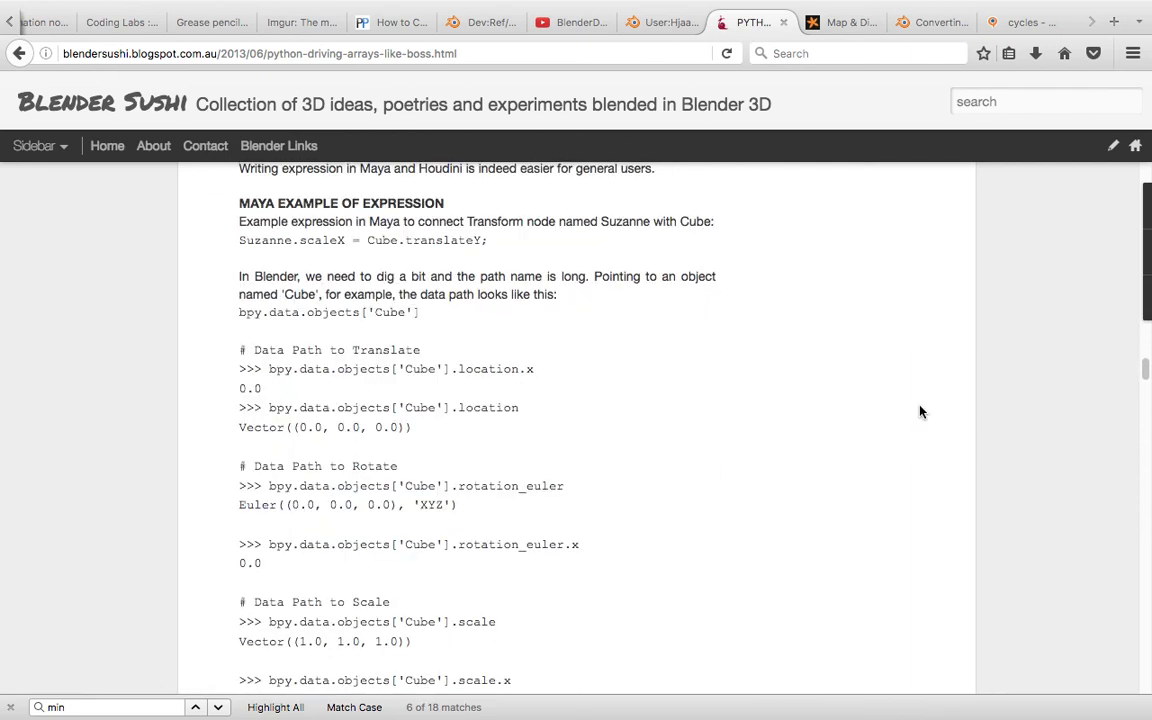
pyautogui.moveTo(1145, 375); pyautogui.dragTo(1140, 155)
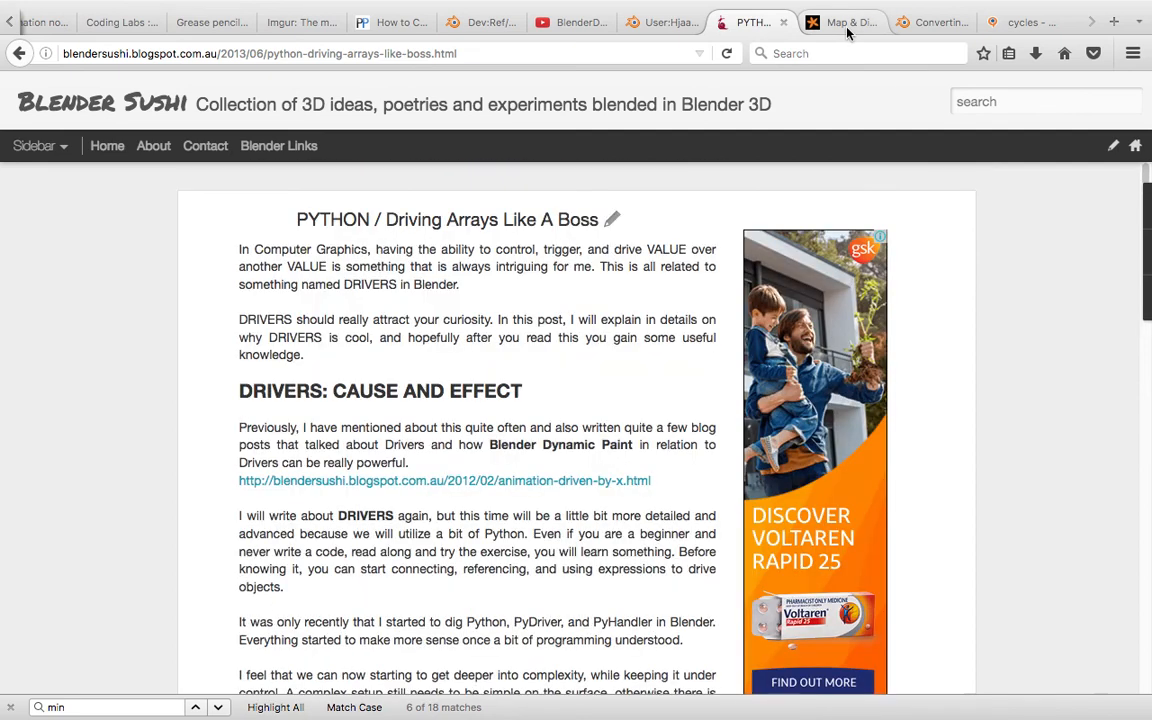
# Revisit the Drivers manual page, the eyedropper demo video and the Driving Arrays article
pyautogui.click(660, 22)
pyautogui.click(567, 24)
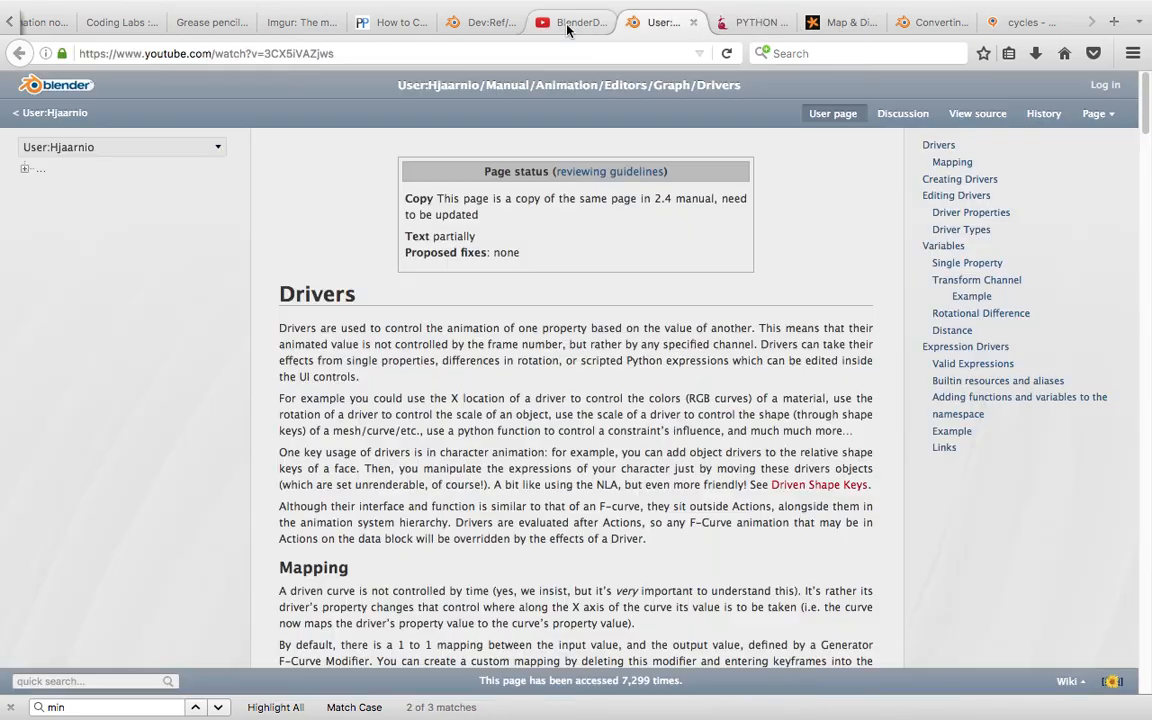
pyautogui.scroll(-5, 617, 476)
pyautogui.scroll(5, 617, 476)
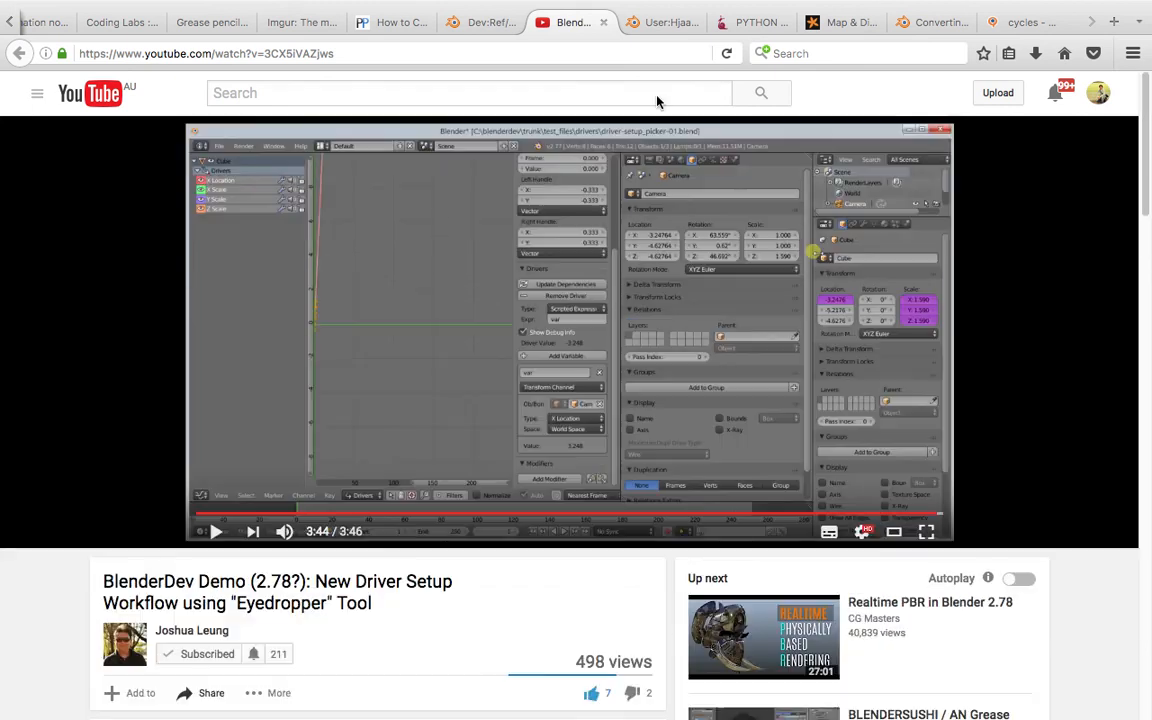
pyautogui.click(668, 26)
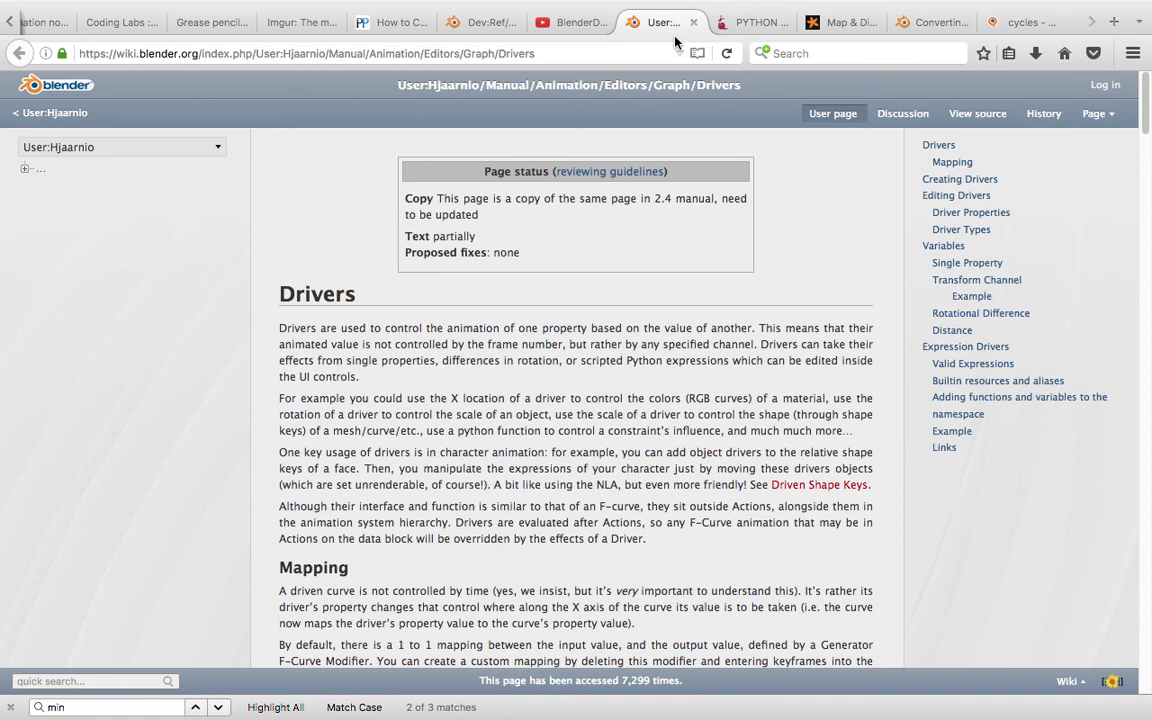
pyautogui.click(745, 22)
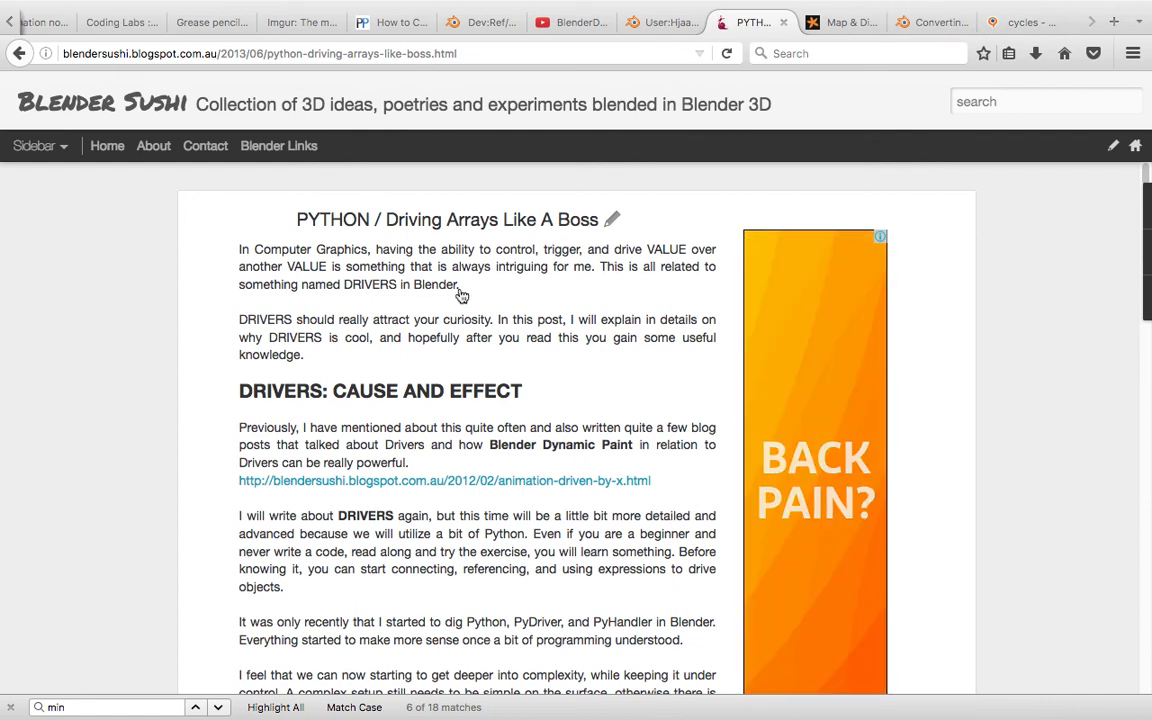
# Switch from Firefox to Blender and move the camera and the lamp to layer 2
pyautogui.click(70, 10)
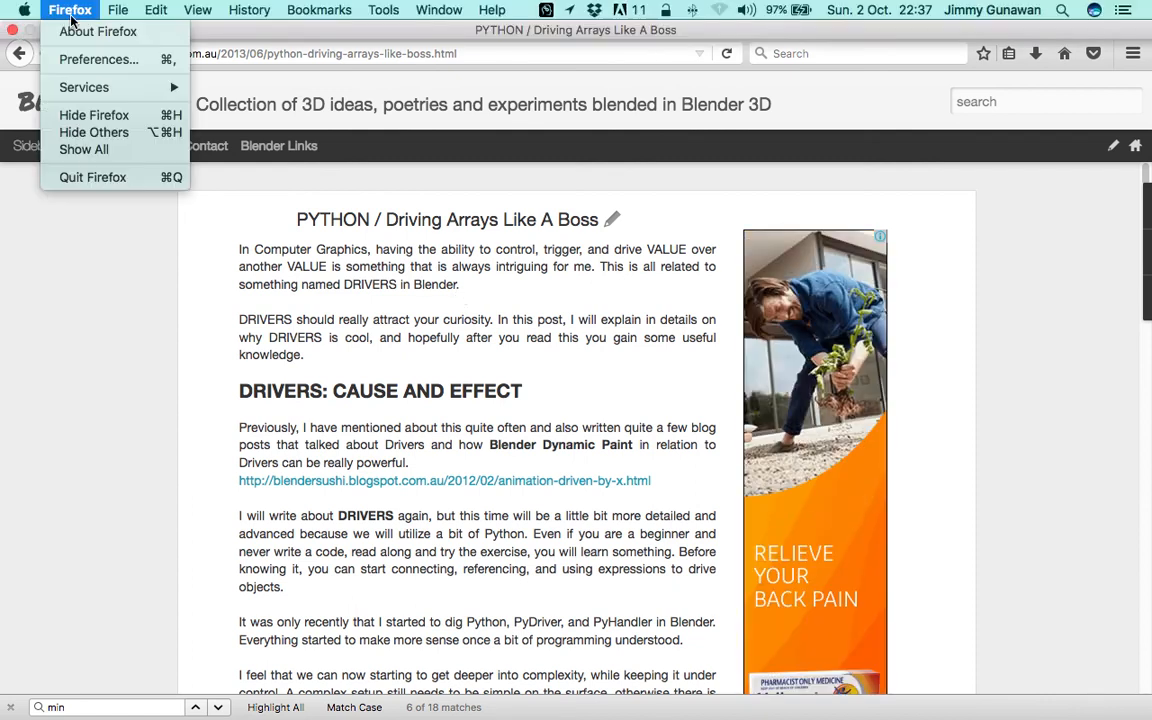
pyautogui.click(92, 177)
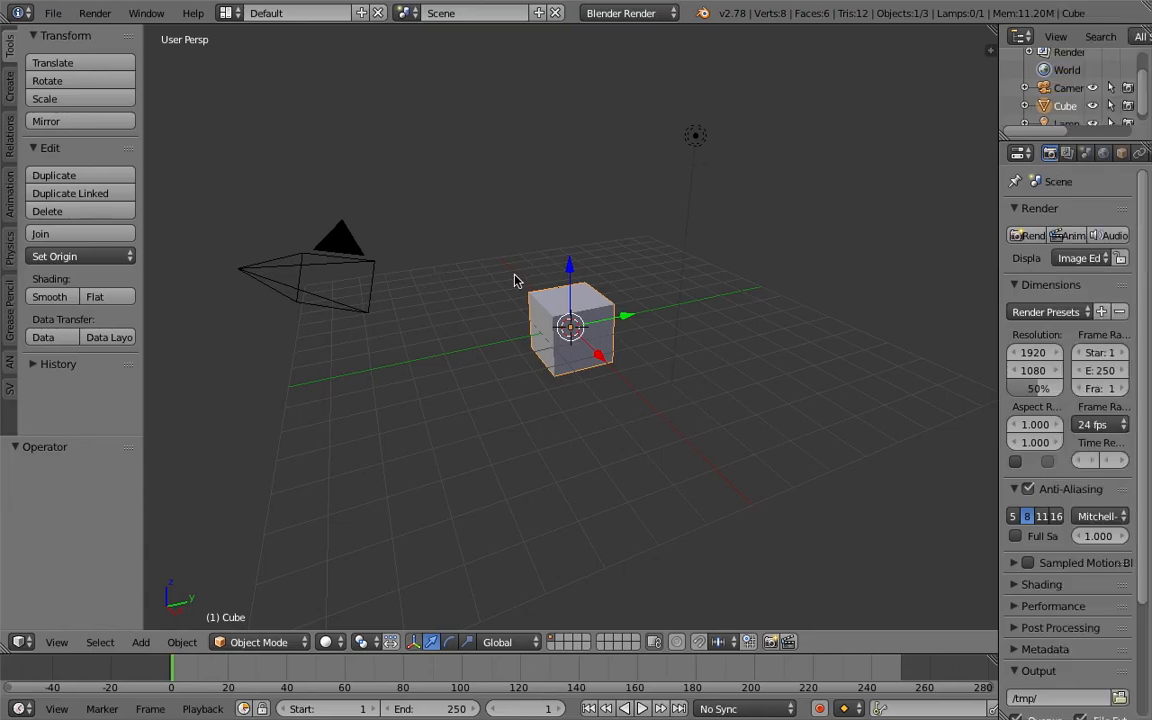
pyautogui.moveTo(515, 280)
pyautogui.mouseDown(button='middle')
pyautogui.moveTo(518, 300)
pyautogui.moveTo(514, 290)
pyautogui.mouseUp(button='middle')
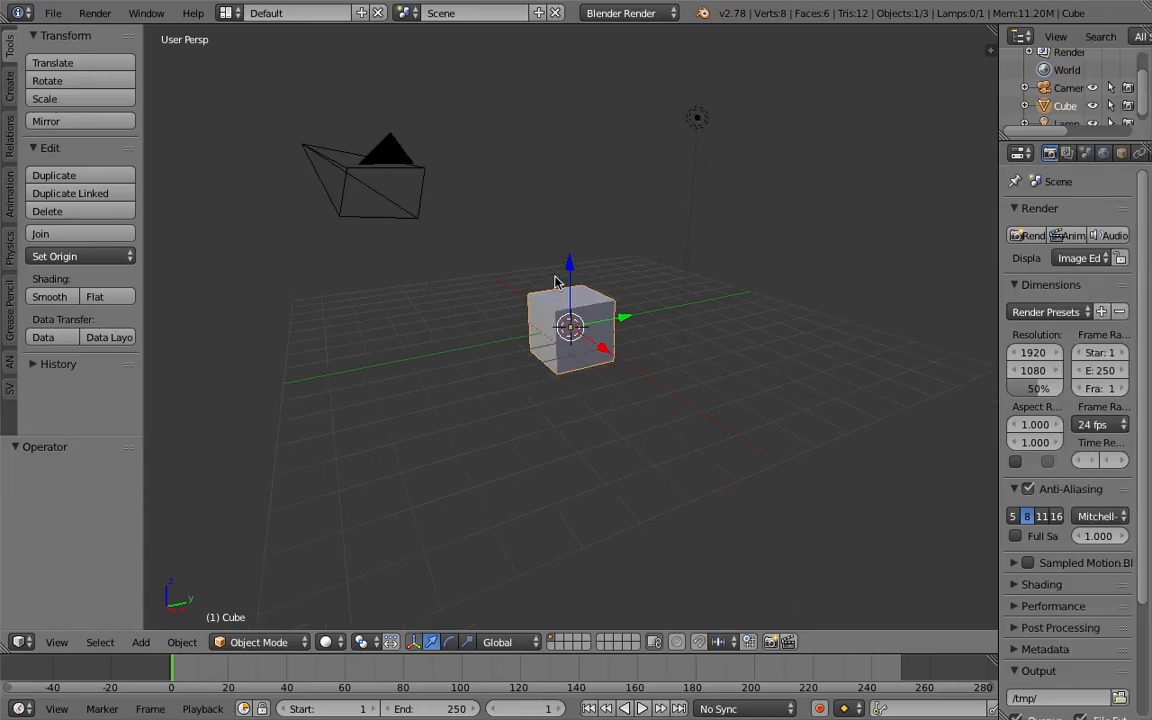
pyautogui.scroll(-5, 514, 290)
pyautogui.rightClick(533, 247)
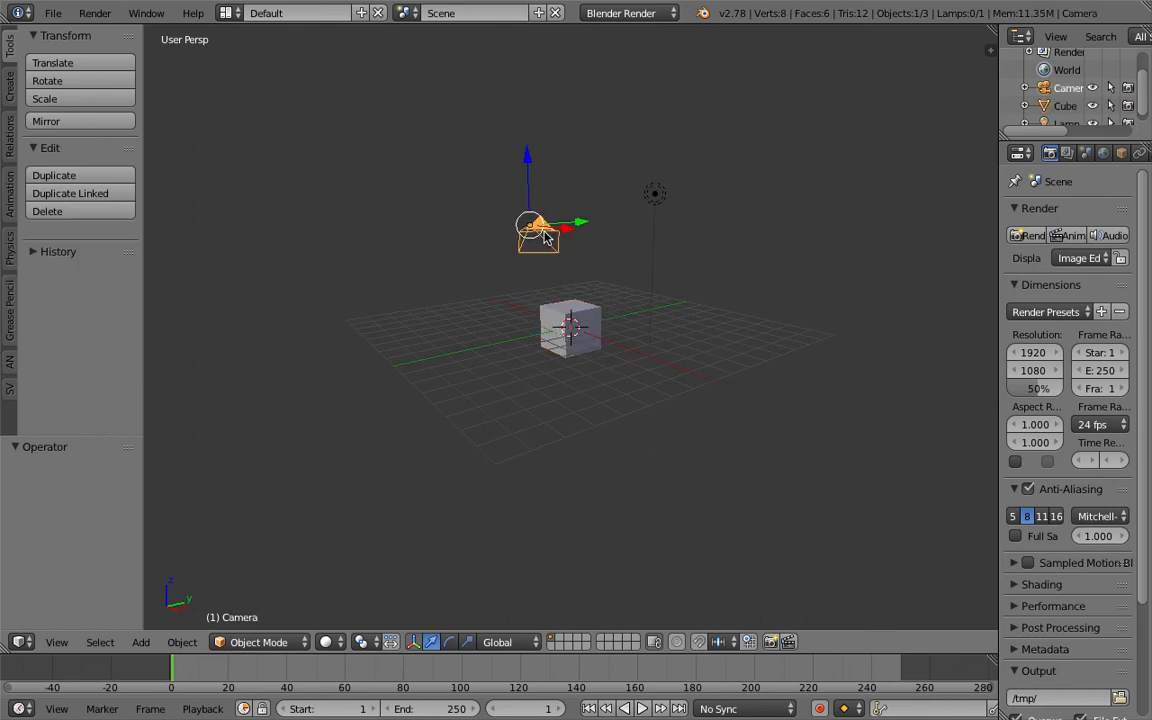
pyautogui.keyDown('shift'); pyautogui.rightClick(655, 195); pyautogui.keyUp('shift')
pyautogui.press('m')
pyautogui.press('2')
pyautogui.moveTo(545, 213); pyautogui.dragTo(575, 238, button='middle')
pyautogui.scroll(2, 575, 248)
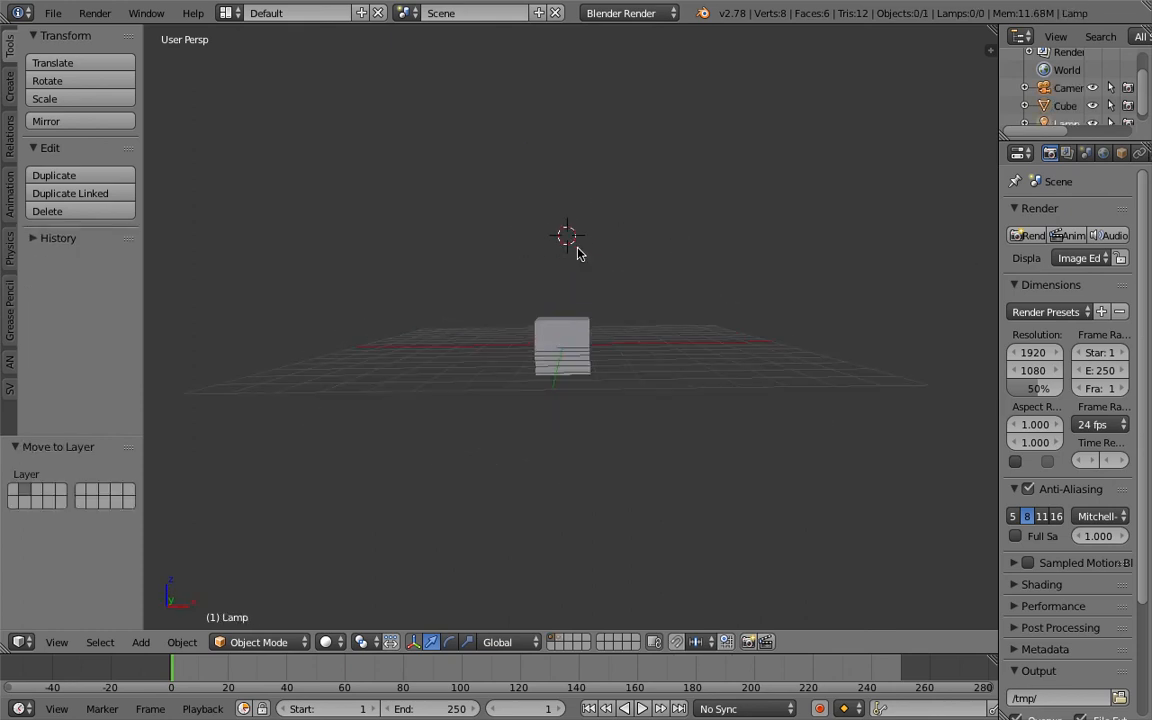
# Add a Monkey mesh to the scene at the 3D cursor
pyautogui.rightClick(548, 330)
pyautogui.moveTo(527, 296); pyautogui.dragTo(504, 337, button='middle')
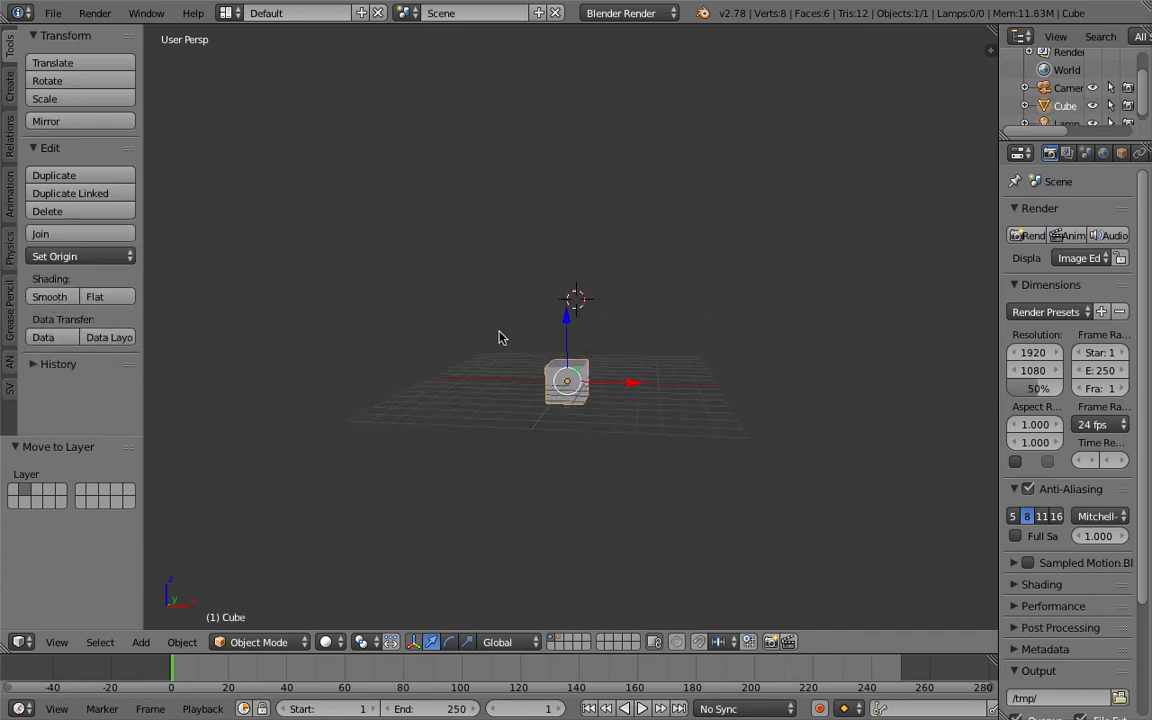
pyautogui.hotkey('shift', 'a')
pyautogui.moveTo(499, 200)
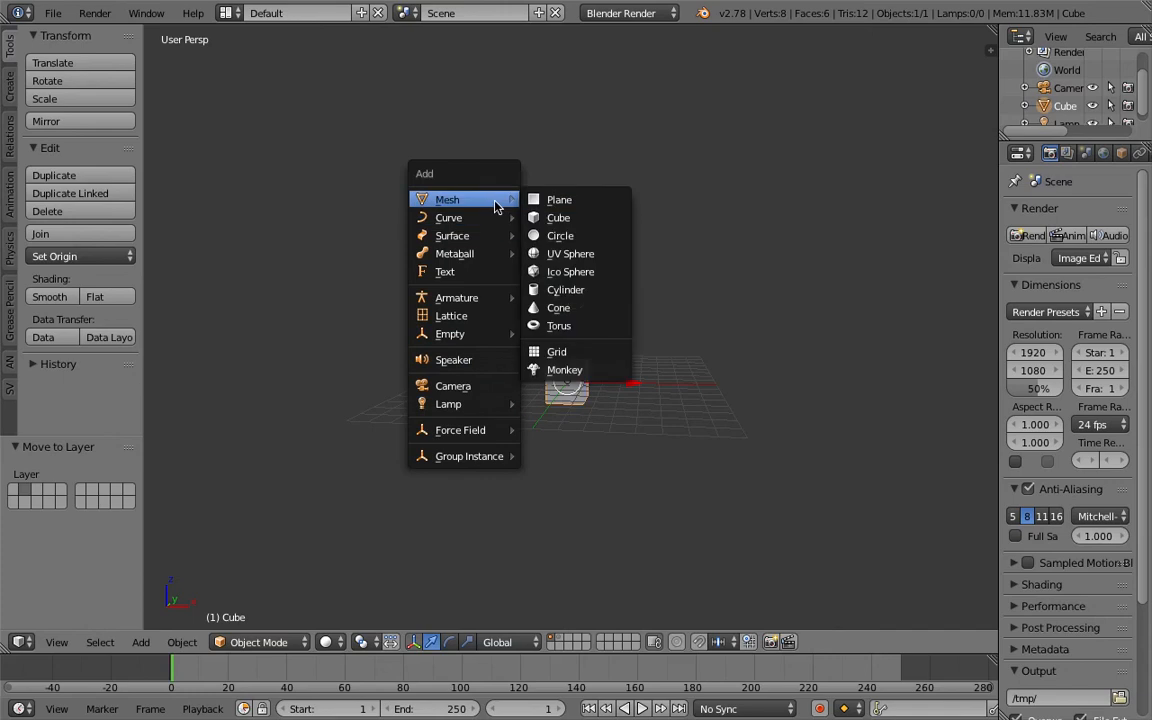
pyautogui.click(578, 370)
# Move the monkey above the cube by about -0.33 in X, -2.19 in Y and 1.20 in Z, keeping it selected
pyautogui.moveTo(580, 371); pyautogui.dragTo(576, 345, button='middle')
pyautogui.press('g')
pyautogui.click(549, 332)
pyautogui.rightClick(552, 367)
pyautogui.scroll(3, 575, 344)
pyautogui.rightClick(550, 272)
pyautogui.scroll(-2, 548, 275)
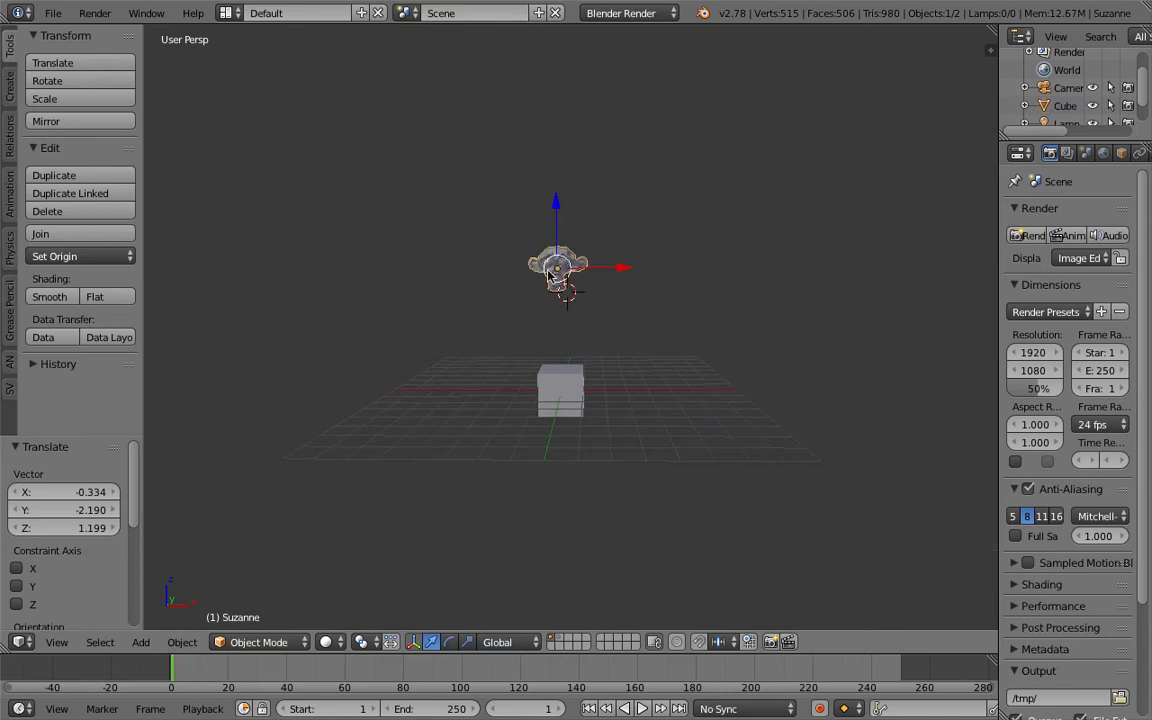
# Nudge the monkey by about -0.08 in X and 0.08 in Z, and scale it to about 0.994
pyautogui.press('g')
pyautogui.click(561, 270)
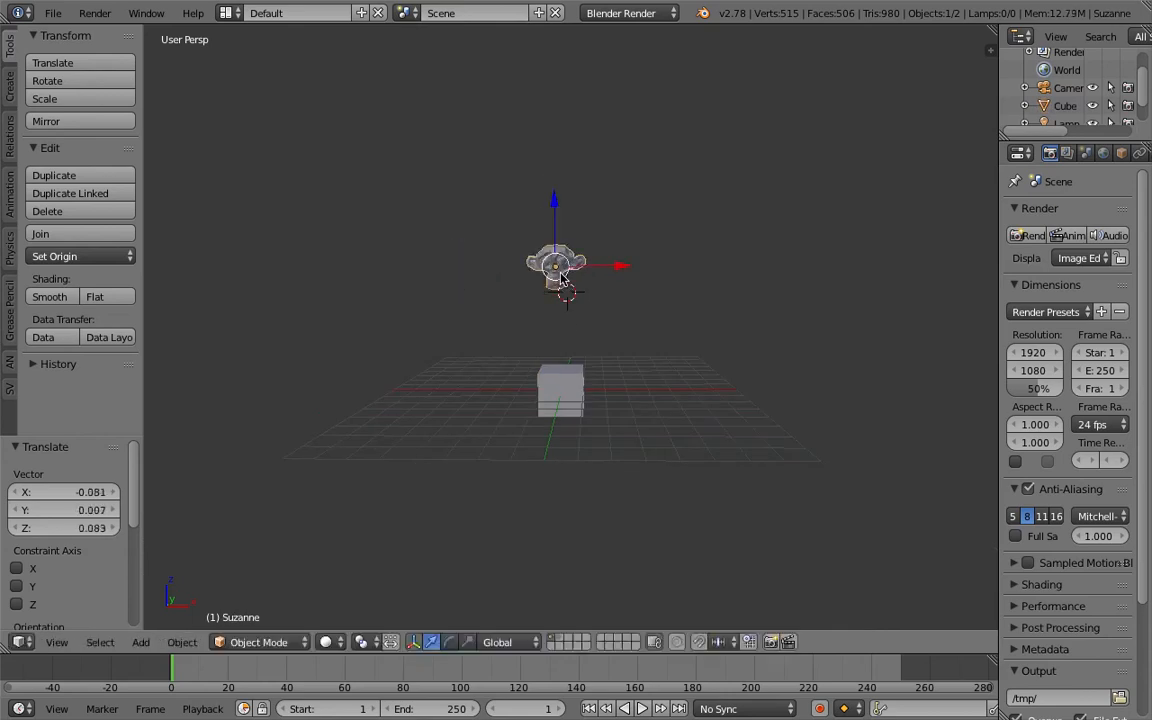
pyautogui.scroll(2, 573, 372)
pyautogui.rightClick(585, 398)
pyautogui.rightClick(556, 228)
pyautogui.moveTo(543, 210); pyautogui.dragTo(584, 260, button='middle')
pyautogui.press('s')
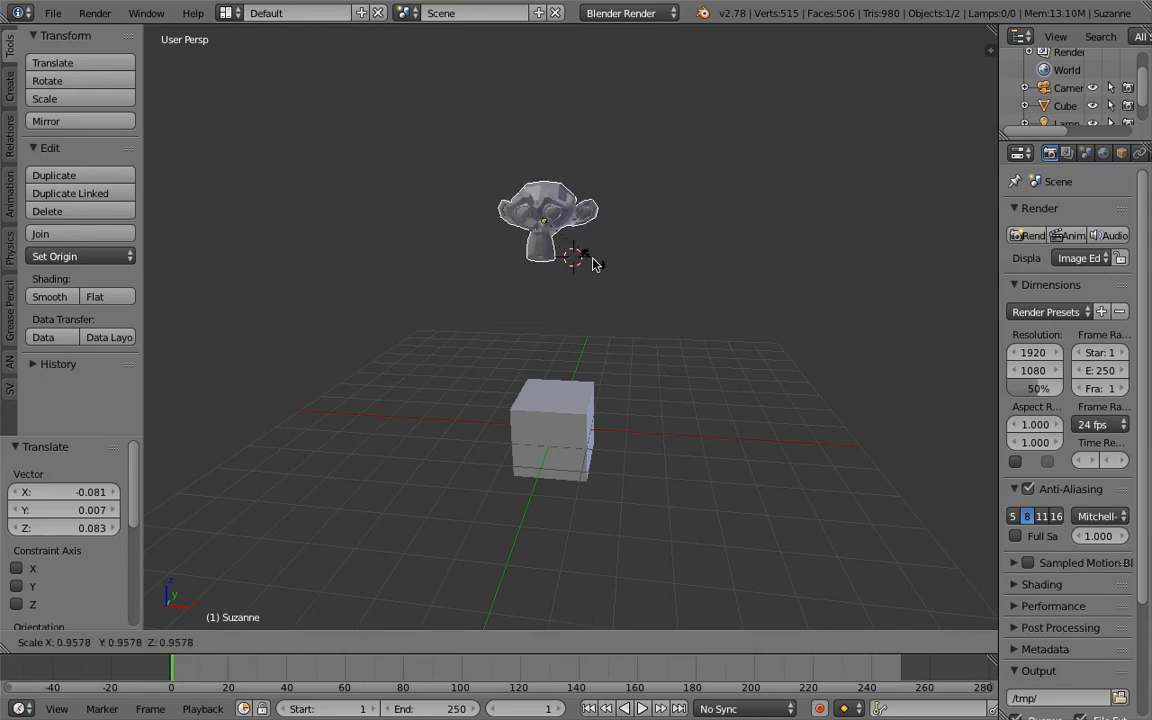
pyautogui.click(583, 266)
# Move the cube by about -0.48 along the X axis
pyautogui.rightClick(581, 422)
pyautogui.moveTo(581, 422); pyautogui.dragTo(618, 436, button='middle')
pyautogui.press('g')
pyautogui.press('x')
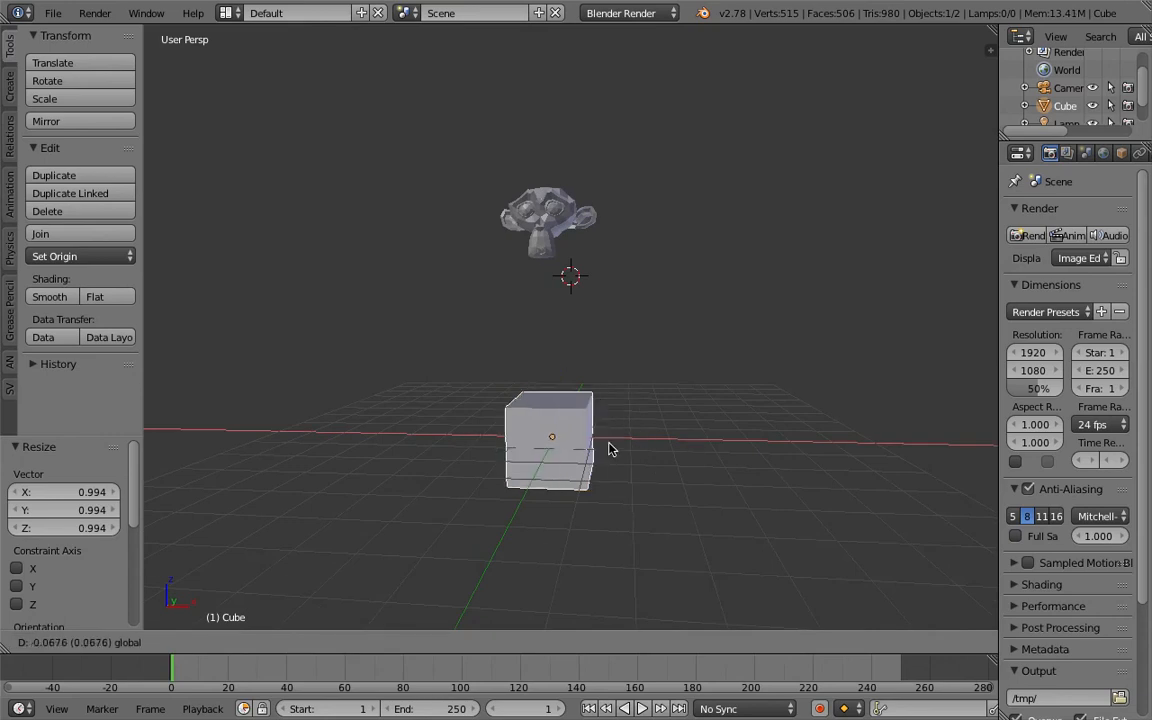
pyautogui.click(593, 427)
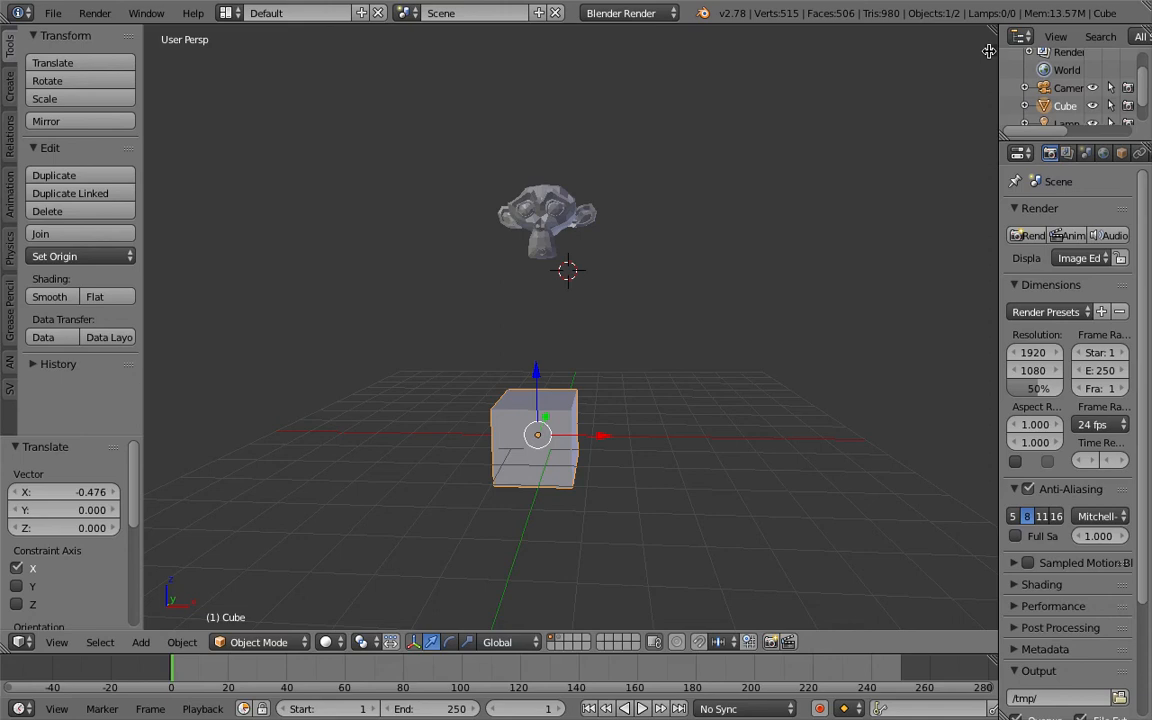
# Show the transform properties in the 3D view and widen the Outliner and Properties areas
pyautogui.press('n')
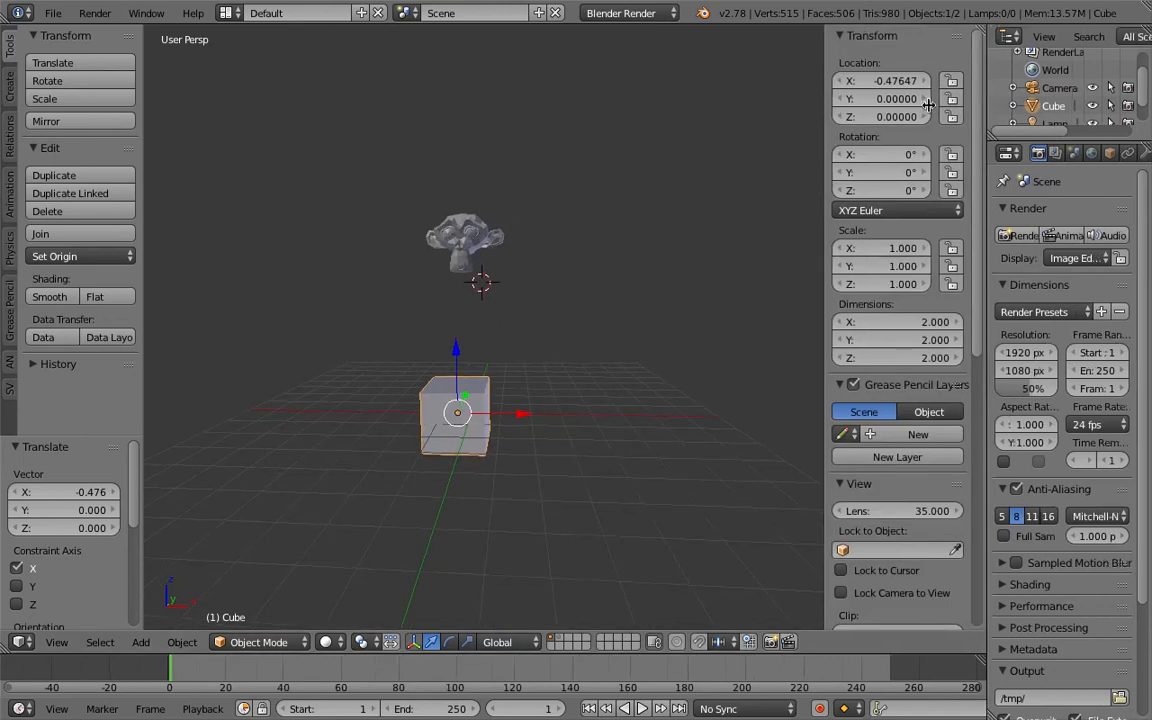
pyautogui.moveTo(928, 105); pyautogui.dragTo(856, 105)
pyautogui.scroll(3, 452, 380)
pyautogui.scroll(-1, 480, 328)
# Slide the cube along the X axis and undo the last move
pyautogui.moveTo(490, 390); pyautogui.dragTo(598, 300)
pyautogui.scroll(1, 490, 395)
pyautogui.moveTo(595, 370); pyautogui.dragTo(425, 370)
pyautogui.hotkey('ctrl', 'z')
# Try out scaling up the monkey without keeping the change, and place the 3D cursor beside it
pyautogui.rightClick(445, 185)
pyautogui.press('s')
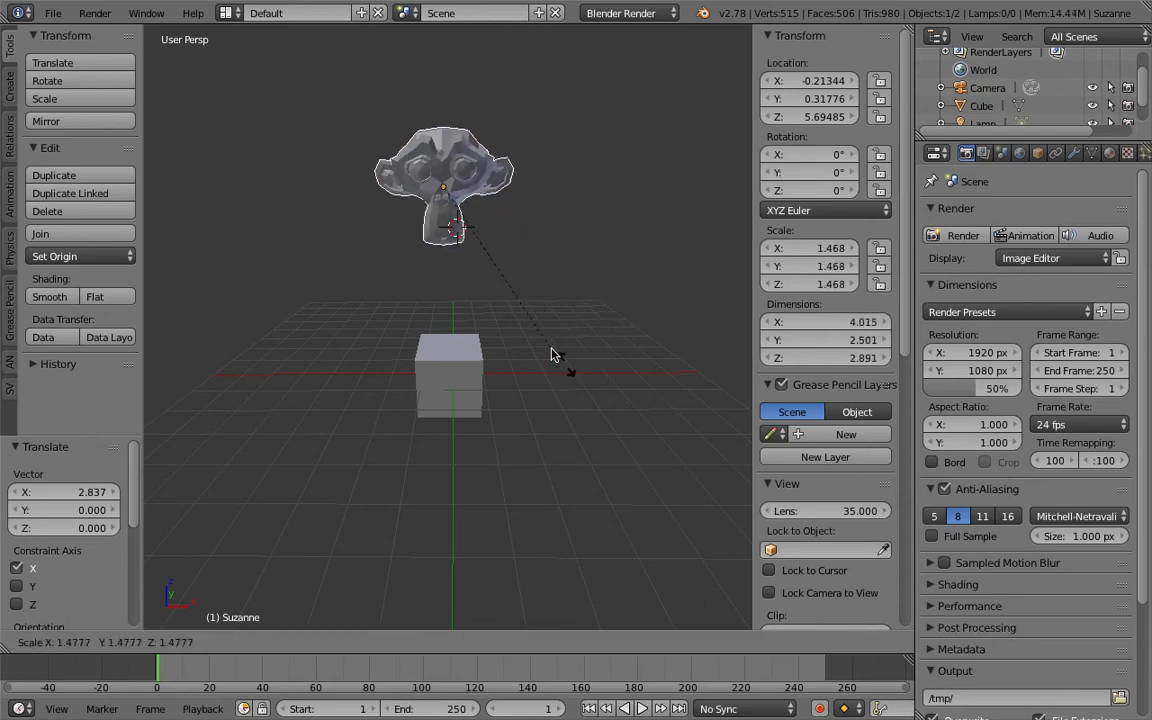
pyautogui.rightClick(535, 345)
pyautogui.keyDown('shift'); pyautogui.moveTo(460, 245); pyautogui.dragTo(469, 280, button='middle'); pyautogui.keyUp('shift')
pyautogui.click(547, 270)
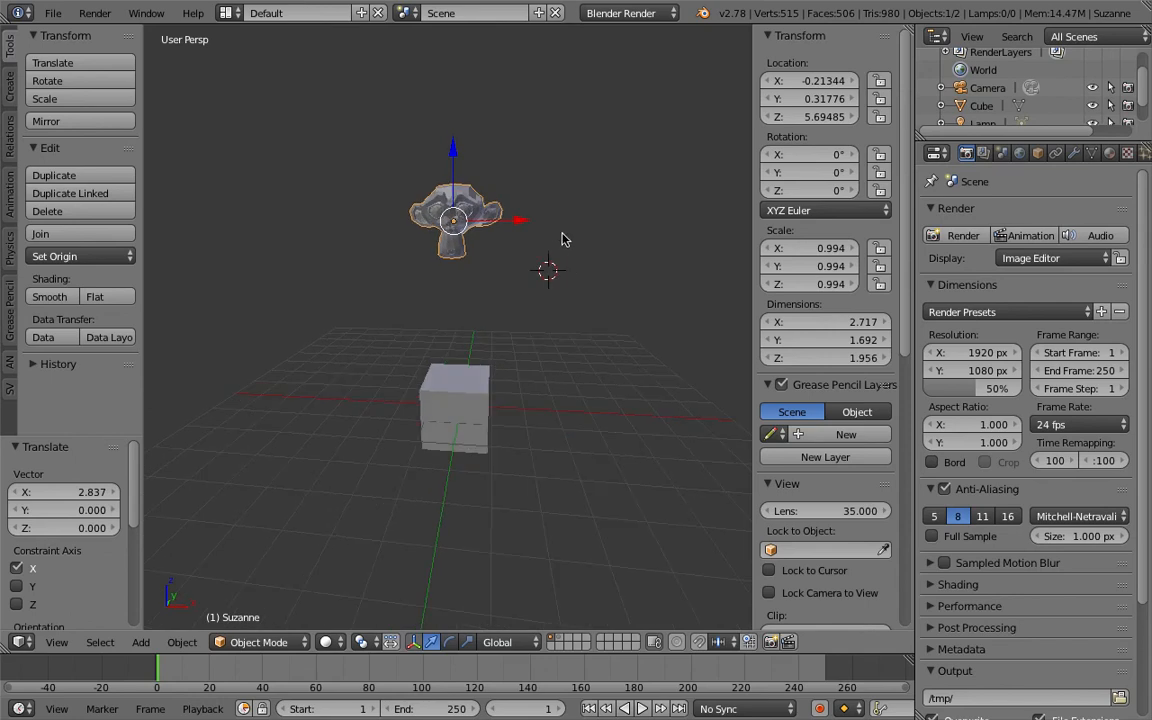
# Examine the driver commands offered for the monkey's Y scale value
pyautogui.rightClick(818, 266)
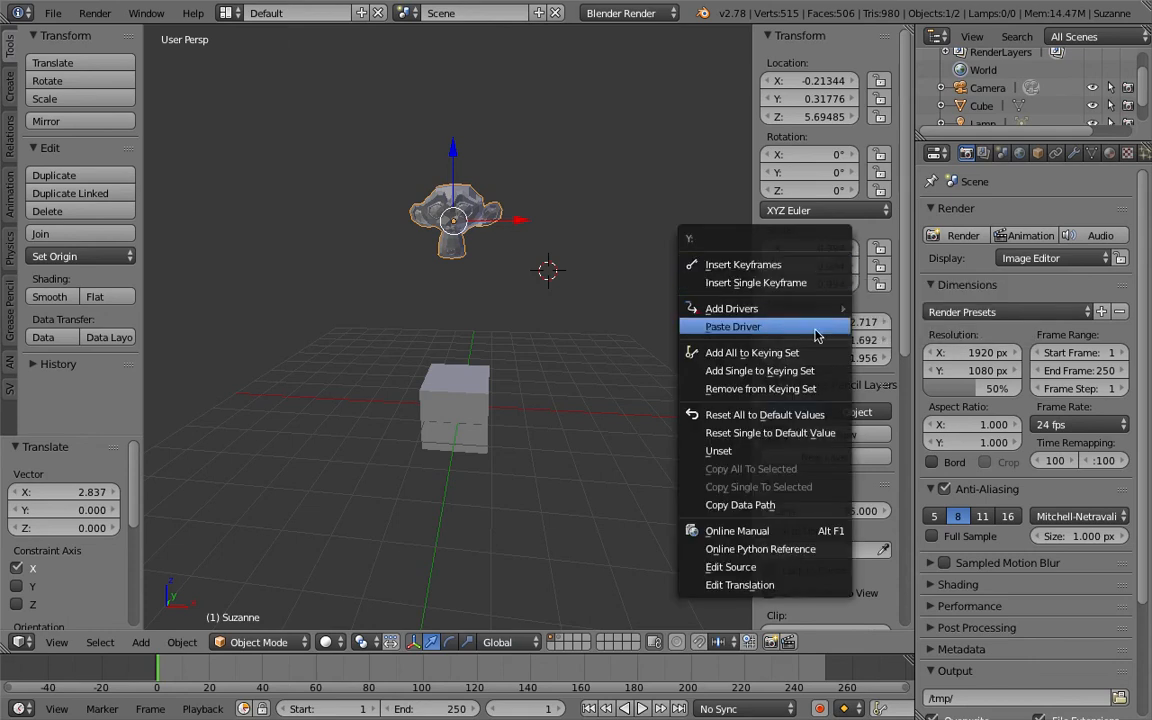
pyautogui.moveTo(810, 316)
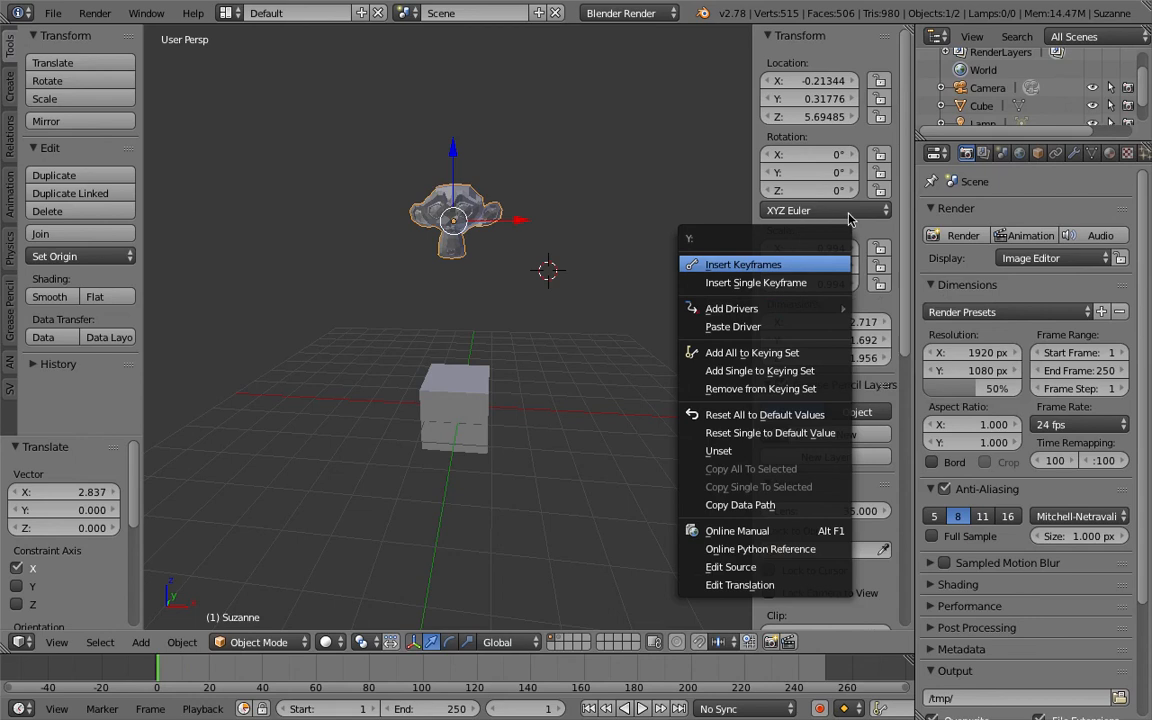
pyautogui.rightClick(818, 265)
pyautogui.moveTo(831, 316)
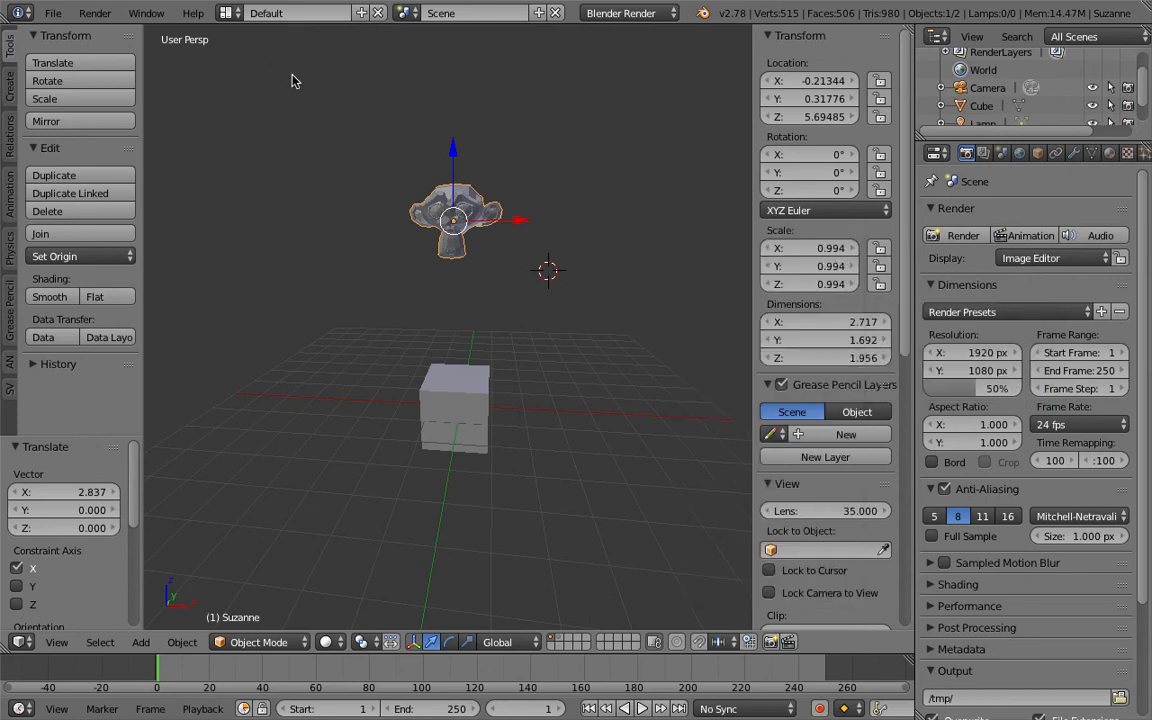
# Switch to the Animation screen layout and expand the Graph Editor over the Dope Sheet
pyautogui.click(224, 16)
pyautogui.click(252, 60)
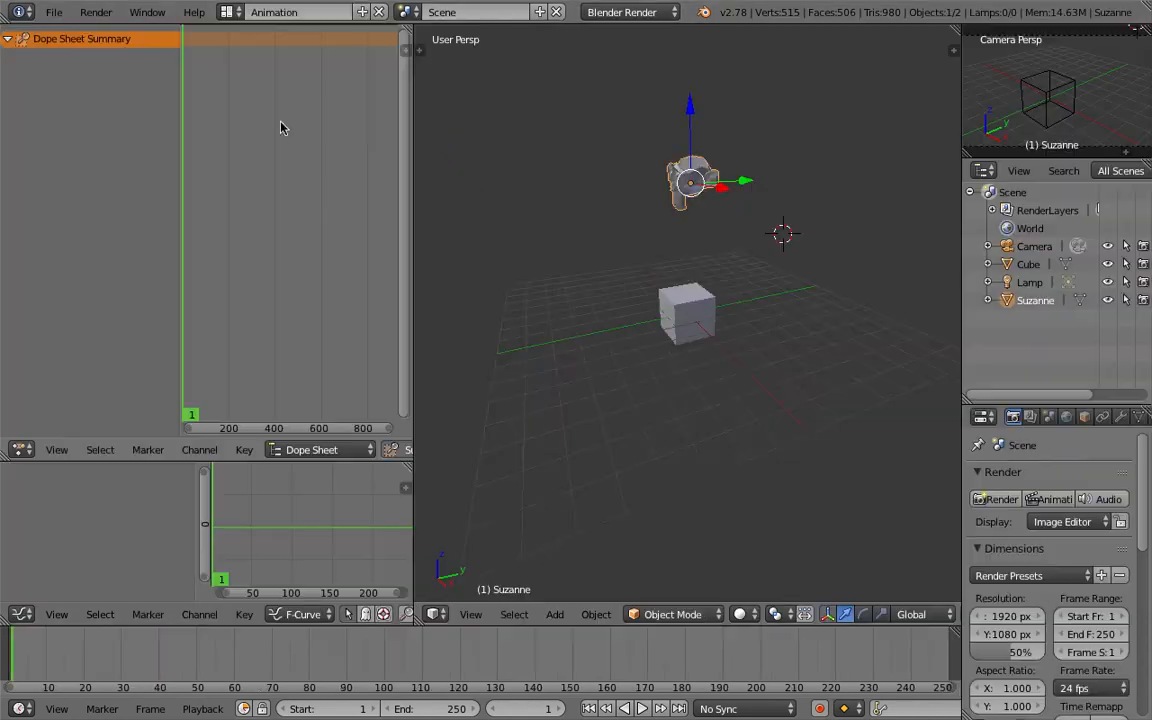
pyautogui.moveTo(312, 462); pyautogui.dragTo(312, 399)
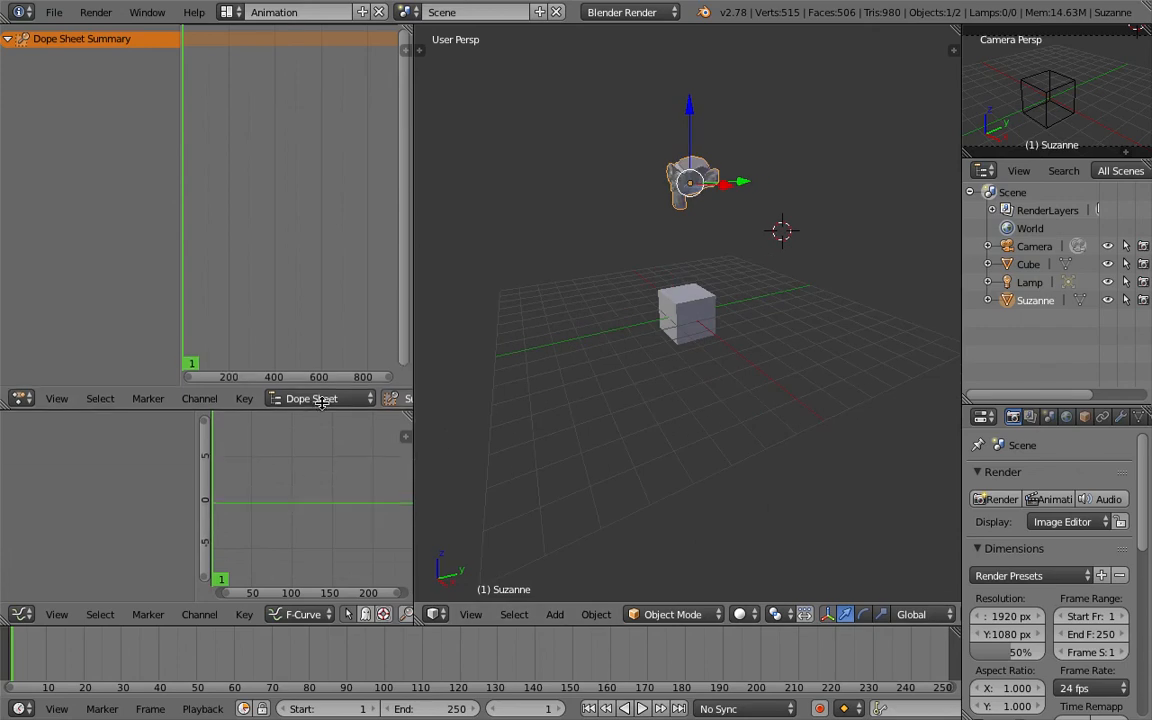
pyautogui.moveTo(15, 392); pyautogui.dragTo(29, 264)
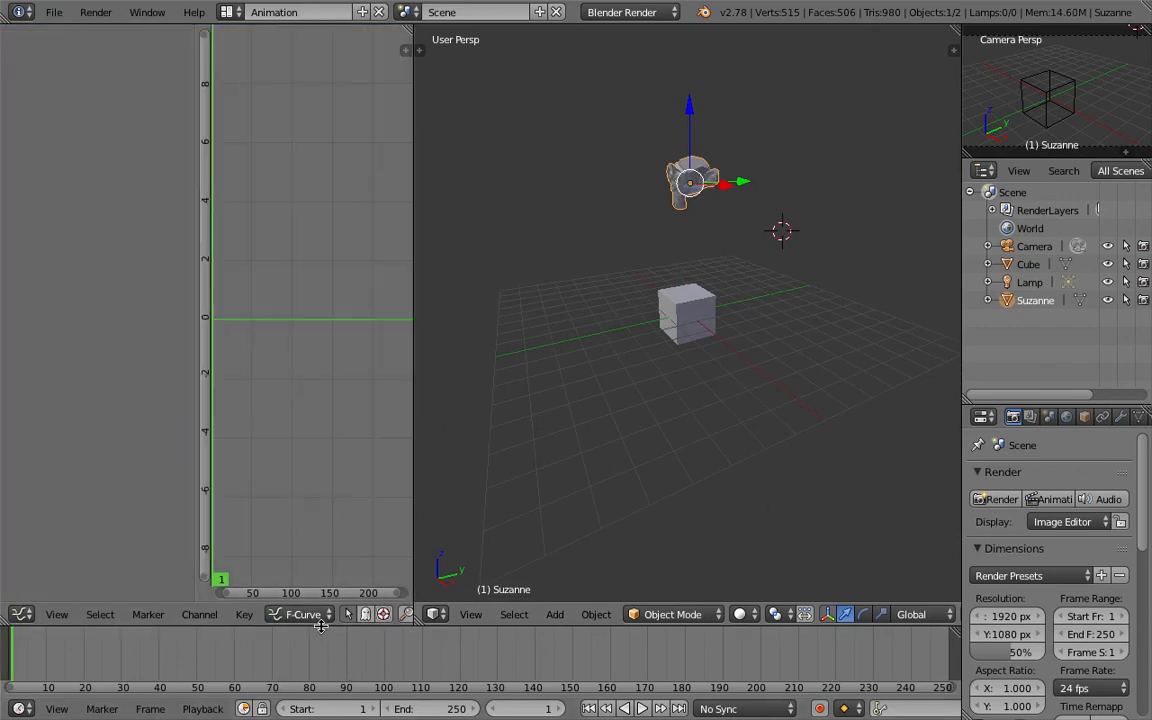
# Set the Graph Editor to Drivers mode and reposition its cursor in the empty graph
pyautogui.click(311, 619)
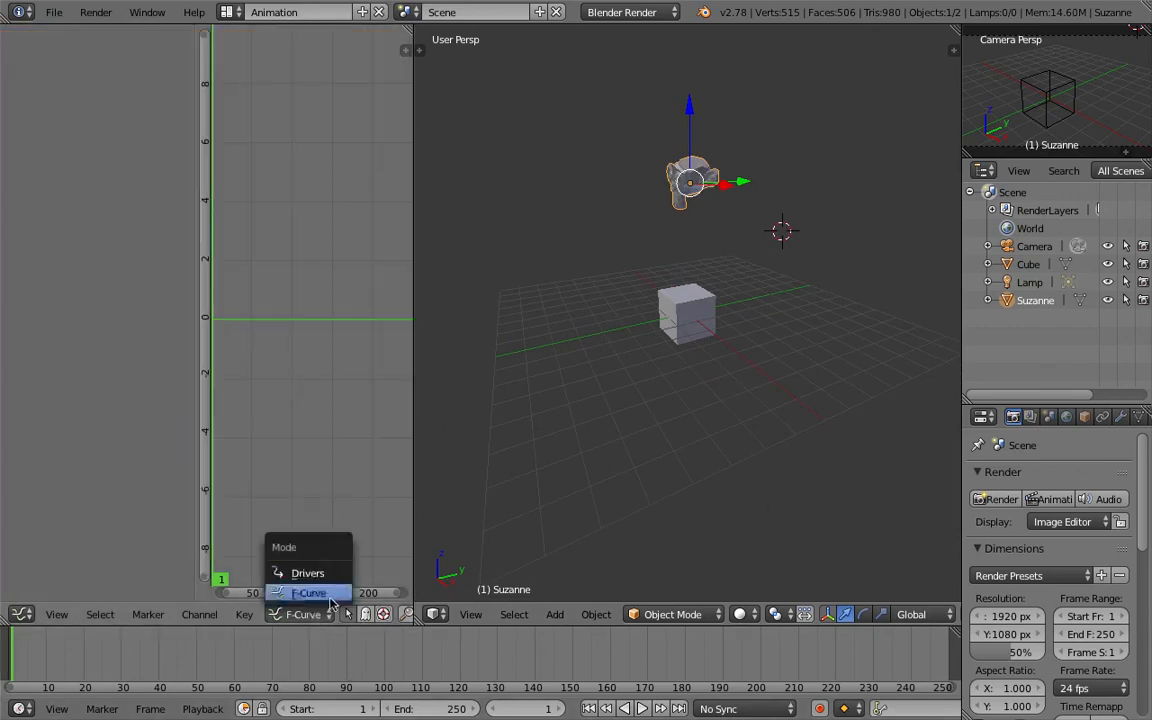
pyautogui.click(295, 523)
pyautogui.moveTo(254, 73); pyautogui.dragTo(281, 224, button='middle')
pyautogui.scroll(-3, 282, 227)
pyautogui.moveTo(273, 418); pyautogui.dragTo(265, 399, button='middle')
pyautogui.moveTo(265, 397); pyautogui.dragTo(332, 277)
pyautogui.moveTo(310, 306); pyautogui.dragTo(294, 309, button='middle')
# Return to the Default screen layout showing the cube and the monkey
pyautogui.click(227, 12)
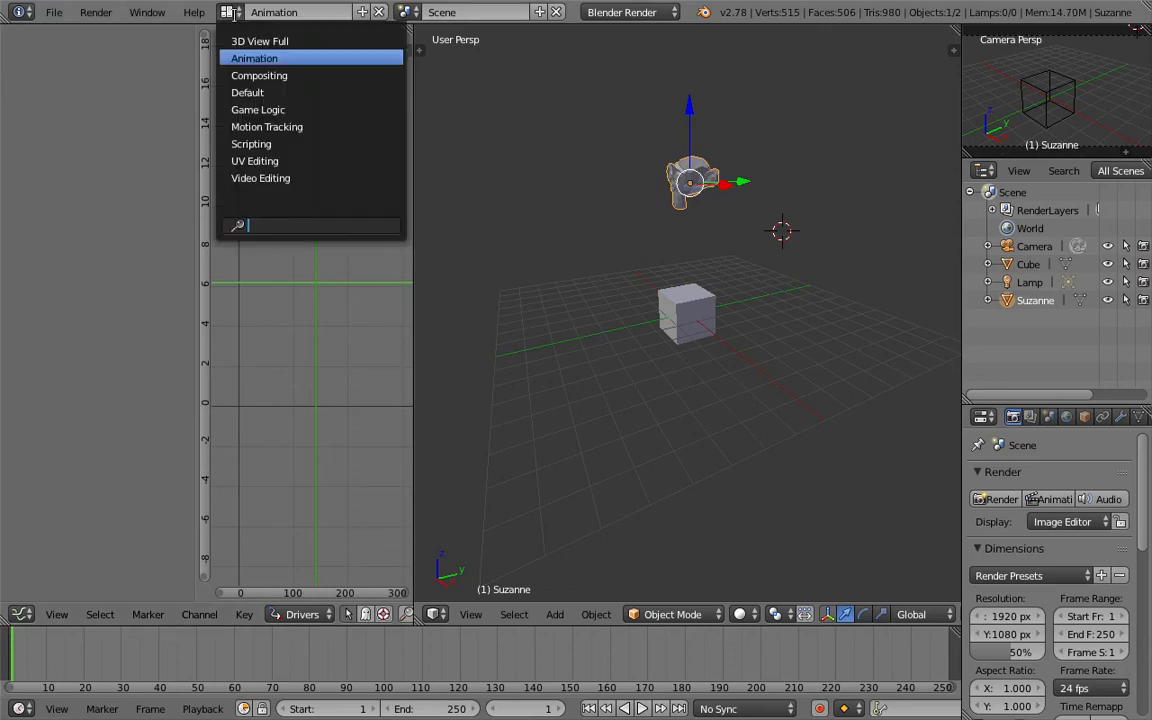
pyautogui.click(250, 91)
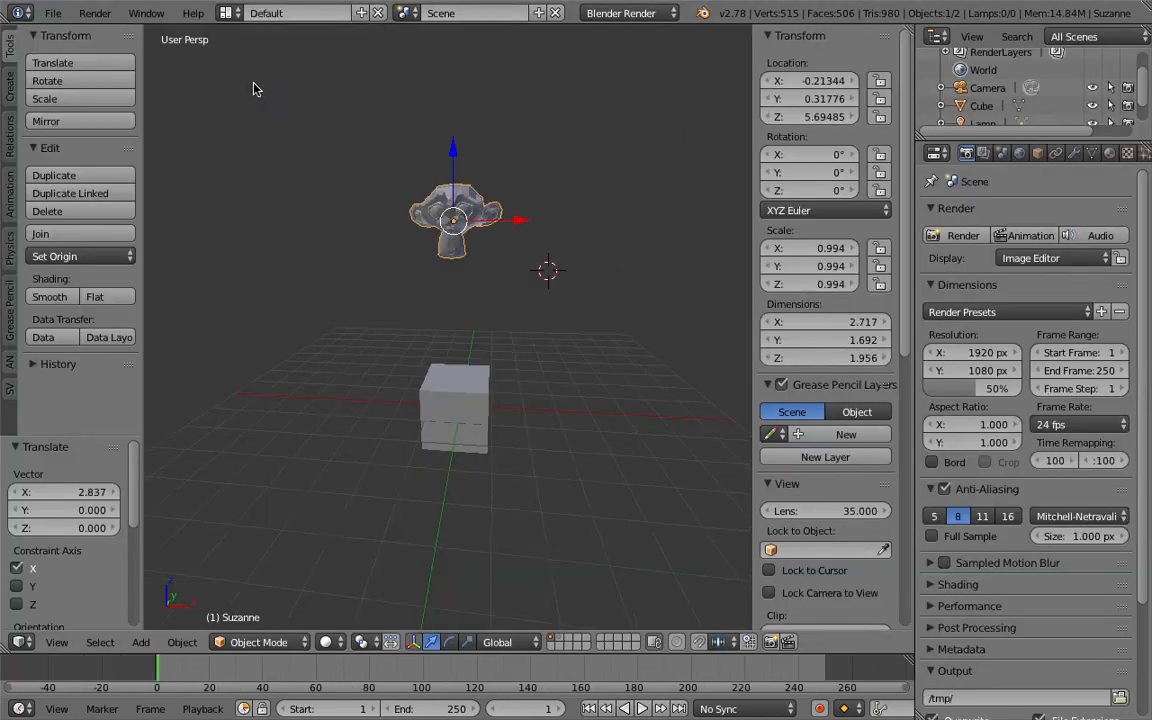
pyautogui.moveTo(409, 266); pyautogui.dragTo(447, 262, button='middle')
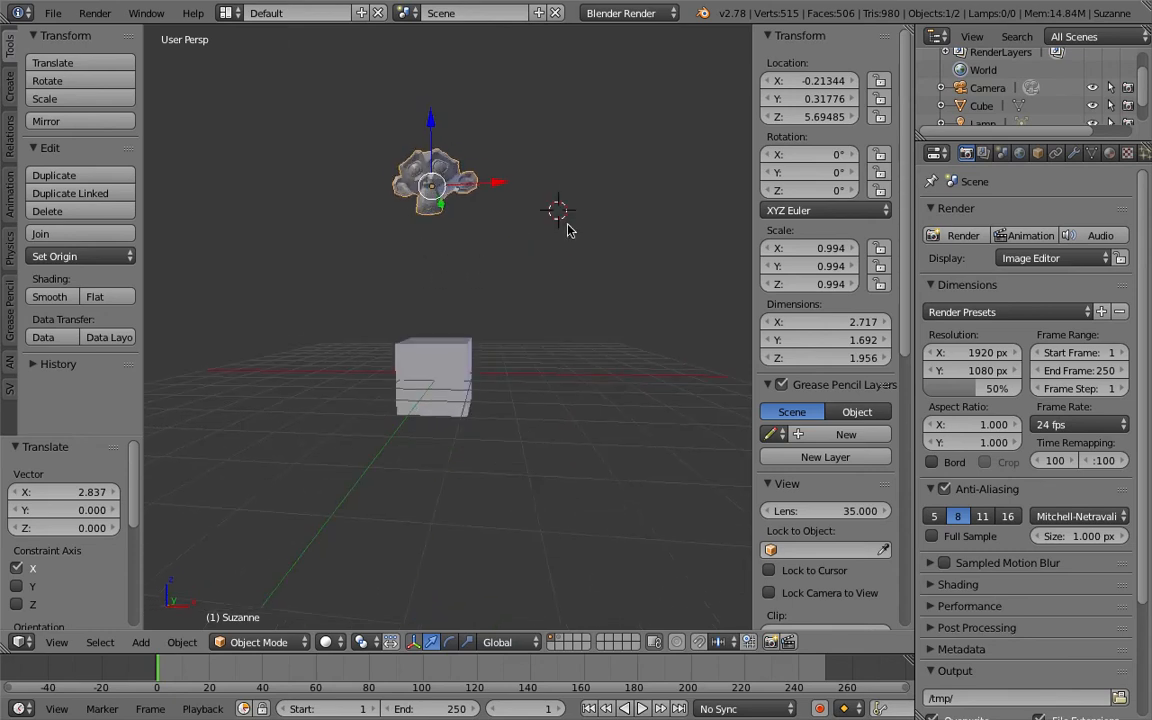
pyautogui.moveTo(566, 230); pyautogui.dragTo(573, 264, button='middle')
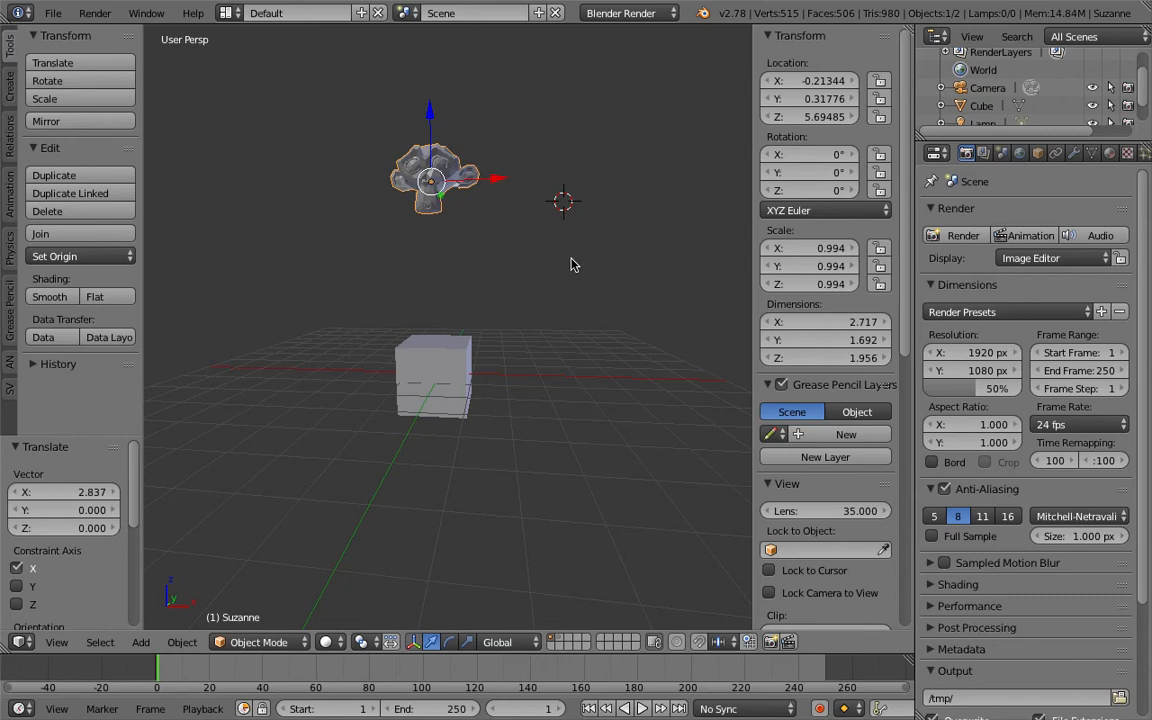
pyautogui.moveTo(572, 264); pyautogui.dragTo(468, 348, button='middle')
# Select the cube and try out scaling the monkey, cancelling the change
pyautogui.rightClick(457, 367)
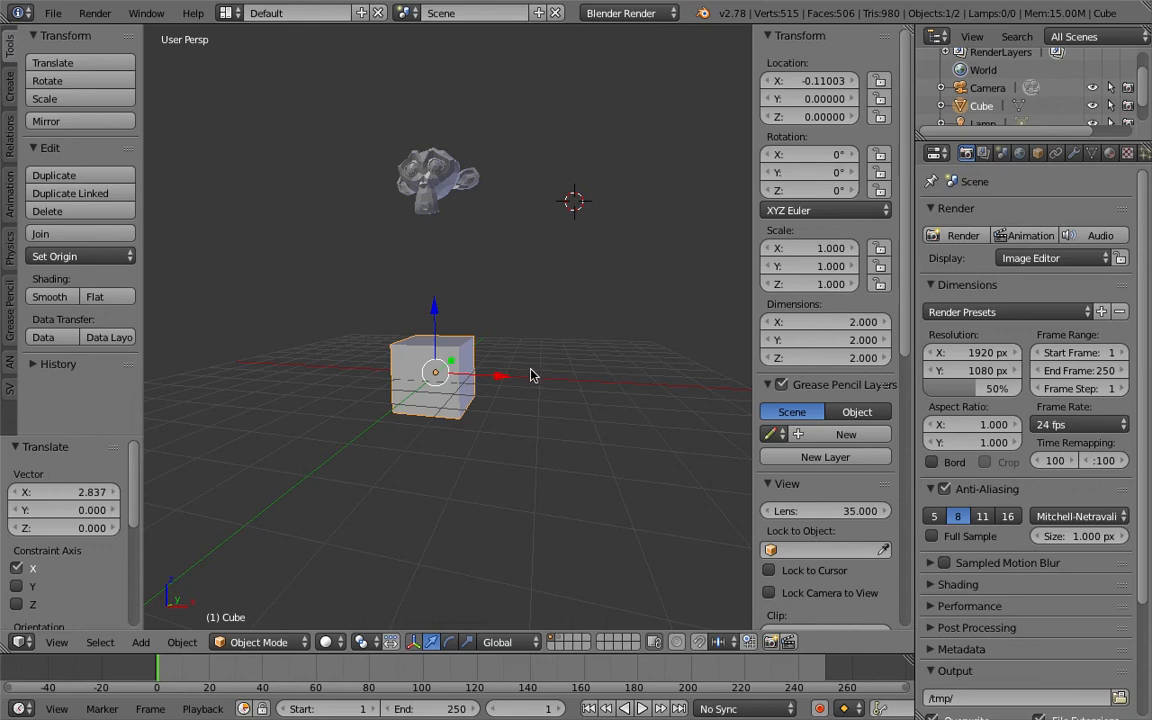
pyautogui.scroll(4, 463, 373)
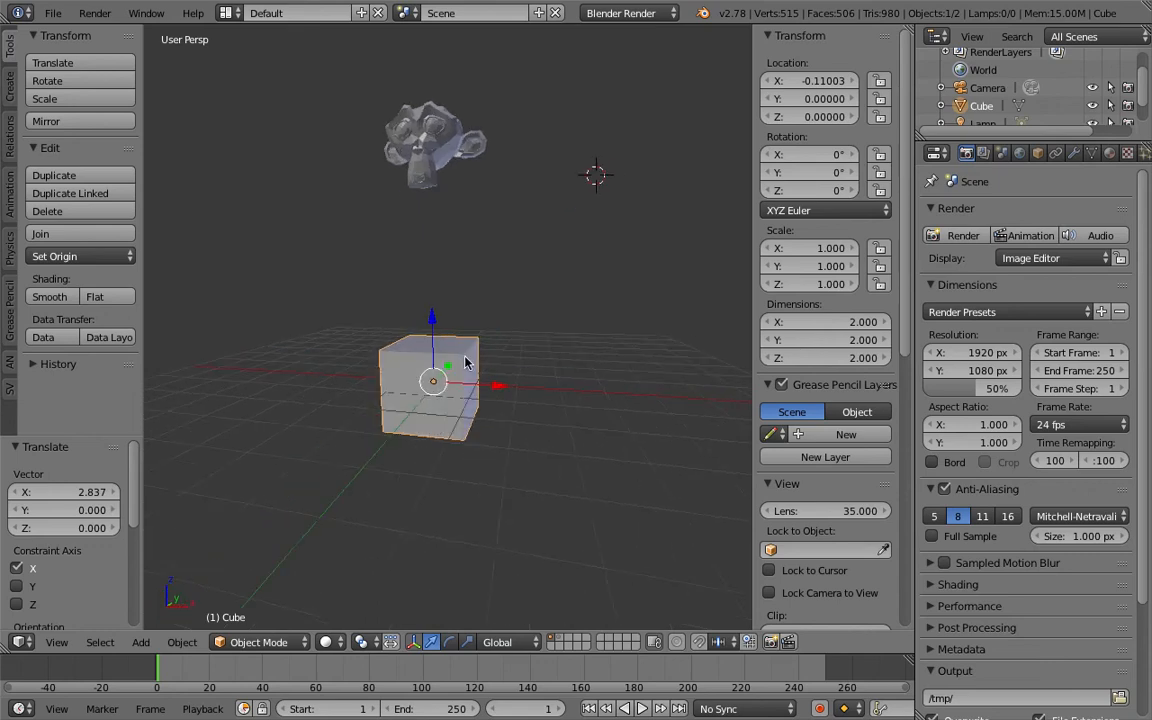
pyautogui.scroll(-2, 475, 367)
pyautogui.moveTo(447, 262); pyautogui.dragTo(512, 416, button='middle')
pyautogui.rightClick(430, 212)
pyautogui.press('s')
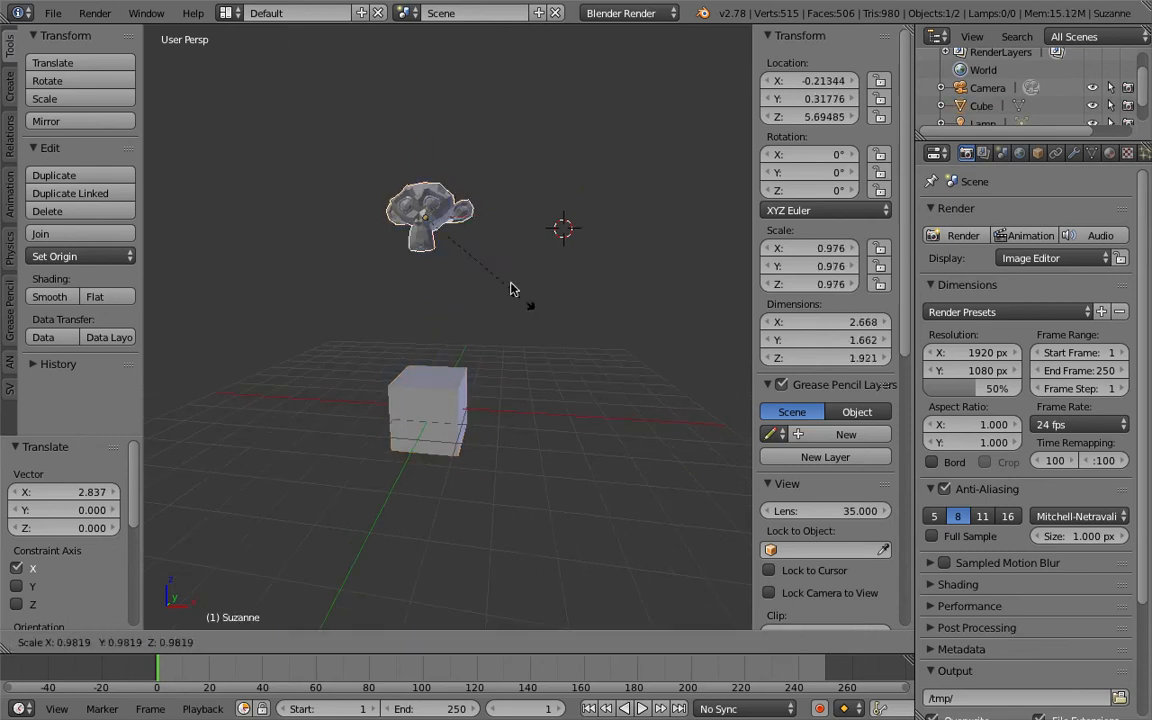
pyautogui.rightClick(505, 383)
# Move the cube by about -0.25 along the X axis
pyautogui.rightClick(445, 372)
pyautogui.press('g')
pyautogui.press('x')
pyautogui.click(484, 422)
pyautogui.moveTo(484, 420)
pyautogui.mouseDown(button='middle')
pyautogui.moveTo(492, 384)
pyautogui.moveTo(481, 406)
pyautogui.mouseUp(button='middle')
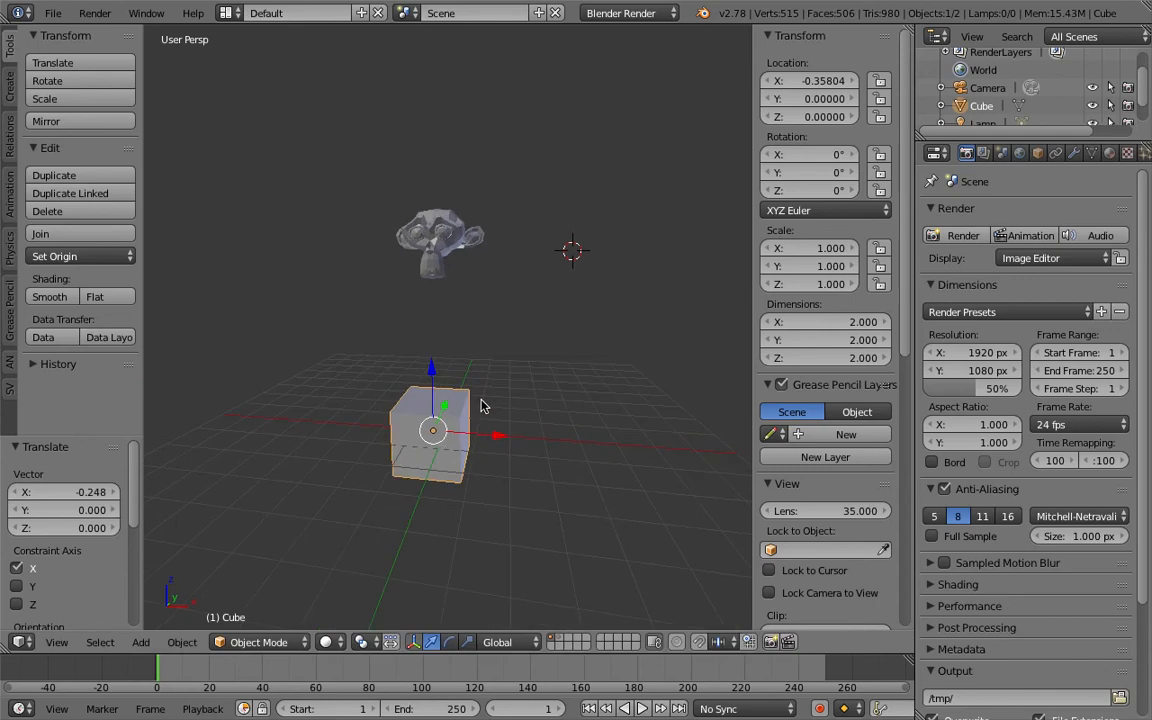
# With the monkey selected, enlarge the Outliner and Properties areas and hide the transform properties in the 3D view
pyautogui.rightClick(458, 238)
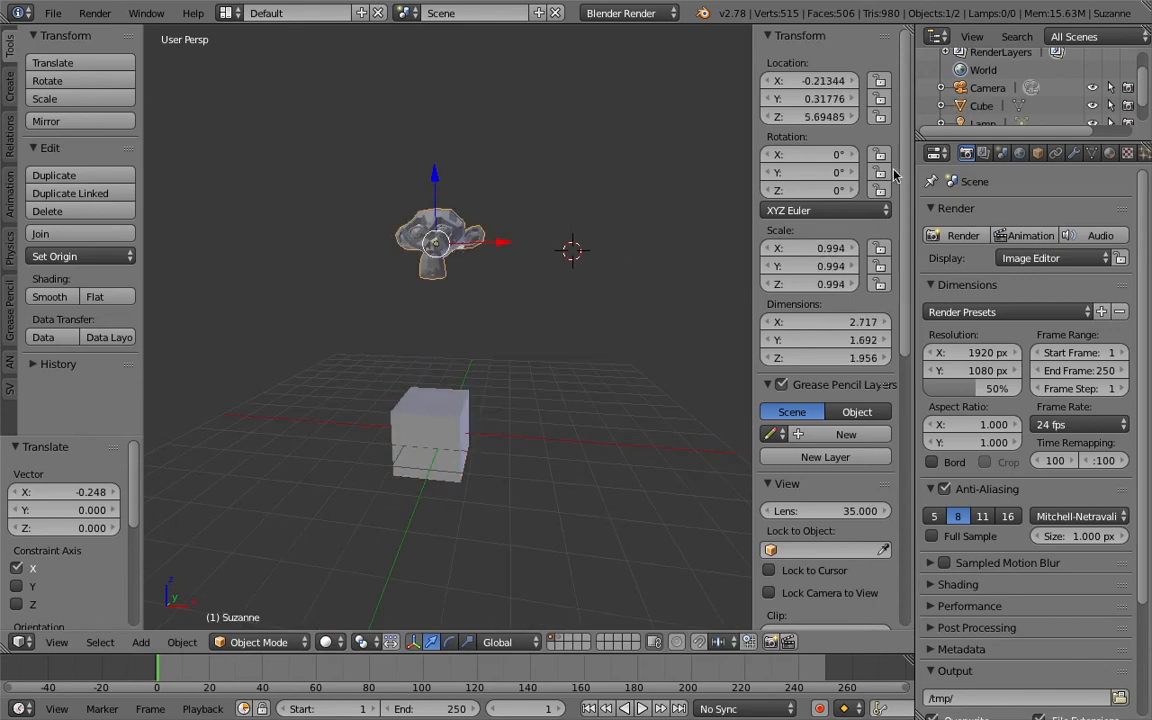
pyautogui.moveTo(963, 143); pyautogui.dragTo(963, 320)
pyautogui.moveTo(914, 273); pyautogui.dragTo(864, 273)
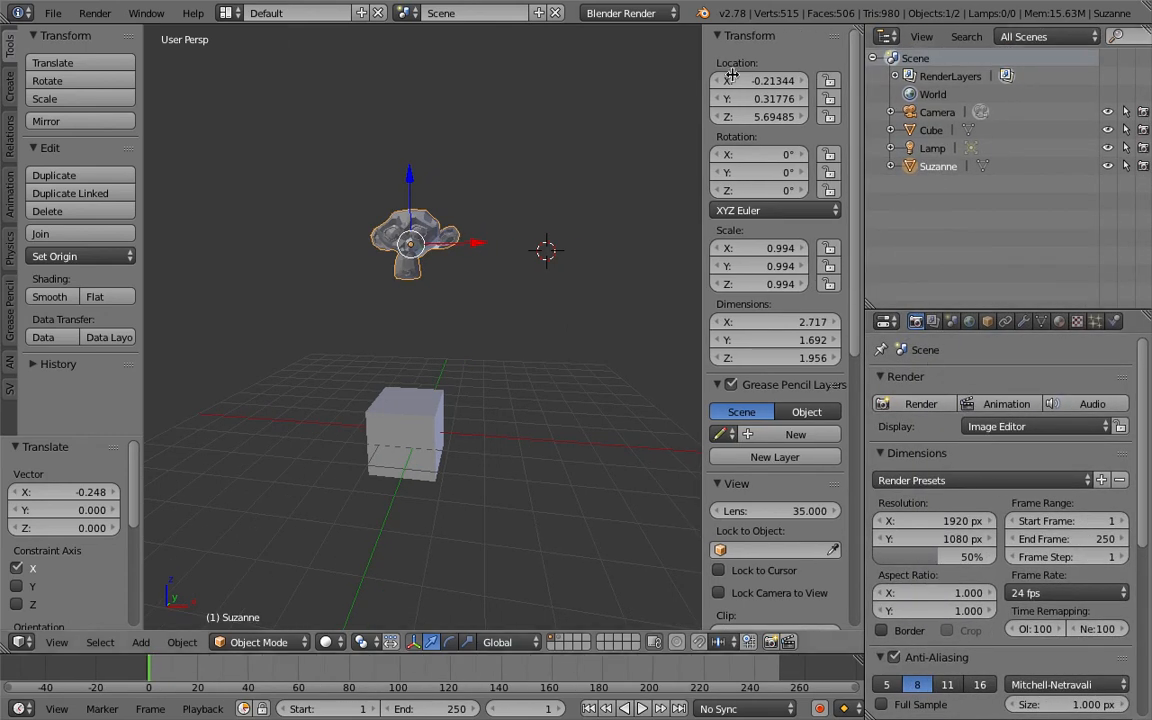
pyautogui.moveTo(703, 67); pyautogui.dragTo(879, 95)
pyautogui.keyDown('shift'); pyautogui.moveTo(631, 249); pyautogui.dragTo(654, 239, button='middle'); pyautogui.keyUp('shift')
pyautogui.click(724, 199)
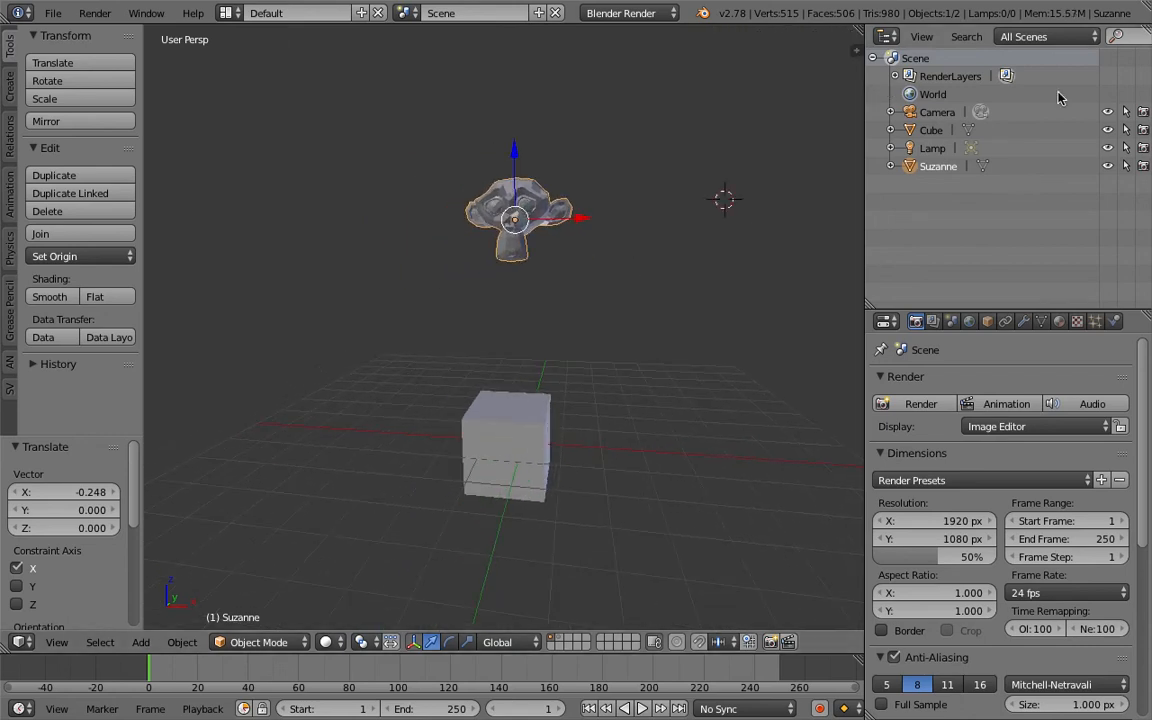
# Turn the Outliner into a second Properties editor and show the object settings in both Properties editors
pyautogui.click(887, 322)
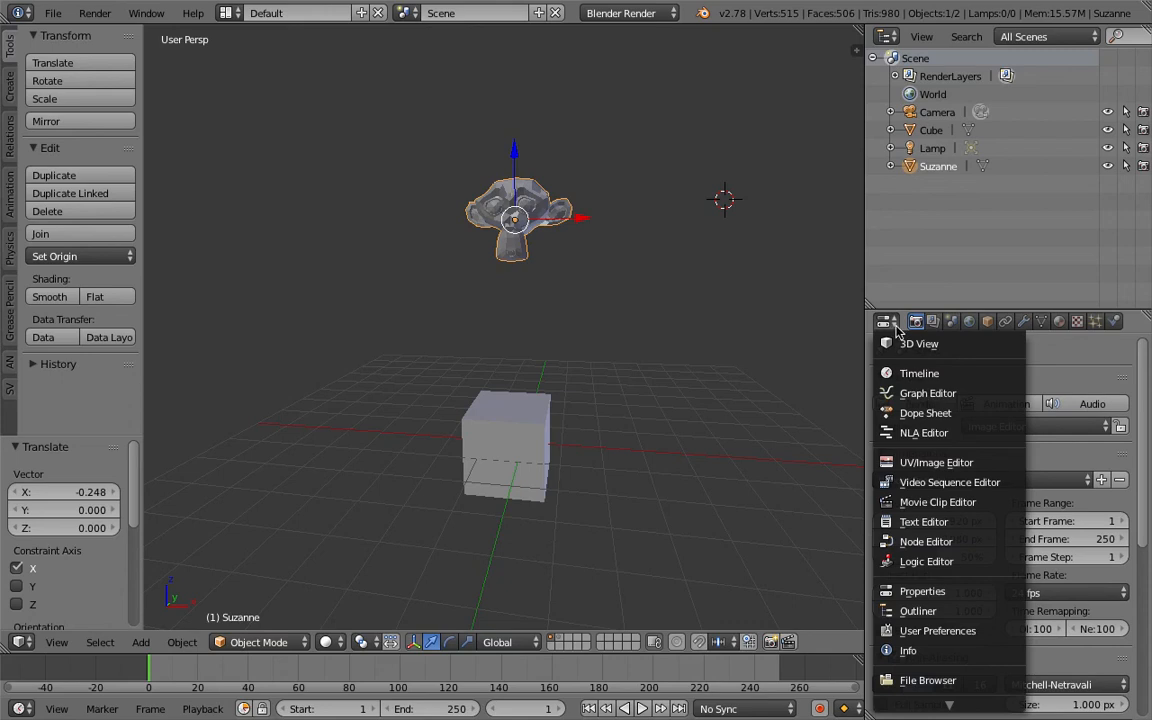
pyautogui.click(920, 591)
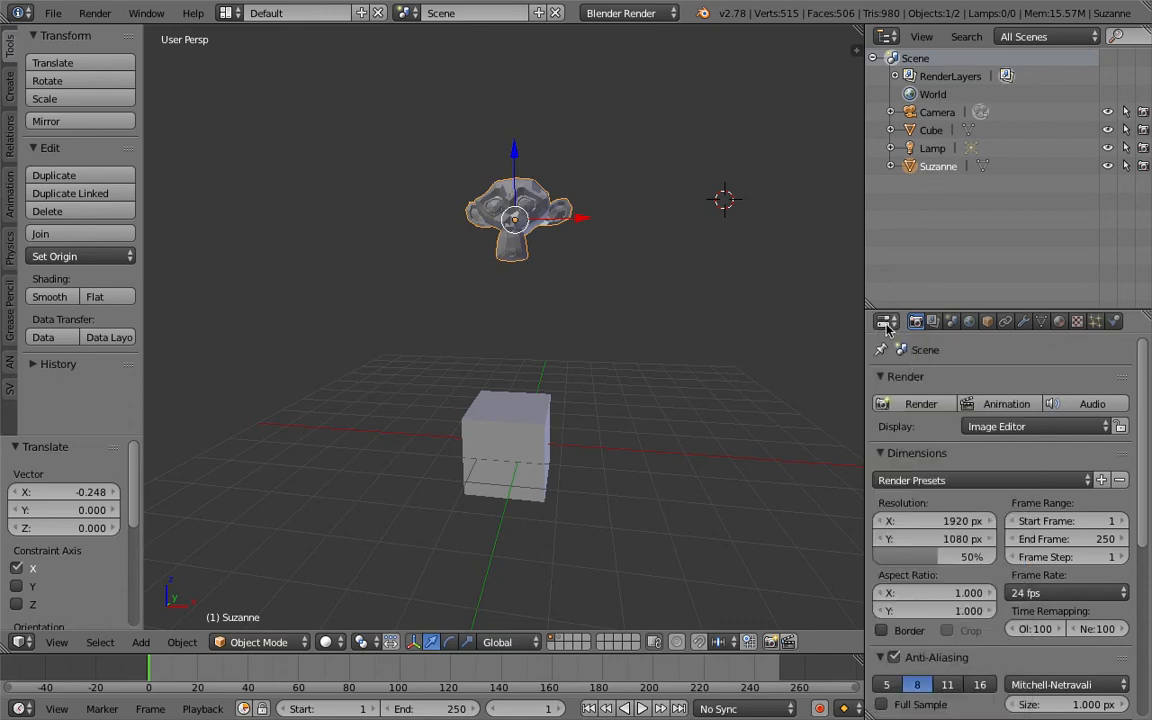
pyautogui.click(887, 37)
pyautogui.click(930, 316)
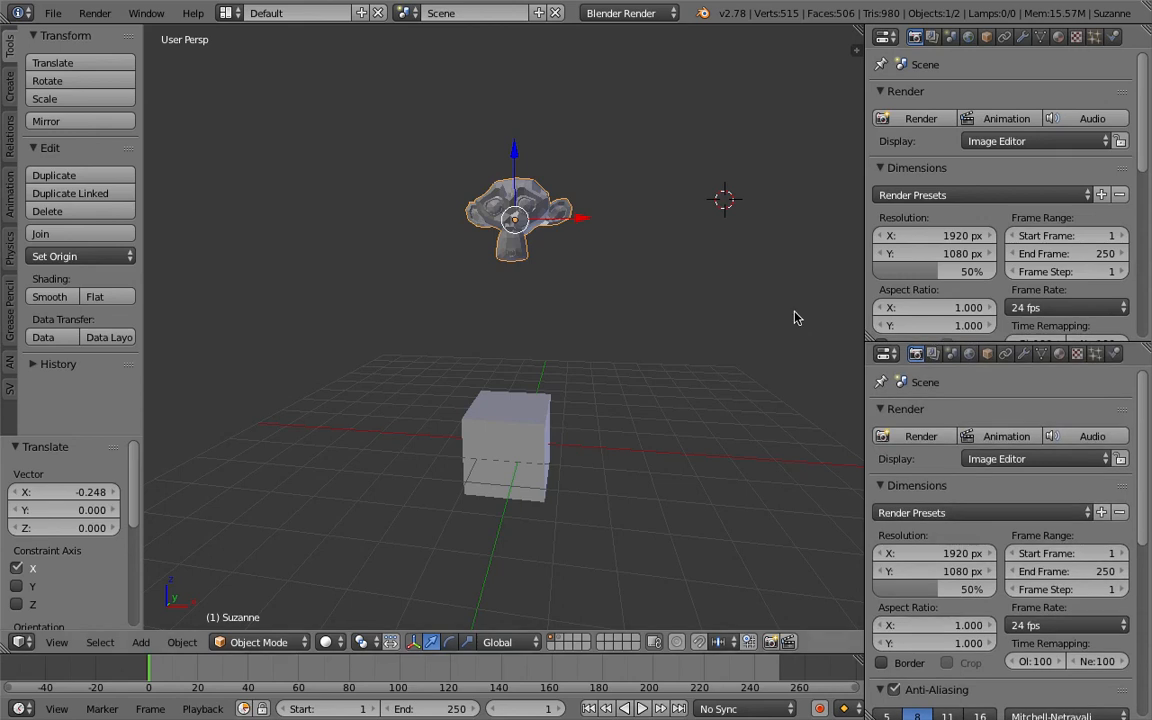
pyautogui.click(986, 37)
pyautogui.click(988, 354)
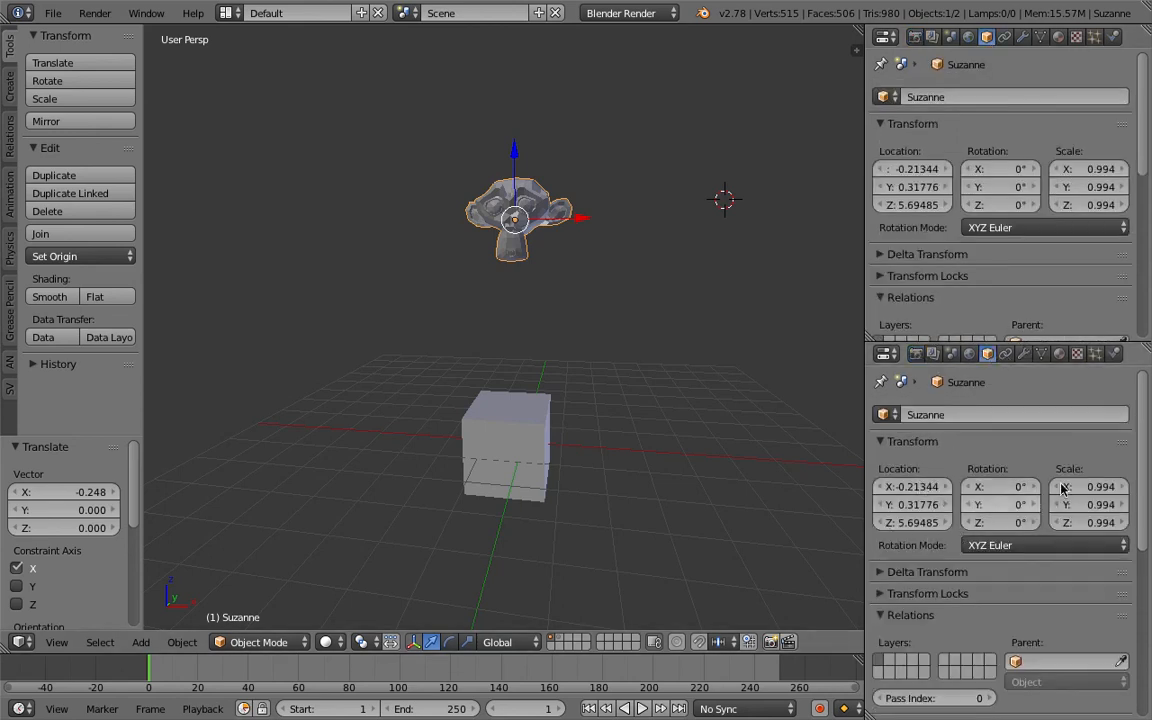
# Select the cube and the monkey alternately to compare what both Properties editors display, ending with the cube selected
pyautogui.rightClick(513, 457)
pyautogui.rightClick(538, 239)
pyautogui.rightClick(508, 430)
pyautogui.rightClick(521, 198)
pyautogui.rightClick(520, 398)
pyautogui.rightClick(541, 219)
pyautogui.rightClick(533, 402)
pyautogui.rightClick(532, 230)
pyautogui.rightClick(528, 405)
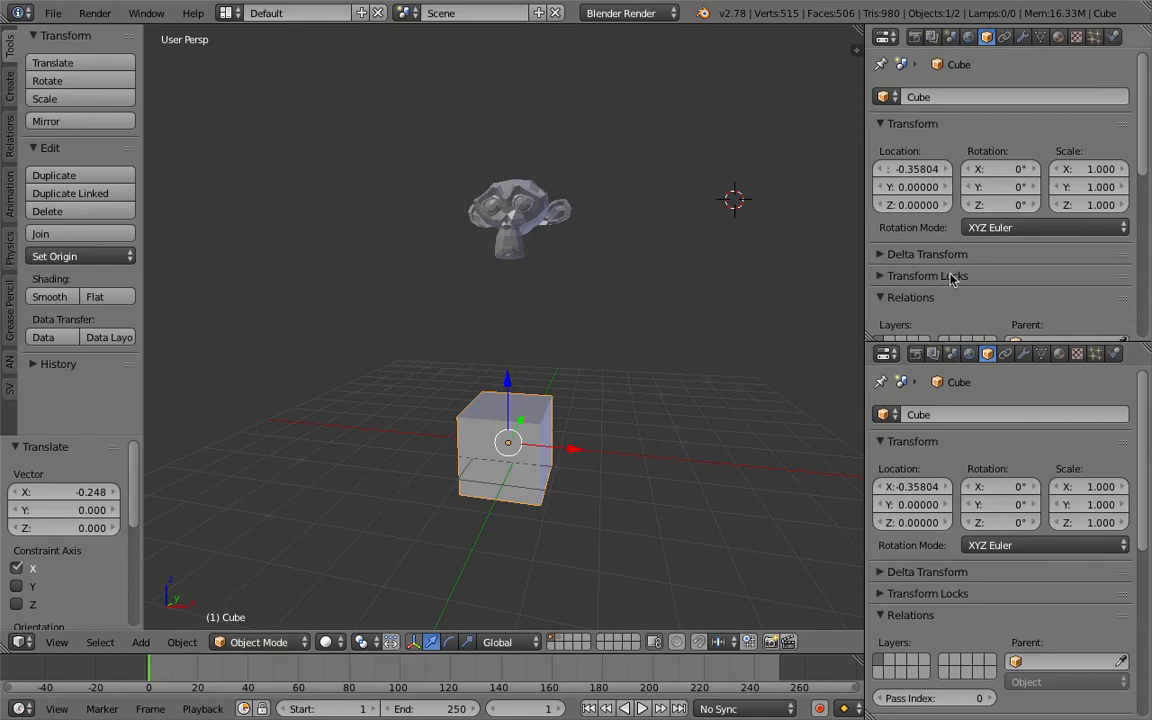
# Pin the cube's object settings in the original Properties editor
pyautogui.moveTo(503, 423); pyautogui.dragTo(503, 419, button='middle')
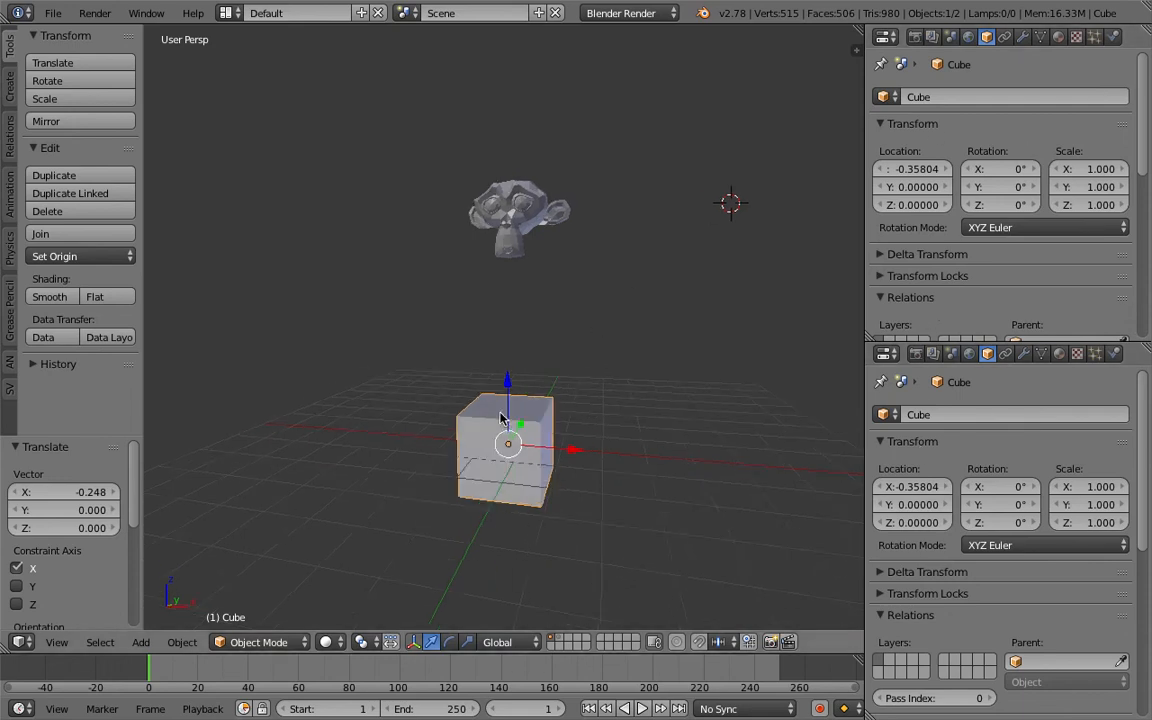
pyautogui.click(884, 388)
pyautogui.moveTo(630, 367); pyautogui.dragTo(650, 367, button='middle')
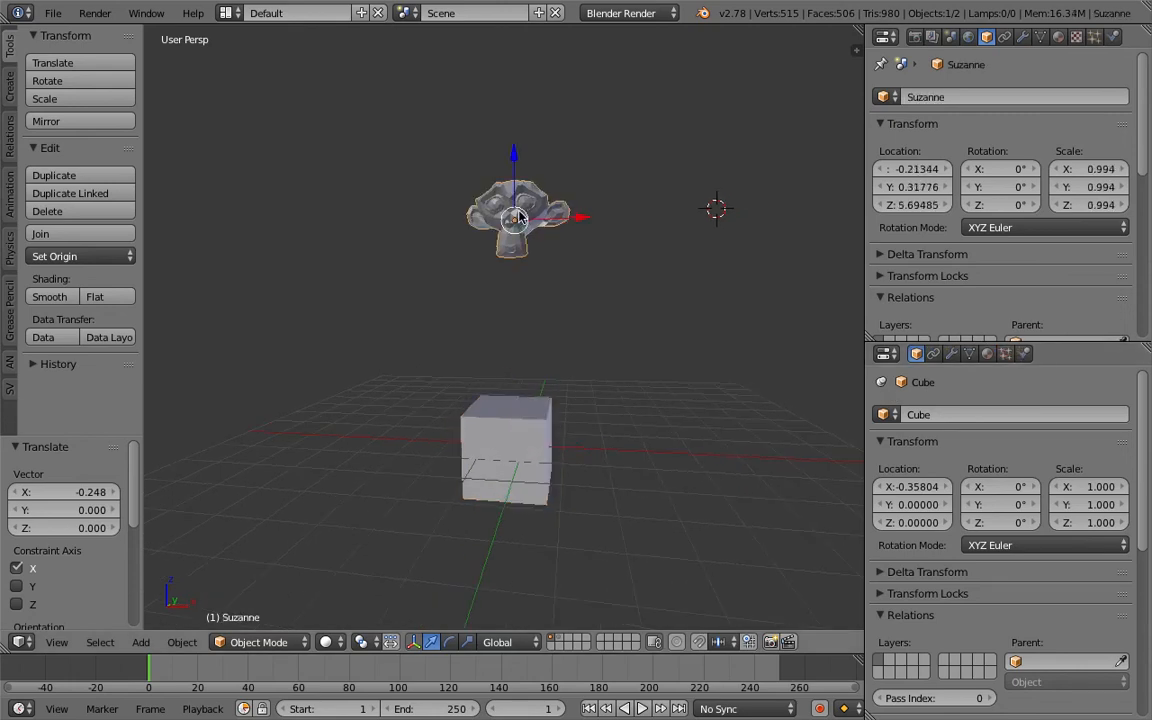
# Alternate the selection between monkey and cube to check the pinned Properties editor, ending with the monkey selected
pyautogui.rightClick(521, 204)
pyautogui.rightClick(531, 398)
pyautogui.rightClick(511, 188)
pyautogui.rightClick(547, 428)
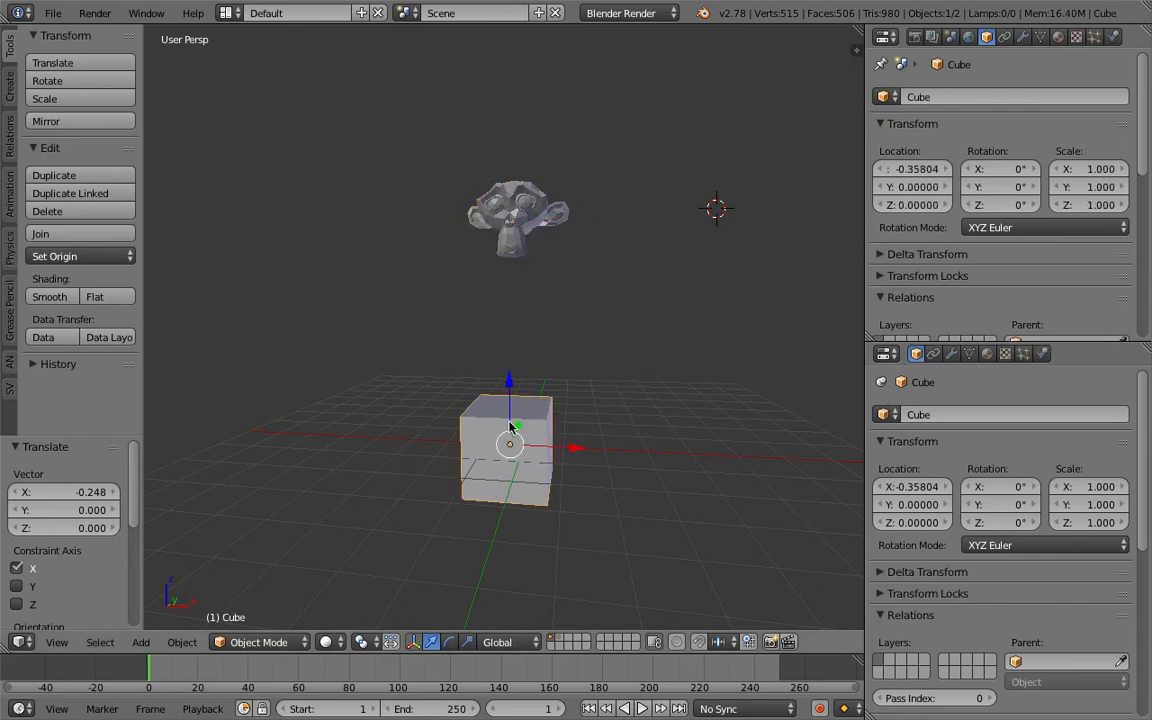
pyautogui.rightClick(549, 243)
pyautogui.rightClick(544, 462)
pyautogui.rightClick(523, 248)
pyautogui.scroll(1, 533, 233)
pyautogui.scroll(-1, 508, 192)
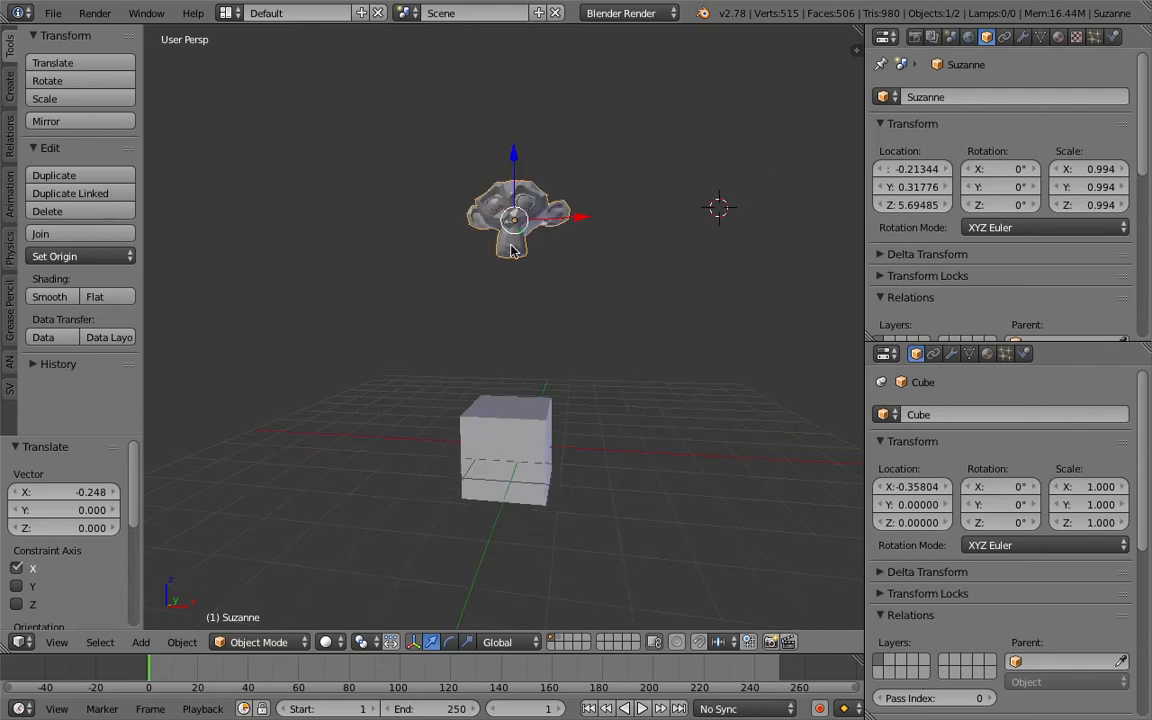
pyautogui.moveTo(521, 208); pyautogui.dragTo(518, 206, button='middle')
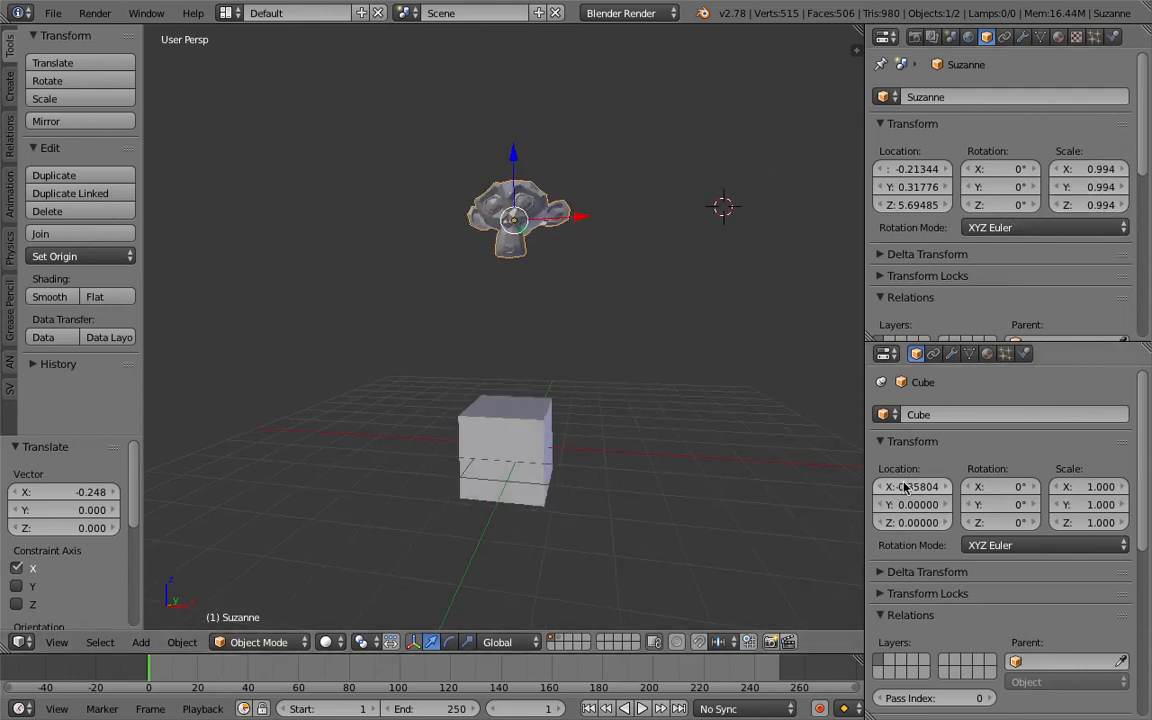
# Drive all scale components of the monkey from the cube's X location, using the All from Target mapping
pyautogui.rightClick(517, 425)
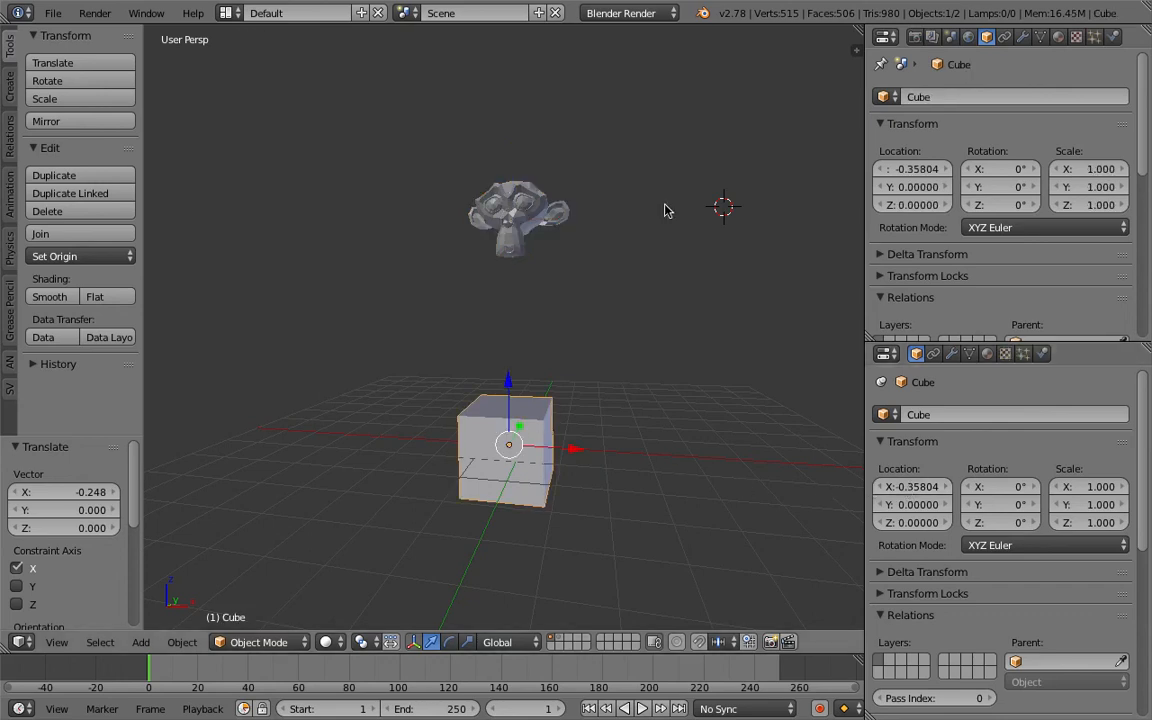
pyautogui.rightClick(533, 235)
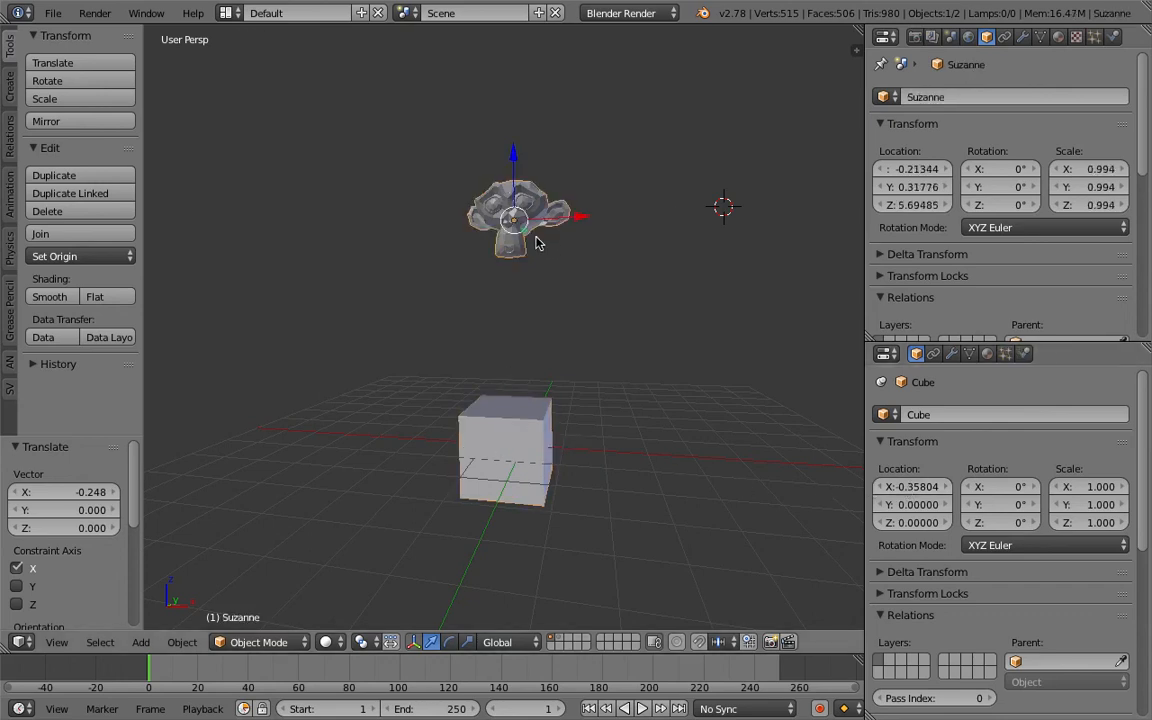
pyautogui.rightClick(1088, 186)
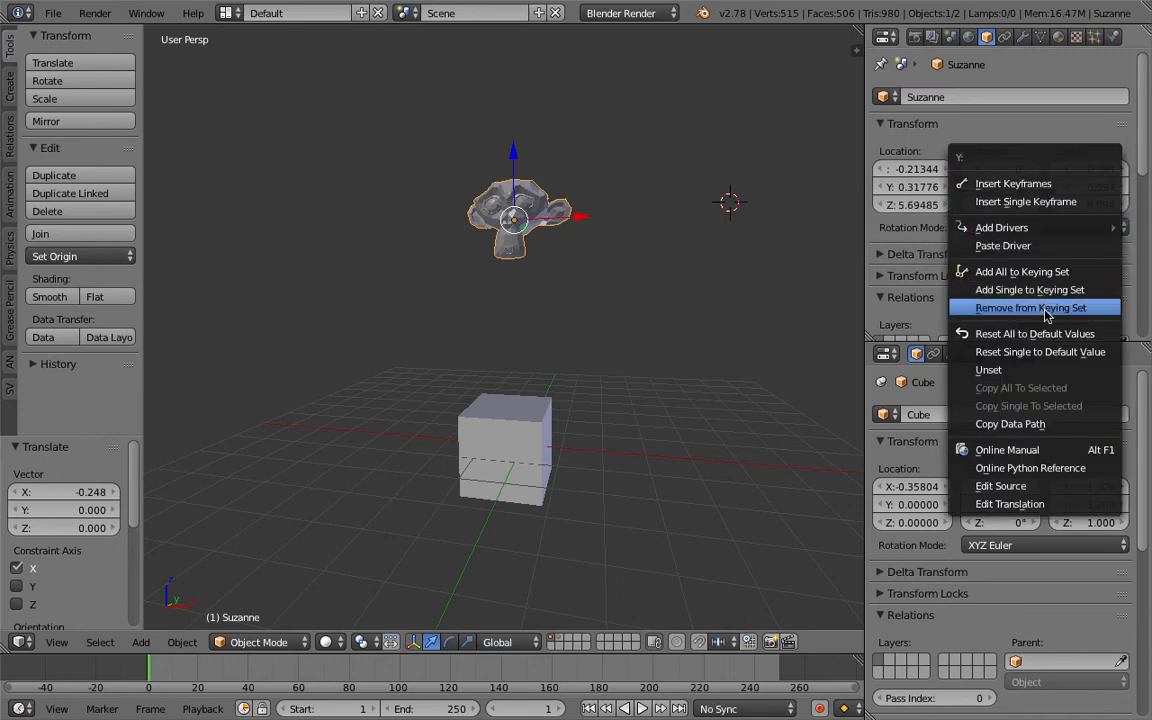
pyautogui.moveTo(1022, 230)
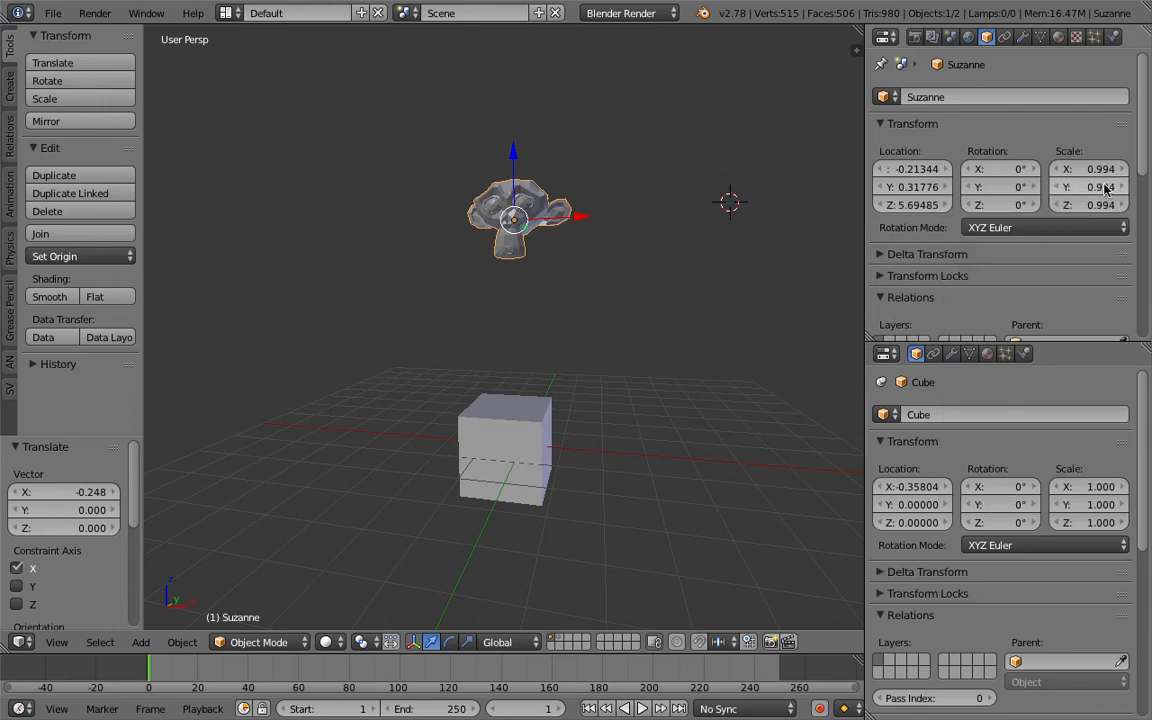
pyautogui.hotkey('ctrl', 'd')
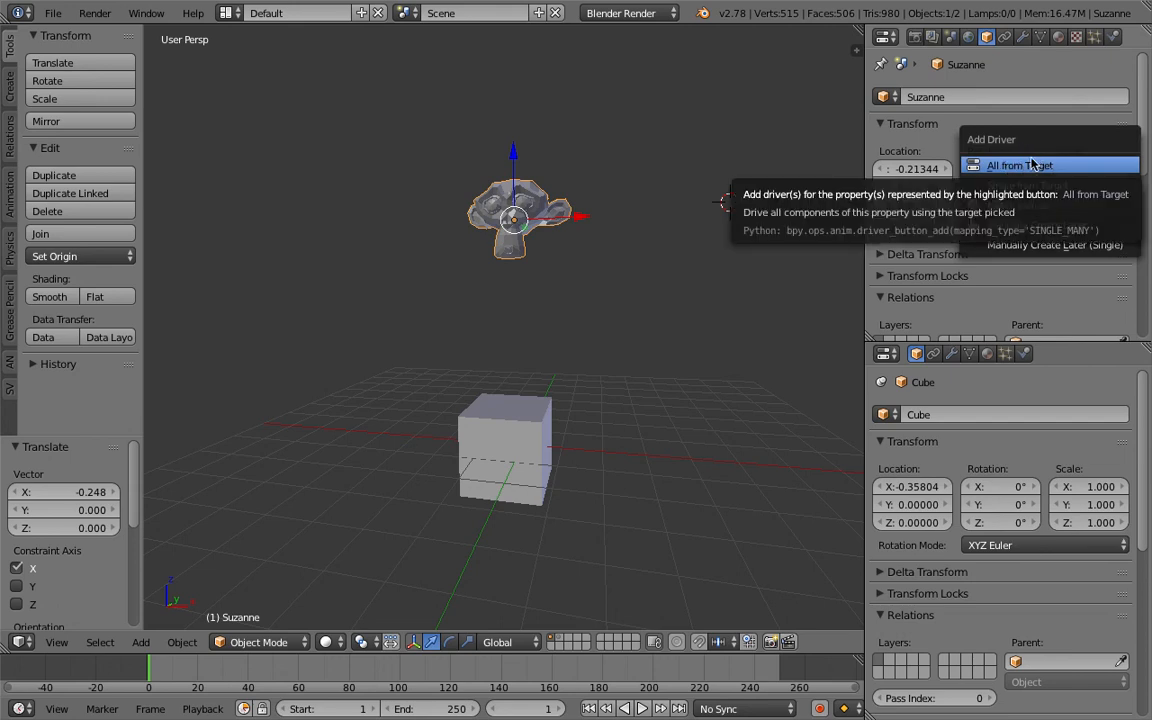
pyautogui.click(997, 166)
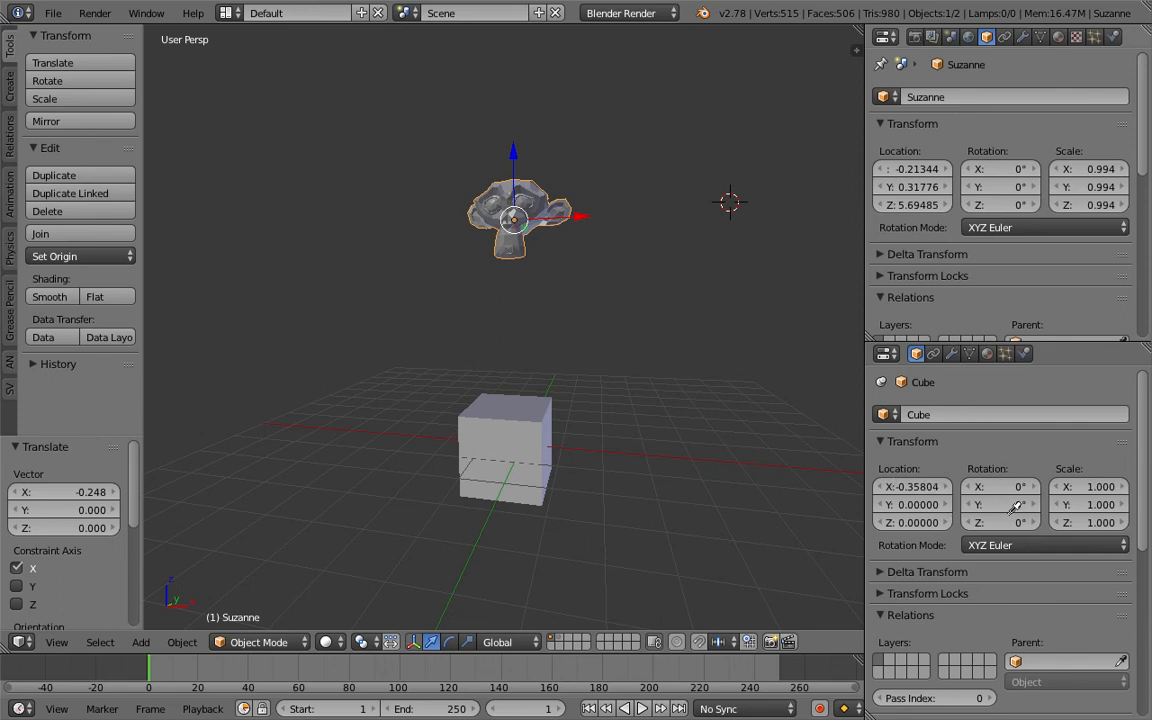
pyautogui.click(919, 487)
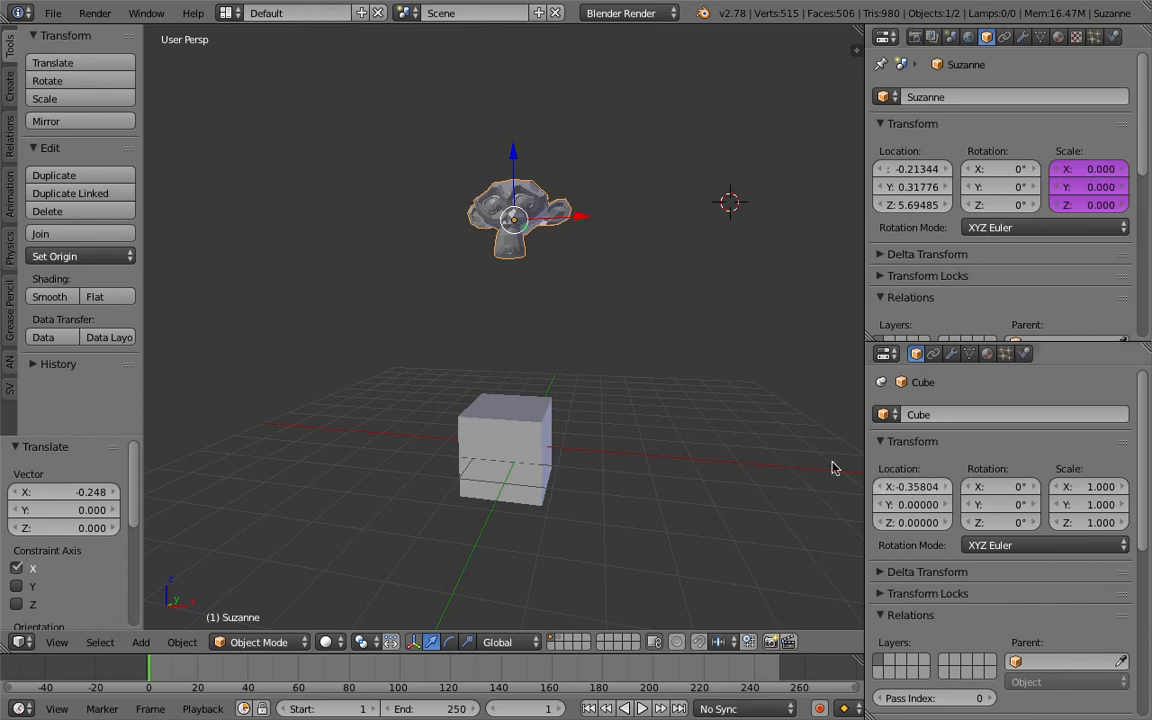
# Move the cube along the X axis to about X 2.92 to test the monkey's scale driver
pyautogui.rightClick(546, 412)
pyautogui.moveTo(559, 431); pyautogui.dragTo(563, 443, button='middle')
pyautogui.moveTo(527, 206); pyautogui.dragTo(548, 230, button='middle')
pyautogui.moveTo(546, 441); pyautogui.dragTo(699, 440)
pyautogui.click(564, 421)
pyautogui.scroll(-5, 699, 440)
pyautogui.moveTo(618, 373); pyautogui.dragTo(689, 347)
pyautogui.click(602, 347)
pyautogui.scroll(1, 648, 307)
pyautogui.scroll(1, 625, 292)
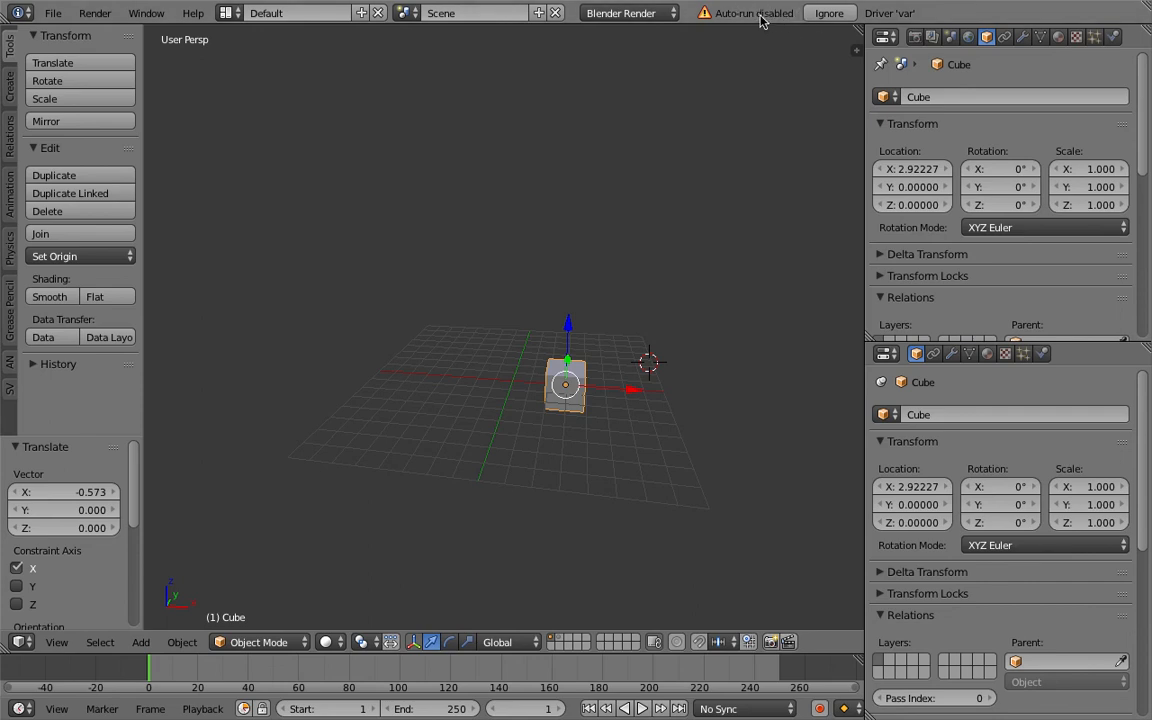
# Ignore the auto-run warning, enable Auto Run Python Scripts in the file preferences, and save the user settings
pyautogui.click(823, 17)
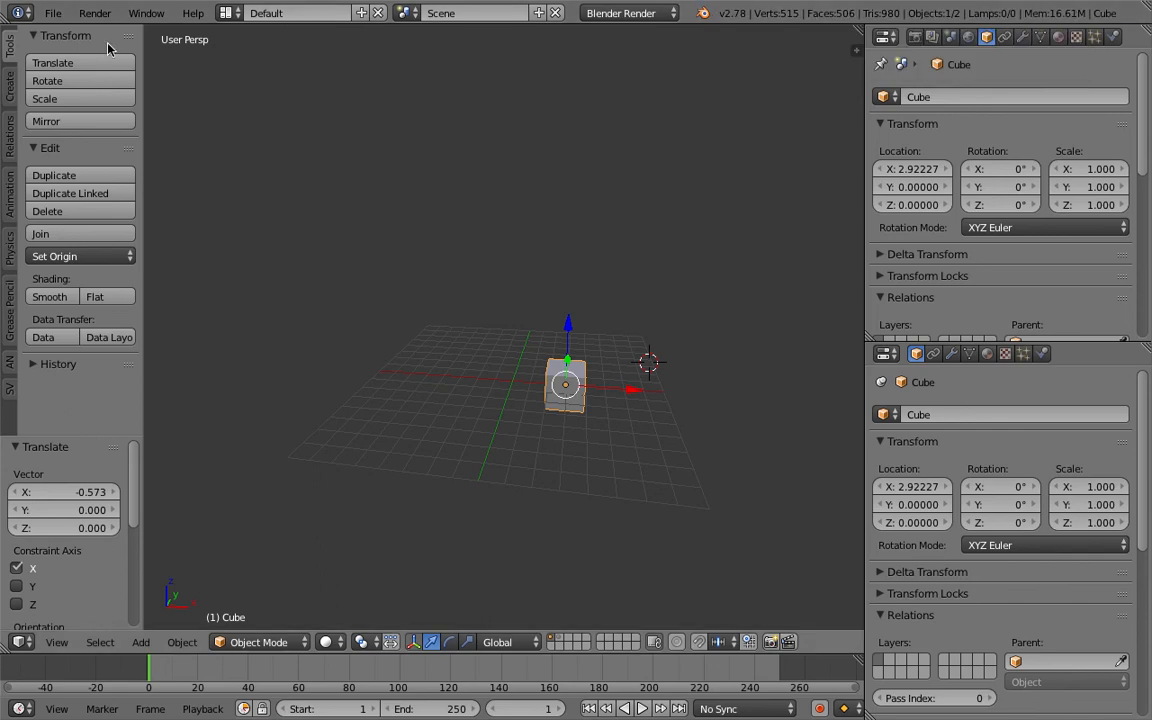
pyautogui.click(52, 13)
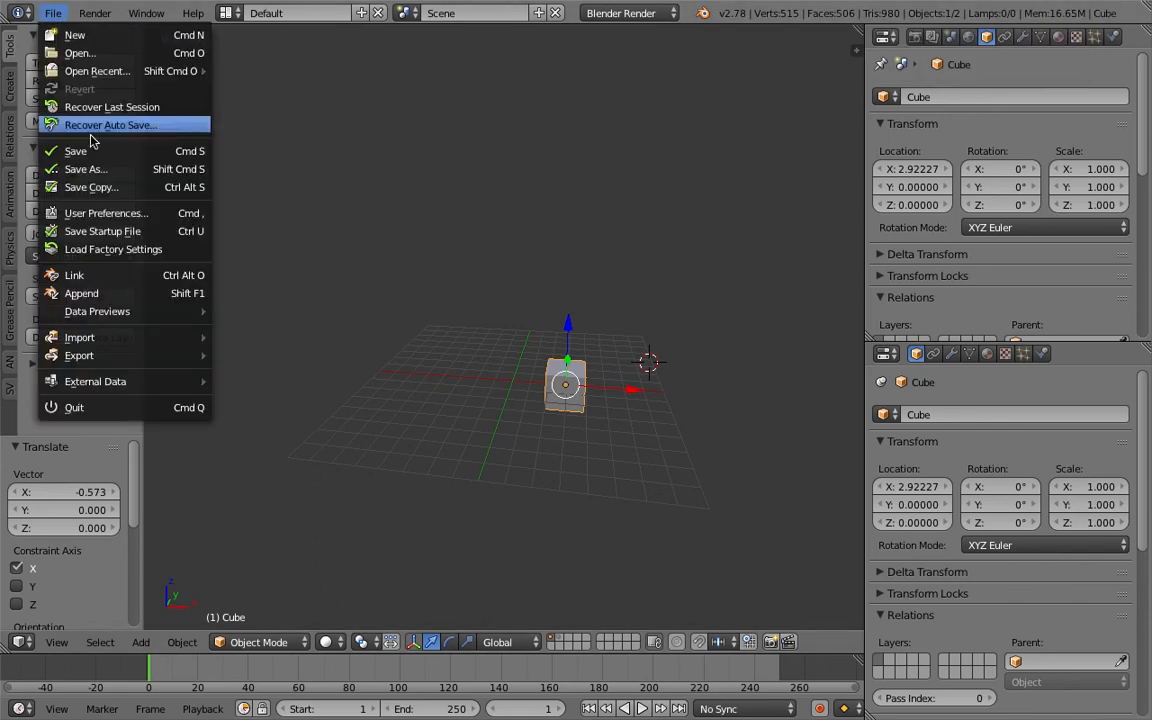
pyautogui.click(100, 213)
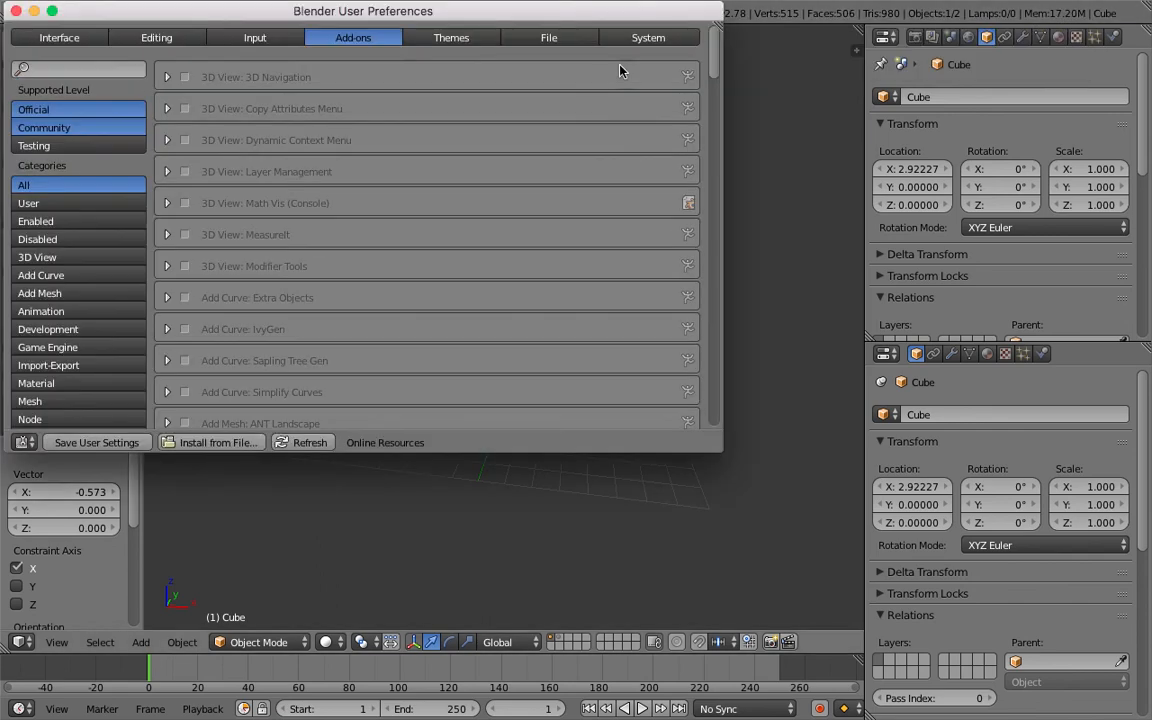
pyautogui.click(556, 40)
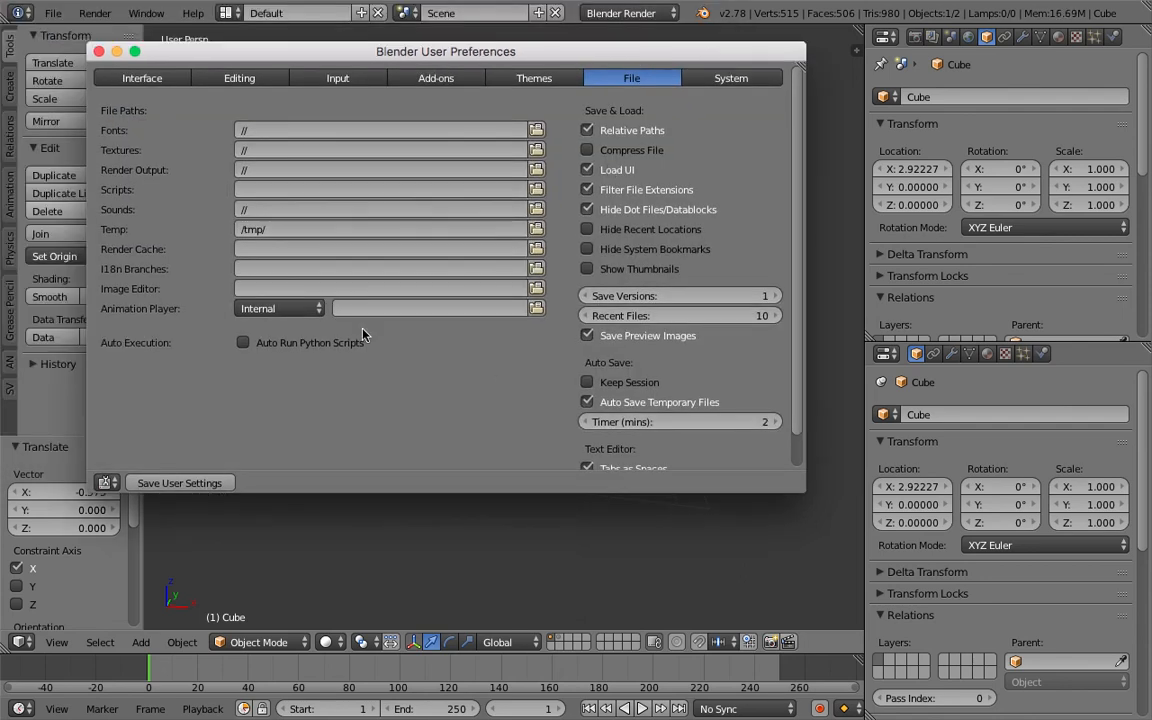
pyautogui.click(297, 346)
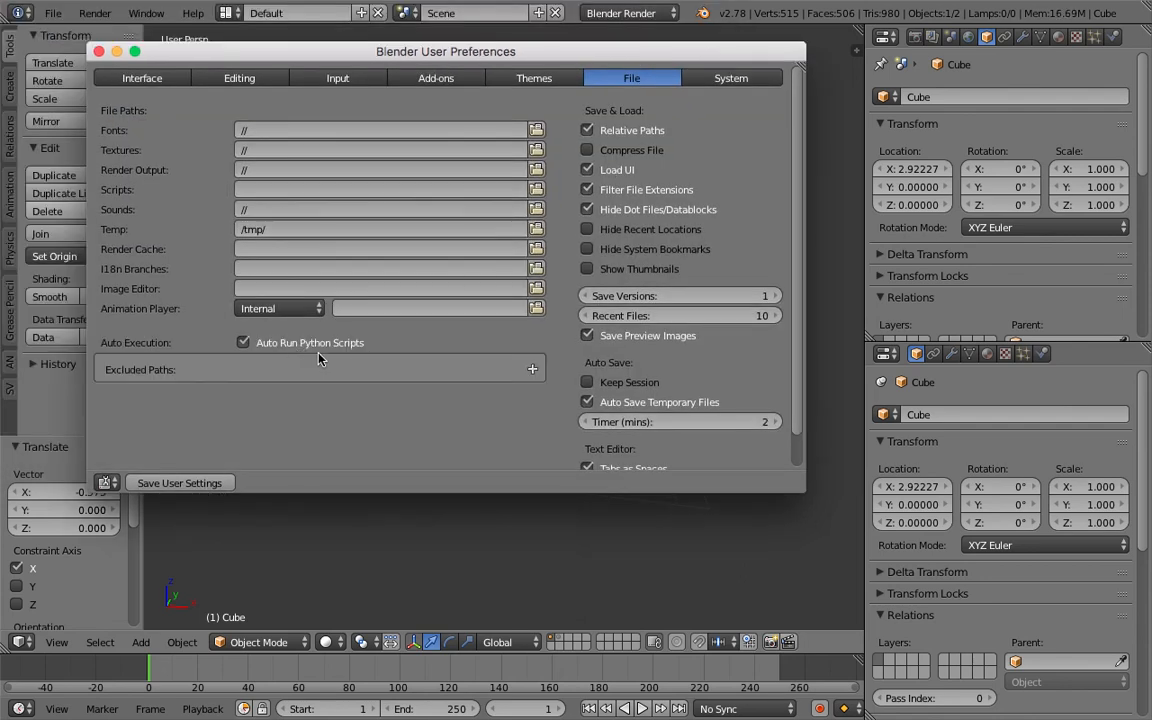
pyautogui.click(211, 485)
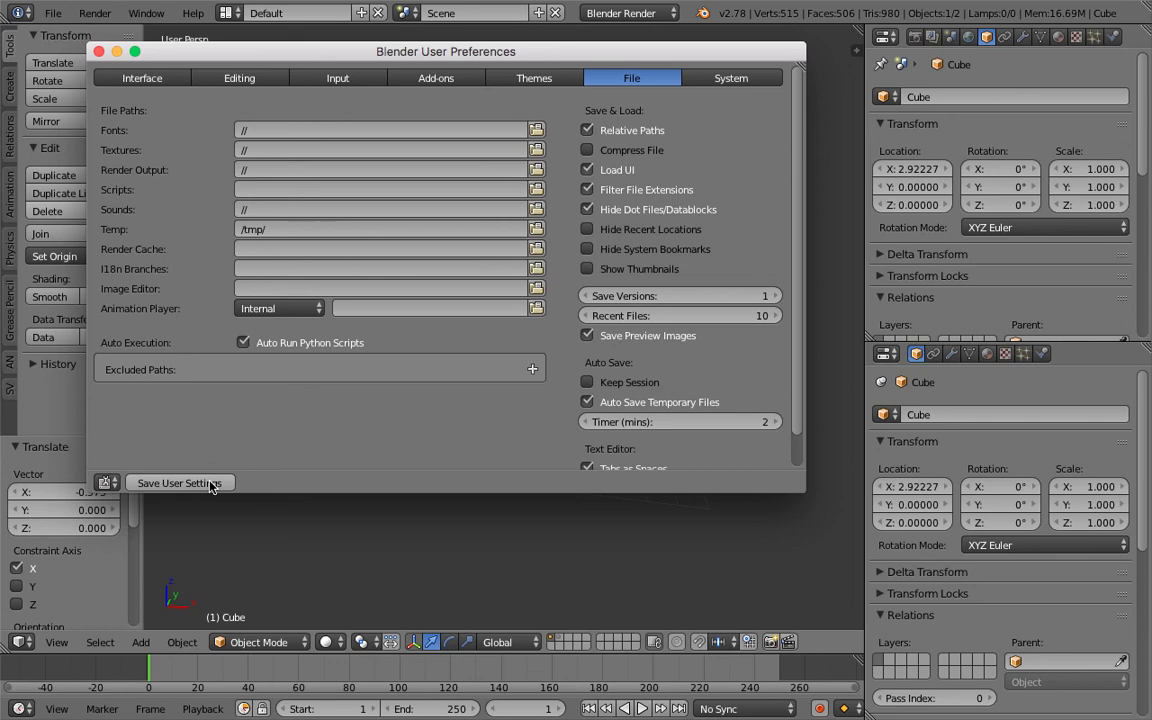
pyautogui.click(98, 51)
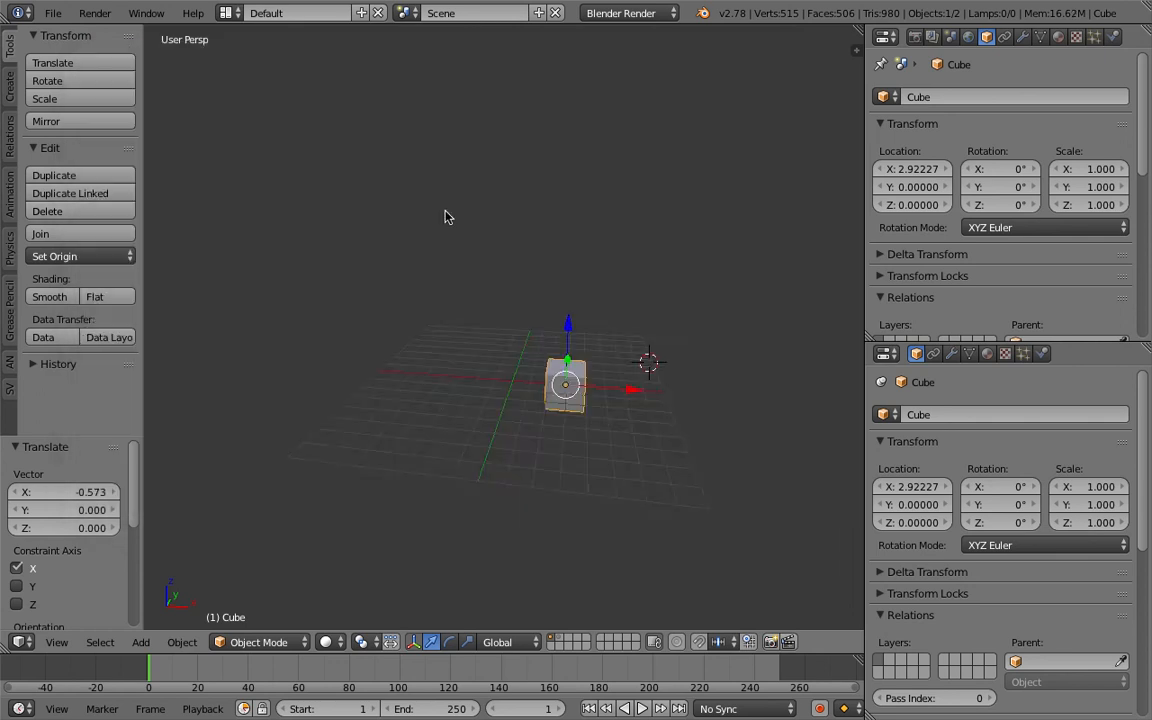
# Move the cube freely around the scene to test how the driver scales the monkey
pyautogui.press('g')
pyautogui.click(585, 392)
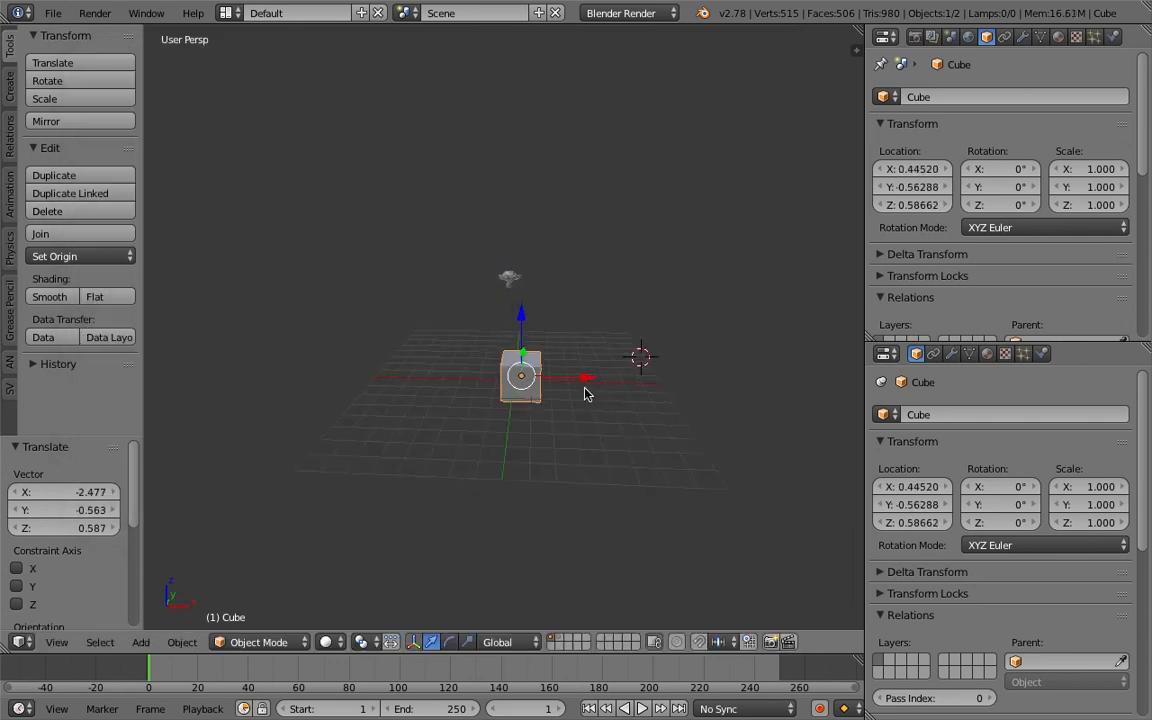
pyautogui.moveTo(587, 378); pyautogui.dragTo(620, 386)
pyautogui.press('g')
pyautogui.click(518, 358)
pyautogui.keyDown('shift'); pyautogui.moveTo(518, 358); pyautogui.dragTo(486, 373, button='middle'); pyautogui.keyUp('shift')
pyautogui.moveTo(549, 408); pyautogui.dragTo(569, 411)
pyautogui.moveTo(566, 414); pyautogui.dragTo(507, 484, button='middle')
pyautogui.press('g')
pyautogui.click(508, 428)
# Slide the cube back and forth along the X axis, leaving it at about X 1.19
pyautogui.moveTo(508, 428); pyautogui.dragTo(557, 385, button='middle')
pyautogui.moveTo(563, 384)
pyautogui.mouseDown()
pyautogui.moveTo(701, 387)
pyautogui.moveTo(579, 385)
pyautogui.mouseUp()
pyautogui.moveTo(576, 380); pyautogui.dragTo(558, 320, button='middle')
pyautogui.scroll(2, 559, 323)
pyautogui.moveTo(569, 425); pyautogui.dragTo(600, 440)
pyautogui.moveTo(590, 374); pyautogui.dragTo(550, 335, button='middle')
pyautogui.moveTo(645, 452); pyautogui.dragTo(612, 444)
pyautogui.moveTo(502, 386); pyautogui.dragTo(558, 365, button='middle')
pyautogui.moveTo(630, 445)
pyautogui.mouseDown()
pyautogui.moveTo(609, 447)
pyautogui.moveTo(603, 421)
pyautogui.moveTo(625, 427)
pyautogui.mouseUp()
# Select the monkey, switch to the Animation screen layout, and widen the Graph Editor with the driver curves
pyautogui.rightClick(488, 250)
pyautogui.click(229, 14)
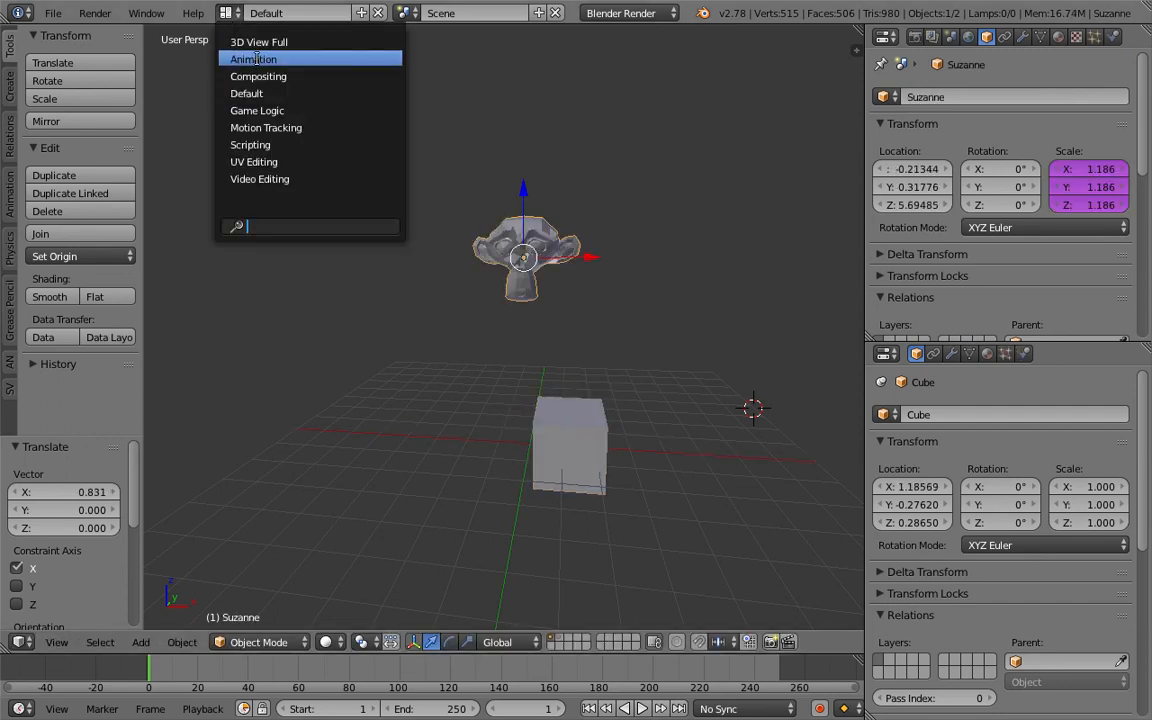
pyautogui.click(256, 59)
pyautogui.moveTo(411, 118); pyautogui.dragTo(479, 133)
pyautogui.keyDown('ctrl'); pyautogui.moveTo(298, 147); pyautogui.dragTo(352, 233, button='middle'); pyautogui.keyUp('ctrl')
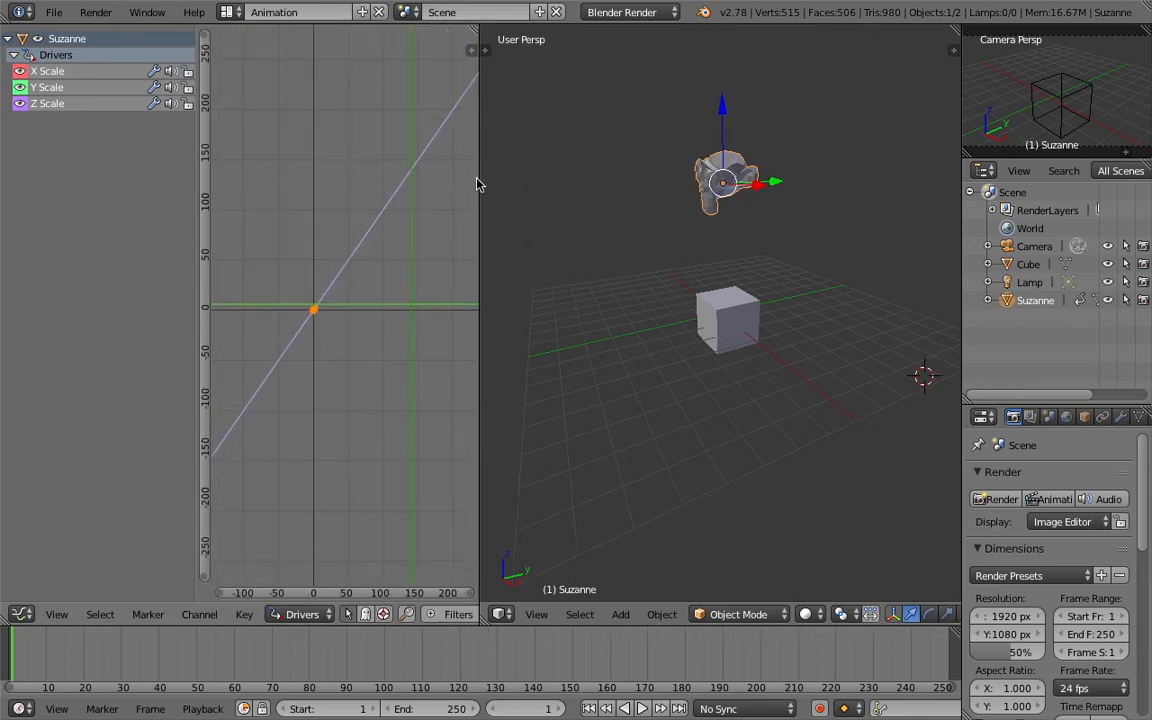
pyautogui.moveTo(479, 171); pyautogui.dragTo(591, 184)
# Select the monkey's X Scale driver curve and enlarge the graph around its two keyframes
pyautogui.click(110, 72)
pyautogui.scroll(11, 325, 275)
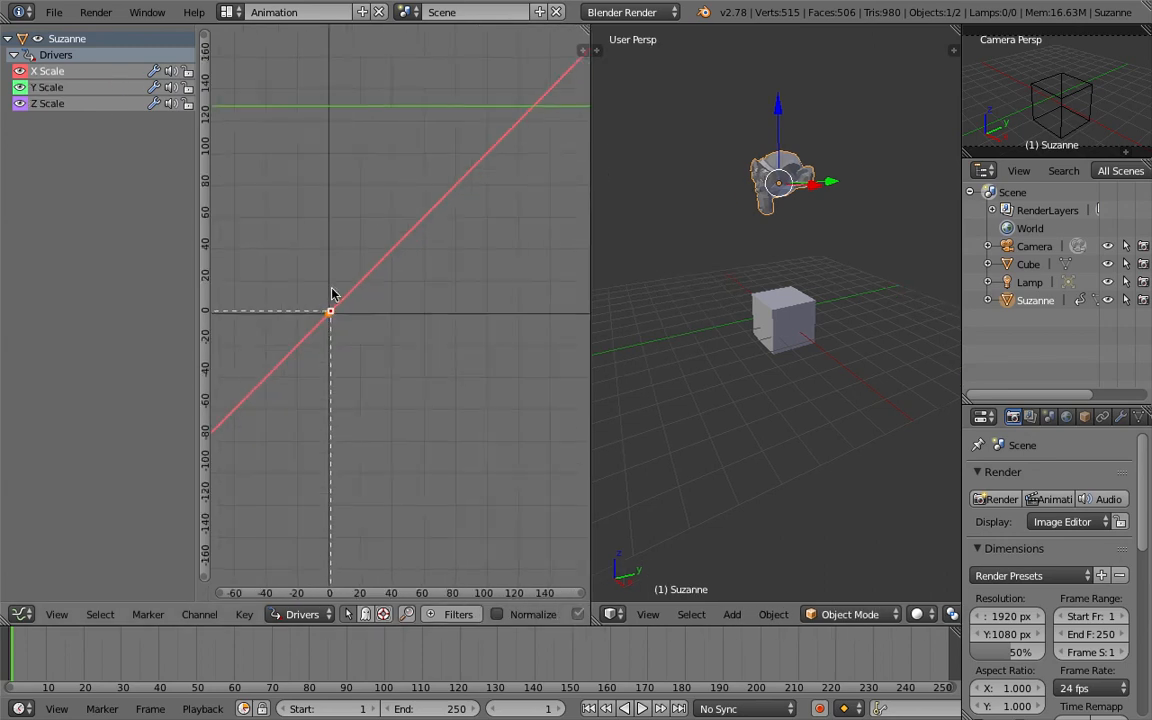
pyautogui.moveTo(306, 317); pyautogui.dragTo(407, 217, button='middle')
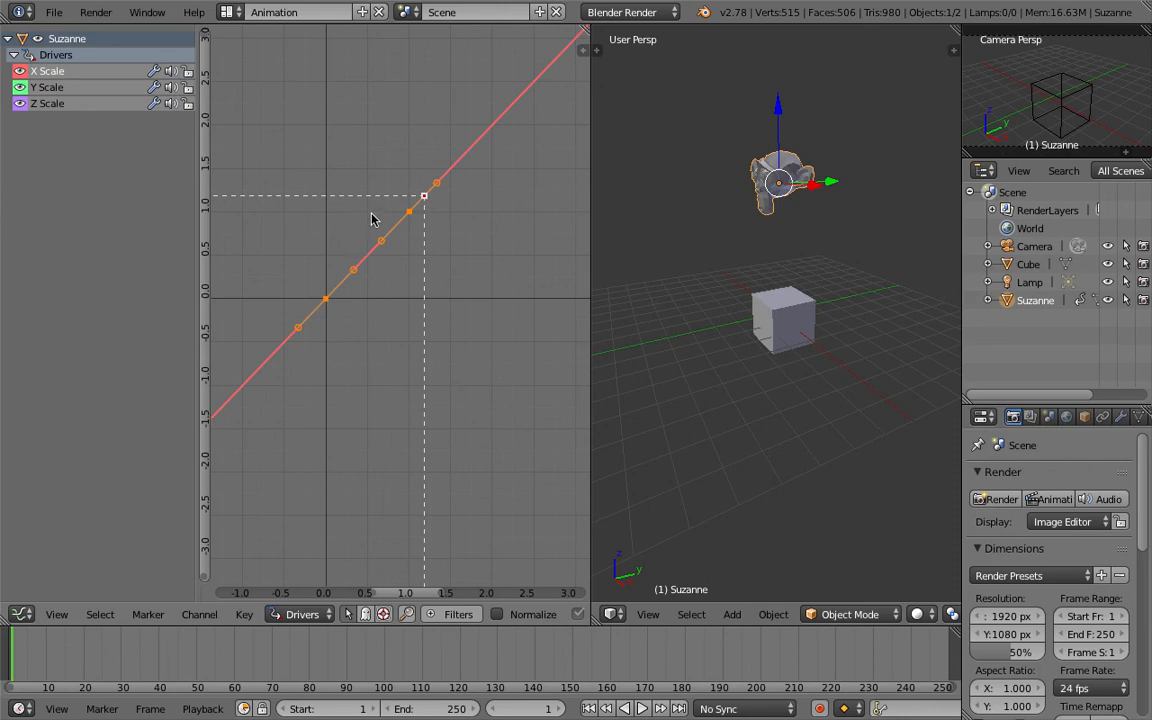
pyautogui.hotkey('alt', 'a')
pyautogui.press('Escape')
# Widen the Graph Editor further and show the driver settings of the monkey's X Scale curve
pyautogui.moveTo(589, 105); pyautogui.dragTo(638, 90)
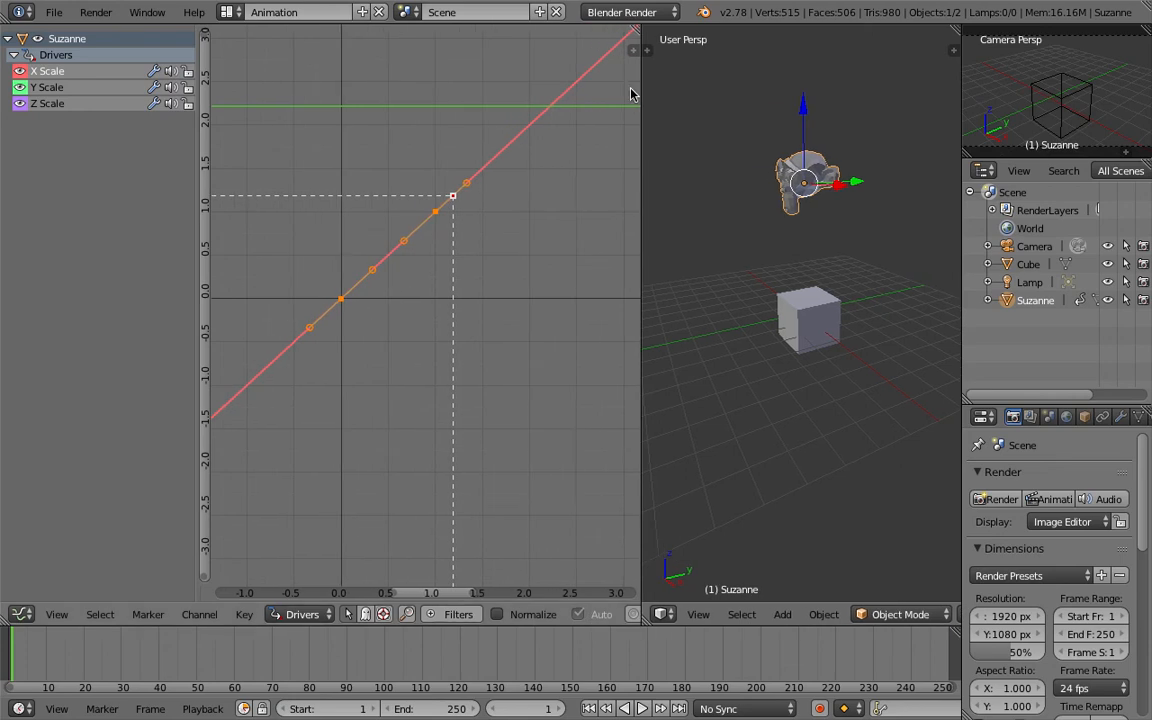
pyautogui.press('n')
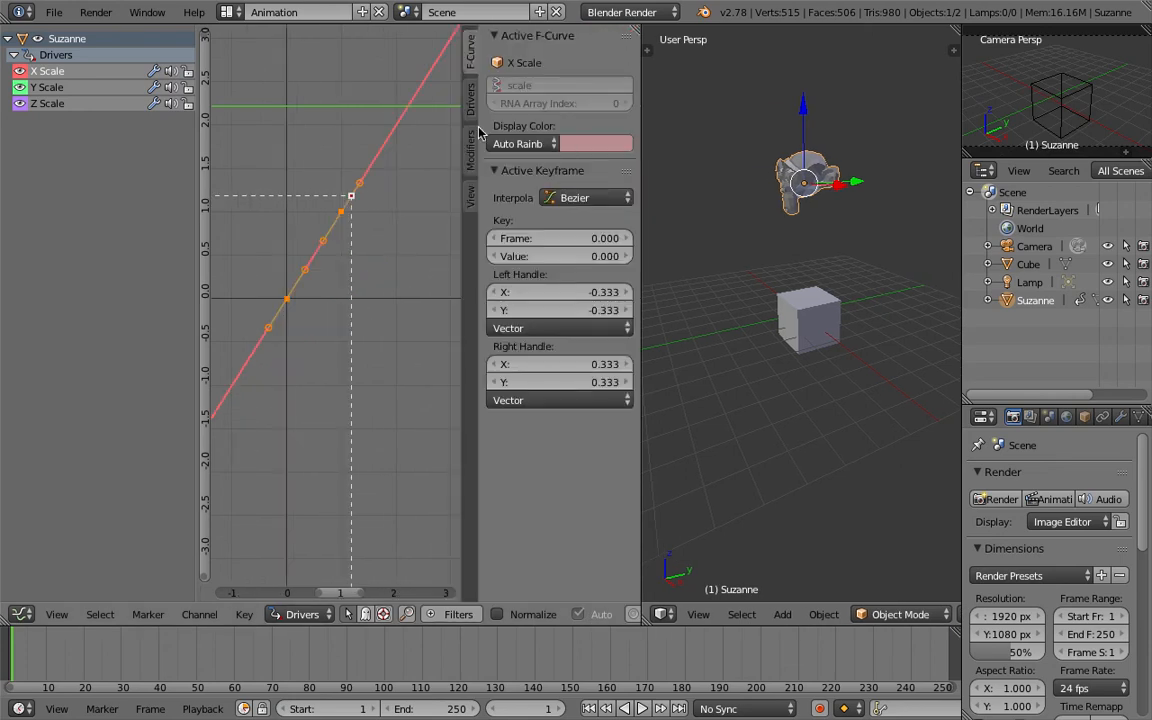
pyautogui.click(471, 100)
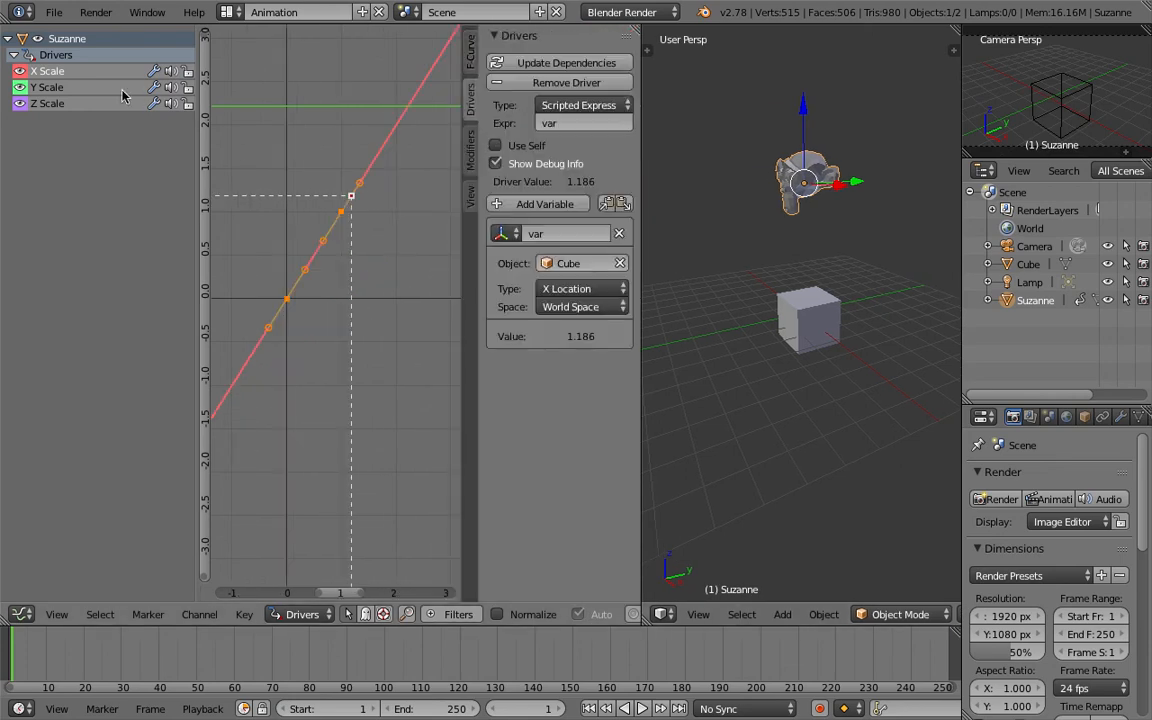
pyautogui.click(470, 70)
pyautogui.click(472, 100)
pyautogui.moveTo(641, 180); pyautogui.dragTo(652, 183)
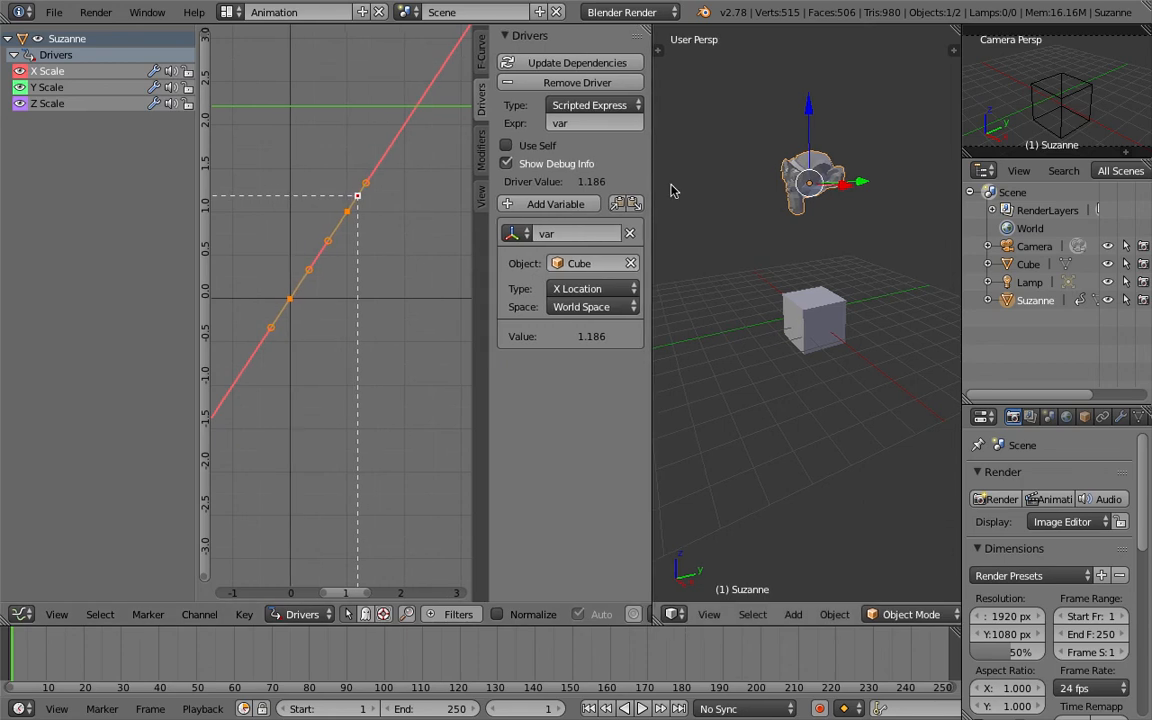
# Move the cube along the X axis to about X 1.79 and reselect the monkey to check its driver value
pyautogui.moveTo(800, 248); pyautogui.dragTo(830, 275, button='middle')
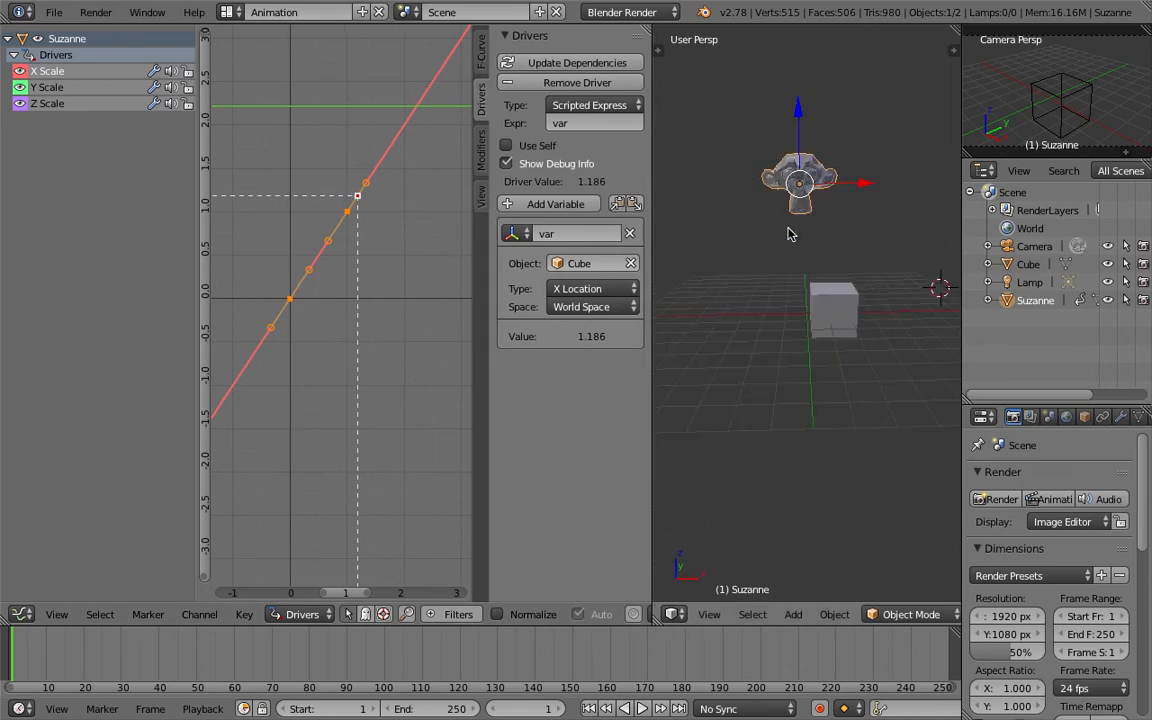
pyautogui.rightClick(836, 300)
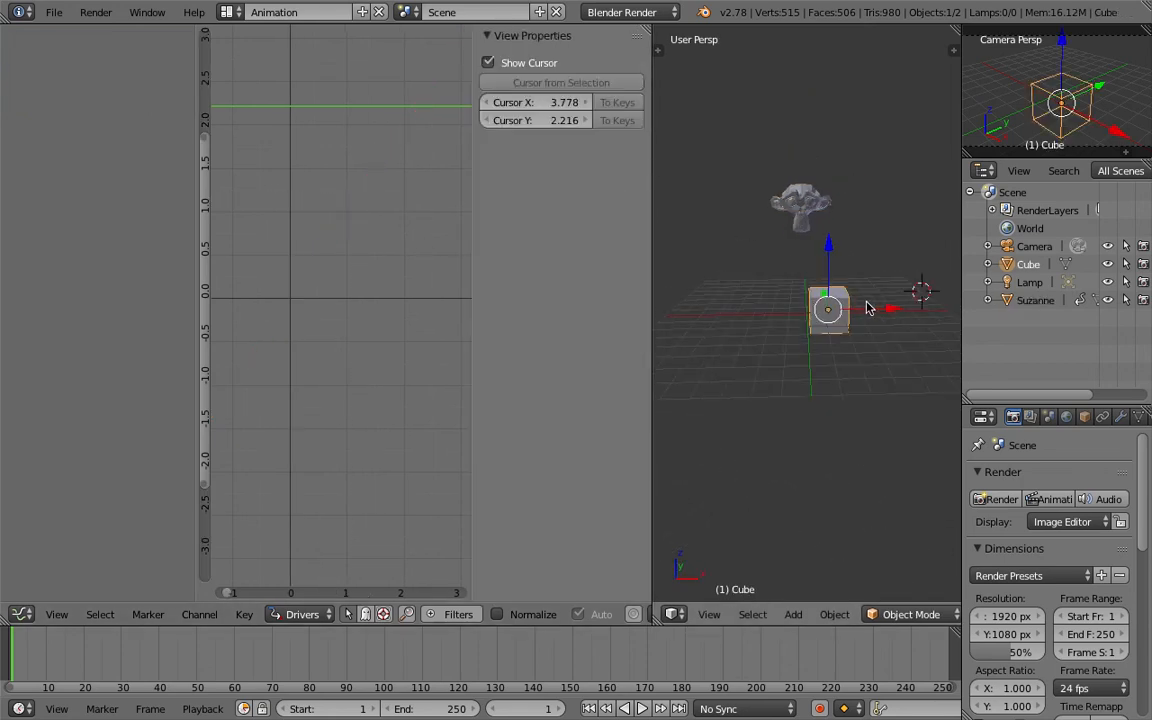
pyautogui.press('g')
pyautogui.press('x')
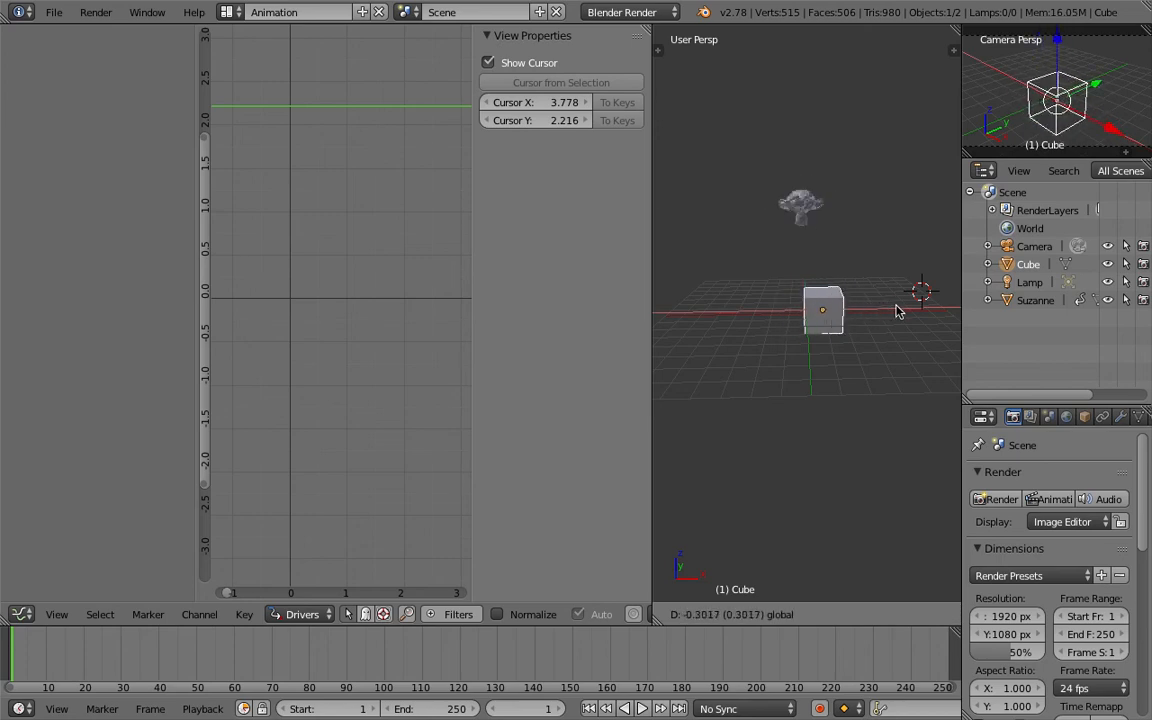
pyautogui.click(866, 311)
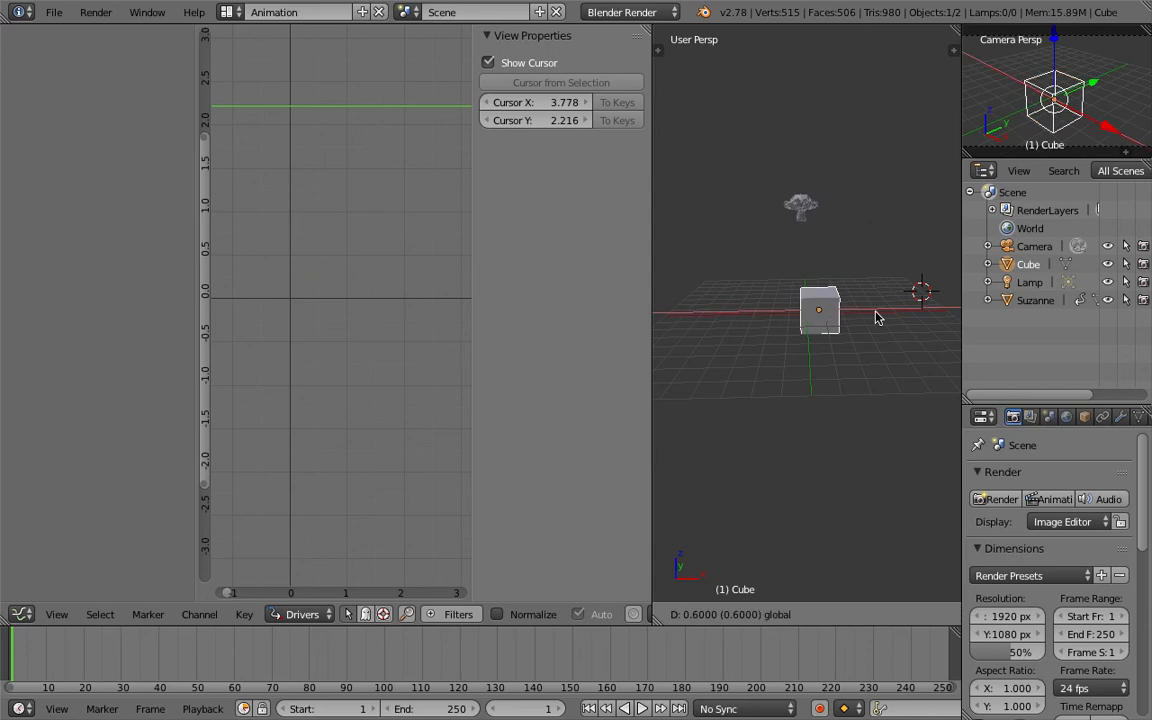
pyautogui.rightClick(820, 236)
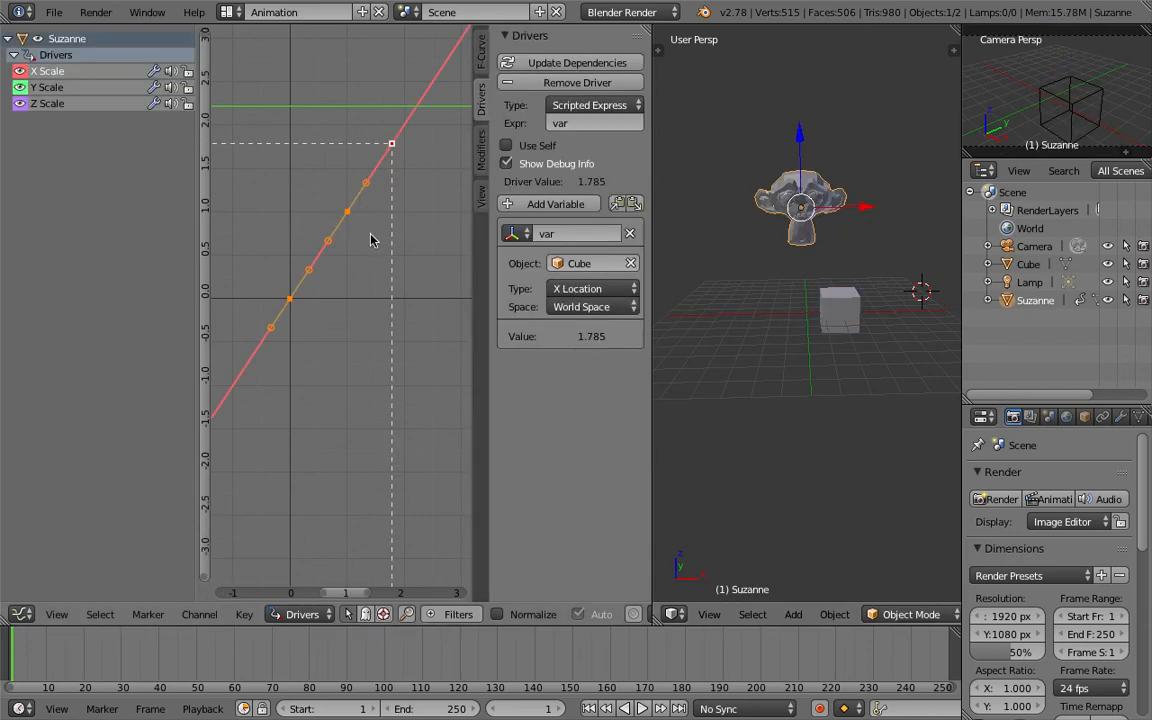
# Flatten the Y Scale driver curve beyond input 1 by moving the upper keyframe's right handle level with it
pyautogui.press('Home')
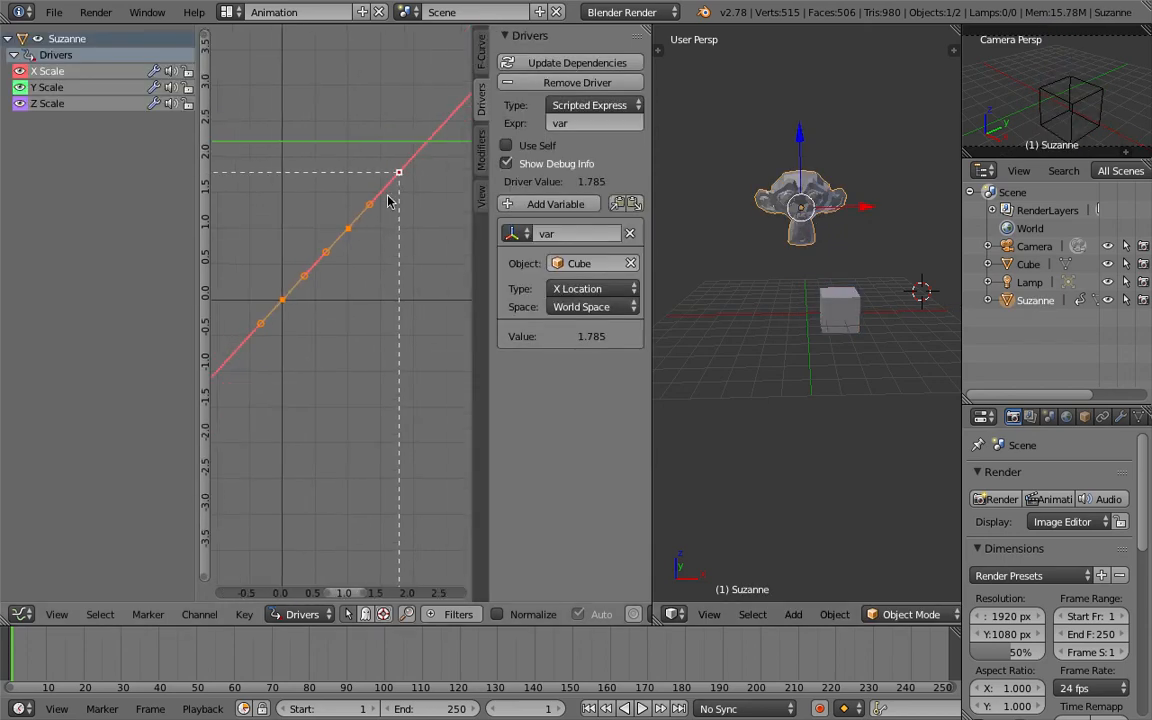
pyautogui.rightClick(380, 215)
pyautogui.press('g')
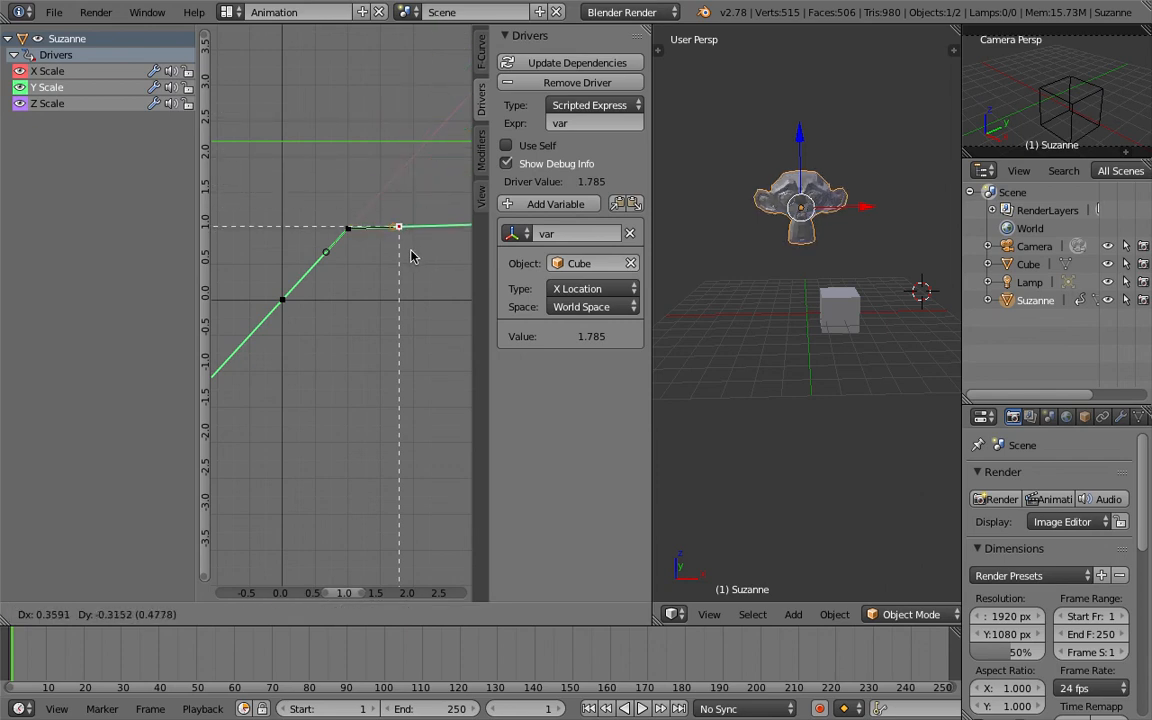
pyautogui.click(410, 257)
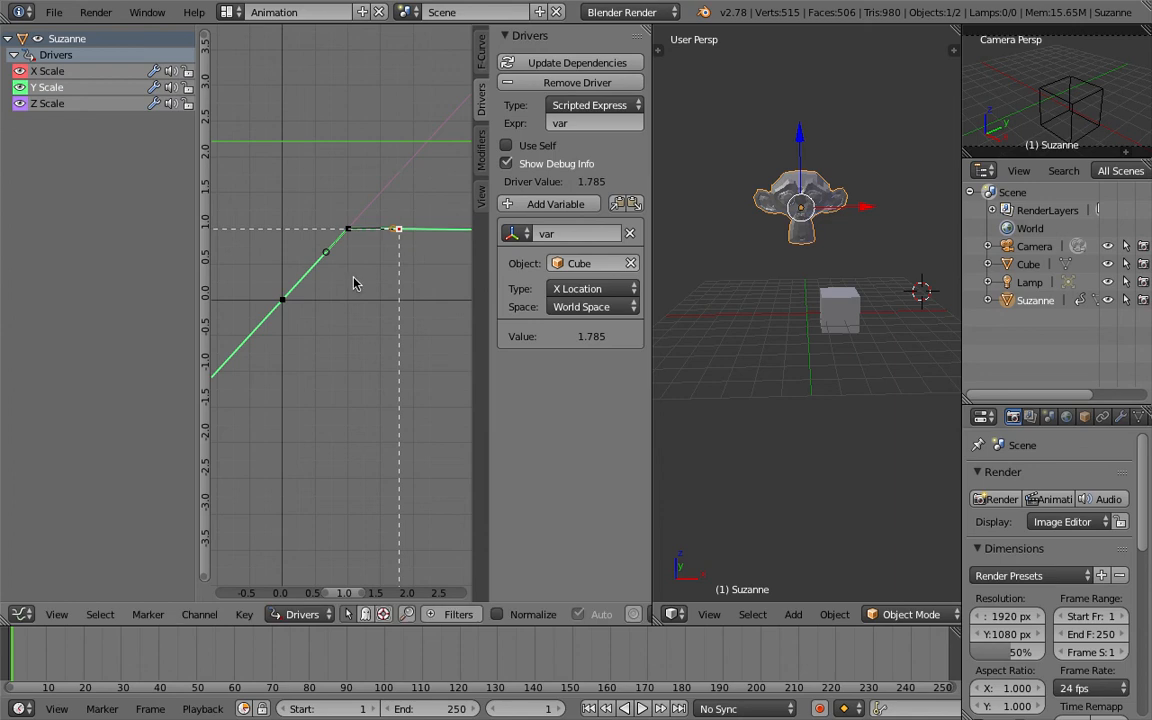
# Flatten the X Scale driver curve below input 0 by moving the lower keyframe's left handle level with it
pyautogui.click(291, 302)
pyautogui.press('g')
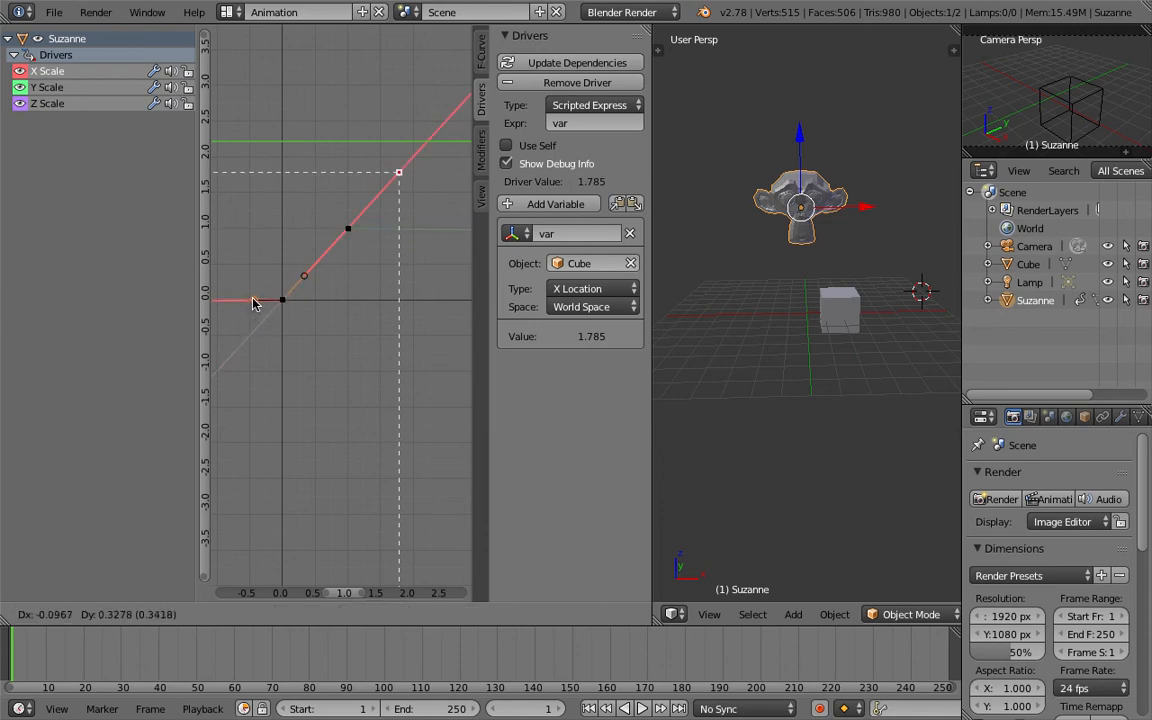
pyautogui.click(254, 300)
# Flatten the X Scale driver curve beyond input 1 by moving the upper keyframe's right handle level with it
pyautogui.scroll(-2, 377, 188)
pyautogui.moveTo(376, 188); pyautogui.dragTo(372, 210, button='middle')
pyautogui.rightClick(355, 246)
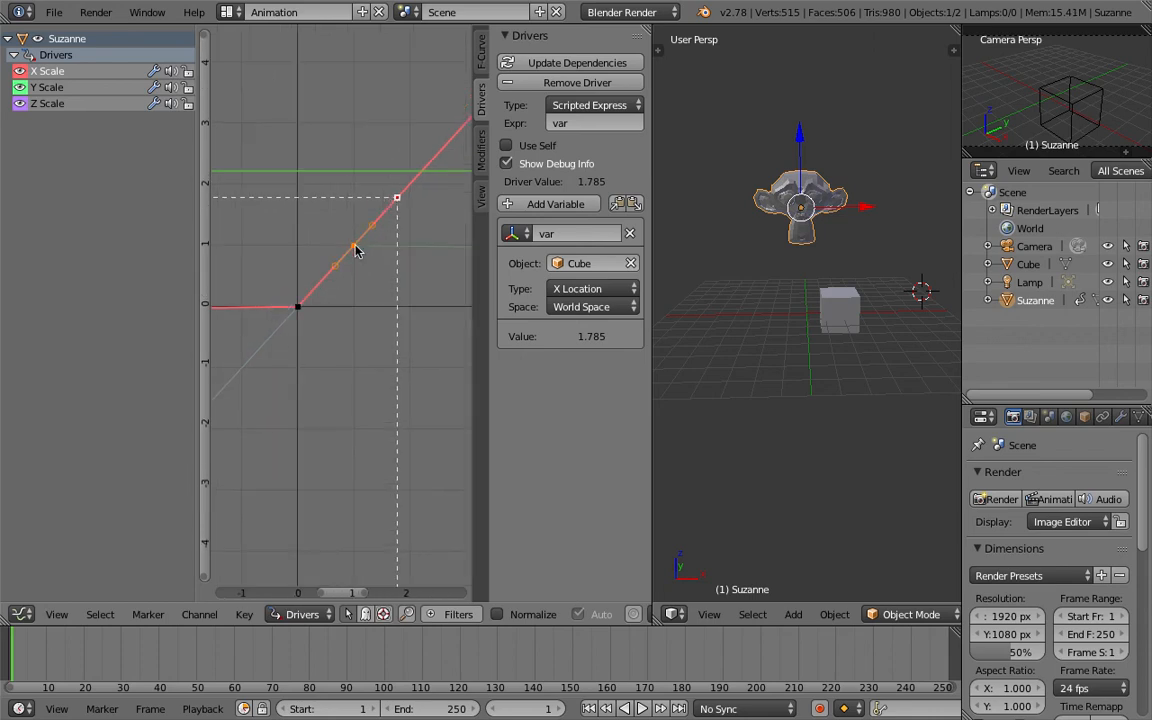
pyautogui.press('g')
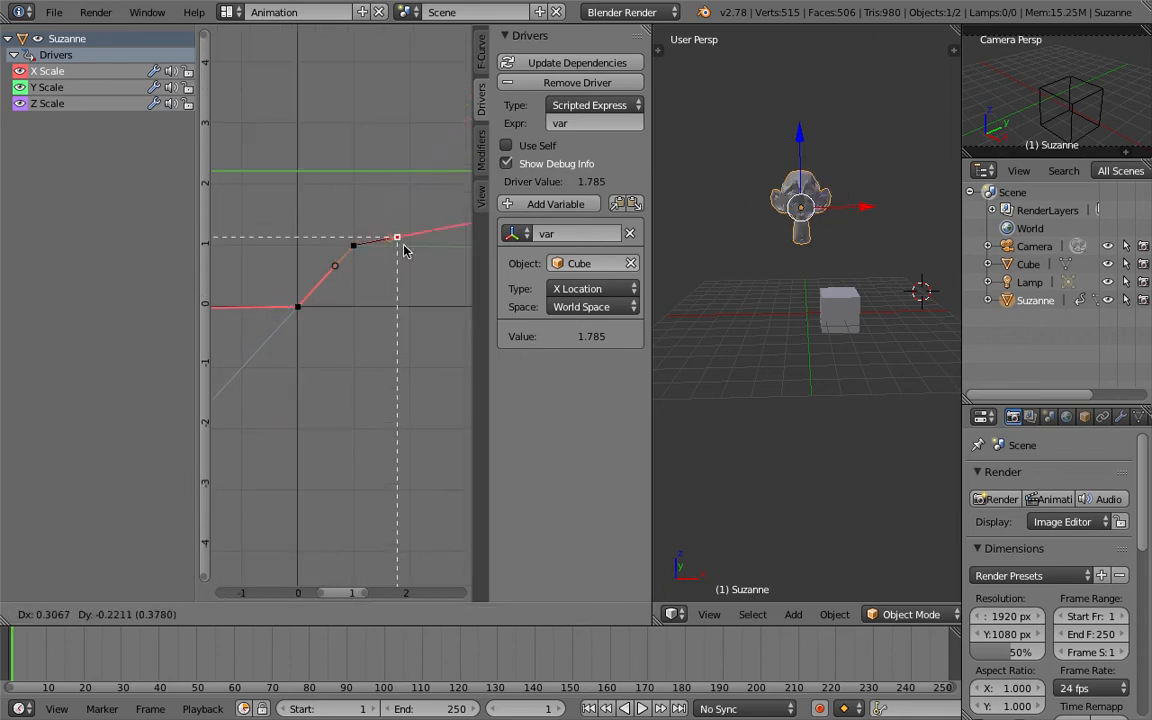
pyautogui.click(403, 252)
# Flatten the Y Scale driver curve below input 0 by moving the lower keyframe's left handle level with it
pyautogui.click(108, 86)
pyautogui.rightClick(298, 307)
pyautogui.rightClick(281, 300)
pyautogui.rightClick(279, 325)
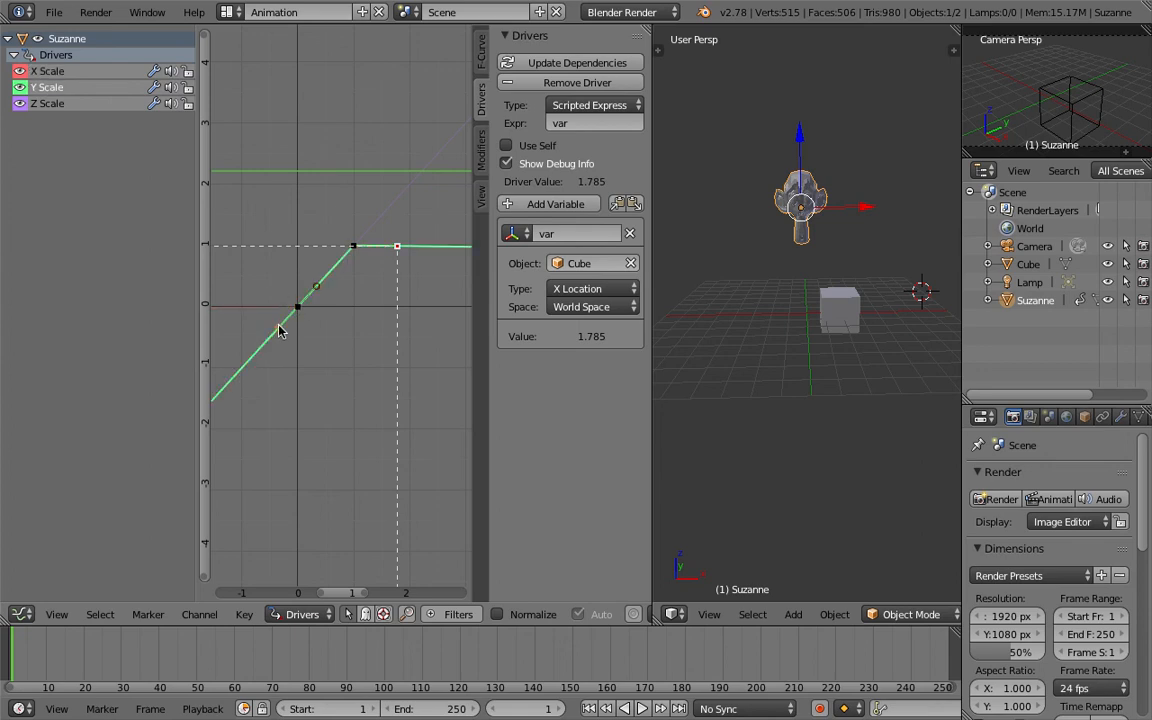
pyautogui.press('g')
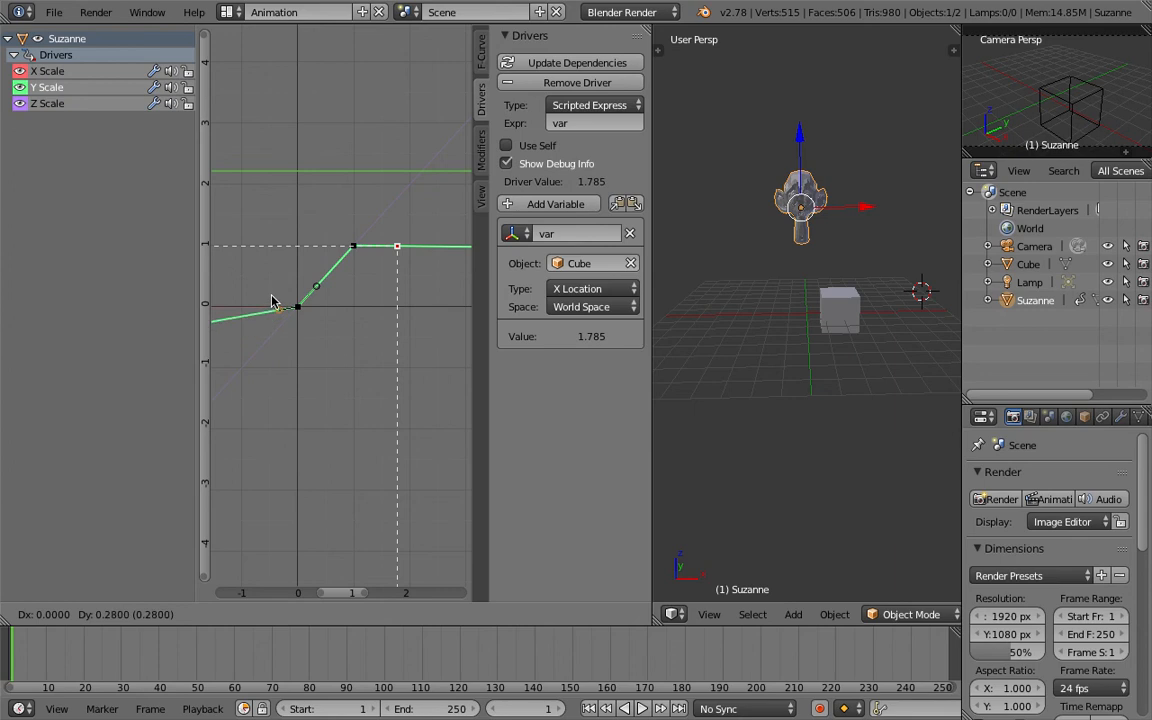
pyautogui.click(266, 297)
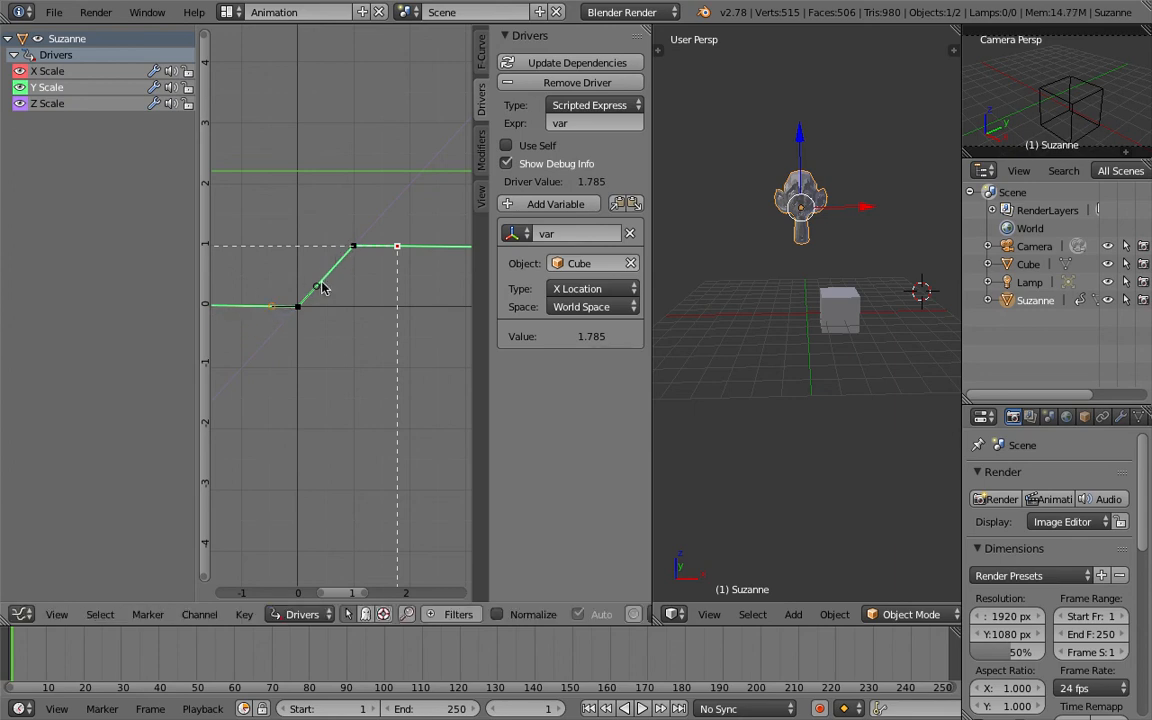
# Flatten the Z Scale driver curve below input 0 and beyond input 1 by leveling the outer handles of both keyframes
pyautogui.click(72, 103)
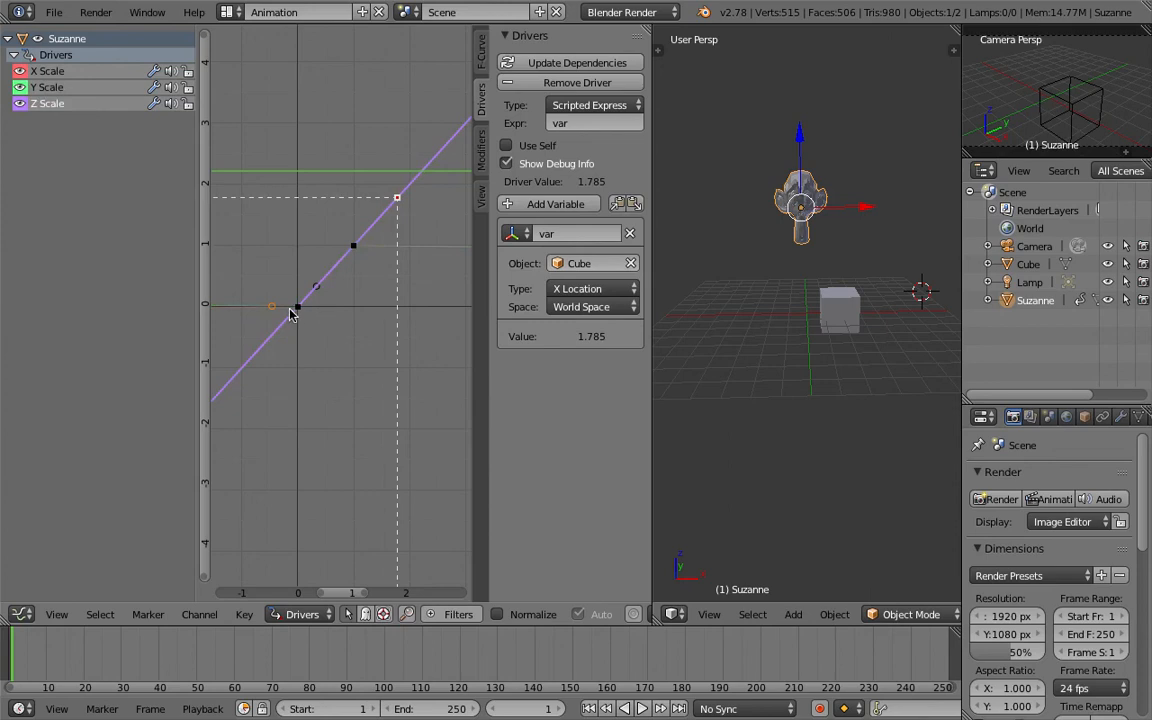
pyautogui.moveTo(278, 333); pyautogui.dragTo(282, 307)
pyautogui.click(356, 245)
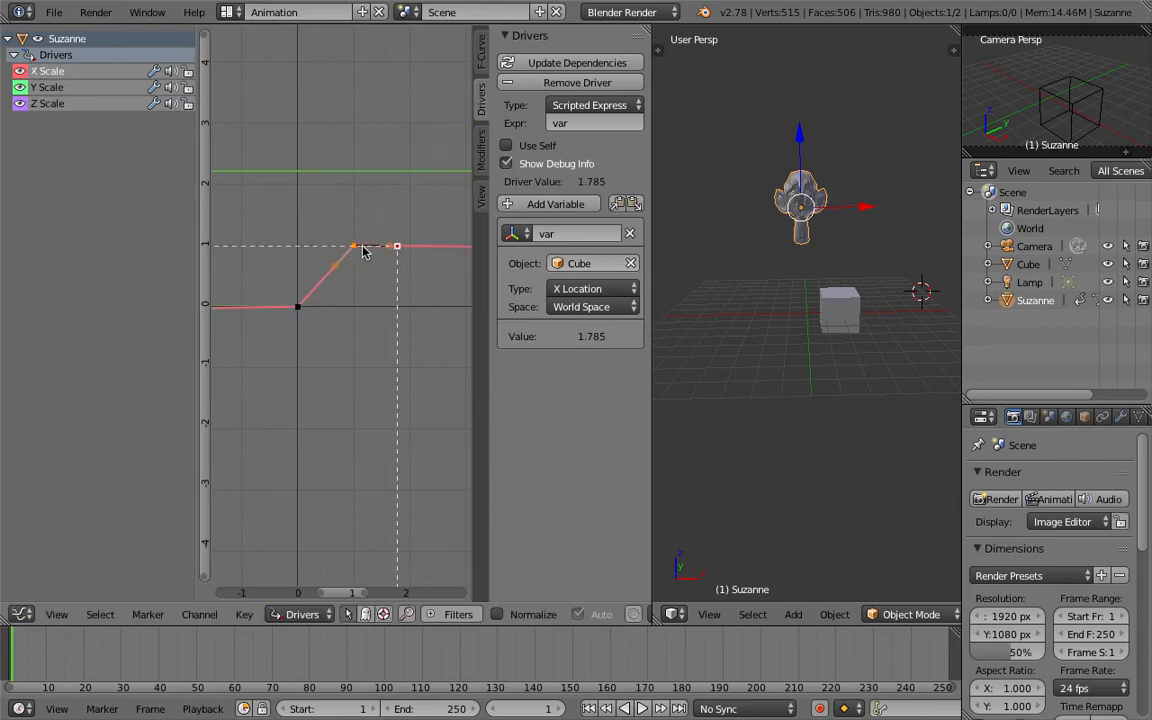
pyautogui.click(356, 249)
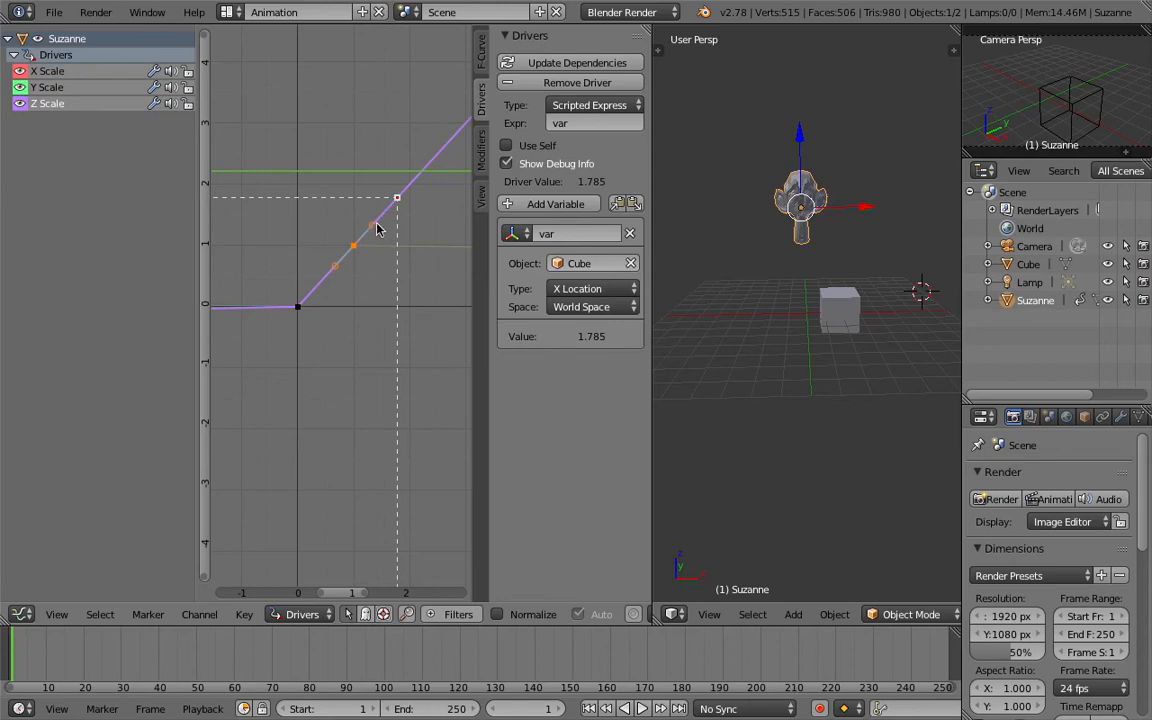
pyautogui.press('g')
pyautogui.click(397, 246)
# Move the cube along the X axis to about X 2.80 and reselect the monkey to show its driver curves
pyautogui.rightClick(845, 303)
pyautogui.press('g')
pyautogui.press('x')
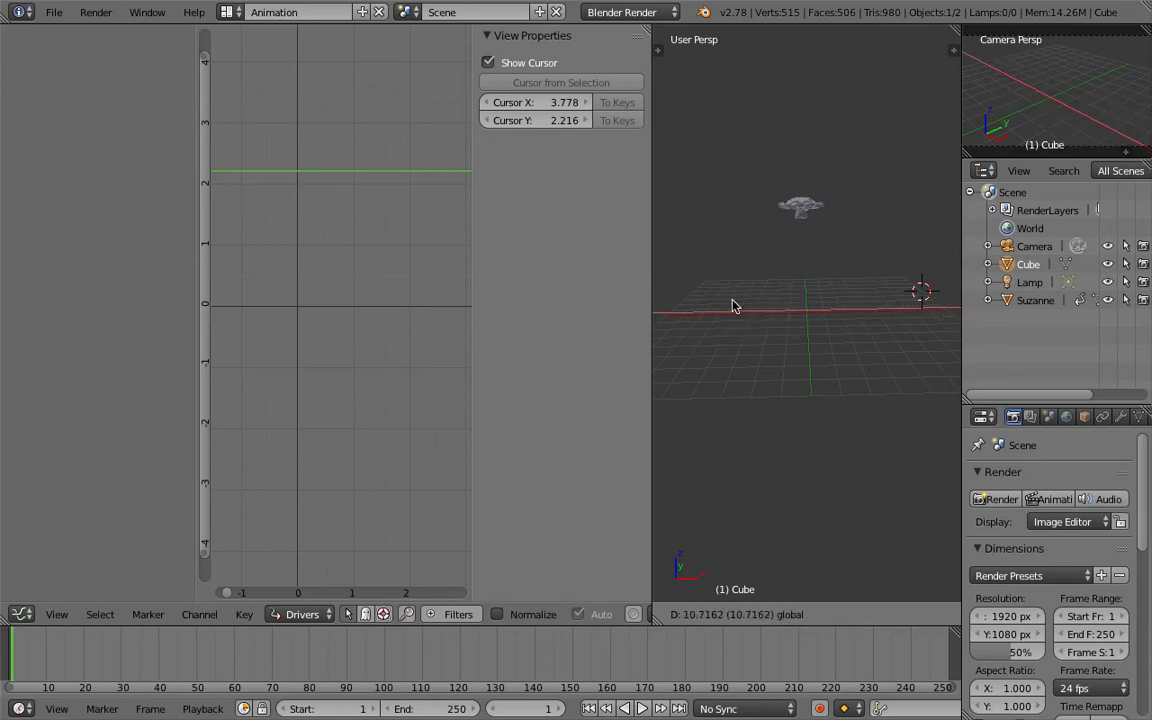
pyautogui.click(880, 295)
pyautogui.rightClick(812, 212)
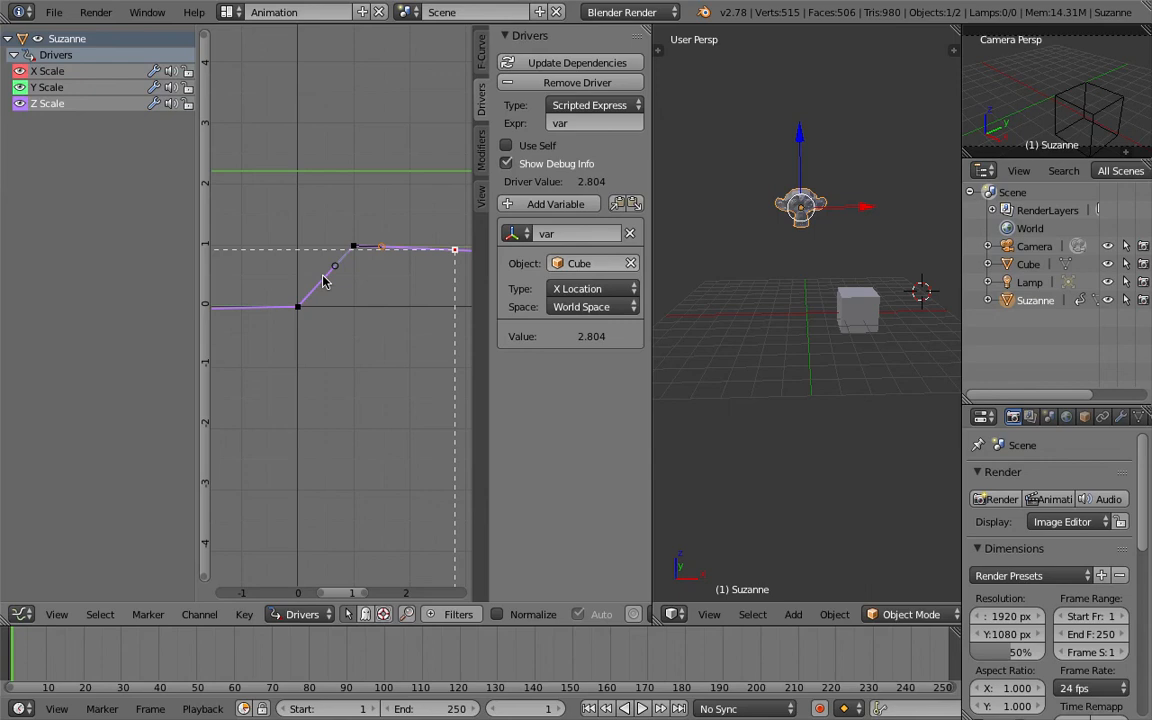
# Fine-tune the right handle of the X Scale curve's upper keyframe so the curve stays exactly level at value 1
pyautogui.rightClick(297, 310)
pyautogui.rightClick(352, 250)
pyautogui.press('Home')
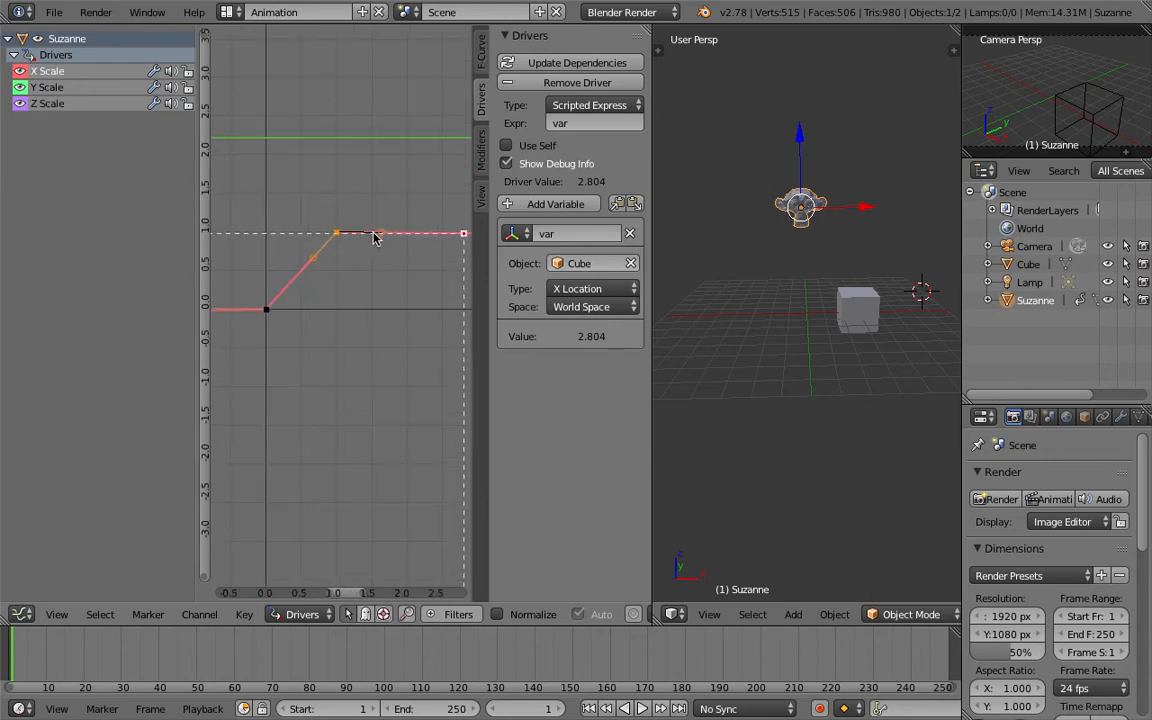
pyautogui.keyDown('ctrl'); pyautogui.moveTo(383, 264); pyautogui.dragTo(376, 232, button='middle'); pyautogui.keyUp('ctrl')
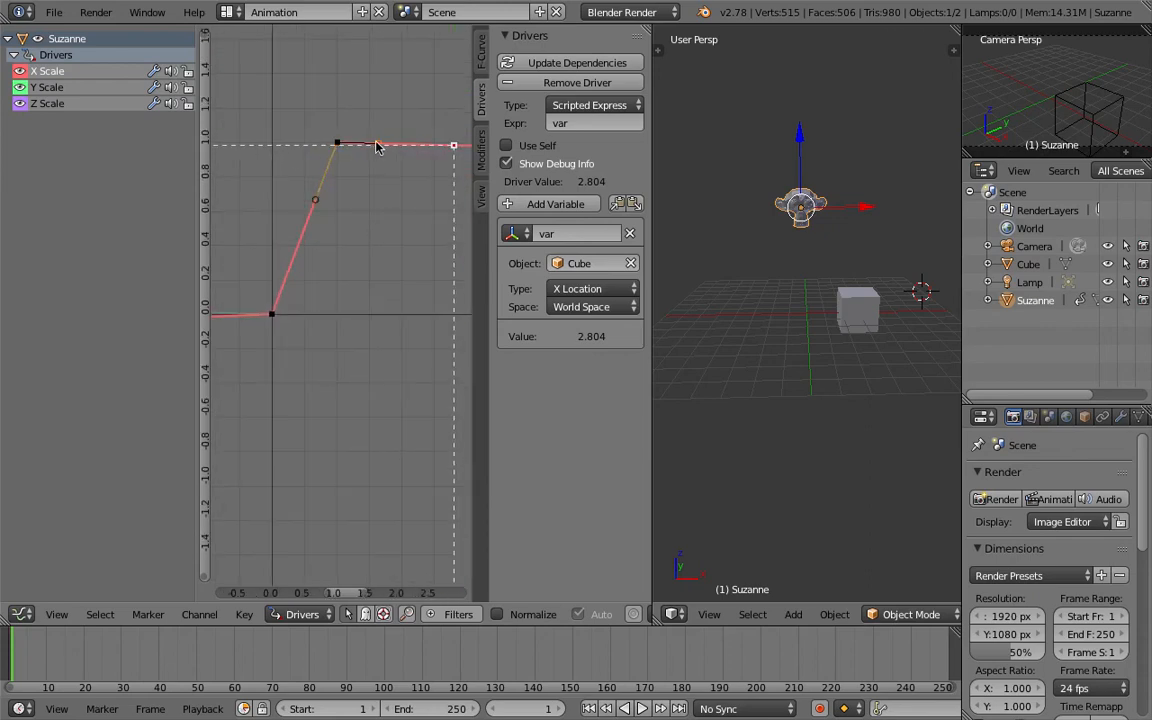
pyautogui.press('g')
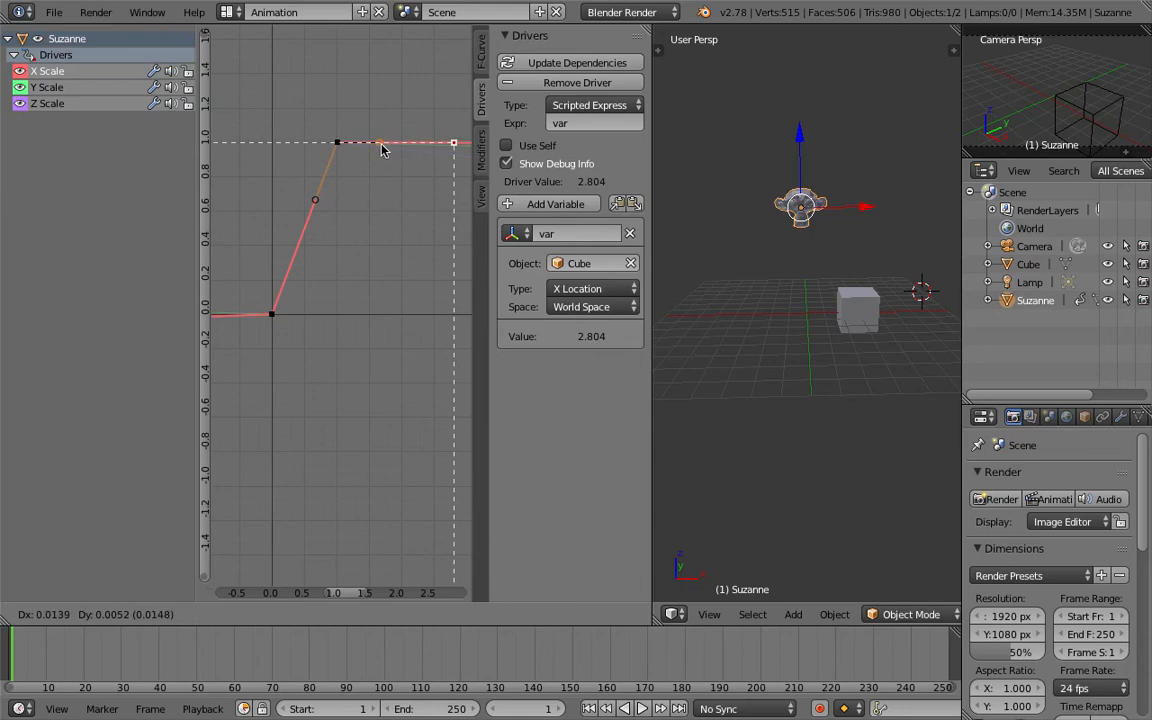
pyautogui.click(382, 146)
pyautogui.scroll(-1, 252, 392)
pyautogui.moveTo(260, 340)
pyautogui.mouseDown(button='middle')
pyautogui.moveTo(273, 340)
pyautogui.moveTo(267, 325)
pyautogui.mouseUp(button='middle')
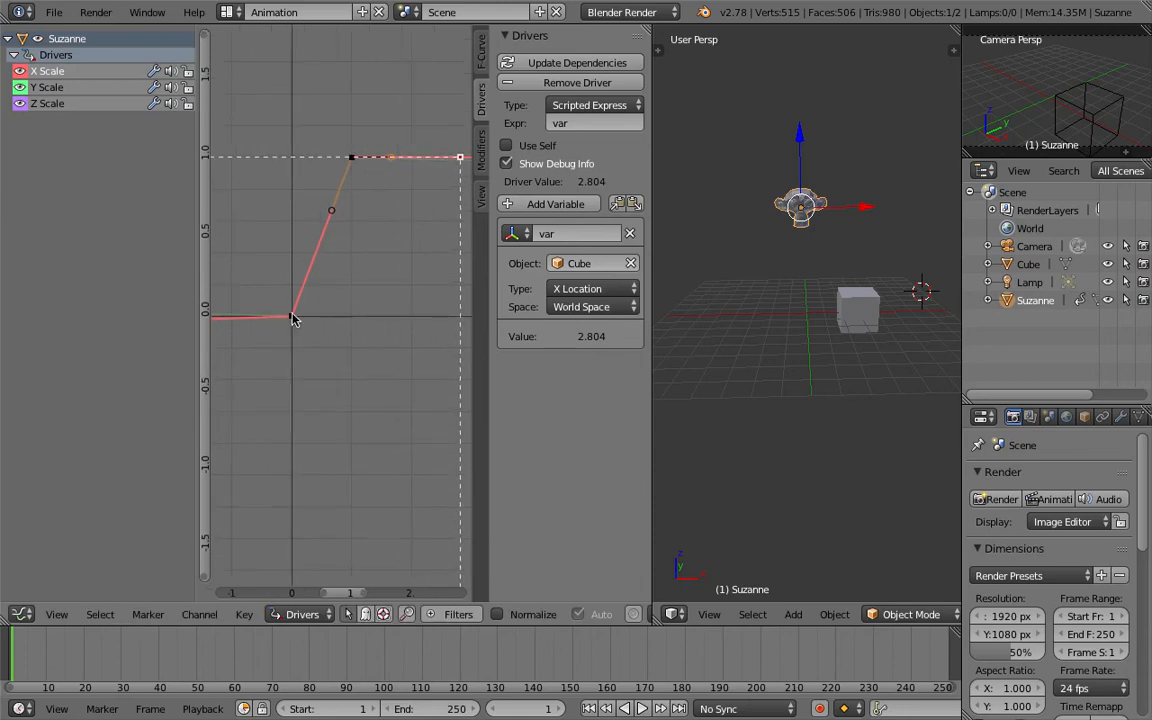
# Switch to the Default screen layout and move the cube along the X axis to about X 2.59
pyautogui.click(227, 12)
pyautogui.click(251, 93)
pyautogui.scroll(-2, 655, 372)
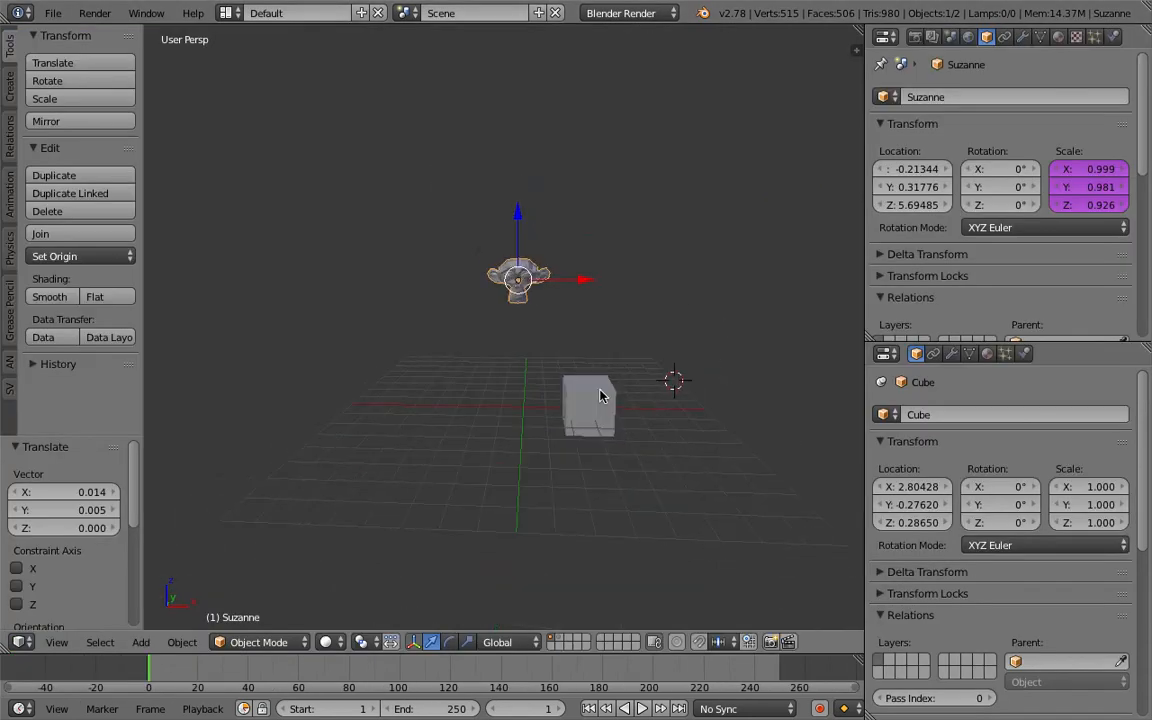
pyautogui.rightClick(602, 396)
pyautogui.moveTo(648, 408)
pyautogui.mouseDown()
pyautogui.moveTo(491, 401)
pyautogui.moveTo(645, 409)
pyautogui.moveTo(553, 401)
pyautogui.moveTo(642, 390)
pyautogui.mouseUp()
pyautogui.keyDown('shift'); pyautogui.moveTo(550, 296); pyautogui.dragTo(514, 292, button='middle'); pyautogui.keyUp('shift')
pyautogui.scroll(2, 482, 258)
pyautogui.rightClick(481, 263)
pyautogui.rightClick(518, 390)
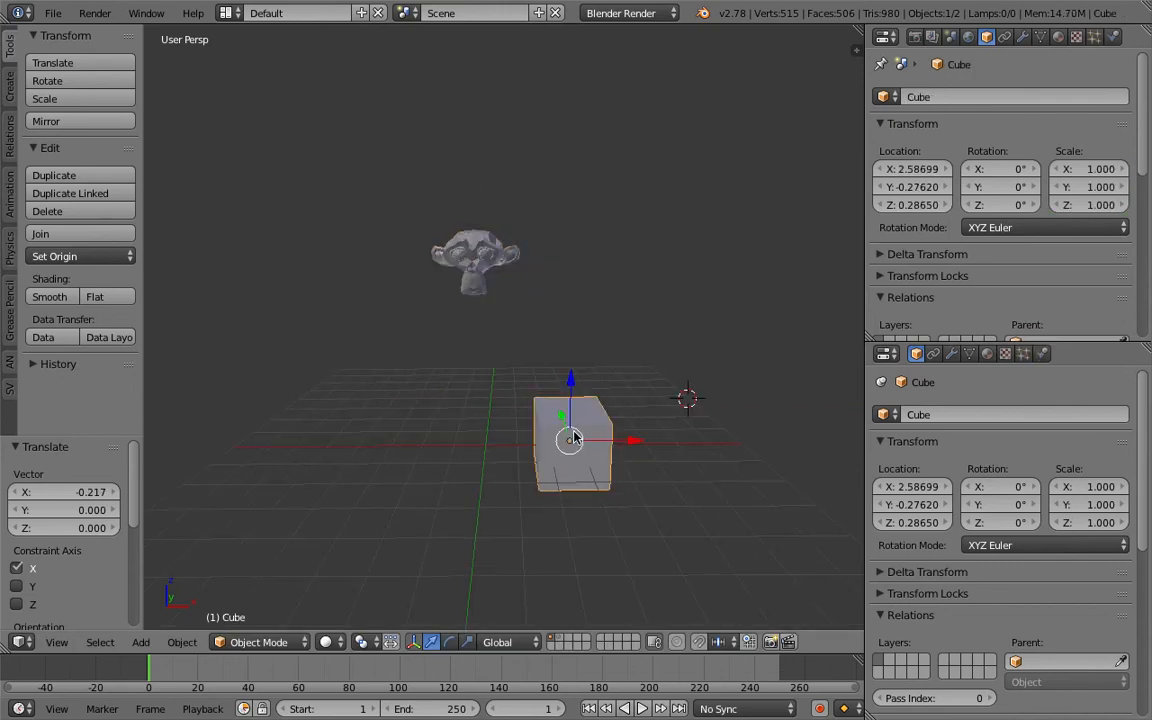
# Move the monkey sideways away from the cube, to about X -4.60
pyautogui.scroll(-1, 524, 365)
pyautogui.rightClick(484, 285)
pyautogui.moveTo(560, 316); pyautogui.dragTo(579, 316, button='middle')
pyautogui.press('g')
pyautogui.click(452, 321)
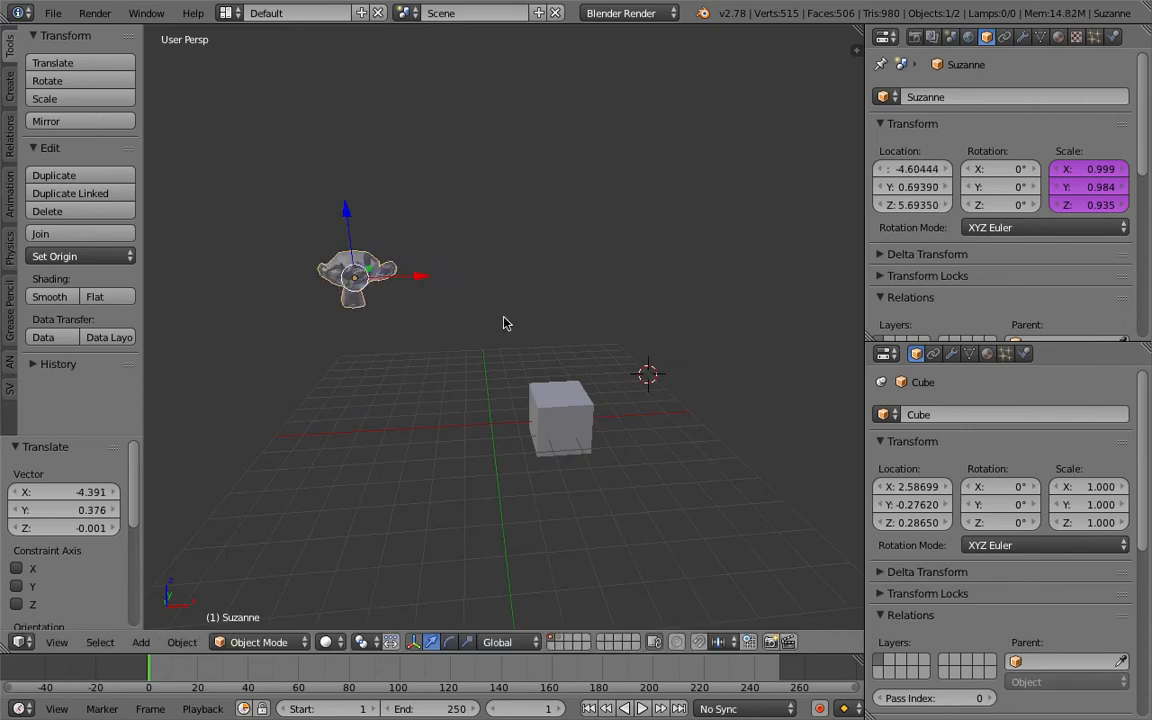
# Duplicate the monkey, place the copy about 4.57 units along X from the original, and select the copy
pyautogui.hotkey('shift', 'd')
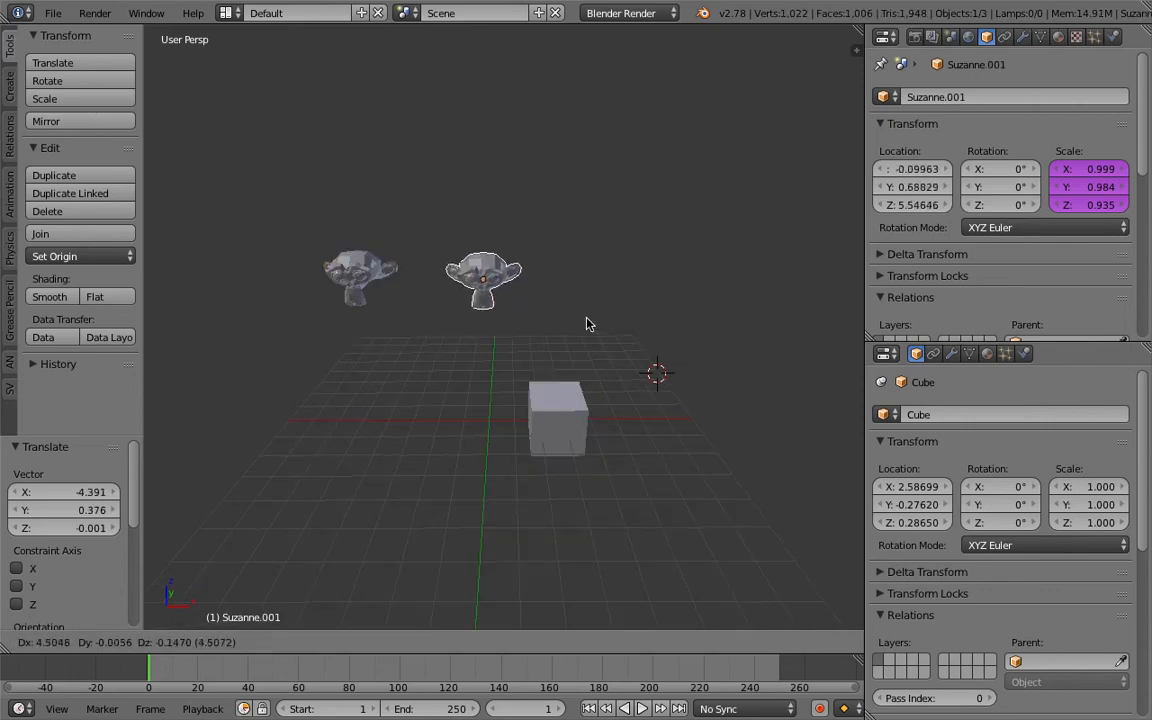
pyautogui.click(589, 325)
pyautogui.rightClick(350, 280)
pyautogui.rightClick(464, 279)
pyautogui.rightClick(343, 276)
pyautogui.rightClick(488, 270)
pyautogui.moveTo(492, 270); pyautogui.dragTo(452, 237, button='middle')
pyautogui.rightClick(388, 270)
pyautogui.rightClick(462, 269)
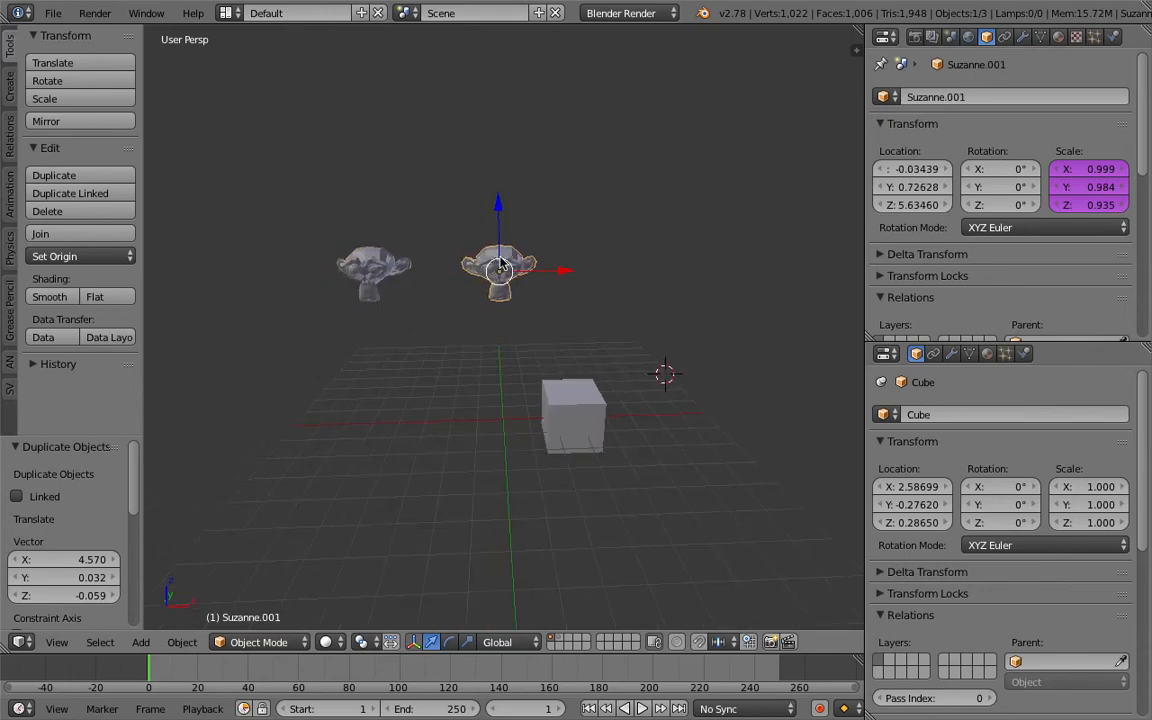
# Delete all scale drivers from the copied monkey and set its X, Y and Z scale to 1
pyautogui.rightClick(1070, 172)
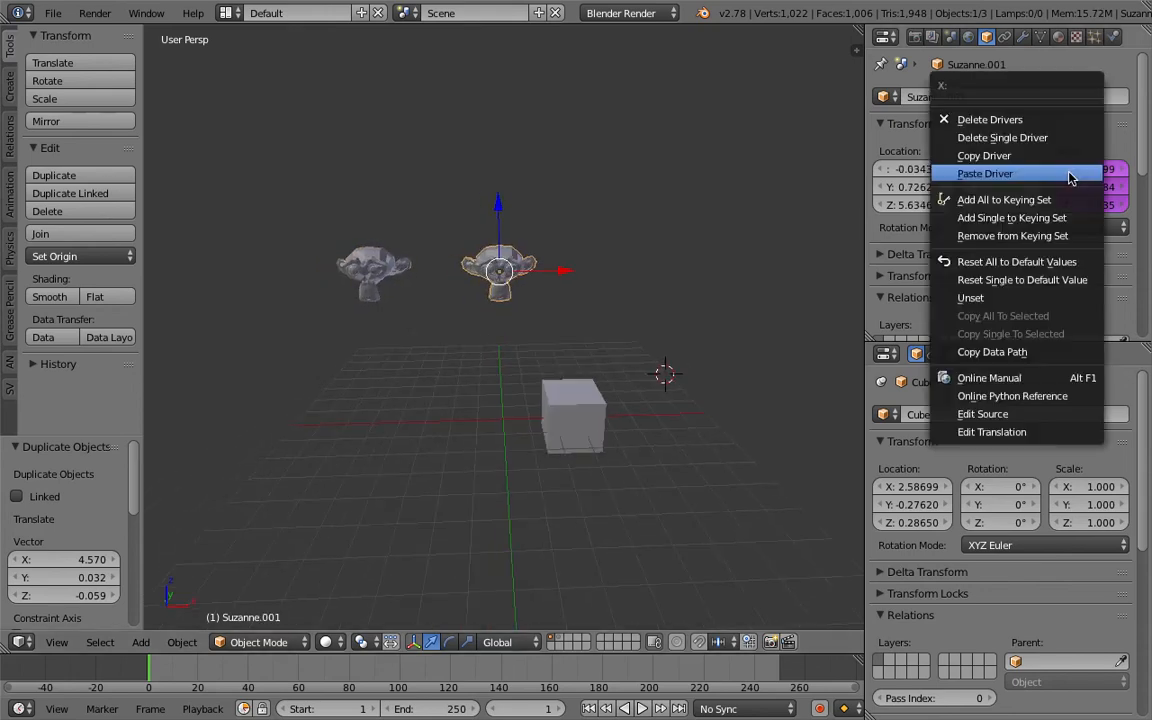
pyautogui.click(1066, 121)
pyautogui.moveTo(604, 324); pyautogui.dragTo(578, 298, button='middle')
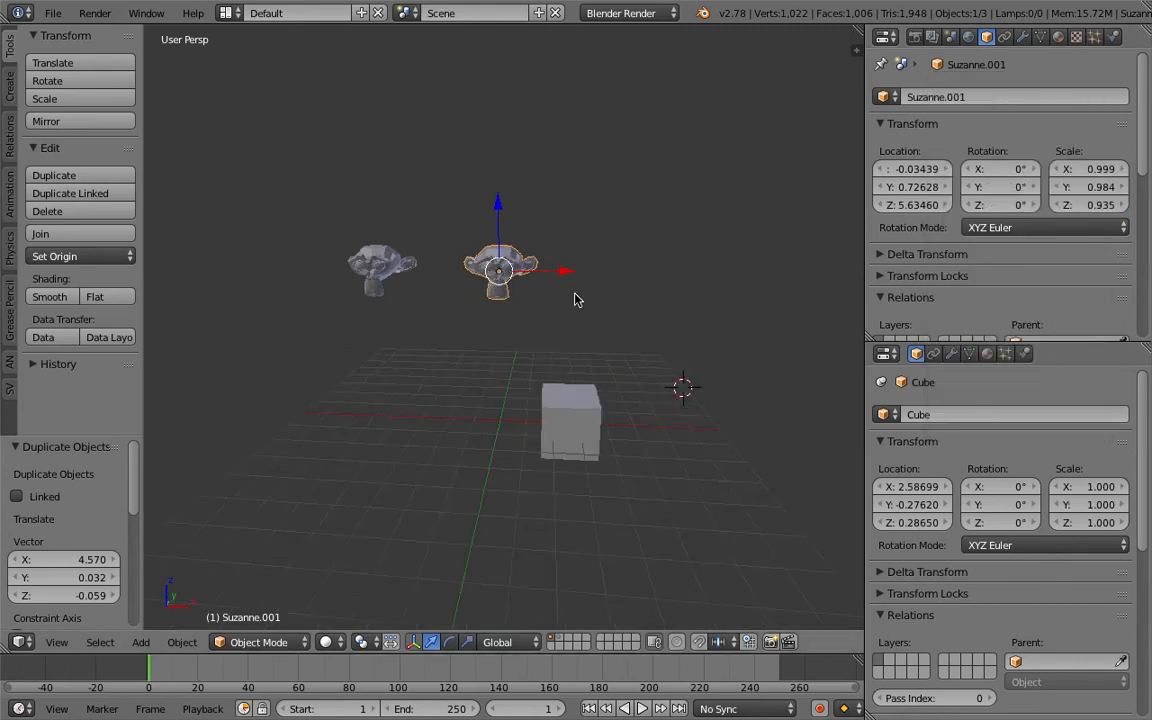
pyautogui.moveTo(1112, 174); pyautogui.dragTo(1110, 205)
pyautogui.write('1')
pyautogui.press('Return')
# Move the cube along the X axis to about X 0.41 and select the undriven monkey copy to compare both monkeys
pyautogui.moveTo(612, 290); pyautogui.dragTo(604, 291, button='middle')
pyautogui.rightClick(578, 392)
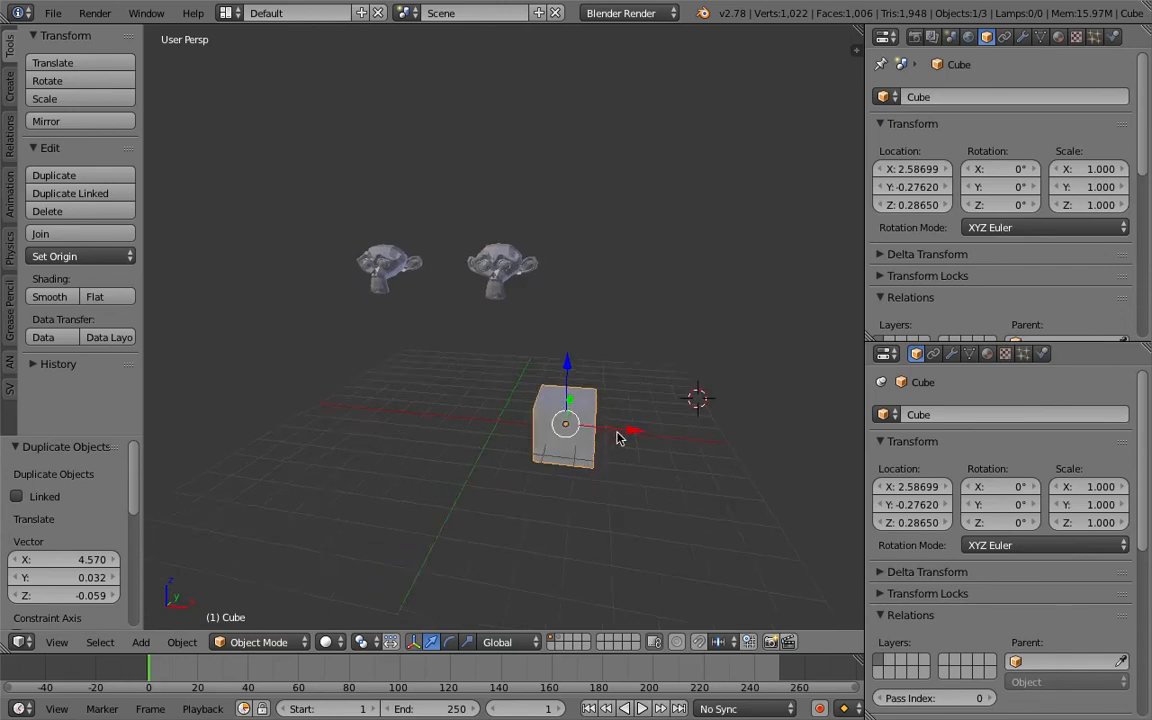
pyautogui.moveTo(638, 430); pyautogui.dragTo(576, 419)
pyautogui.moveTo(502, 352); pyautogui.dragTo(541, 351, button='middle')
pyautogui.scroll(1, 548, 362)
pyautogui.moveTo(565, 397); pyautogui.dragTo(554, 384, button='middle')
pyautogui.moveTo(567, 400)
pyautogui.mouseDown()
pyautogui.moveTo(597, 401)
pyautogui.moveTo(566, 408)
pyautogui.mouseUp()
pyautogui.moveTo(566, 408); pyautogui.dragTo(530, 334, button='middle')
pyautogui.rightClick(480, 228)
pyautogui.moveTo(493, 240); pyautogui.dragTo(449, 228, button='middle')
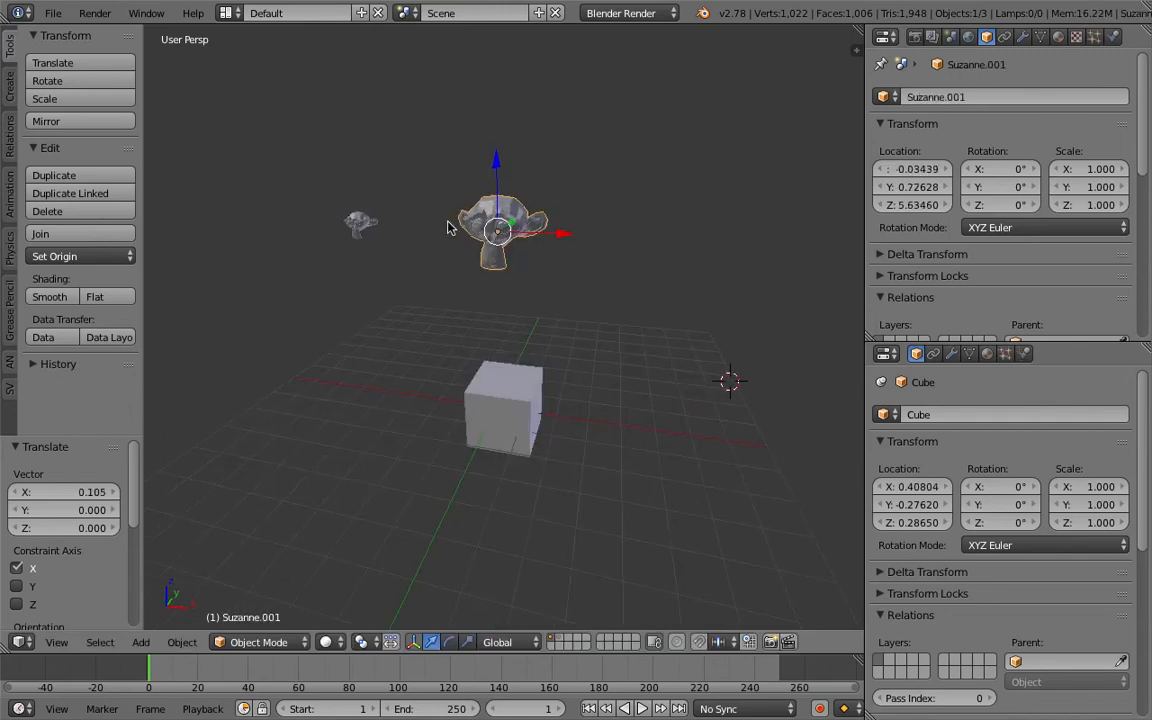
# Shift the cube slightly further along the X axis to about X 0.31
pyautogui.rightClick(527, 400)
pyautogui.moveTo(562, 416)
pyautogui.mouseDown()
pyautogui.moveTo(584, 418)
pyautogui.moveTo(559, 414)
pyautogui.mouseUp()
pyautogui.moveTo(513, 379); pyautogui.dragTo(521, 343, button='middle')
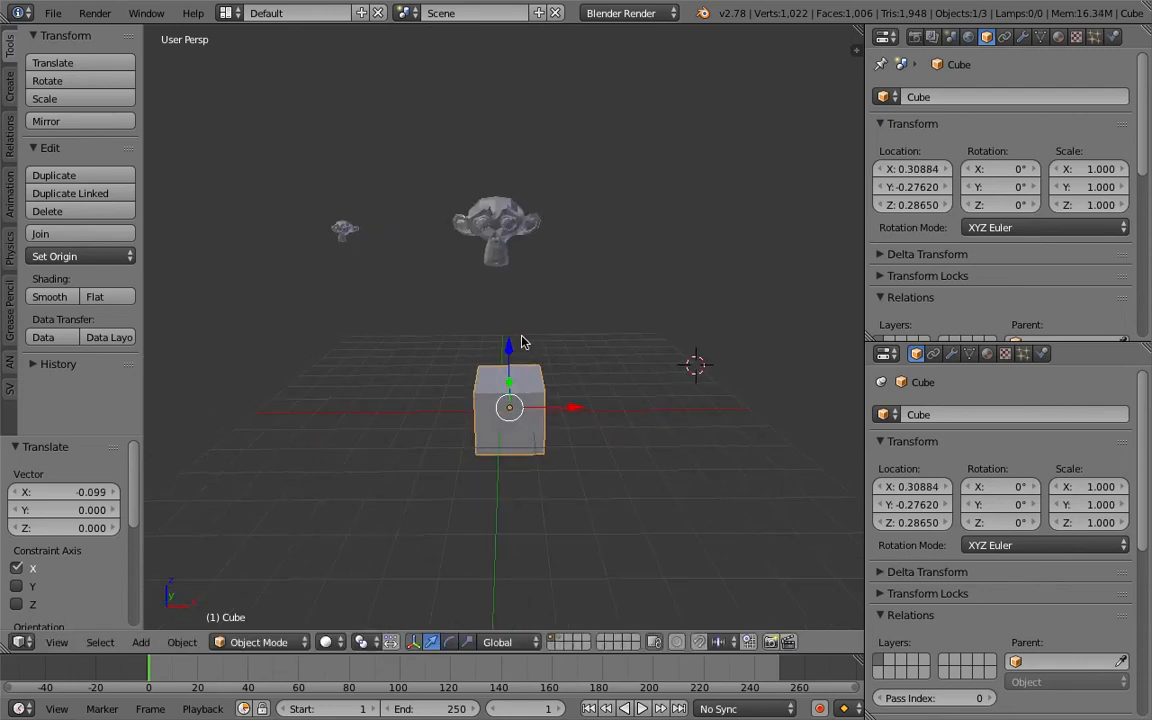
pyautogui.rightClick(493, 219)
pyautogui.rightClick(512, 395)
pyautogui.rightClick(490, 225)
pyautogui.rightClick(528, 394)
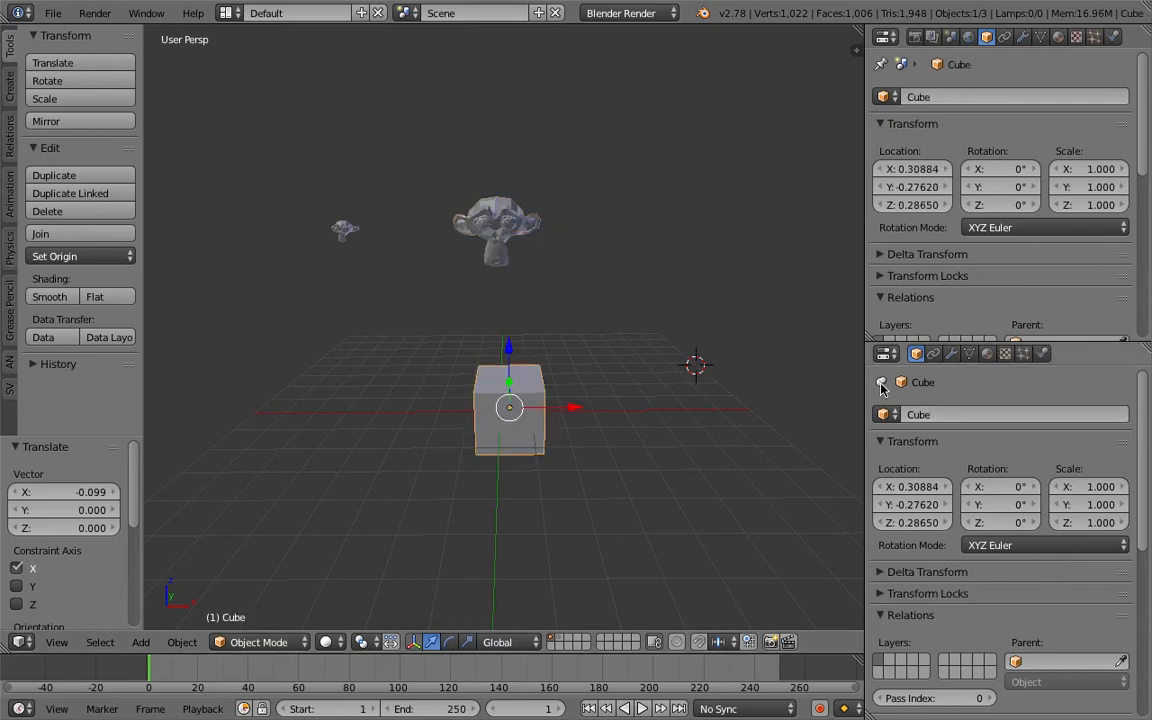
# Add drivers to the copied monkey's scale with Match Indices, using the cube's location as the target
pyautogui.rightClick(510, 250)
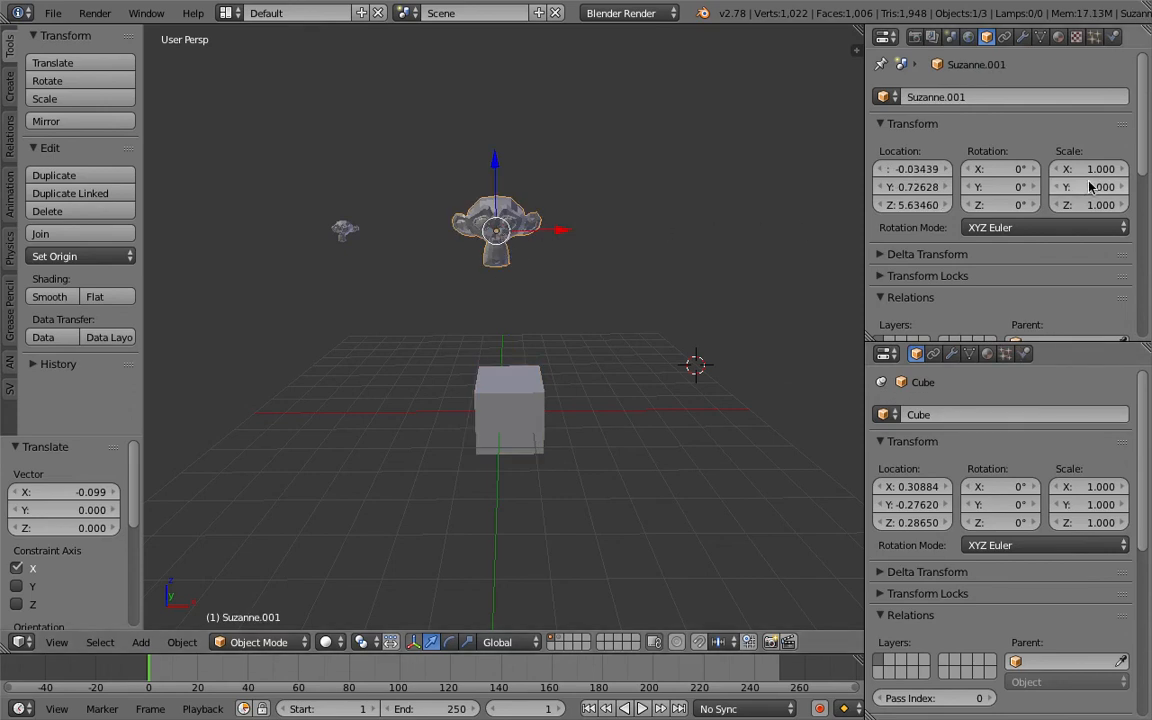
pyautogui.hotkey('ctrl', 'd')
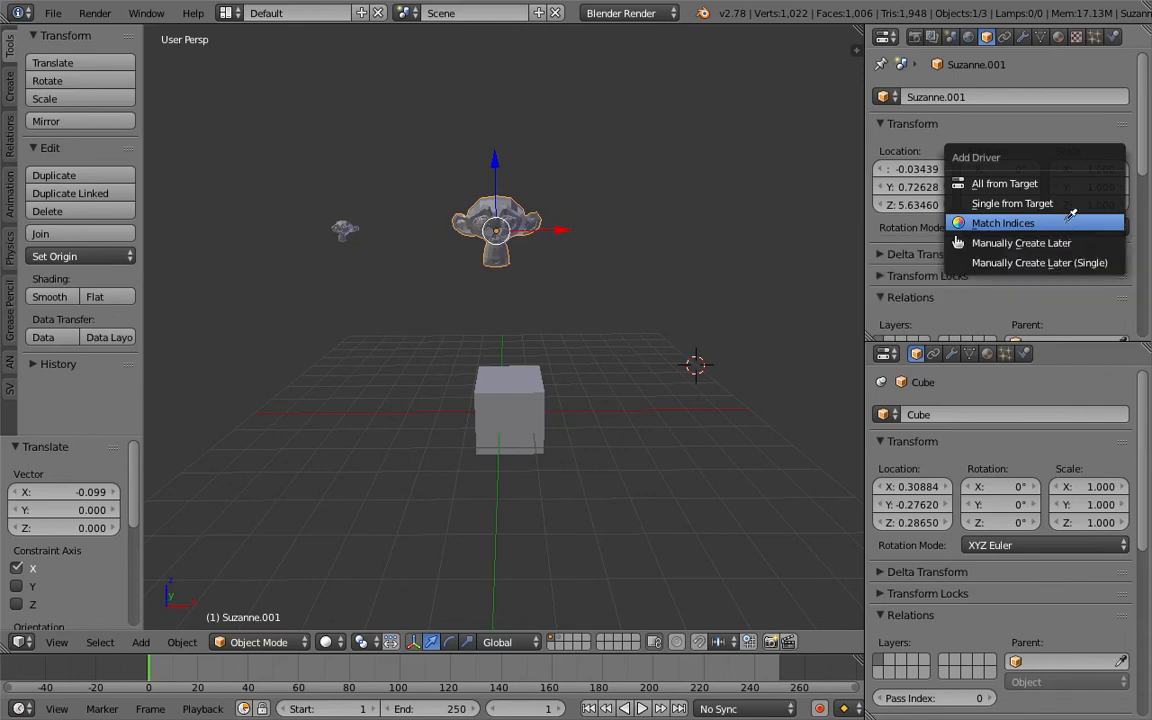
pyautogui.press('Escape')
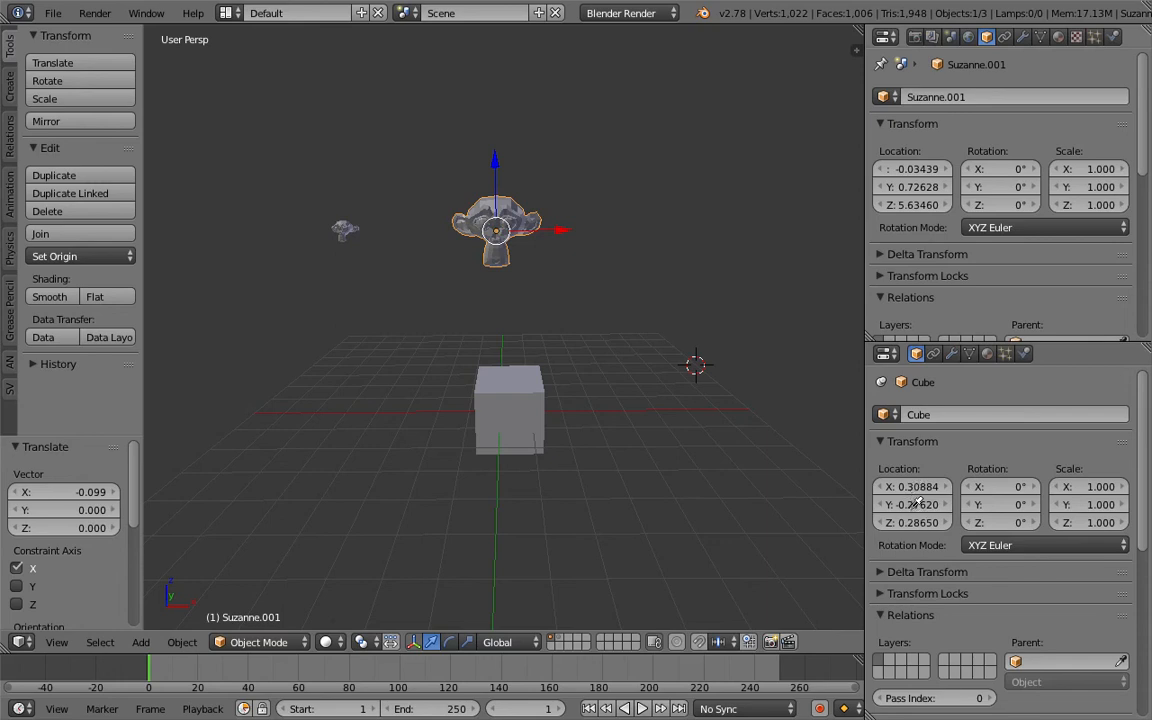
# Move the cube back and forth along the Y axis to test the copy's Y scale, leaving it at about Y -0.33
pyautogui.rightClick(517, 406)
pyautogui.moveTo(517, 406); pyautogui.dragTo(480, 444, button='middle')
pyautogui.press('g')
pyautogui.press('y')
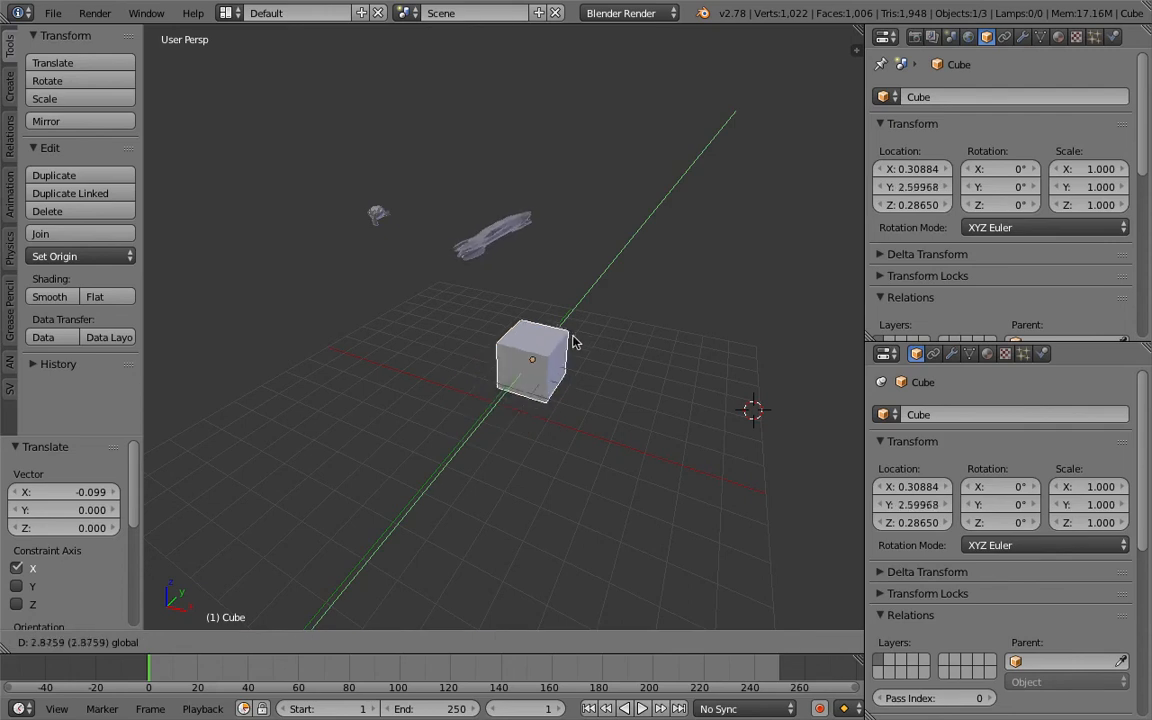
pyautogui.moveTo(537, 387); pyautogui.dragTo(530, 395)
pyautogui.moveTo(473, 420); pyautogui.dragTo(512, 397, button='middle')
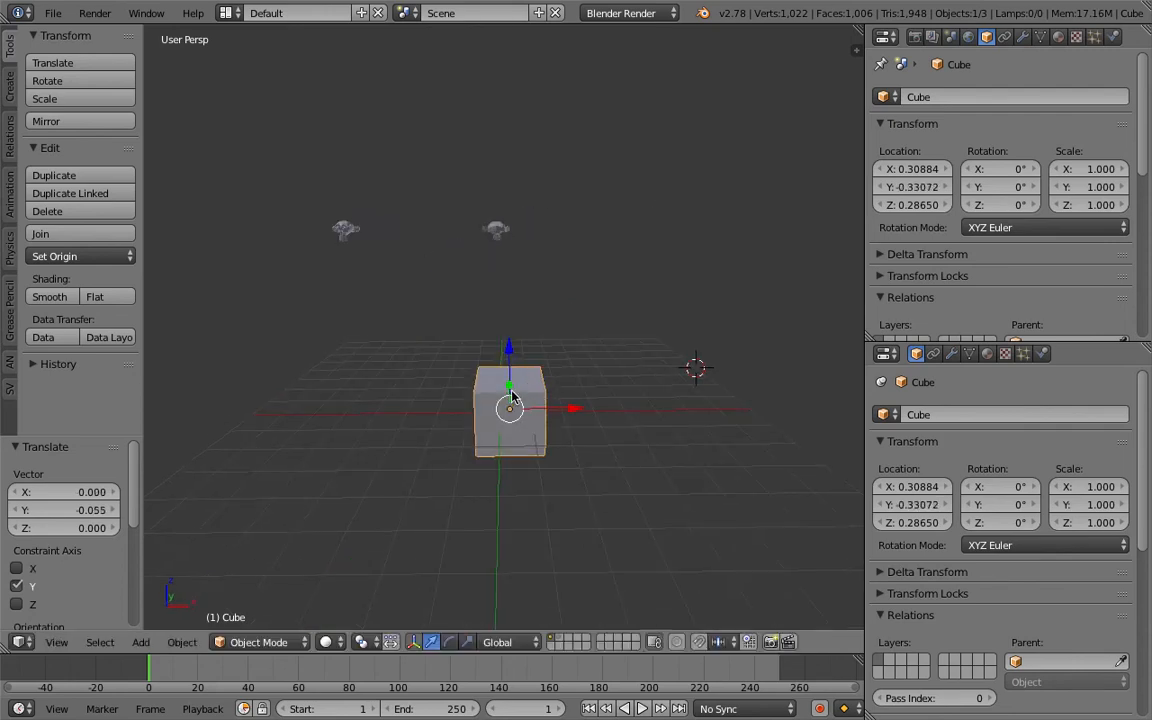
# Move the cube around along all axes to test the matched scale drivers, ending at about X 1.13, Y 0.49, Z 0.86
pyautogui.press('g')
pyautogui.press('x')
pyautogui.click(583, 377)
pyautogui.moveTo(555, 355); pyautogui.dragTo(556, 325)
pyautogui.moveTo(556, 325); pyautogui.dragTo(491, 383, button='middle')
pyautogui.moveTo(557, 366); pyautogui.dragTo(595, 351)
pyautogui.moveTo(520, 360)
pyautogui.mouseDown(button='middle')
pyautogui.moveTo(604, 333)
pyautogui.moveTo(530, 373)
pyautogui.mouseUp(button='middle')
pyautogui.moveTo(550, 358); pyautogui.dragTo(550, 363)
pyautogui.moveTo(625, 376); pyautogui.dragTo(535, 400, button='middle')
pyautogui.moveTo(546, 382)
pyautogui.mouseDown()
pyautogui.moveTo(449, 376)
pyautogui.moveTo(543, 438)
pyautogui.moveTo(496, 367)
pyautogui.moveTo(501, 422)
pyautogui.moveTo(528, 389)
pyautogui.mouseUp()
pyautogui.moveTo(445, 412); pyautogui.dragTo(545, 373, button='middle')
pyautogui.press('g')
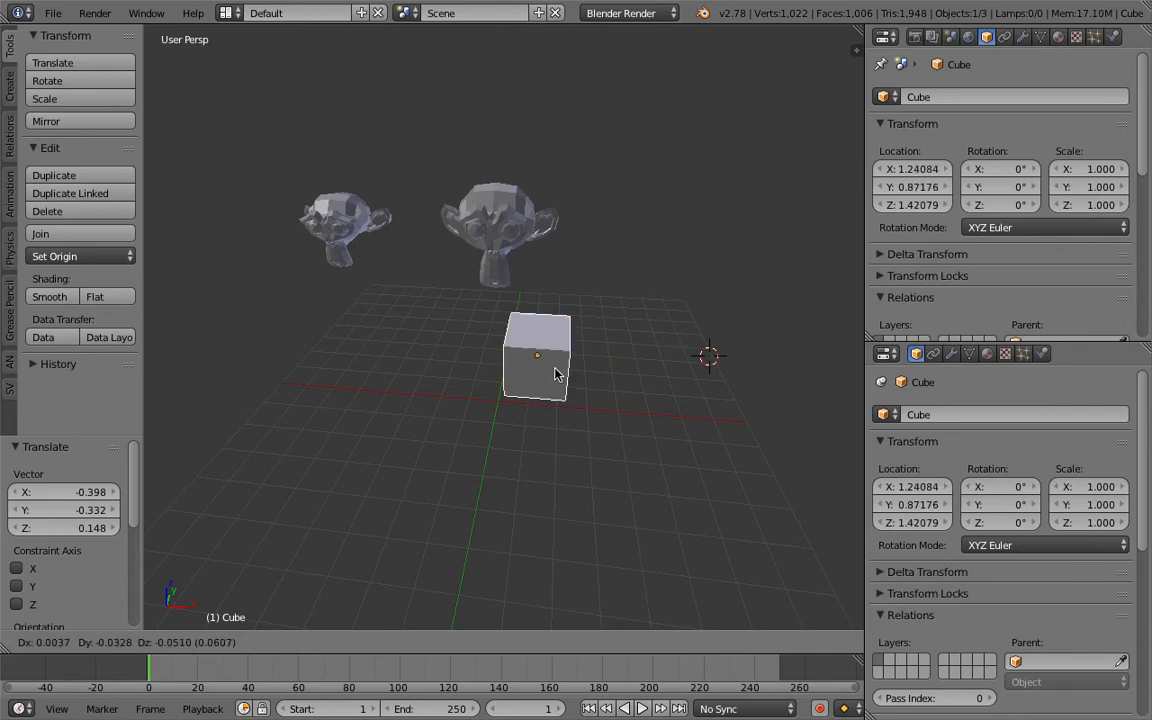
pyautogui.click(551, 390)
# Duplicate the middle monkey and place the new copy about 4.22 units away along the X axis
pyautogui.rightClick(516, 235)
pyautogui.hotkey('shift', 'd')
pyautogui.press('x')
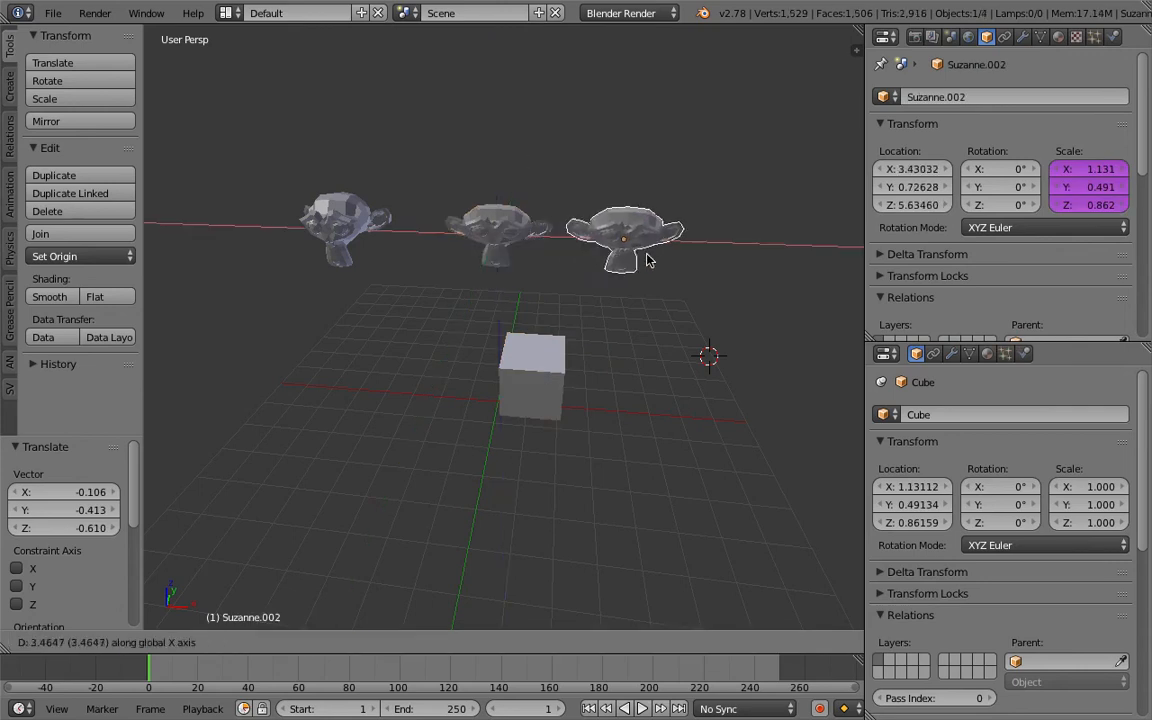
pyautogui.click(640, 255)
pyautogui.moveTo(633, 273); pyautogui.dragTo(638, 261, button='middle')
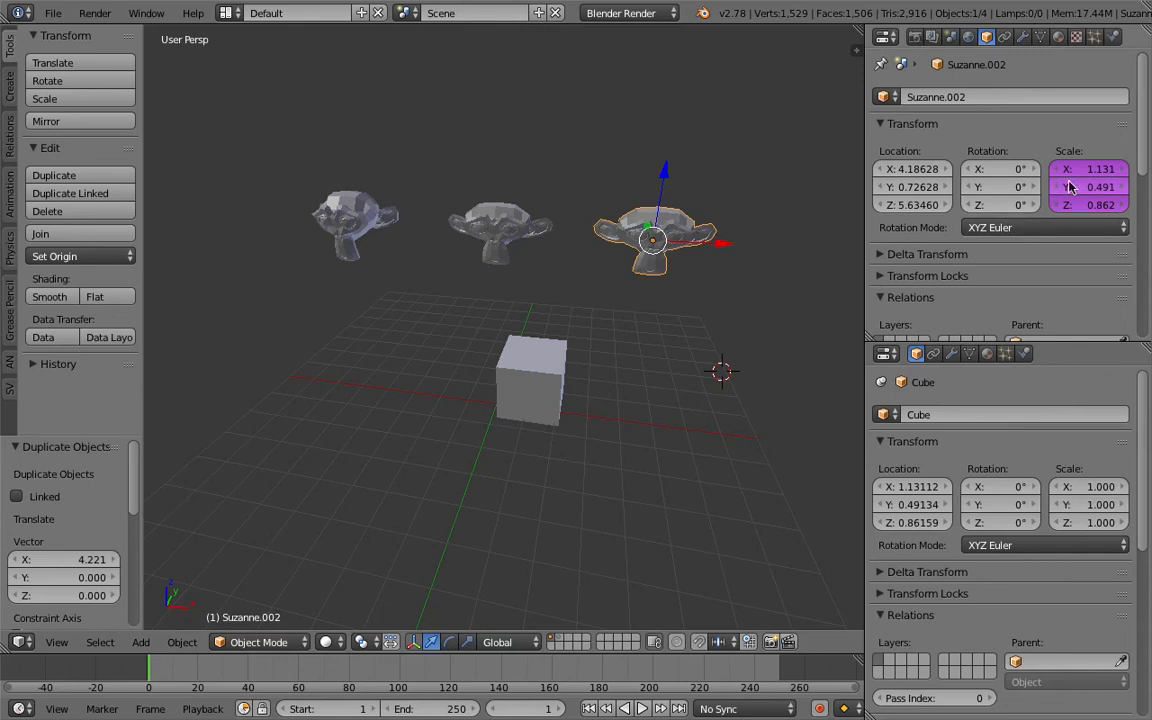
# Delete all scale drivers from the newest monkey copy, set its X, Y and Z scale to 1, and reselect it
pyautogui.rightClick(1079, 190)
pyautogui.click(975, 189)
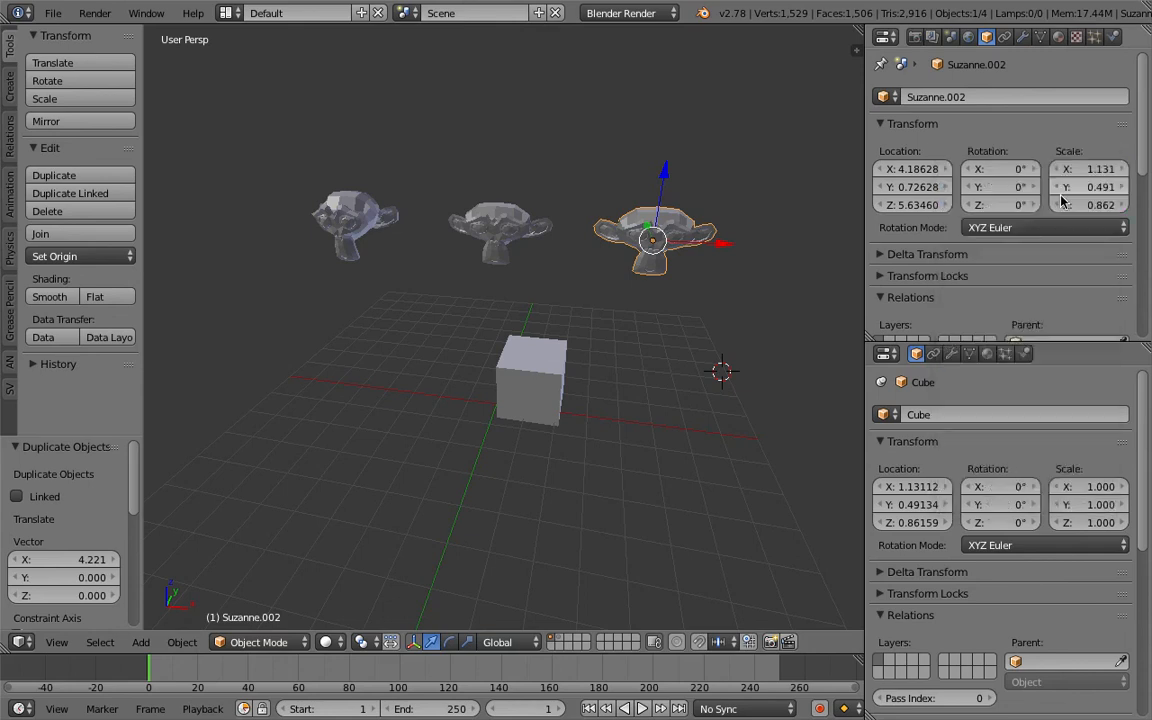
pyautogui.moveTo(645, 252); pyautogui.dragTo(652, 248, button='middle')
pyautogui.moveTo(1087, 170); pyautogui.dragTo(1087, 205)
pyautogui.write('1')
pyautogui.press('Return')
pyautogui.moveTo(704, 319); pyautogui.dragTo(684, 305, button='middle')
pyautogui.rightClick(522, 398)
pyautogui.rightClick(675, 234)
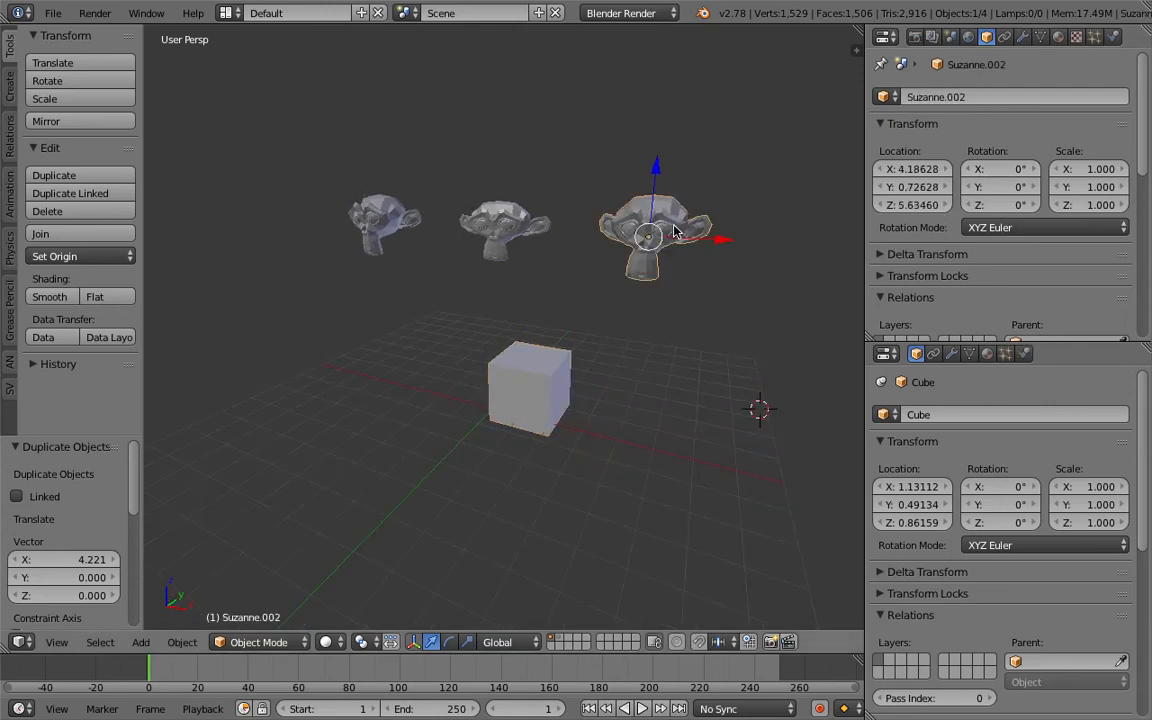
# Add drivers to the newest monkey's X, Y and Z rotation from the cube's location, using Match Indices
pyautogui.scroll(1, 652, 250)
pyautogui.rightClick(557, 403)
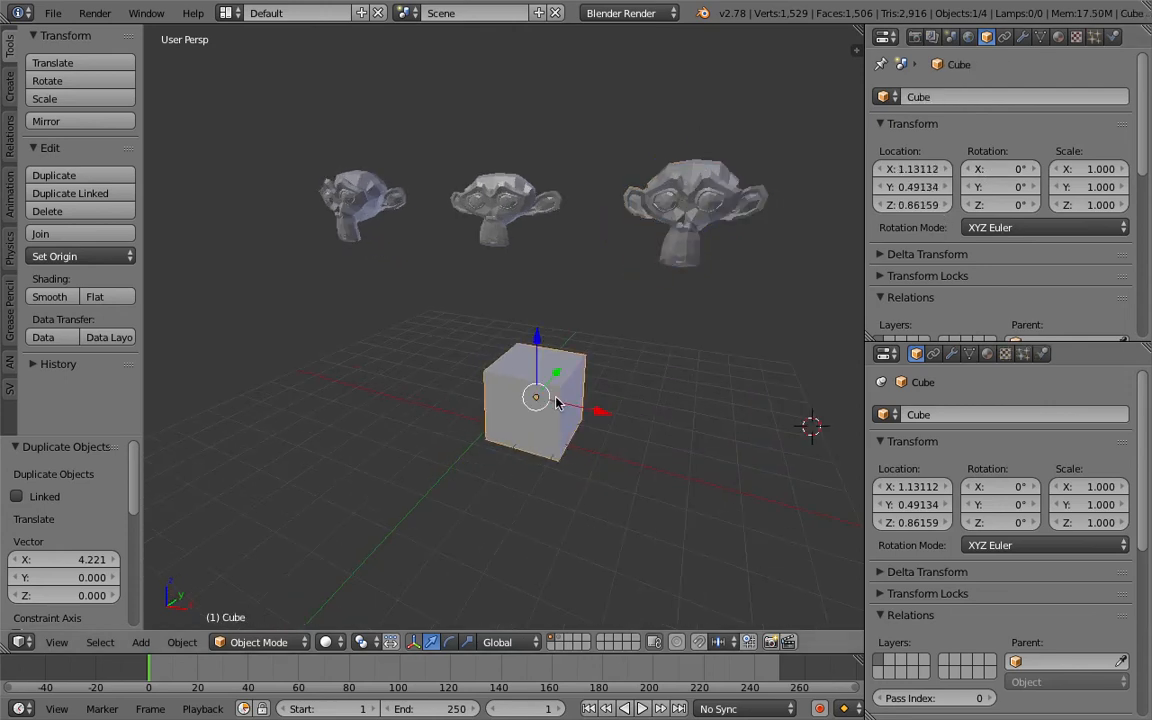
pyautogui.moveTo(543, 378); pyautogui.dragTo(570, 362, button='middle')
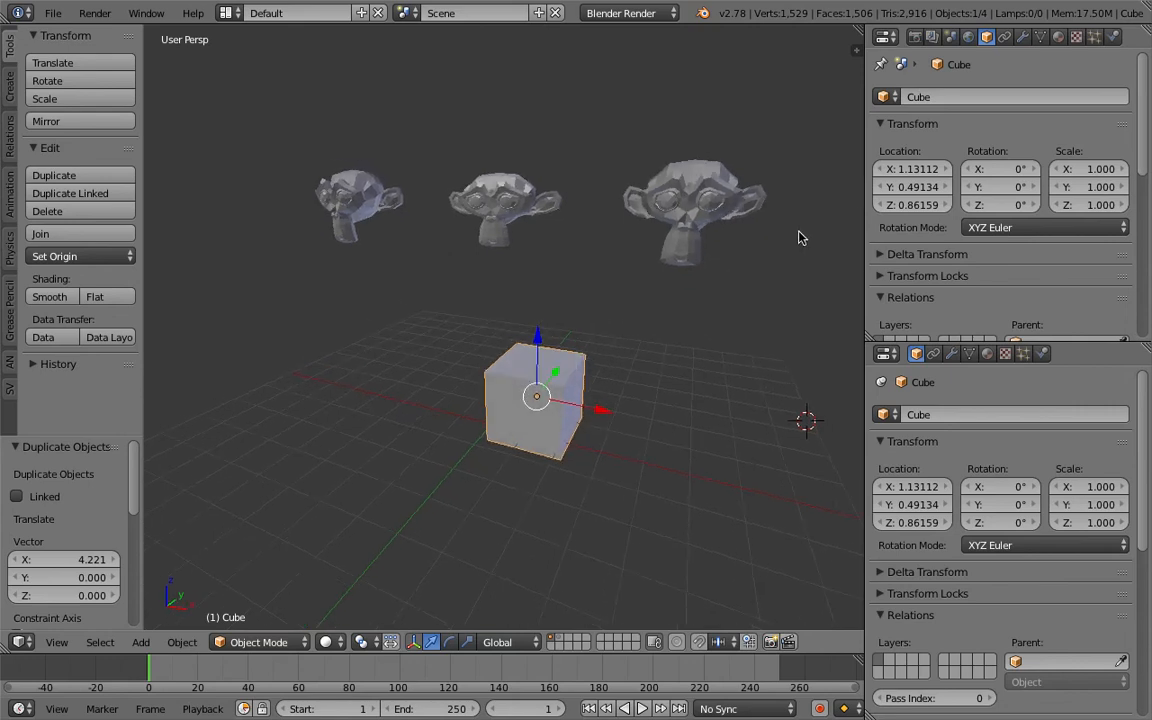
pyautogui.rightClick(725, 210)
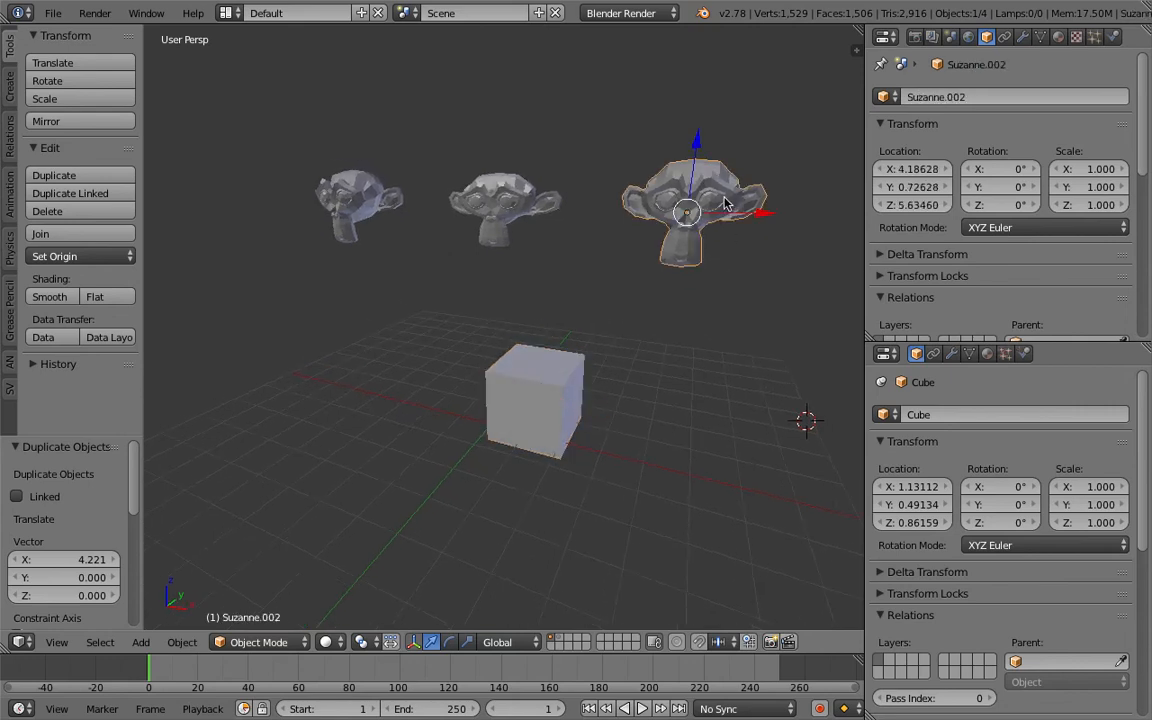
pyautogui.rightClick(1015, 192)
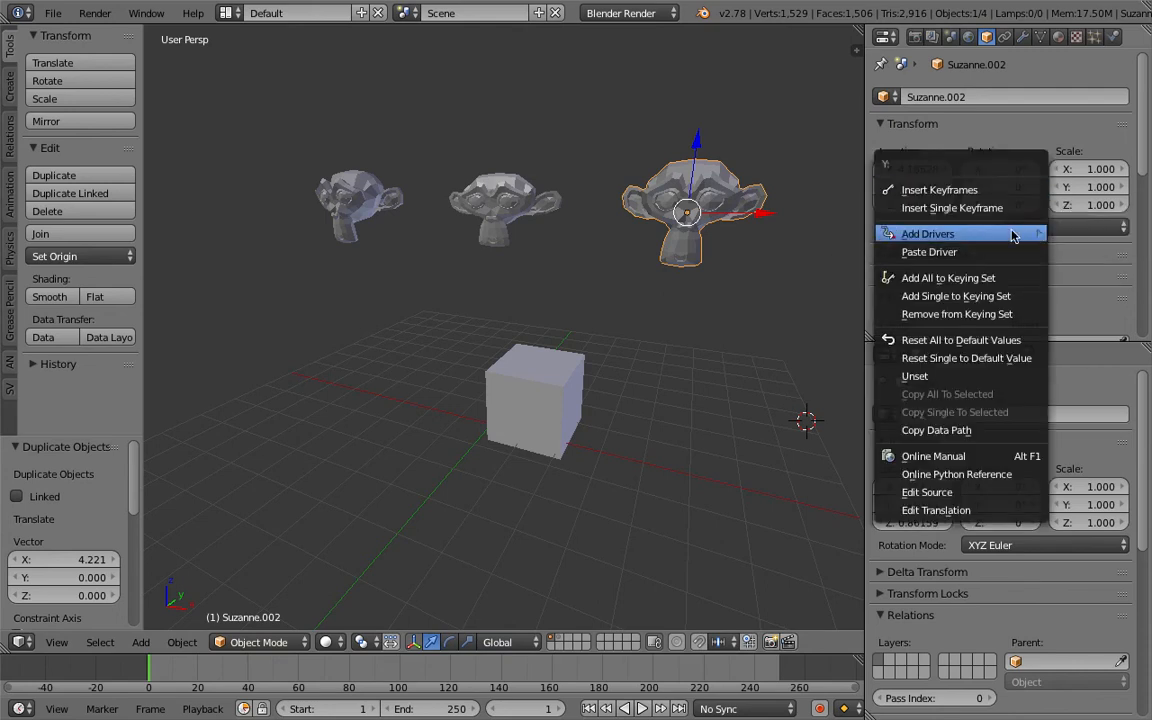
pyautogui.moveTo(1013, 236)
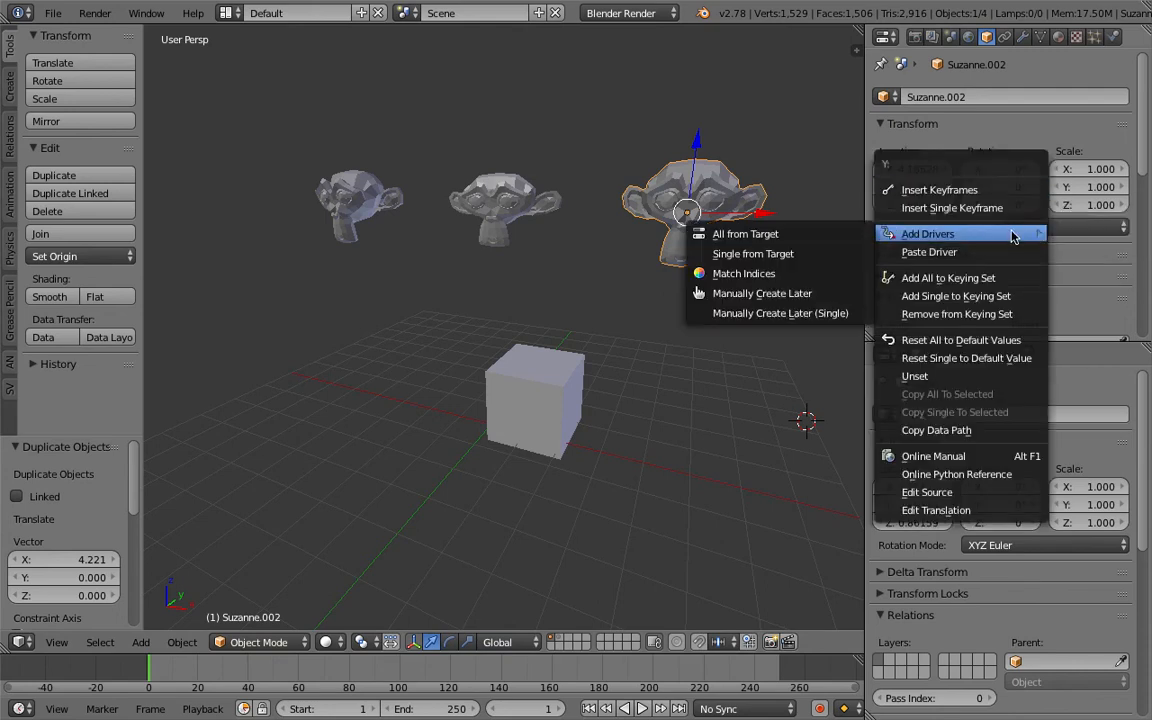
pyautogui.click(795, 276)
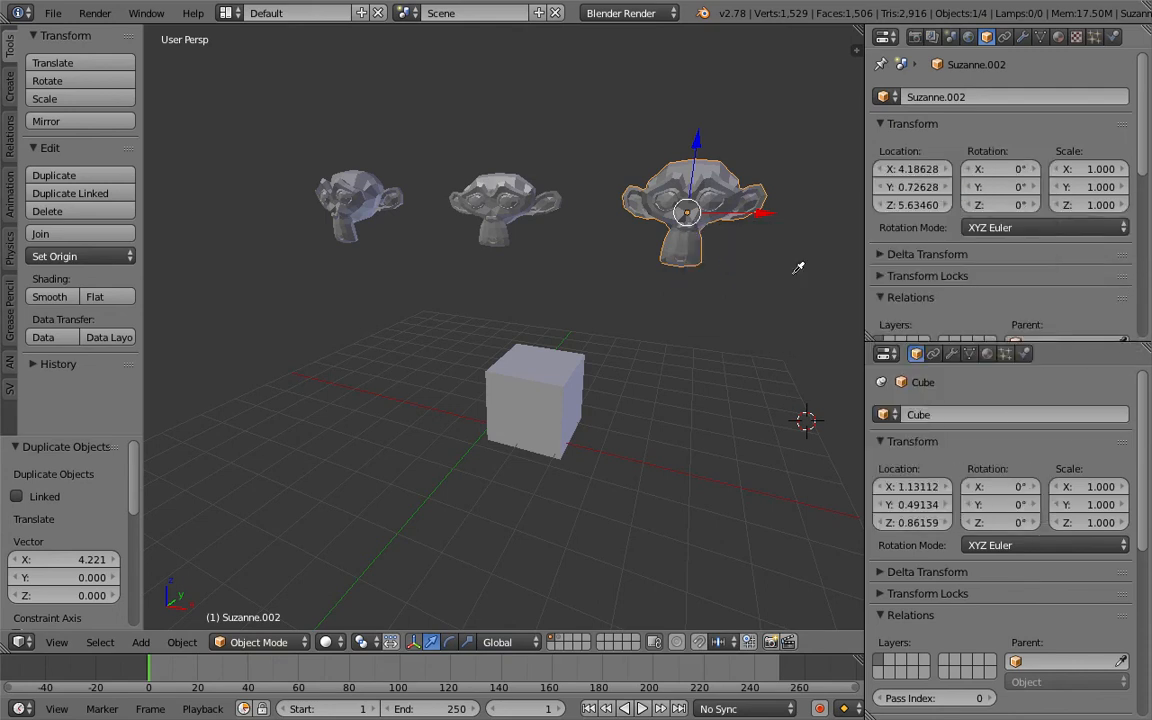
pyautogui.click(930, 493)
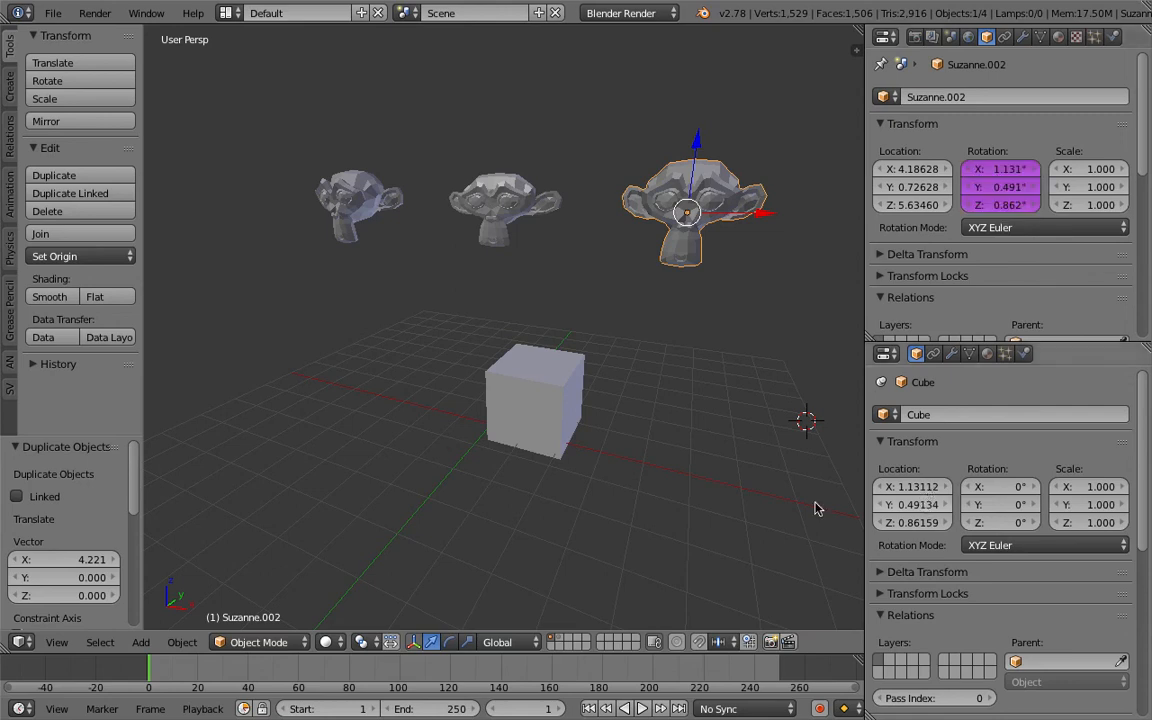
# Move the cube along several axes to about X -0.18, Y -0.02, Z -1.75 and check the newest monkey's driven rotation
pyautogui.rightClick(560, 386)
pyautogui.moveTo(558, 363); pyautogui.dragTo(537, 445)
pyautogui.moveTo(537, 445); pyautogui.dragTo(579, 437, button='middle')
pyautogui.moveTo(545, 405); pyautogui.dragTo(514, 362)
pyautogui.moveTo(514, 362); pyautogui.dragTo(568, 394, button='middle')
pyautogui.moveTo(588, 400); pyautogui.dragTo(540, 404)
pyautogui.moveTo(540, 404); pyautogui.dragTo(484, 348, button='middle')
pyautogui.moveTo(484, 348)
pyautogui.mouseDown()
pyautogui.moveTo(481, 198)
pyautogui.moveTo(488, 410)
pyautogui.moveTo(497, 208)
pyautogui.moveTo(497, 368)
pyautogui.mouseUp()
pyautogui.moveTo(497, 368); pyautogui.dragTo(549, 310, button='middle')
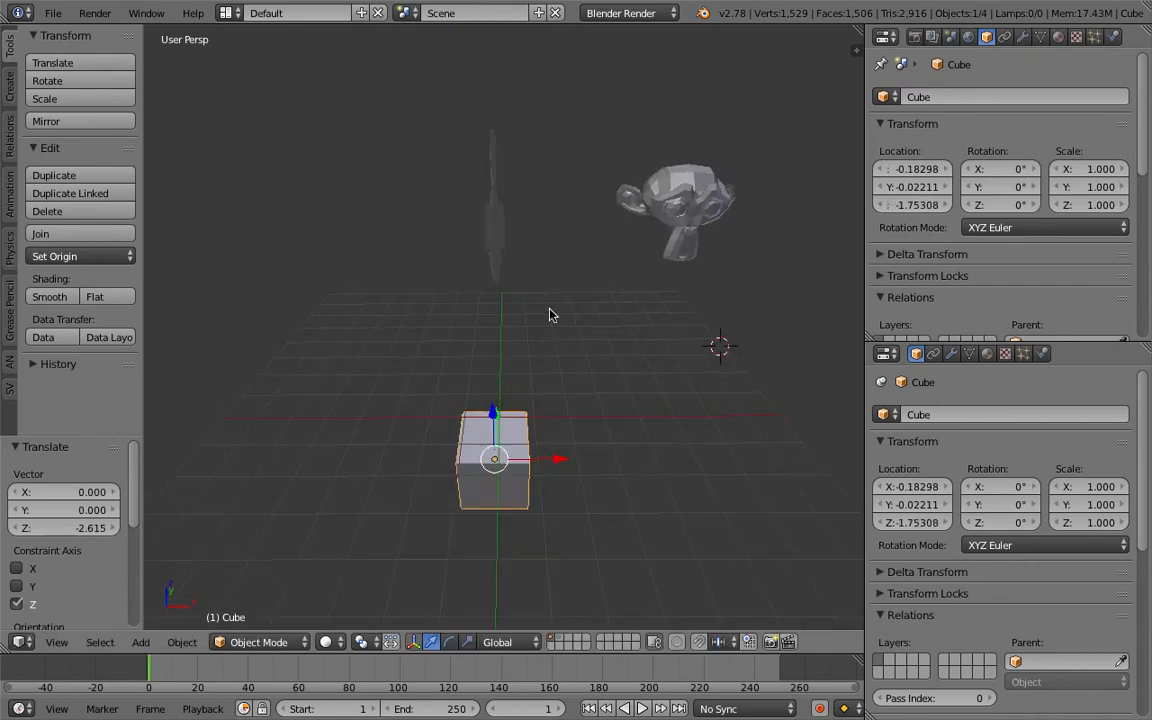
pyautogui.rightClick(656, 200)
pyautogui.moveTo(646, 194); pyautogui.dragTo(622, 212, button='middle')
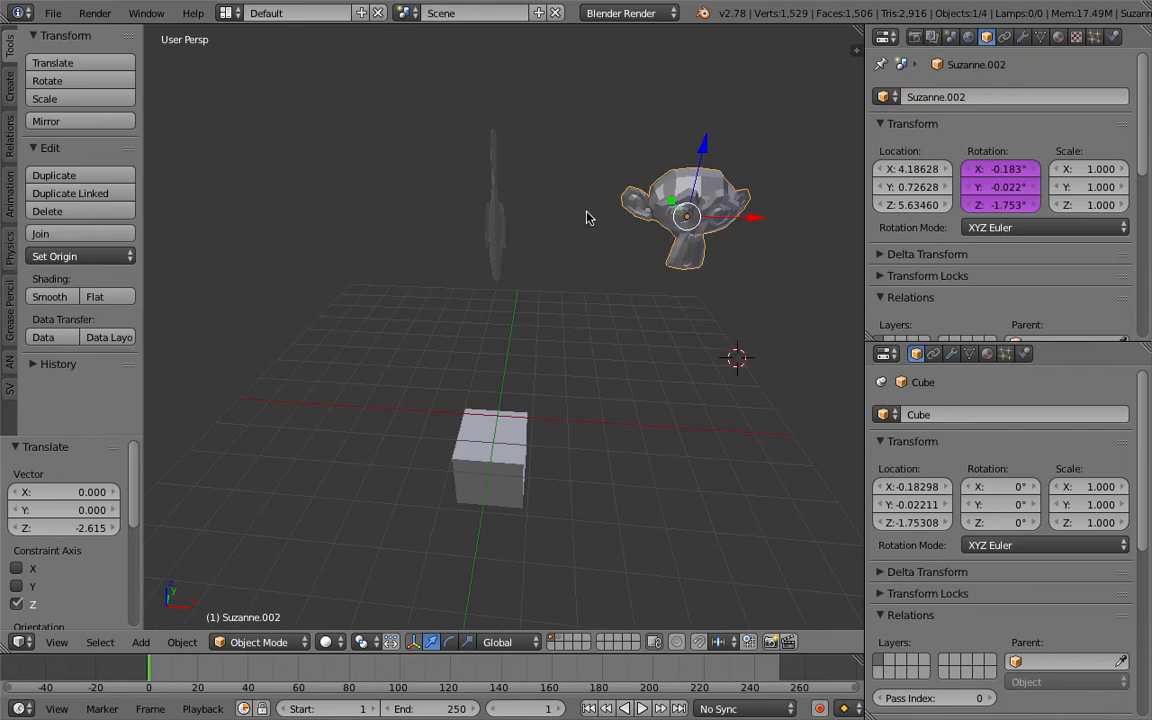
# Move the cube to about X 1.73, Y 0.05, Z 0.73 to test the rotation drivers again
pyautogui.rightClick(508, 447)
pyautogui.moveTo(508, 447); pyautogui.dragTo(525, 419, button='middle')
pyautogui.moveTo(488, 432); pyautogui.dragTo(519, 366)
pyautogui.moveTo(561, 418)
pyautogui.mouseDown()
pyautogui.moveTo(753, 447)
pyautogui.moveTo(576, 419)
pyautogui.moveTo(571, 407)
pyautogui.mouseUp()
pyautogui.moveTo(571, 407); pyautogui.dragTo(557, 403, button='middle')
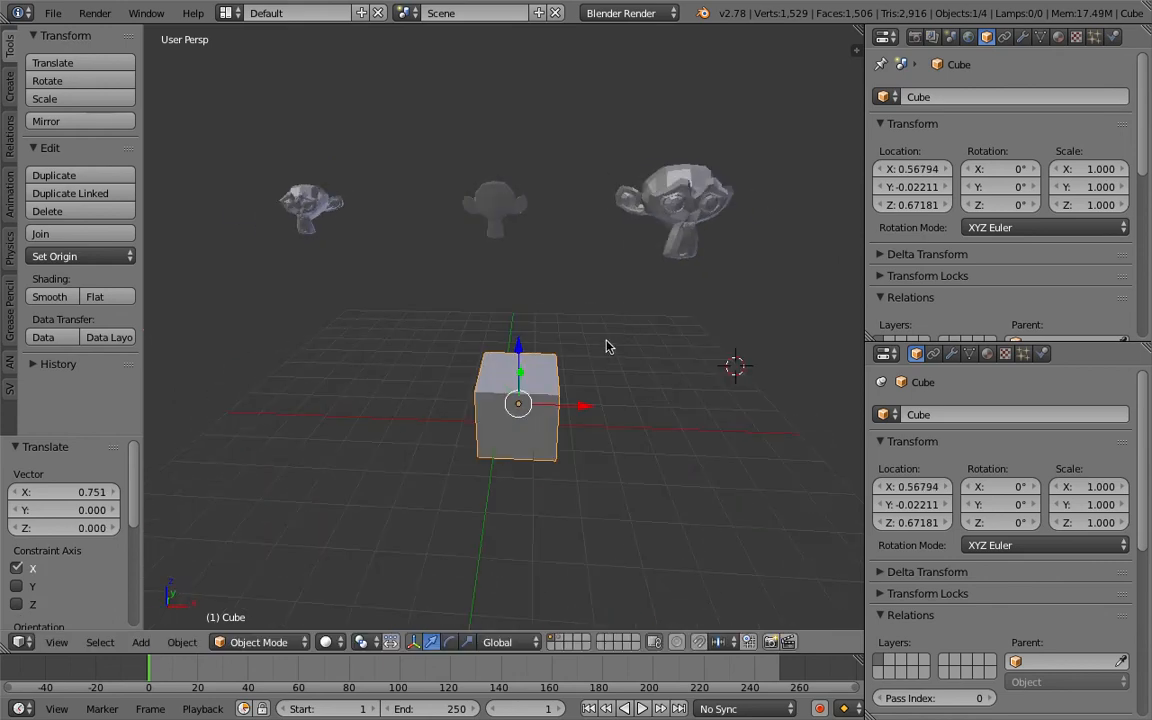
pyautogui.press('g')
pyautogui.click(586, 383)
pyautogui.moveTo(600, 406)
pyautogui.mouseDown()
pyautogui.moveTo(398, 406)
pyautogui.moveTo(625, 427)
pyautogui.moveTo(593, 405)
pyautogui.mouseUp()
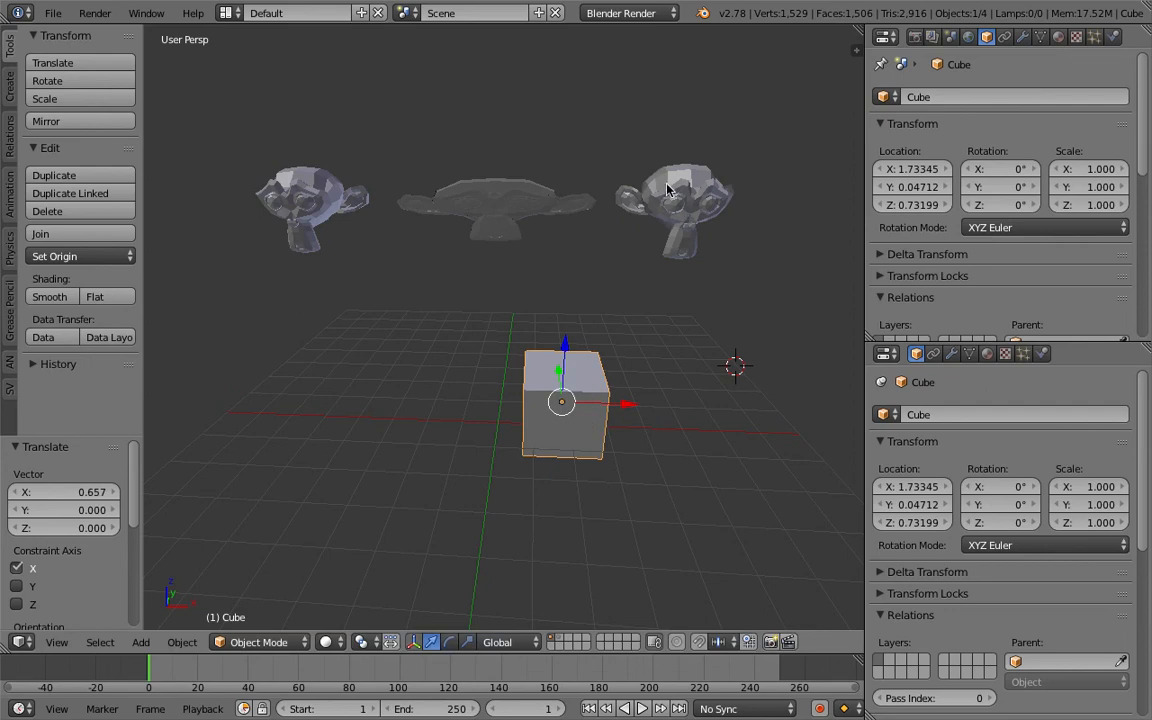
pyautogui.moveTo(680, 196); pyautogui.dragTo(680, 213, button='middle')
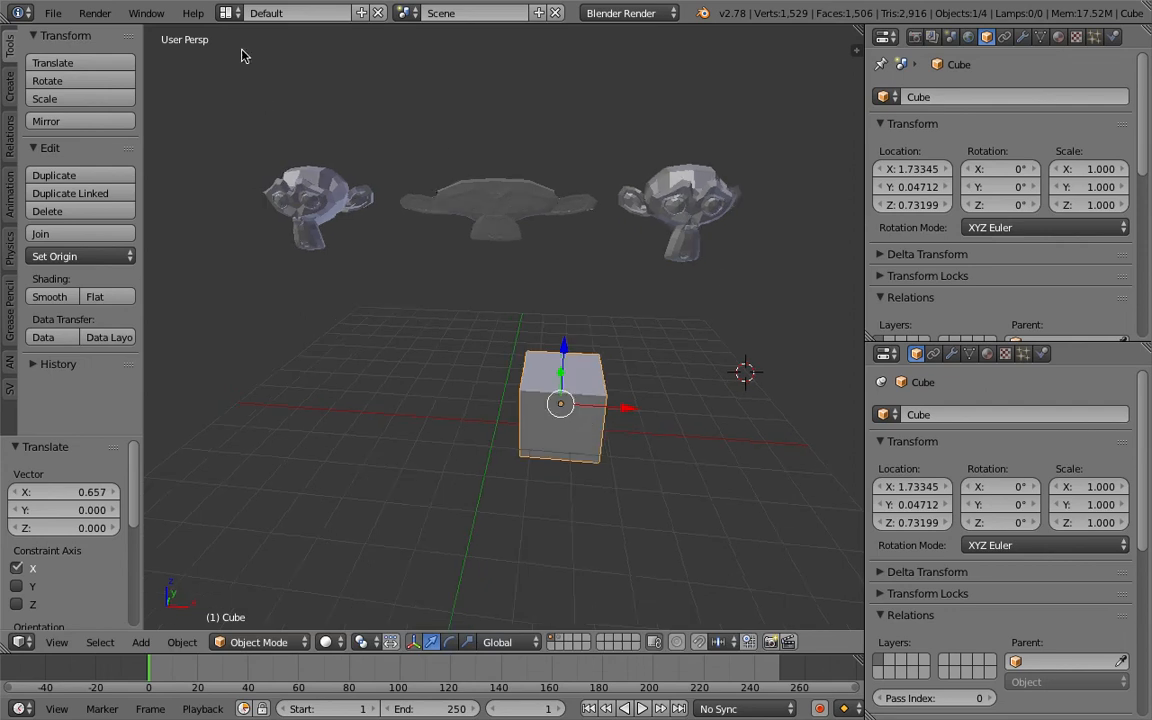
# Select the newest monkey, switch to the Animation layout and display the settings of its X Euler Rotation driver
pyautogui.rightClick(685, 212)
pyautogui.moveTo(685, 212); pyautogui.dragTo(622, 233, button='middle')
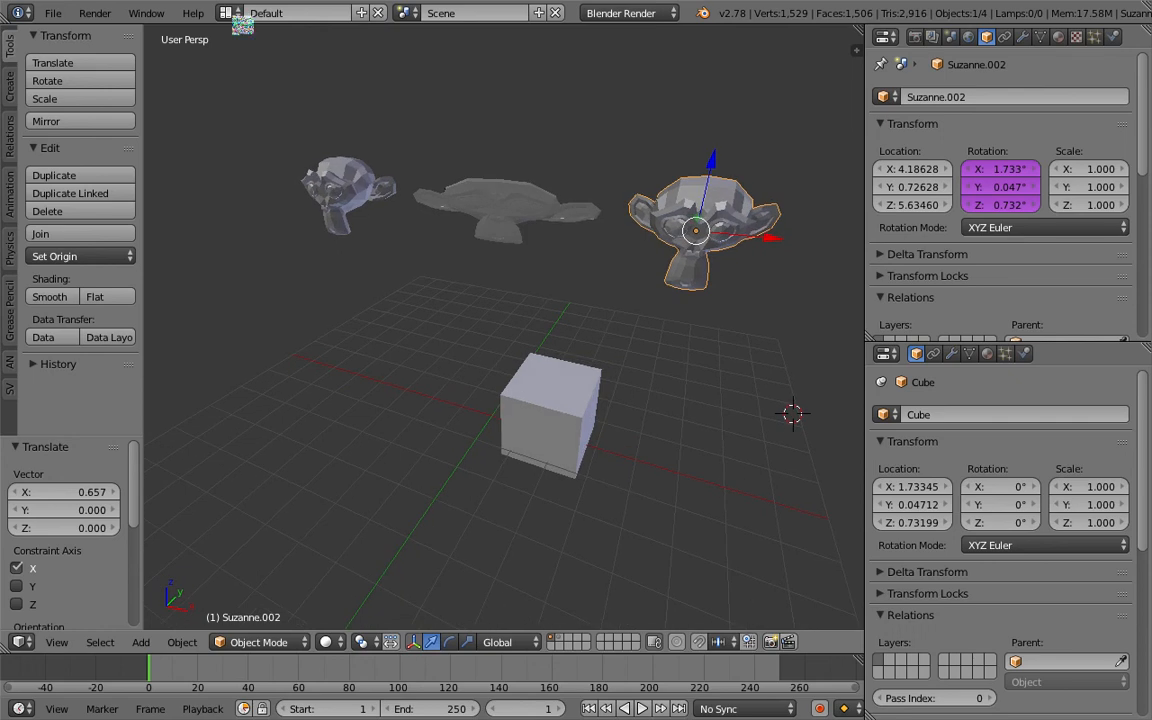
pyautogui.click(232, 15)
pyautogui.click(253, 59)
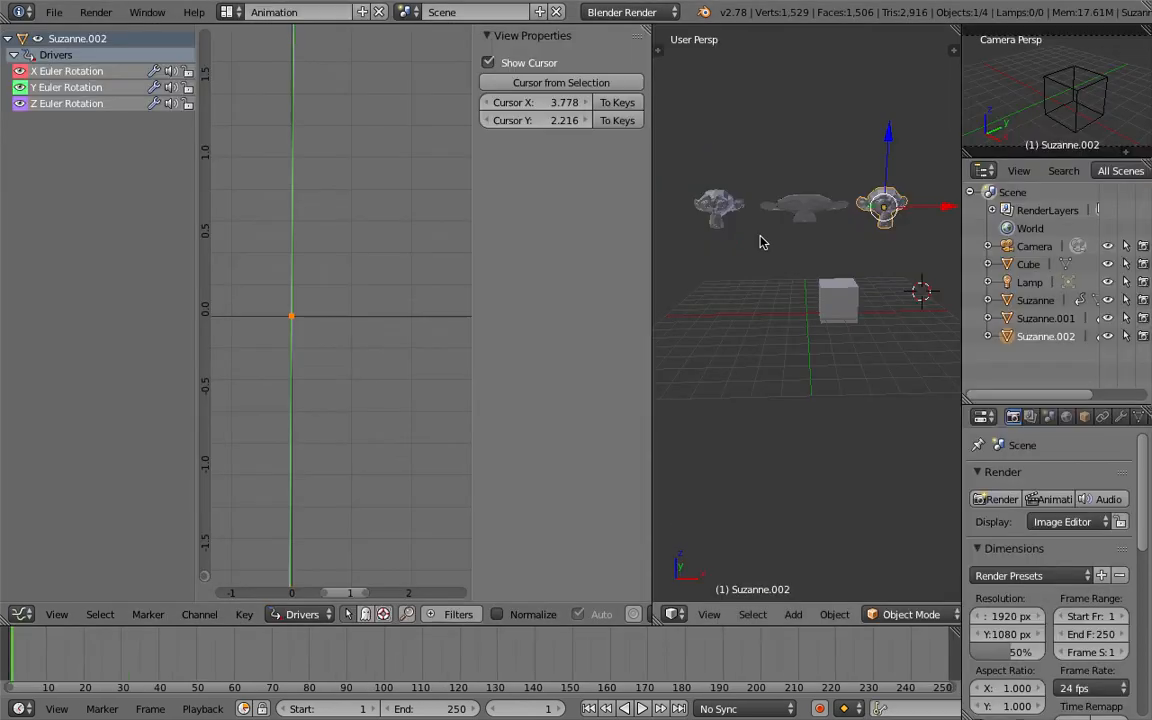
pyautogui.scroll(1, 902, 195)
pyautogui.keyDown('shift'); pyautogui.moveTo(903, 193); pyautogui.dragTo(806, 248, button='middle'); pyautogui.keyUp('shift')
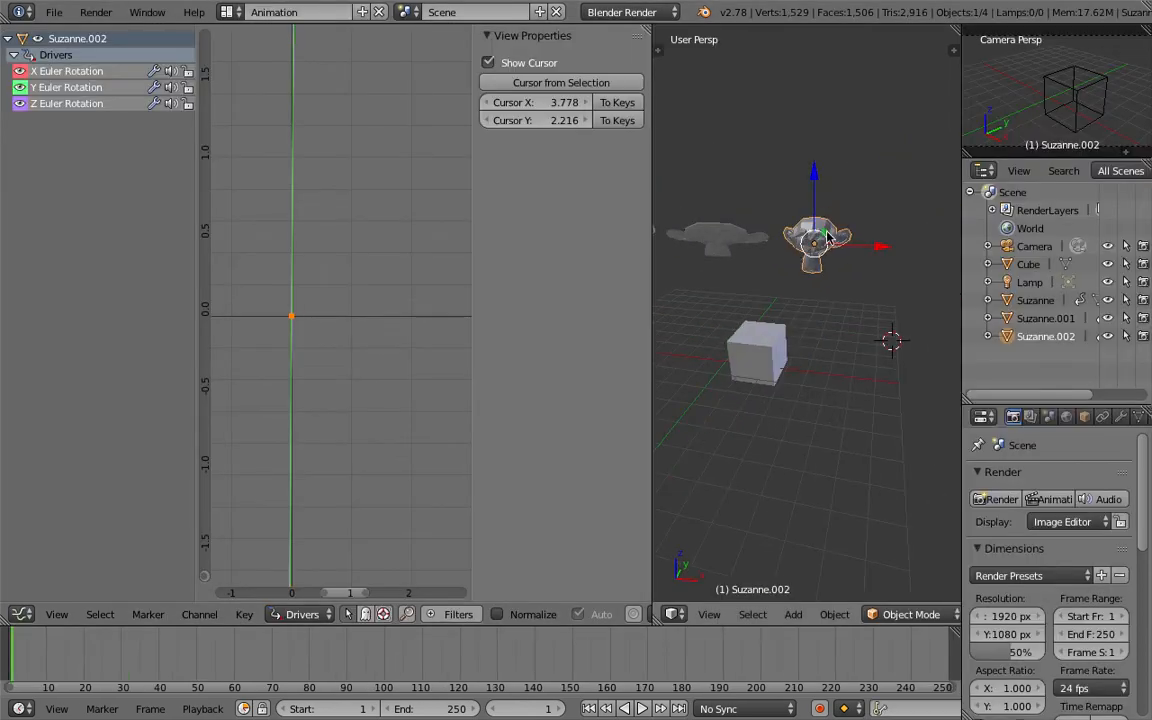
pyautogui.click(109, 74)
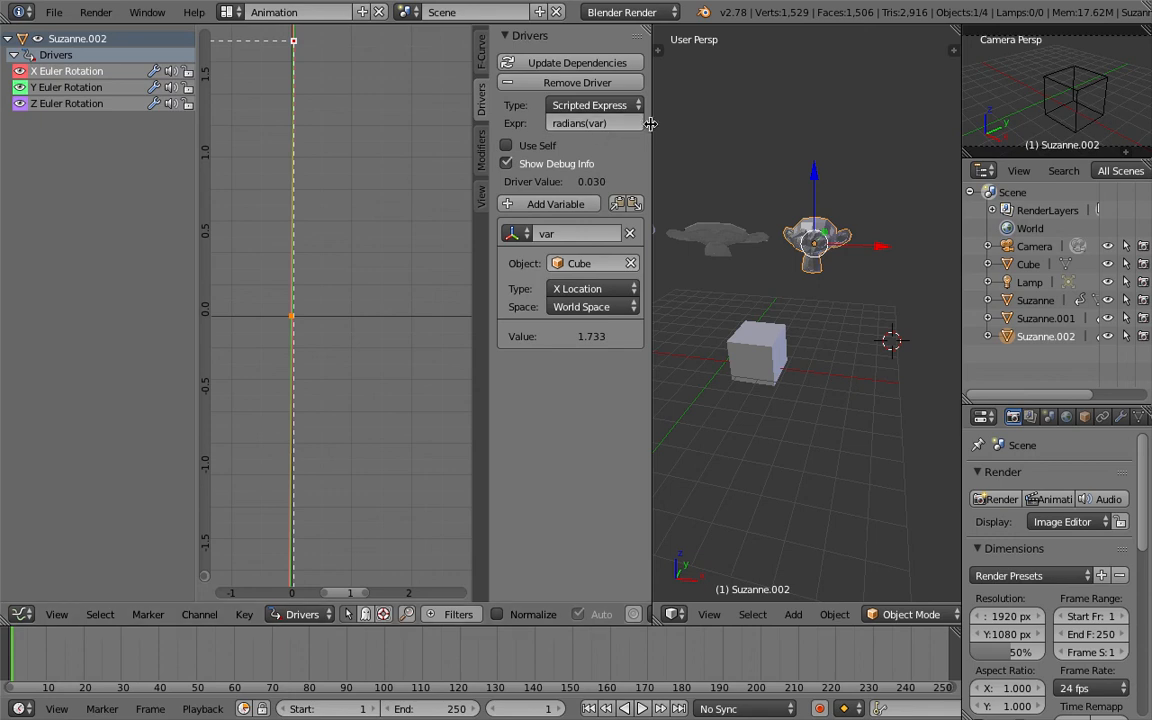
# Examine the expressions and variables of the newest monkey's X, Y and Z Euler Rotation drivers
pyautogui.moveTo(646, 123); pyautogui.dragTo(606, 128)
pyautogui.click(557, 122)
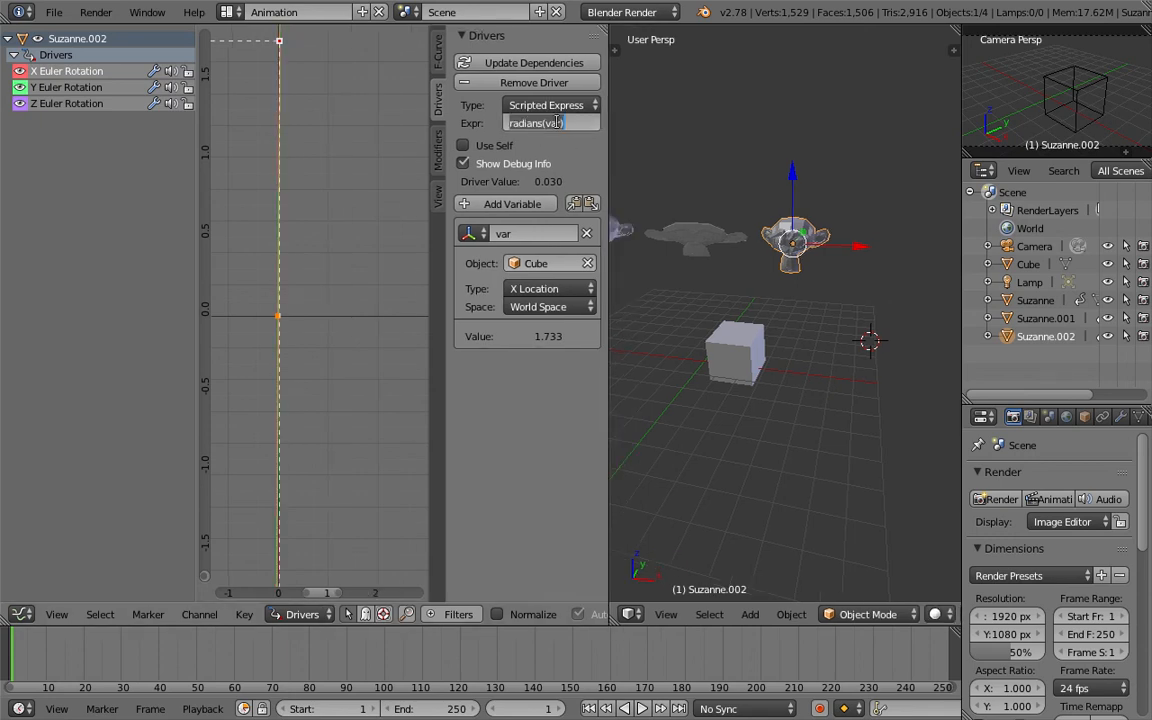
pyautogui.rightClick(742, 352)
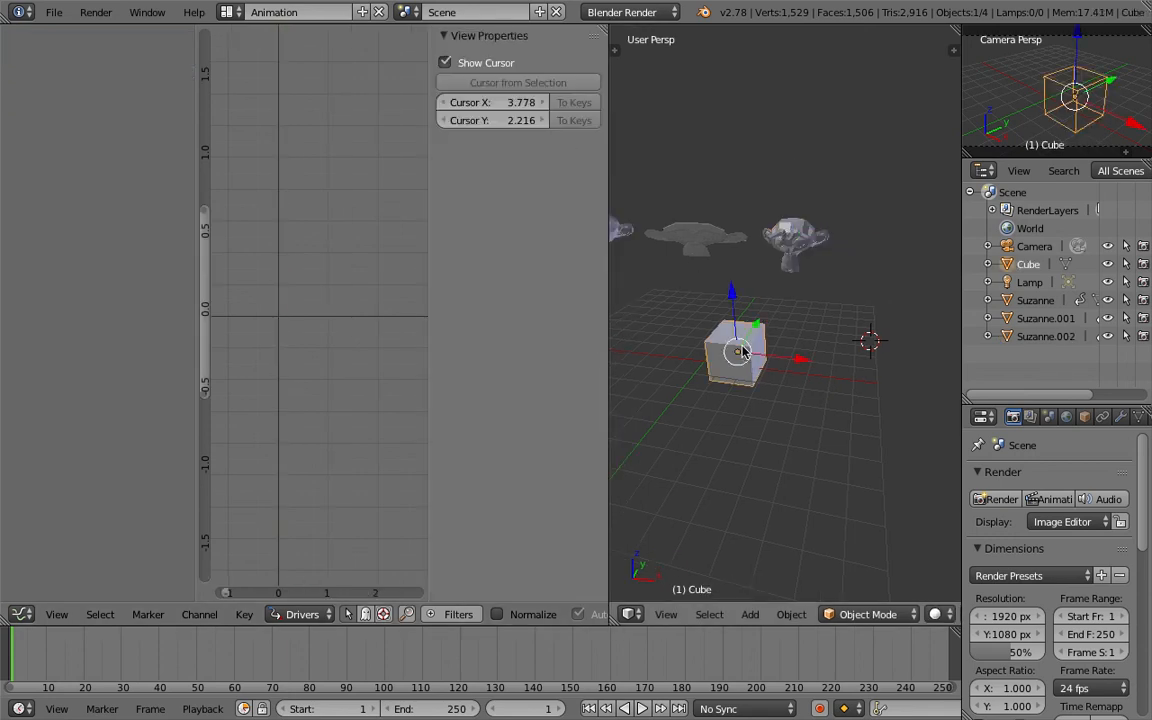
pyautogui.rightClick(805, 252)
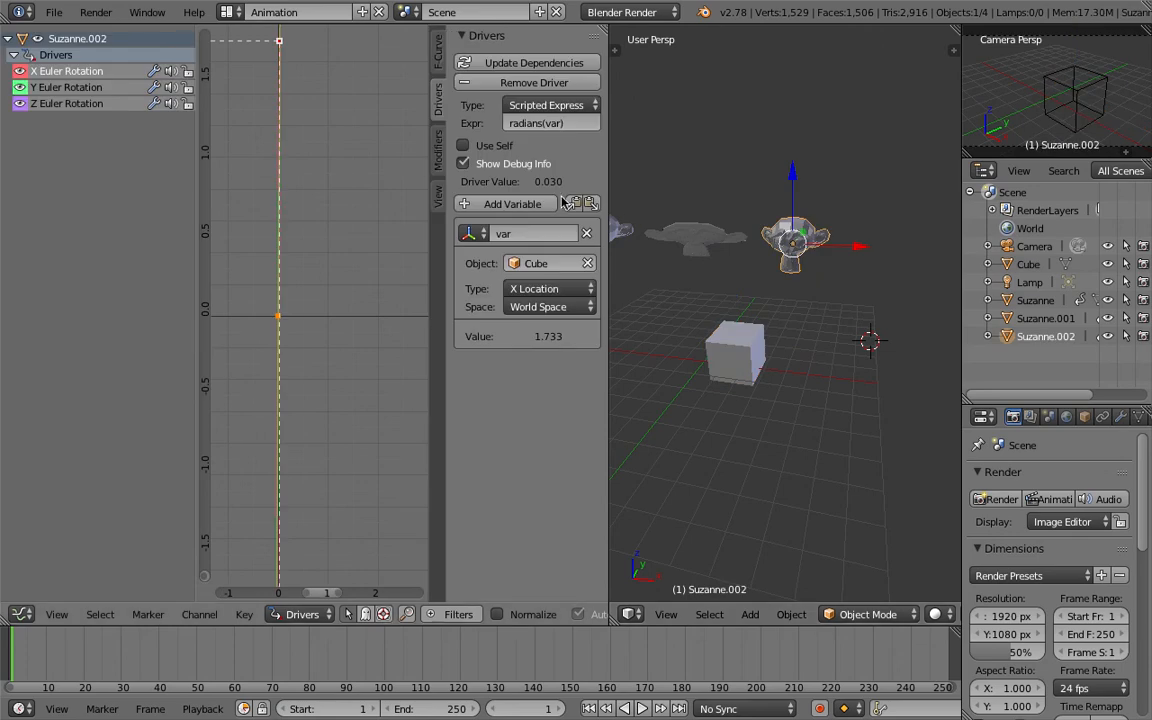
pyautogui.click(114, 87)
pyautogui.click(112, 103)
pyautogui.click(105, 72)
pyautogui.click(104, 103)
pyautogui.click(99, 73)
# Set the X Euler Rotation driver's expression to radians(var) * 10 and copy the expression
pyautogui.moveTo(607, 163); pyautogui.dragTo(576, 164)
pyautogui.click(543, 123)
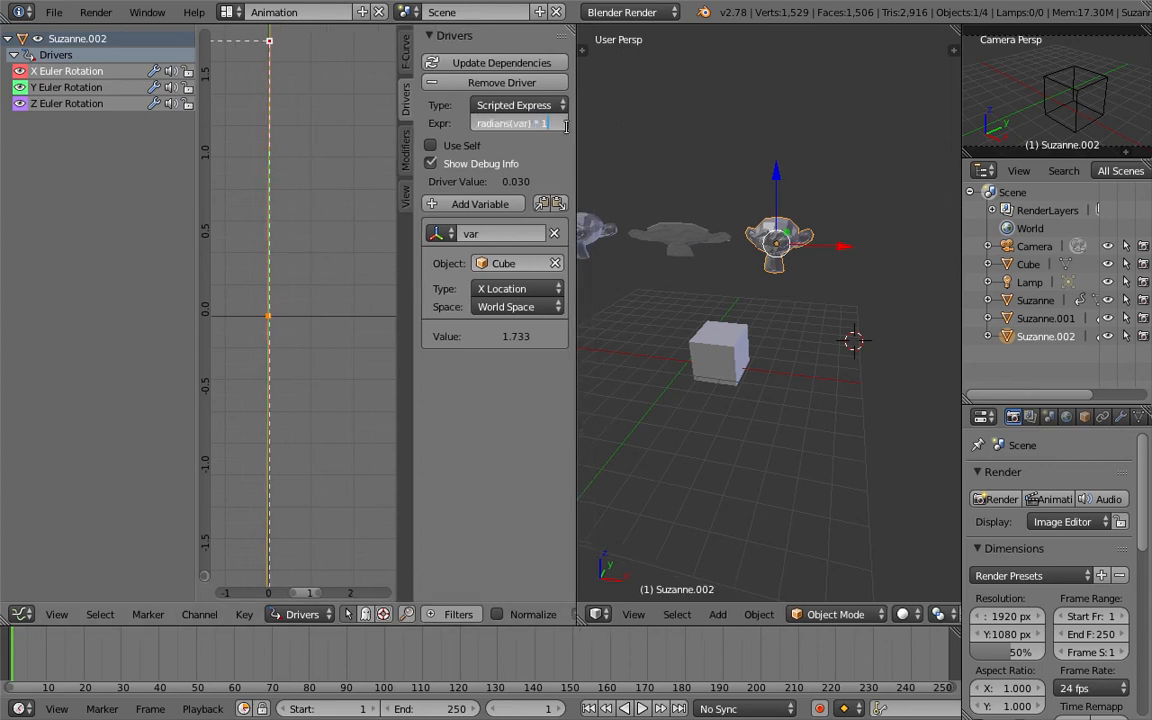
pyautogui.hotkey('ctrl', 'a')
pyautogui.hotkey('ctrl', 'c')
pyautogui.press('Return')
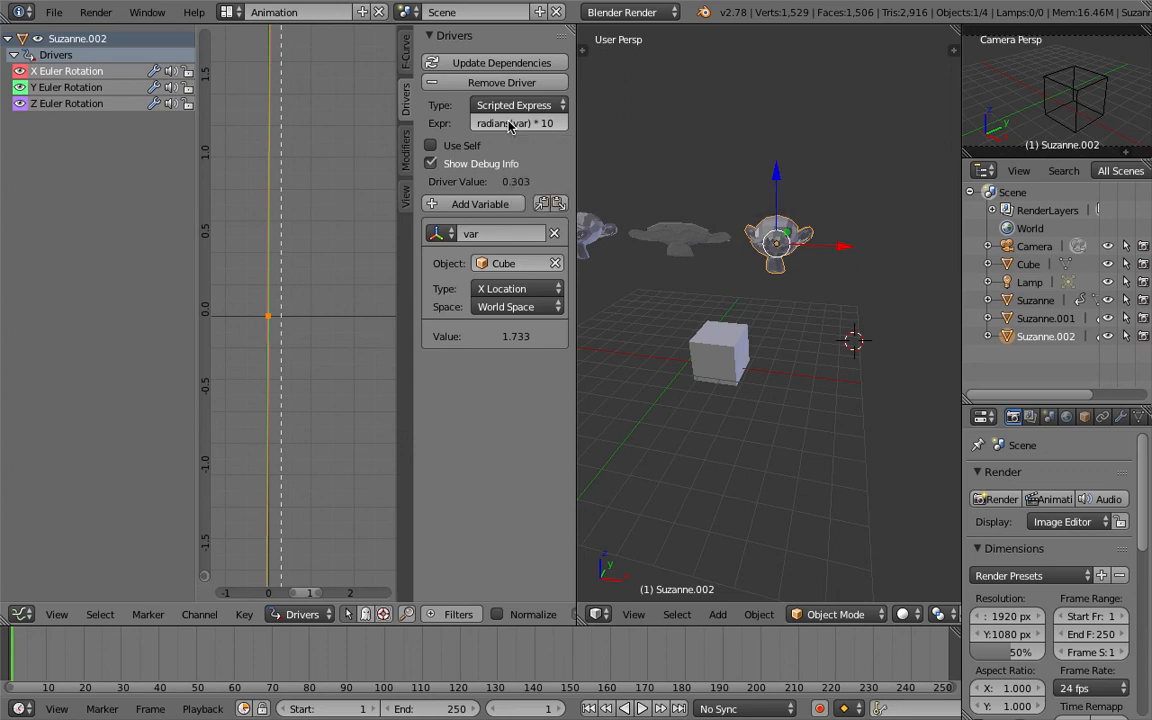
# Apply the expression radians(var) * 10 to the Y and Z Euler Rotation drivers as well
pyautogui.click(115, 87)
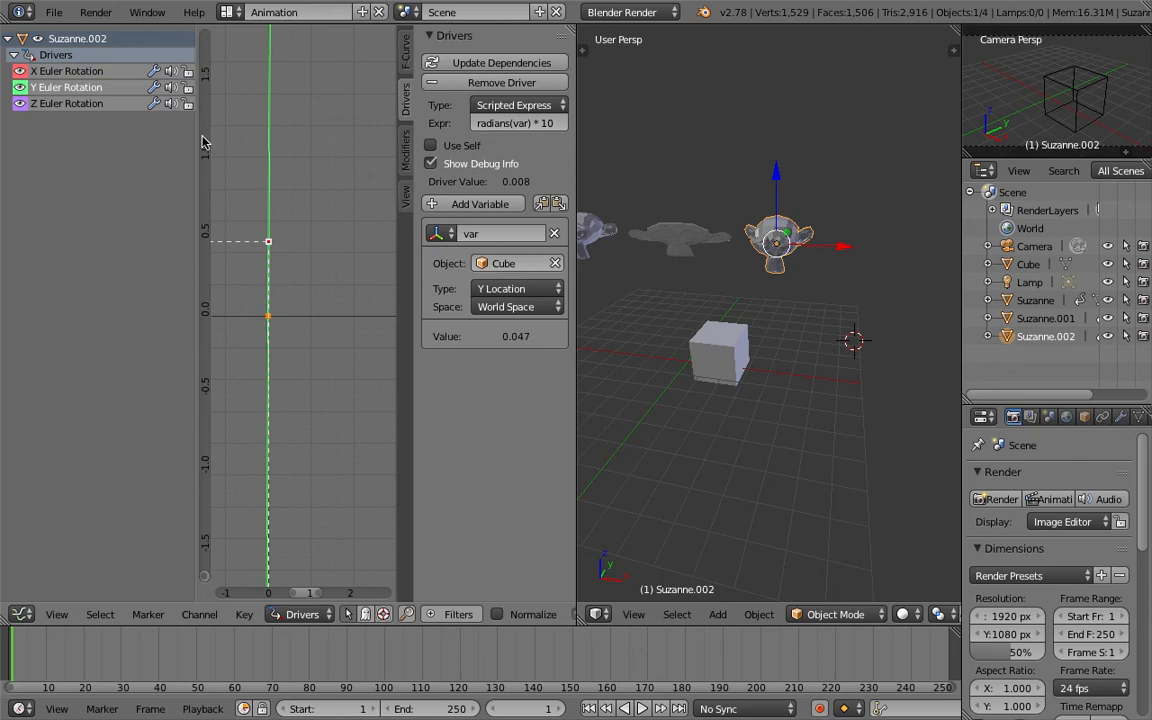
pyautogui.click(138, 103)
pyautogui.hotkey('ctrl', 'v')
# Move the cube along Z, Y and X in turn to test the amplified rotation, ending at about X -0.23, Y 0.18, Z 0.74
pyautogui.rightClick(733, 328)
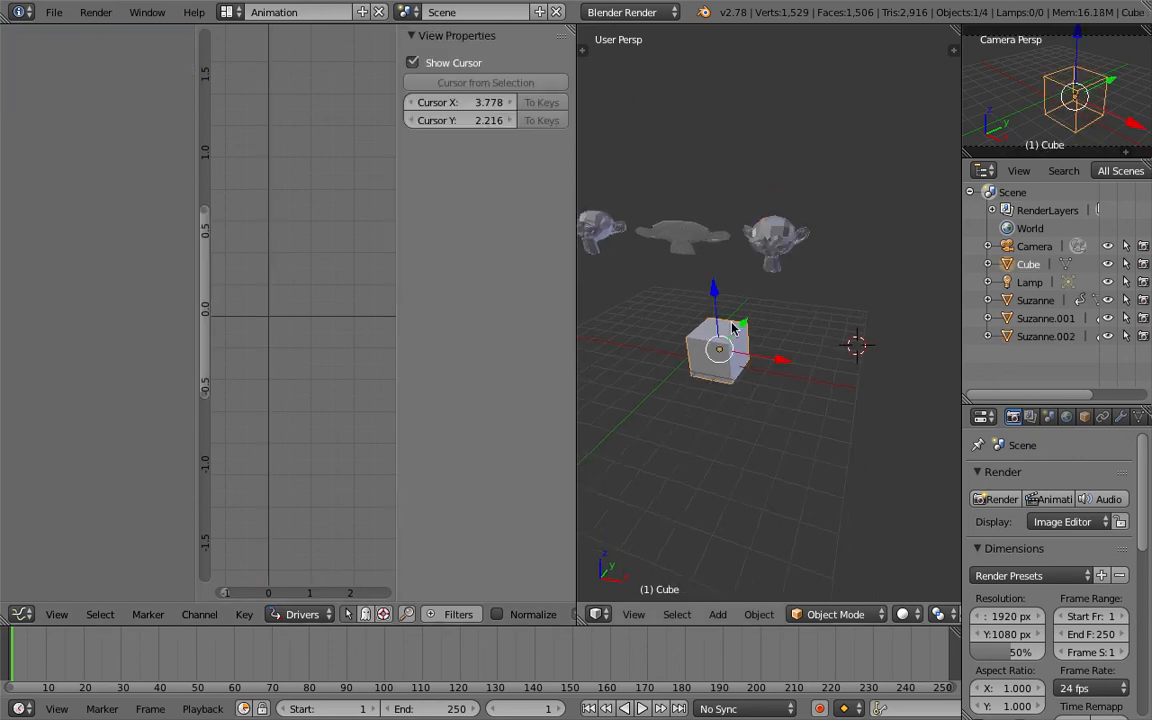
pyautogui.press('g')
pyautogui.press('z')
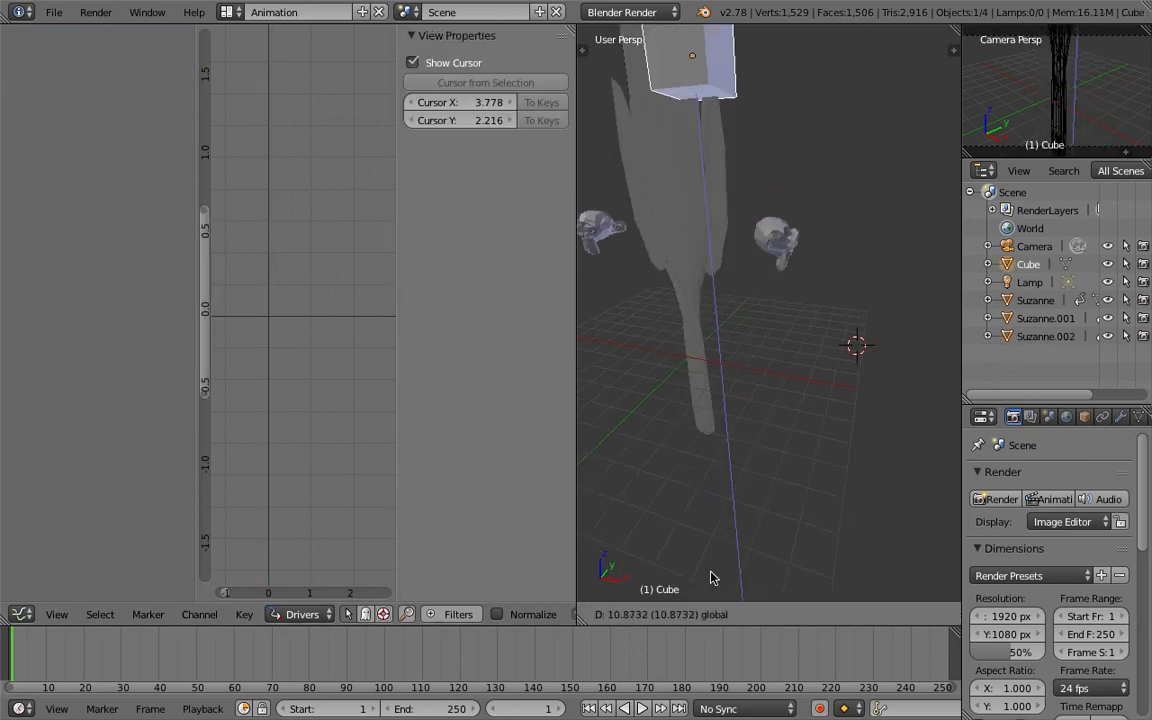
pyautogui.click(728, 388)
pyautogui.press('g')
pyautogui.press('y')
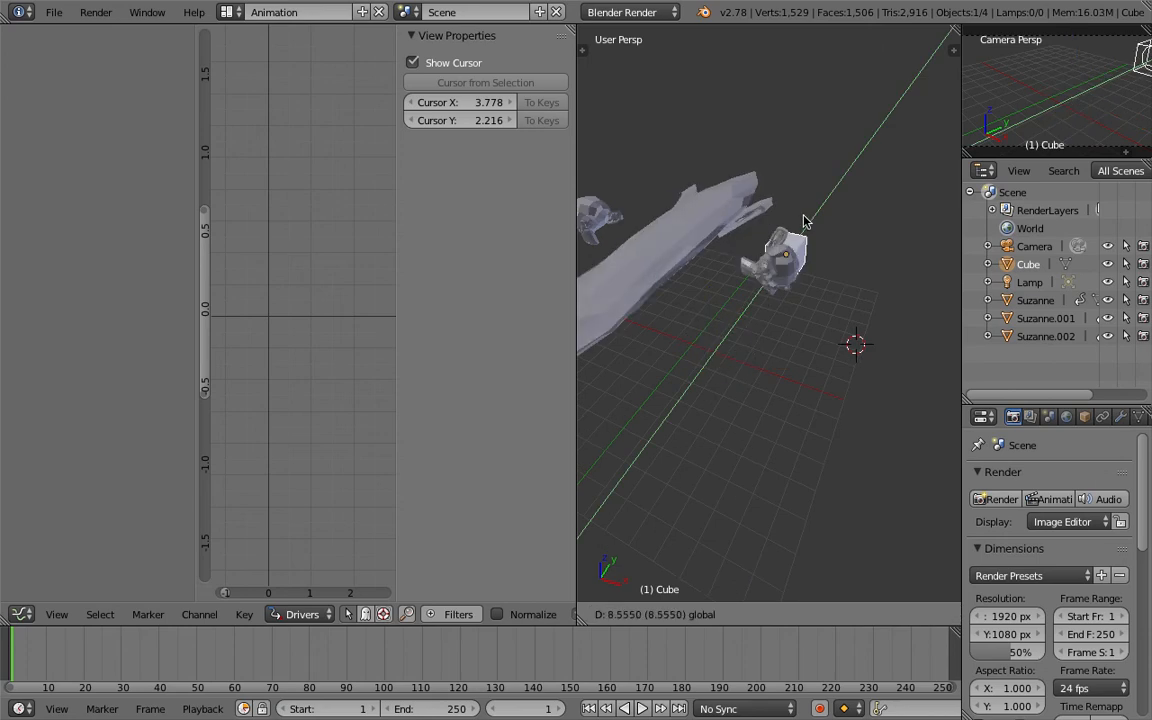
pyautogui.click(780, 358)
pyautogui.press('g')
pyautogui.press('x')
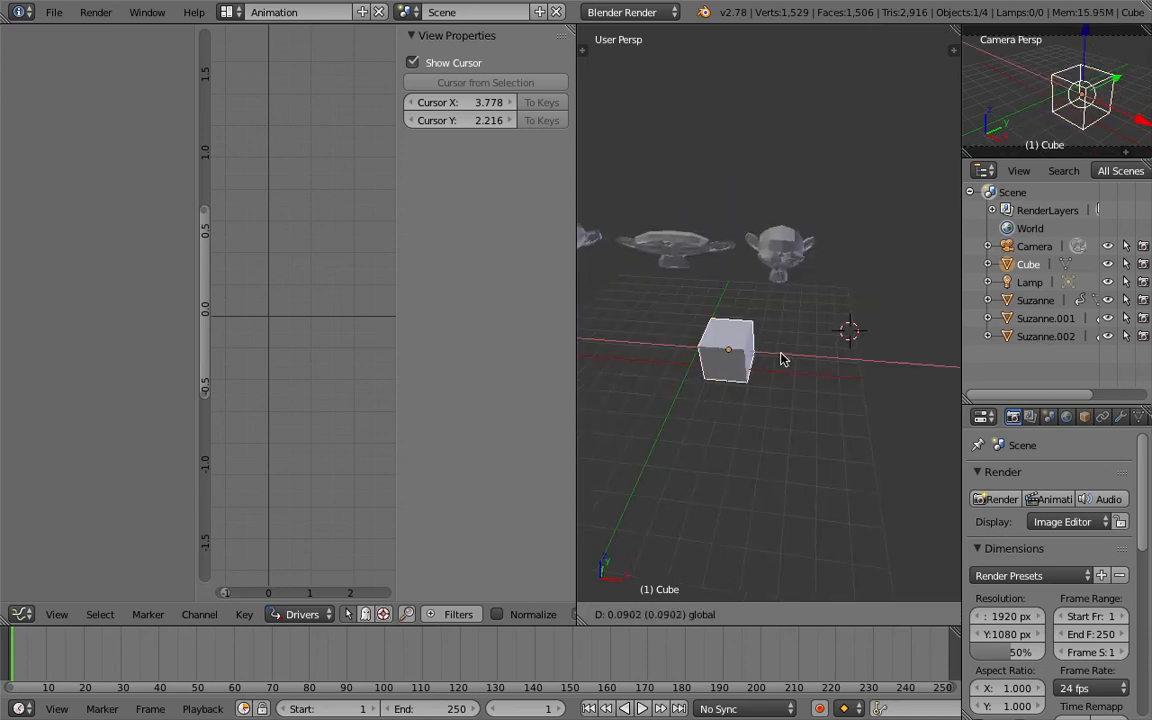
pyautogui.click(712, 307)
pyautogui.moveTo(711, 302)
pyautogui.mouseDown()
pyautogui.moveTo(701, 356)
pyautogui.moveTo(708, 308)
pyautogui.mouseUp()
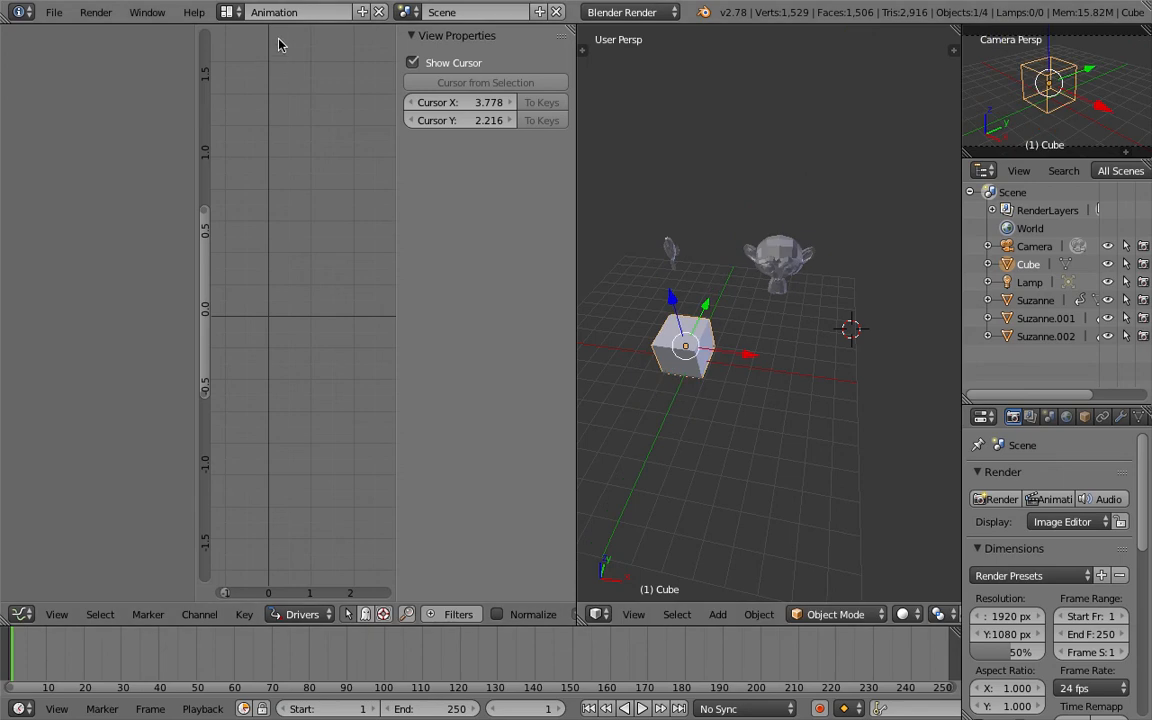
# Return to the Default layout and move the cube around on all axes, ending at about X 0.54, Y 1.15, Z 1.26
pyautogui.click(229, 12)
pyautogui.click(236, 88)
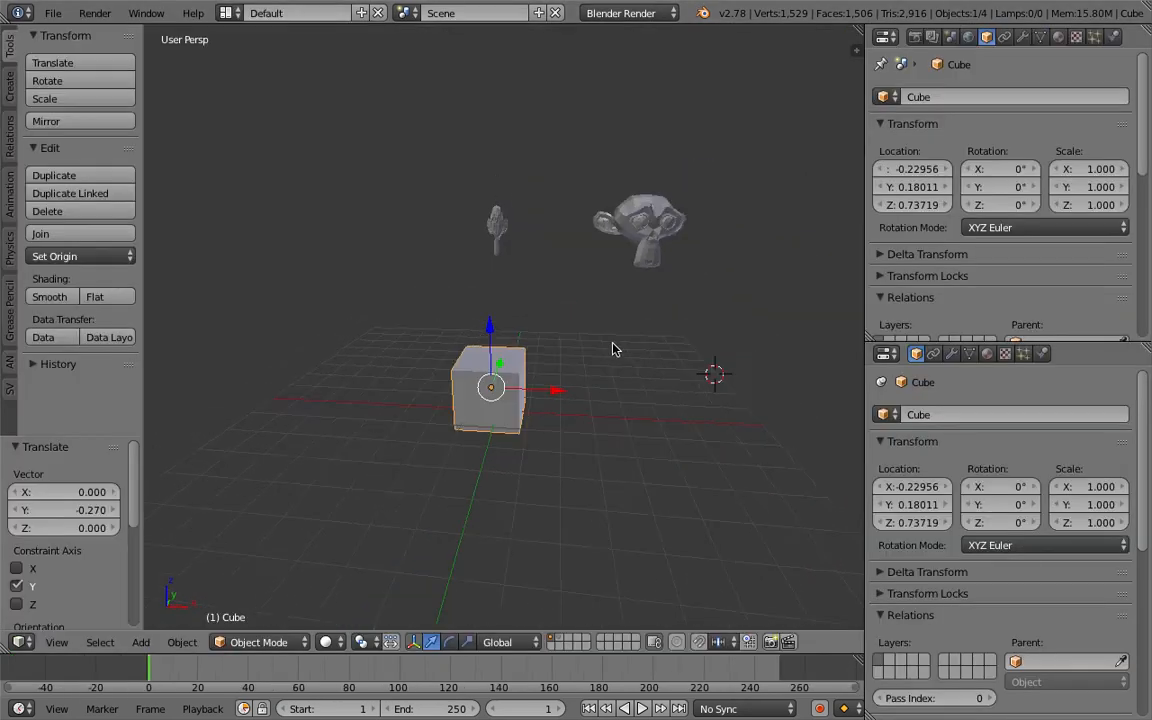
pyautogui.moveTo(613, 349); pyautogui.dragTo(550, 374, button='middle')
pyautogui.moveTo(550, 374)
pyautogui.mouseDown()
pyautogui.moveTo(560, 386)
pyautogui.moveTo(674, 380)
pyautogui.moveTo(555, 373)
pyautogui.mouseUp()
pyautogui.moveTo(480, 304); pyautogui.dragTo(530, 345, button='middle')
pyautogui.moveTo(537, 352)
pyautogui.mouseDown()
pyautogui.moveTo(655, 222)
pyautogui.moveTo(520, 365)
pyautogui.moveTo(538, 356)
pyautogui.mouseUp()
pyautogui.press('g')
pyautogui.click(513, 347)
pyautogui.moveTo(513, 347); pyautogui.dragTo(541, 402, button='middle')
pyautogui.moveTo(525, 317); pyautogui.dragTo(502, 352)
pyautogui.moveTo(502, 352); pyautogui.dragTo(514, 460, button='middle')
pyautogui.press('g')
pyautogui.click(538, 289)
pyautogui.moveTo(515, 293); pyautogui.dragTo(519, 250)
pyautogui.moveTo(513, 352); pyautogui.dragTo(691, 421, button='middle')
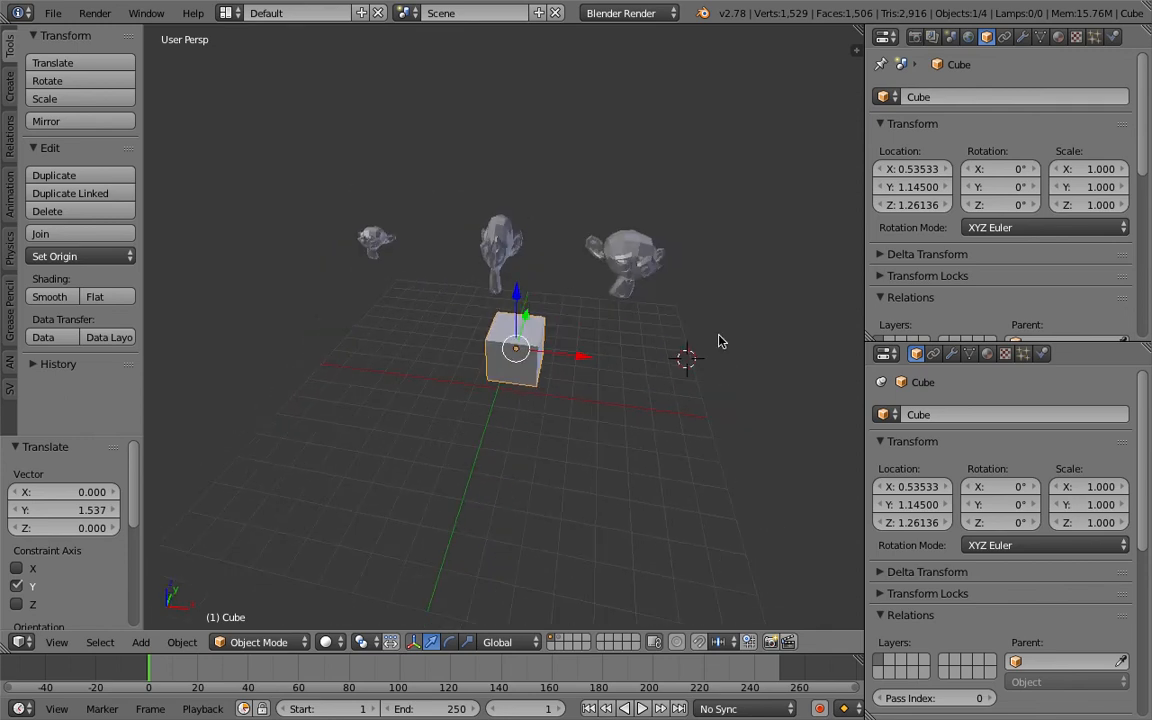
# Select the three monkeys and the cube in turn to compare which properties are driven
pyautogui.rightClick(622, 258)
pyautogui.rightClick(500, 255)
pyautogui.rightClick(373, 244)
pyautogui.rightClick(525, 332)
pyautogui.scroll(2, 527, 322)
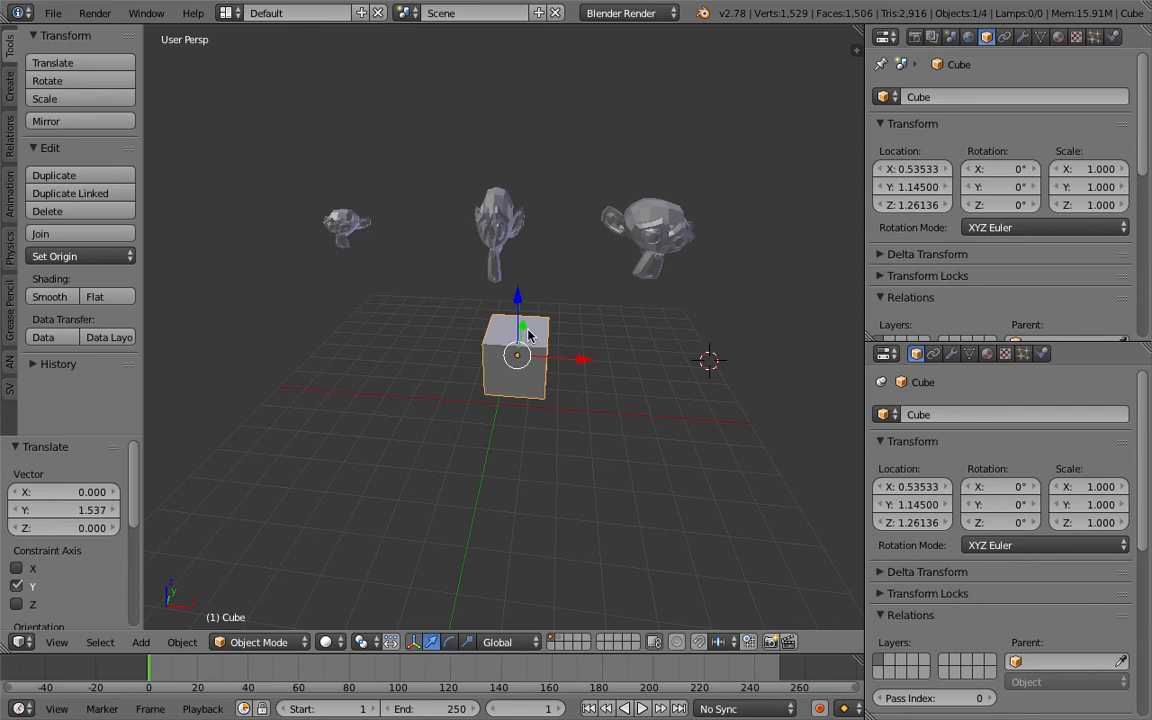
pyautogui.rightClick(598, 268)
pyautogui.rightClick(333, 247)
pyautogui.rightClick(490, 258)
pyautogui.rightClick(578, 262)
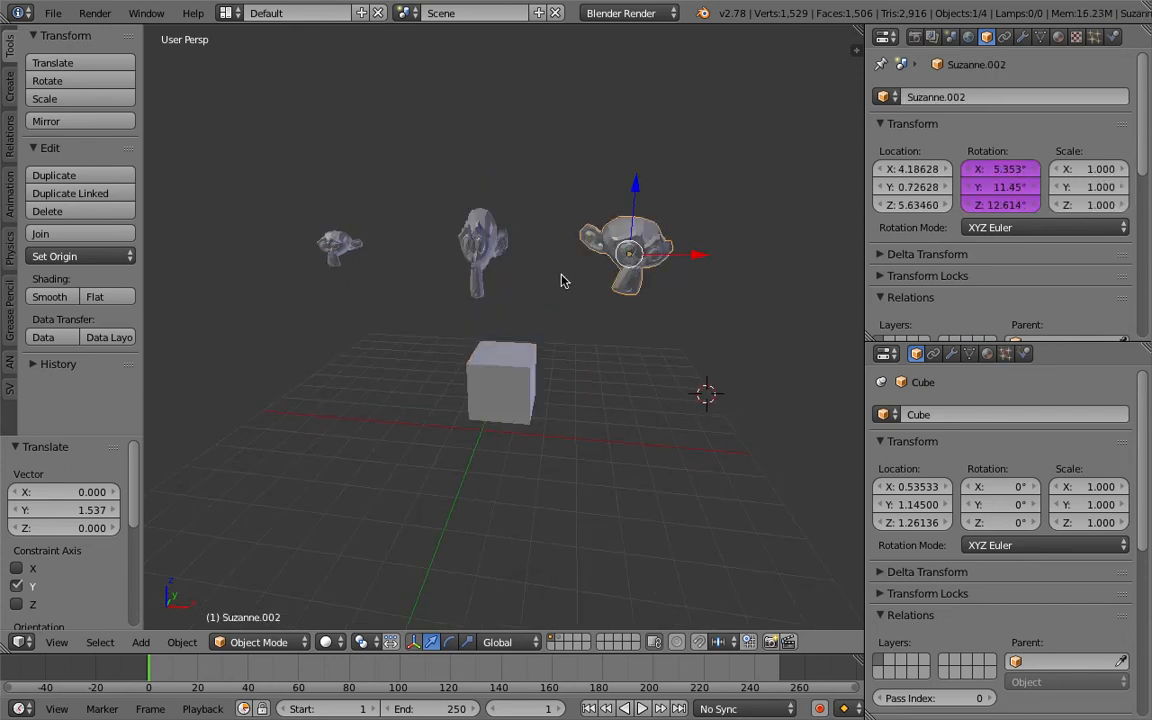
# Move the cube freely to about X 0.62, Y 0.80, Z 0.24 to test all three monkeys' drivers together
pyautogui.scroll(-1, 518, 348)
pyautogui.rightClick(512, 368)
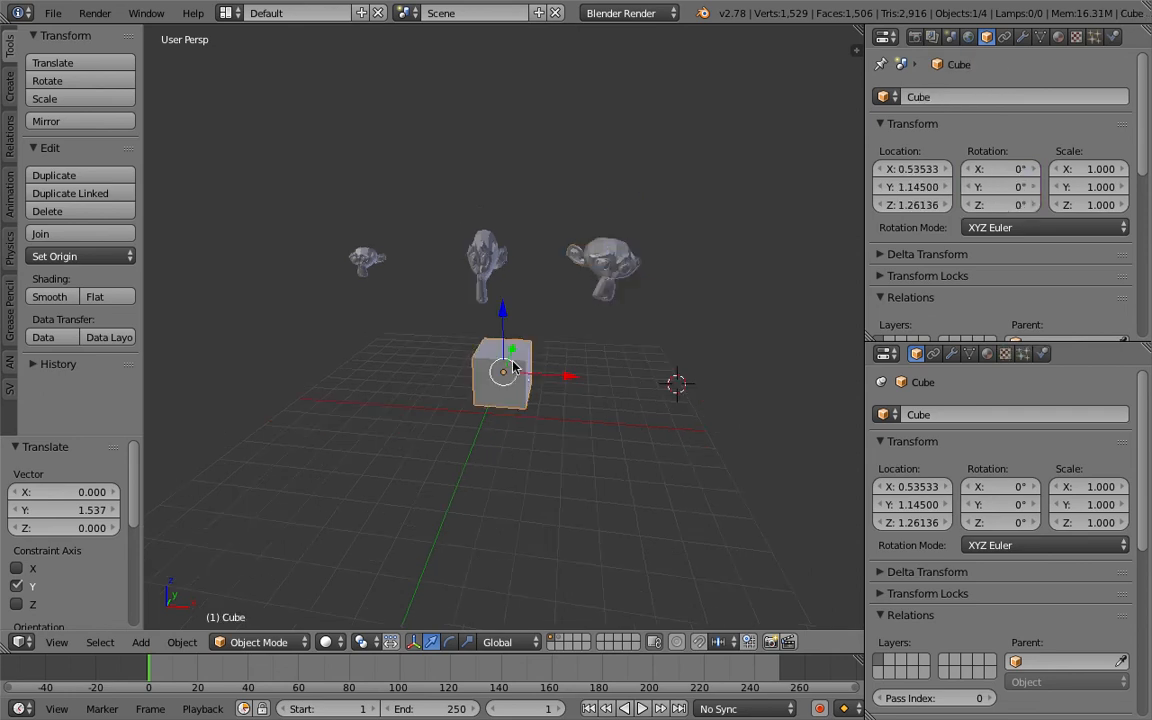
pyautogui.press('g')
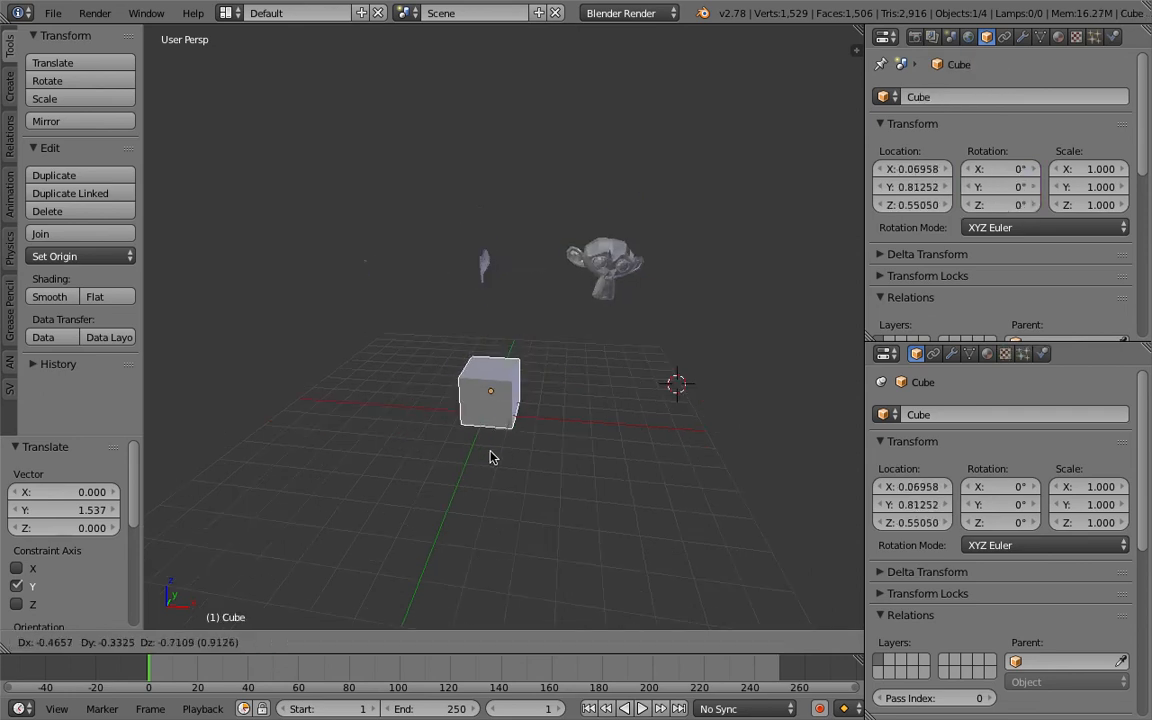
pyautogui.click(504, 465)
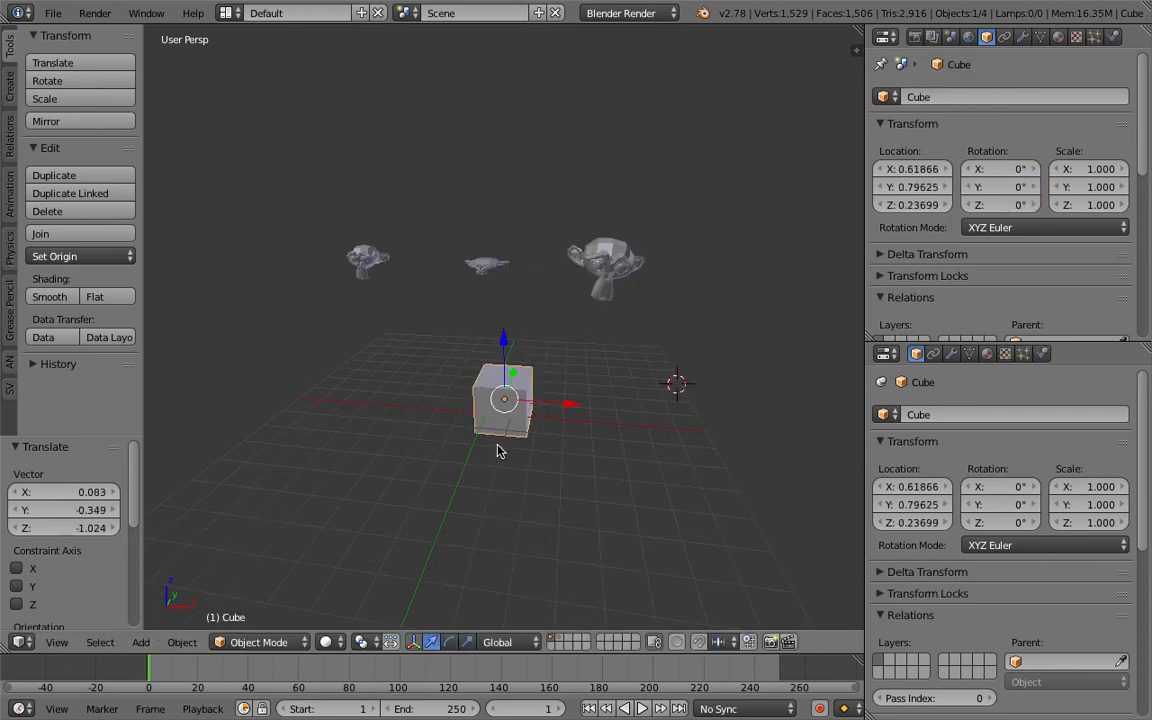
# Start a new file from the startup scene and select its lamp
pyautogui.click(55, 13)
pyautogui.click(65, 33)
pyautogui.click(83, 48)
pyautogui.moveTo(505, 360); pyautogui.dragTo(630, 380, button='middle')
pyautogui.rightClick(765, 148)
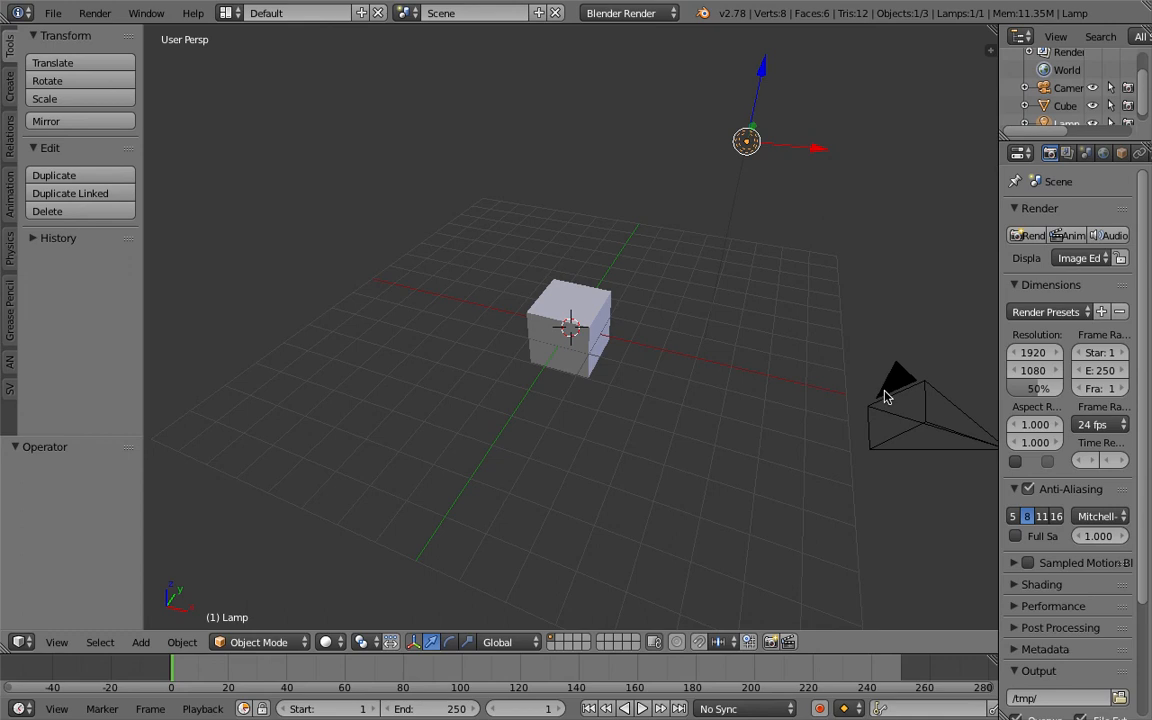
# Add the camera to the selection and move both camera and lamp to layer 2
pyautogui.keyDown('shift'); pyautogui.rightClick(885, 392); pyautogui.keyUp('shift')
pyautogui.press('m')
pyautogui.press('2')
pyautogui.click(692, 317)
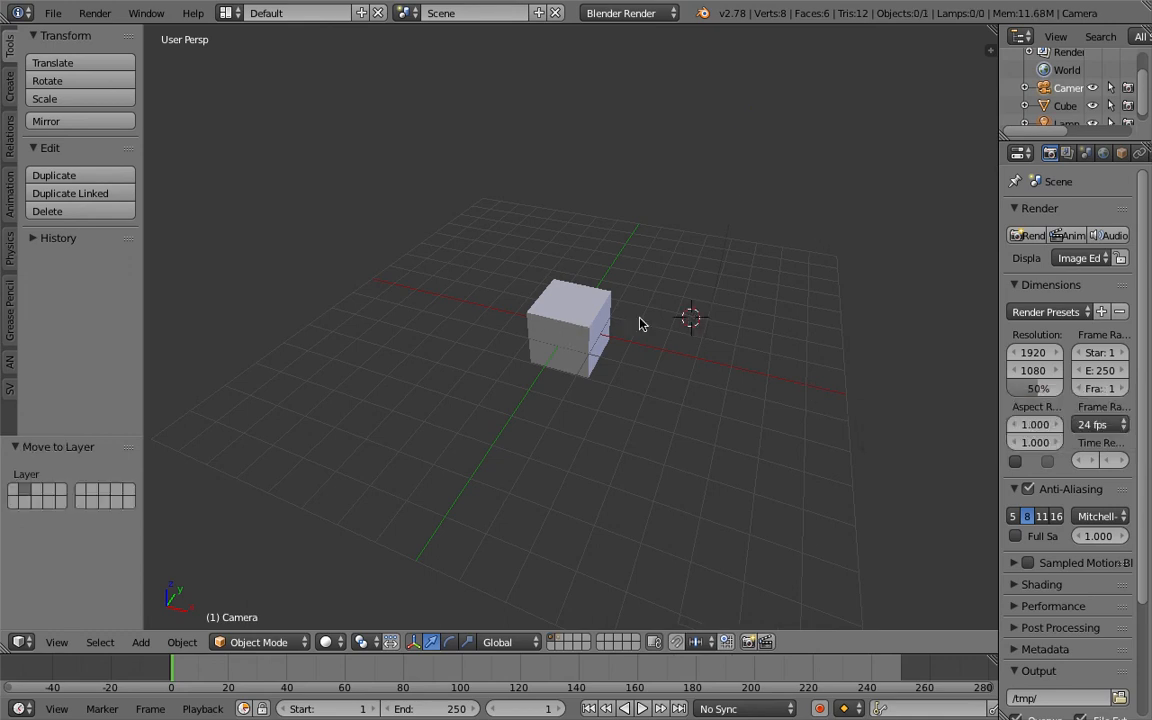
# Select the cube and flatten its mesh in Edit Mode by scaling it to 0.2 along Z
pyautogui.rightClick(568, 320)
pyautogui.moveTo(568, 320); pyautogui.dragTo(568, 305, button='middle')
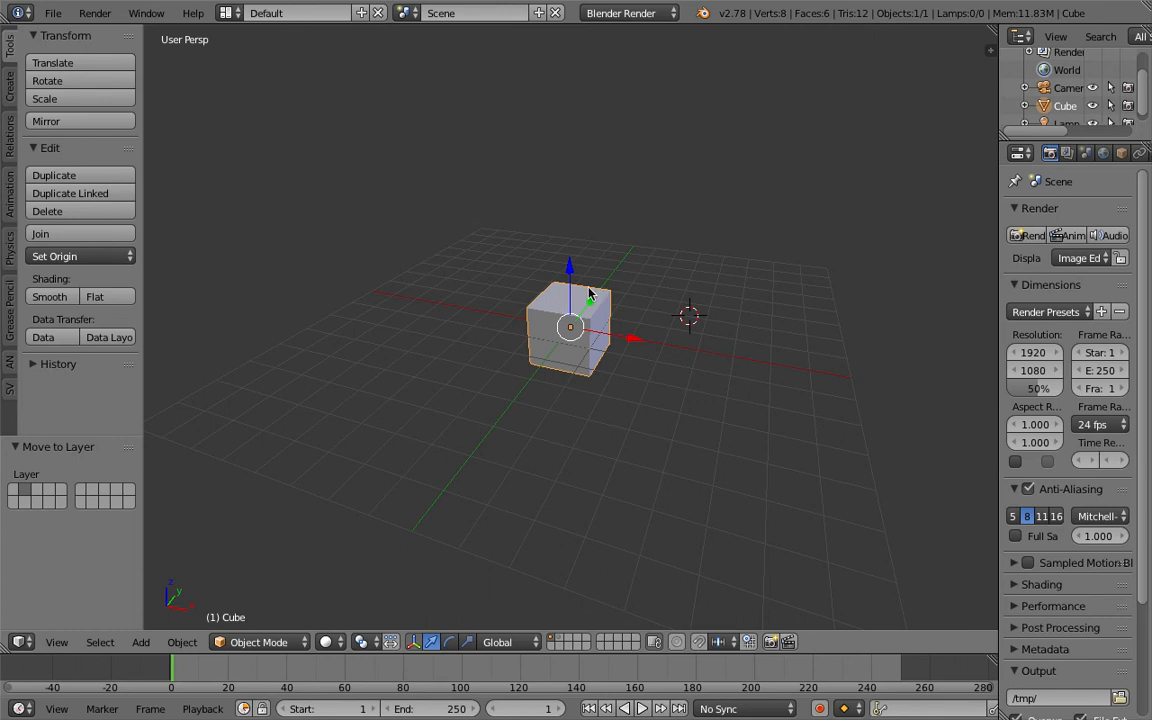
pyautogui.scroll(1, 592, 293)
pyautogui.scroll(1, 603, 295)
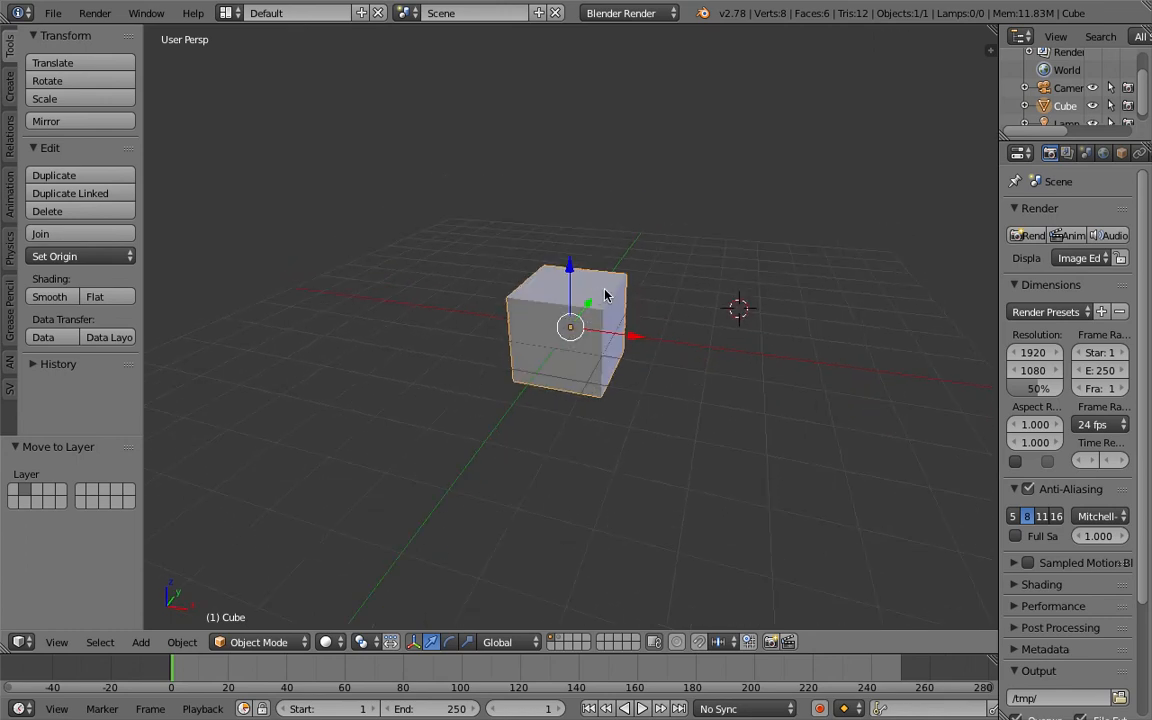
pyautogui.press('Tab')
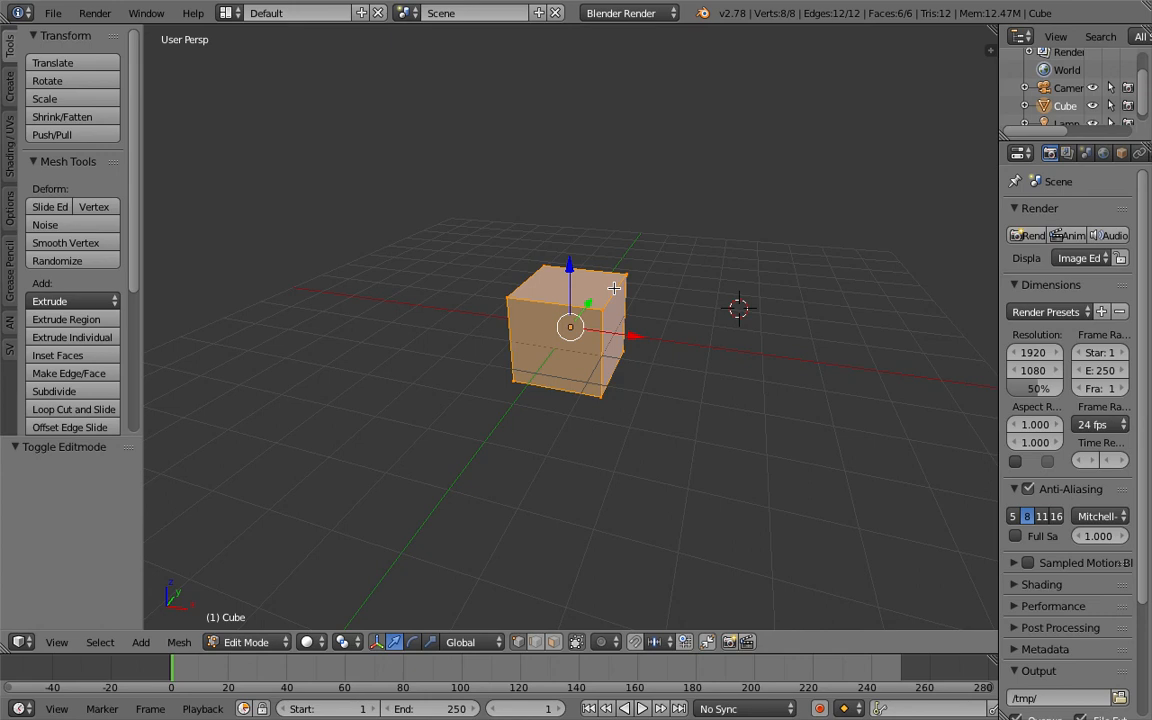
pyautogui.press('s')
pyautogui.press('z')
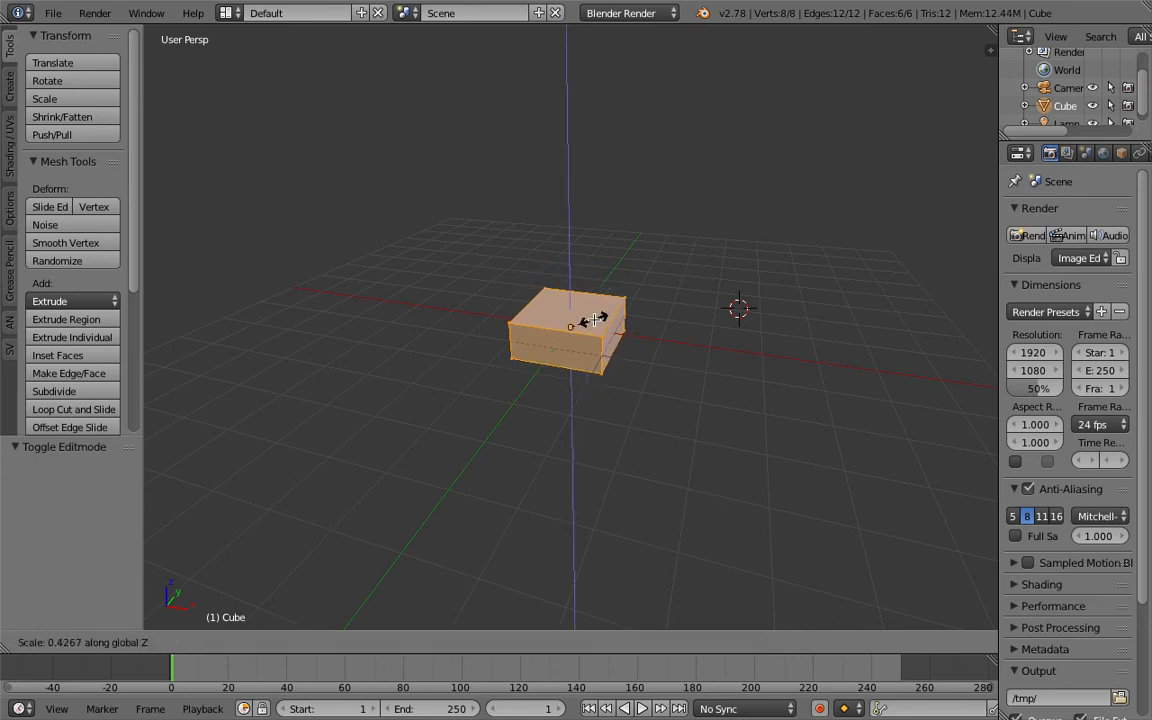
pyautogui.click(580, 332)
# Stretch the flattened mesh along X to a length of about 3.5 units
pyautogui.moveTo(580, 332); pyautogui.dragTo(427, 319, button='middle')
pyautogui.press('s')
pyautogui.press('x')
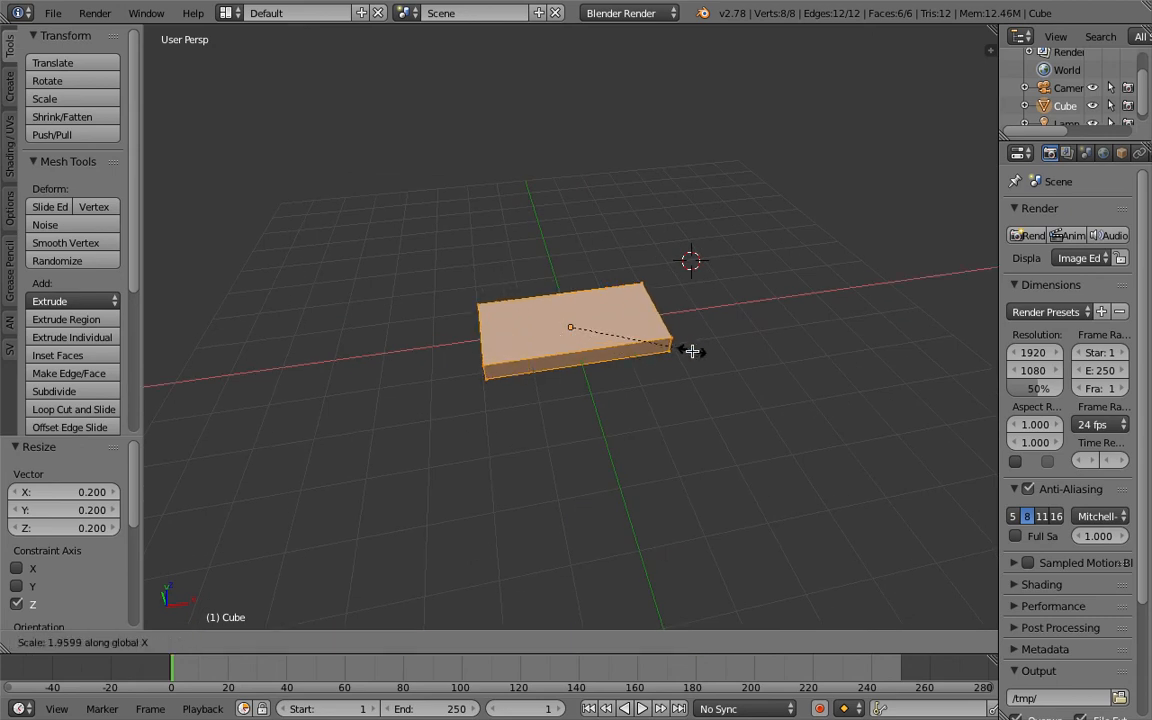
pyautogui.click(679, 350)
# Move the mesh along negative X until the origin sits at its end, and return to Object Mode
pyautogui.moveTo(679, 350); pyautogui.dragTo(650, 366, button='middle')
pyautogui.moveTo(641, 329); pyautogui.dragTo(567, 324)
pyautogui.press('Tab')
# Try moving the slab along X in Object Mode, and undo the move
pyautogui.moveTo(602, 327); pyautogui.dragTo(614, 366, button='middle')
pyautogui.scroll(3, 594, 320)
pyautogui.moveTo(645, 381); pyautogui.dragTo(603, 364)
pyautogui.hotkey('ctrl', 'z')
pyautogui.moveTo(628, 370); pyautogui.dragTo(599, 347, button='middle')
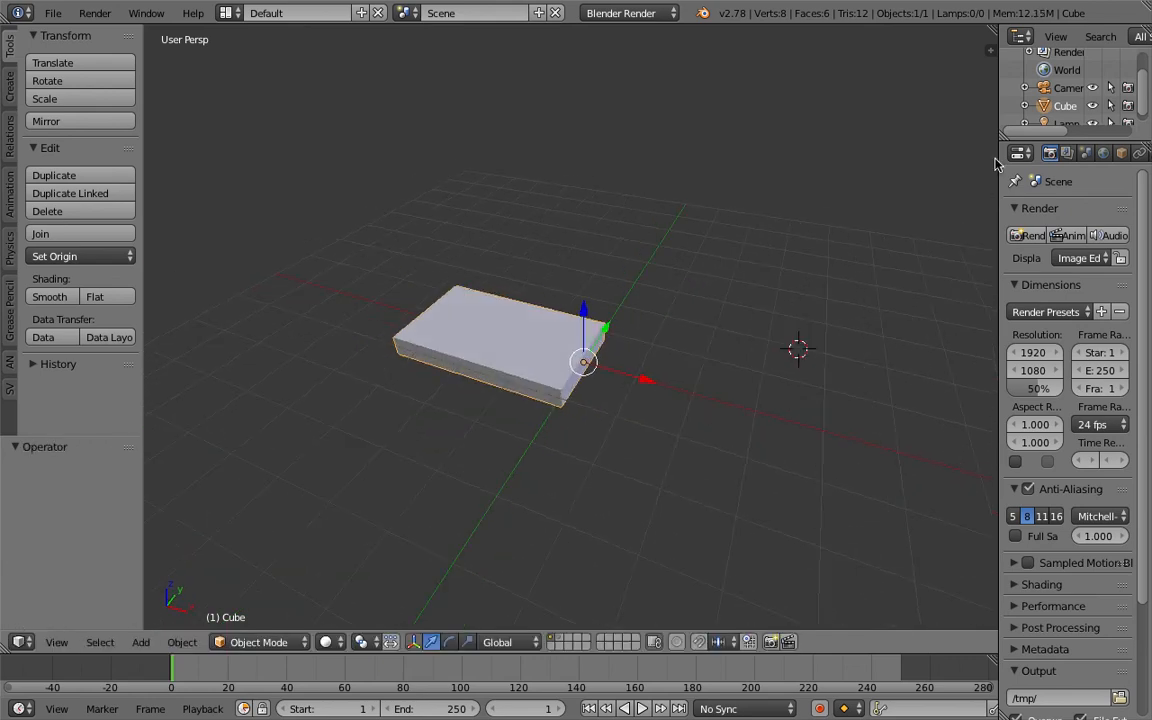
# Show the slab's transform properties, try changing its rotation values, and undo the changes
pyautogui.press('n')
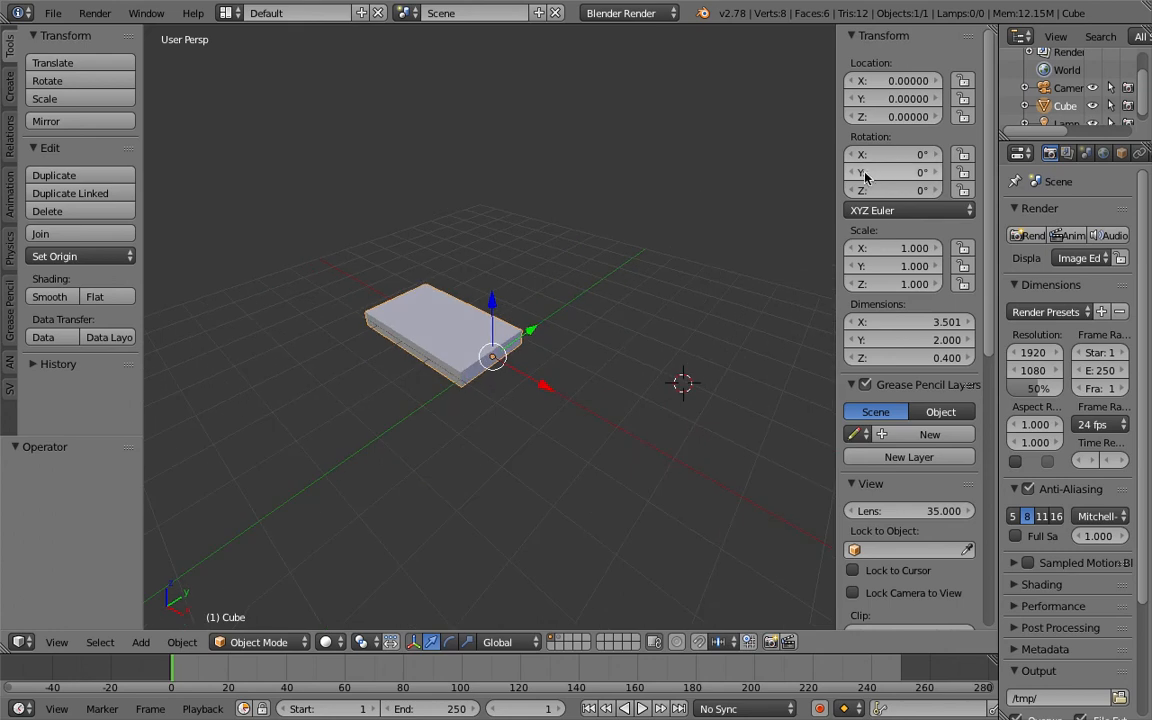
pyautogui.moveTo(900, 189); pyautogui.dragTo(918, 172)
pyautogui.hotkey('ctrl', 'z')
pyautogui.hotkey('ctrl', 'z')
# Move the slab along the X axis to about X -2.928
pyautogui.moveTo(447, 343); pyautogui.dragTo(488, 369, button='middle')
pyautogui.moveTo(558, 393); pyautogui.dragTo(457, 338)
pyautogui.moveTo(457, 338); pyautogui.dragTo(448, 364, button='middle')
pyautogui.moveTo(503, 304); pyautogui.dragTo(485, 262, button='middle')
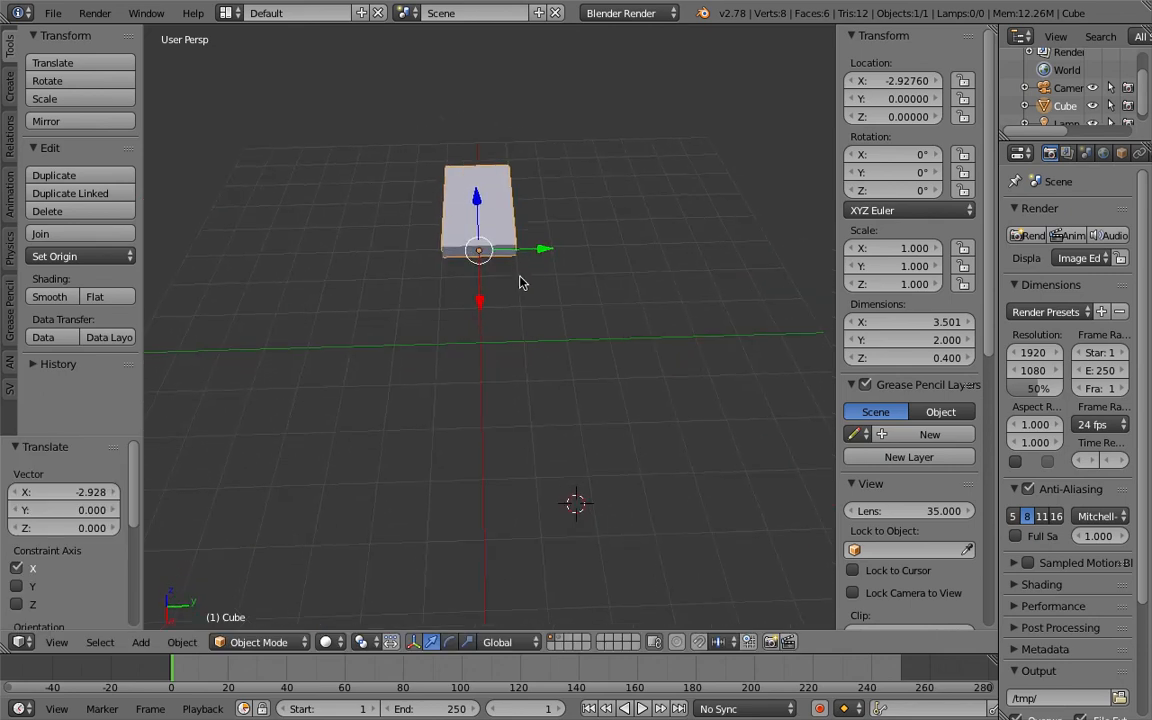
pyautogui.moveTo(494, 371); pyautogui.dragTo(481, 275, button='middle')
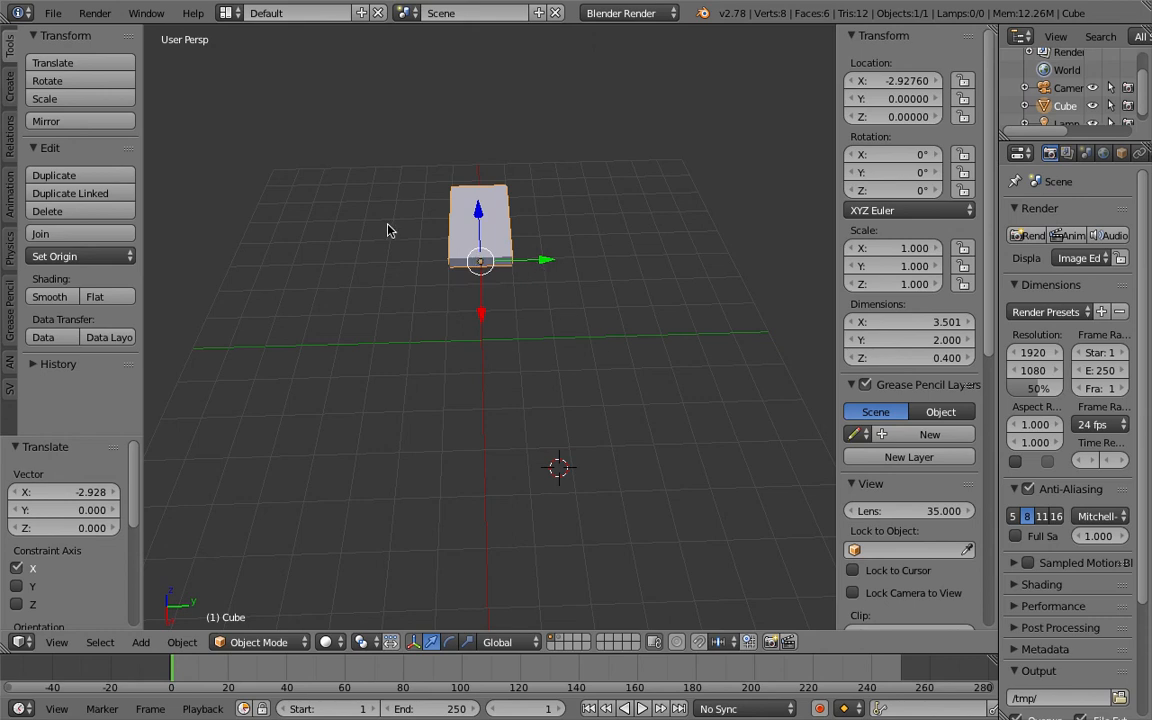
pyautogui.moveTo(380, 272); pyautogui.dragTo(494, 246, button='middle')
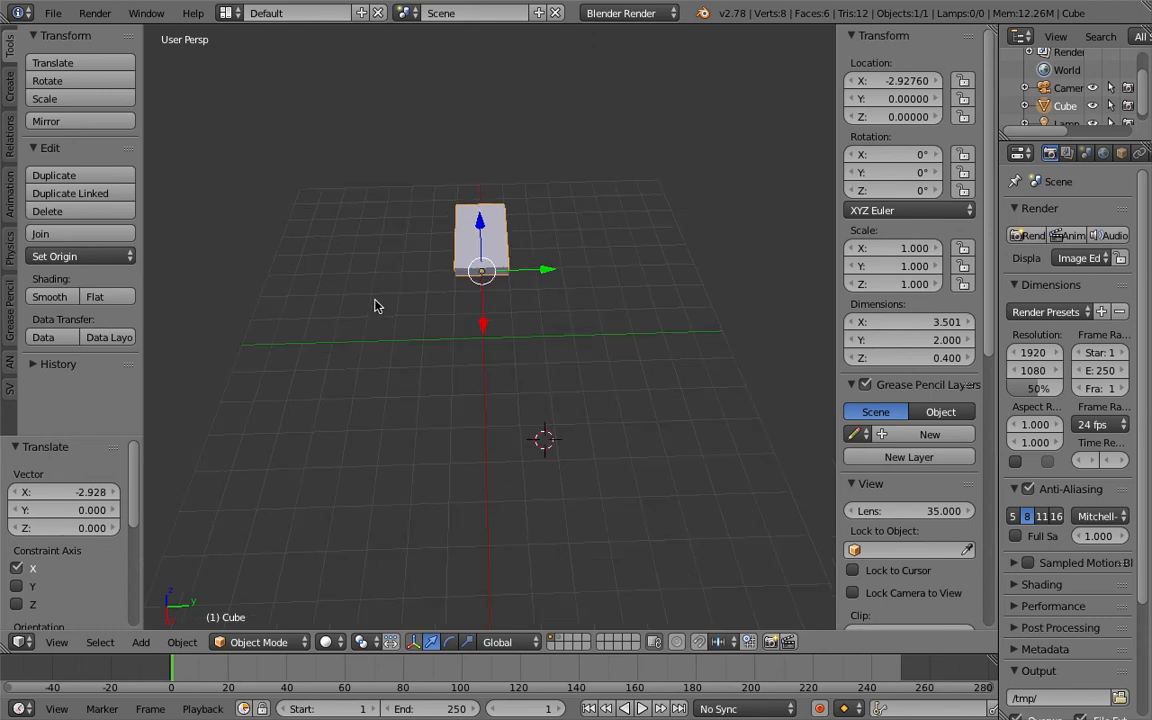
pyautogui.moveTo(543, 283); pyautogui.dragTo(432, 306, button='middle')
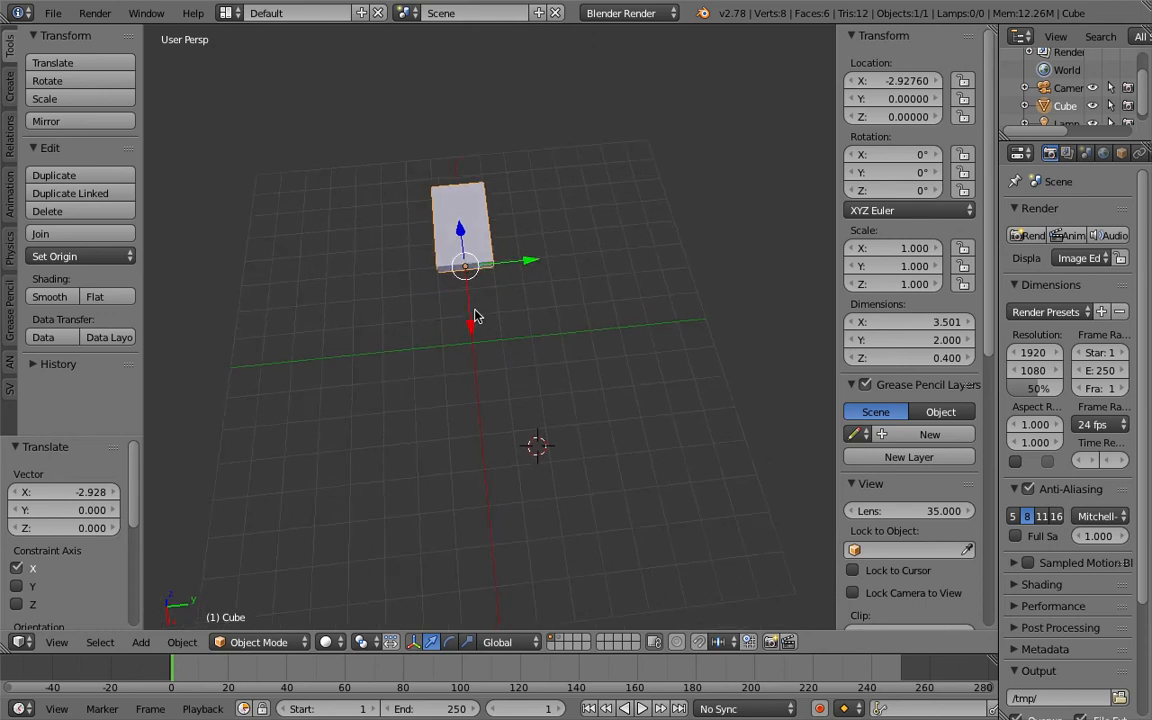
# Sketch a ring of radial Grease Pencil strokes beside the slab, and remove the sketch's layer
pyautogui.moveTo(625, 268); pyautogui.dragTo(545, 193, button='middle')
pyautogui.moveTo(544, 189)
pyautogui.mouseDown()
pyautogui.moveTo(549, 236)
pyautogui.moveTo(598, 218)
pyautogui.mouseUp()
pyautogui.moveTo(562, 260)
pyautogui.mouseDown()
pyautogui.moveTo(608, 283)
pyautogui.moveTo(553, 332)
pyautogui.moveTo(506, 296)
pyautogui.mouseUp()
pyautogui.moveTo(530, 254)
pyautogui.mouseDown()
pyautogui.moveTo(446, 254)
pyautogui.moveTo(502, 195)
pyautogui.mouseUp()
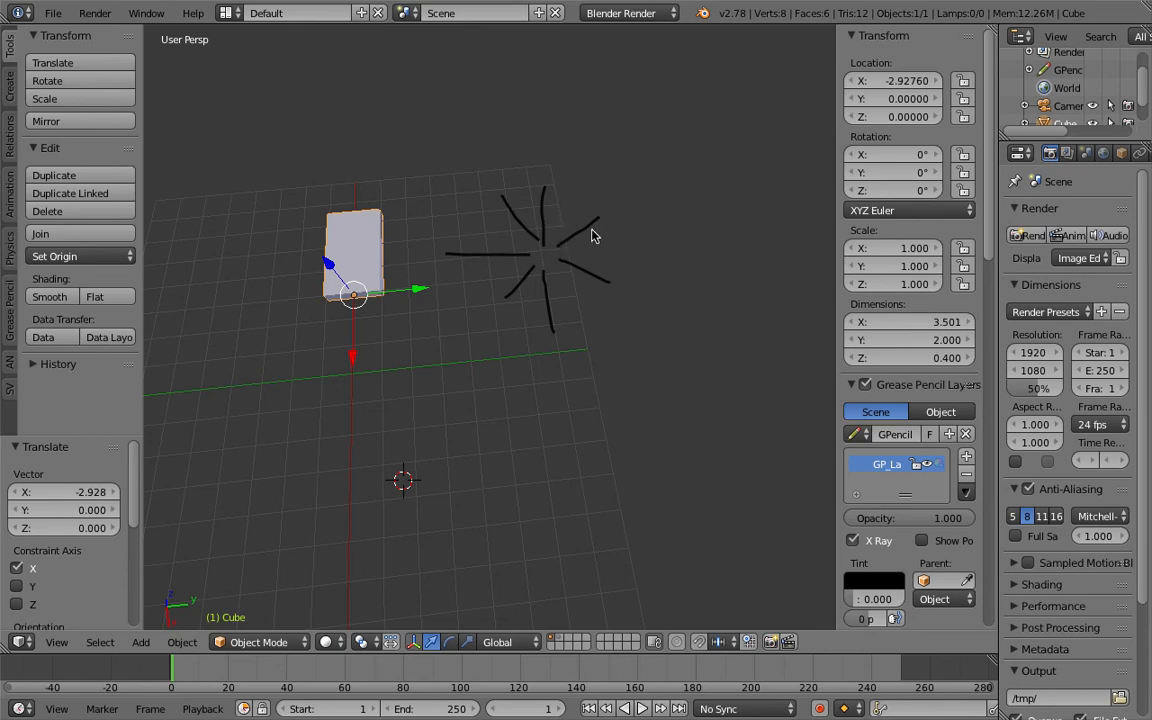
pyautogui.moveTo(688, 249)
pyautogui.mouseDown(button='middle')
pyautogui.moveTo(535, 242)
pyautogui.moveTo(568, 224)
pyautogui.moveTo(766, 265)
pyautogui.mouseUp(button='middle')
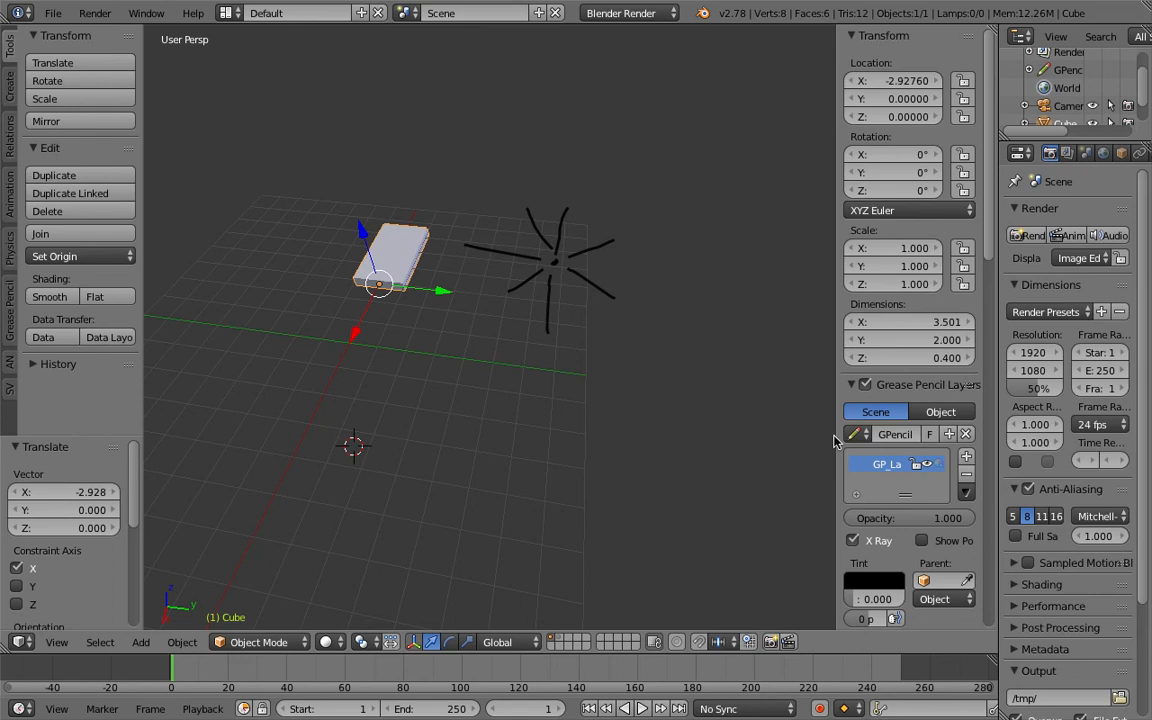
pyautogui.click(966, 474)
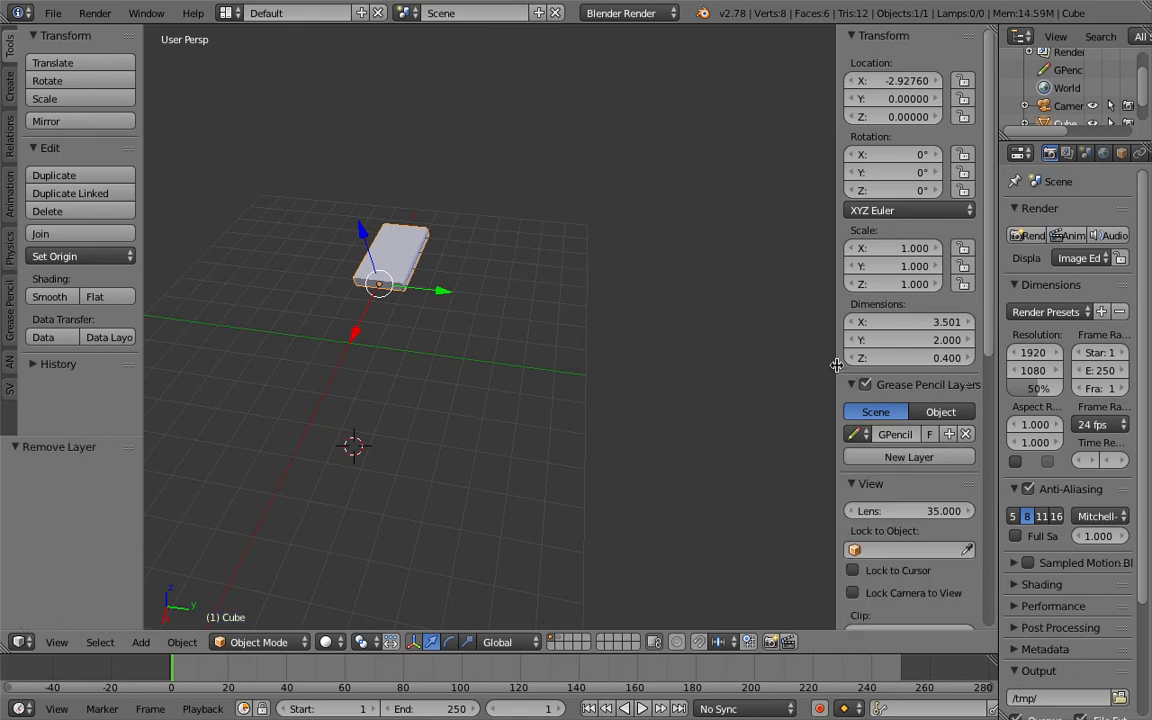
# Narrow the properties region slightly and place the 3D cursor at several spots beside the slab
pyautogui.moveTo(837, 366); pyautogui.dragTo(856, 364)
pyautogui.moveTo(402, 240); pyautogui.dragTo(538, 263, button='middle')
pyautogui.scroll(3, 474, 238)
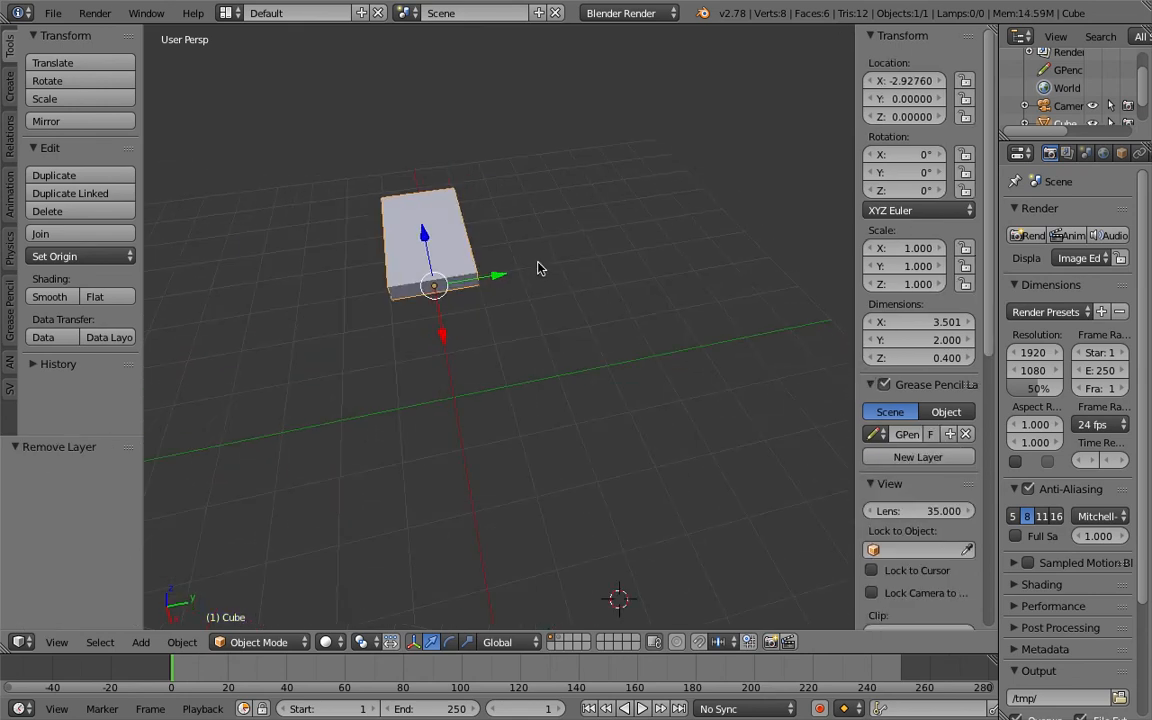
pyautogui.moveTo(422, 276); pyautogui.dragTo(413, 315, button='middle')
pyautogui.click(558, 309)
pyautogui.click(591, 393)
pyautogui.click(658, 314)
pyautogui.click(718, 377)
pyautogui.moveTo(696, 380); pyautogui.dragTo(456, 314, button='middle')
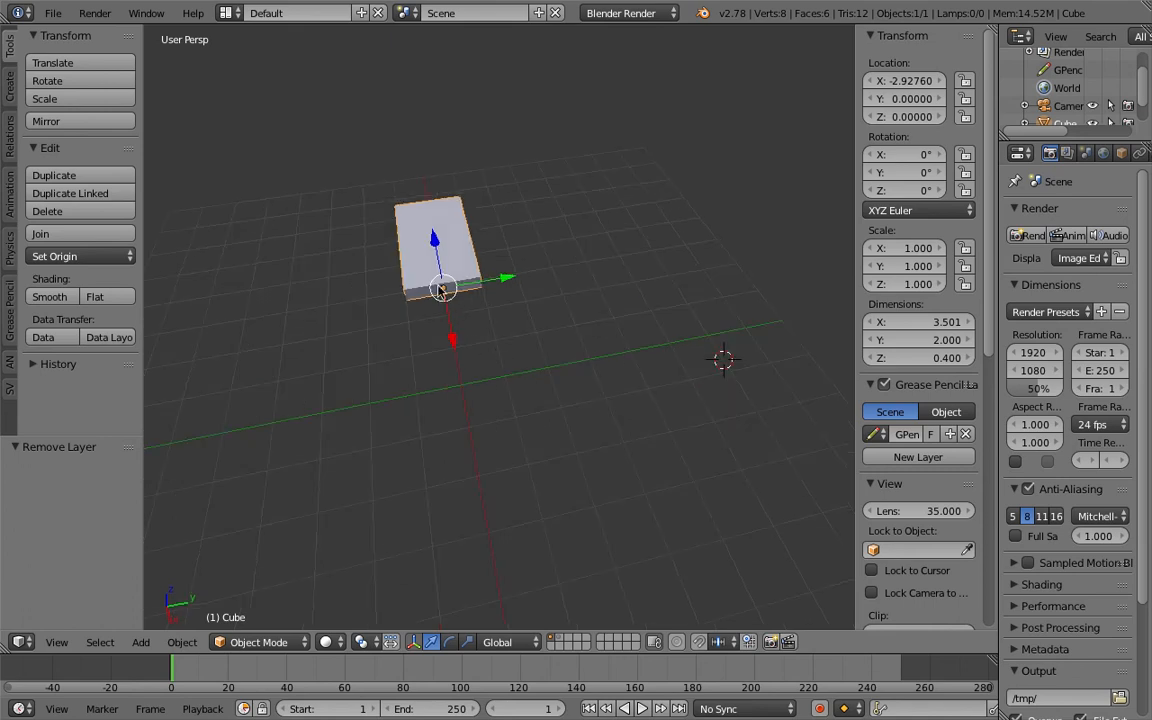
# Try rotating the slab freely around its own origin, and cancel the rotation
pyautogui.press('r')
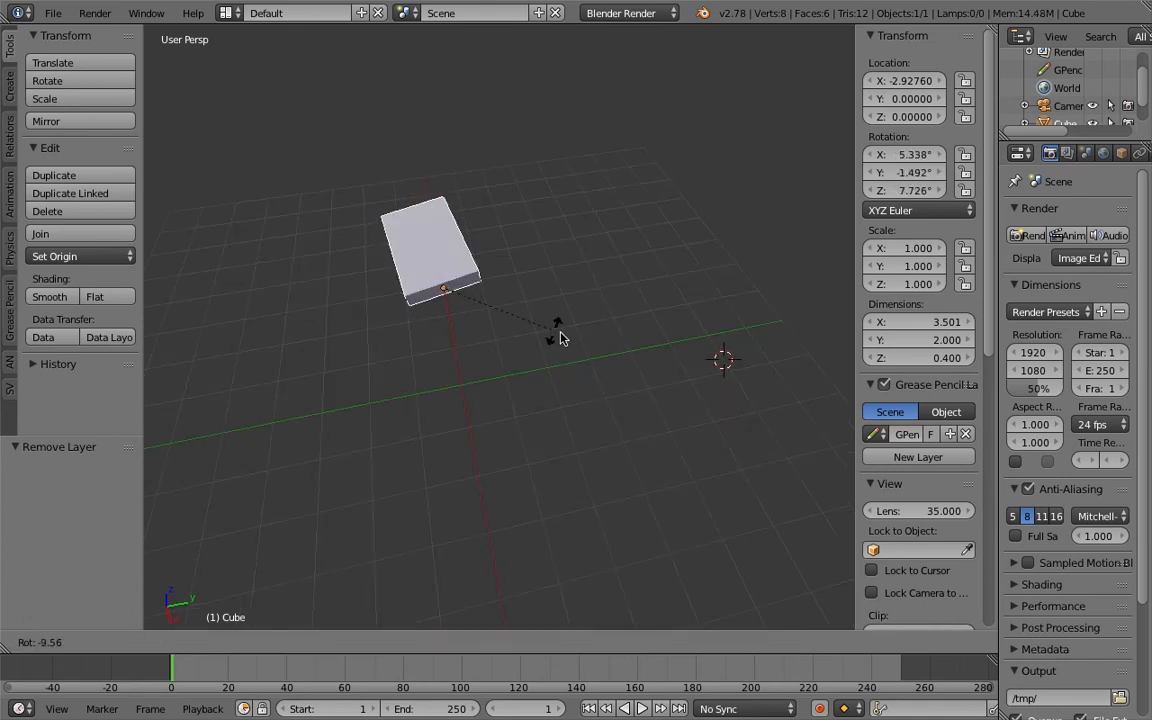
pyautogui.rightClick(510, 303)
pyautogui.moveTo(508, 303); pyautogui.dragTo(485, 327, button='middle')
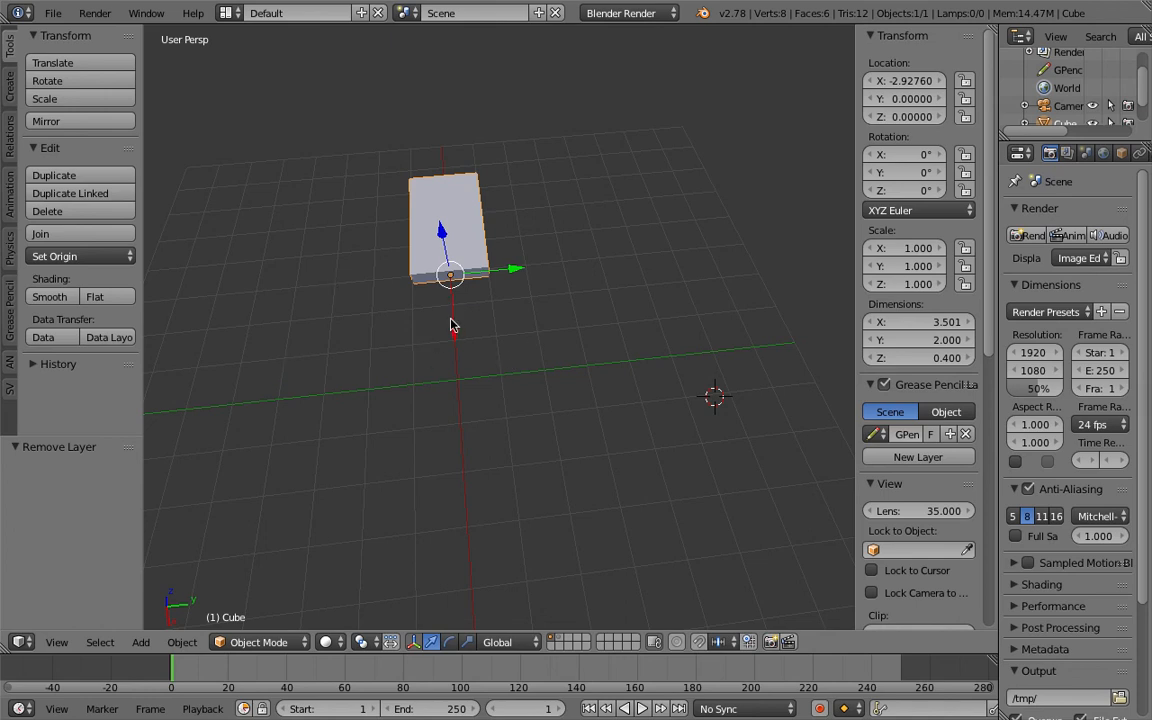
# Place the 3D cursor at a series of different spots in the empty area beside the slab
pyautogui.moveTo(458, 379)
pyautogui.mouseDown(button='middle')
pyautogui.moveTo(448, 366)
pyautogui.moveTo(462, 365)
pyautogui.mouseUp(button='middle')
pyautogui.click(712, 327)
pyautogui.click(681, 237)
pyautogui.click(697, 269)
pyautogui.click(687, 345)
pyautogui.click(653, 248)
pyautogui.click(658, 306)
pyautogui.click(725, 314)
pyautogui.click(668, 263)
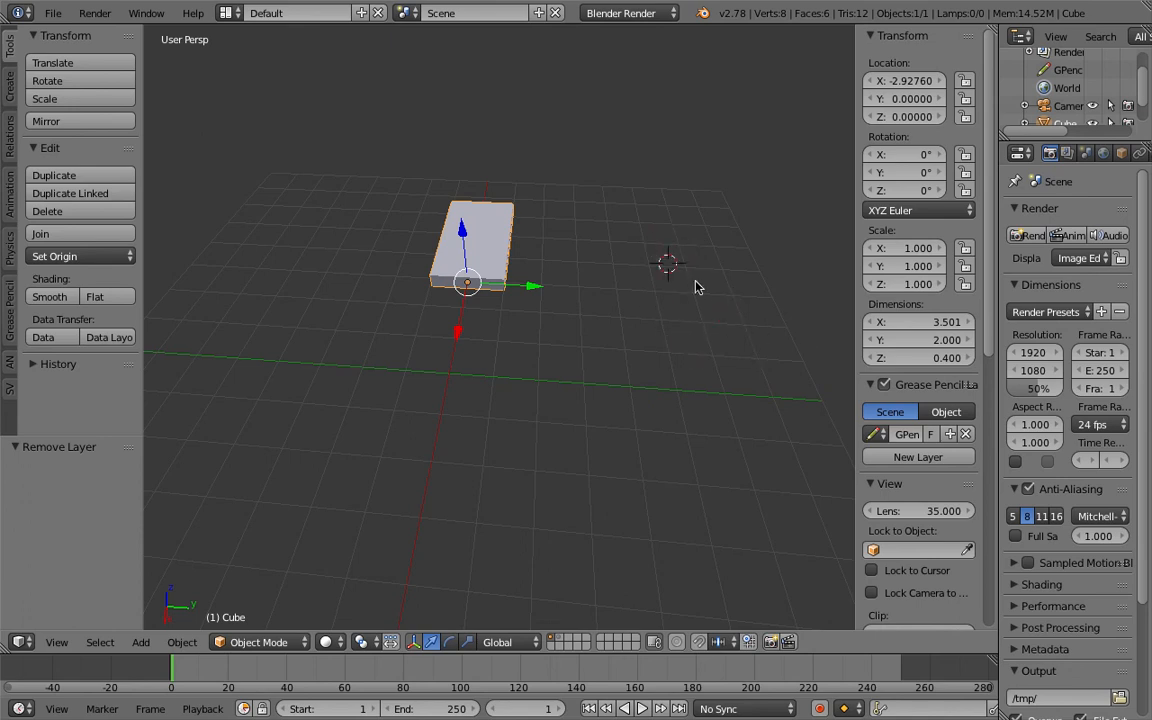
# Bring the 3D Cursor location values into view and reposition the cursor several times to compare its coordinates
pyautogui.scroll(-10, 926, 386)
pyautogui.click(676, 352)
pyautogui.click(611, 250)
pyautogui.click(722, 277)
pyautogui.click(665, 317)
pyautogui.click(613, 270)
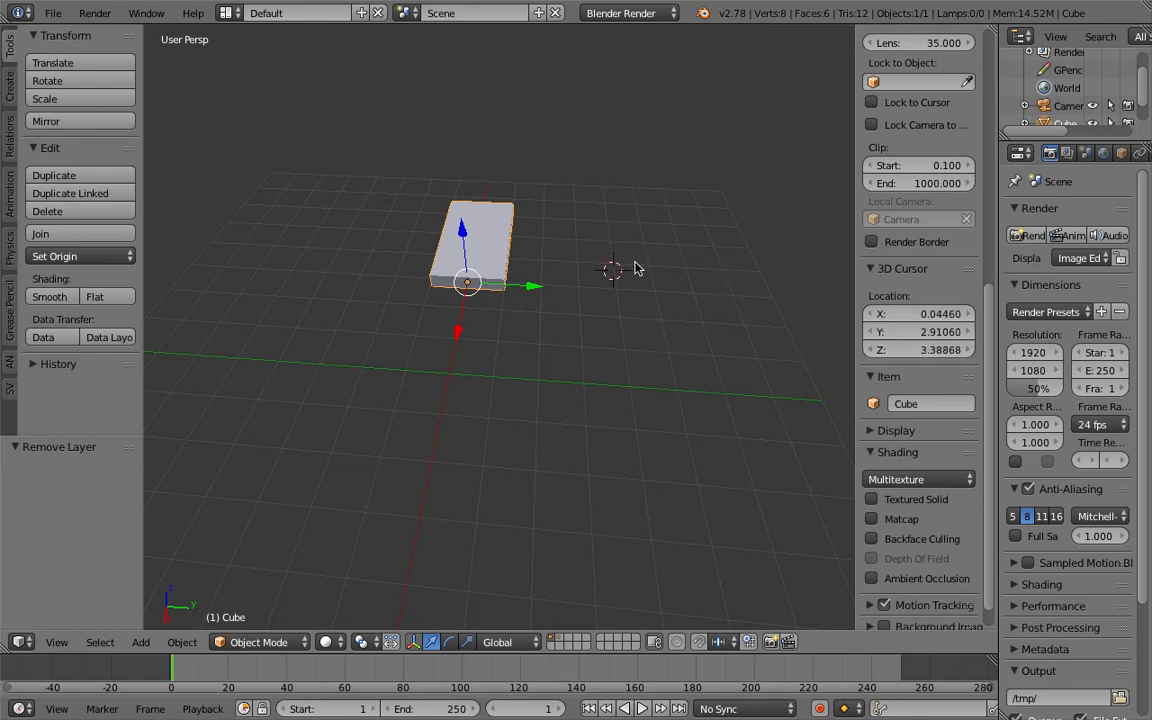
# Set the 3D cursor's X, Y and Z location to 0, displace the cursor, and set all three to 0 again
pyautogui.click(936, 316)
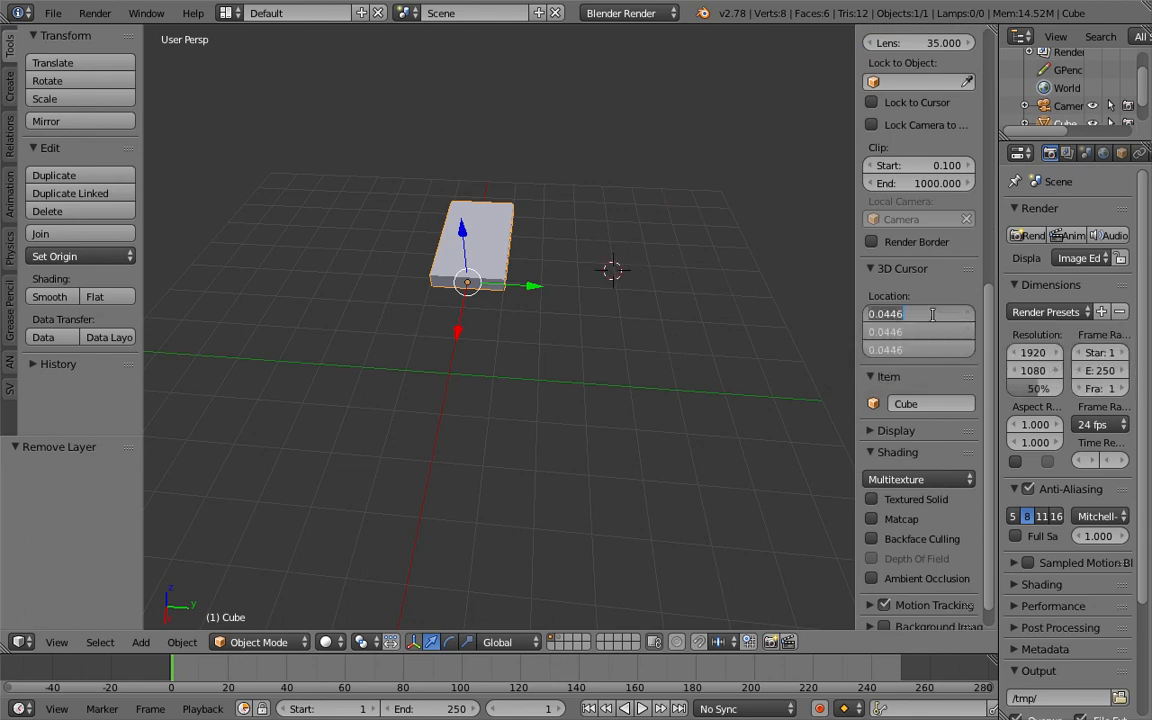
pyautogui.write('0')
pyautogui.press('Return')
pyautogui.click(639, 357)
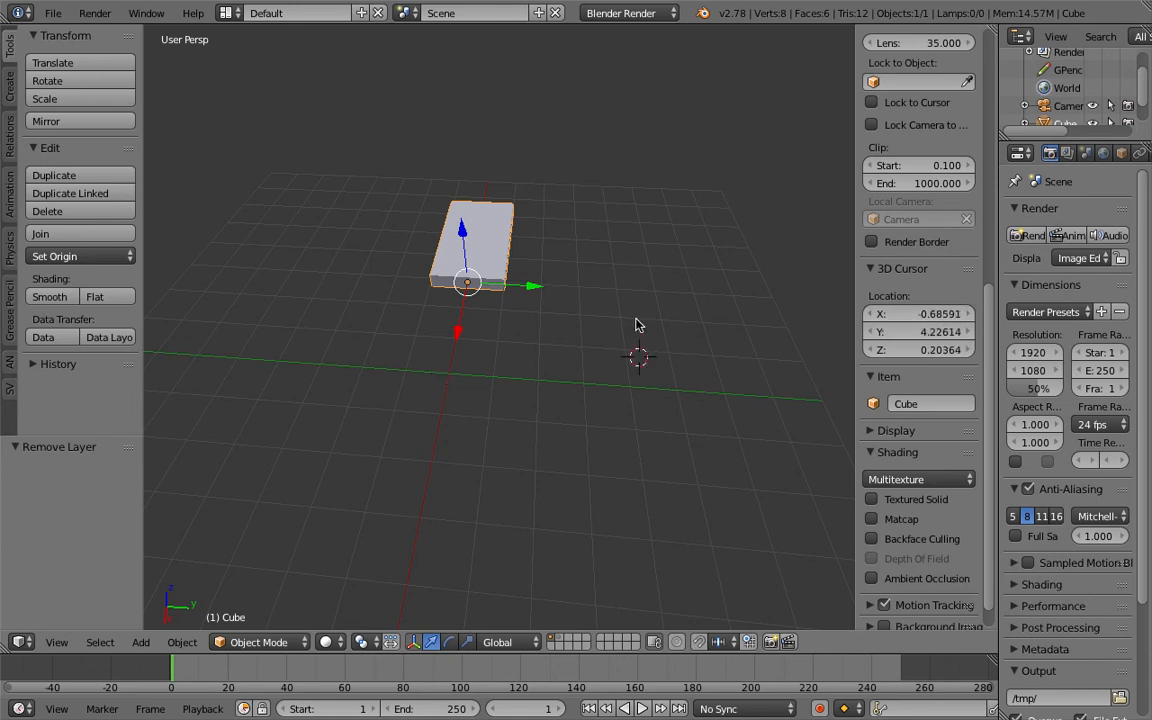
pyautogui.click(648, 291)
pyautogui.write('0')
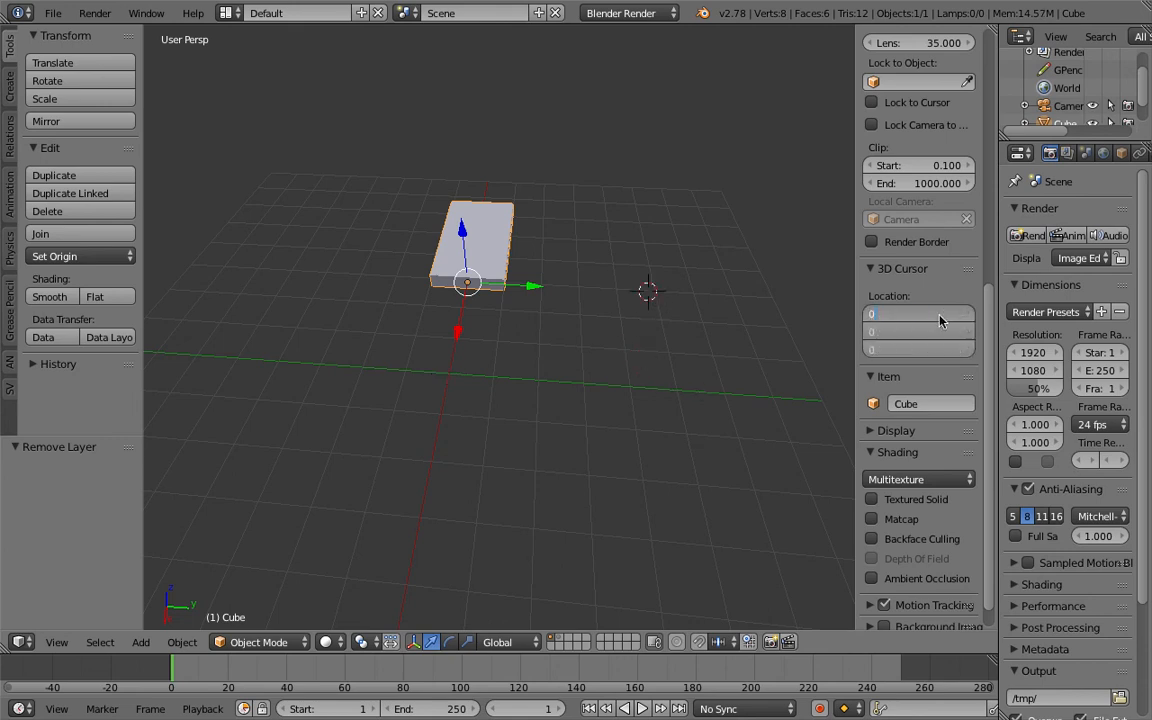
pyautogui.press('Return')
# Search the operators for "cursor" and run Snap Cursor to Center
pyautogui.moveTo(746, 362); pyautogui.dragTo(555, 293, button='middle')
pyautogui.press('space')
pyautogui.write('reset cu')
pyautogui.press('BackSpace')
pyautogui.press('BackSpace')
pyautogui.press('BackSpace')
pyautogui.press('BackSpace')
pyautogui.press('BackSpace')
pyautogui.press('BackSpace')
pyautogui.press('BackSpace')
pyautogui.press('BackSpace')
pyautogui.write('cursor')
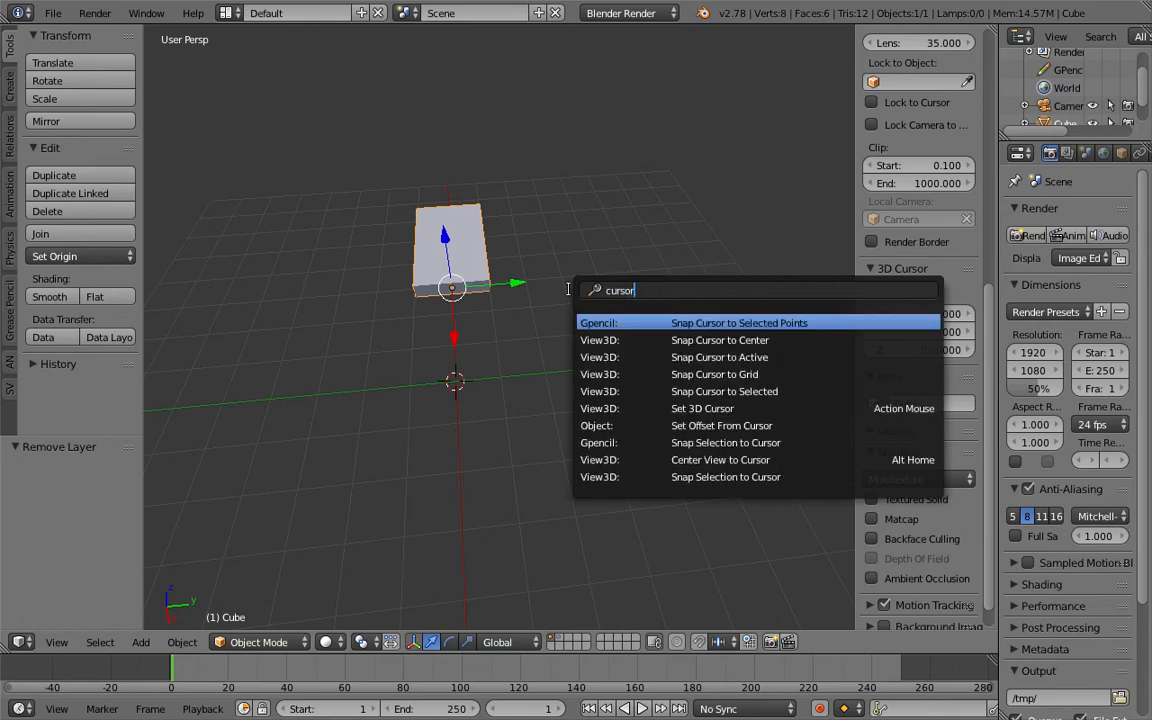
pyautogui.press('Down')
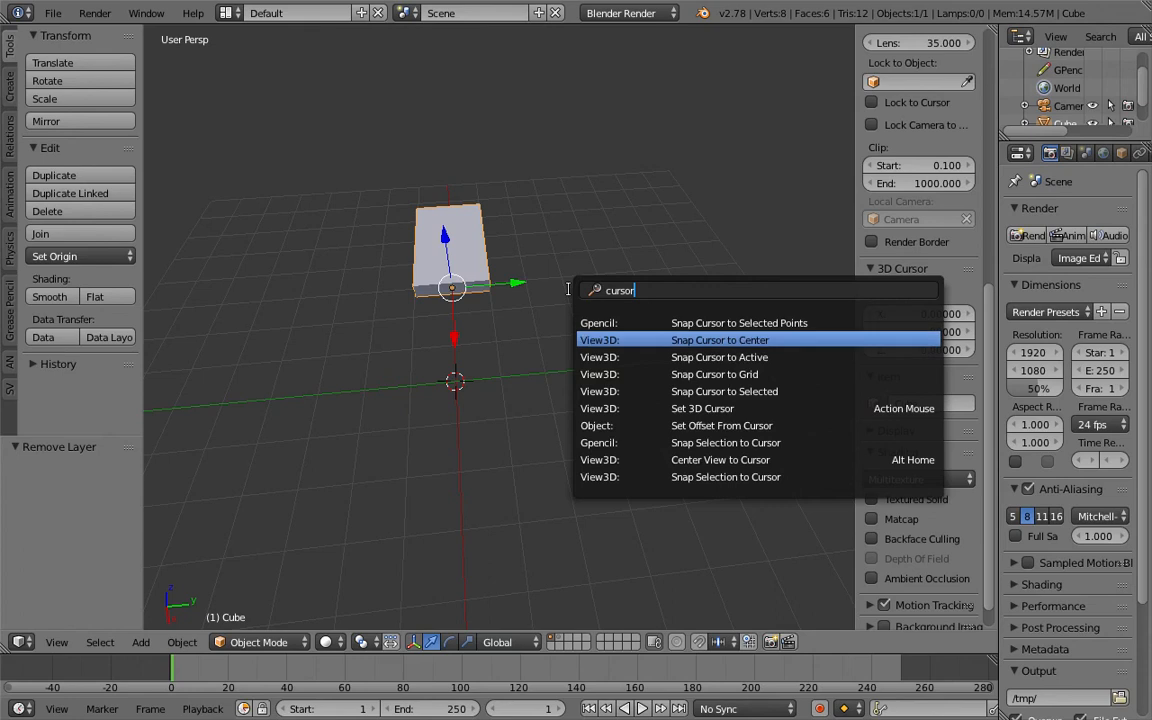
pyautogui.press('Return')
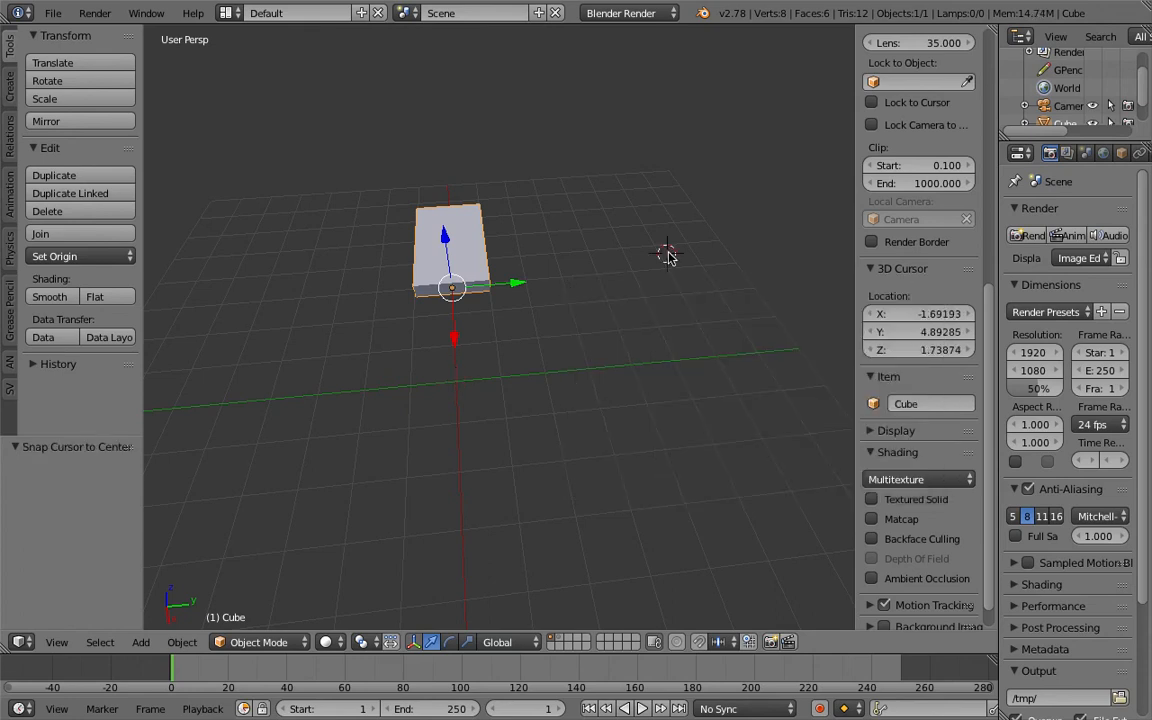
# Repeat Snap Cursor to Center to return the displaced 3D cursor to the world origin
pyautogui.press('space')
pyautogui.press('Return')
pyautogui.moveTo(686, 260); pyautogui.dragTo(617, 244, button='middle')
pyautogui.press('space')
pyautogui.press('Return')
pyautogui.moveTo(689, 273); pyautogui.dragTo(548, 301, button='middle')
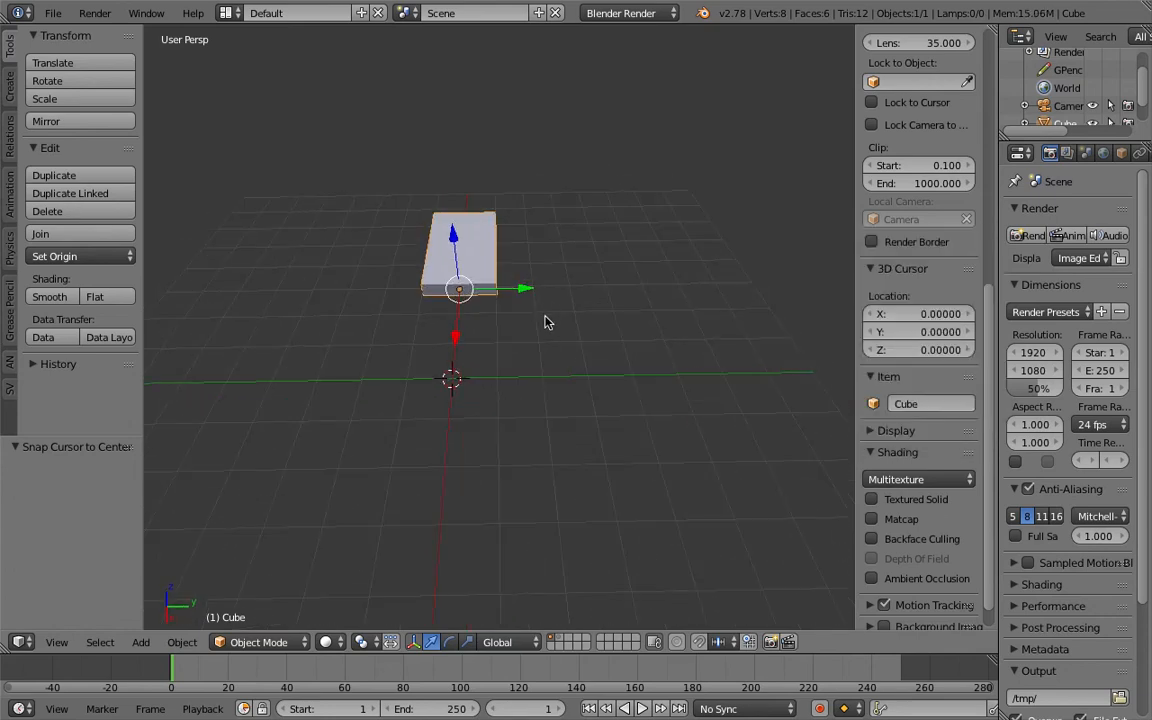
# Try moving and rotating the slab around its own origin, and cancel both transforms
pyautogui.press('g')
pyautogui.rightClick(545, 330)
pyautogui.moveTo(545, 330); pyautogui.dragTo(478, 357, button='middle')
pyautogui.moveTo(421, 562); pyautogui.dragTo(469, 504, button='middle')
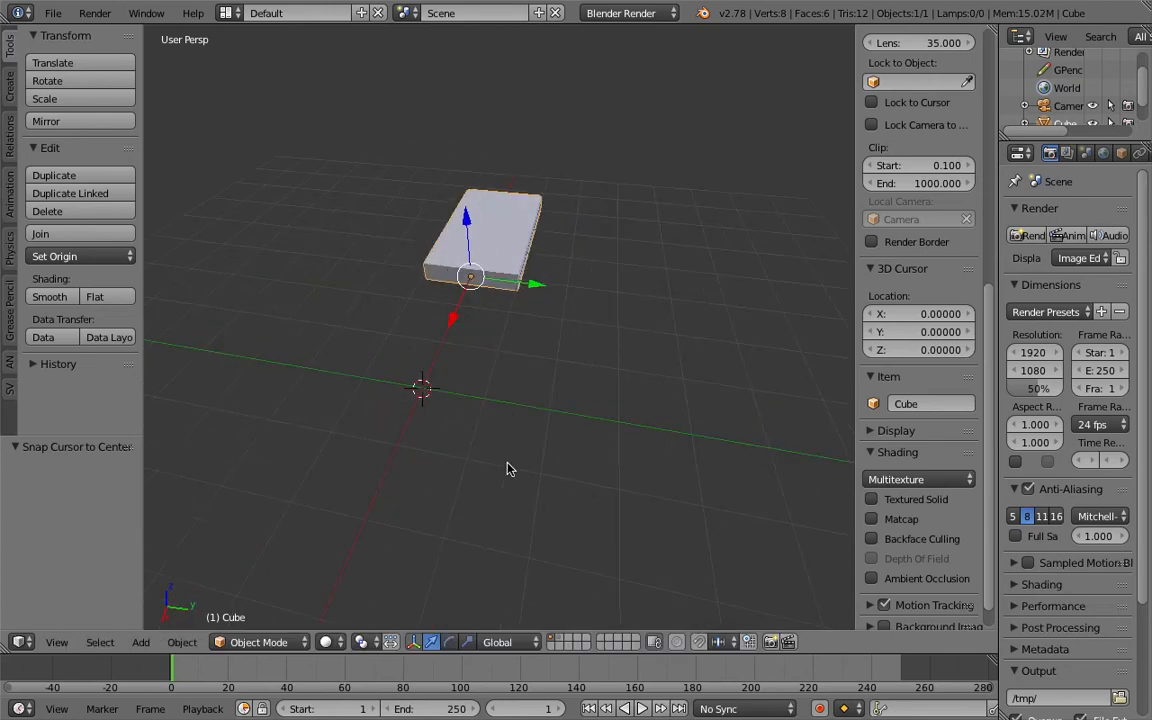
pyautogui.press('r')
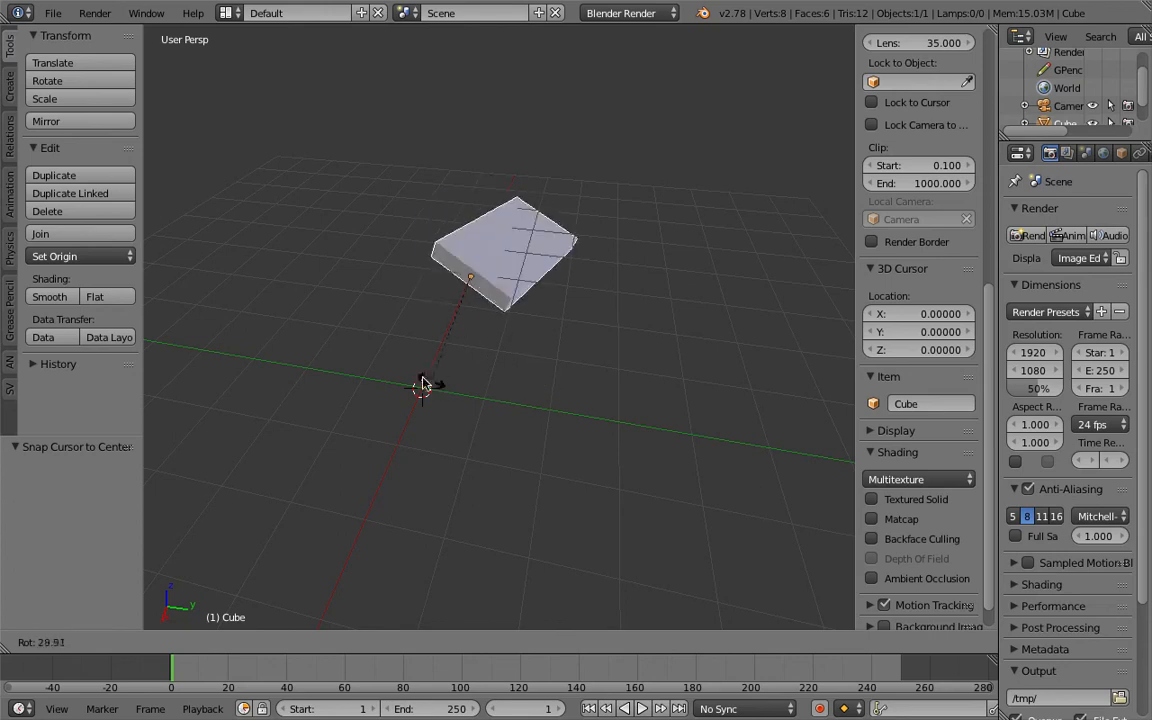
pyautogui.rightClick(422, 384)
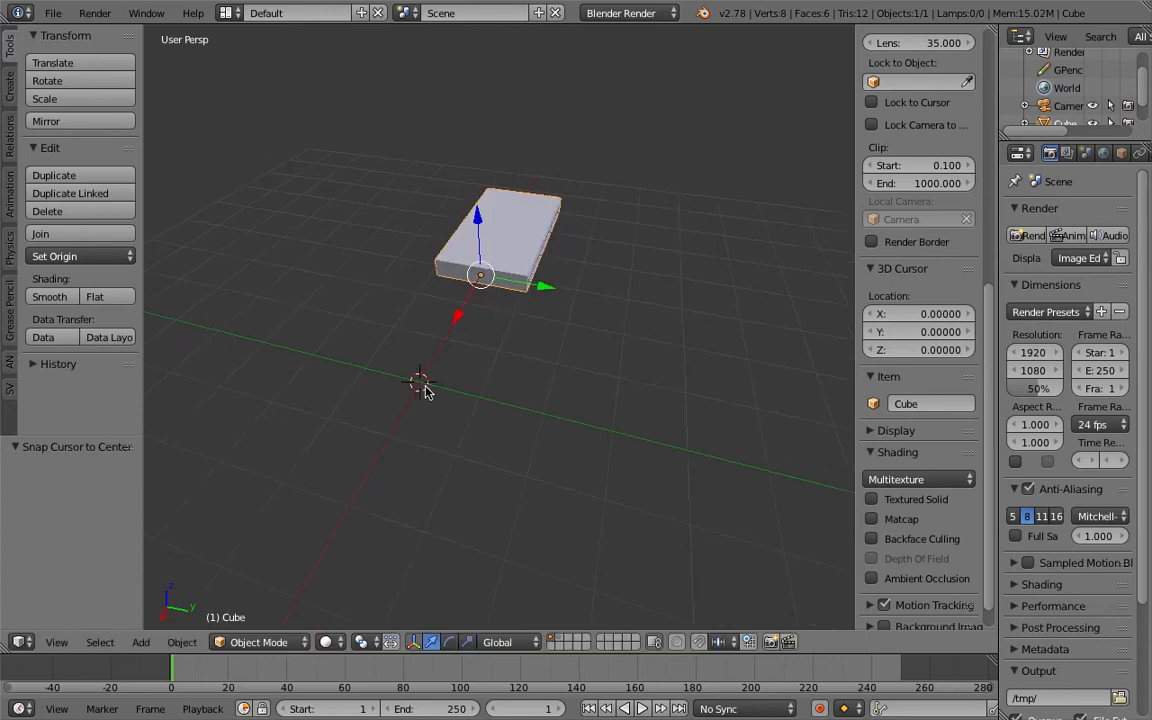
# Set the pivot point to 3D Cursor
pyautogui.click(328, 642)
pyautogui.moveTo(362, 645)
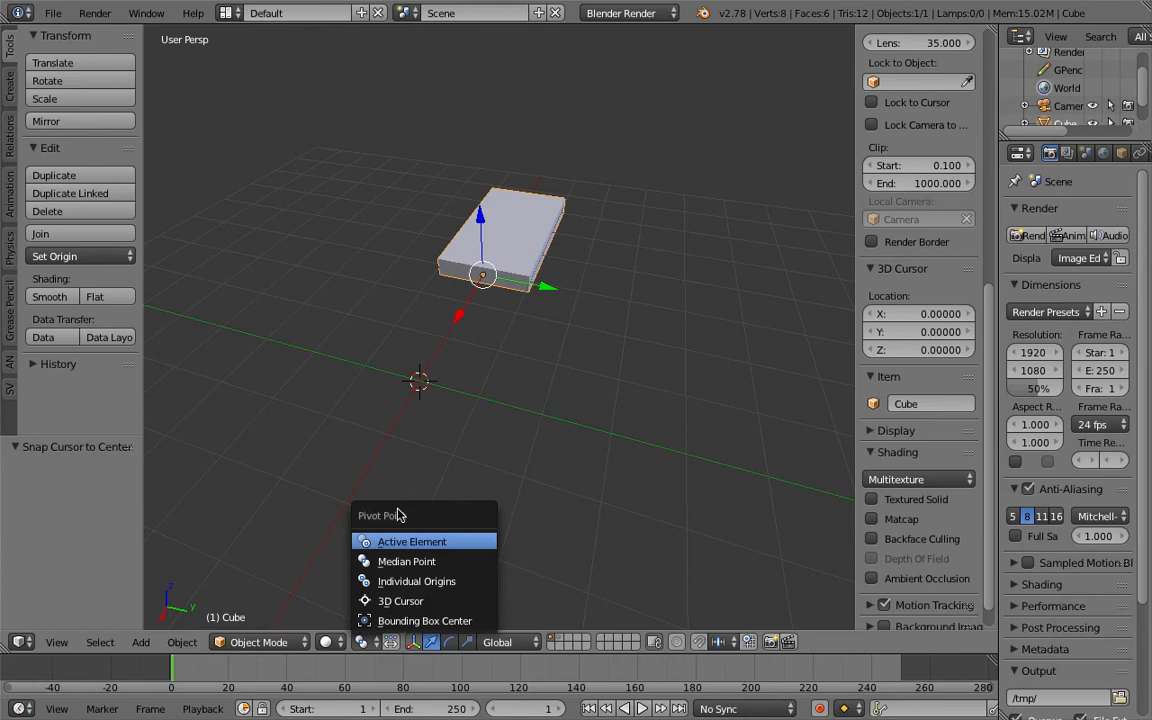
pyautogui.click(361, 642)
pyautogui.click(414, 601)
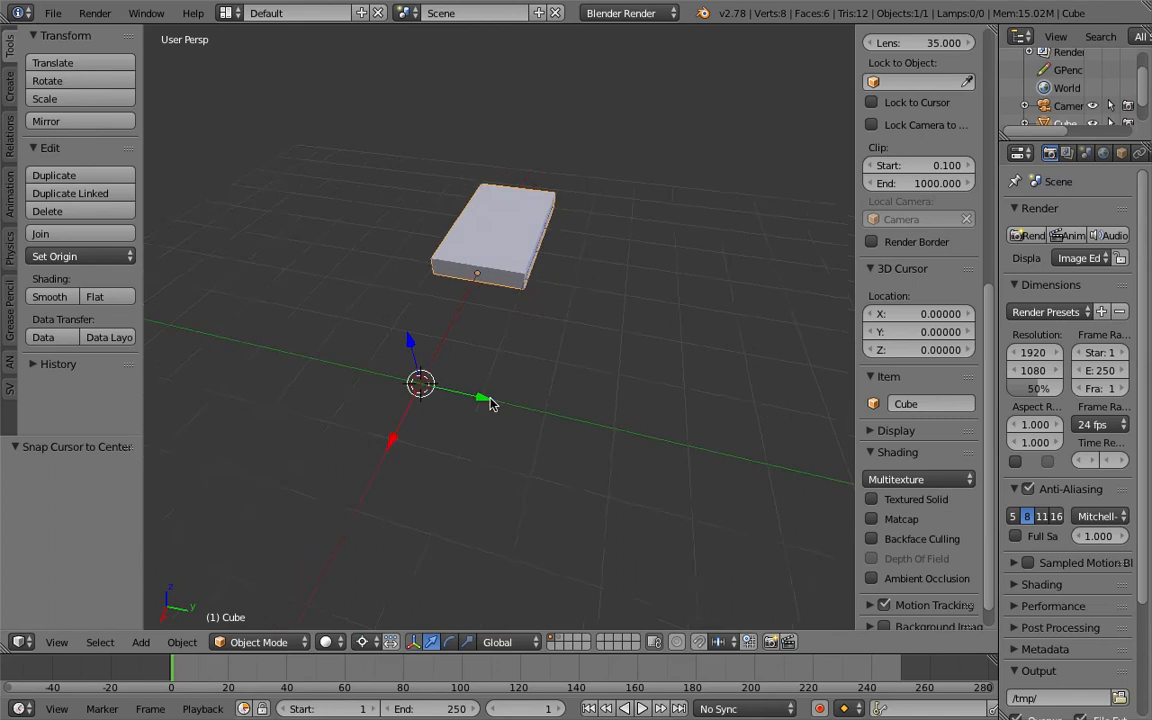
# Try rotating the slab around the 3D cursor from two viewing angles, and cancel each rotation
pyautogui.press('r')
pyautogui.rightClick(515, 404)
pyautogui.moveTo(515, 404); pyautogui.dragTo(533, 468, button='middle')
pyautogui.press('r')
pyautogui.rightClick(586, 402)
# Duplicate the slab in place and rotate the copy 45° about the global Z axis around the 3D cursor
pyautogui.scroll(-1, 446, 442)
pyautogui.moveTo(430, 335); pyautogui.dragTo(558, 288, button='middle')
pyautogui.scroll(-1, 460, 249)
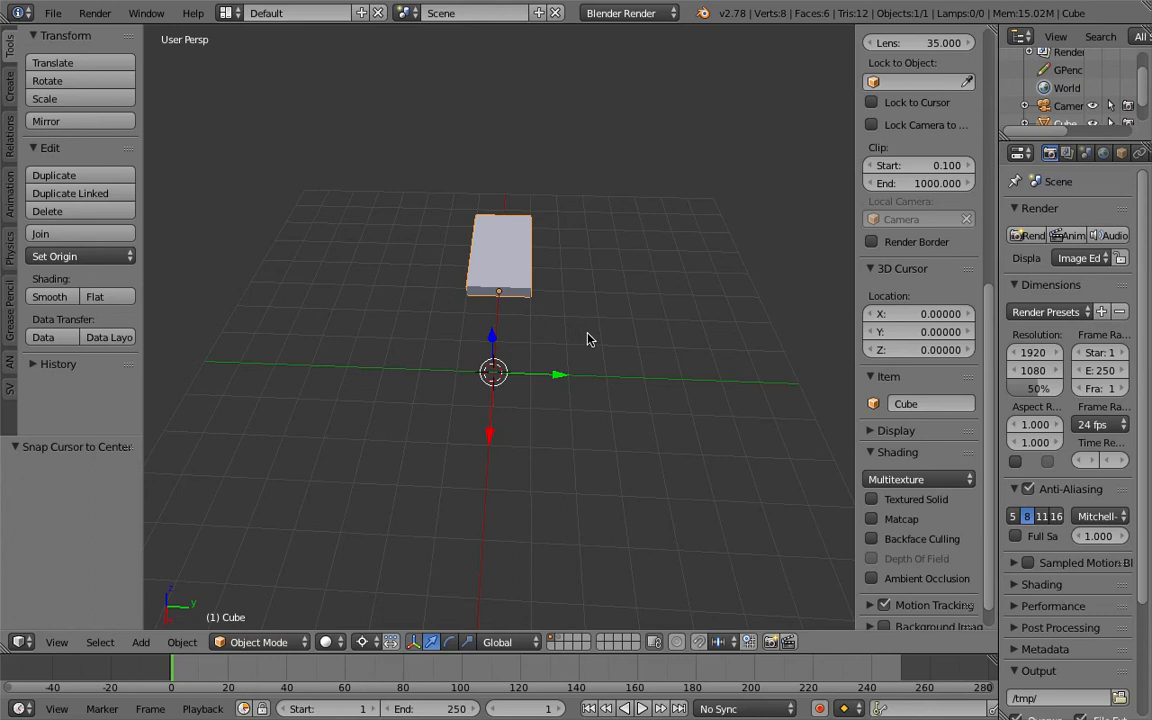
pyautogui.hotkey('shift', 'd')
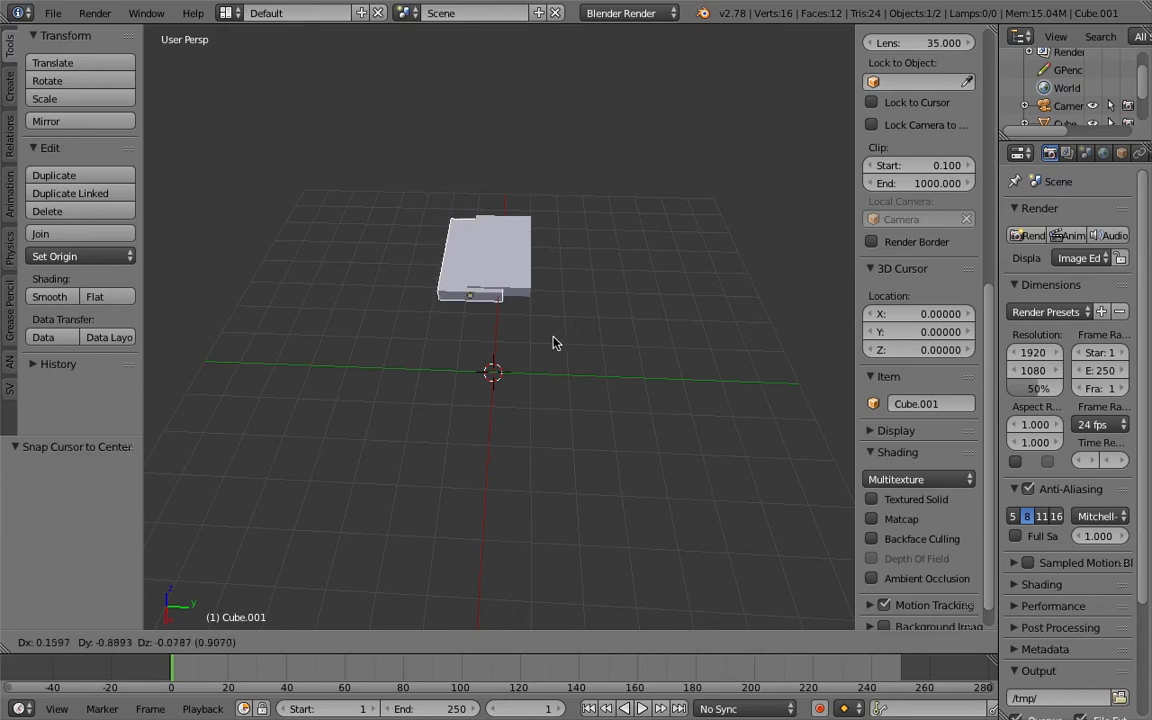
pyautogui.rightClick(553, 337)
pyautogui.press('r')
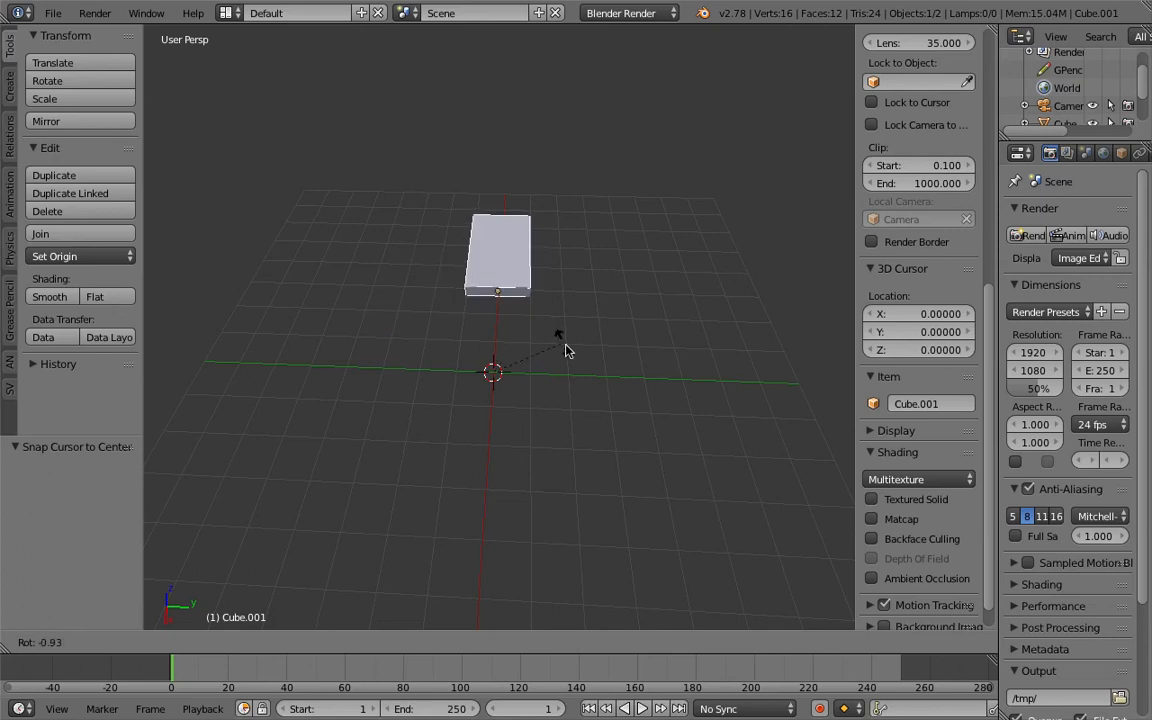
pyautogui.press('z')
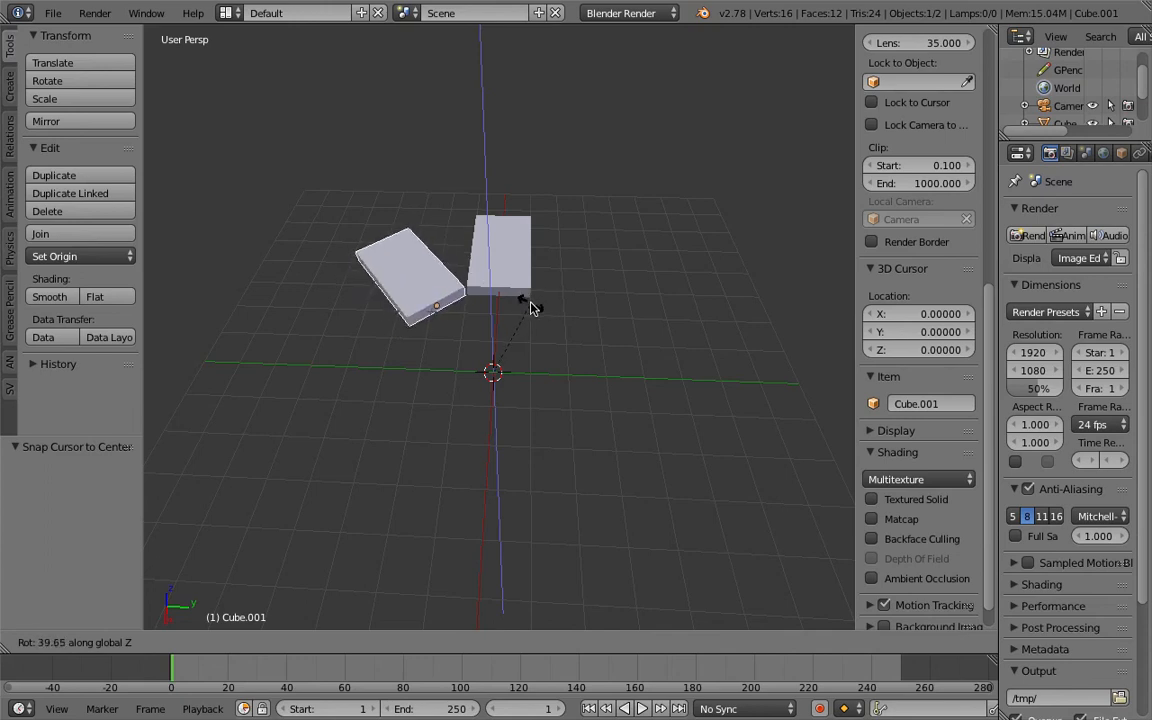
pyautogui.write('45')
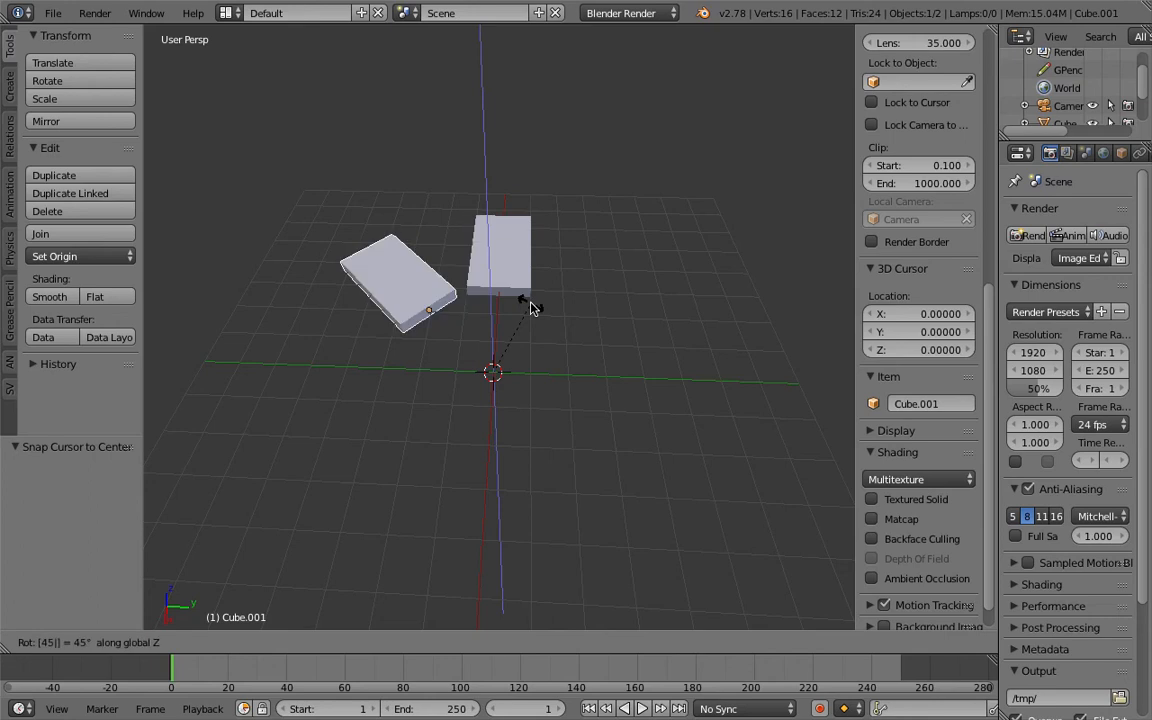
pyautogui.press('Return')
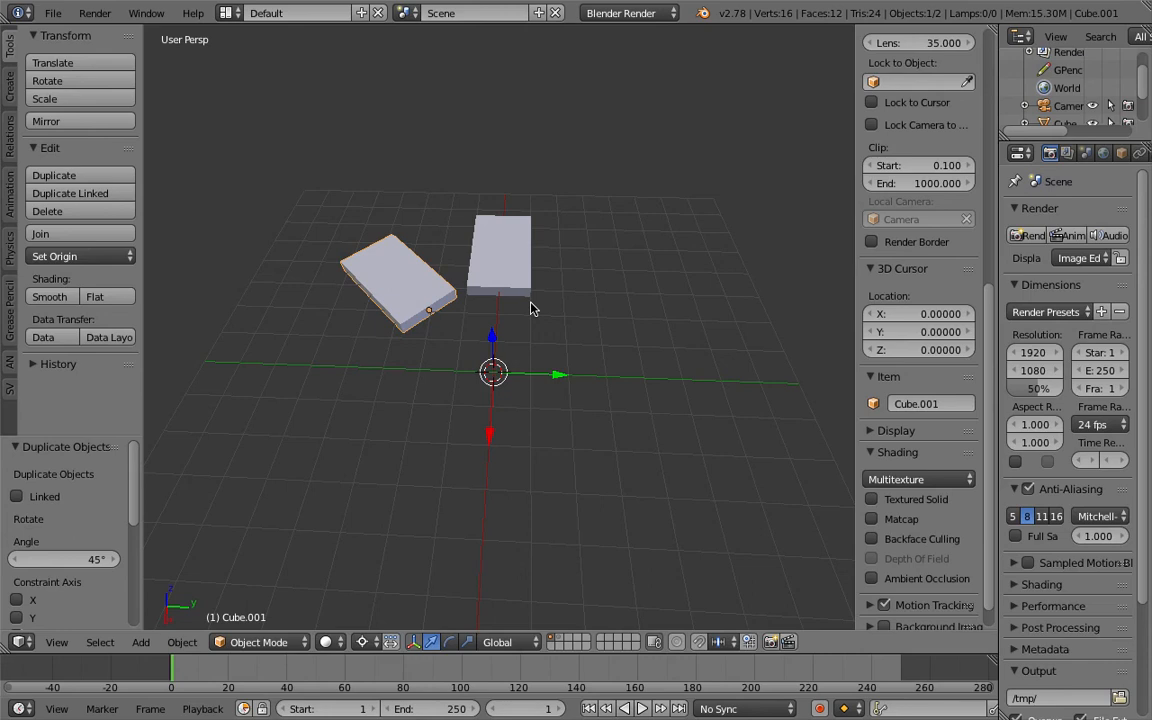
# Repeat the 45° duplicate-and-rotate until eight slabs form a full ring around the 3D cursor
pyautogui.hotkey('shift', 'r')
pyautogui.hotkey('shift', 'r')
pyautogui.hotkey('shift', 'r')
pyautogui.hotkey('shift', 'r')
pyautogui.hotkey('shift', 'r')
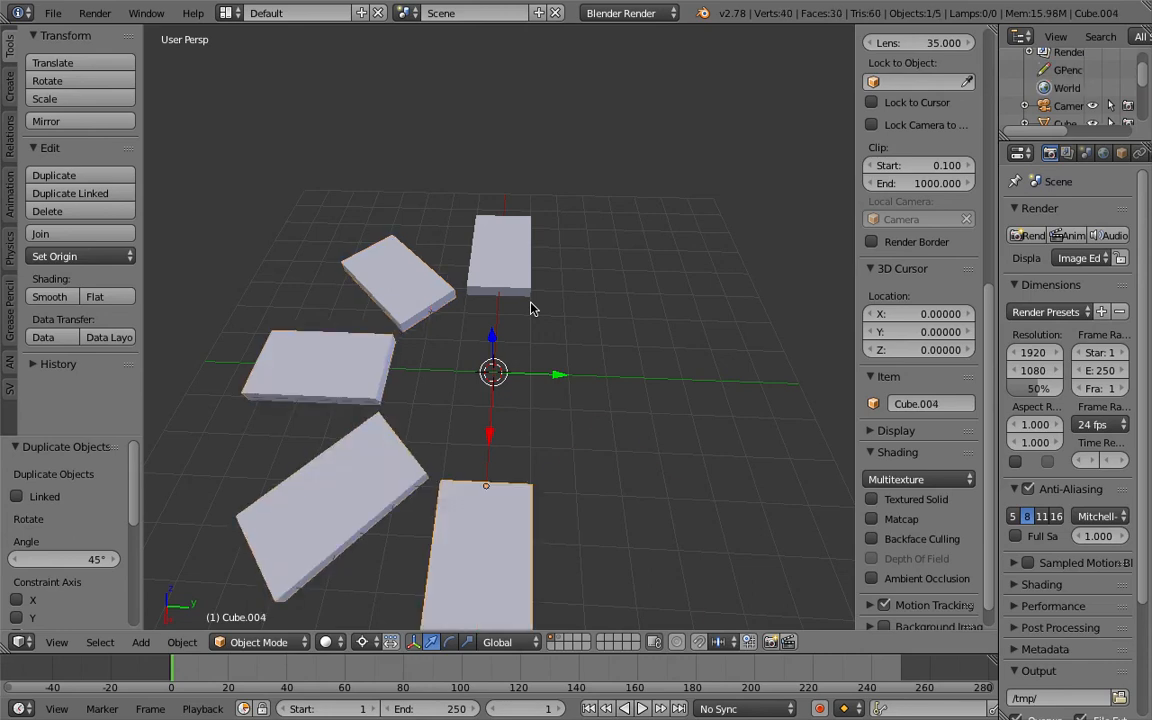
pyautogui.hotkey('shift', 'r')
pyautogui.scroll(-5, 481, 262)
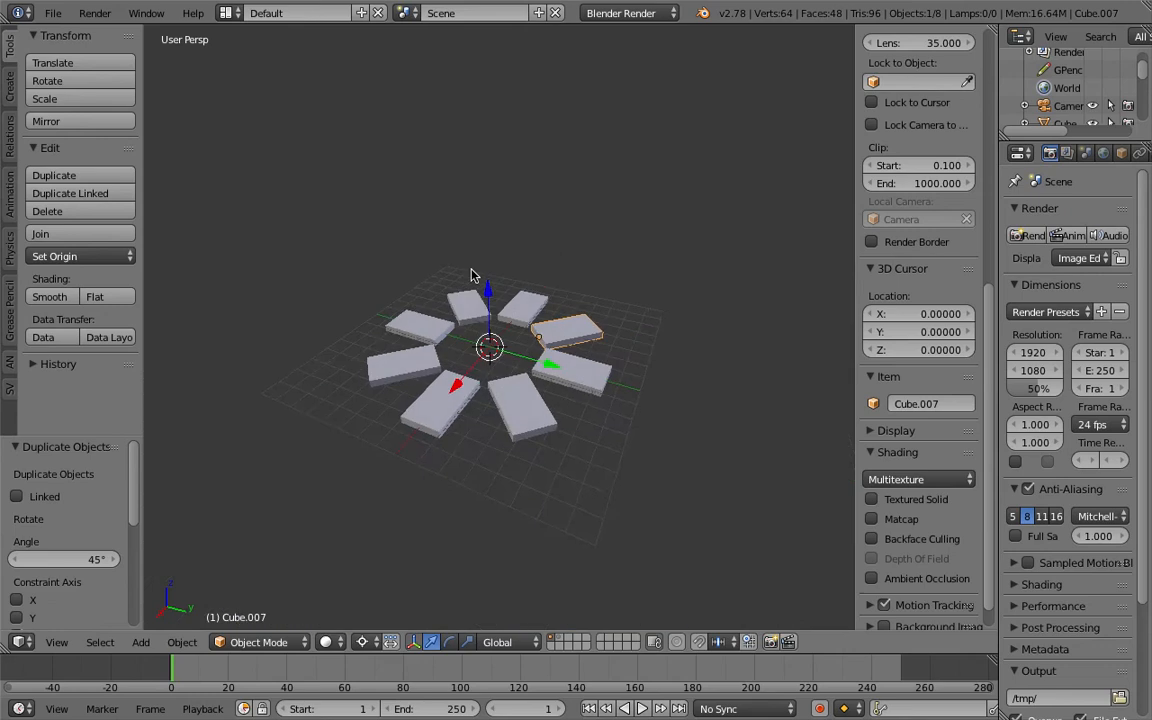
# Clear the selection and select all eight slabs in the ring one after another
pyautogui.press('a')
pyautogui.scroll(3, 479, 319)
pyautogui.rightClick(427, 309)
pyautogui.keyDown('shift'); pyautogui.rightClick(401, 347); pyautogui.keyUp('shift')
pyautogui.keyDown('shift'); pyautogui.rightClick(500, 280); pyautogui.keyUp('shift')
pyautogui.keyDown('shift'); pyautogui.rightClick(566, 327); pyautogui.keyUp('shift')
pyautogui.keyDown('shift'); pyautogui.rightClick(610, 365); pyautogui.keyUp('shift')
pyautogui.keyDown('shift'); pyautogui.rightClick(533, 410); pyautogui.keyUp('shift')
pyautogui.keyDown('shift'); pyautogui.rightClick(445, 456); pyautogui.keyUp('shift')
pyautogui.keyDown('shift'); pyautogui.rightClick(385, 424); pyautogui.keyUp('shift')
pyautogui.moveTo(499, 370); pyautogui.dragTo(548, 347, button='middle')
pyautogui.scroll(-2, 513, 350)
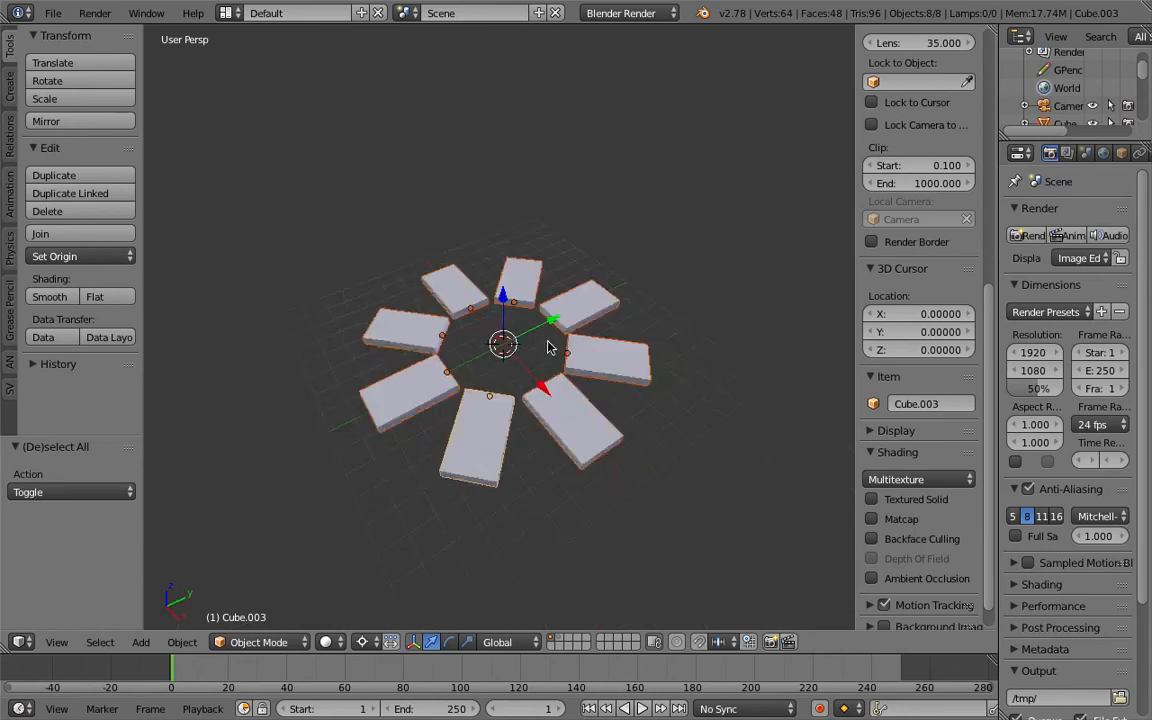
pyautogui.scroll(1, 519, 328)
# Save the scene to the Desktop as classic_door_001.blend
pyautogui.hotkey('ctrl', 's')
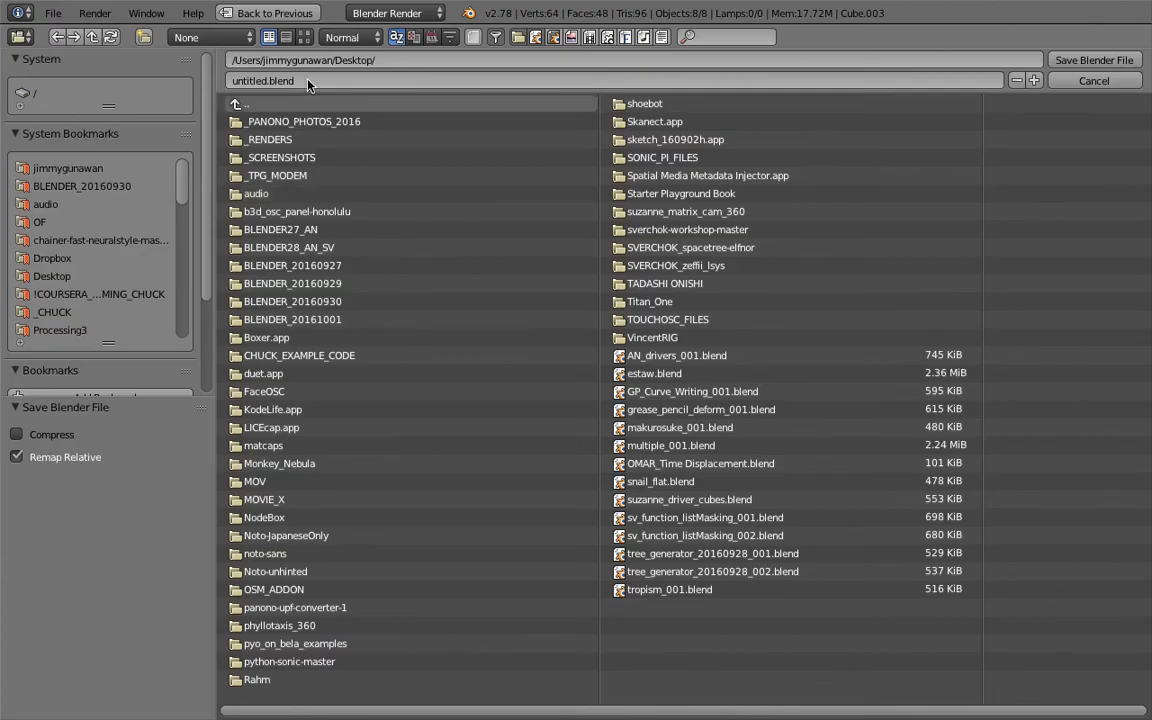
pyautogui.write('classic_door_001')
pyautogui.press('Return')
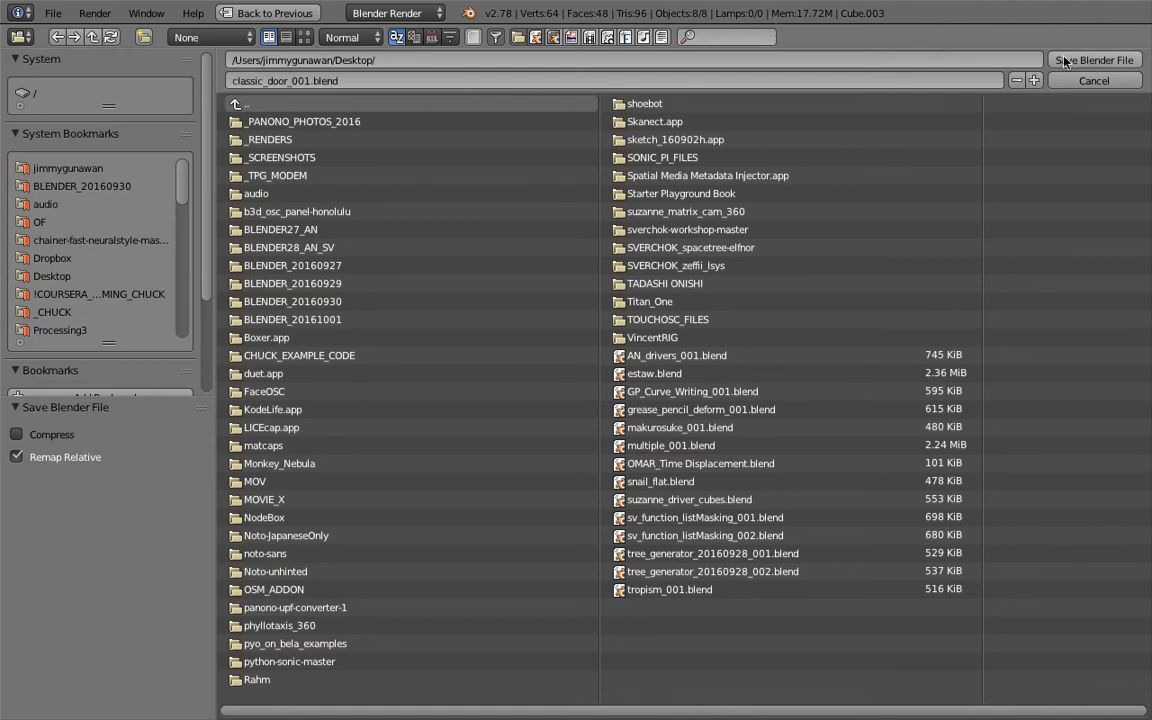
# Switch to the Compositing screen layout, enlarge its 3D view, and view the whole slab ring outside the camera
pyautogui.click(227, 12)
pyautogui.click(257, 75)
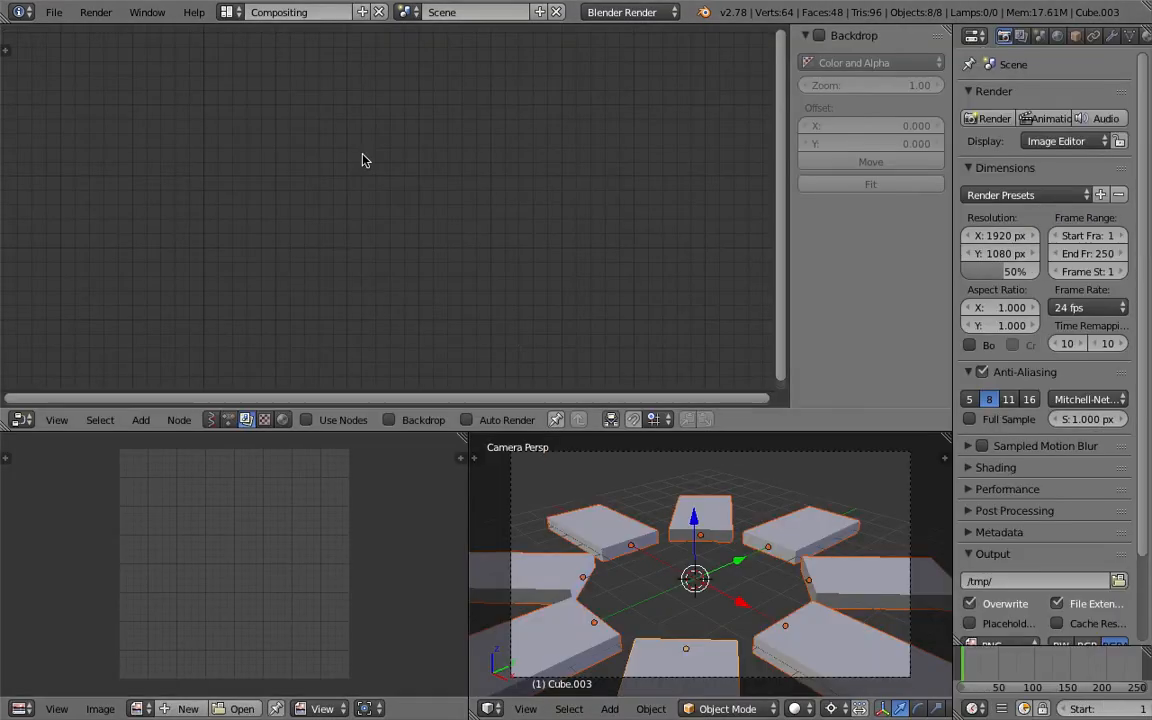
pyautogui.moveTo(543, 432); pyautogui.dragTo(553, 191)
pyautogui.moveTo(612, 386); pyautogui.dragTo(493, 315, button='middle')
pyautogui.scroll(-3, 681, 437)
# Enlarge the node editor, switch it to Animation Nodes, and create a new node tree
pyautogui.moveTo(335, 190)
pyautogui.mouseDown()
pyautogui.moveTo(335, 248)
pyautogui.moveTo(360, 284)
pyautogui.mouseUp()
pyautogui.click(228, 236)
pyautogui.click(360, 287)
pyautogui.hotkey('shift', 'a')
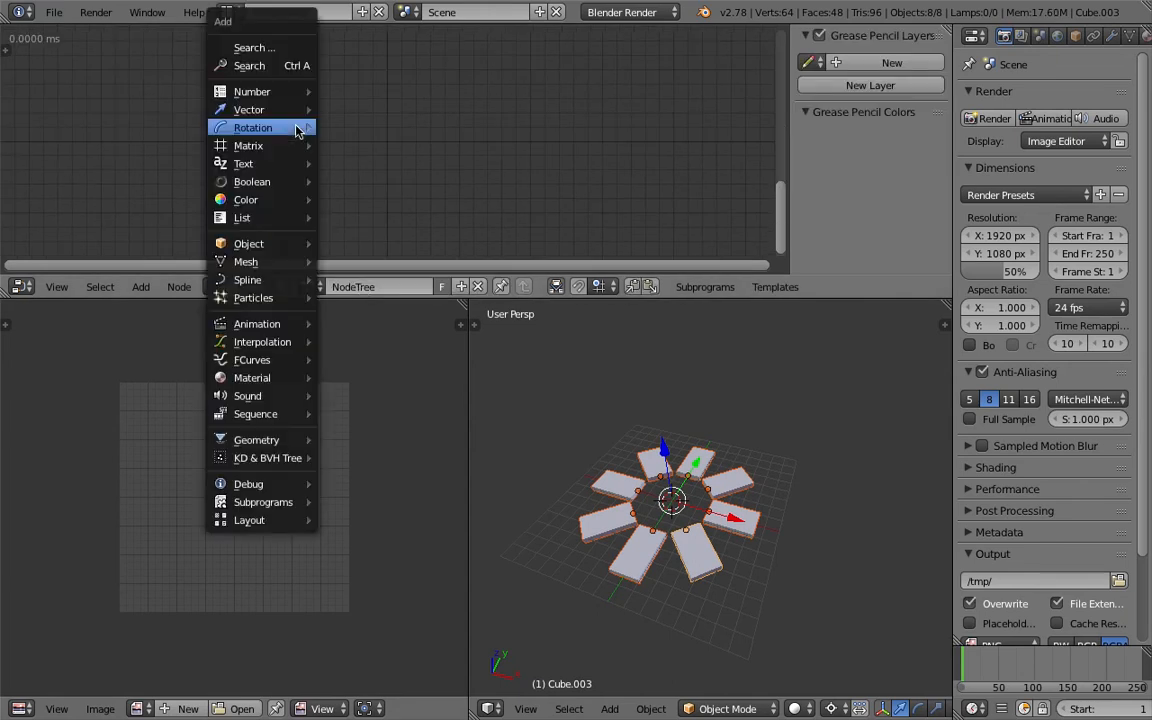
pyautogui.click(297, 64)
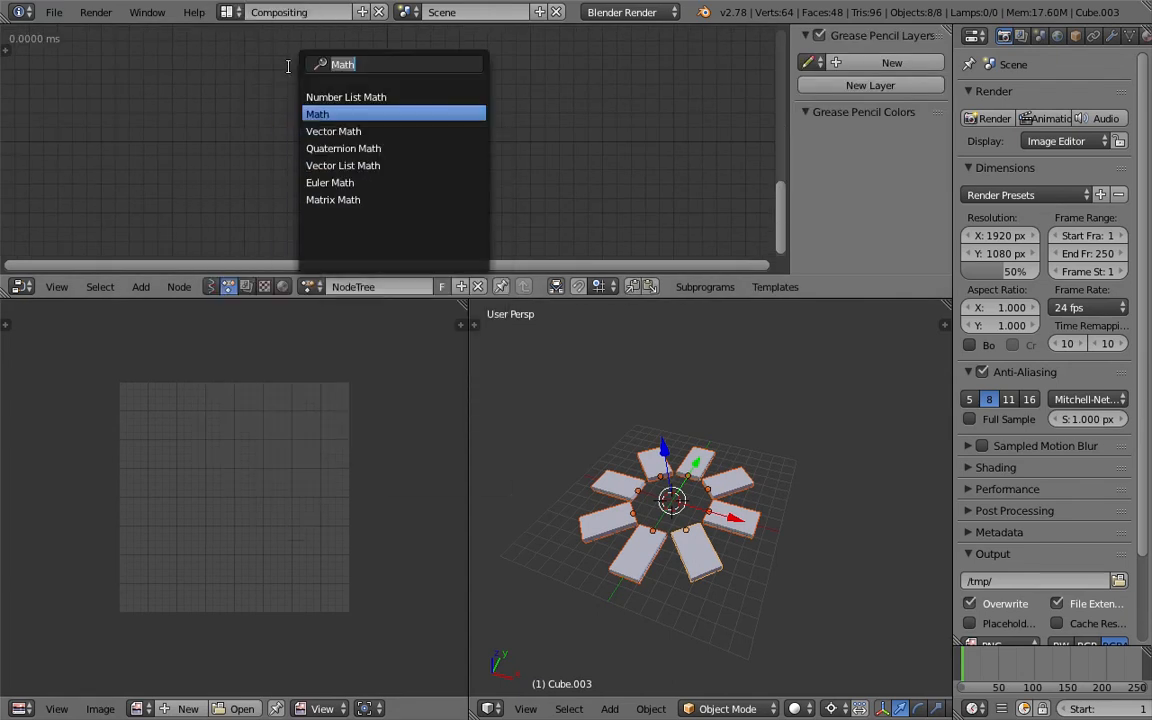
pyautogui.write('objec')
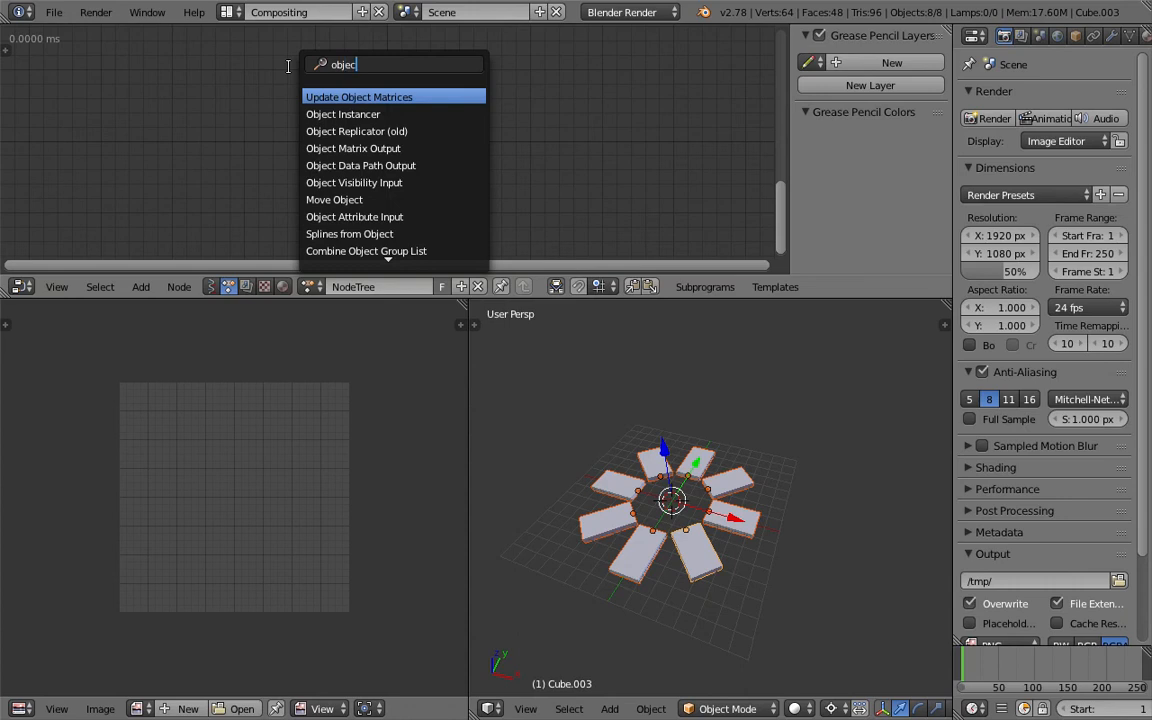
pyautogui.press('Escape')
pyautogui.moveTo(694, 465); pyautogui.dragTo(725, 458, button='middle')
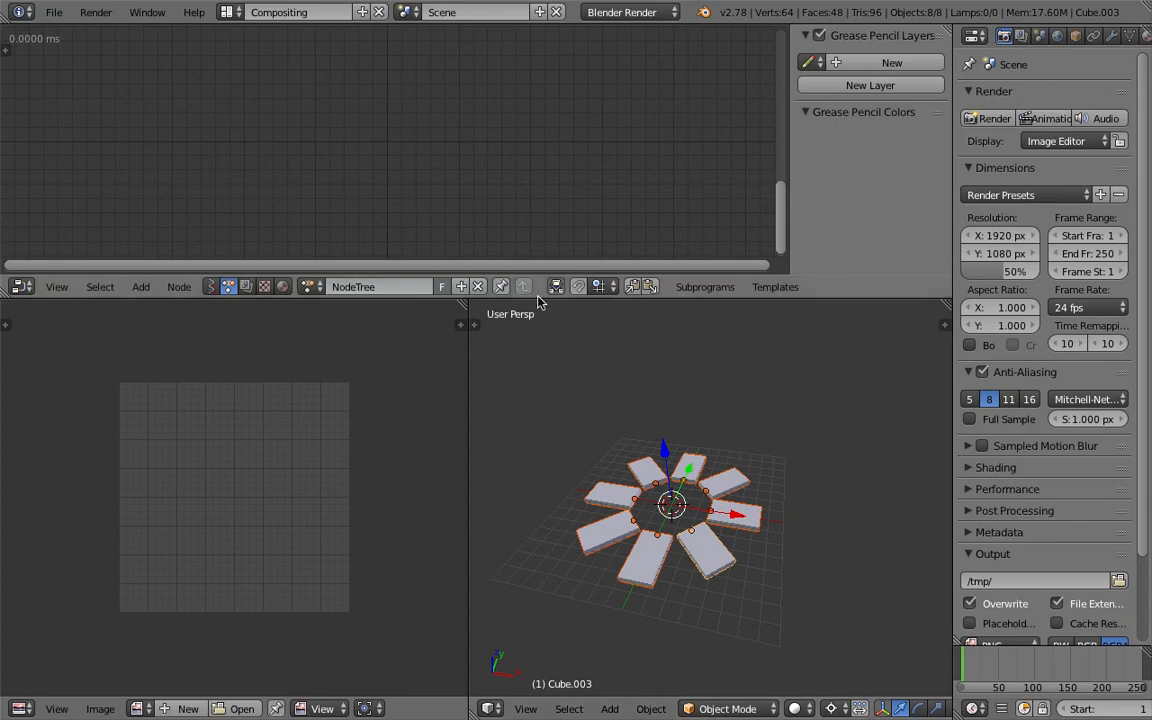
pyautogui.moveTo(540, 276); pyautogui.dragTo(546, 316)
pyautogui.moveTo(685, 507); pyautogui.dragTo(793, 497, button='middle')
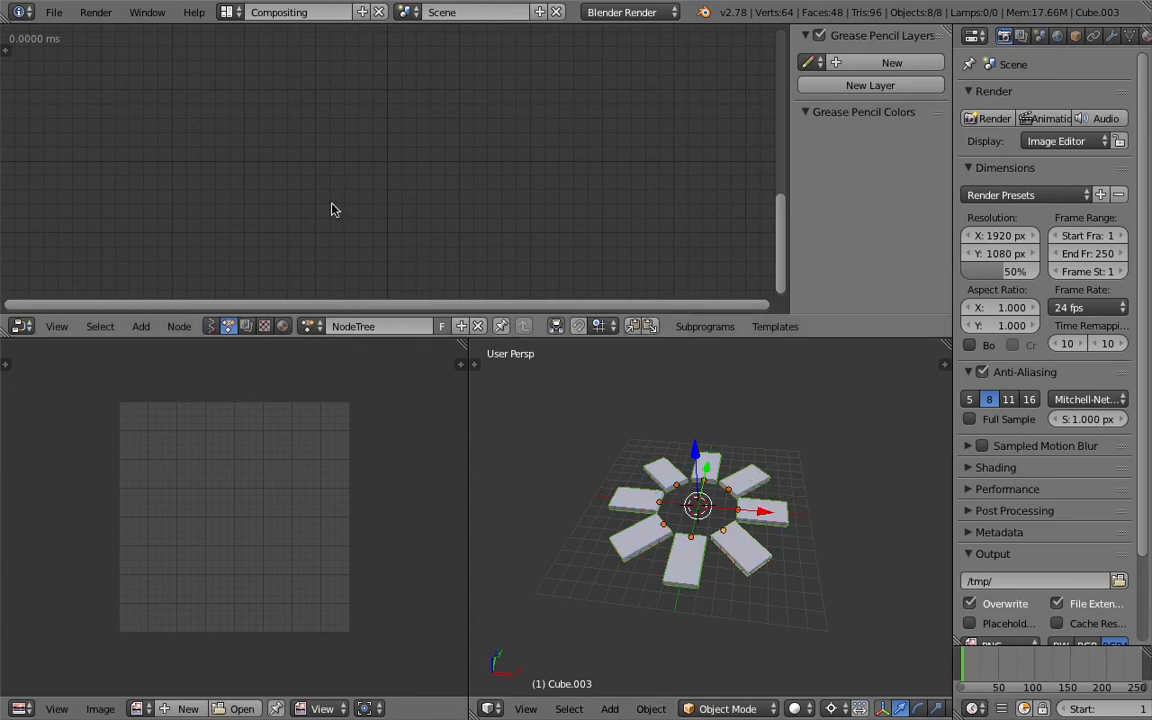
pyautogui.hotkey('shift', 'a')
pyautogui.click(297, 175)
pyautogui.write('object')
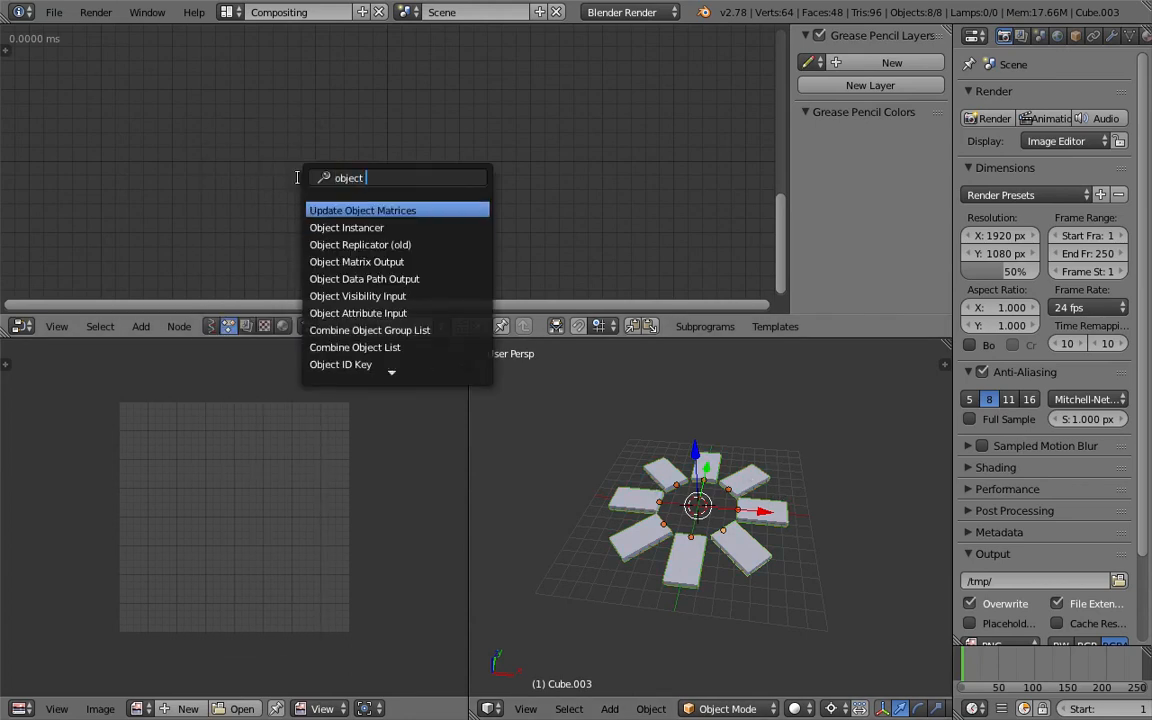
pyautogui.press('Escape')
pyautogui.moveTo(765, 526); pyautogui.dragTo(740, 520, button='middle')
pyautogui.hotkey('ctrl', 'z')
# Add a Get Selected Objects node, enlarge the node editor, and place the node at the start of the tree
pyautogui.hotkey('shift', 'a')
pyautogui.click(265, 122)
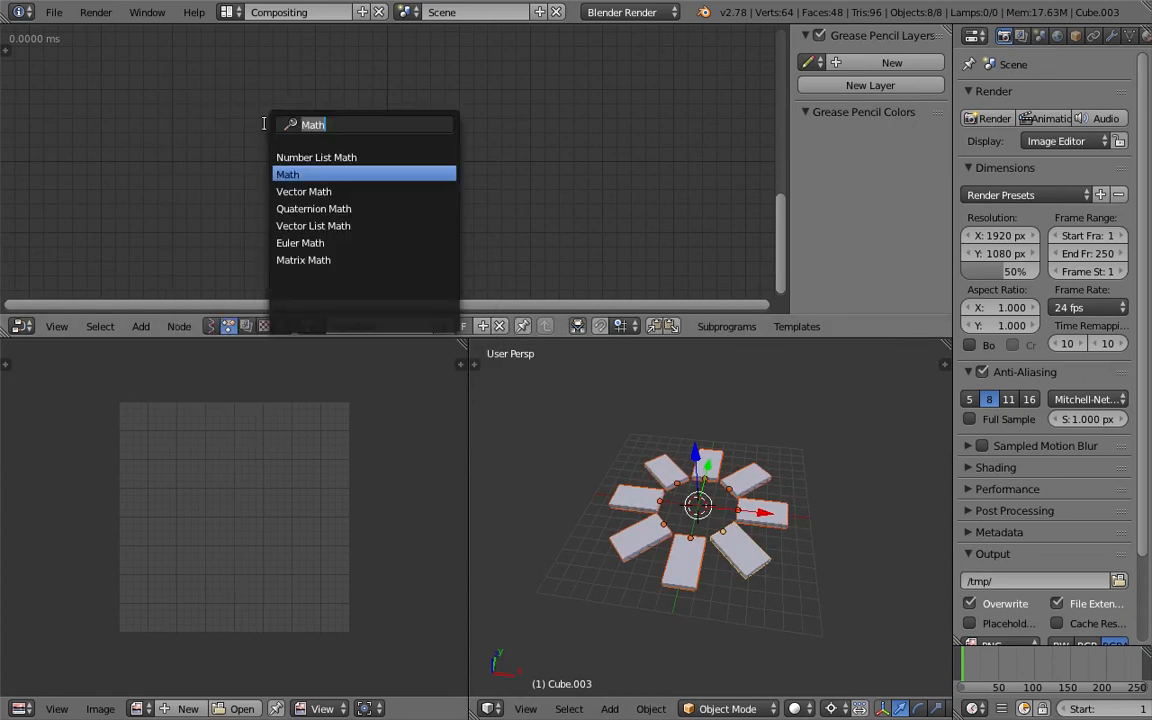
pyautogui.write('sele')
pyautogui.press('Return')
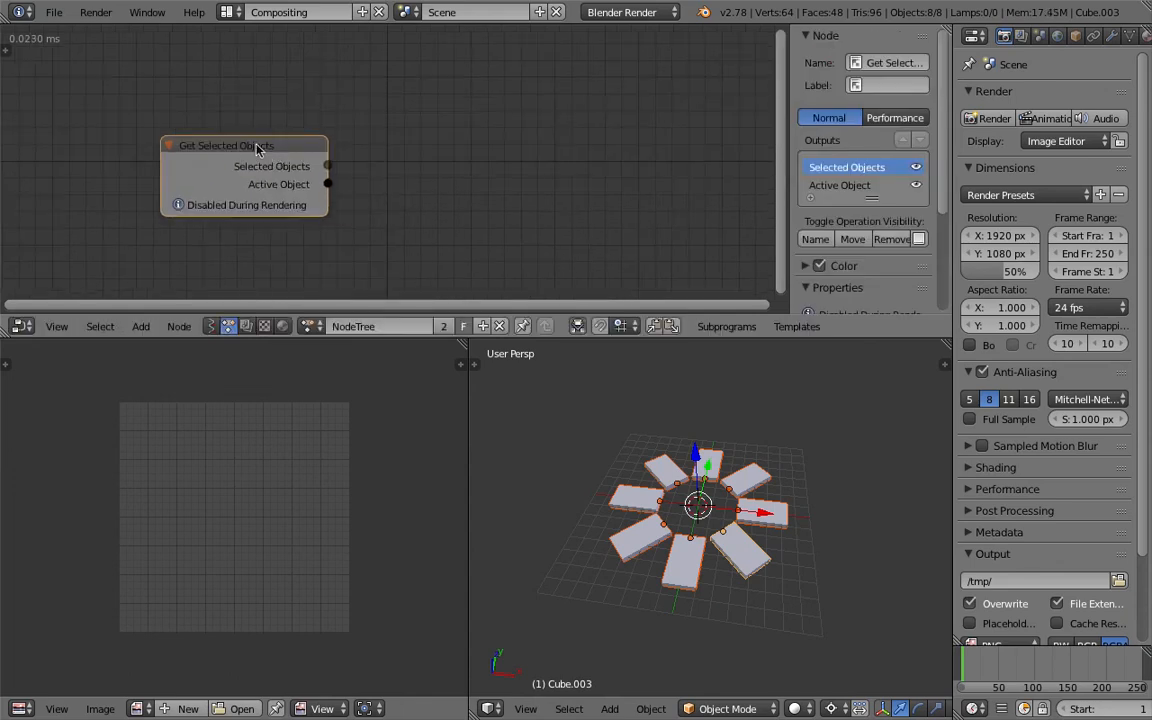
pyautogui.click(242, 142)
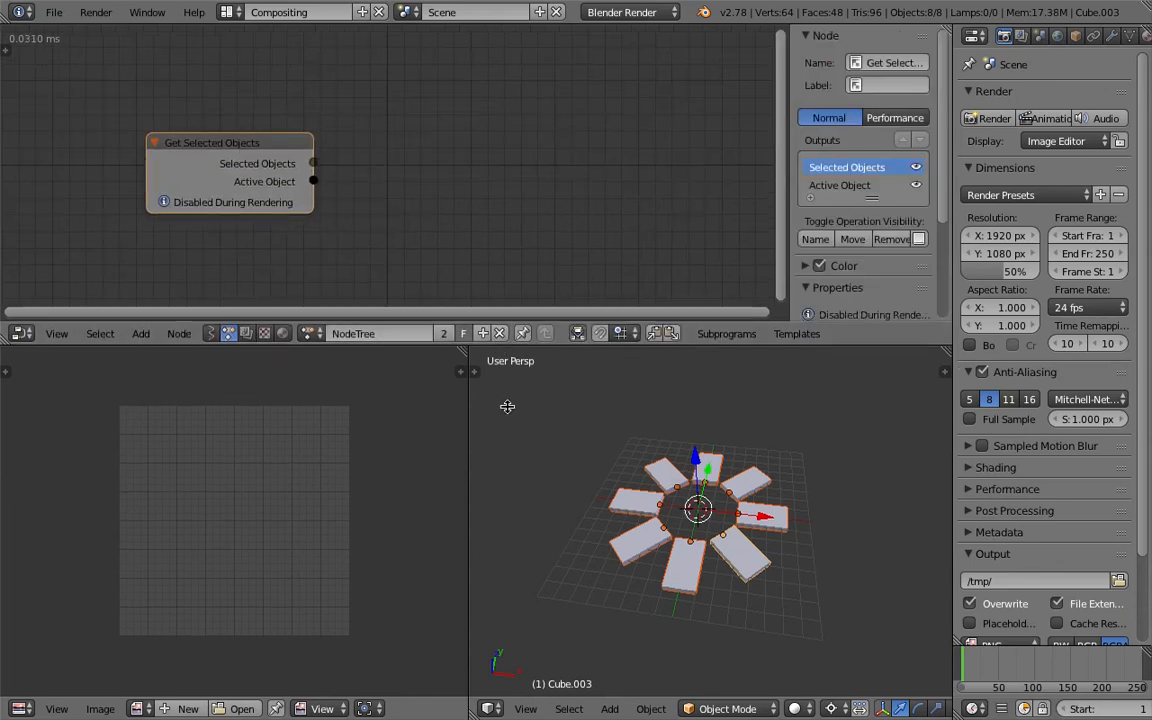
pyautogui.moveTo(493, 336); pyautogui.dragTo(500, 423)
pyautogui.moveTo(256, 190); pyautogui.dragTo(211, 145)
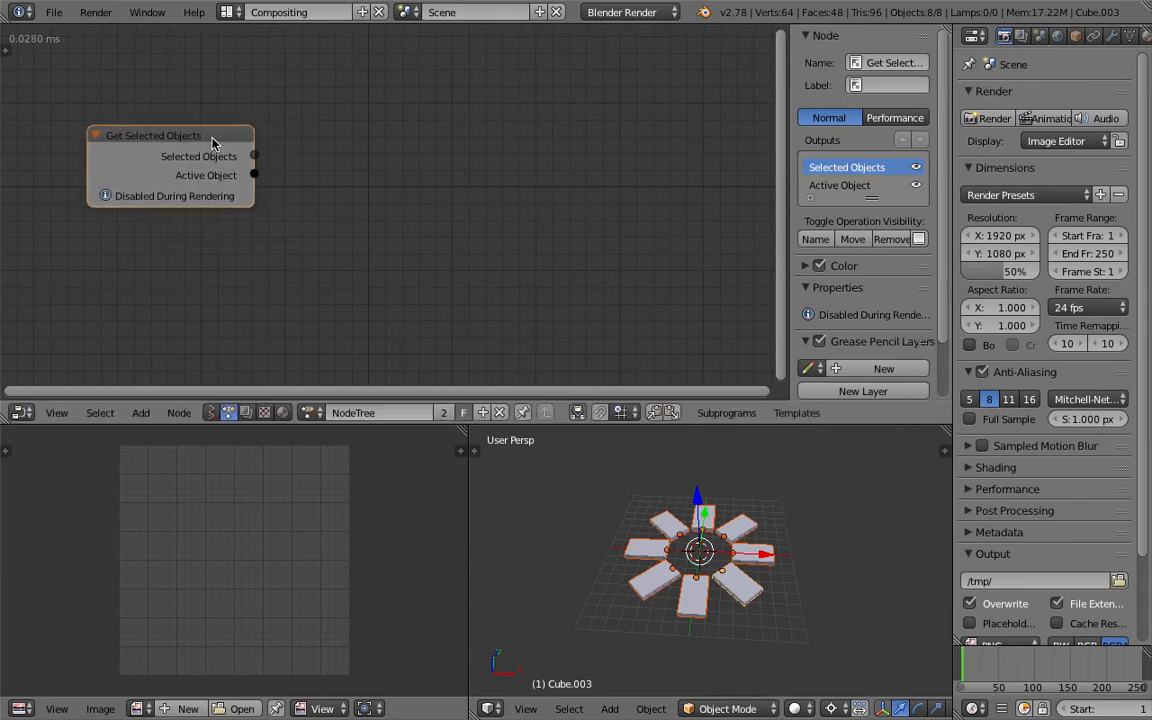
# Create a loop subprogram fed by Selected Objects, placing its Invoke Subprogram and Loop Input nodes beside the source node
pyautogui.press('w')
pyautogui.click(398, 141)
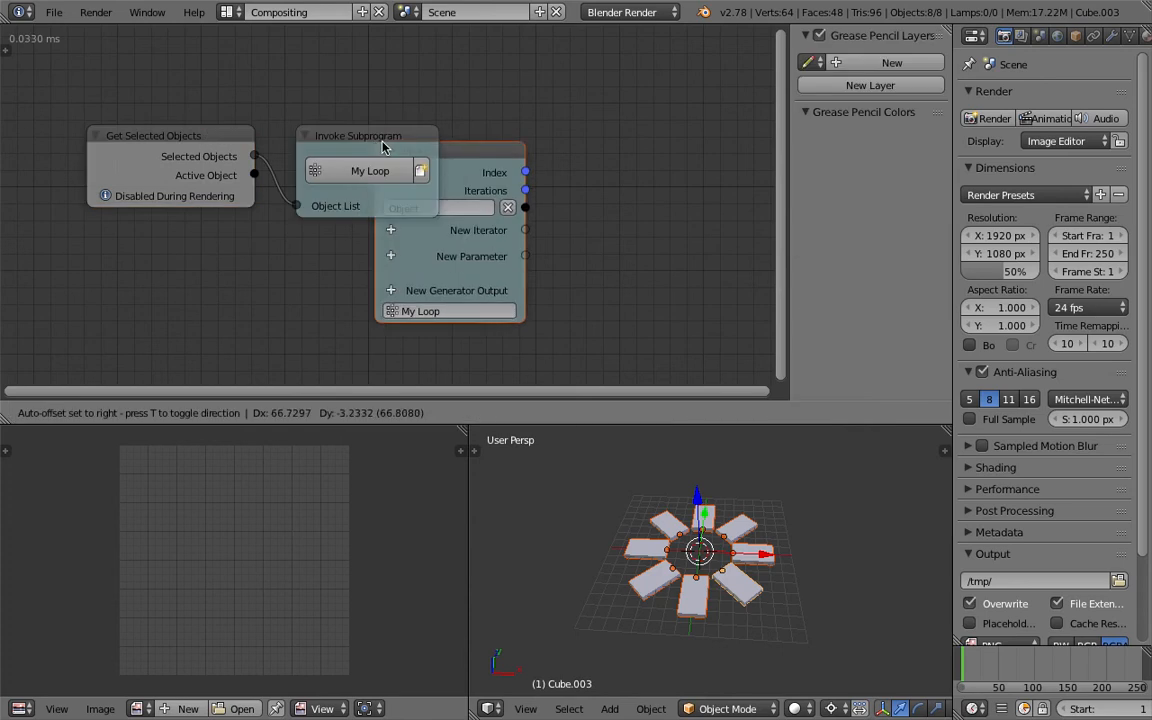
pyautogui.click(487, 114)
# Add an Object Transforms Output node after the Loop Input node
pyautogui.scroll(-1, 568, 121)
pyautogui.hotkey('shift', 'a')
pyautogui.click(569, 118)
pyautogui.write('obec')
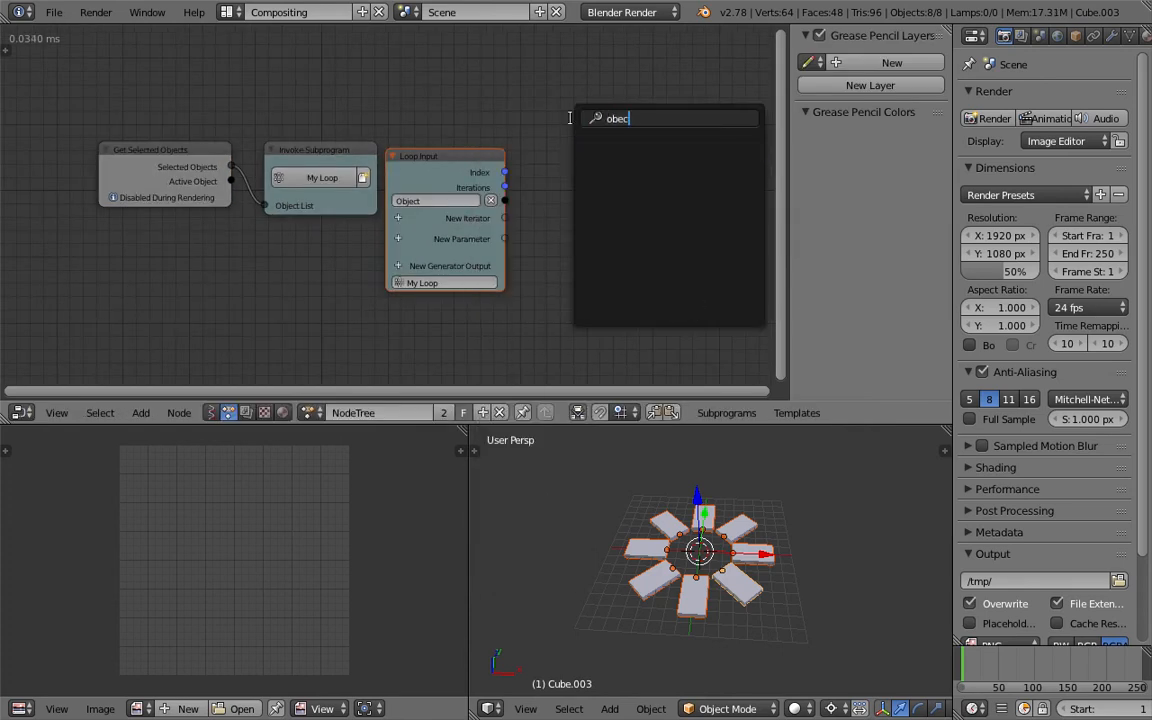
pyautogui.press('BackSpace')
pyautogui.write('ject tra')
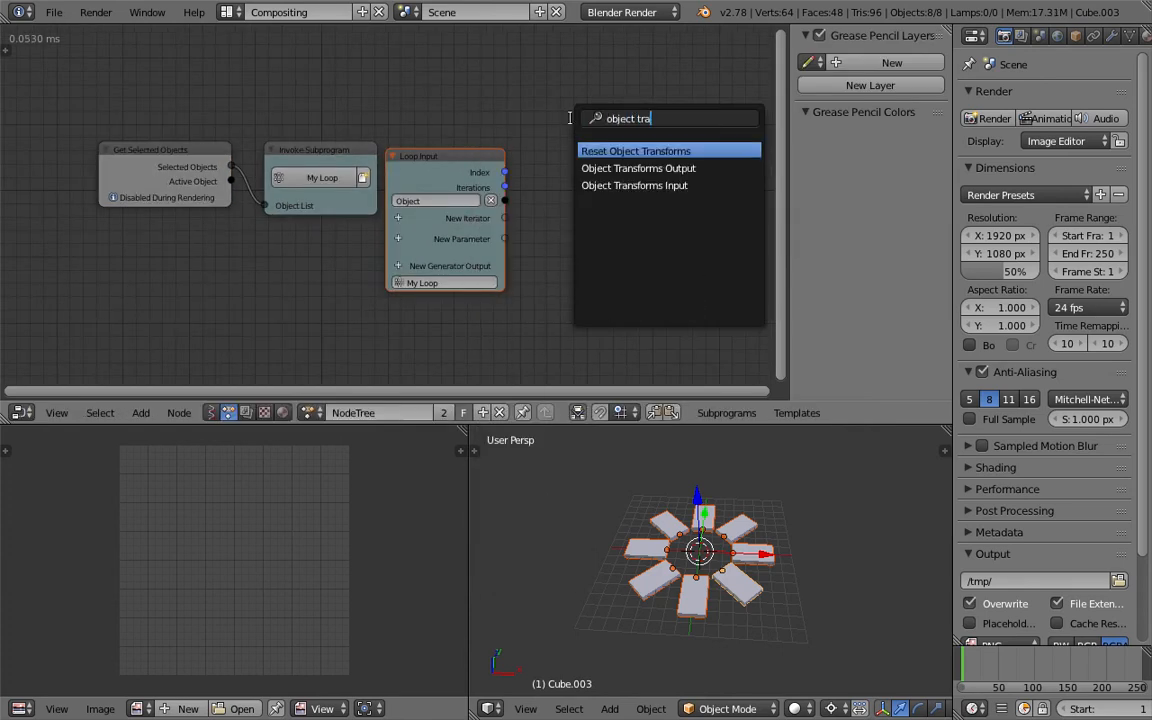
pyautogui.press('Down')
pyautogui.press('Return')
pyautogui.click(557, 176)
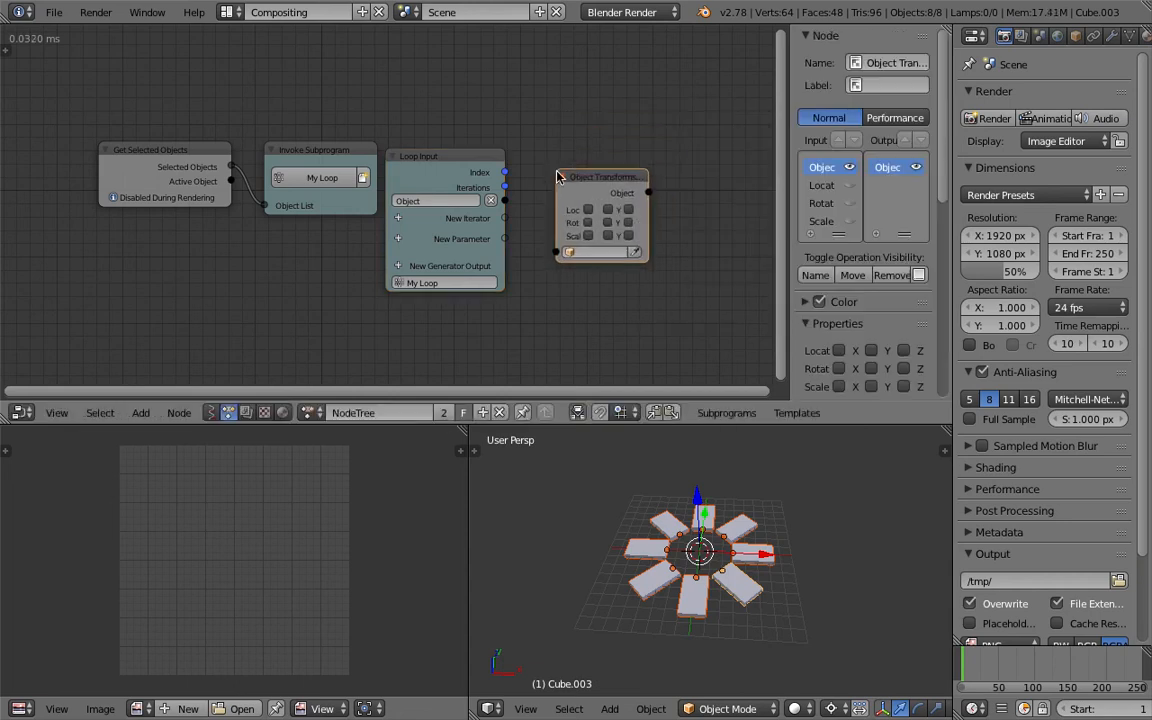
# Hide the node editor's sidebar, move the Object Transforms Output node away, and link the loop's Object output to its Object input
pyautogui.moveTo(869, 201); pyautogui.dragTo(972, 204)
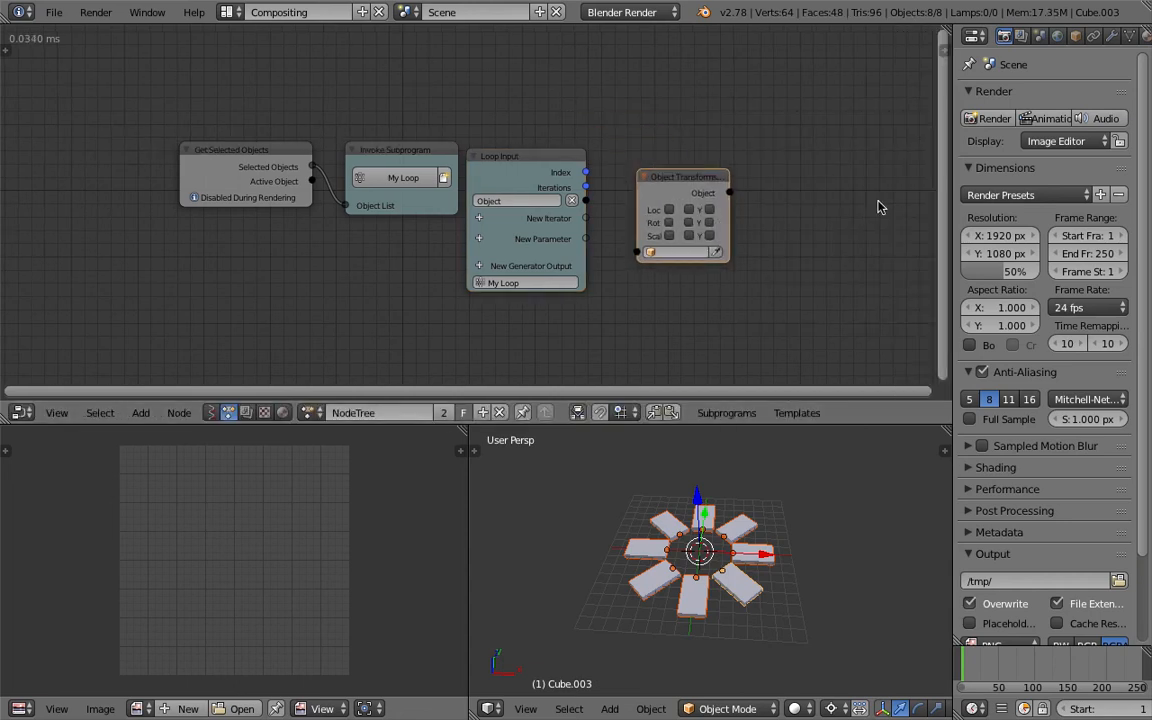
pyautogui.moveTo(725, 183); pyautogui.dragTo(673, 175, button='middle')
pyautogui.moveTo(653, 172); pyautogui.dragTo(757, 172)
pyautogui.moveTo(540, 193); pyautogui.dragTo(762, 213)
# Try enabling X, Y and Z rotation on the Object Transforms Output node, and undo it
pyautogui.scroll(2, 833, 317)
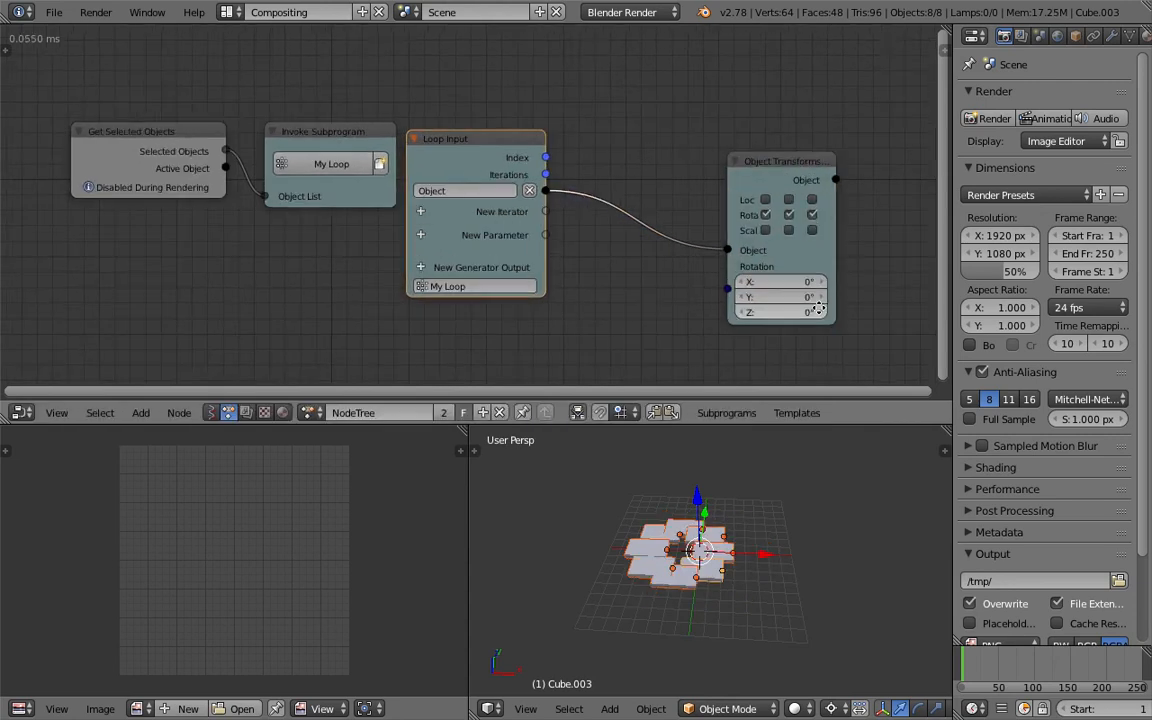
pyautogui.scroll(-1, 833, 317)
pyautogui.moveTo(781, 545); pyautogui.dragTo(776, 539, button='middle')
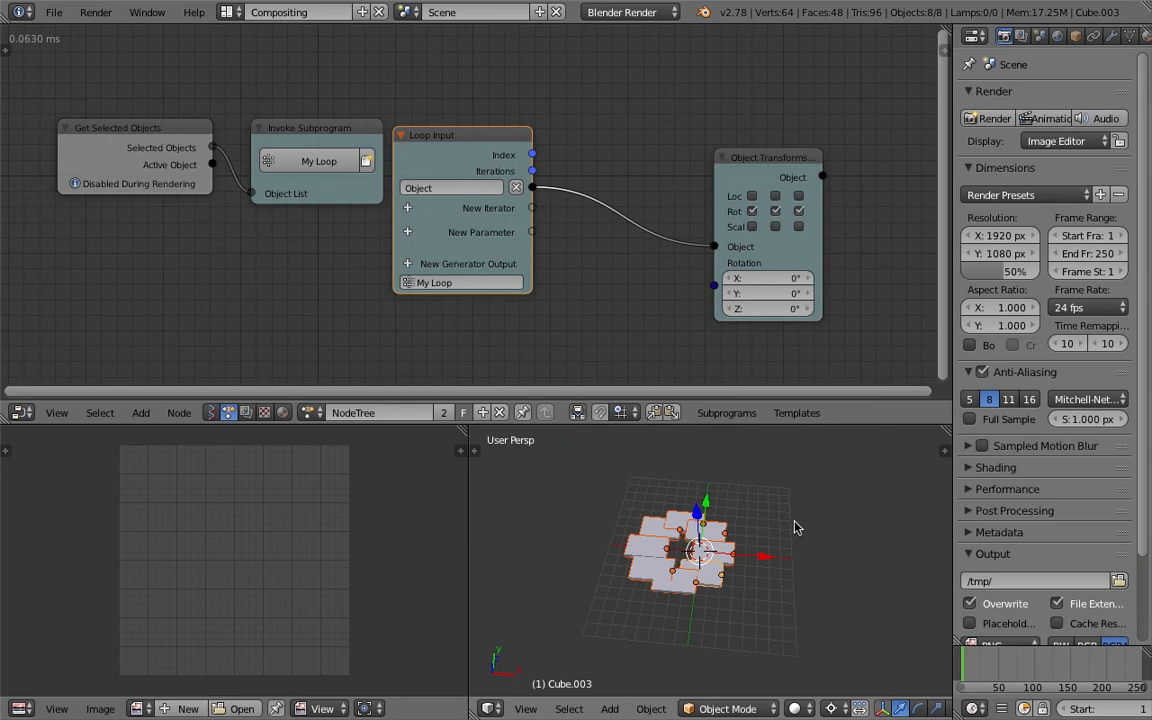
pyautogui.hotkey('ctrl', 'z')
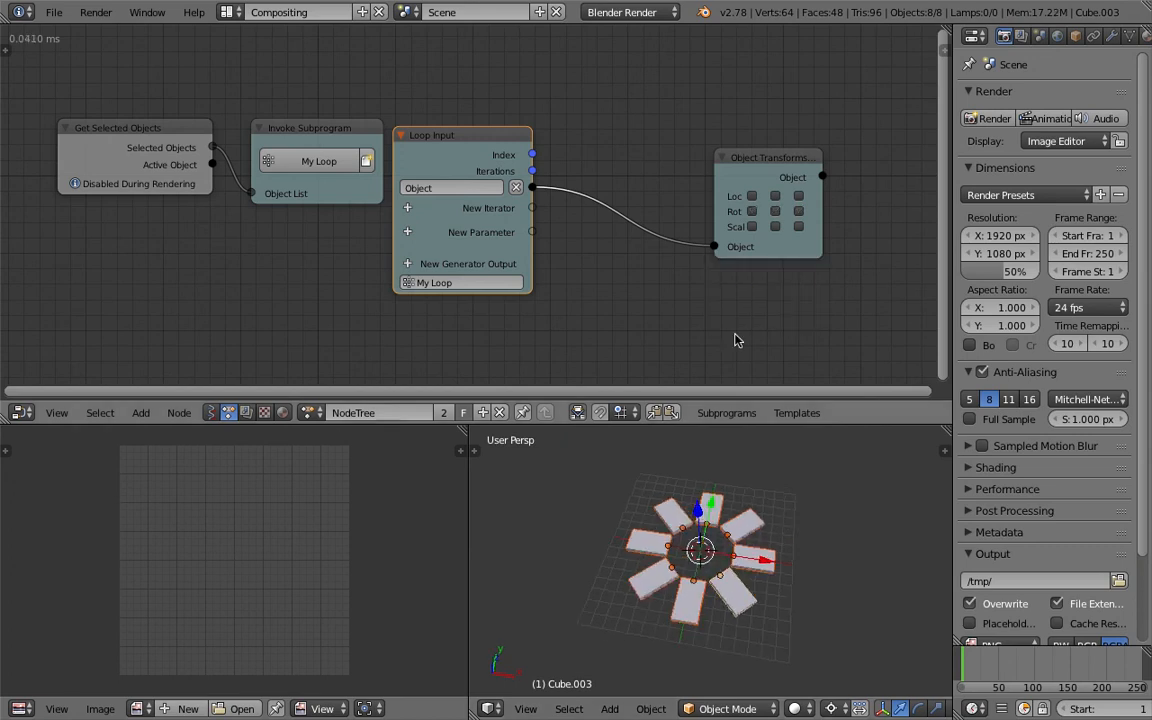
# Show the 3D view's transform properties, try changing the active slab's X rotation, and undo the change
pyautogui.moveTo(821, 237); pyautogui.dragTo(873, 237)
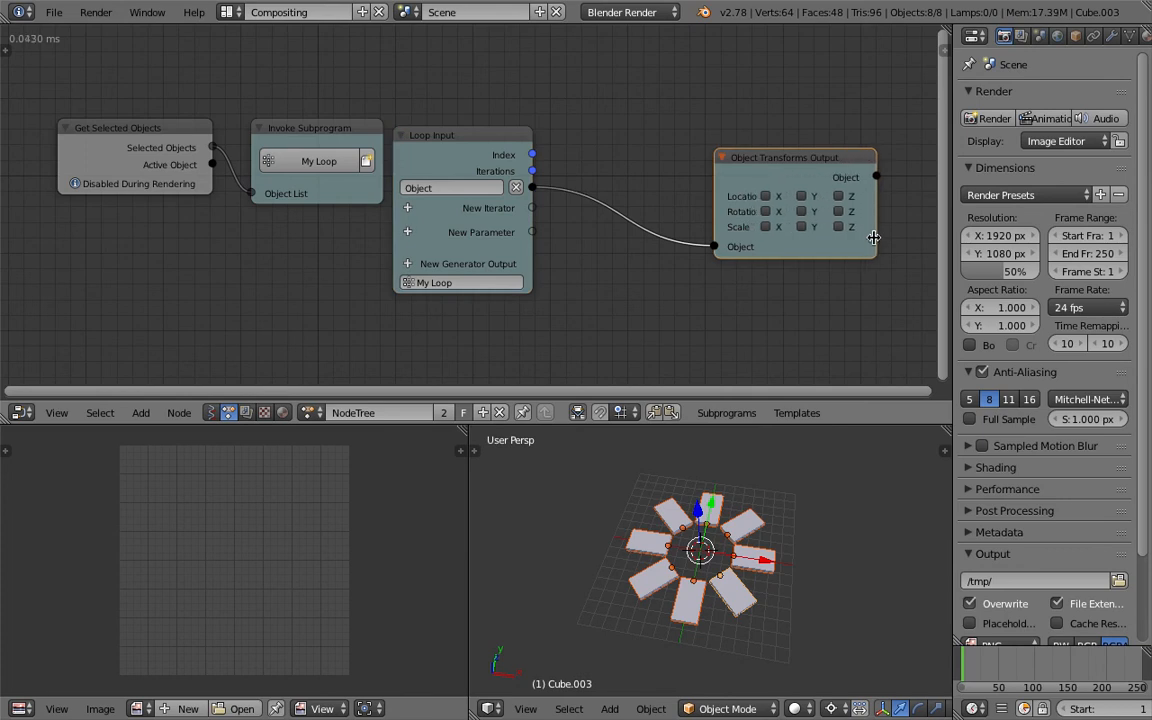
pyautogui.moveTo(741, 270); pyautogui.dragTo(687, 264, button='middle')
pyautogui.press('n')
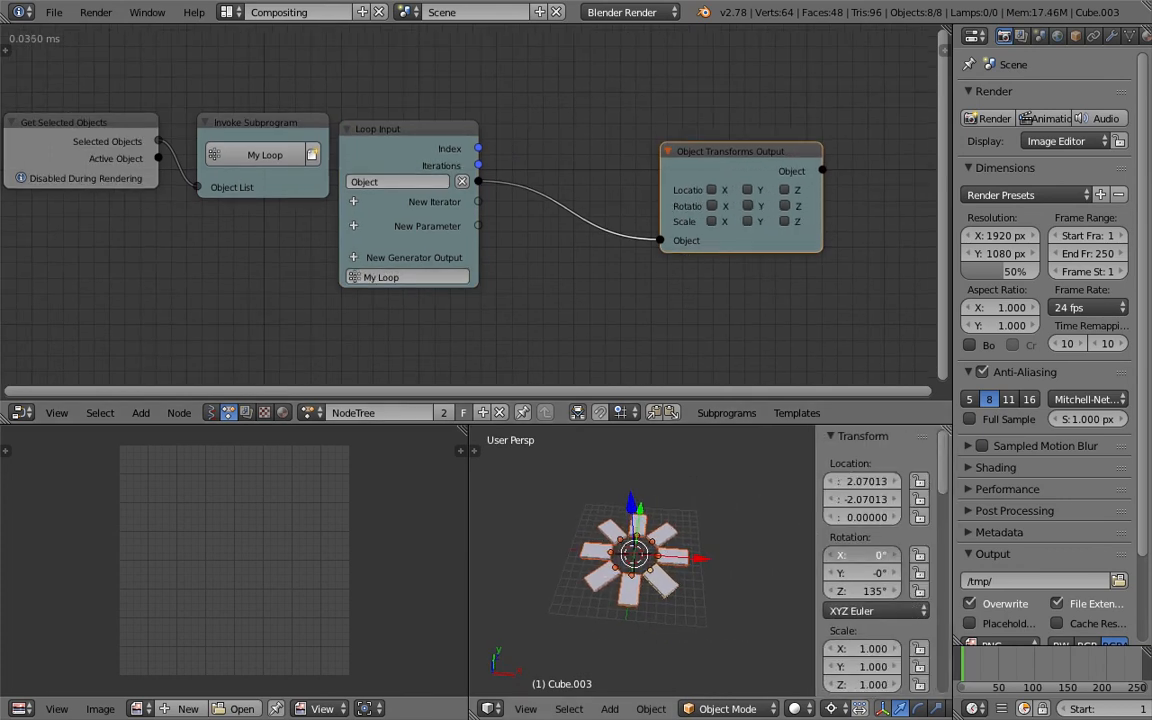
pyautogui.moveTo(873, 558)
pyautogui.mouseDown()
pyautogui.moveTo(832, 558)
pyautogui.moveTo(869, 559)
pyautogui.mouseUp()
pyautogui.hotkey('ctrl', 'z')
pyautogui.click(1019, 574)
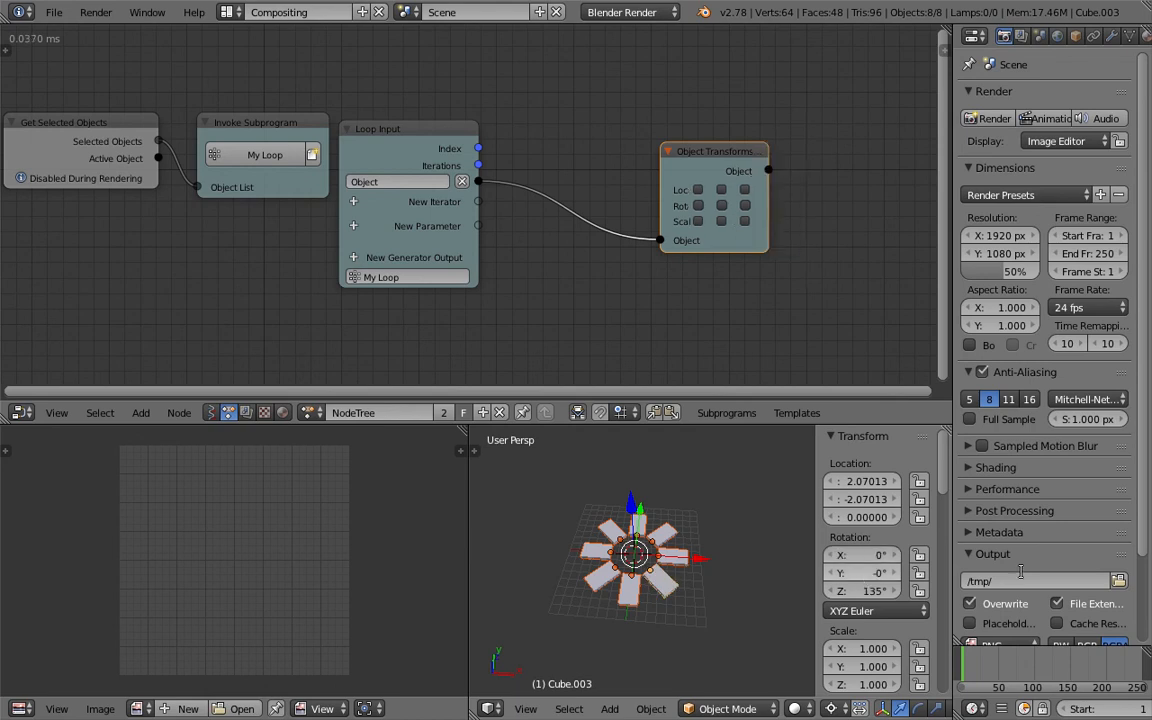
pyautogui.click(753, 339)
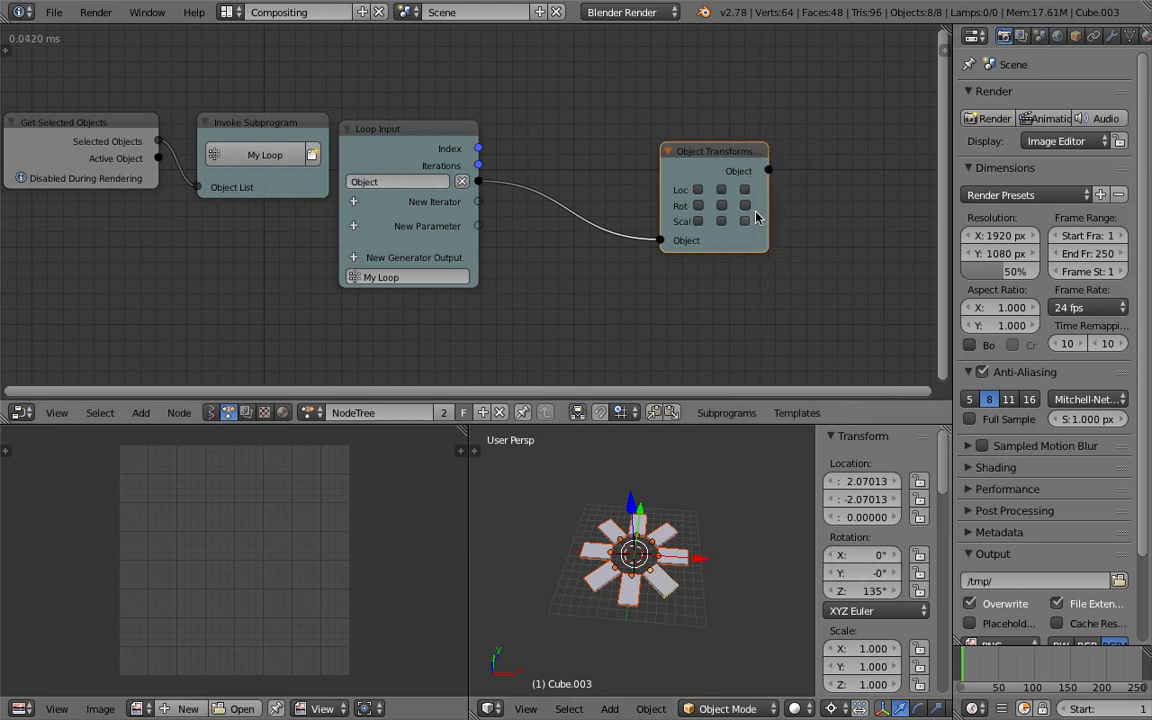
# Widen the Object Transforms Output node and enable only its Y rotation
pyautogui.moveTo(765, 212); pyautogui.dragTo(836, 212)
pyautogui.click(756, 205)
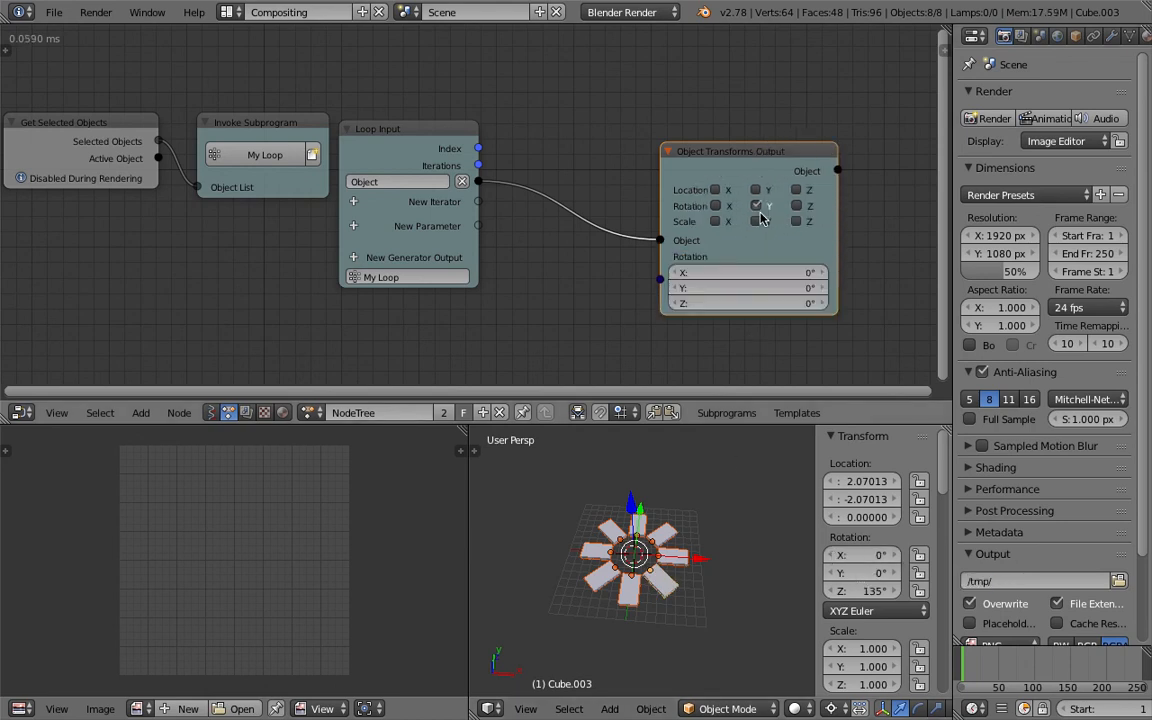
# Set the Object Transforms Output node's Y rotation to 4.14°, keyframe the active slab's rotation, and go to frame 84
pyautogui.moveTo(760, 289)
pyautogui.mouseDown()
pyautogui.moveTo(800, 289)
pyautogui.moveTo(690, 289)
pyautogui.moveTo(825, 289)
pyautogui.moveTo(700, 289)
pyautogui.moveTo(750, 289)
pyautogui.mouseUp()
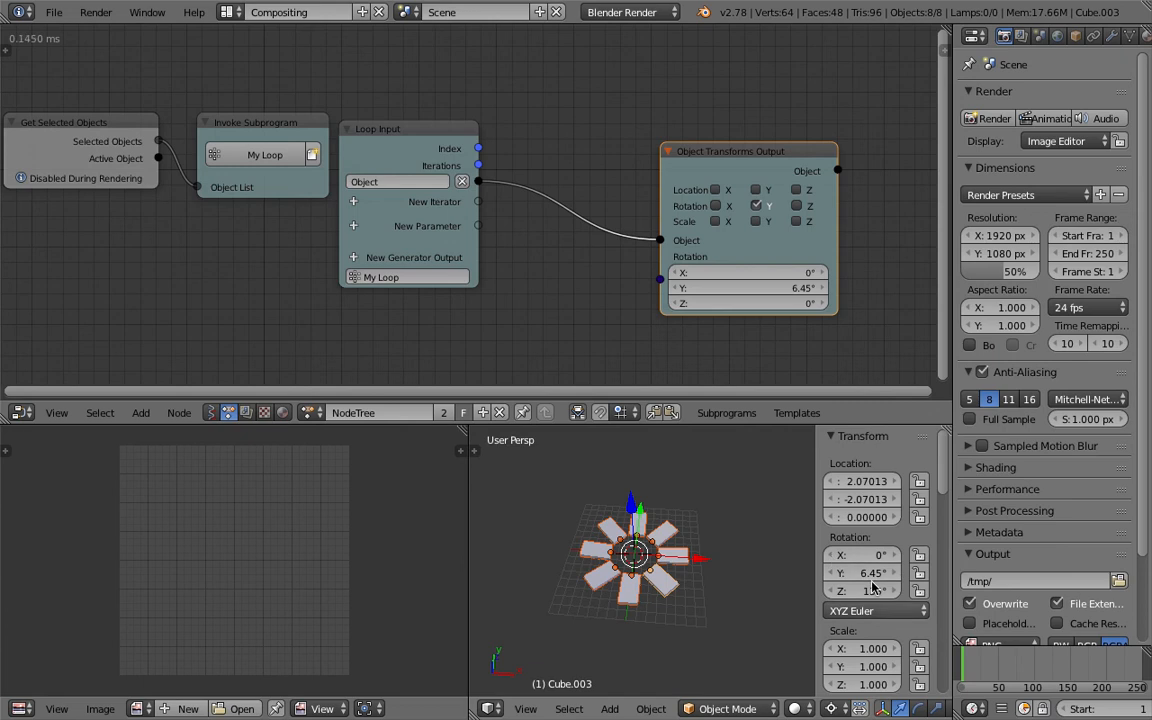
pyautogui.press('Return')
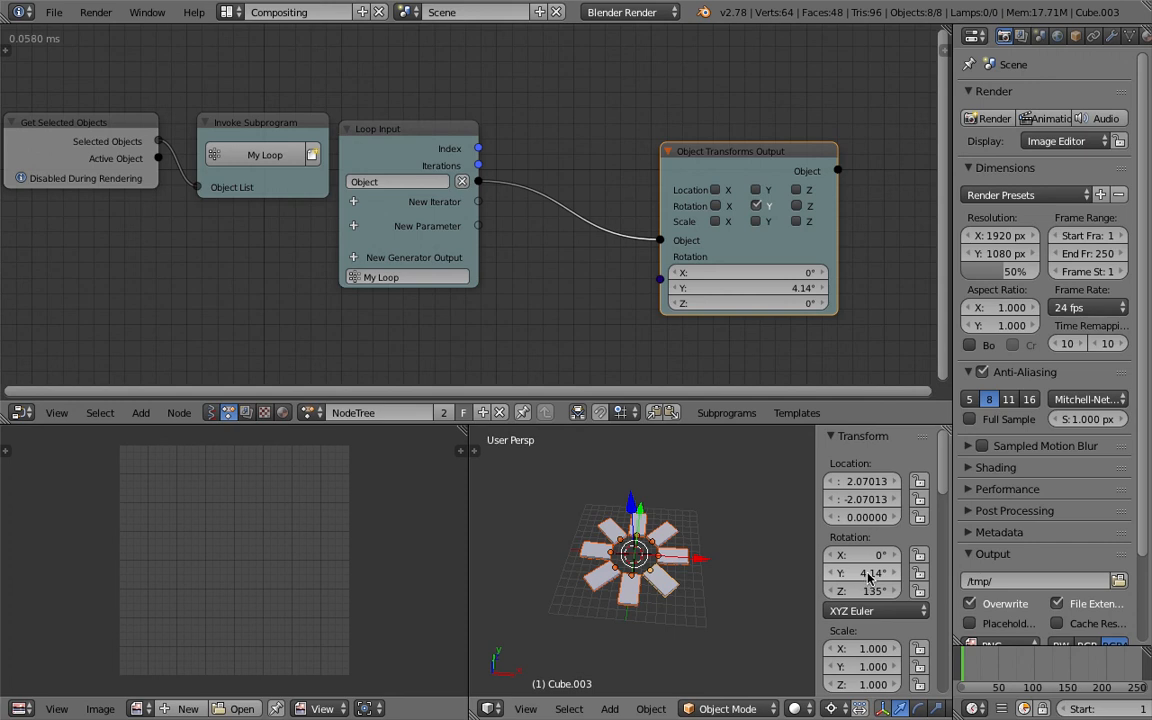
pyautogui.press('i')
pyautogui.click(1022, 667)
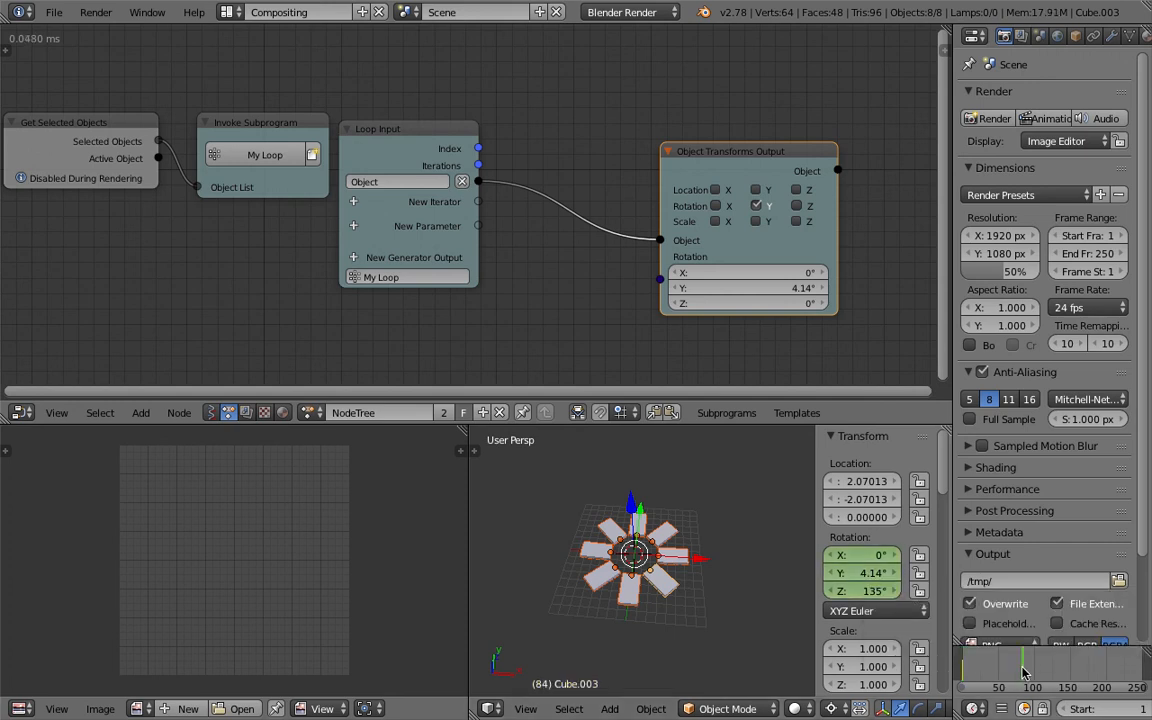
# Set the node's Y rotation to 92.97° and keyframe the active slab's rotation at frame 84
pyautogui.moveTo(757, 288); pyautogui.dragTo(846, 288)
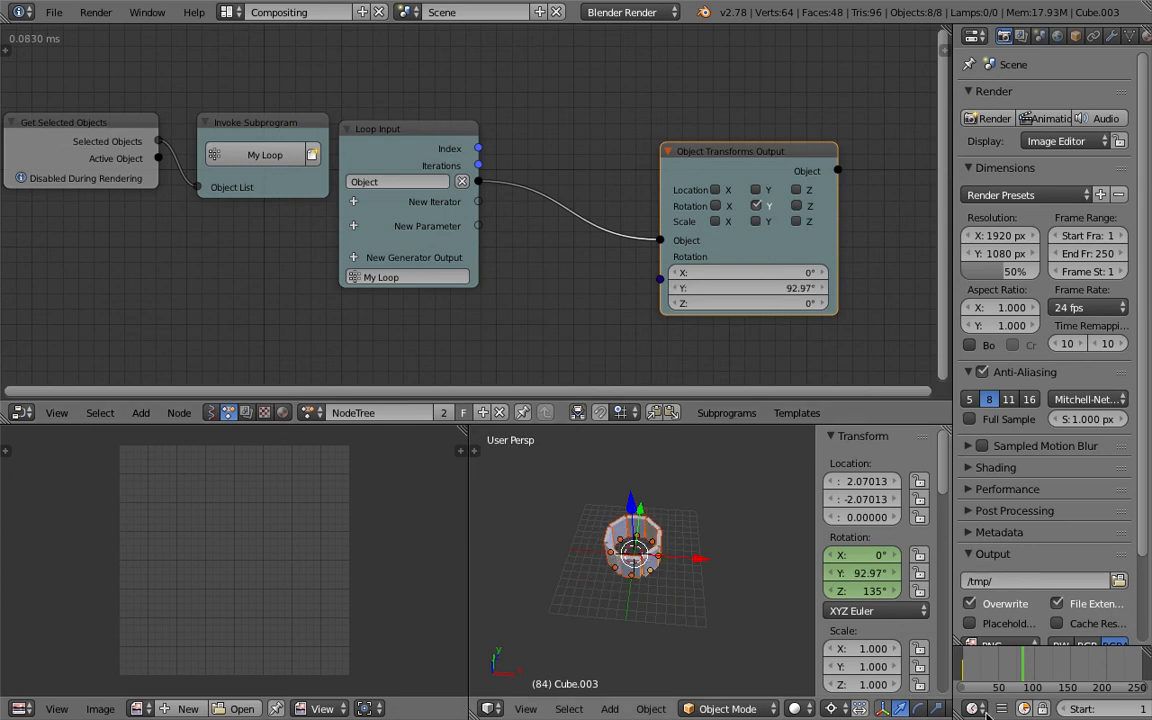
pyautogui.press('i')
pyautogui.click(962, 669)
pyautogui.click(1037, 665)
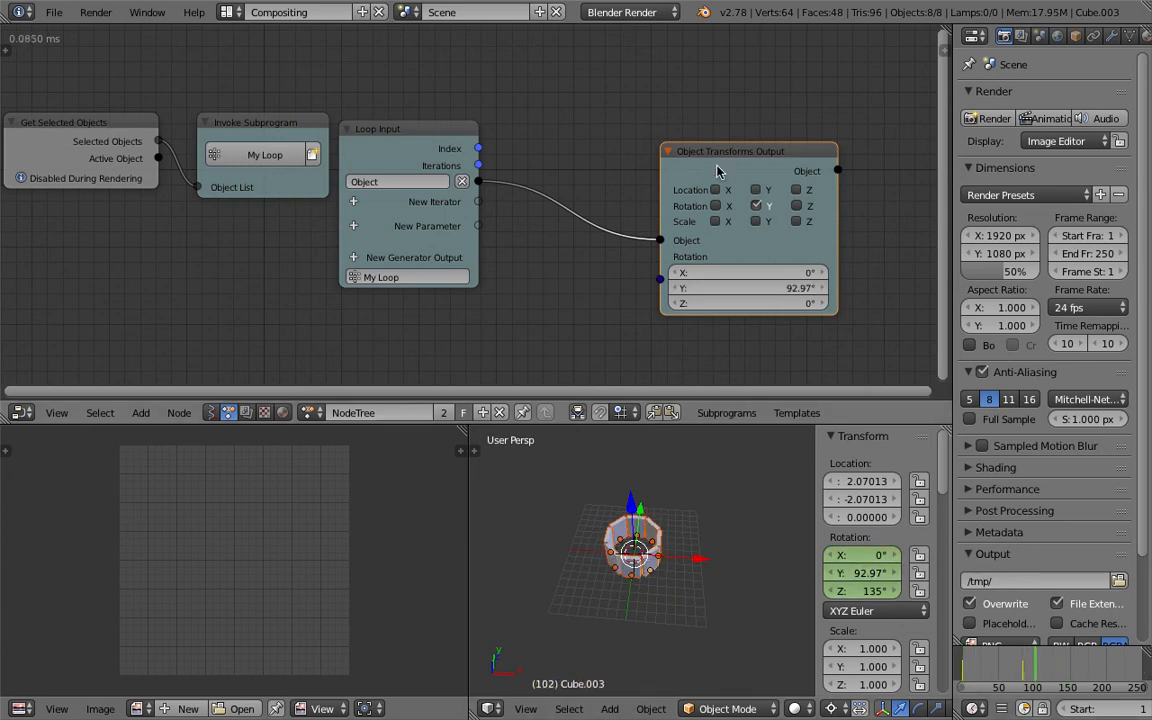
# Delete the Object Transforms Output node and scrub the timeline to frame 25 to play the slab's rotation
pyautogui.press('x')
pyautogui.click(1004, 668)
pyautogui.moveTo(1004, 668); pyautogui.dragTo(961, 667)
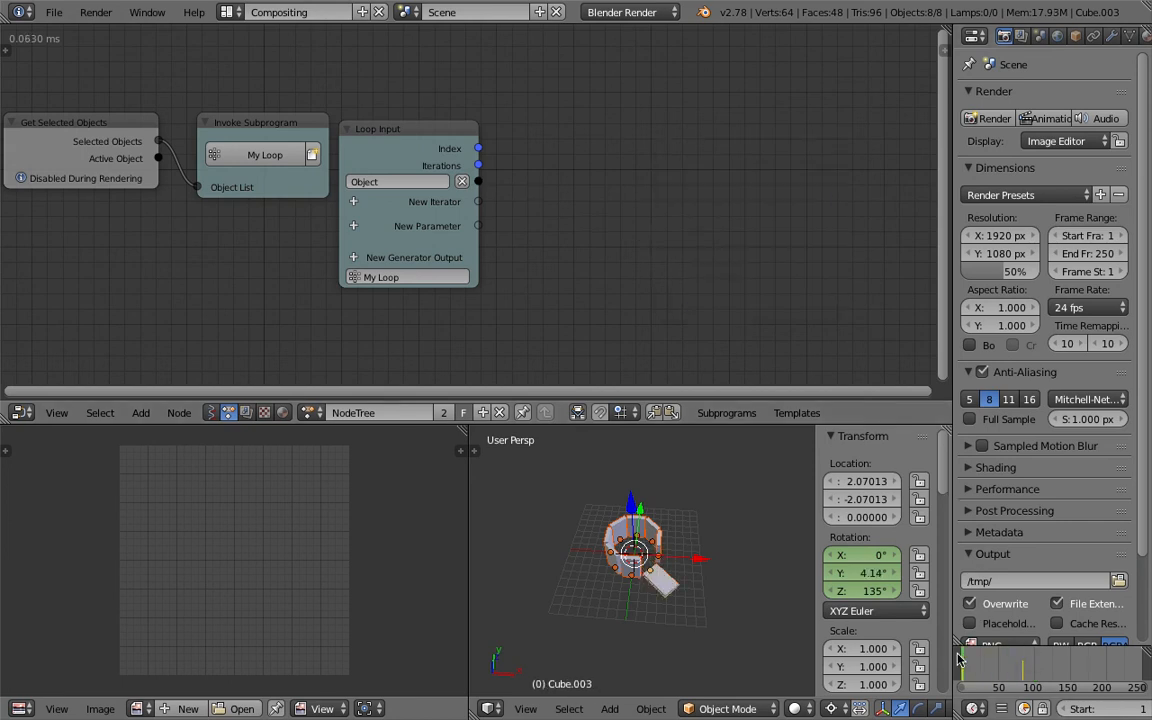
pyautogui.moveTo(1011, 666); pyautogui.dragTo(981, 666)
# Select the lowered slab Cube.003 and clear its rotation keyframes
pyautogui.scroll(4, 640, 553)
pyautogui.moveTo(682, 539); pyautogui.dragTo(673, 547, button='middle')
pyautogui.rightClick(619, 580)
pyautogui.rightClick(682, 539)
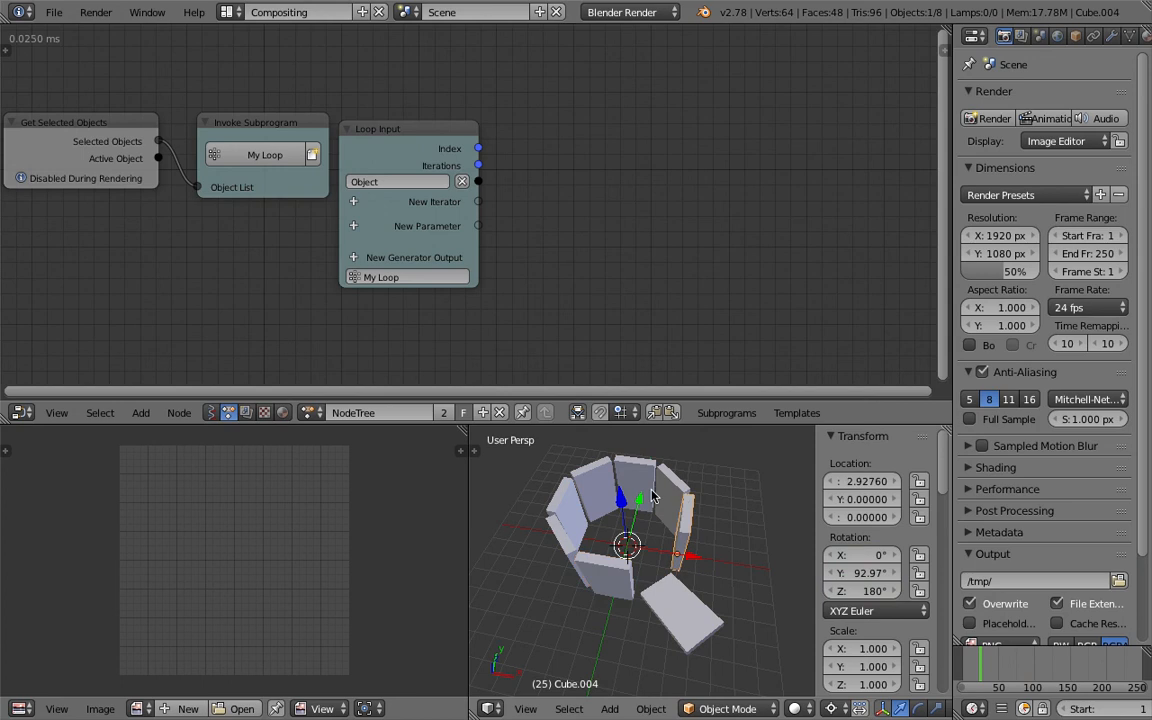
pyautogui.rightClick(674, 591)
pyautogui.moveTo(674, 591); pyautogui.dragTo(672, 514, button='middle')
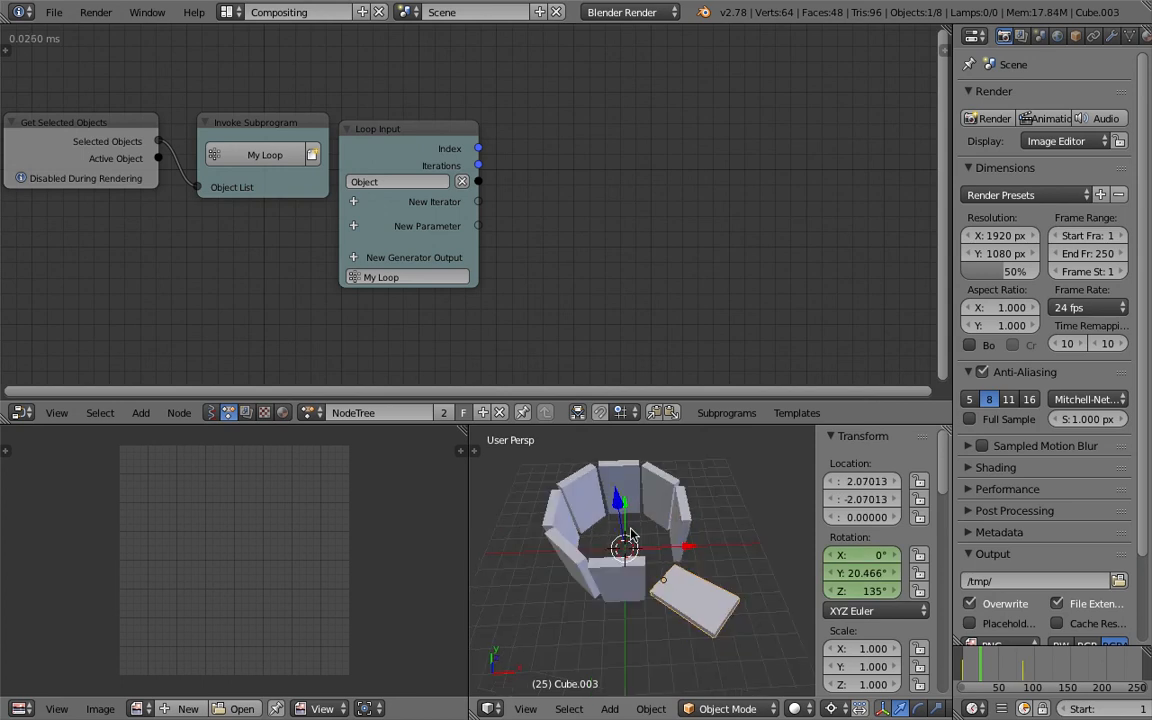
pyautogui.rightClick(838, 563)
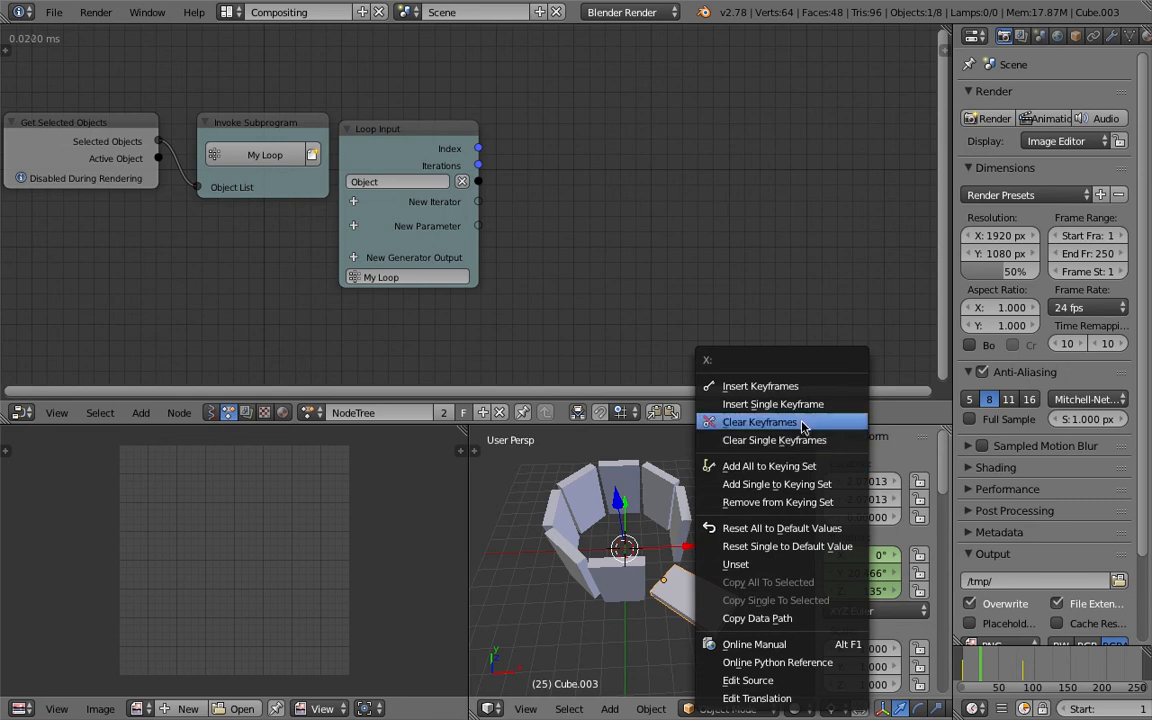
pyautogui.click(805, 421)
# Delete all the remaining nodes from the node tree
pyautogui.rightClick(675, 514)
pyautogui.rightClick(634, 568)
pyautogui.click(473, 523)
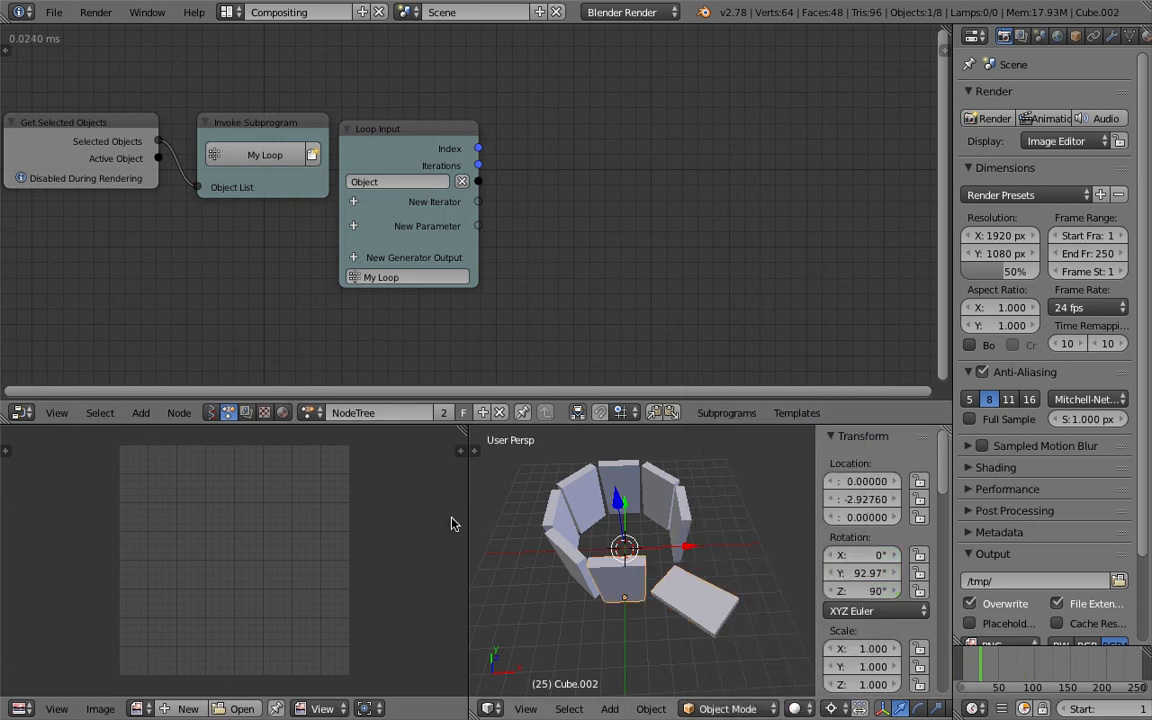
pyautogui.scroll(-1, 362, 94)
pyautogui.press('a')
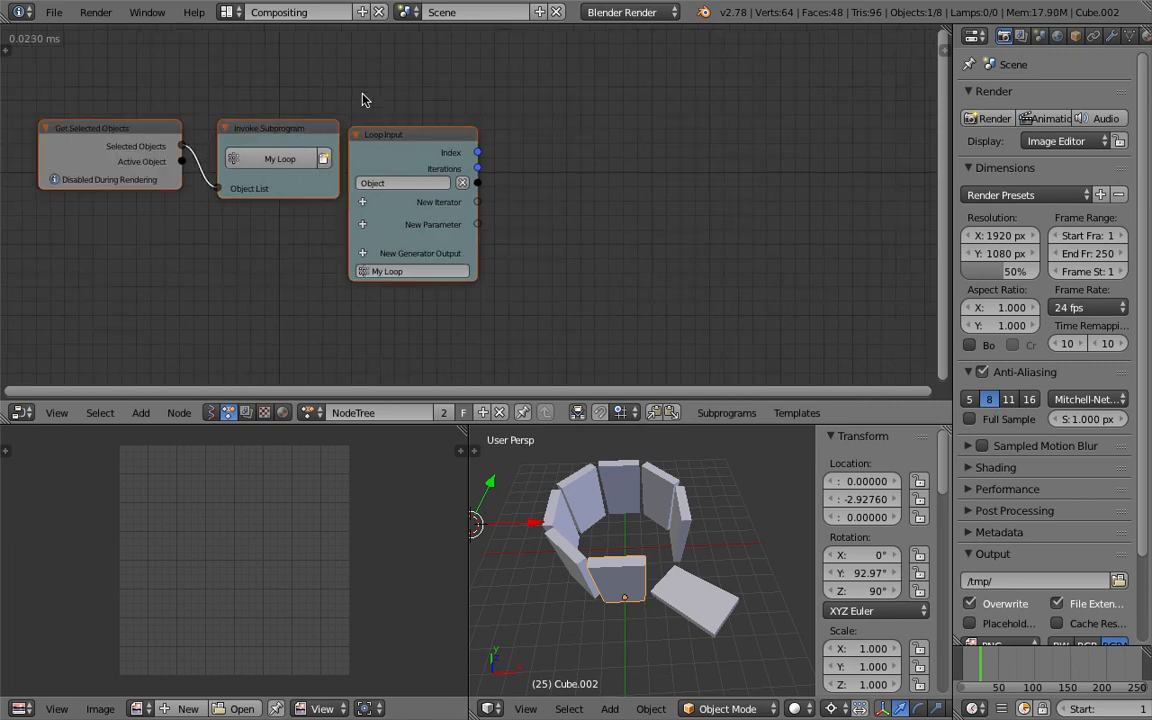
pyautogui.press('x')
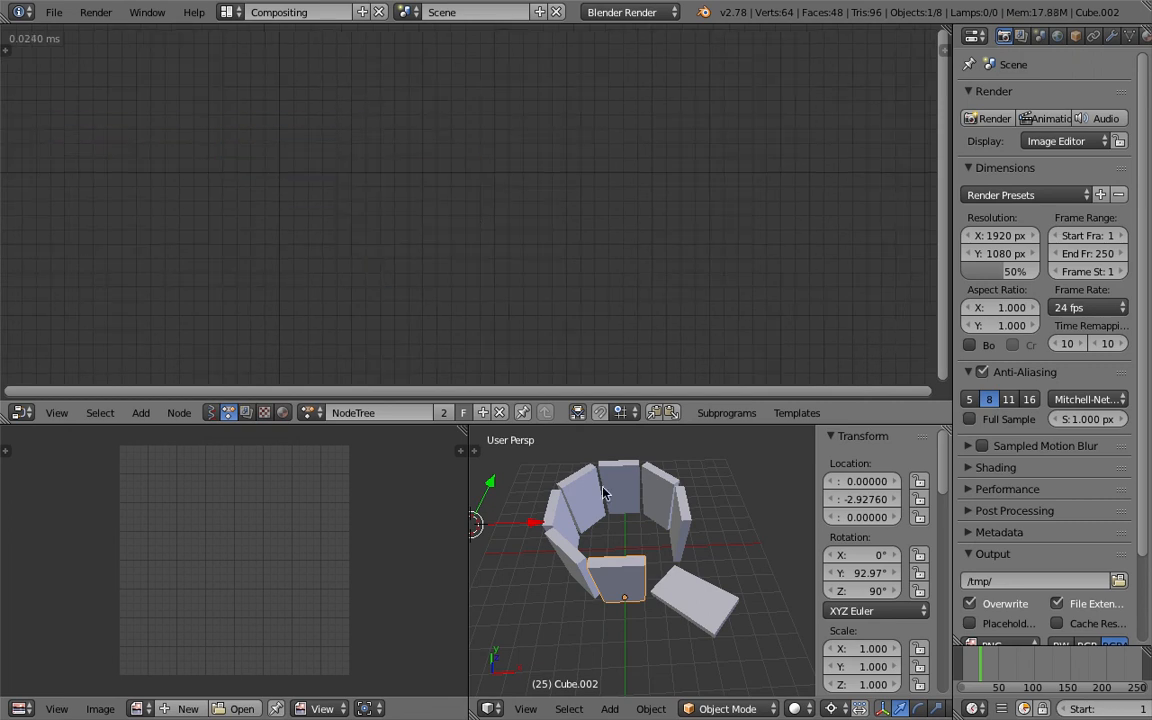
# Switch to the Default screen layout and deselect all objects
pyautogui.click(227, 12)
pyautogui.click(264, 92)
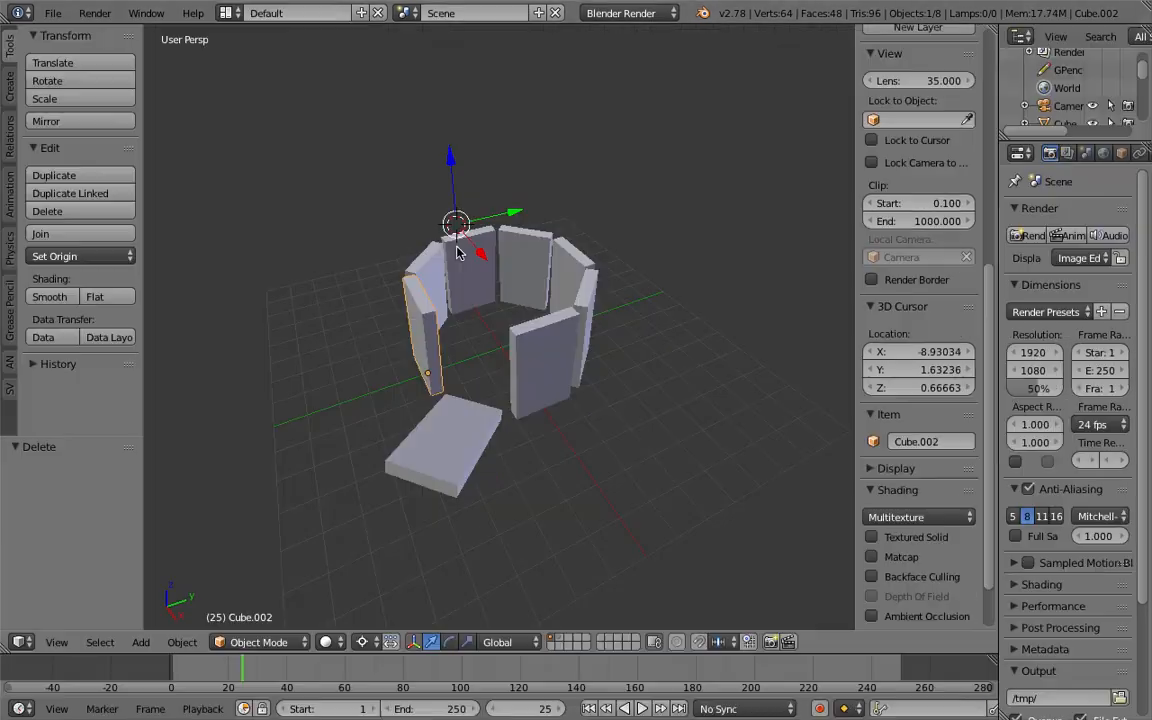
pyautogui.moveTo(540, 352); pyautogui.dragTo(525, 330, button='middle')
pyautogui.press('a')
pyautogui.press('a')
pyautogui.press('a')
pyautogui.press('a')
pyautogui.press('a')
pyautogui.moveTo(635, 290); pyautogui.dragTo(620, 317, button='middle')
# Add a Plain Axes empty and clear its location so it sits at the centre of the ring
pyautogui.hotkey('shift', 'a')
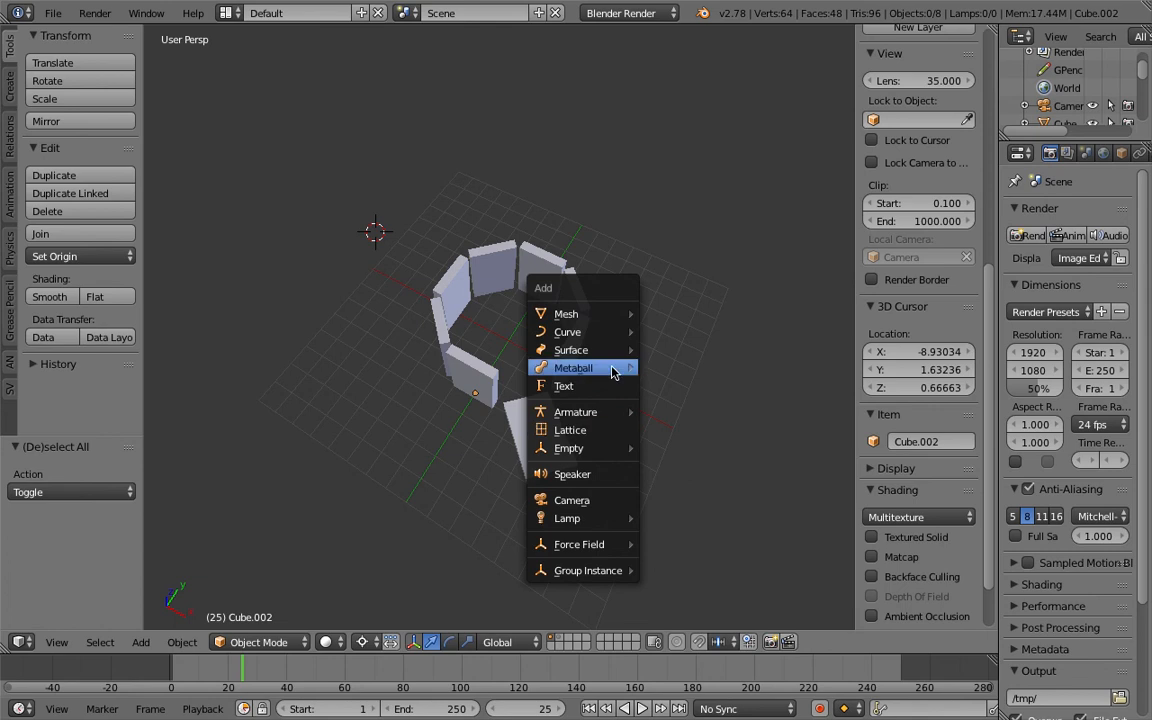
pyautogui.moveTo(630, 449)
pyautogui.click(690, 452)
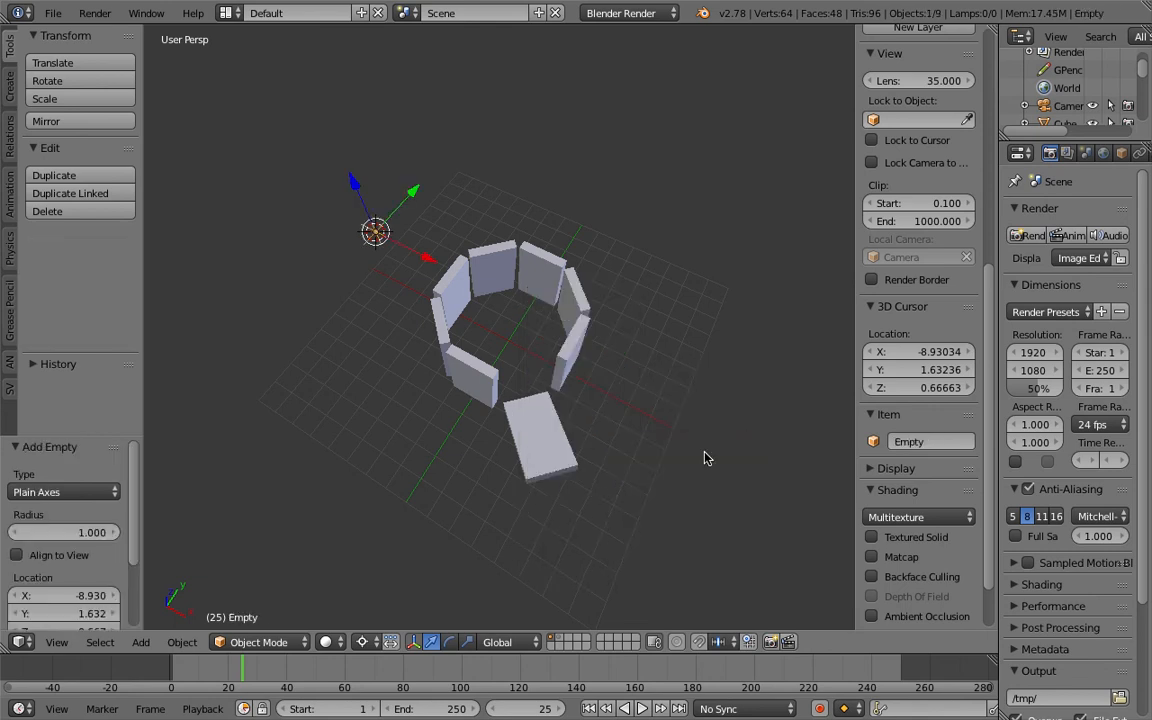
pyautogui.hotkey('alt', 'g')
pyautogui.scroll(4, 610, 335)
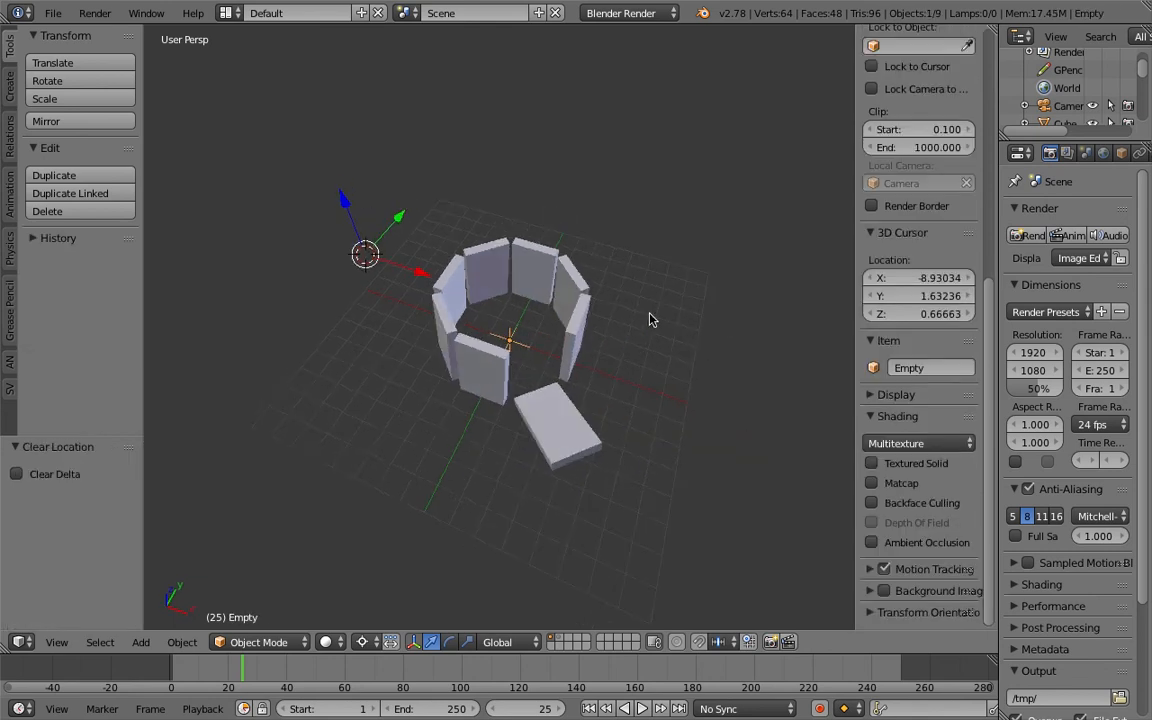
pyautogui.press('g')
pyautogui.rightClick(537, 324)
pyautogui.moveTo(537, 324); pyautogui.dragTo(528, 307, button='middle')
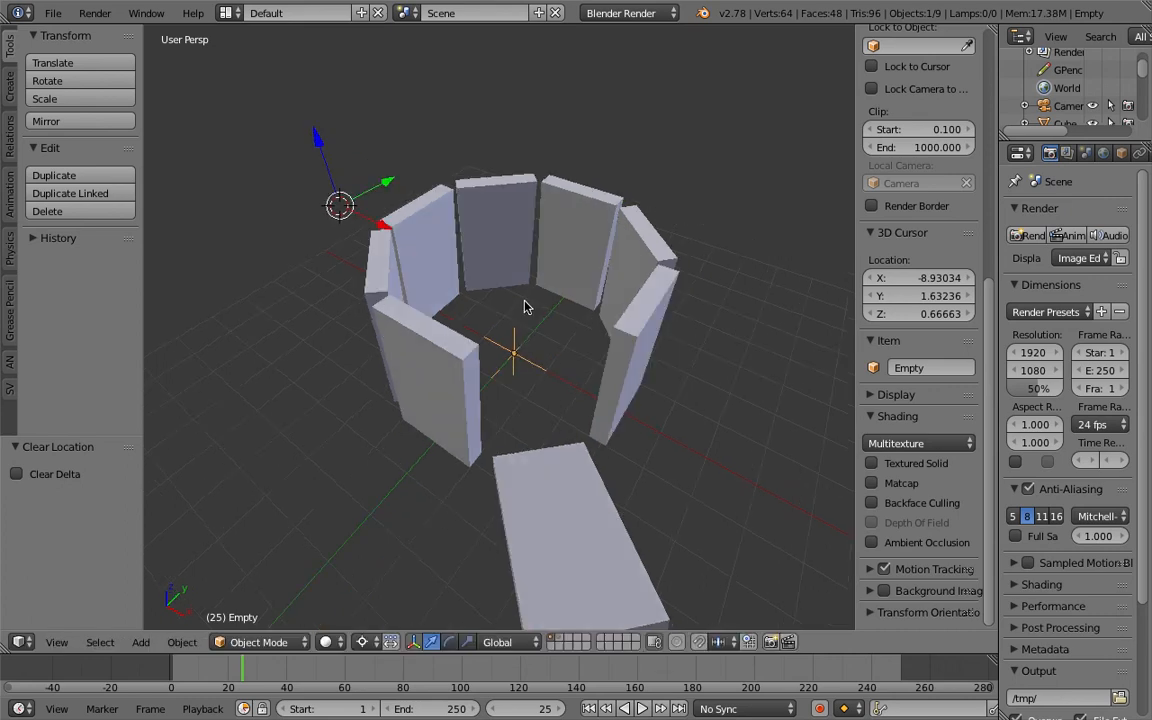
# Set the pivot point to Individual Origins, then try moving the empty and undo it
pyautogui.click(363, 640)
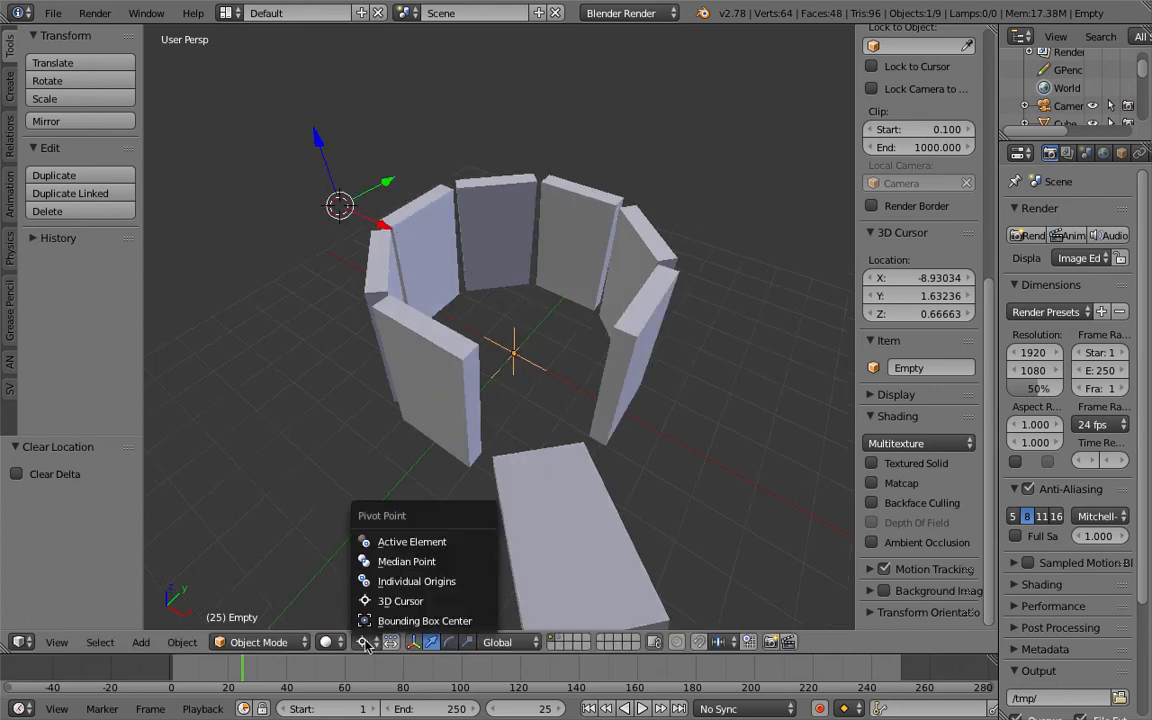
pyautogui.click(445, 581)
pyautogui.moveTo(514, 308); pyautogui.dragTo(551, 212)
pyautogui.hotkey('ctrl', 'z')
pyautogui.scroll(-1, 558, 274)
pyautogui.moveTo(558, 274); pyautogui.dragTo(508, 297, button='middle')
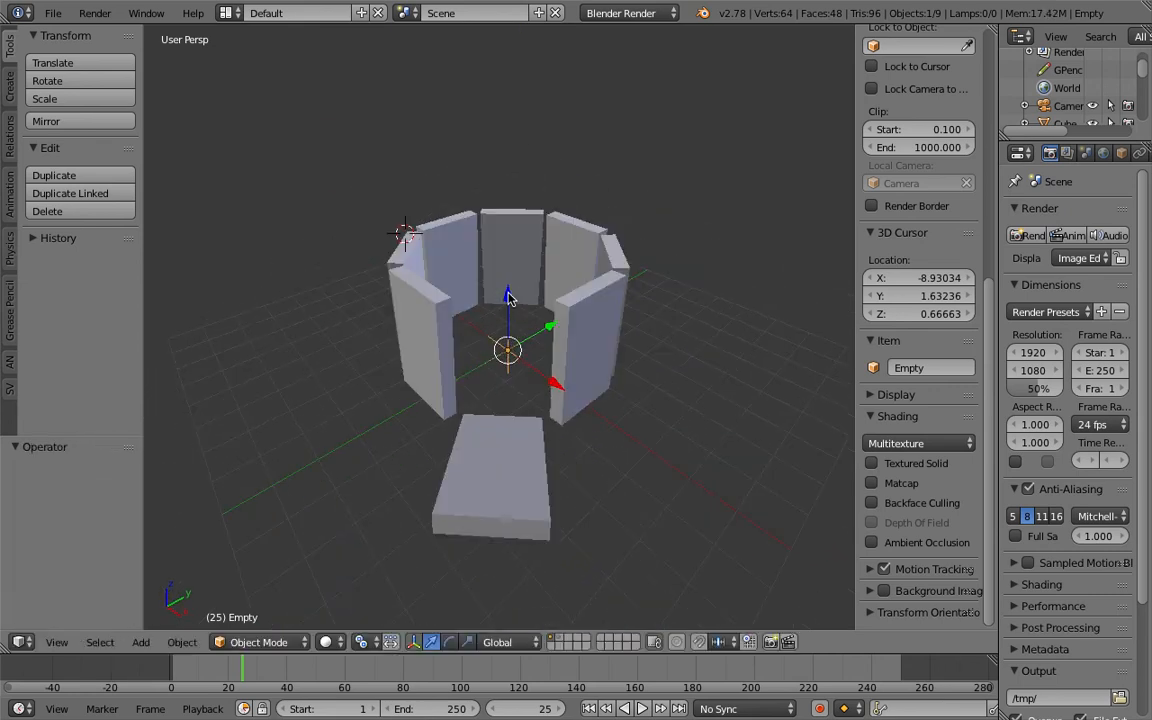
pyautogui.moveTo(508, 297); pyautogui.dragTo(570, 280)
pyautogui.hotkey('ctrl', 'z')
pyautogui.moveTo(520, 325); pyautogui.dragTo(547, 372, button='middle')
# Select several slabs around the ring one after another to examine their placement
pyautogui.hotkey('ctrl', 's')
pyautogui.click(547, 373)
pyautogui.rightClick(562, 261)
pyautogui.rightClick(617, 281)
pyautogui.moveTo(590, 318); pyautogui.dragTo(628, 340, button='middle')
pyautogui.rightClick(620, 312)
pyautogui.rightClick(602, 264)
pyautogui.rightClick(441, 238)
pyautogui.moveTo(441, 238); pyautogui.dragTo(517, 330, button='middle')
pyautogui.hotkey('ctrl', 's')
pyautogui.click(479, 336)
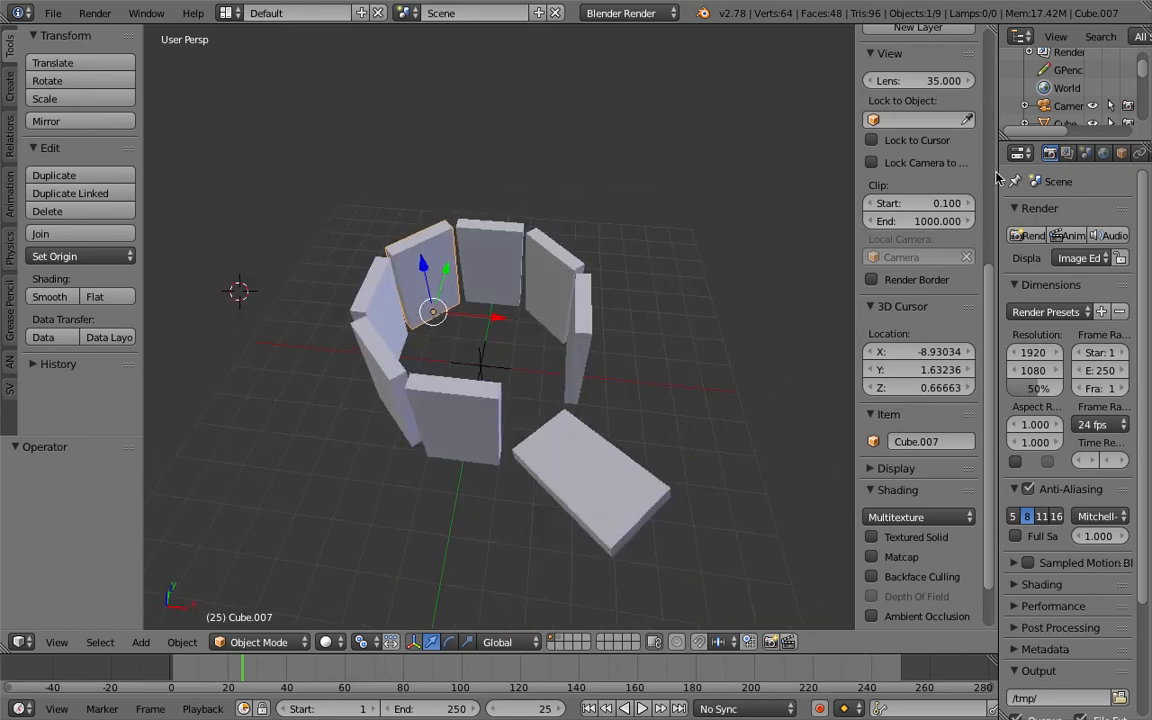
# Widen the properties area, enlarge the Outliner above it, and change the Outliner into a second Properties editor
pyautogui.moveTo(998, 173); pyautogui.dragTo(741, 186)
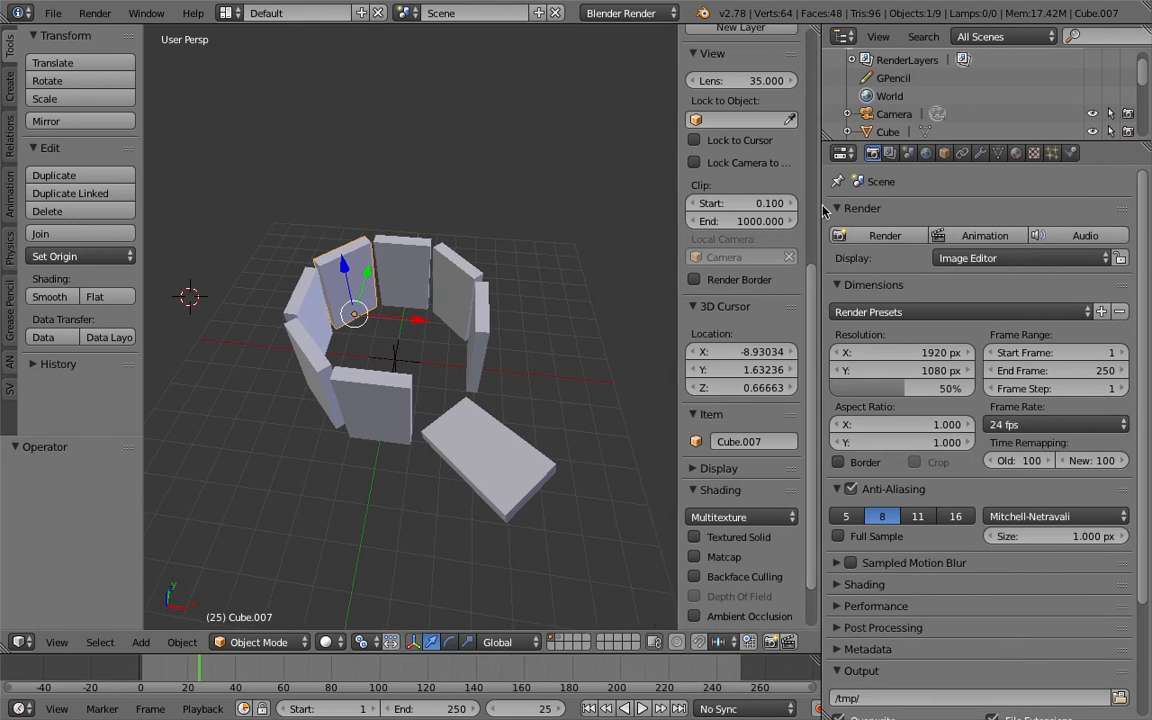
pyautogui.moveTo(949, 146); pyautogui.dragTo(865, 298)
pyautogui.click(843, 37)
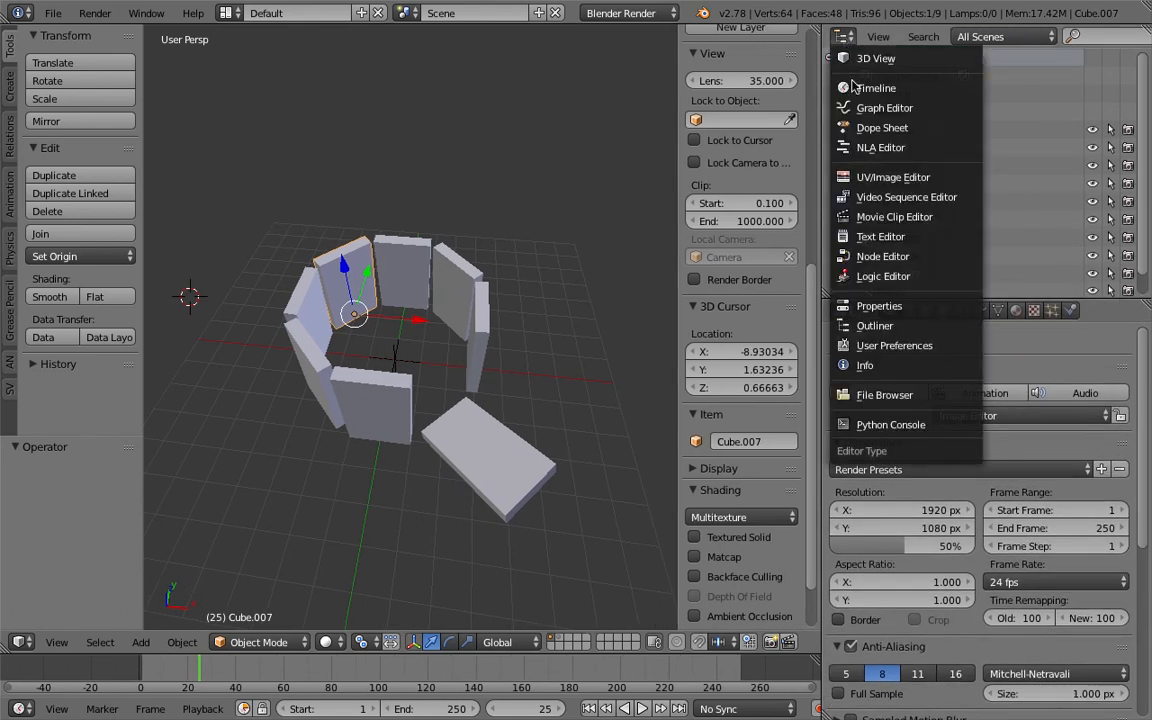
pyautogui.click(937, 300)
pyautogui.moveTo(937, 298); pyautogui.dragTo(914, 322)
# Select the empty and show its object properties in the lower Properties editor
pyautogui.moveTo(487, 400); pyautogui.dragTo(491, 418, button='middle')
pyautogui.rightClick(404, 362)
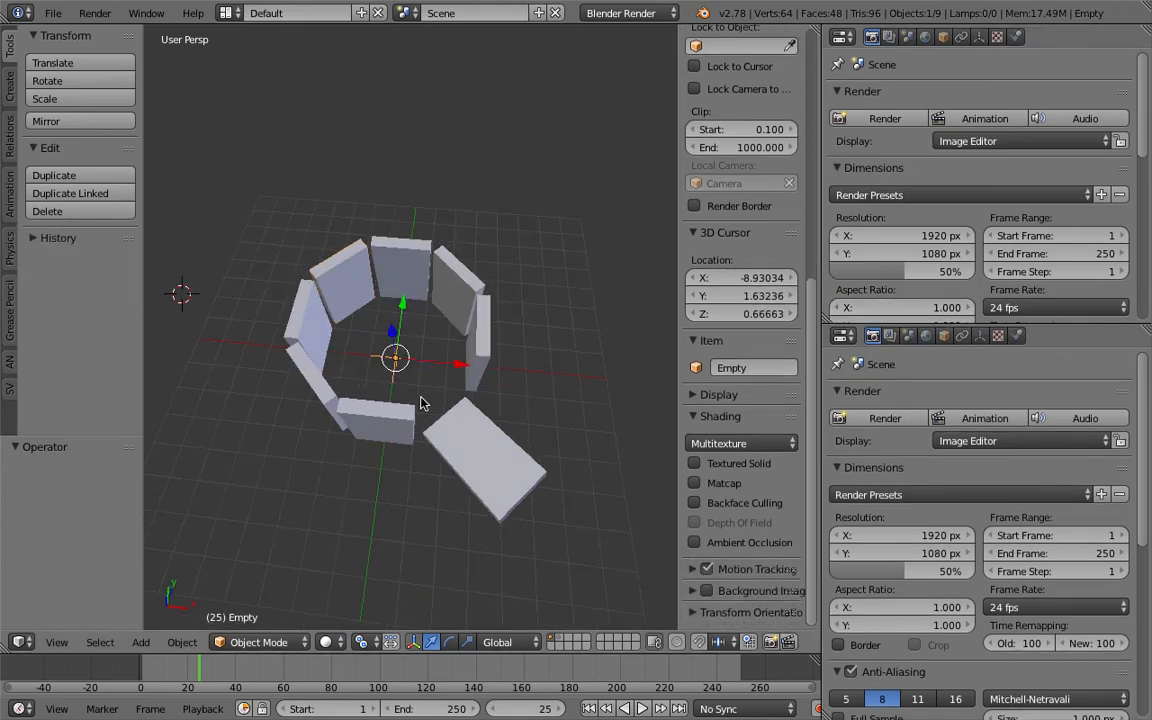
pyautogui.moveTo(404, 362); pyautogui.dragTo(412, 342, button='middle')
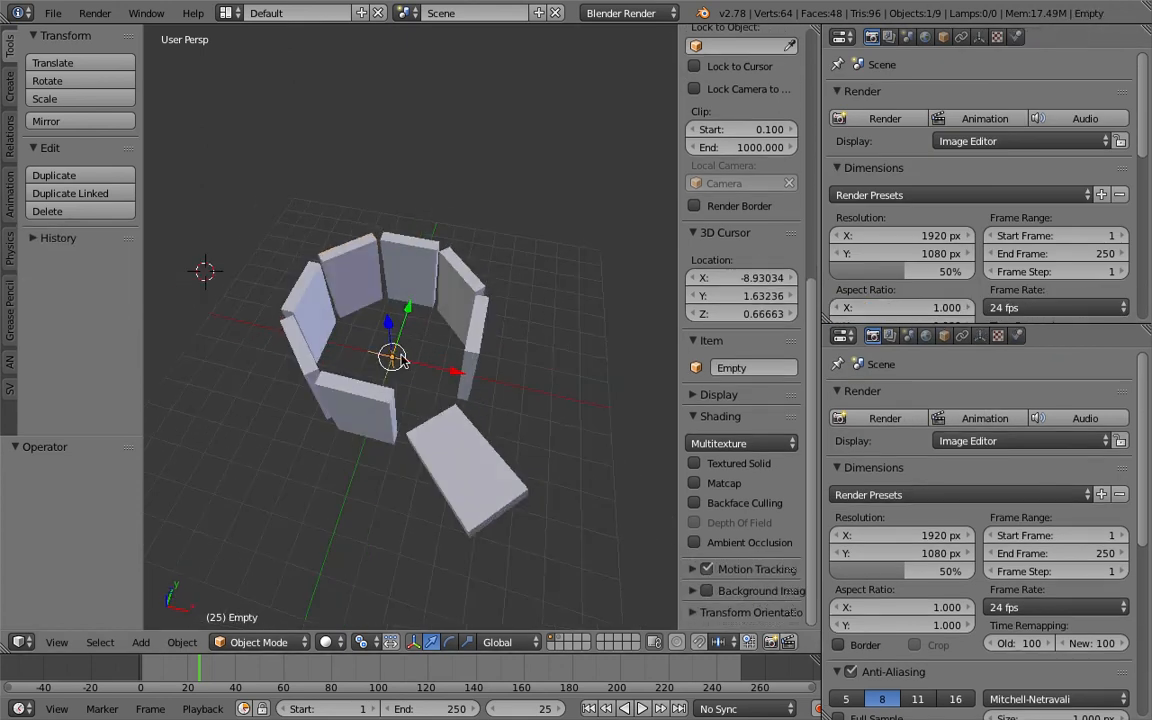
pyautogui.click(943, 337)
# Try moving the empty at the ring's centre and undo the move
pyautogui.moveTo(386, 346)
pyautogui.mouseDown(button='middle')
pyautogui.moveTo(397, 340)
pyautogui.moveTo(364, 331)
pyautogui.moveTo(418, 304)
pyautogui.moveTo(367, 332)
pyautogui.mouseUp(button='middle')
pyautogui.scroll(3, 394, 332)
pyautogui.moveTo(373, 328); pyautogui.dragTo(388, 405)
pyautogui.hotkey('ctrl', 'z')
pyautogui.moveTo(404, 335); pyautogui.dragTo(443, 380, button='middle')
pyautogui.scroll(-2, 443, 380)
# Show object properties in the upper Properties editor too, and pin the empty's properties in the lower one
pyautogui.moveTo(296, 318); pyautogui.dragTo(403, 262, button='middle')
pyautogui.rightClick(325, 362)
pyautogui.rightClick(440, 250)
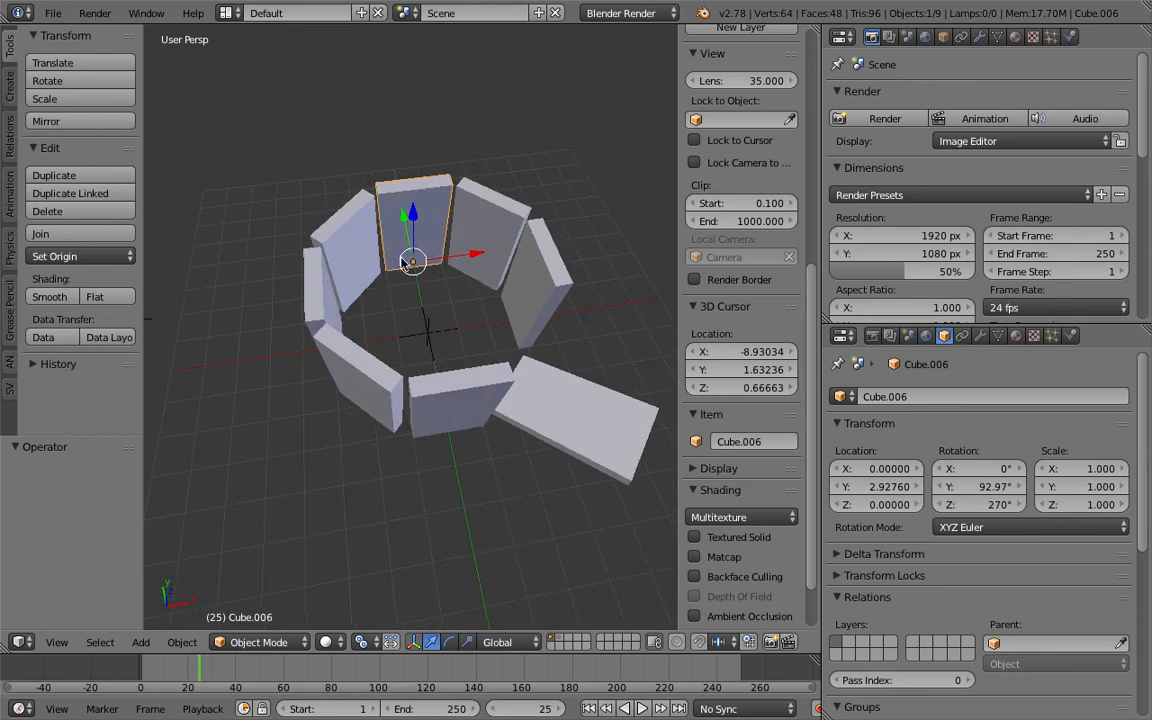
pyautogui.click(943, 36)
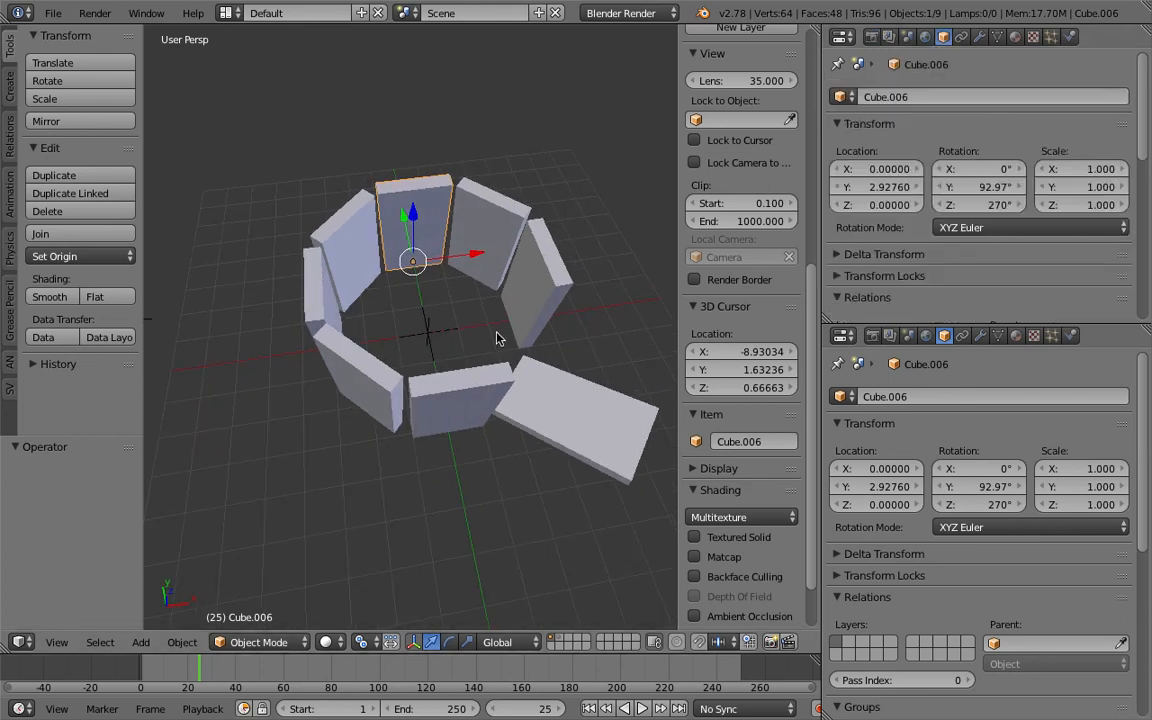
pyautogui.rightClick(427, 326)
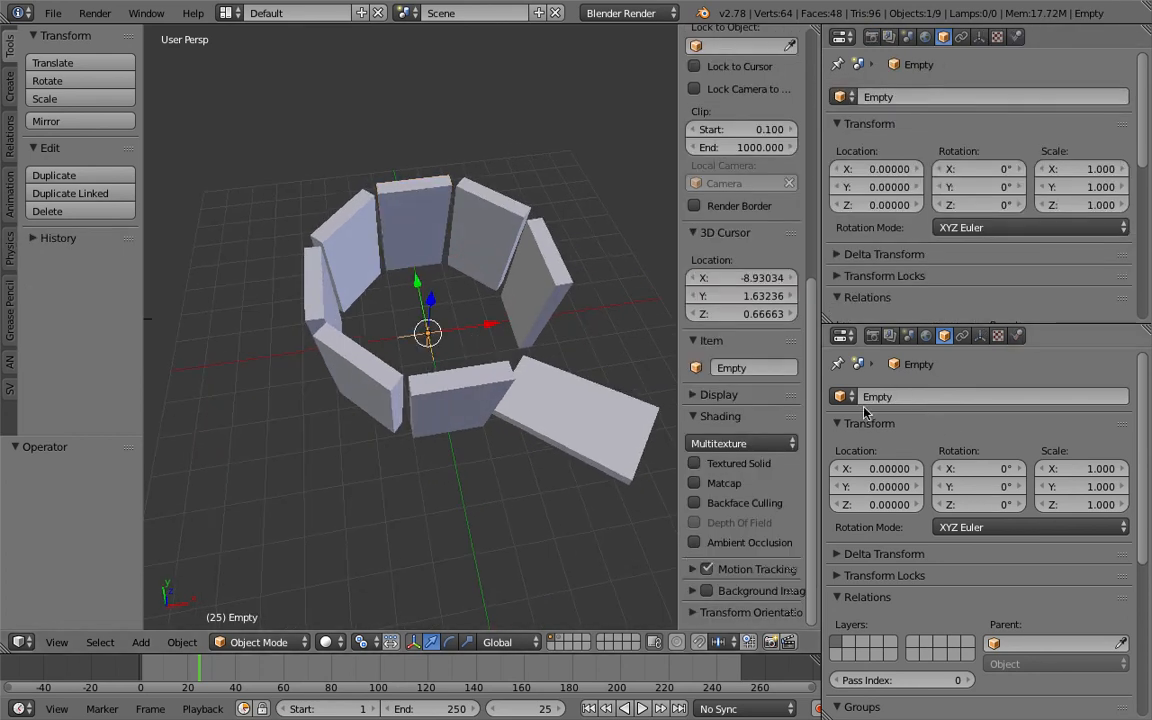
pyautogui.click(841, 367)
# Select the slab Cube.006 at the back of the ring and change its Y rotation to 26.57°
pyautogui.moveTo(505, 296); pyautogui.dragTo(481, 288, button='middle')
pyautogui.rightClick(447, 245)
pyautogui.moveTo(447, 248); pyautogui.dragTo(447, 285, button='middle')
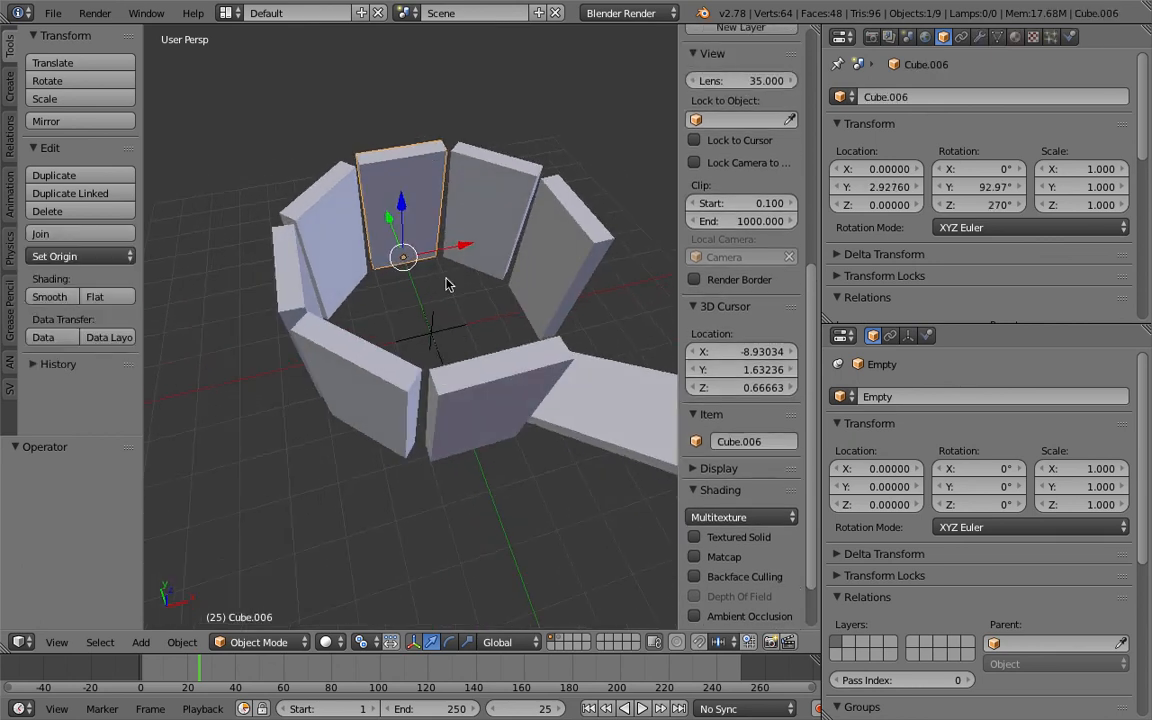
pyautogui.moveTo(978, 187); pyautogui.dragTo(930, 193)
pyautogui.moveTo(414, 233); pyautogui.dragTo(401, 288, button='middle')
pyautogui.rightClick(433, 323)
pyautogui.rightClick(396, 231)
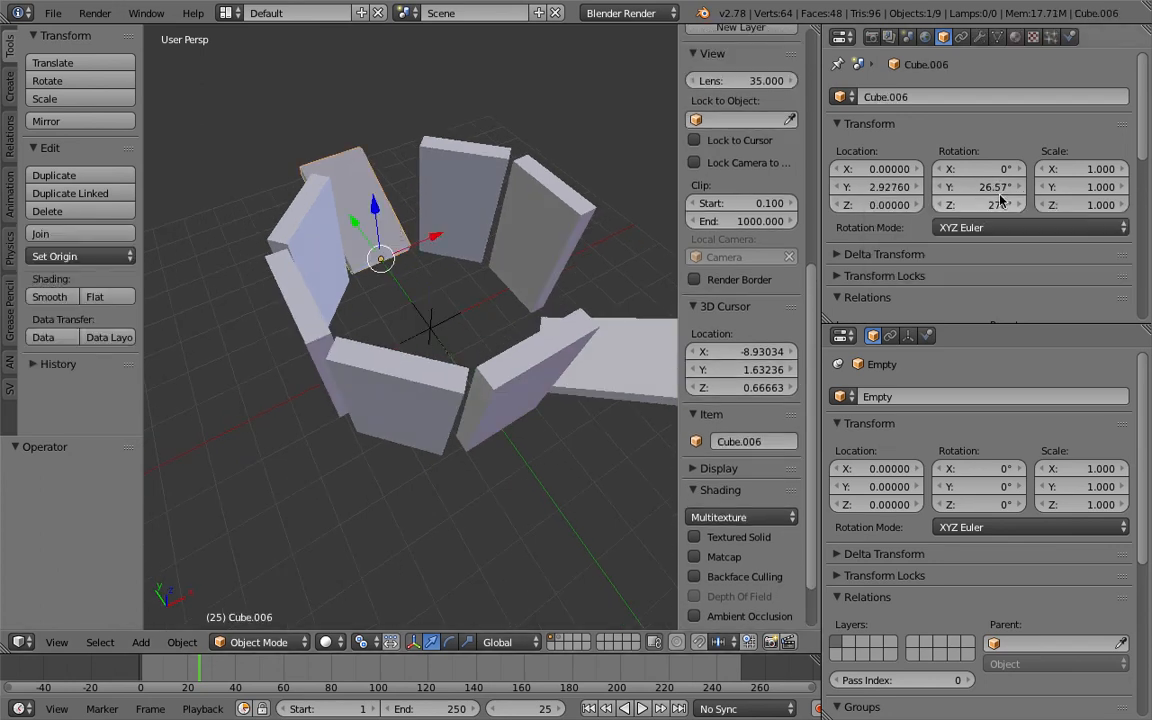
# Add a Single from Target driver to Cube.006's Y rotation, using the empty's Z location as the target
pyautogui.hotkey('ctrl', 'd')
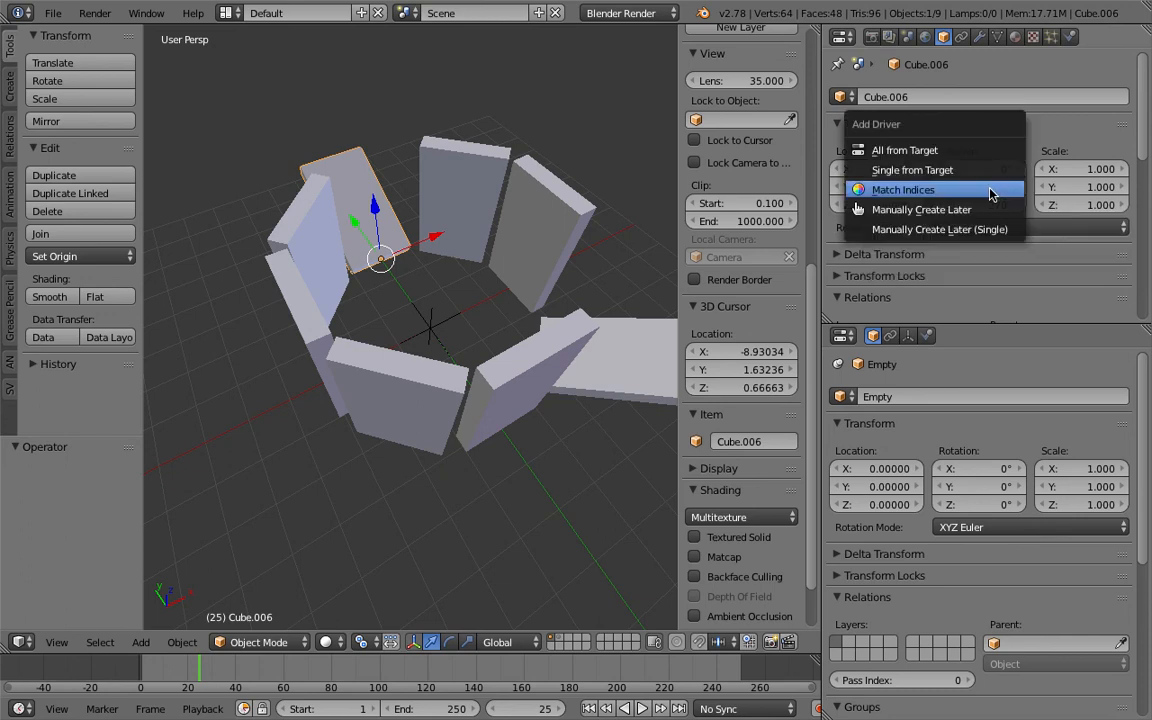
pyautogui.click(941, 172)
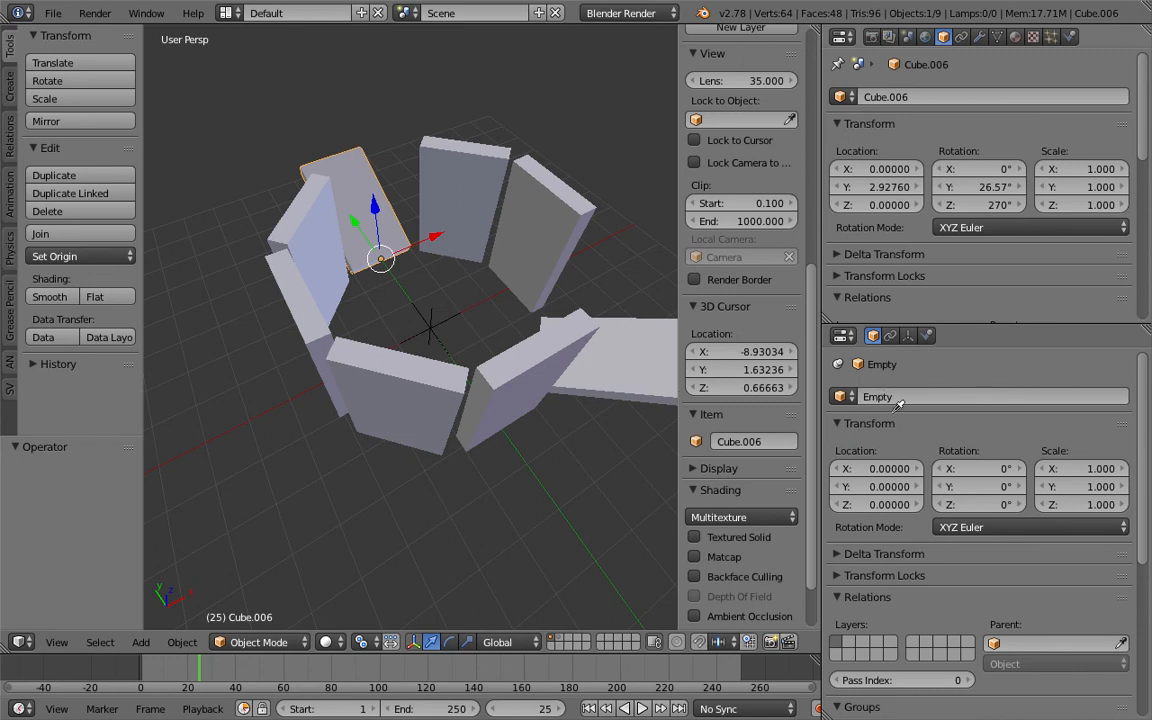
pyautogui.click(876, 503)
# Select the empty and move it up 2.252 along the Z axis to test the driver
pyautogui.rightClick(448, 327)
pyautogui.moveTo(458, 304); pyautogui.dragTo(448, 289, button='middle')
pyautogui.press('g')
pyautogui.press('z')
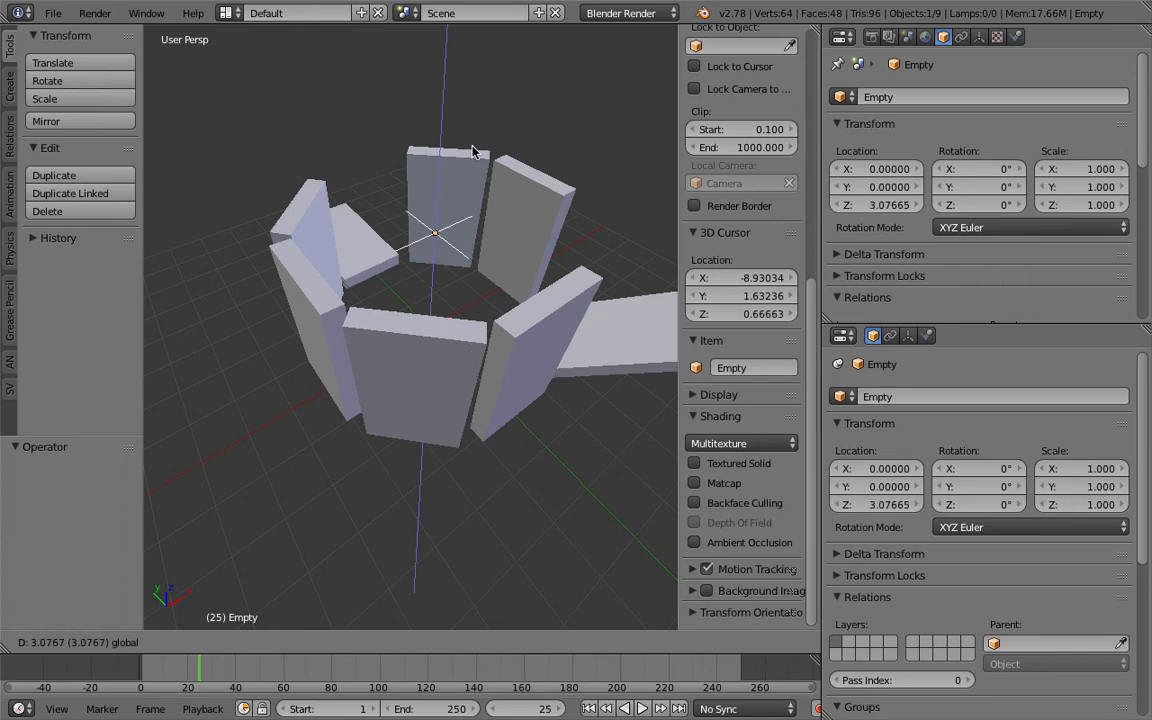
pyautogui.click(598, 308)
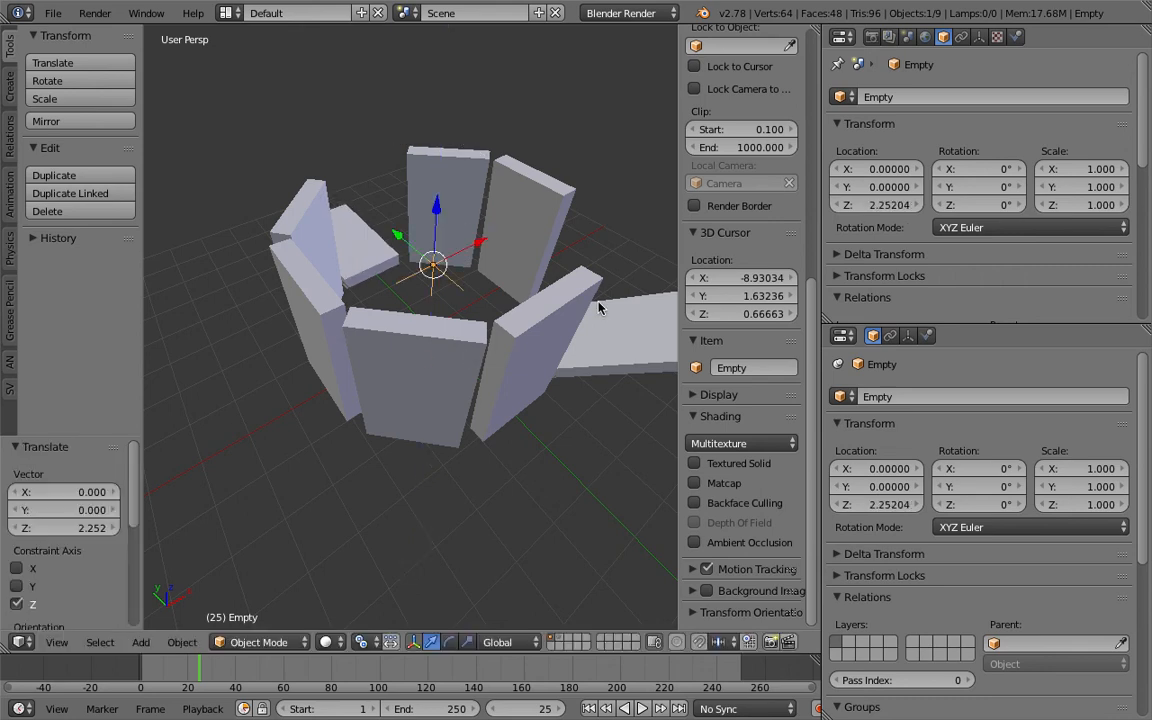
# Move the empty up and down along the Z axis to test Cube.006's driven rotation, ending at about Z 0.211
pyautogui.moveTo(492, 279); pyautogui.dragTo(470, 320, button='middle')
pyautogui.press('g')
pyautogui.press('z')
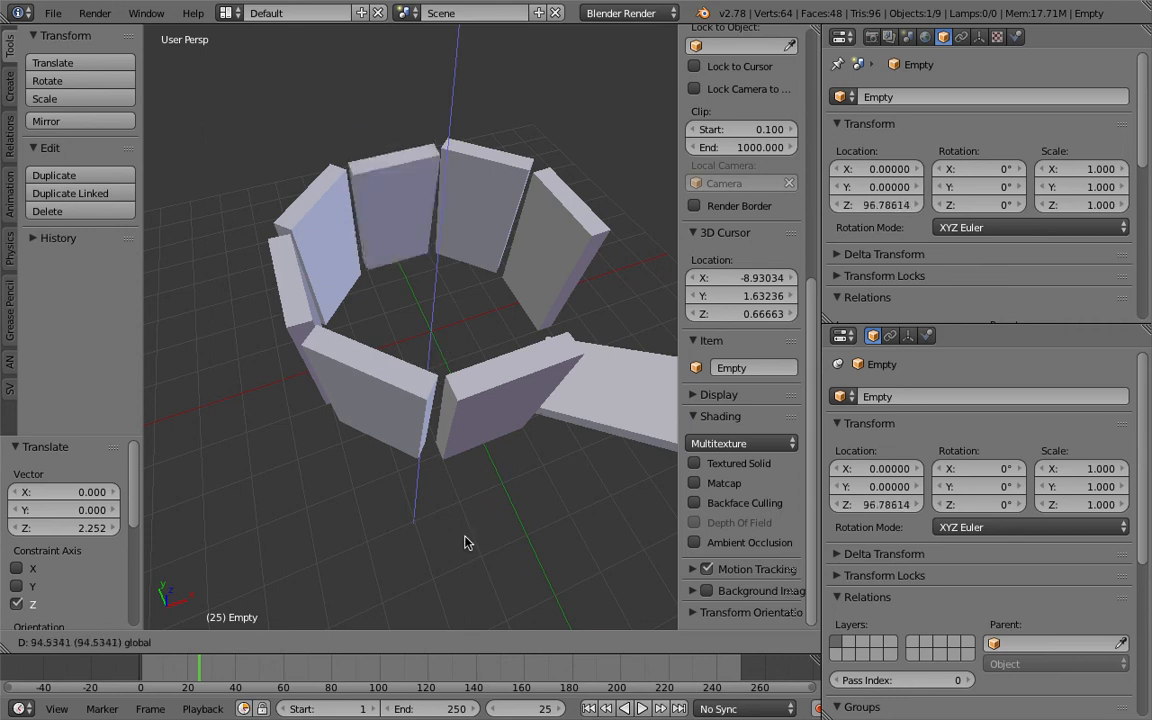
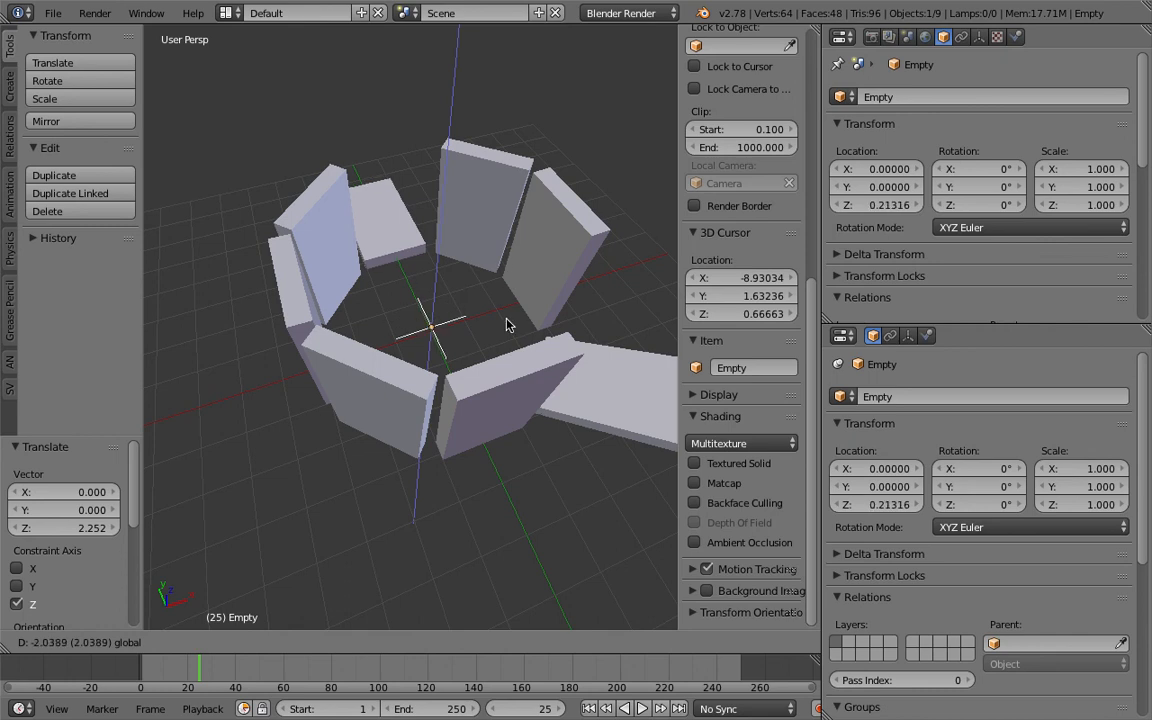
pyautogui.click(492, 284)
pyautogui.scroll(-4, 450, 320)
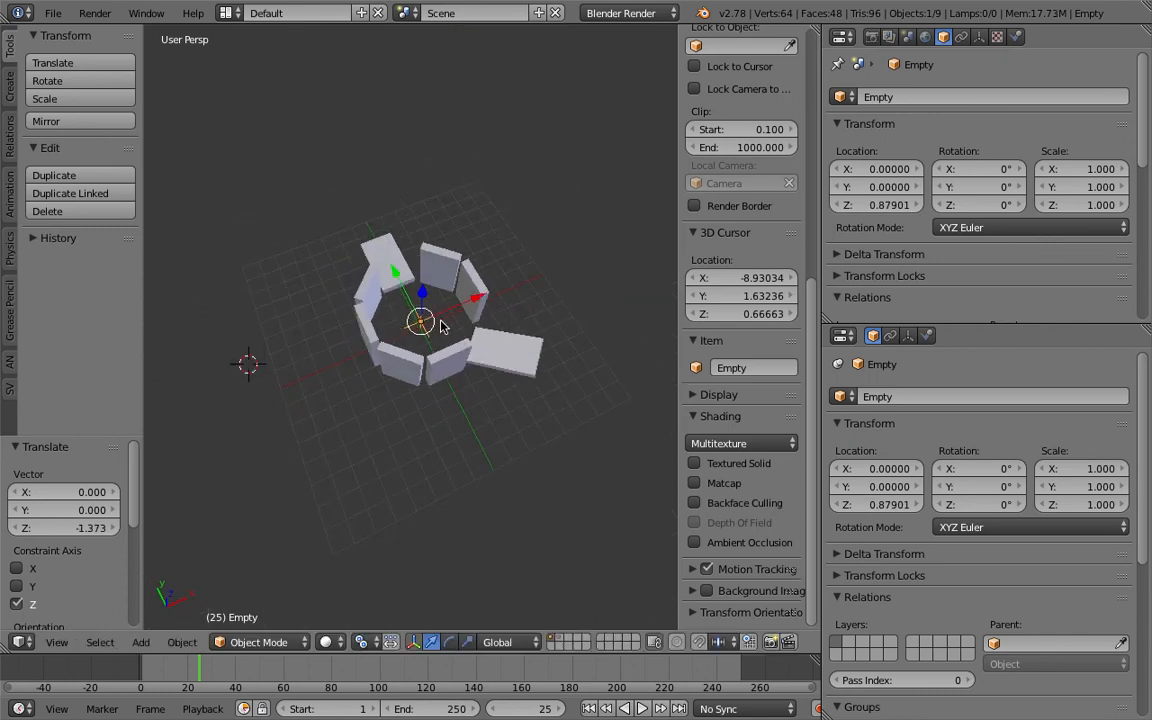
pyautogui.press('g')
pyautogui.press('z')
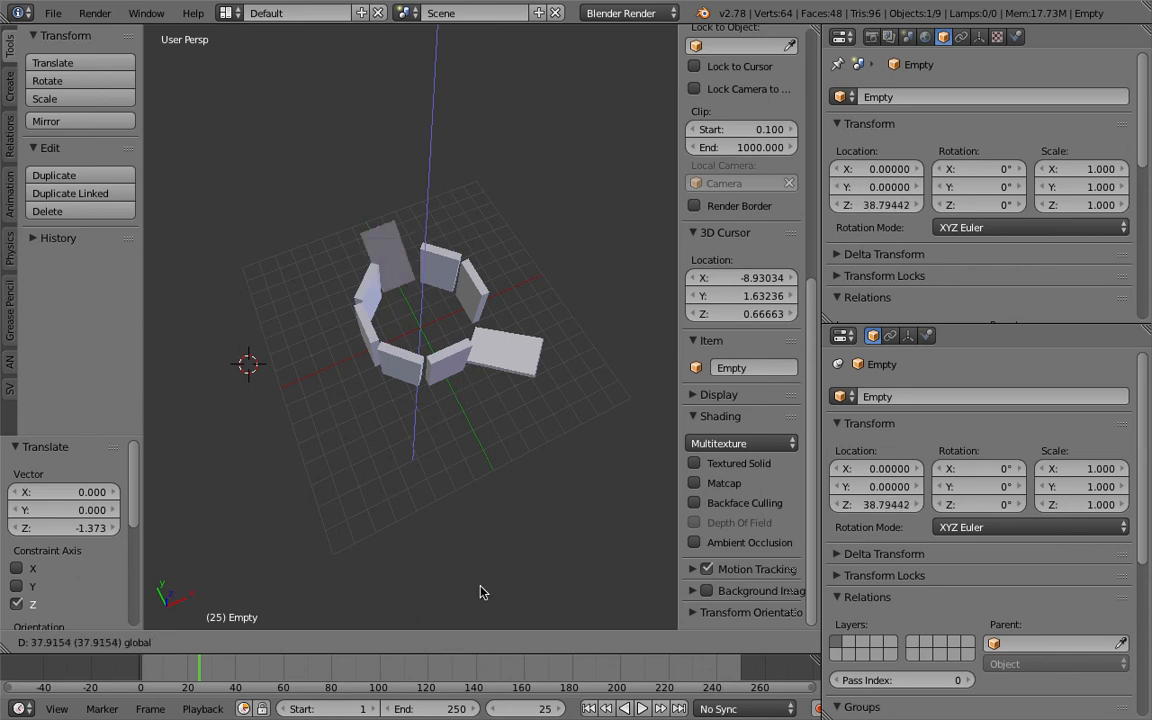
pyautogui.click(512, 318)
# Examine the ring from several angles, selecting its slabs one after another
pyautogui.scroll(5, 512, 318)
pyautogui.moveTo(480, 246); pyautogui.dragTo(335, 280, button='middle')
pyautogui.moveTo(349, 209)
pyautogui.mouseDown()
pyautogui.moveTo(365, 328)
pyautogui.moveTo(358, 205)
pyautogui.mouseUp()
pyautogui.moveTo(370, 262); pyautogui.dragTo(459, 314, button='middle')
pyautogui.rightClick(408, 235)
pyautogui.moveTo(417, 368); pyautogui.dragTo(430, 349, button='middle')
pyautogui.rightClick(423, 402)
pyautogui.moveTo(418, 412); pyautogui.dragTo(438, 392, button='middle')
pyautogui.moveTo(438, 392); pyautogui.dragTo(446, 330)
pyautogui.moveTo(446, 330); pyautogui.dragTo(432, 365, button='middle')
pyautogui.moveTo(442, 338); pyautogui.dragTo(446, 357)
pyautogui.moveTo(446, 357); pyautogui.dragTo(357, 388, button='middle')
pyautogui.rightClick(347, 287)
pyautogui.moveTo(389, 293); pyautogui.dragTo(442, 255, button='middle')
pyautogui.rightClick(410, 267)
pyautogui.rightClick(496, 334)
pyautogui.rightClick(545, 418)
pyautogui.rightClick(240, 403)
pyautogui.rightClick(239, 321)
# Copy the driver from Cube.006's Y rotation and paste it onto the Y rotation of the adjacent slab Cube.005
pyautogui.rightClick(338, 272)
pyautogui.moveTo(350, 278); pyautogui.dragTo(391, 282, button='middle')
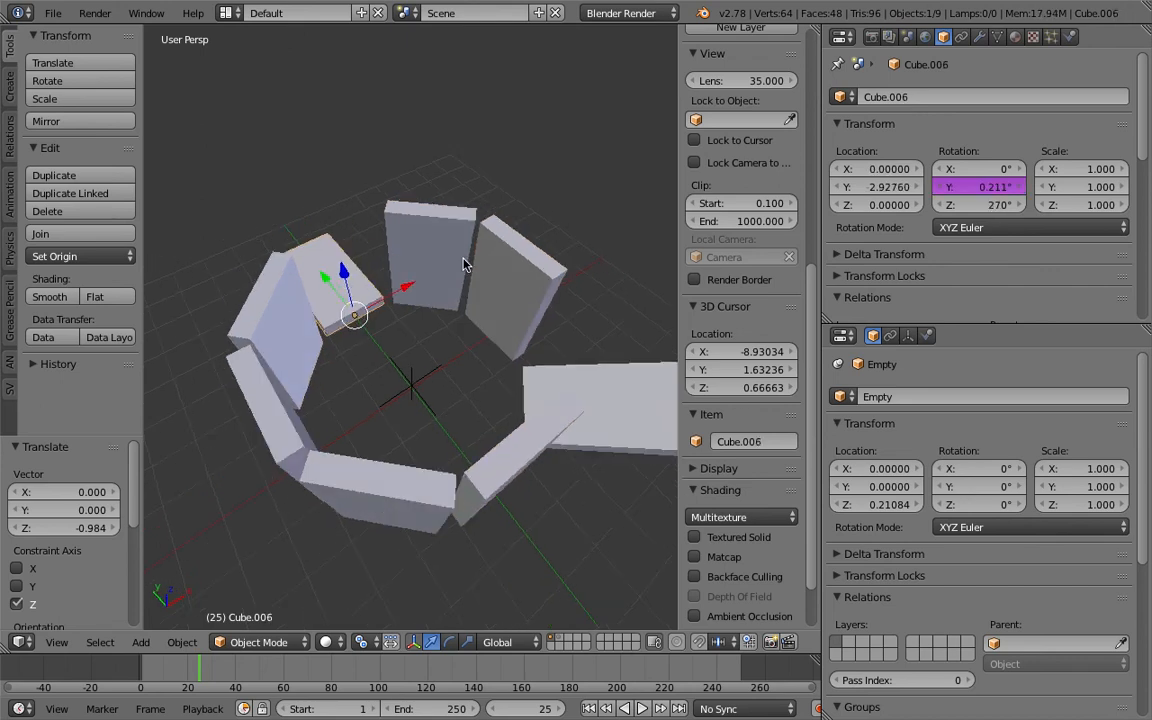
pyautogui.rightClick(968, 188)
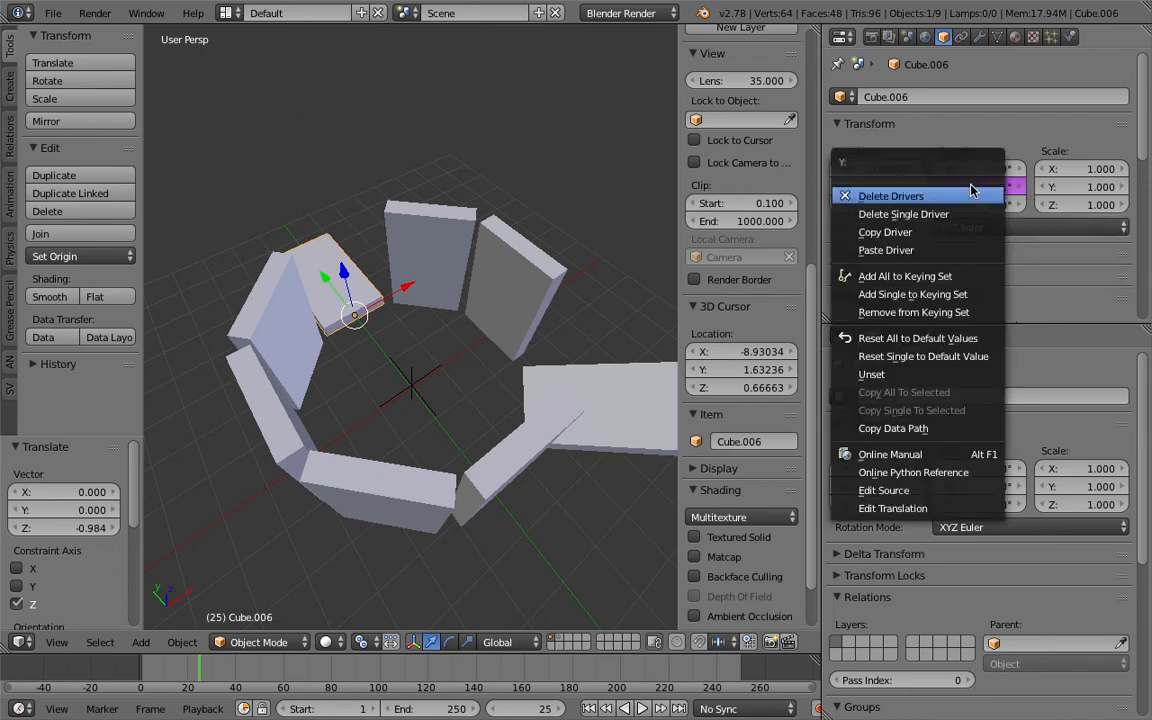
pyautogui.click(926, 236)
pyautogui.rightClick(450, 255)
pyautogui.rightClick(960, 190)
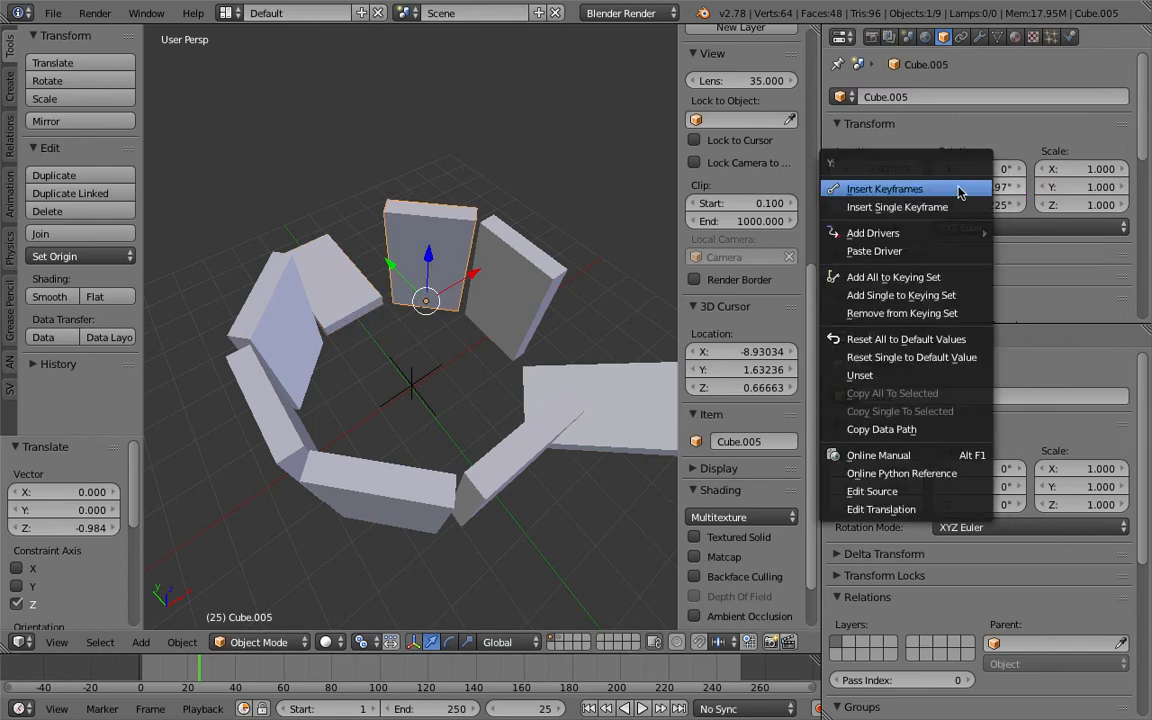
pyautogui.click(900, 251)
# Paste the copied driver onto the Y rotation of the next two slabs, Cube.004 and Cube.003
pyautogui.moveTo(422, 285); pyautogui.dragTo(504, 257, button='middle')
pyautogui.rightClick(504, 257)
pyautogui.rightClick(964, 188)
pyautogui.click(944, 190)
pyautogui.rightClick(568, 313)
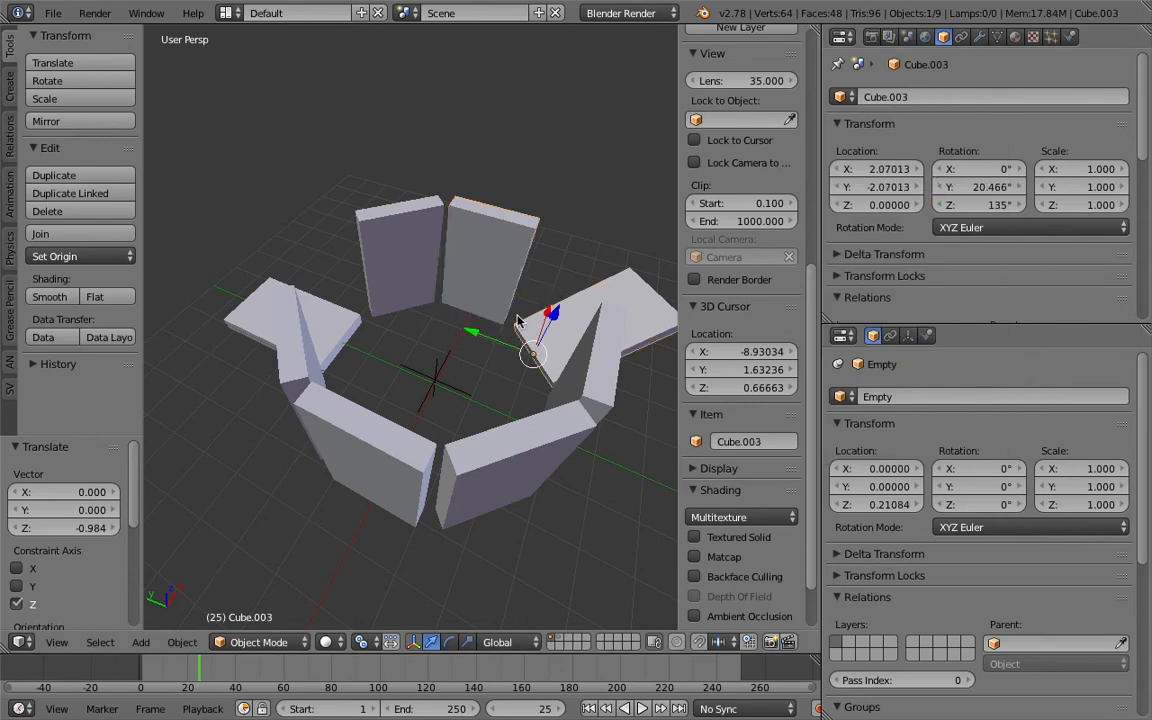
pyautogui.moveTo(568, 313); pyautogui.dragTo(640, 300, button='middle')
pyautogui.rightClick(966, 186)
pyautogui.click(947, 182)
# Paste the copied driver onto the Y rotation of the following two slabs, Cube.002 and Cube.001
pyautogui.moveTo(480, 300); pyautogui.dragTo(530, 300, button='middle')
pyautogui.rightClick(525, 255)
pyautogui.rightClick(970, 186)
pyautogui.click(947, 185)
pyautogui.rightClick(520, 240)
pyautogui.rightClick(980, 190)
pyautogui.click(947, 185)
# Paste the copied driver onto the Y rotation of the last two slabs, Cube and Cube.007
pyautogui.moveTo(498, 241); pyautogui.dragTo(483, 206, button='middle')
pyautogui.rightClick(483, 206)
pyautogui.rightClick(960, 186)
pyautogui.click(947, 185)
pyautogui.moveTo(500, 300); pyautogui.dragTo(470, 260, button='middle')
pyautogui.rightClick(485, 260)
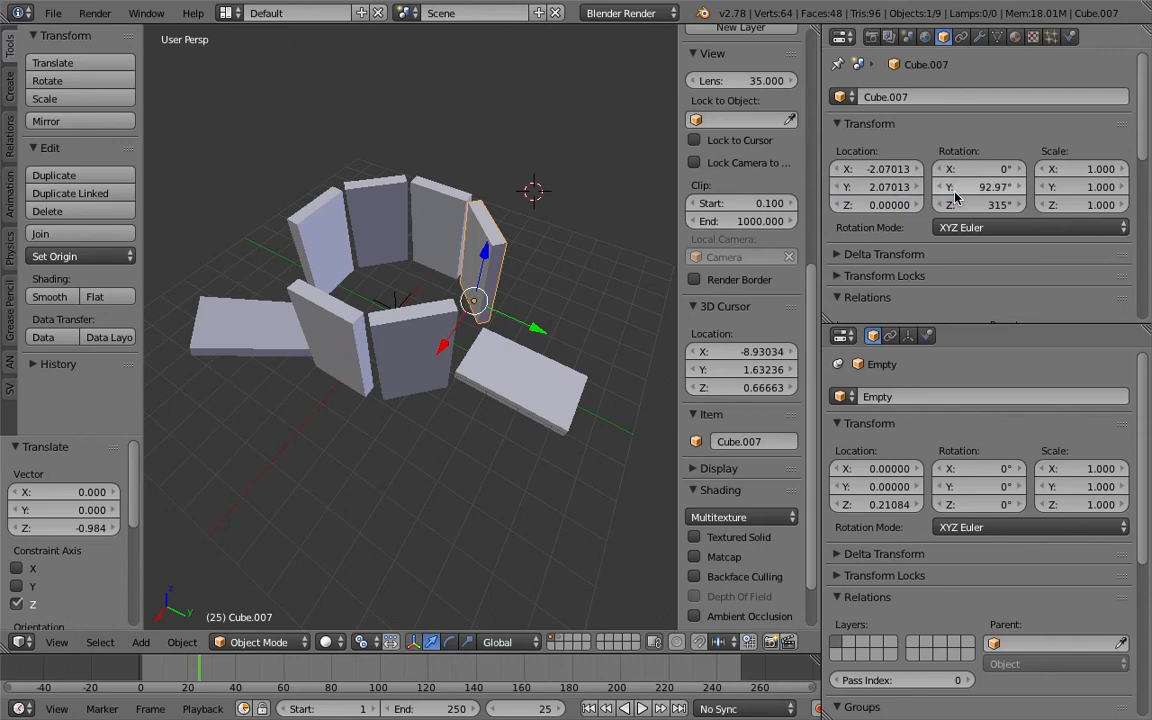
pyautogui.rightClick(952, 190)
pyautogui.click(951, 193)
# Select the empty at the ring's centre and move it up 1.595 along the Z axis to test the pasted drivers
pyautogui.moveTo(668, 272); pyautogui.dragTo(410, 331, button='middle')
pyautogui.rightClick(540, 302)
pyautogui.scroll(-2, 740, 330)
pyautogui.rightClick(368, 338)
pyautogui.press('g')
pyautogui.press('z')
pyautogui.click(364, 275)
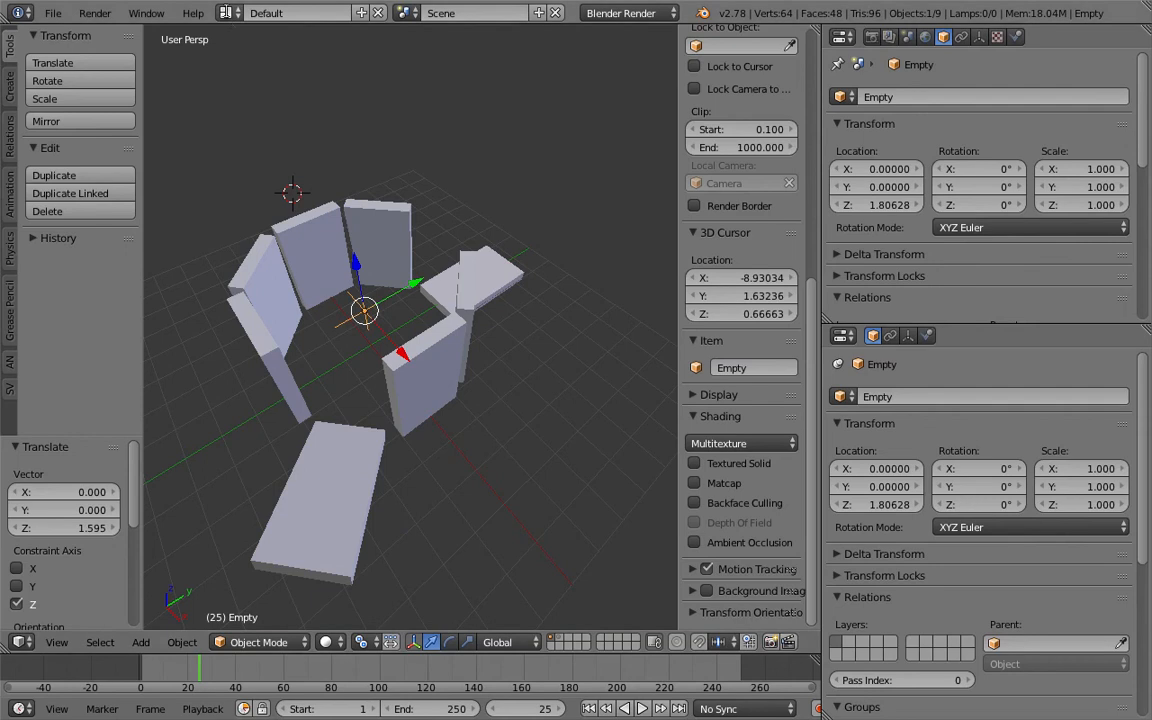
# Switch to the Animation screen layout, expand the Graph Editor over the Dope Sheet and set it to Drivers mode
pyautogui.click(227, 13)
pyautogui.click(252, 57)
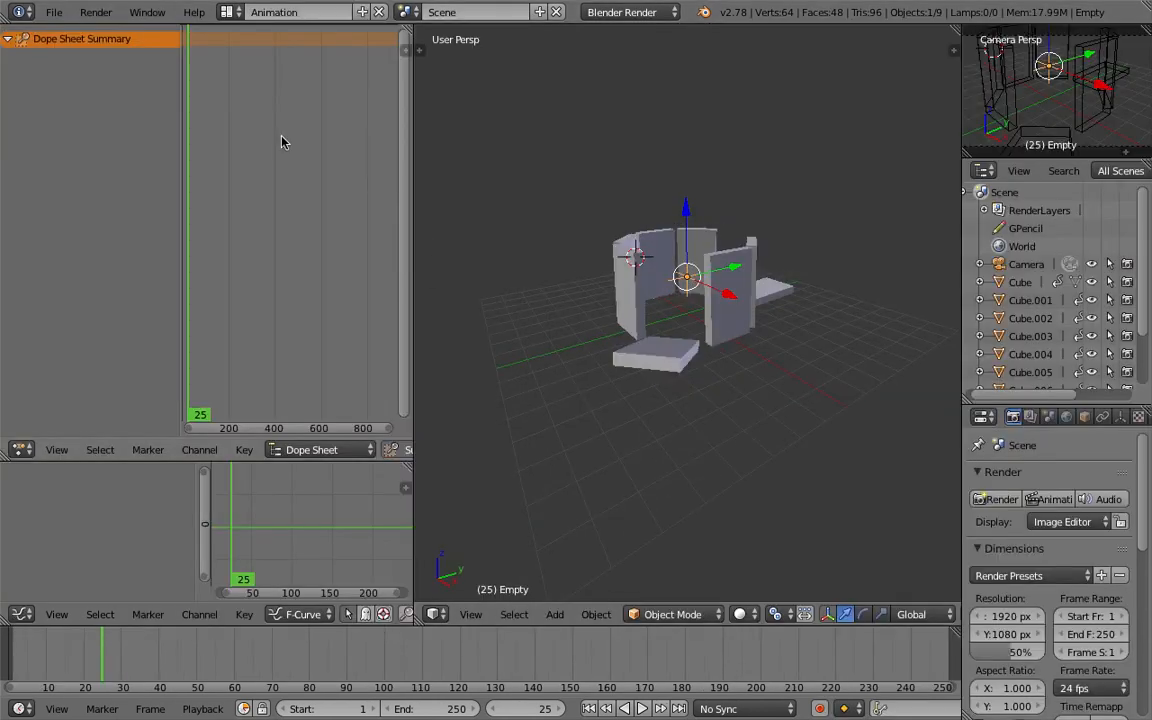
pyautogui.moveTo(5, 458); pyautogui.dragTo(204, 488)
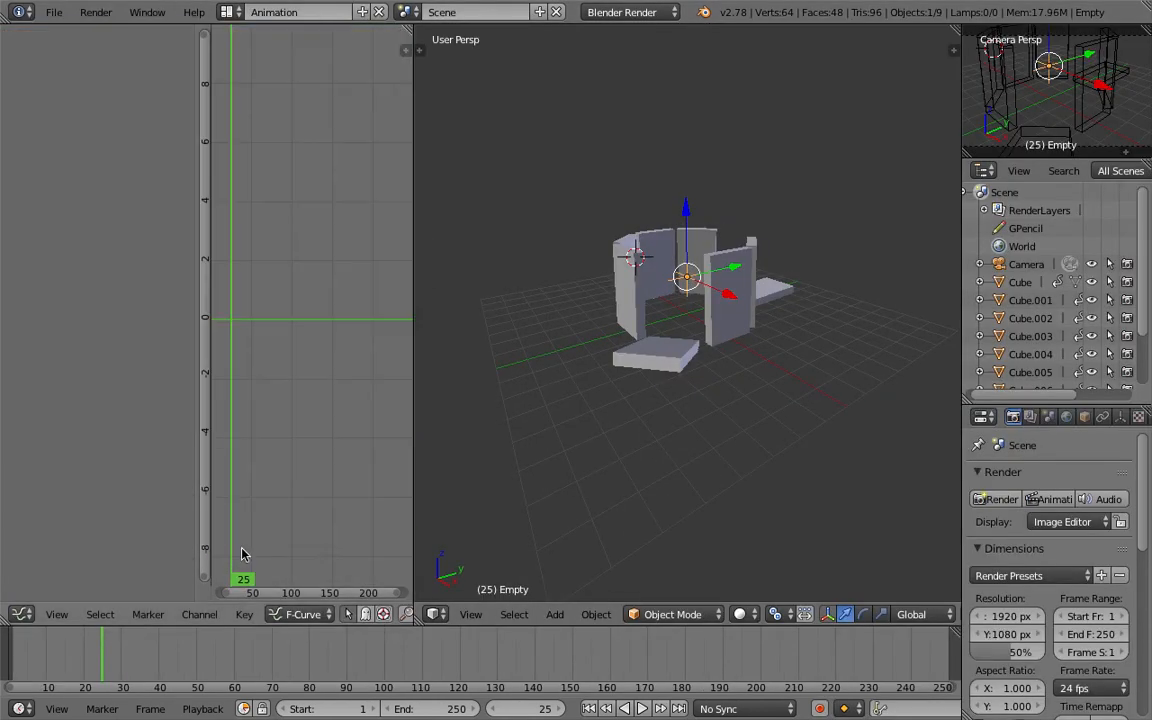
pyautogui.click(295, 615)
pyautogui.click(298, 588)
pyautogui.scroll(6, 240, 268)
# Select the slab Cube, show its Y Euler Rotation driver settings and update the driver dependencies
pyautogui.rightClick(652, 274)
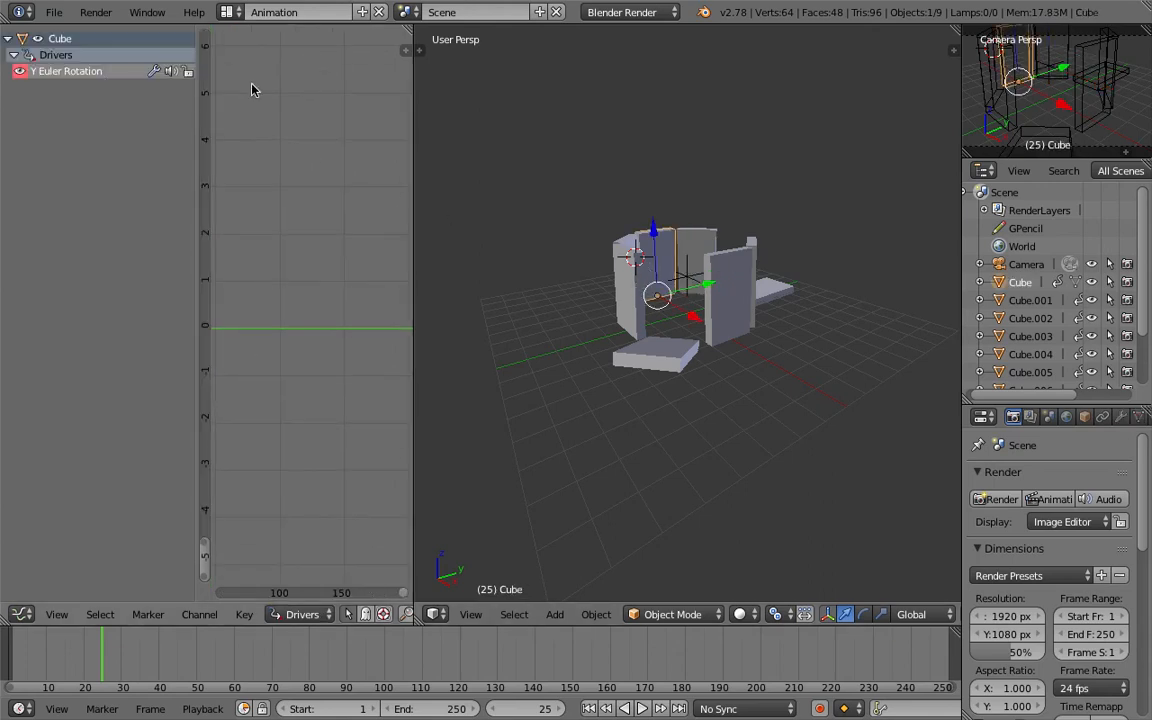
pyautogui.press('n')
pyautogui.moveTo(413, 70); pyautogui.dragTo(530, 150)
pyautogui.click(360, 98)
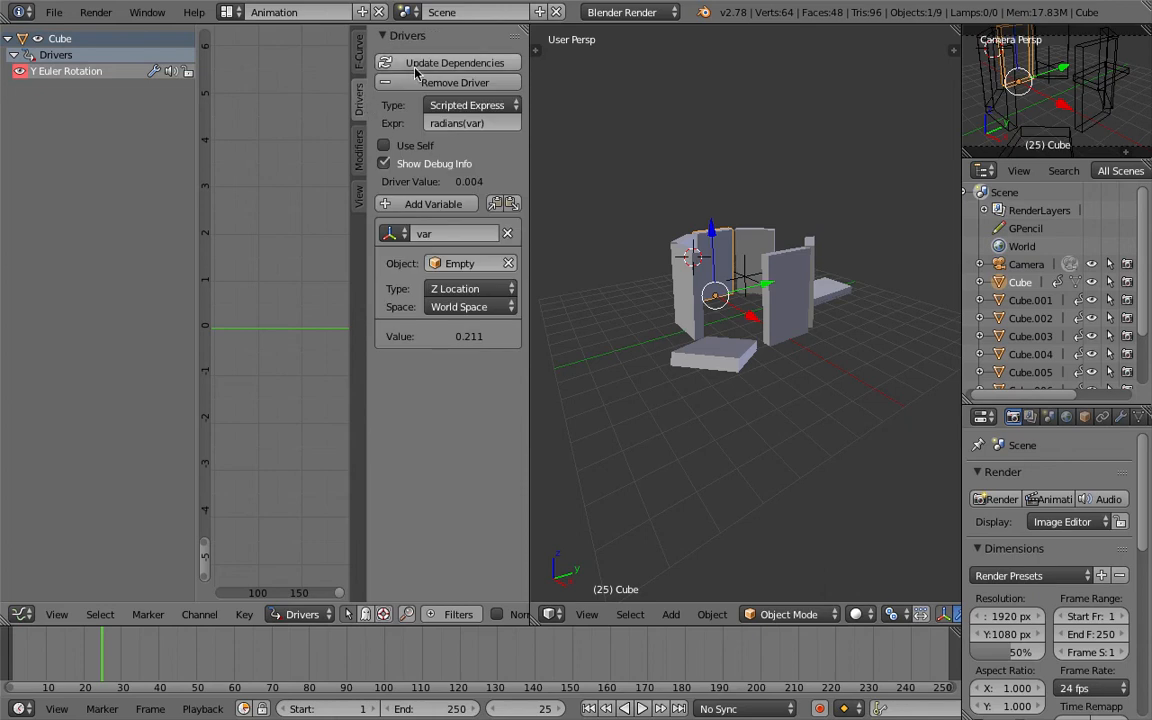
pyautogui.click(504, 70)
# Select the empty and move it far up and down along the Z axis to test all slabs, ending at about Z -0.47
pyautogui.moveTo(722, 215); pyautogui.dragTo(739, 266, button='middle')
pyautogui.rightClick(747, 262)
pyautogui.press('g')
pyautogui.press('z')
pyautogui.rightClick(755, 291)
pyautogui.rightClick(751, 289)
pyautogui.rightClick(792, 246)
pyautogui.moveTo(781, 238); pyautogui.dragTo(787, 266, button='middle')
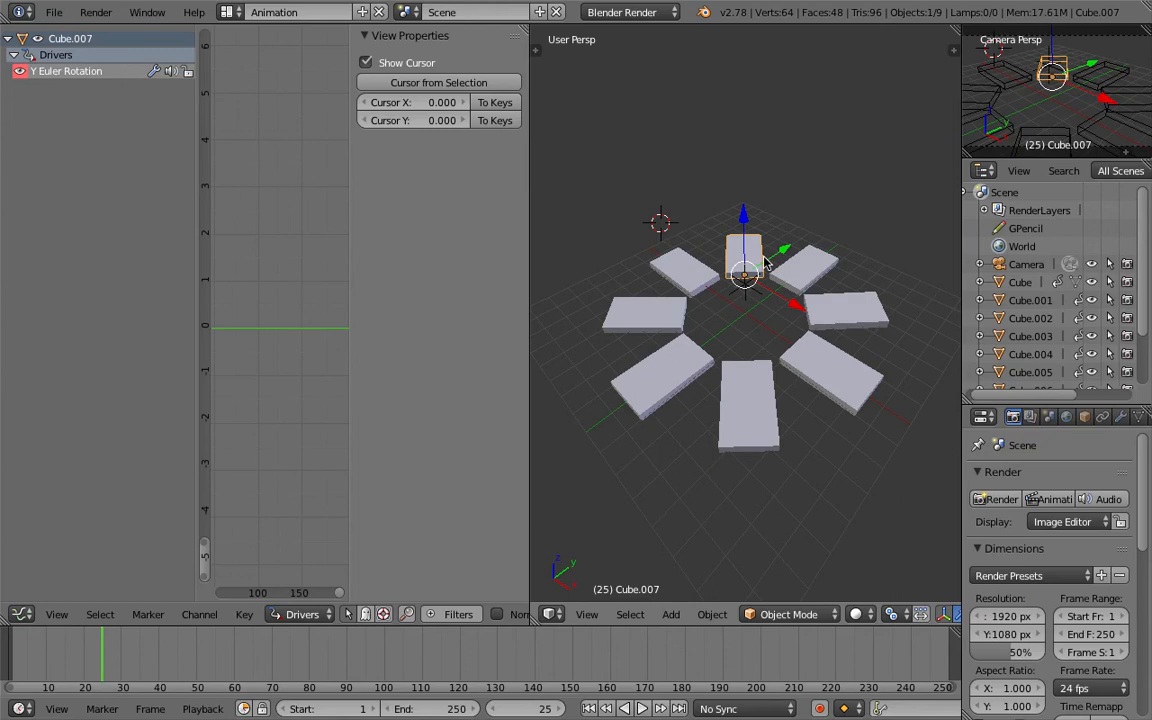
pyautogui.rightClick(746, 268)
pyautogui.press('g')
pyautogui.press('z')
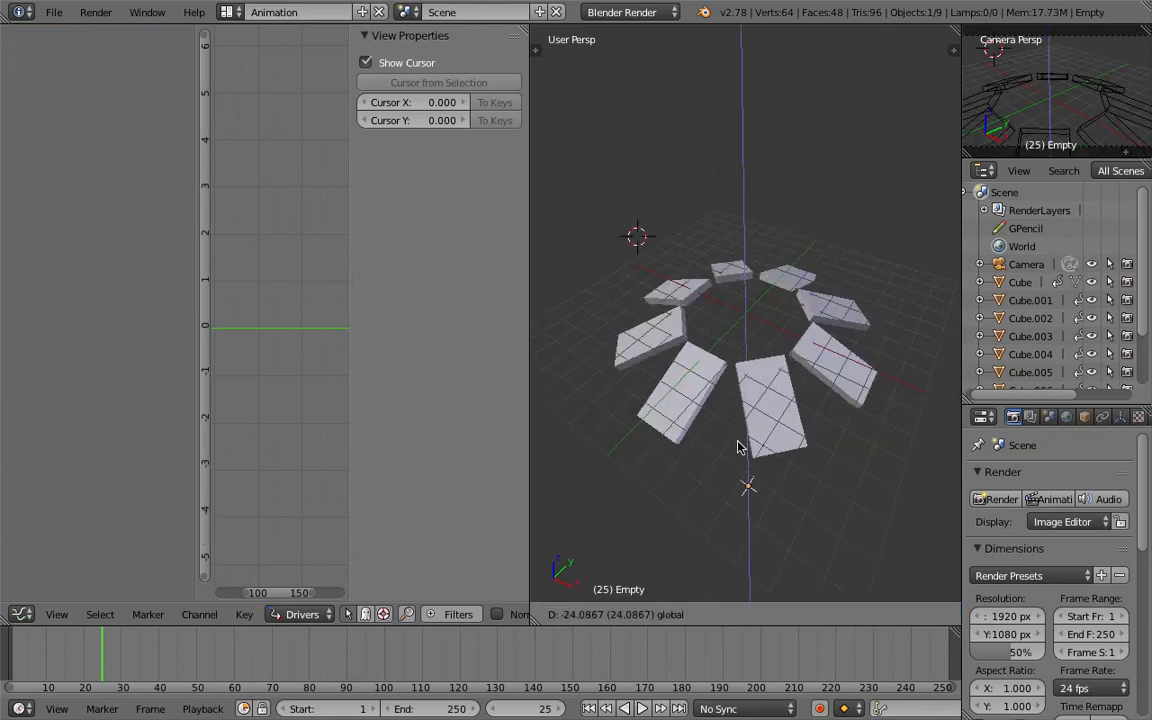
pyautogui.moveTo(732, 574); pyautogui.dragTo(744, 140)
pyautogui.scroll(-2, 746, 190)
pyautogui.moveTo(748, 215); pyautogui.dragTo(730, 253, button='middle')
pyautogui.moveTo(730, 253); pyautogui.dragTo(735, 388)
pyautogui.keyDown('shift'); pyautogui.moveTo(735, 388); pyautogui.dragTo(738, 328, button='middle'); pyautogui.keyUp('shift')
pyautogui.moveTo(738, 328); pyautogui.dragTo(766, 301, button='middle')
pyautogui.moveTo(743, 381); pyautogui.dragTo(790, 284)
pyautogui.moveTo(722, 254); pyautogui.dragTo(748, 314, button='middle')
# Select all eight slabs of the ring together so the Graph Editor lists every Y Euler Rotation driver
pyautogui.rightClick(711, 282)
pyautogui.rightClick(743, 270)
pyautogui.rightClick(706, 278)
pyautogui.click(80, 74)
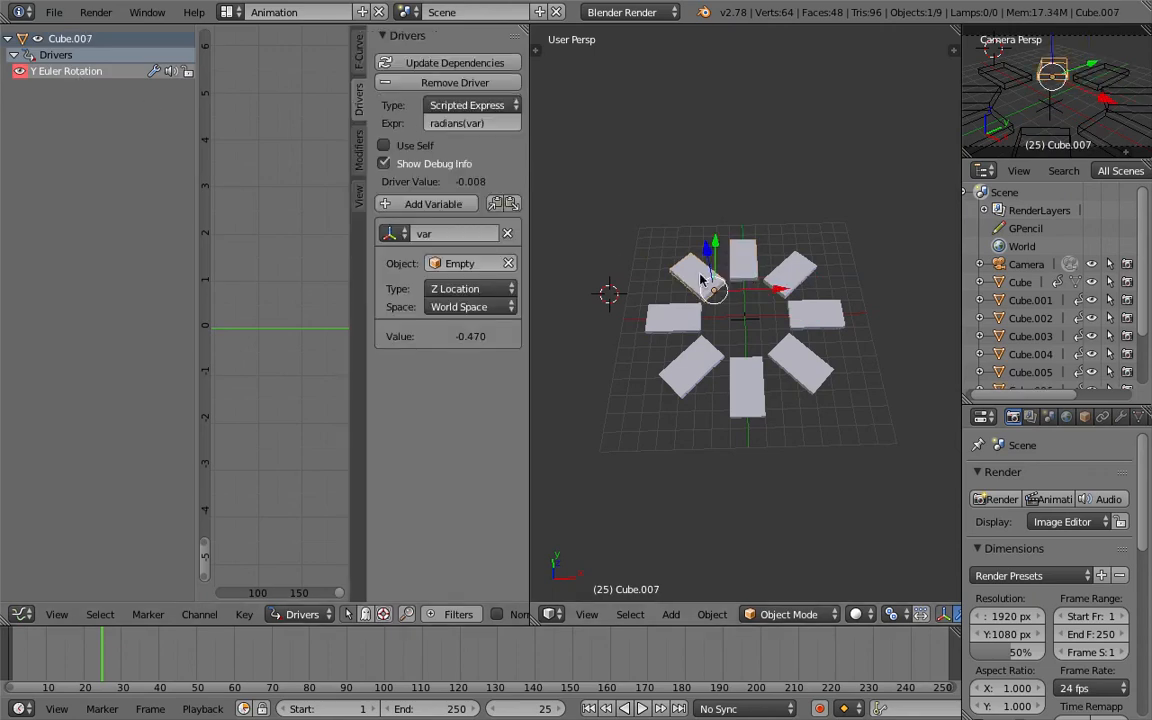
pyautogui.keyDown('shift'); pyautogui.rightClick(743, 267); pyautogui.keyUp('shift')
pyautogui.keyDown('shift'); pyautogui.rightClick(788, 275); pyautogui.keyUp('shift')
pyautogui.keyDown('shift'); pyautogui.rightClick(799, 312); pyautogui.keyUp('shift')
pyautogui.keyDown('shift'); pyautogui.rightClick(797, 362); pyautogui.keyUp('shift')
pyautogui.keyDown('shift'); pyautogui.rightClick(748, 386); pyautogui.keyUp('shift')
pyautogui.keyDown('shift'); pyautogui.rightClick(694, 376); pyautogui.keyUp('shift')
pyautogui.keyDown('shift'); pyautogui.rightClick(688, 345); pyautogui.keyUp('shift')
pyautogui.keyDown('shift'); pyautogui.rightClick(684, 329); pyautogui.keyUp('shift')
pyautogui.keyDown('shift'); pyautogui.rightClick(698, 367); pyautogui.keyUp('shift')
pyautogui.moveTo(741, 342); pyautogui.dragTo(640, 330, button='middle')
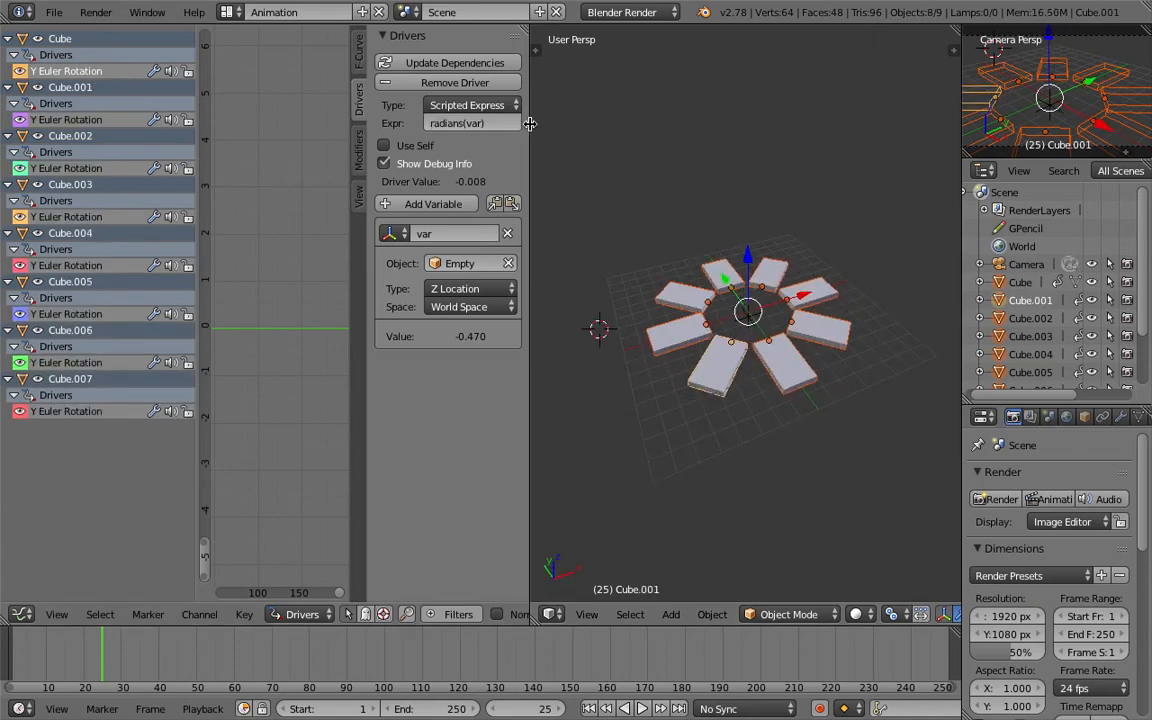
# Widen the Graph Editor and its driver settings area so the expression field has more room
pyautogui.moveTo(530, 122); pyautogui.dragTo(591, 128)
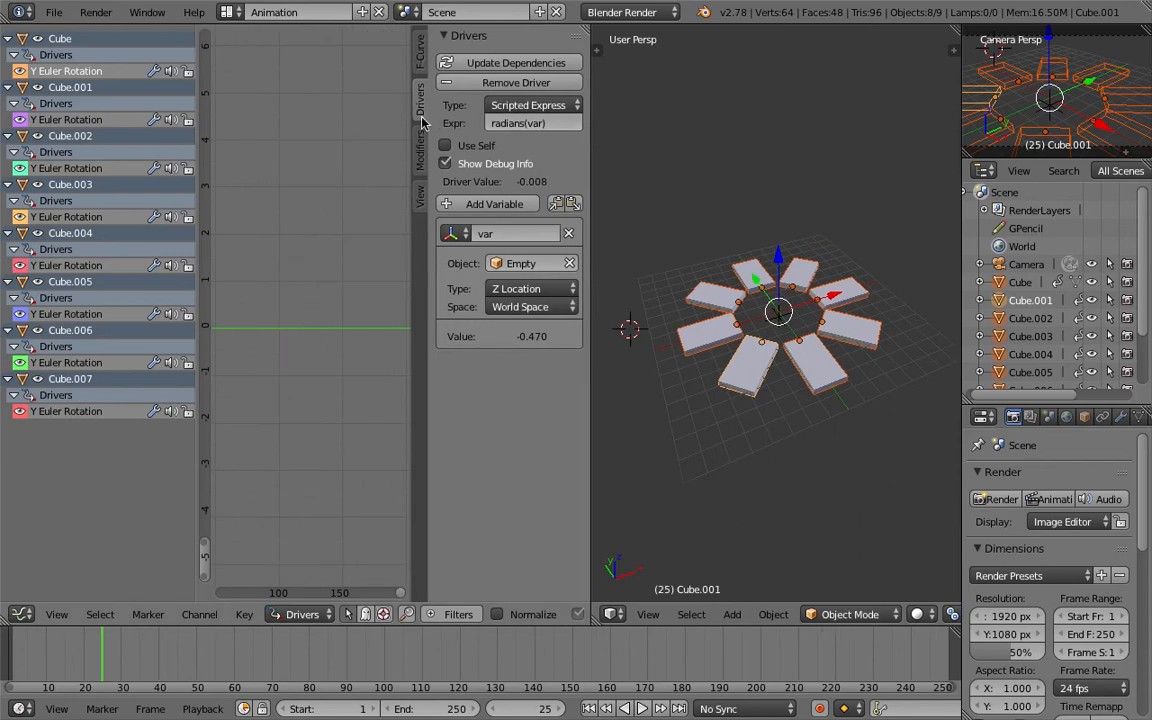
pyautogui.moveTo(412, 116); pyautogui.dragTo(355, 113)
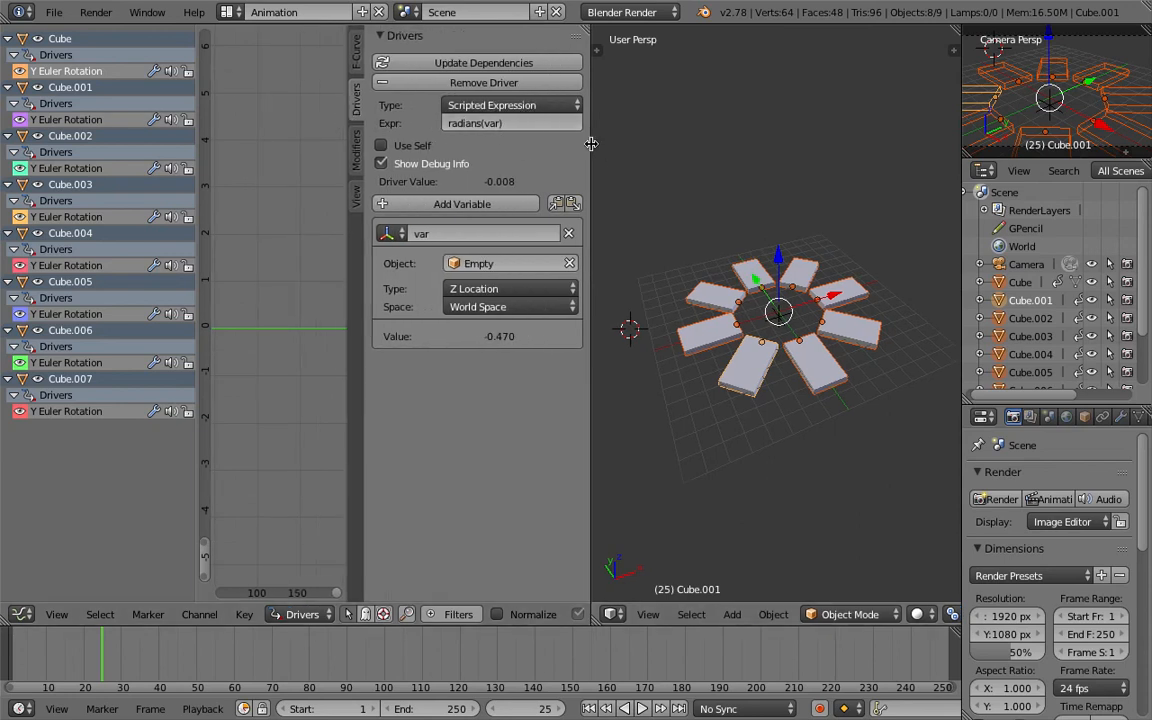
pyautogui.moveTo(594, 144); pyautogui.dragTo(636, 144)
pyautogui.moveTo(391, 124); pyautogui.dragTo(352, 127)
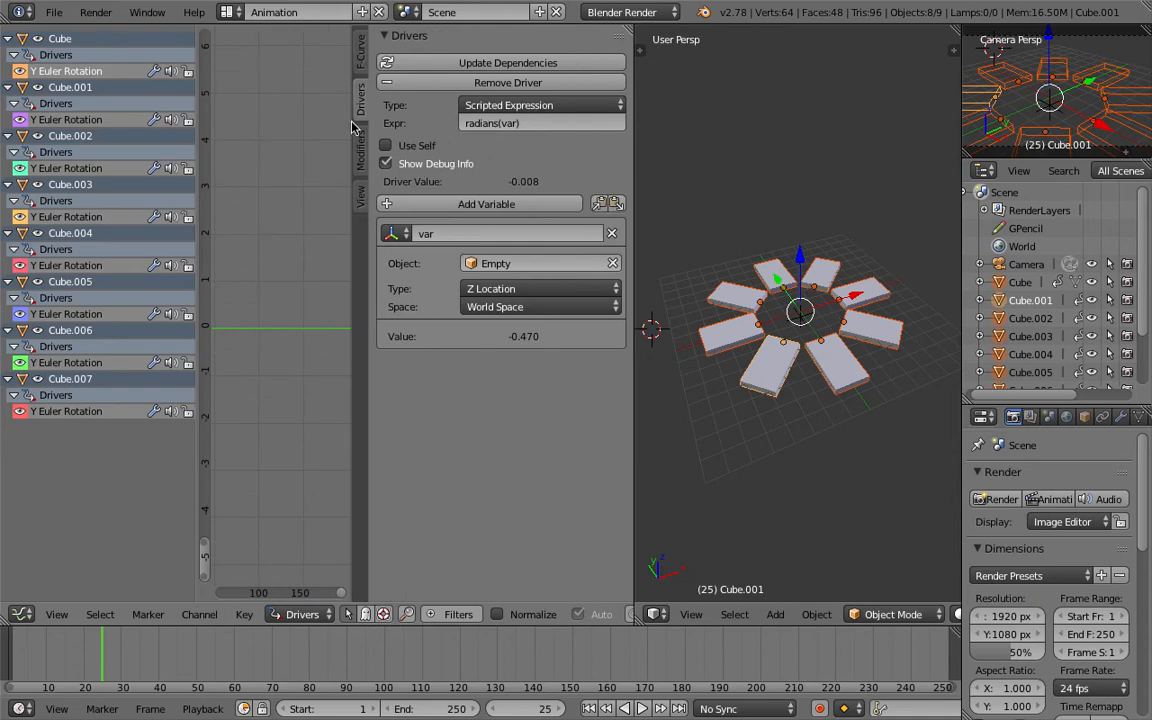
# Change the driver expression of Cube's Y rotation to radians(var) * 10, and then to radians(var) * 20
pyautogui.click(545, 125)
pyautogui.press('Return')
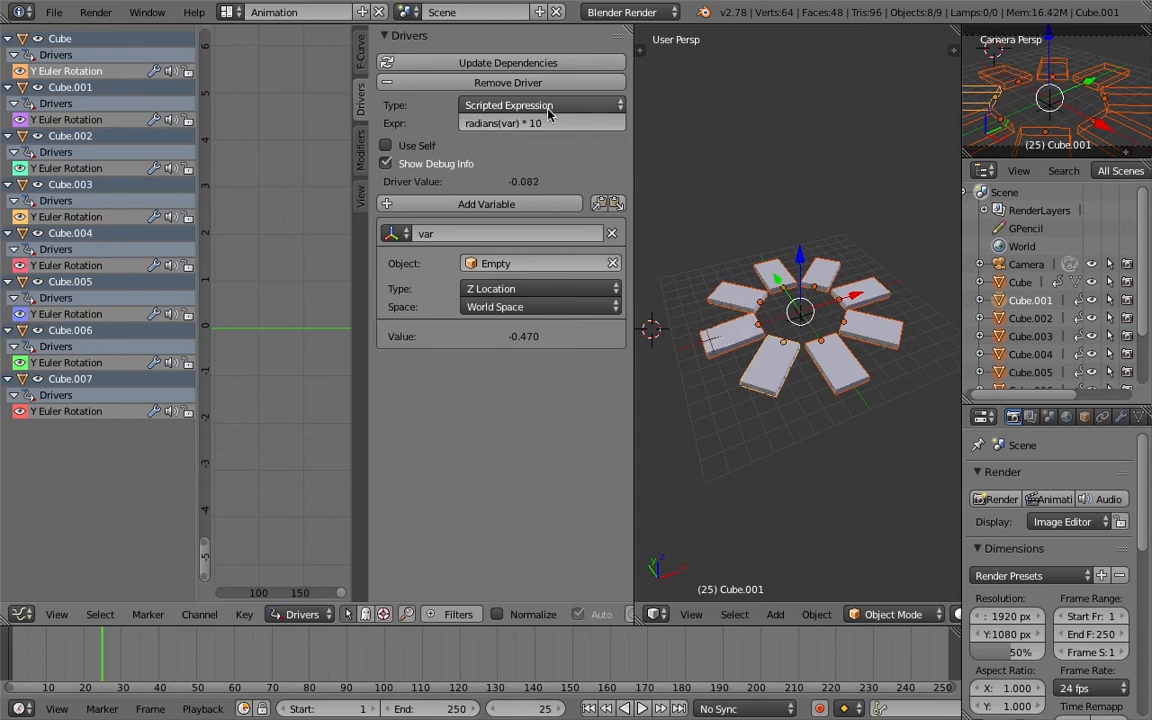
pyautogui.click(551, 121)
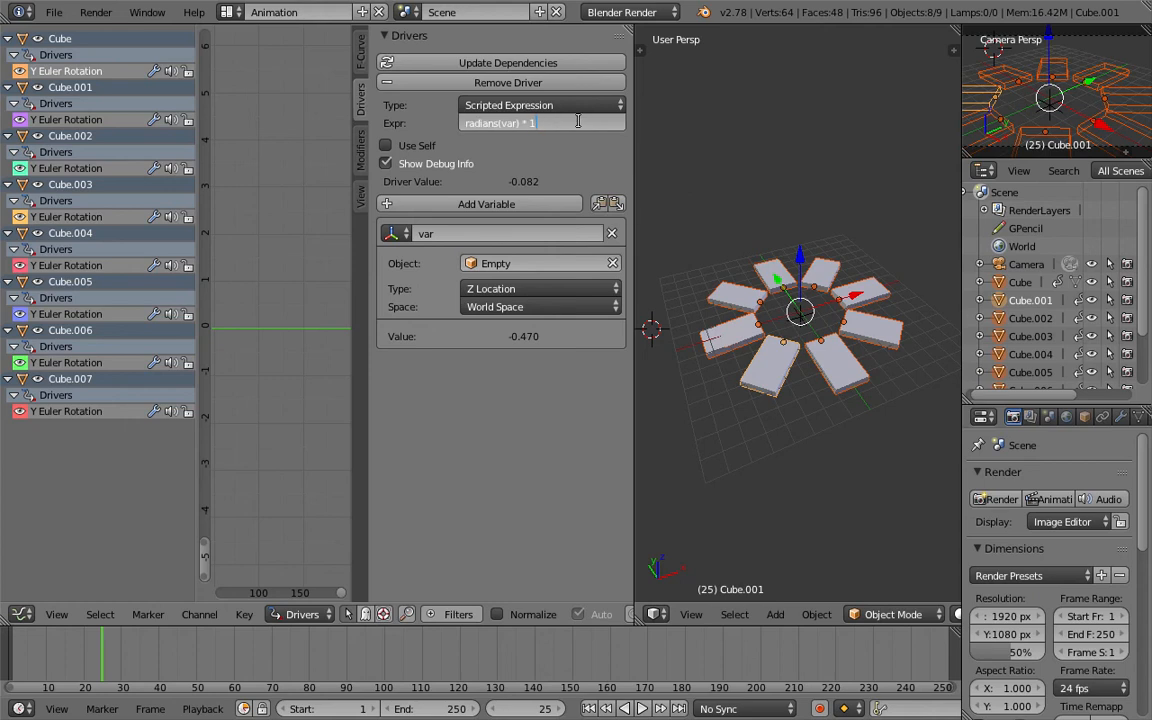
pyautogui.write('0')
pyautogui.press('Return')
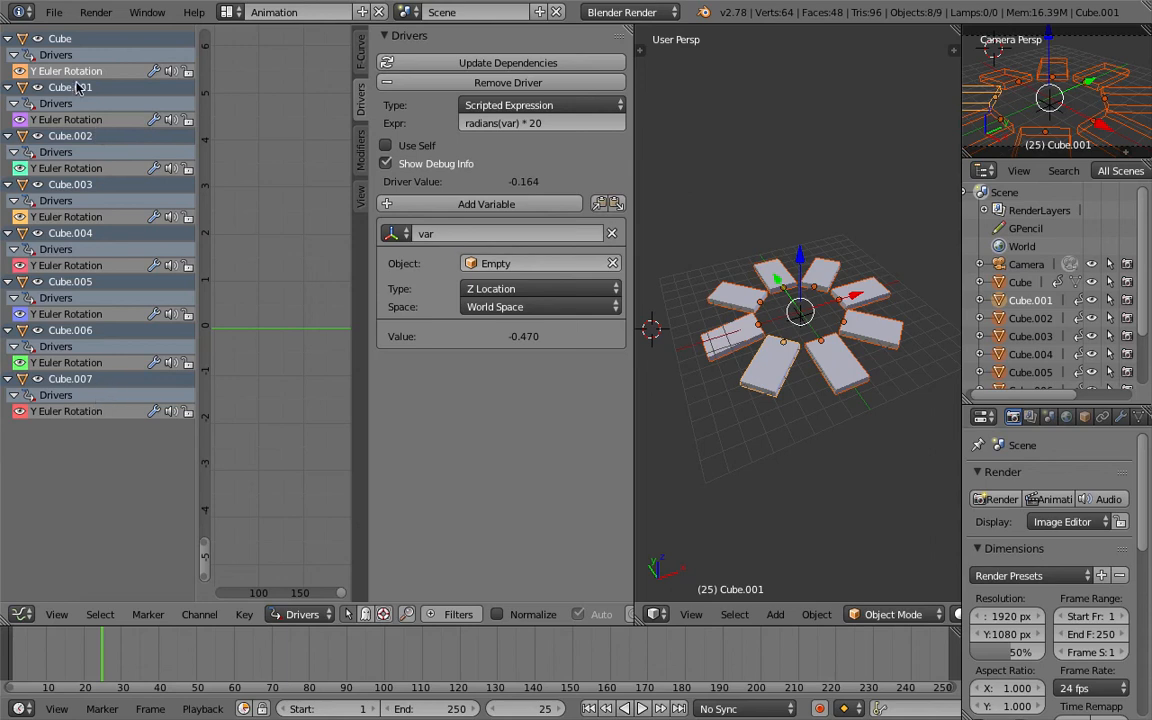
# Set the Y rotation driver expression to radians(var) * 20 for each slab from Cube.001 through Cube.007
pyautogui.click(79, 121)
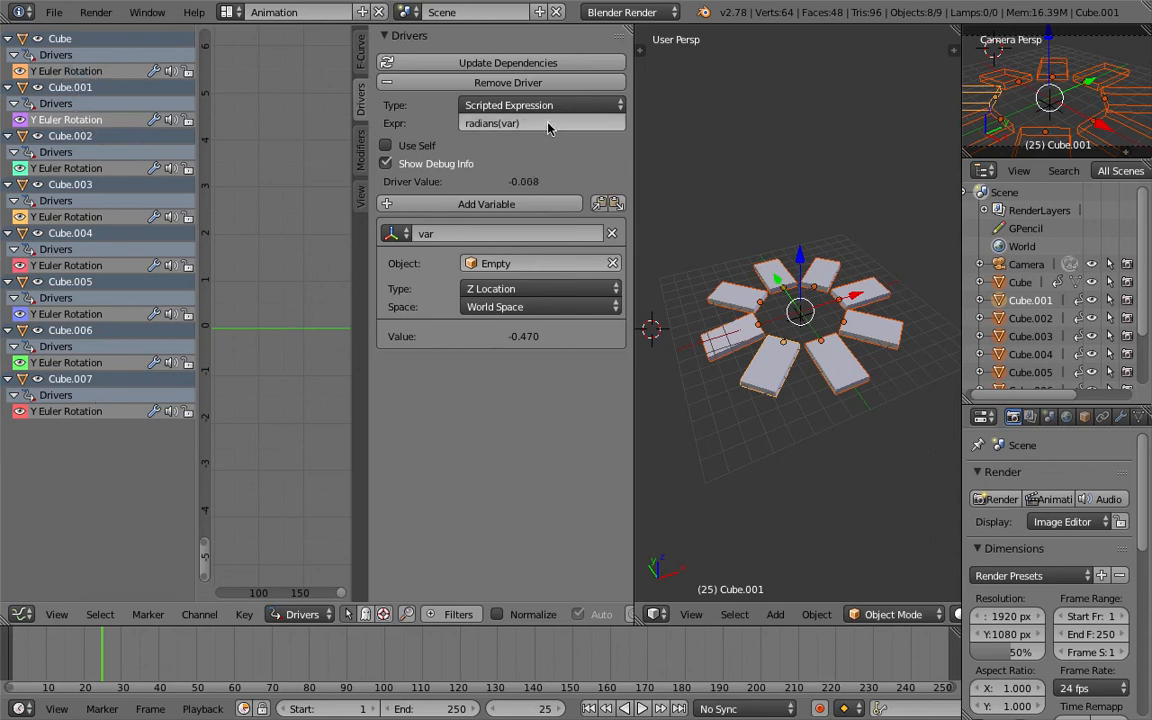
pyautogui.write('radians(var) * 20')
pyautogui.click(70, 168)
pyautogui.write('radians(var) * 20')
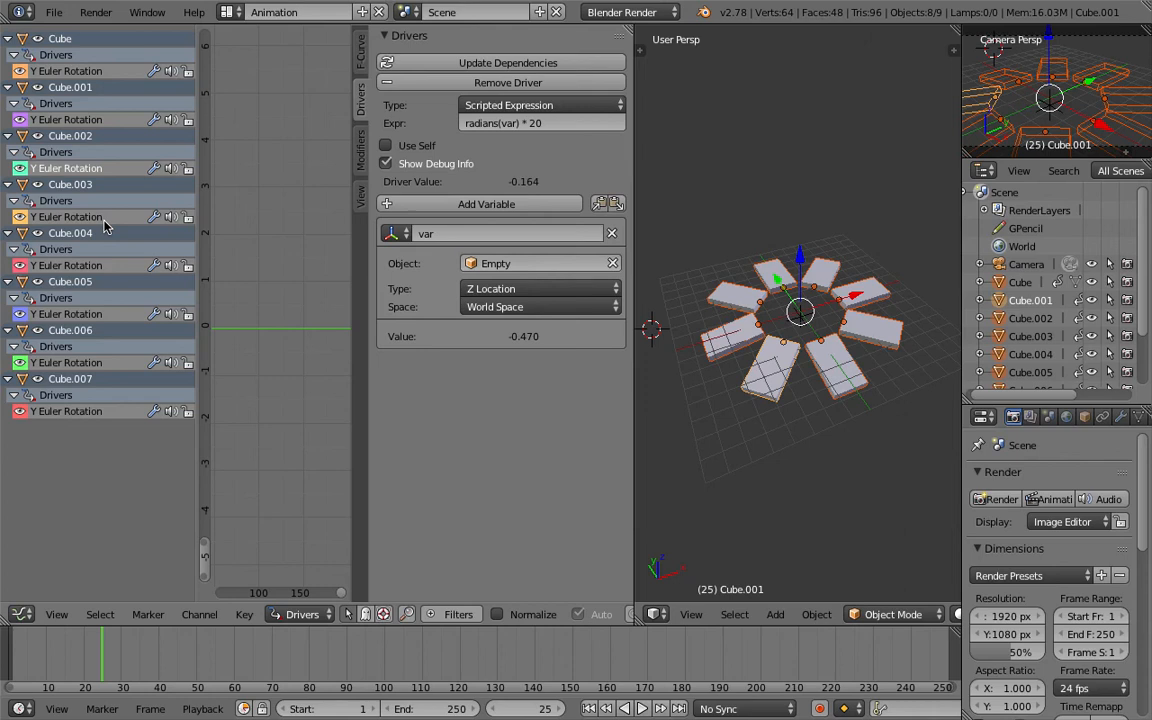
pyautogui.click(97, 214)
pyautogui.write('radians(var) * 20')
pyautogui.write('radians(var) * 20')
pyautogui.write('radians(var) * 20')
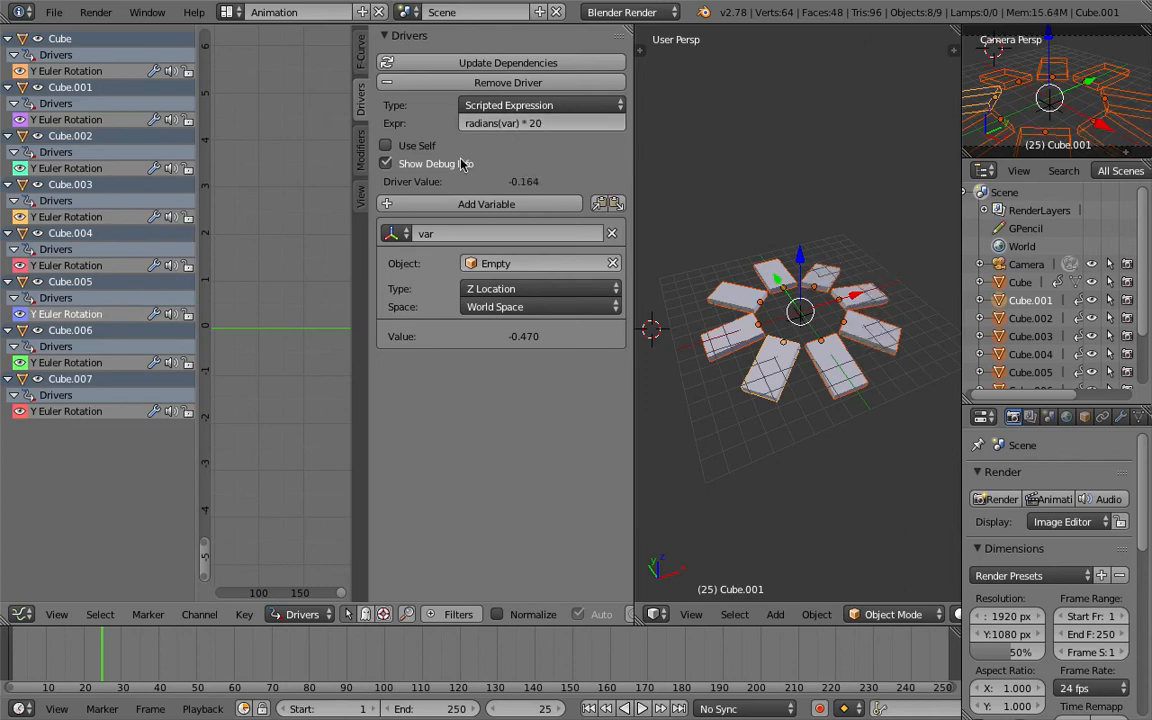
pyautogui.write('radians(var) * 20')
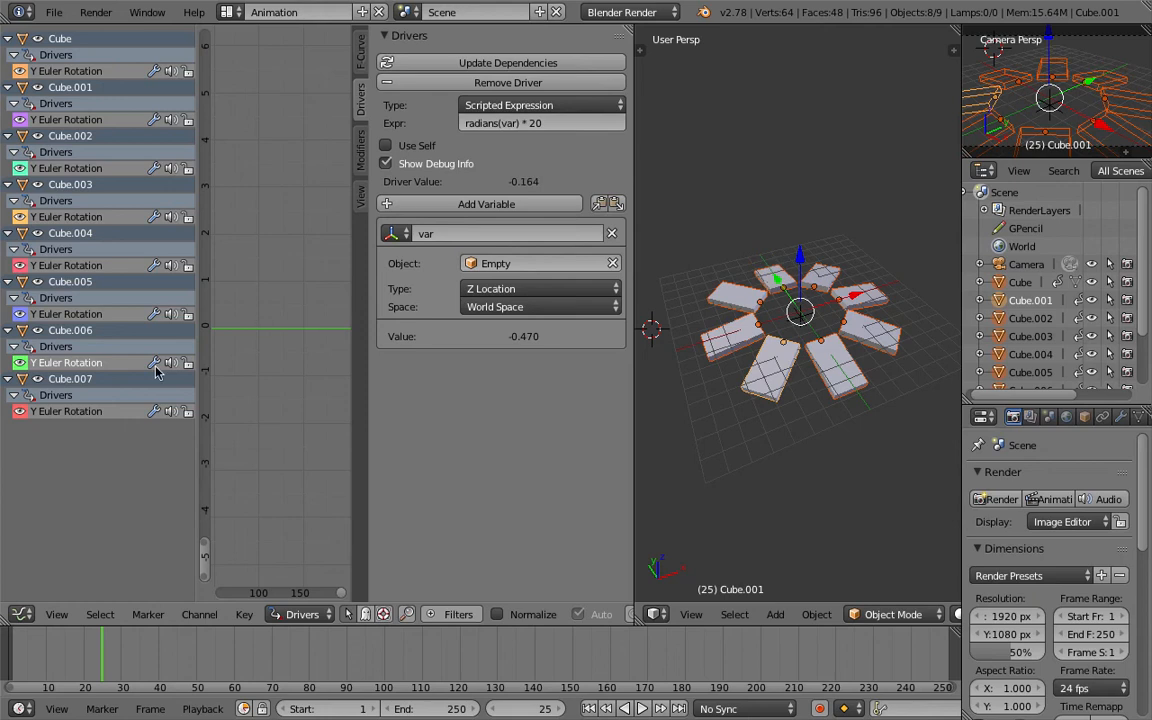
pyautogui.write('radians(var) * 20')
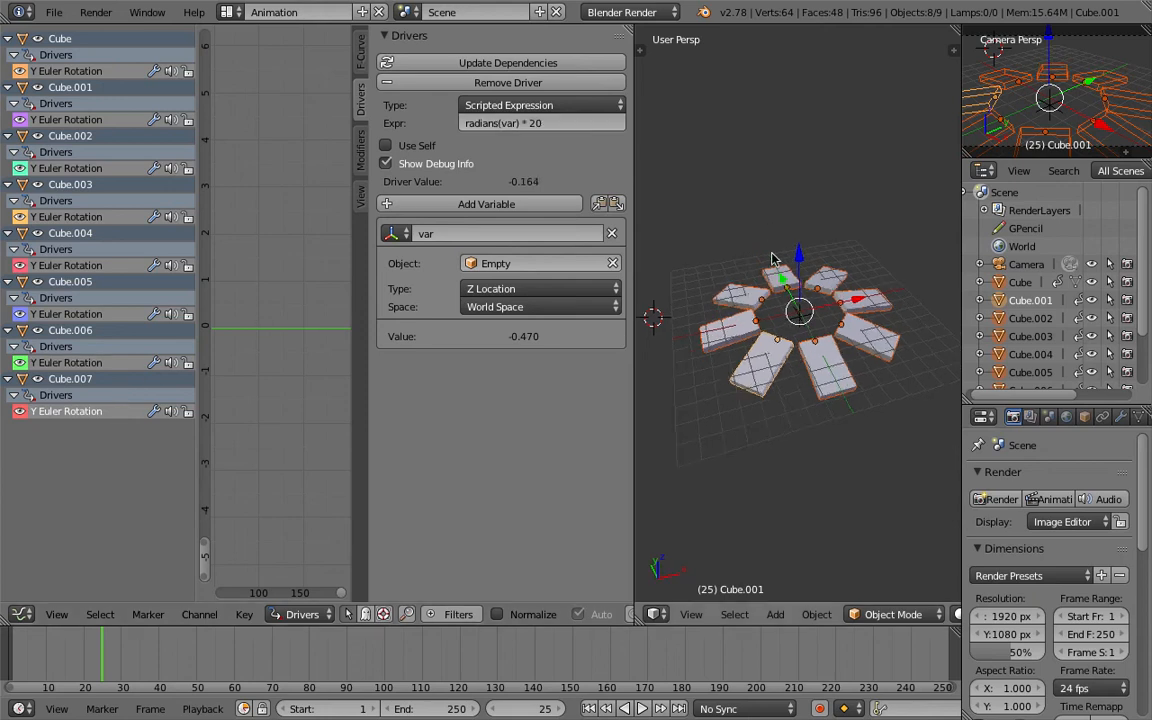
# Select the empty and move it along the Z axis to test the stronger drivers, placing it 0.416 above its start
pyautogui.rightClick(800, 306)
pyautogui.rightClick(797, 308)
pyautogui.press('g')
pyautogui.press('z')
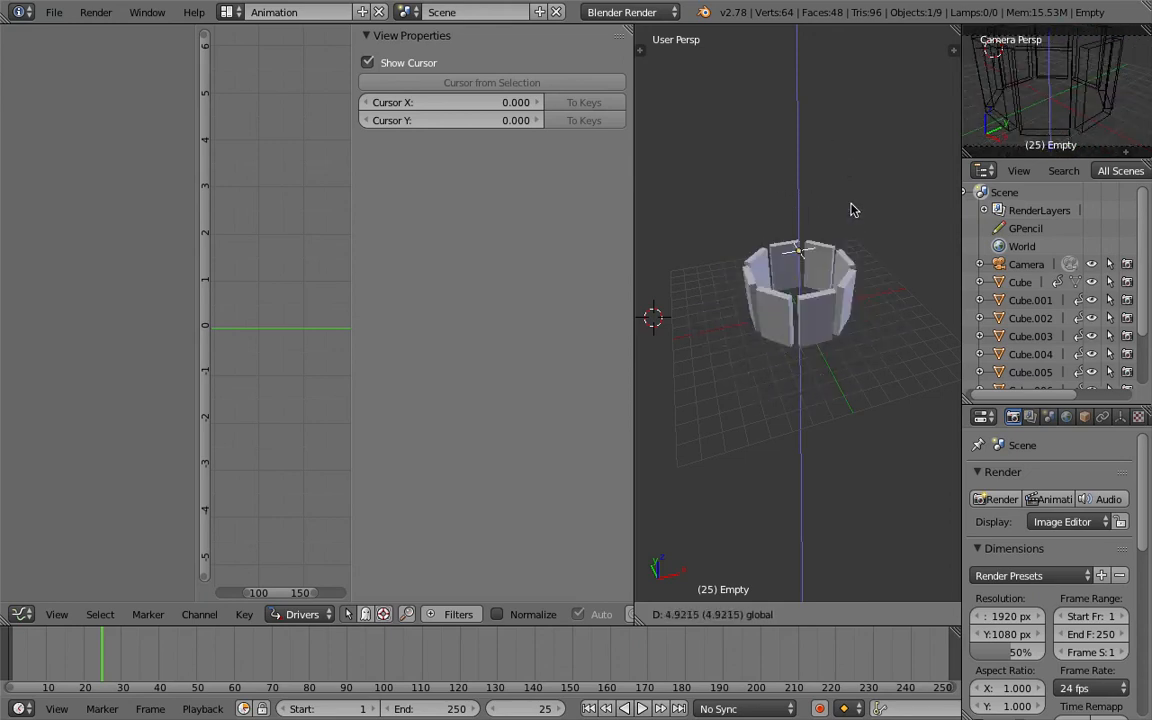
pyautogui.click(860, 267)
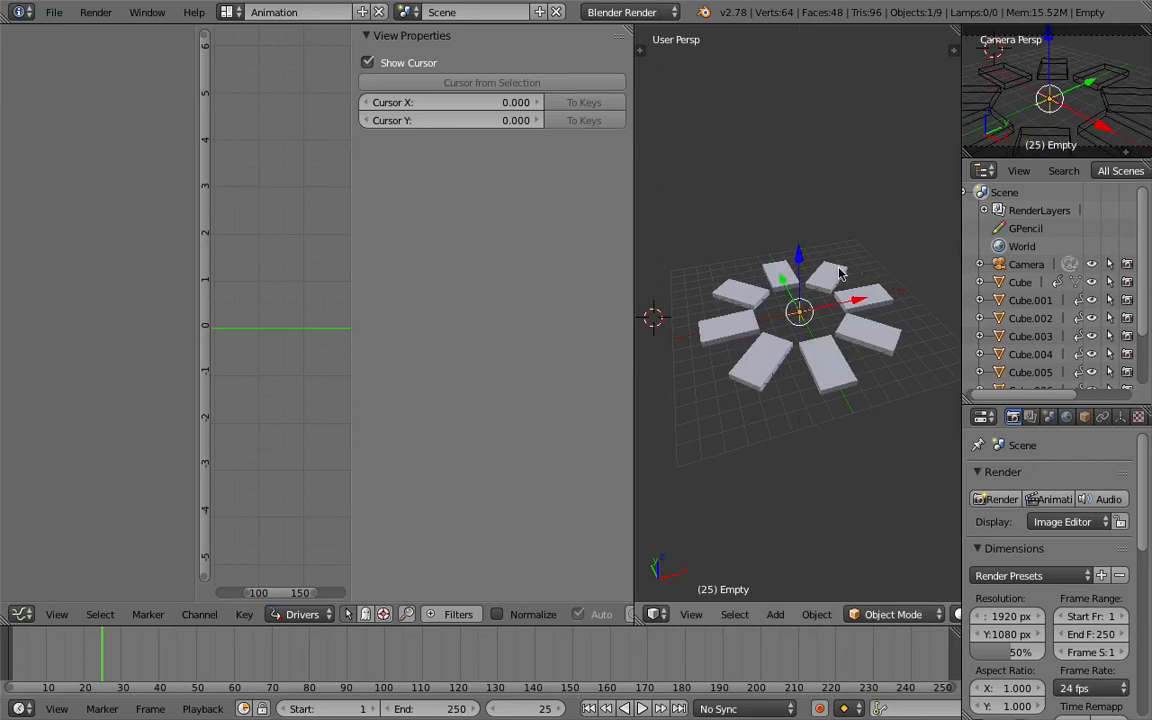
# Select Cube.005, show its transform values in the 3D view and enlarge the 3D view
pyautogui.rightClick(838, 290)
pyautogui.moveTo(838, 290); pyautogui.dragTo(843, 300, button='middle')
pyautogui.press('n')
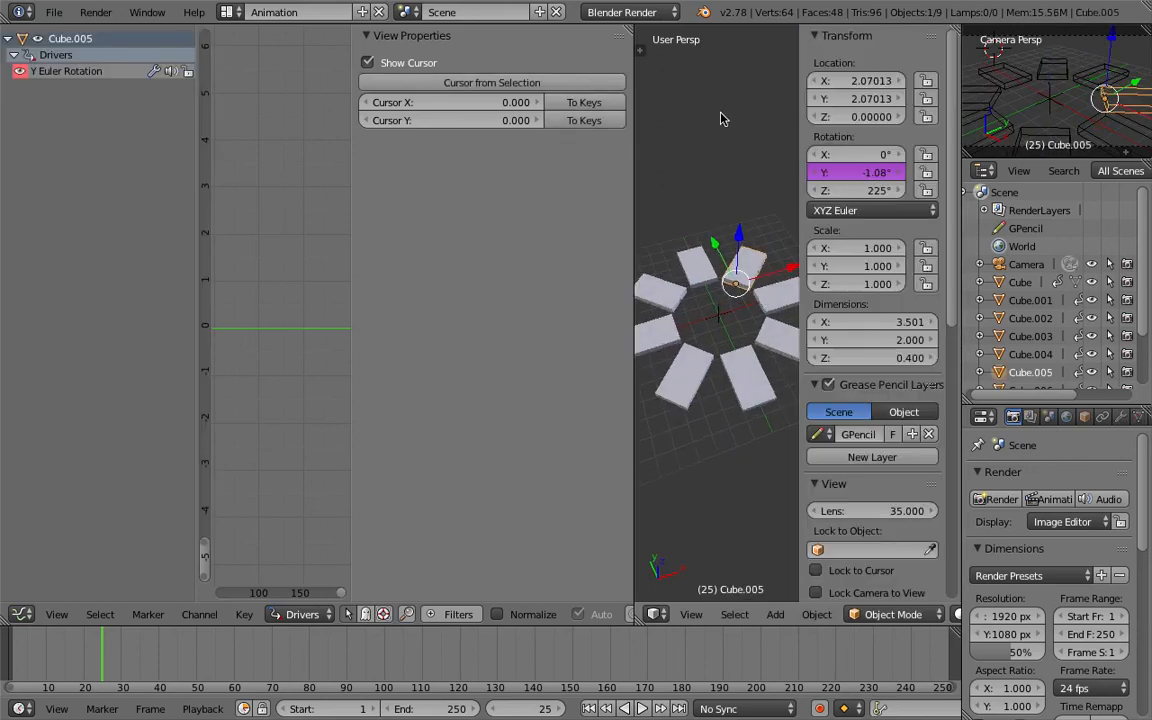
pyautogui.moveTo(635, 142); pyautogui.dragTo(566, 165)
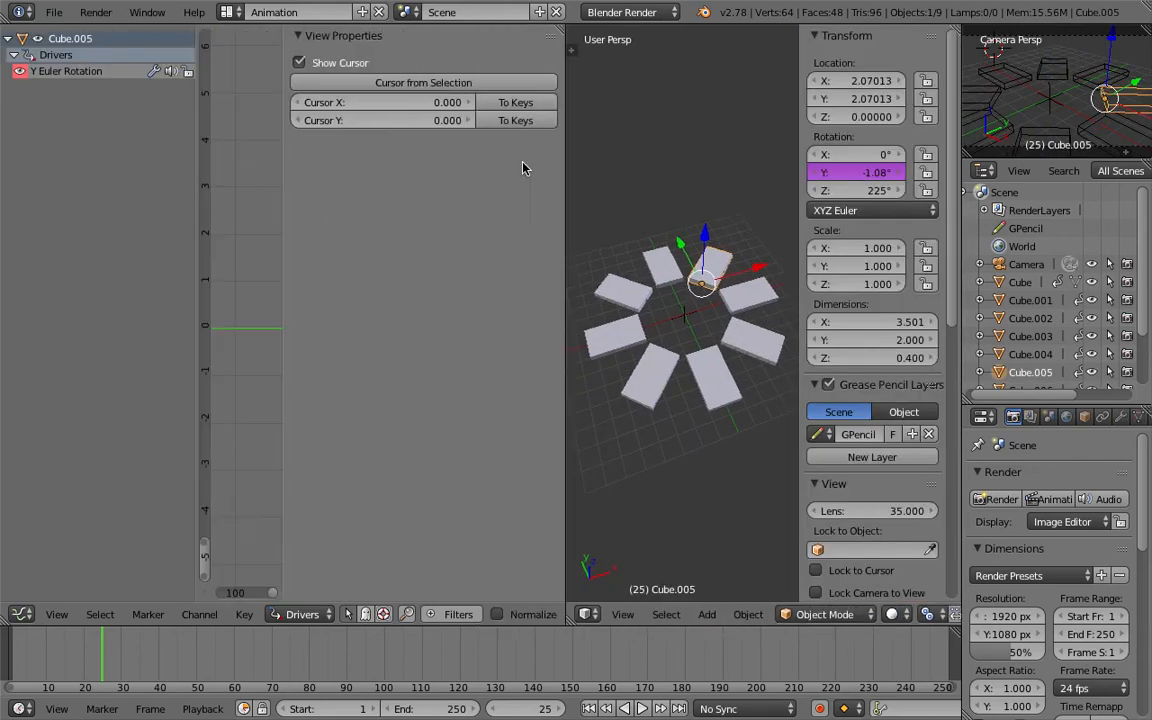
# Switch to the Default screen layout and save the scene with Save As
pyautogui.click(227, 12)
pyautogui.click(278, 93)
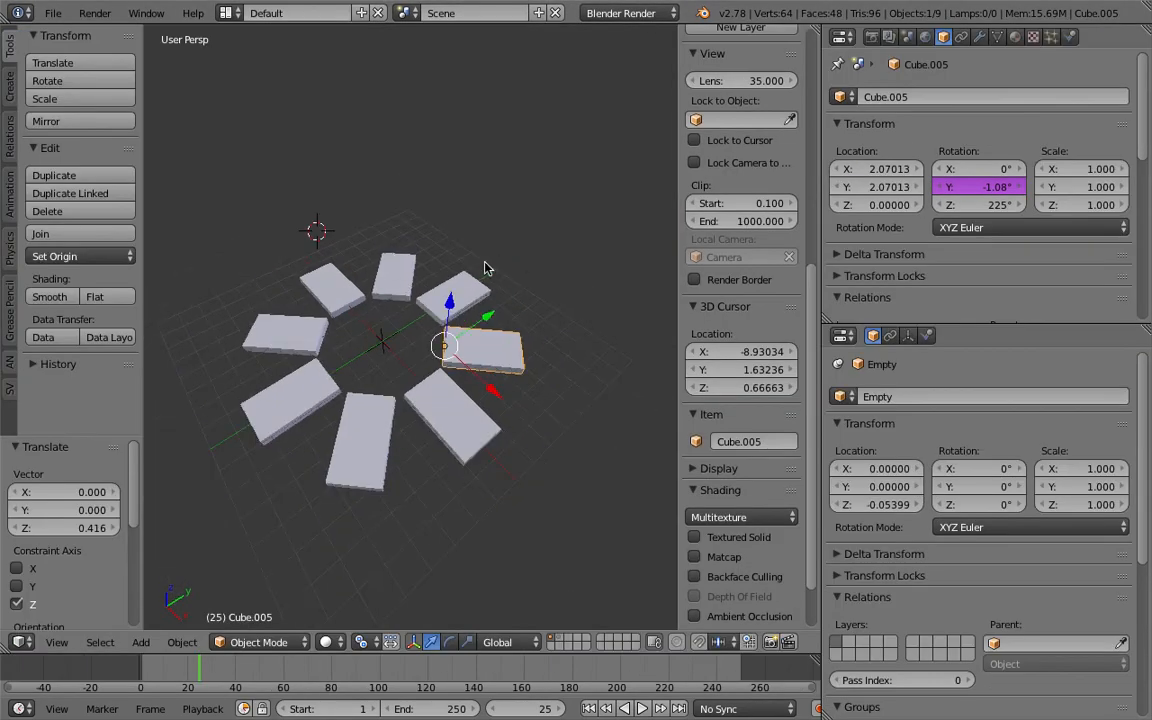
pyautogui.click(53, 17)
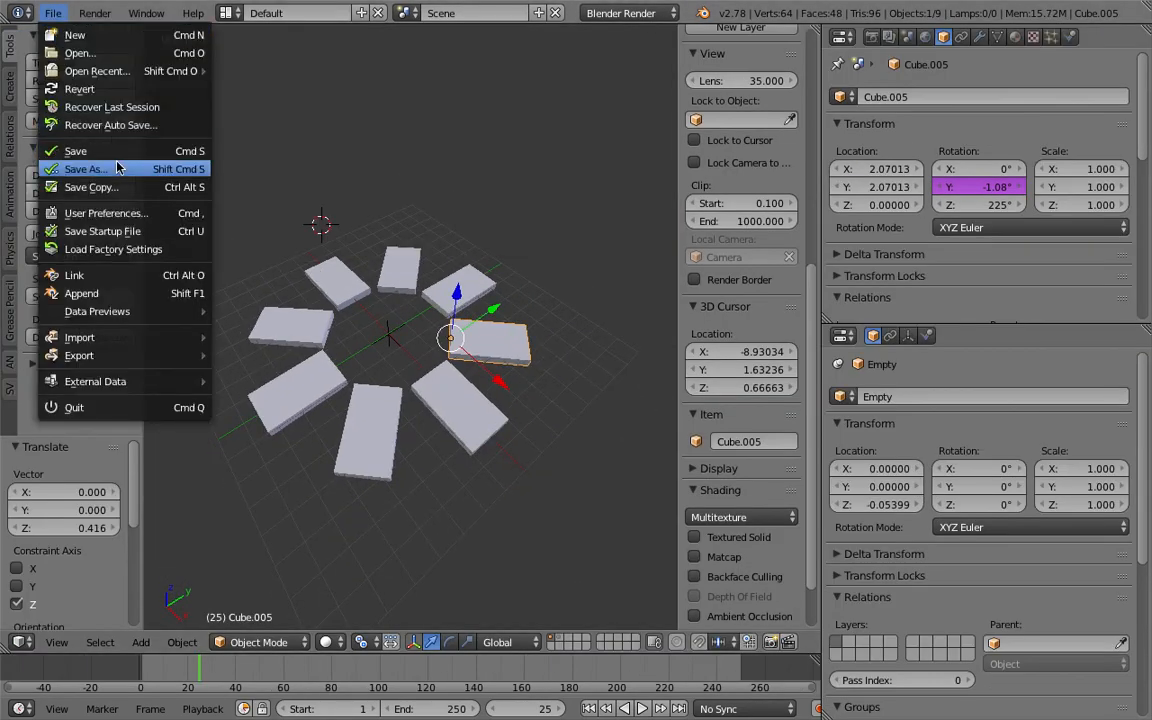
pyautogui.click(100, 159)
pyautogui.click(1021, 81)
pyautogui.click(1087, 60)
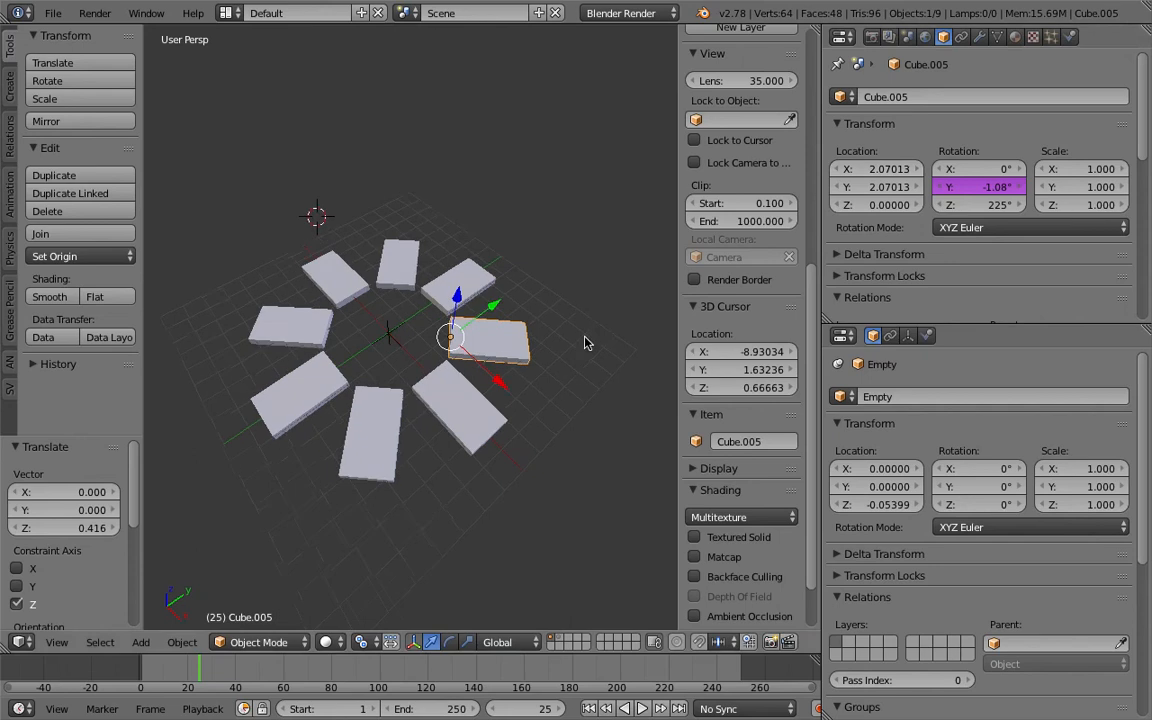
# Try changing Cube.007's X location and raising its Z location to about 1.376, and undo the changes
pyautogui.rightClick(455, 283)
pyautogui.moveTo(455, 283)
pyautogui.mouseDown(button='middle')
pyautogui.moveTo(435, 278)
pyautogui.moveTo(469, 285)
pyautogui.moveTo(451, 286)
pyautogui.mouseUp(button='middle')
pyautogui.rightClick(428, 269)
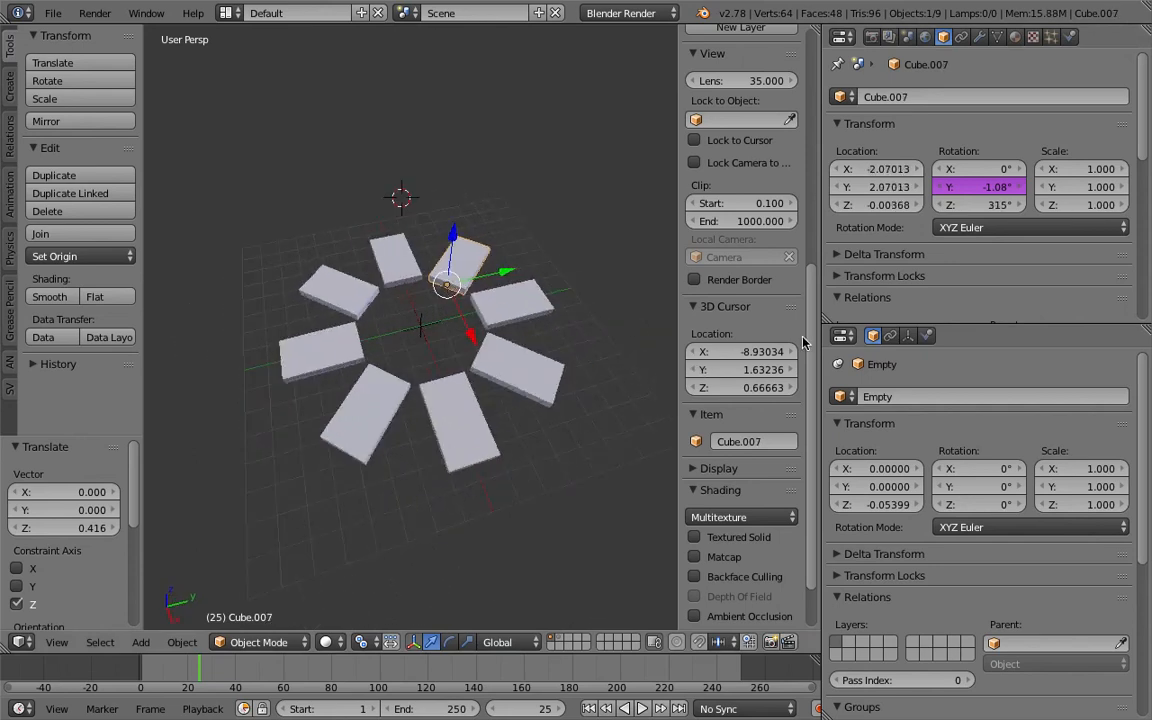
pyautogui.scroll(10, 810, 343)
pyautogui.moveTo(735, 80); pyautogui.dragTo(663, 83)
pyautogui.hotkey('ctrl', 'z')
pyautogui.hotkey('ctrl', 'z')
pyautogui.hotkey('ctrl', 'z')
pyautogui.moveTo(723, 117); pyautogui.dragTo(751, 117)
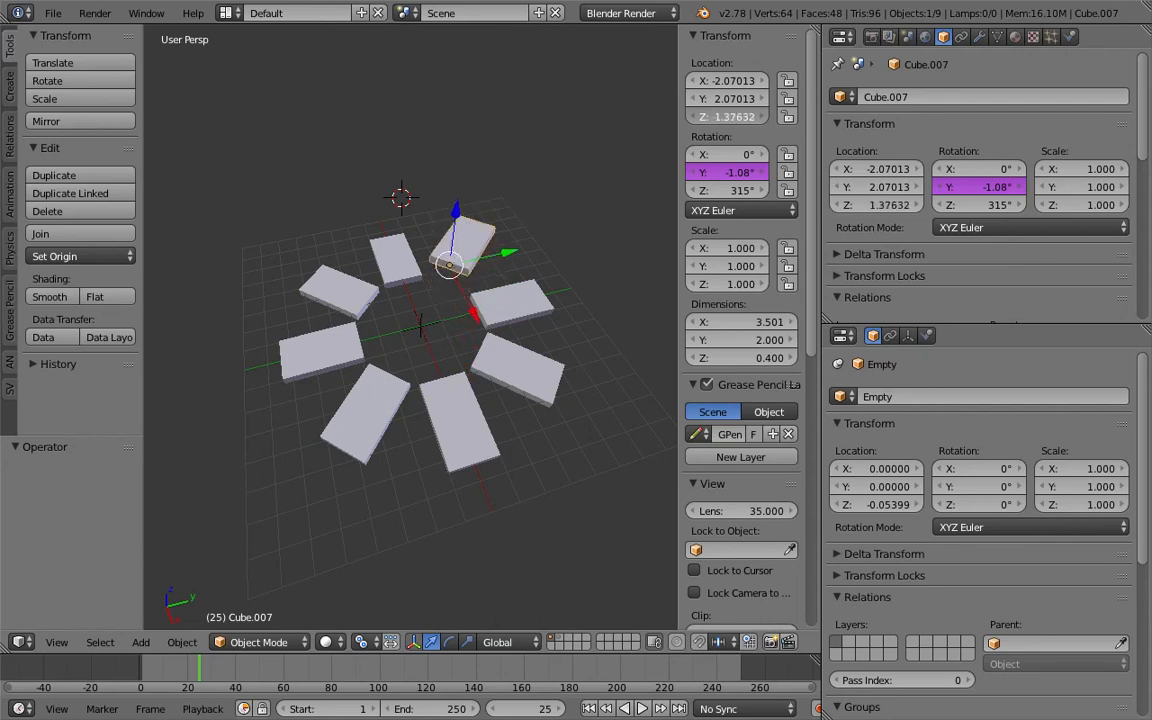
pyautogui.hotkey('ctrl', 'z')
# Try changing Cube.001's Z location and Cube.007's X location, undoing both changes
pyautogui.rightClick(316, 268)
pyautogui.moveTo(322, 250); pyautogui.dragTo(370, 260, button='middle')
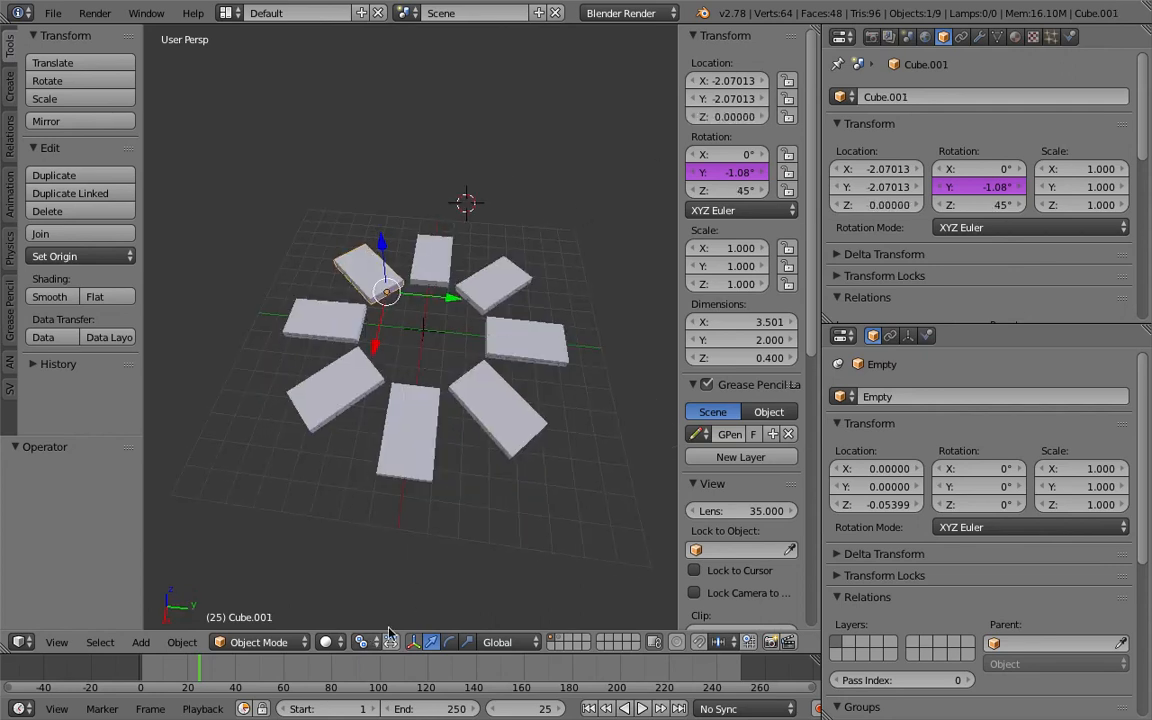
pyautogui.moveTo(737, 116)
pyautogui.mouseDown()
pyautogui.moveTo(808, 116)
pyautogui.moveTo(656, 116)
pyautogui.moveTo(770, 116)
pyautogui.moveTo(730, 83)
pyautogui.moveTo(655, 83)
pyautogui.moveTo(727, 115)
pyautogui.moveTo(731, 100)
pyautogui.moveTo(650, 100)
pyautogui.moveTo(753, 116)
pyautogui.mouseUp()
pyautogui.hotkey('ctrl', 'z')
pyautogui.hotkey('ctrl', 'z')
pyautogui.hotkey('ctrl', 'z')
pyautogui.hotkey('ctrl', 'z')
pyautogui.moveTo(877, 169)
pyautogui.mouseDown()
pyautogui.moveTo(867, 169)
pyautogui.moveTo(905, 169)
pyautogui.moveTo(844, 169)
pyautogui.moveTo(871, 169)
pyautogui.mouseUp()
pyautogui.hotkey('ctrl', 'z')
# Set the transform orientation to Local and try moving Cube.007 about 2.12 along its local X axis
pyautogui.click(324, 641)
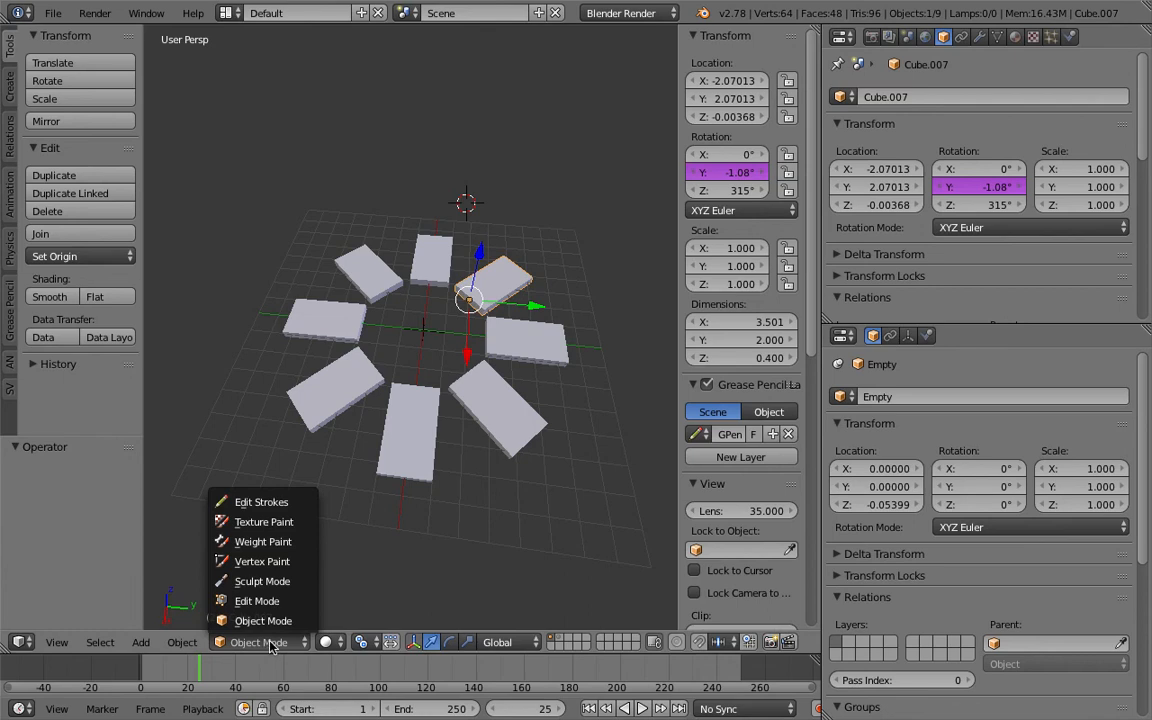
pyautogui.click(337, 642)
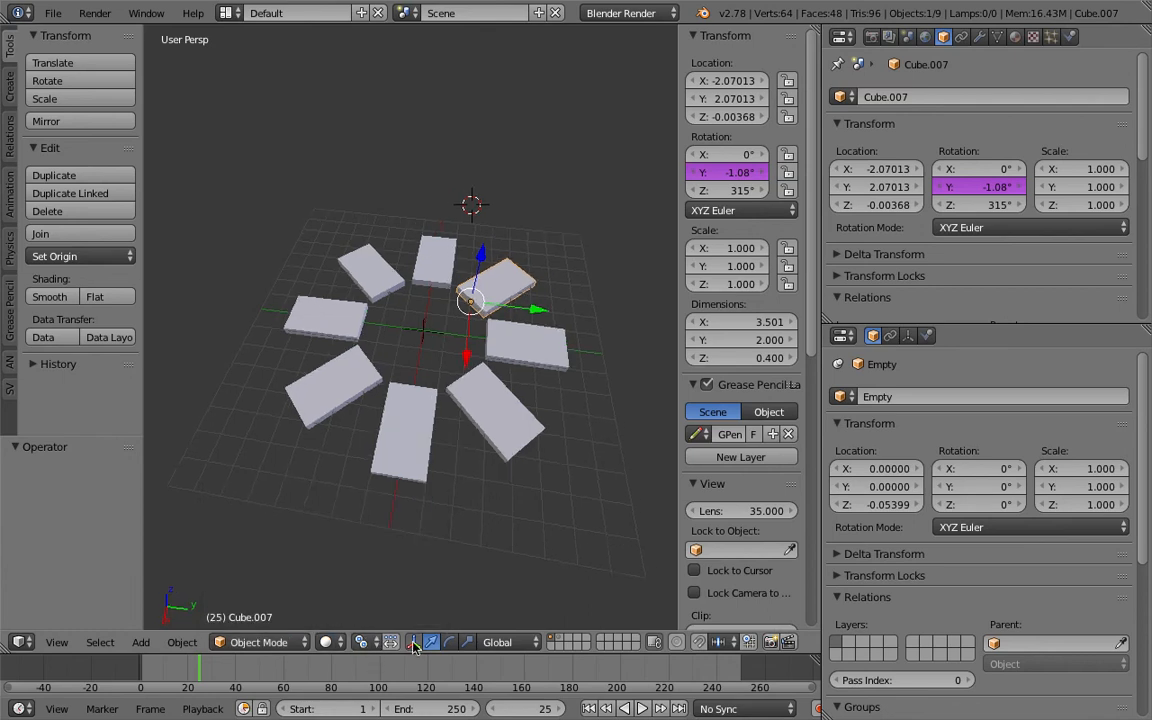
pyautogui.click(487, 649)
pyautogui.click(520, 596)
pyautogui.press('g')
pyautogui.press('x')
pyautogui.press('x')
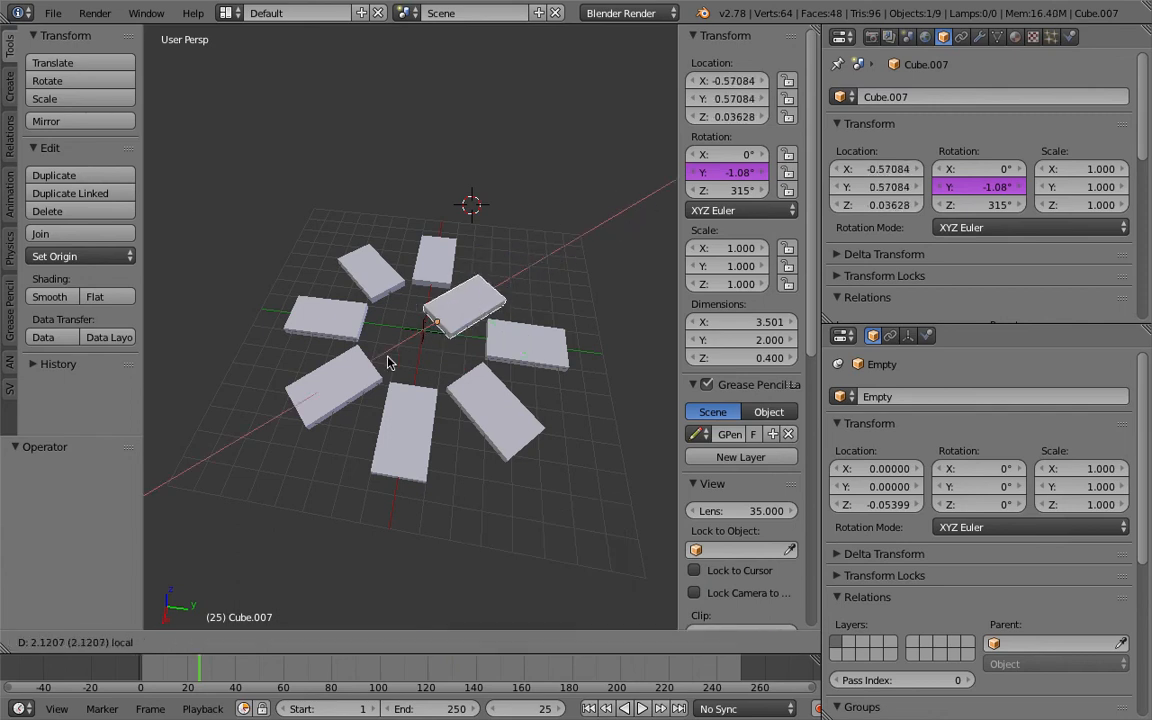
pyautogui.moveTo(537, 276); pyautogui.dragTo(460, 318)
# Undo the move of Cube.007 and set the transform orientation to Global
pyautogui.hotkey('ctrl', 'z')
pyautogui.moveTo(472, 385); pyautogui.dragTo(470, 557, button='middle')
pyautogui.click(500, 642)
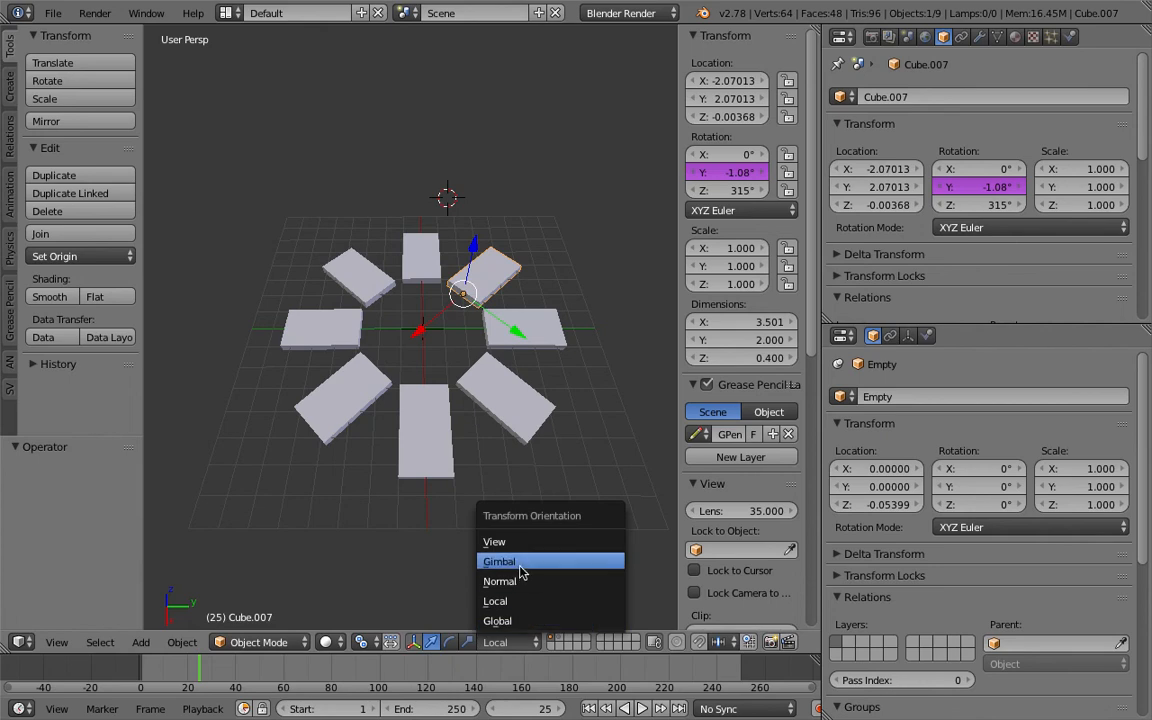
pyautogui.click(520, 620)
# Select Cube and expand its Delta Transform settings, enlarging the upper properties area to show them
pyautogui.moveTo(440, 380); pyautogui.dragTo(375, 370, button='middle')
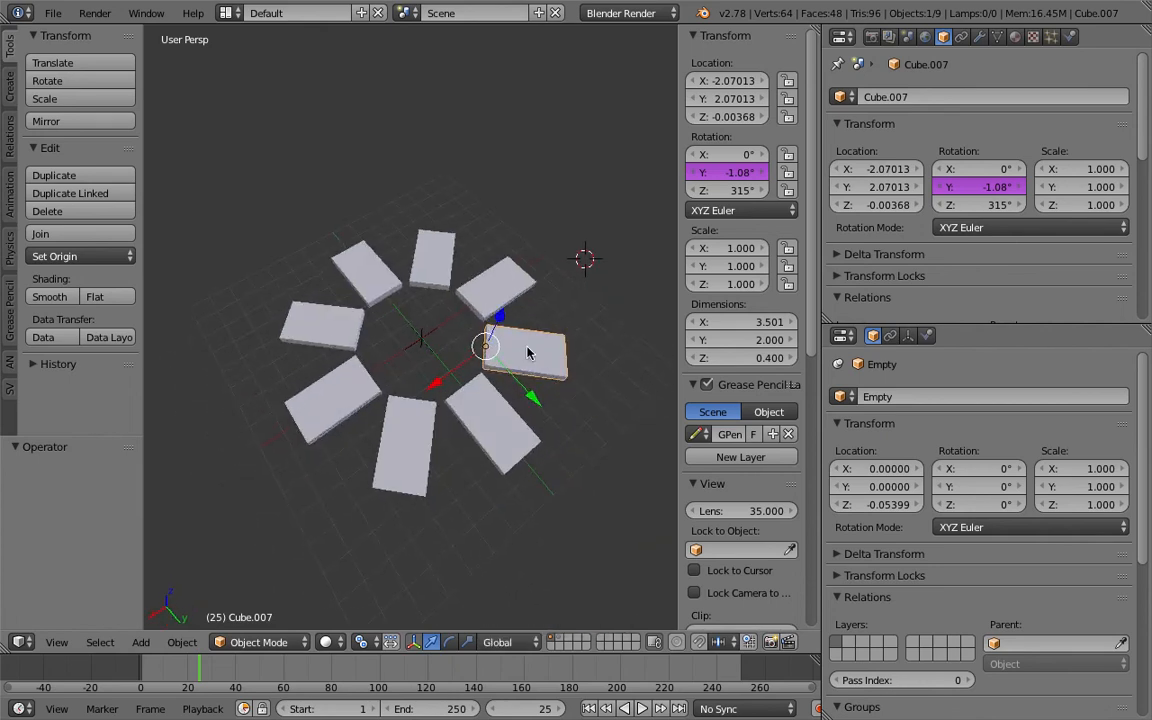
pyautogui.rightClick(497, 301)
pyautogui.rightClick(437, 276)
pyautogui.rightClick(497, 300)
pyautogui.moveTo(504, 350); pyautogui.dragTo(555, 322, button='middle')
pyautogui.click(873, 253)
pyautogui.scroll(-1, 905, 300)
pyautogui.moveTo(910, 323); pyautogui.dragTo(910, 355)
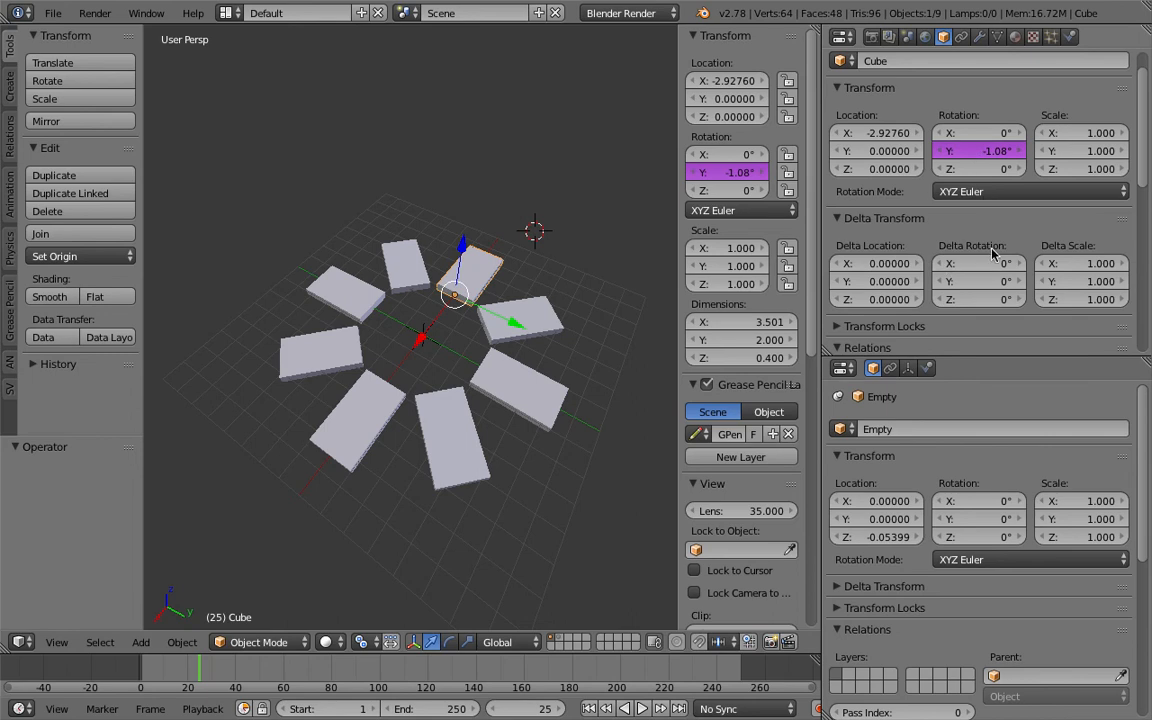
# Select slabs around the ring in turn and examine their location and rotation values
pyautogui.moveTo(470, 208); pyautogui.dragTo(411, 338, button='middle')
pyautogui.rightClick(412, 300)
pyautogui.rightClick(467, 300)
pyautogui.moveTo(520, 342); pyautogui.dragTo(464, 352, button='middle')
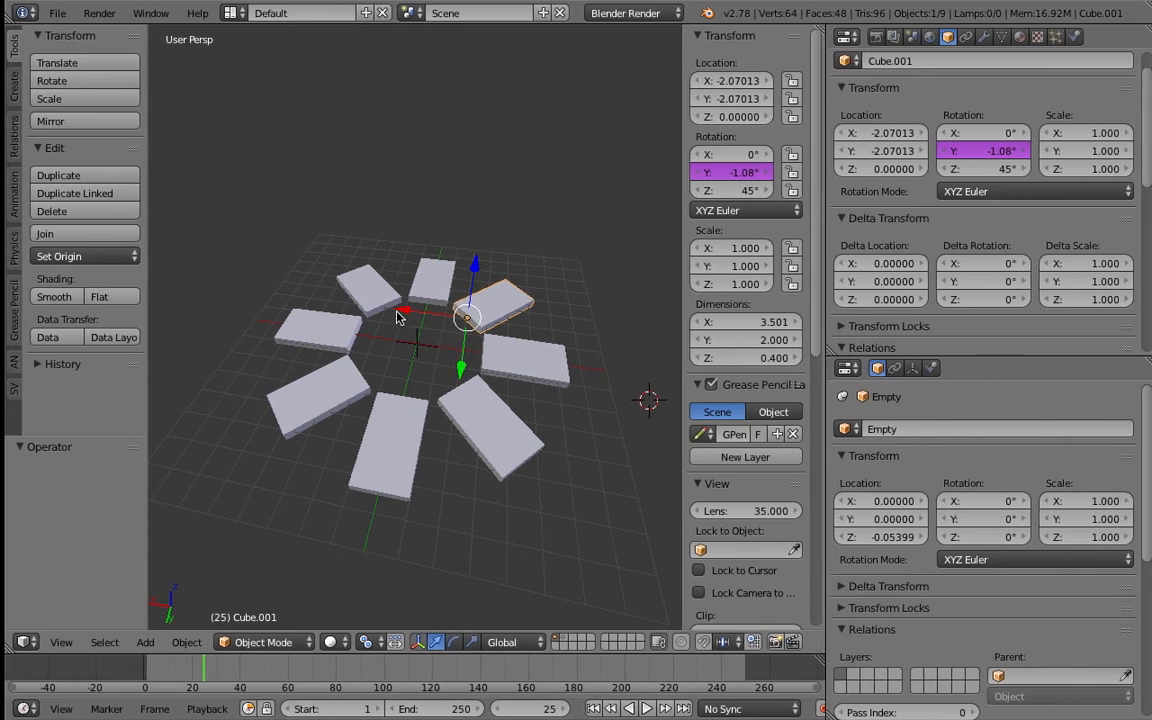
pyautogui.moveTo(420, 330)
pyautogui.mouseDown(button='middle')
pyautogui.moveTo(430, 330)
pyautogui.moveTo(416, 321)
pyautogui.mouseUp(button='middle')
pyautogui.rightClick(411, 341)
pyautogui.rightClick(500, 372)
pyautogui.rightClick(450, 430)
pyautogui.rightClick(350, 430)
pyautogui.rightClick(352, 312)
pyautogui.rightClick(436, 300)
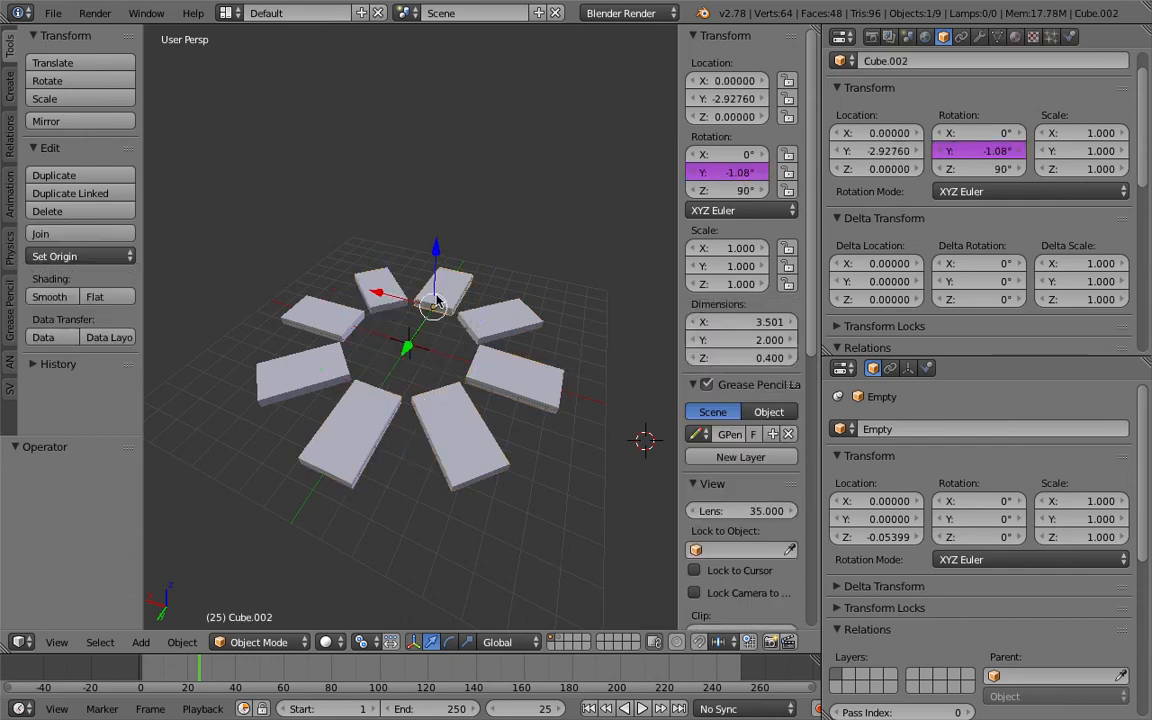
# Delete the Y rotation drivers of Cube.002 and Cube.001
pyautogui.moveTo(480, 287)
pyautogui.mouseDown(button='middle')
pyautogui.moveTo(466, 289)
pyautogui.moveTo(468, 307)
pyautogui.mouseUp(button='middle')
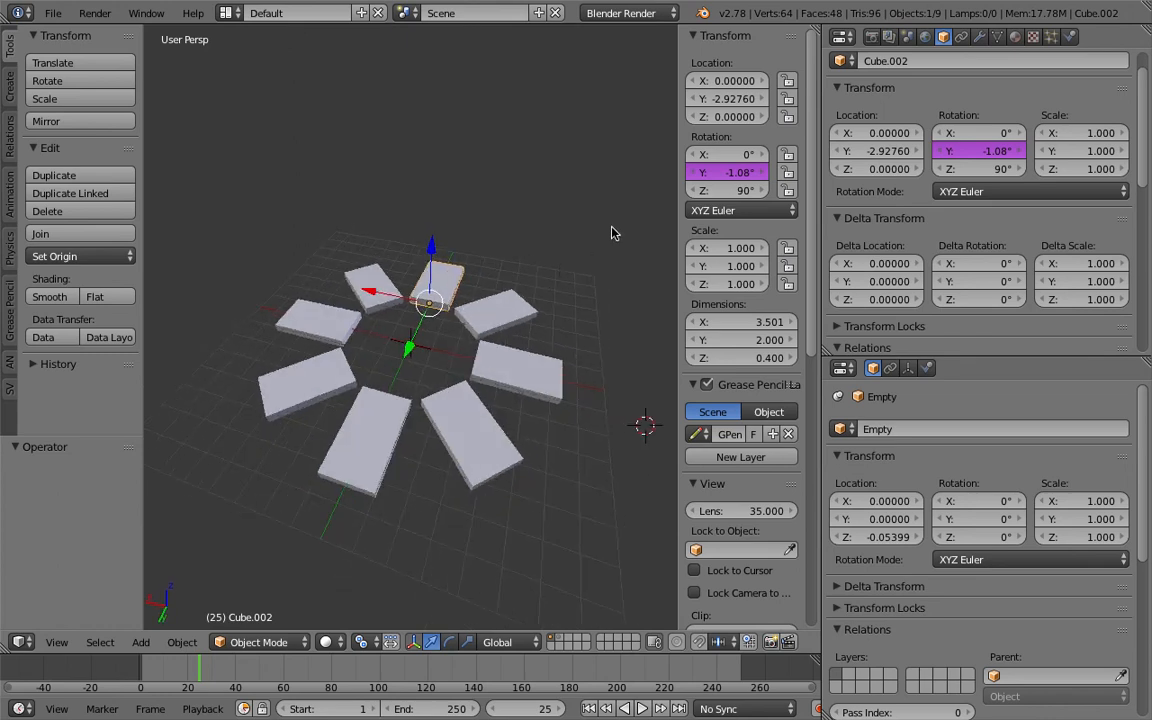
pyautogui.moveTo(481, 297); pyautogui.dragTo(550, 225, button='middle')
pyautogui.rightClick(715, 172)
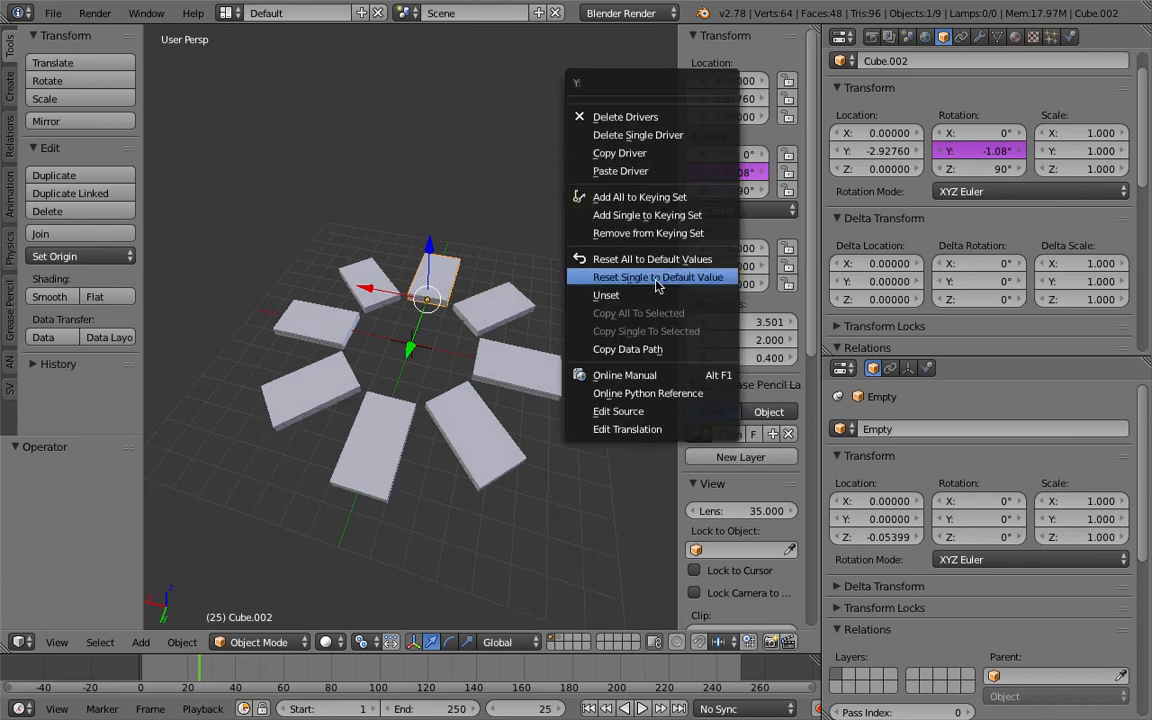
pyautogui.click(643, 122)
pyautogui.rightClick(512, 301)
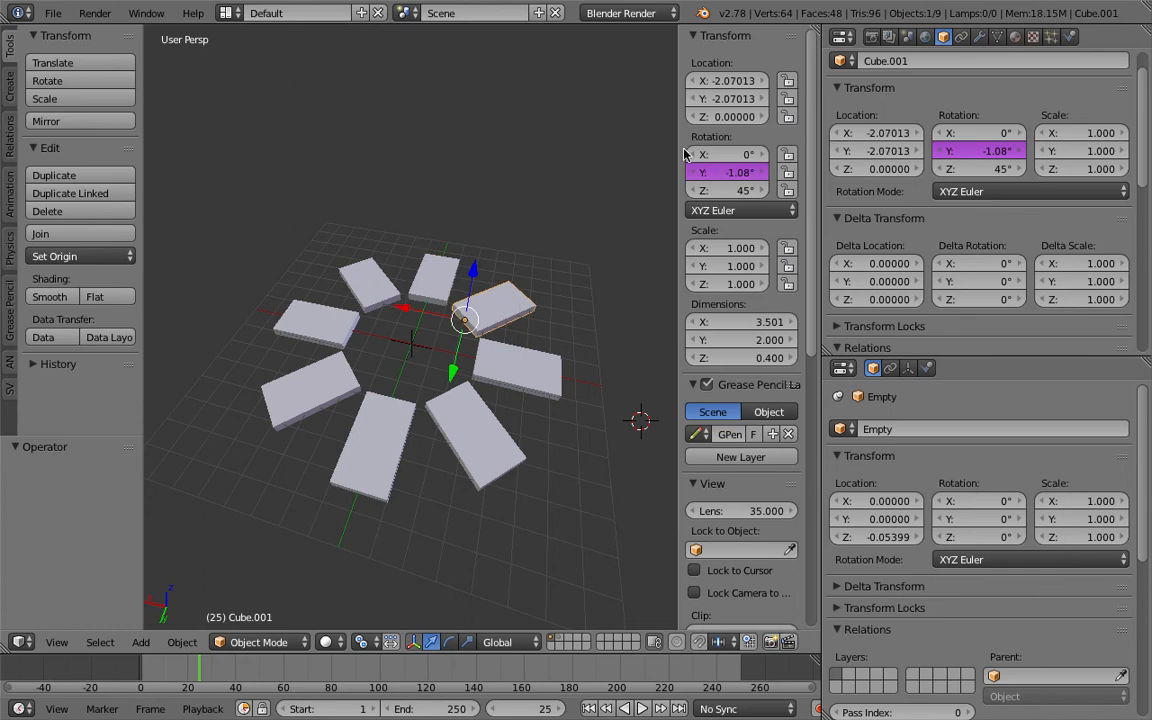
pyautogui.rightClick(700, 170)
pyautogui.click(673, 165)
# Delete the Y rotation drivers of Cube.007 and Cube
pyautogui.rightClick(511, 369)
pyautogui.keyDown('shift'); pyautogui.rightClick(478, 420); pyautogui.keyUp('shift')
pyautogui.rightClick(707, 172)
pyautogui.click(707, 171)
pyautogui.rightClick(520, 364)
pyautogui.rightClick(482, 408)
pyautogui.rightClick(504, 376)
pyautogui.rightClick(709, 171)
pyautogui.click(704, 171)
# Delete the Y rotation drivers of Cube.006 and Cube.005
pyautogui.rightClick(454, 422)
pyautogui.rightClick(402, 429)
pyautogui.rightClick(709, 172)
pyautogui.click(708, 178)
pyautogui.rightClick(318, 392)
pyautogui.rightClick(712, 176)
pyautogui.click(712, 180)
# Delete the Y rotation drivers of Cube.004 and Cube.003
pyautogui.rightClick(335, 325)
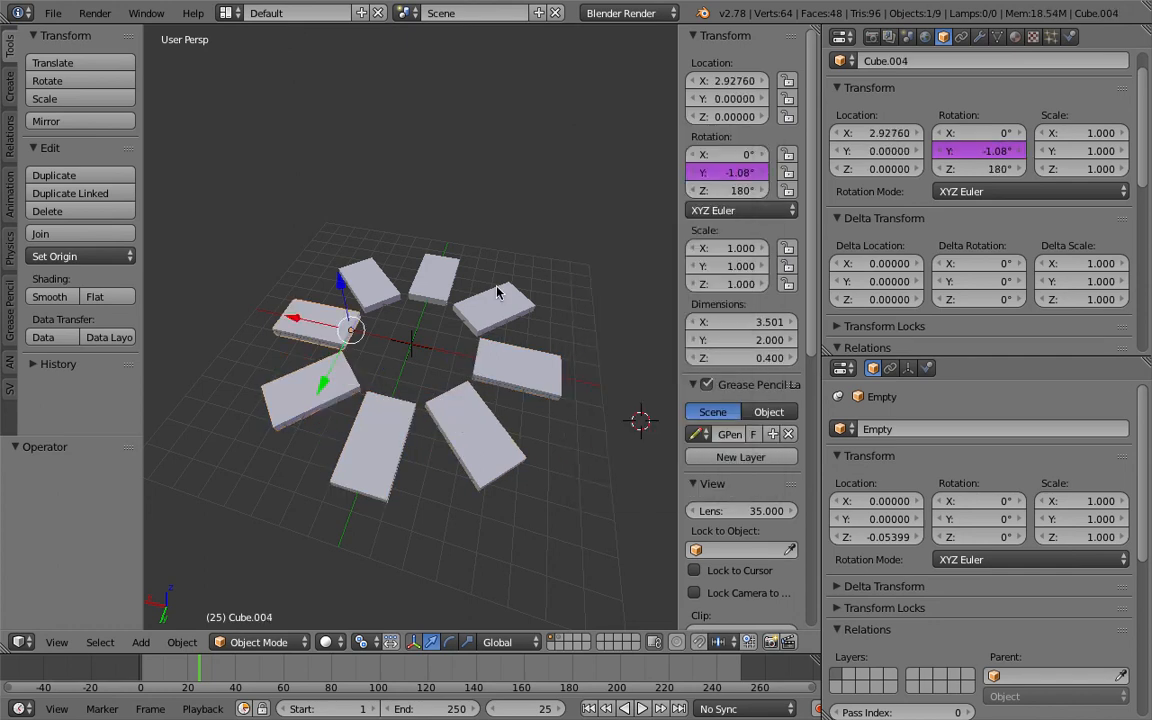
pyautogui.rightClick(715, 174)
pyautogui.click(715, 176)
pyautogui.rightClick(347, 260)
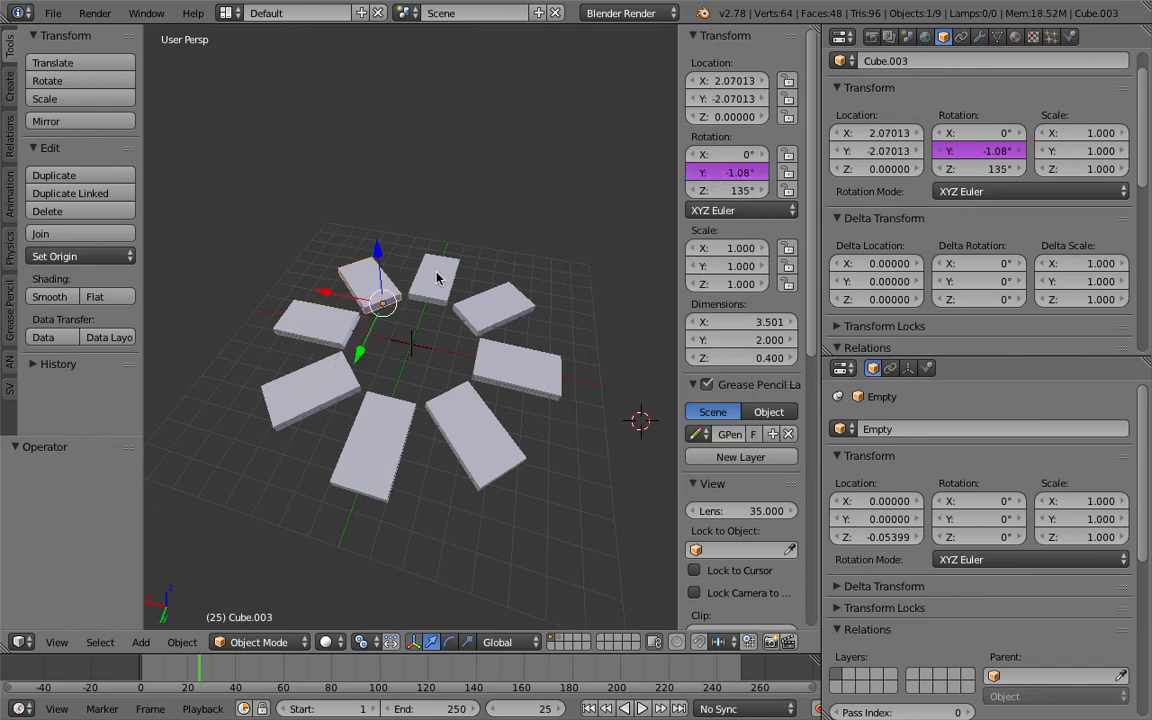
pyautogui.rightClick(745, 176)
pyautogui.click(745, 176)
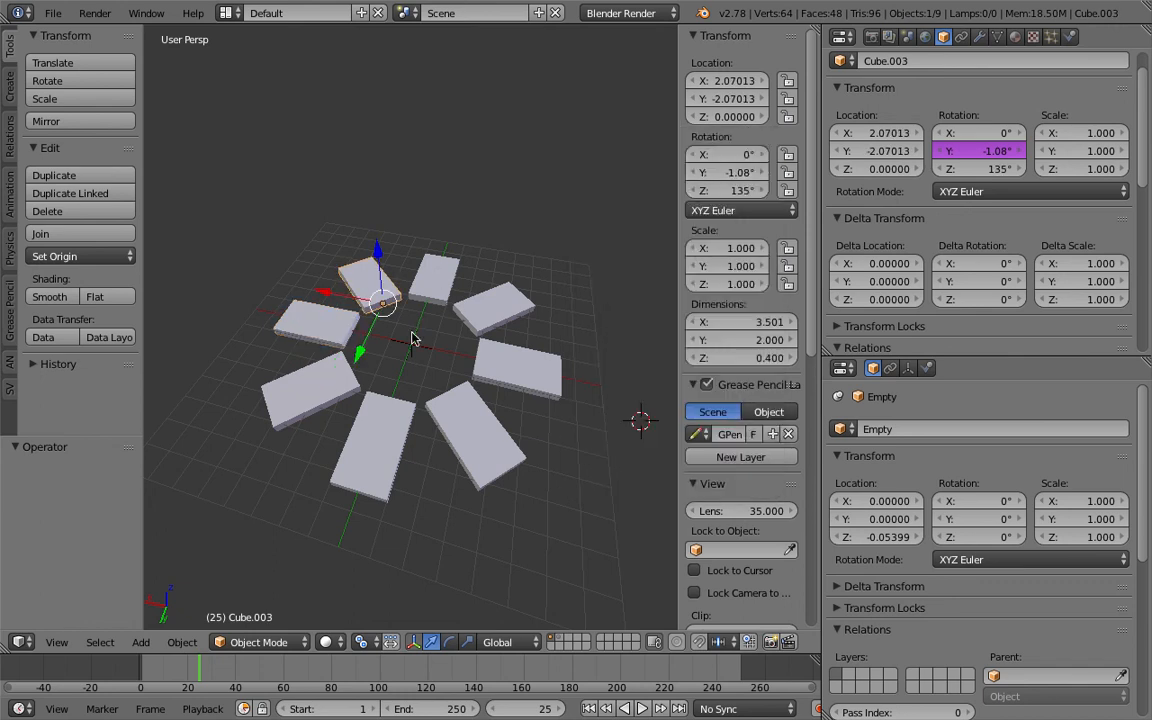
# Select the empty at the ring's centre and save the driver-free scene with Save As
pyautogui.rightClick(412, 342)
pyautogui.press('g')
pyautogui.press('Escape')
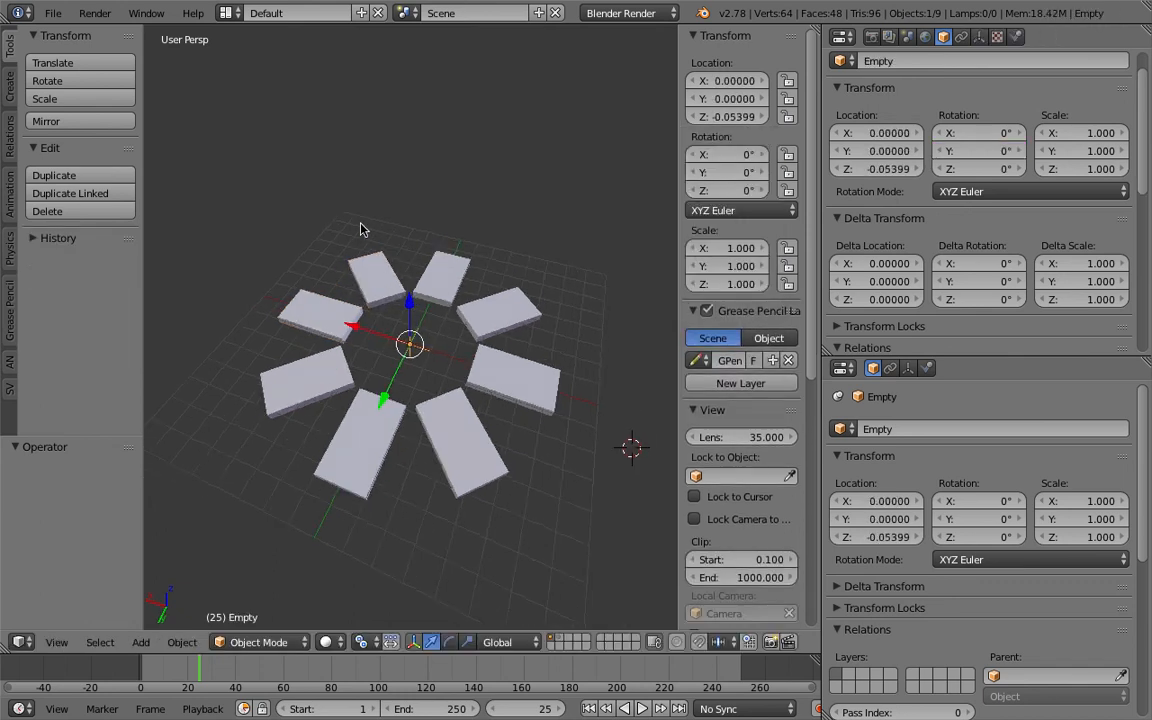
pyautogui.click(53, 13)
pyautogui.click(85, 160)
pyautogui.click(1024, 80)
pyautogui.click(1085, 61)
# Switch to the Compositing screen layout and enlarge the 3D view over the image editor and part of the node editor
pyautogui.click(227, 13)
pyautogui.click(252, 72)
pyautogui.scroll(1, 673, 512)
pyautogui.scroll(-3, 673, 512)
pyautogui.moveTo(643, 508); pyautogui.dragTo(680, 504, button='middle')
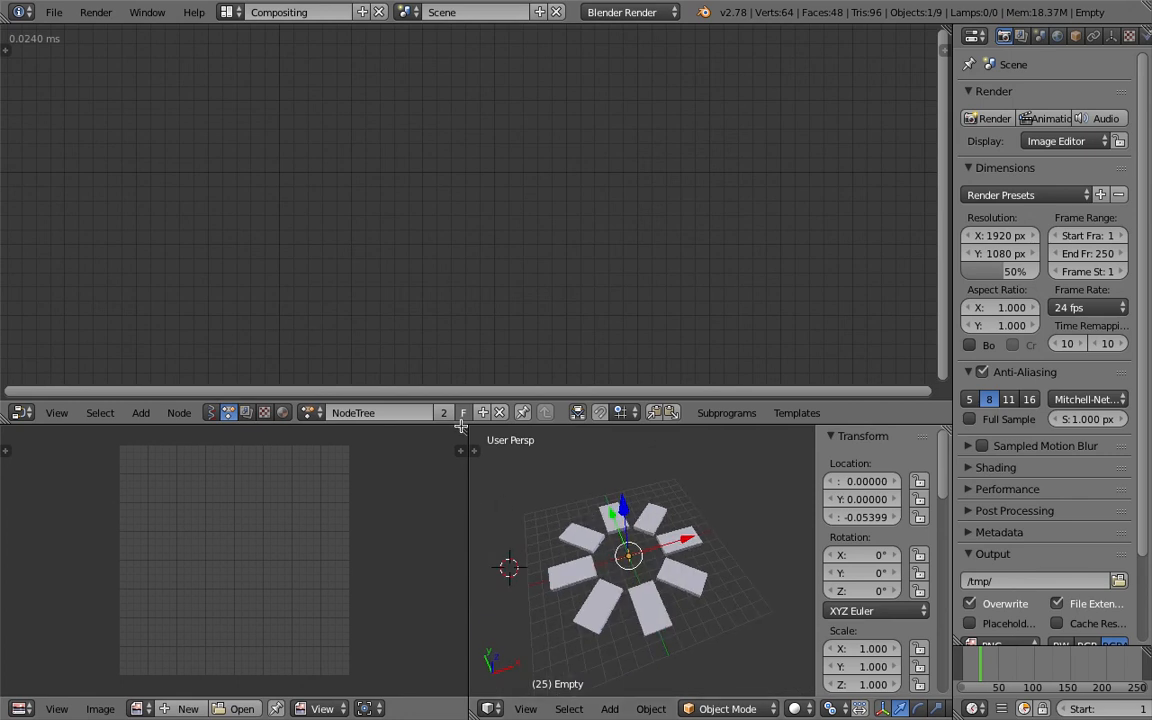
pyautogui.moveTo(462, 427); pyautogui.dragTo(331, 440)
pyautogui.scroll(-3, 509, 528)
pyautogui.moveTo(486, 529); pyautogui.dragTo(533, 461, button='middle')
pyautogui.moveTo(497, 399); pyautogui.dragTo(497, 291)
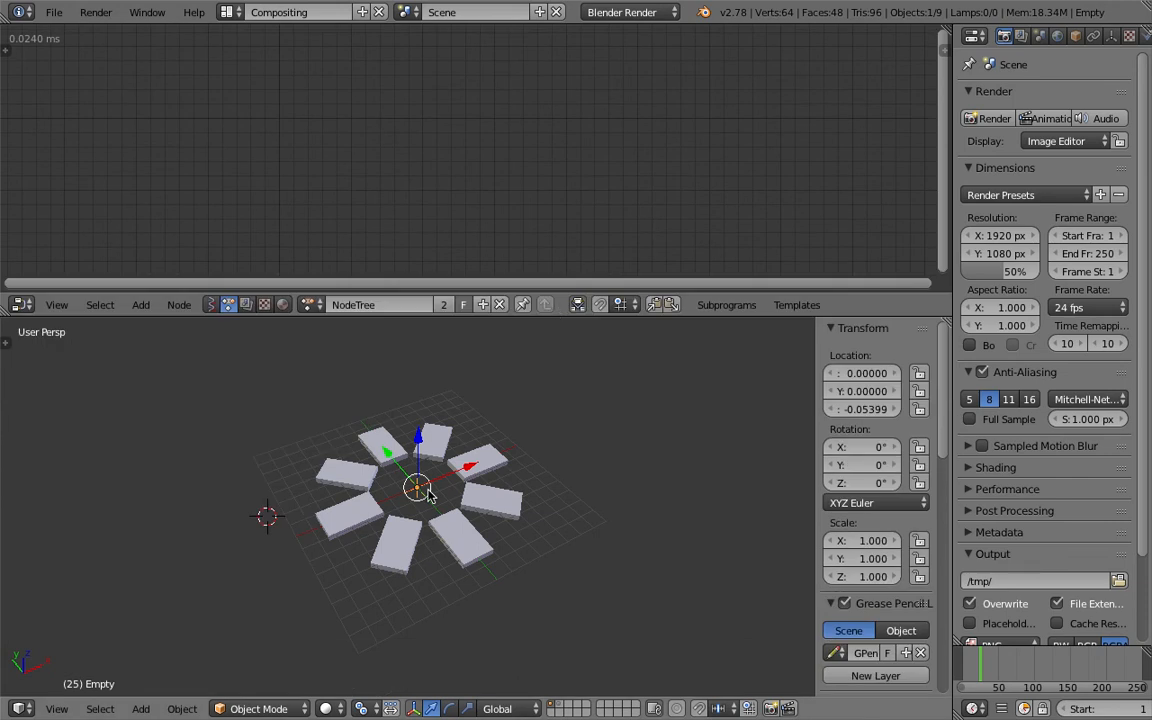
pyautogui.scroll(2, 352, 440)
pyautogui.moveTo(340, 418); pyautogui.dragTo(390, 470, button='middle')
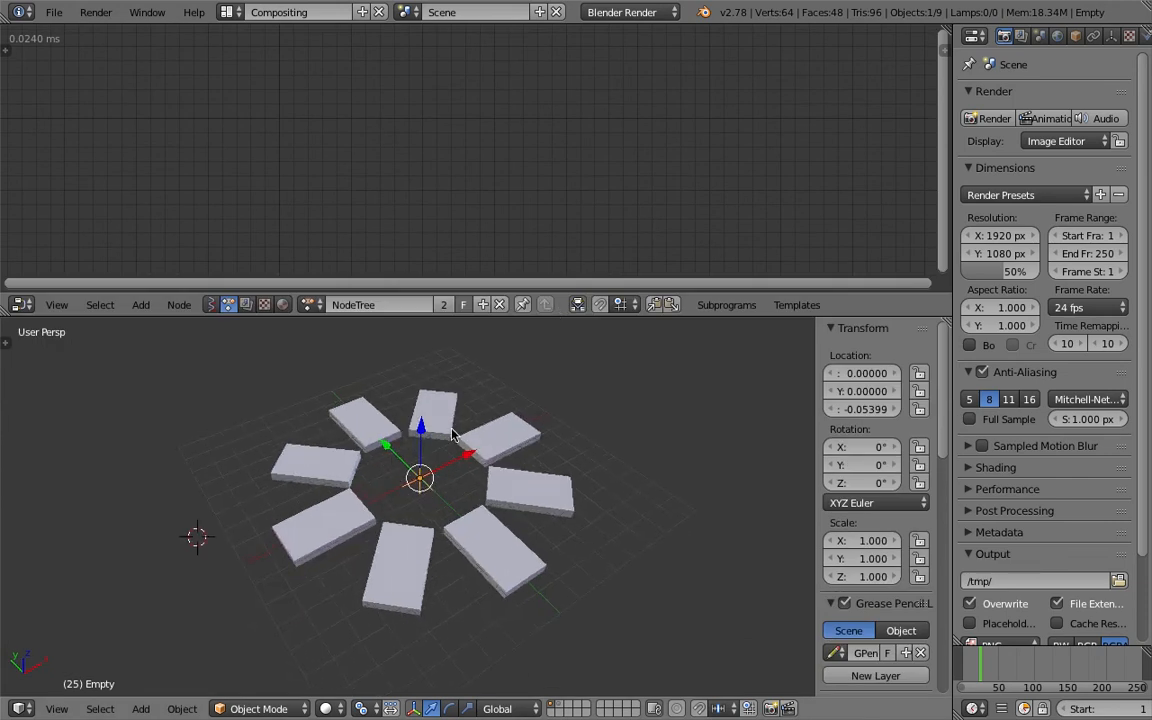
pyautogui.moveTo(535, 496); pyautogui.dragTo(527, 473, button='middle')
pyautogui.scroll(2, 460, 450)
pyautogui.keyDown('shift'); pyautogui.moveTo(460, 450); pyautogui.dragTo(515, 471, button='middle'); pyautogui.keyUp('shift')
pyautogui.scroll(-1, 513, 480)
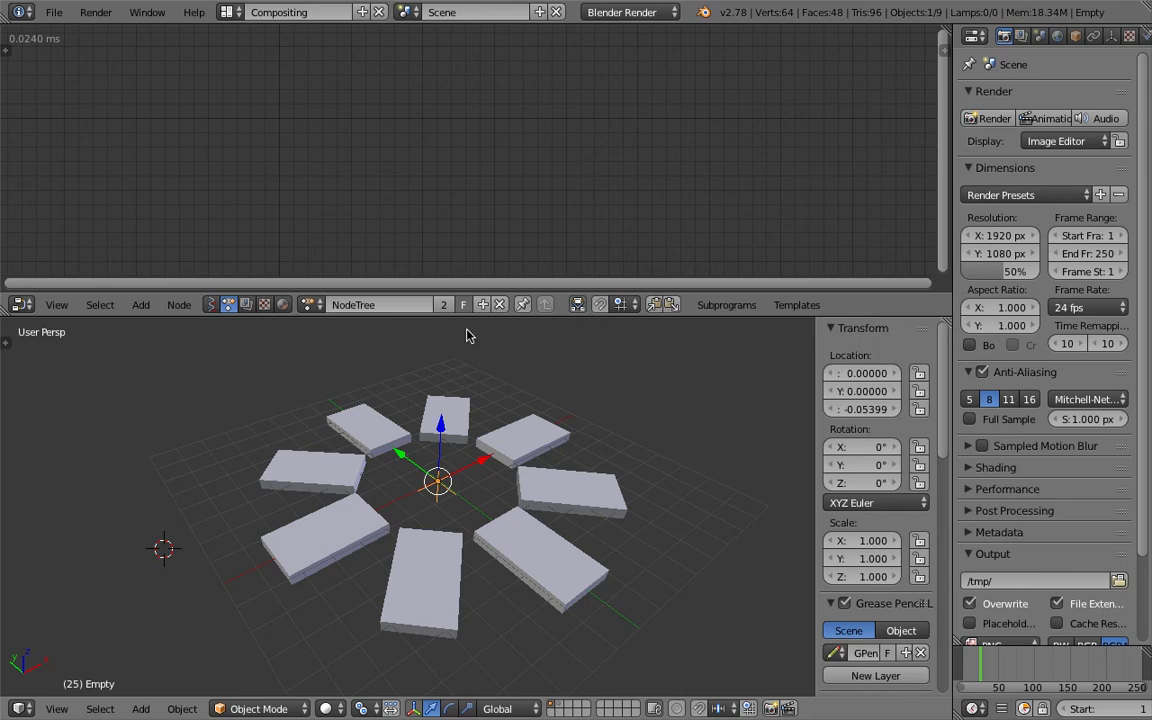
pyautogui.moveTo(480, 319); pyautogui.dragTo(480, 340)
# Select all eight slabs of the ring together, making Cube the active object
pyautogui.moveTo(437, 507)
pyautogui.mouseDown(button='middle')
pyautogui.moveTo(429, 484)
pyautogui.moveTo(438, 512)
pyautogui.mouseUp(button='middle')
pyautogui.click(345, 478)
pyautogui.keyDown('shift'); pyautogui.click(368, 430); pyautogui.keyUp('shift')
pyautogui.keyDown('shift'); pyautogui.click(447, 420); pyautogui.keyUp('shift')
pyautogui.keyDown('shift'); pyautogui.click(525, 442); pyautogui.keyUp('shift')
pyautogui.keyDown('shift'); pyautogui.click(568, 502); pyautogui.keyUp('shift')
pyautogui.keyDown('shift'); pyautogui.rightClick(518, 566); pyautogui.keyUp('shift')
pyautogui.keyDown('shift'); pyautogui.rightClick(425, 577); pyautogui.keyUp('shift')
pyautogui.keyDown('shift'); pyautogui.rightClick(343, 552); pyautogui.keyUp('shift')
pyautogui.moveTo(545, 478); pyautogui.dragTo(522, 490, button='middle')
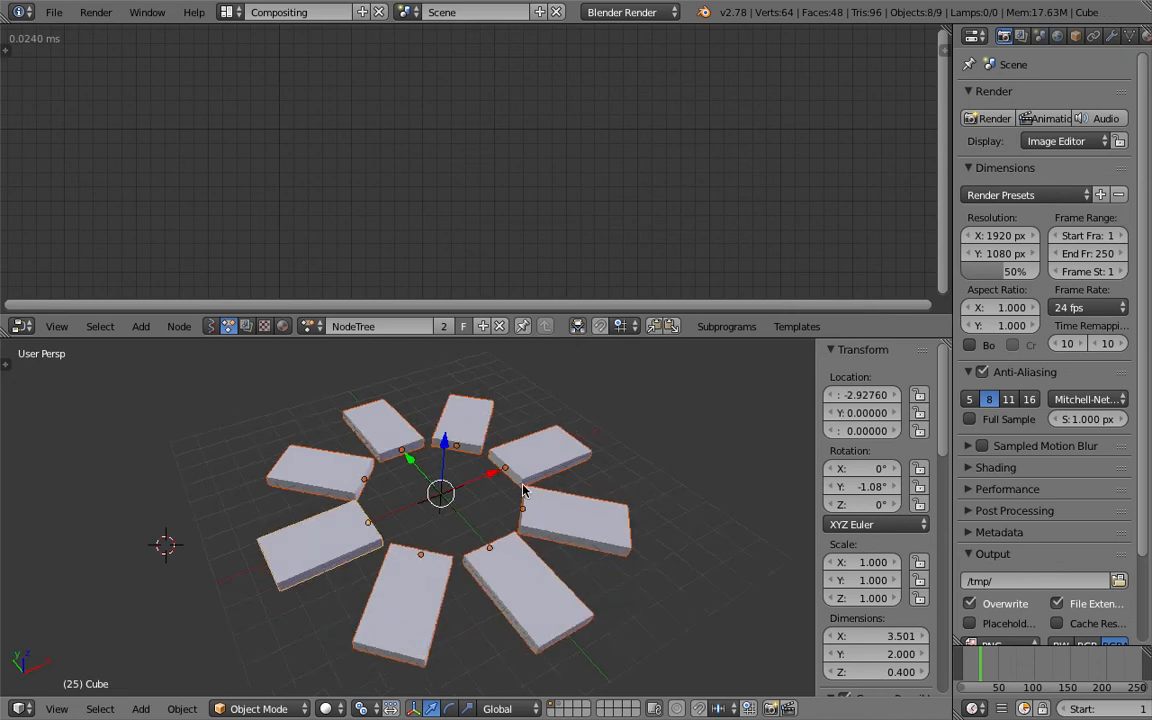
pyautogui.scroll(-1, 472, 505)
pyautogui.hotkey('shift', 'a')
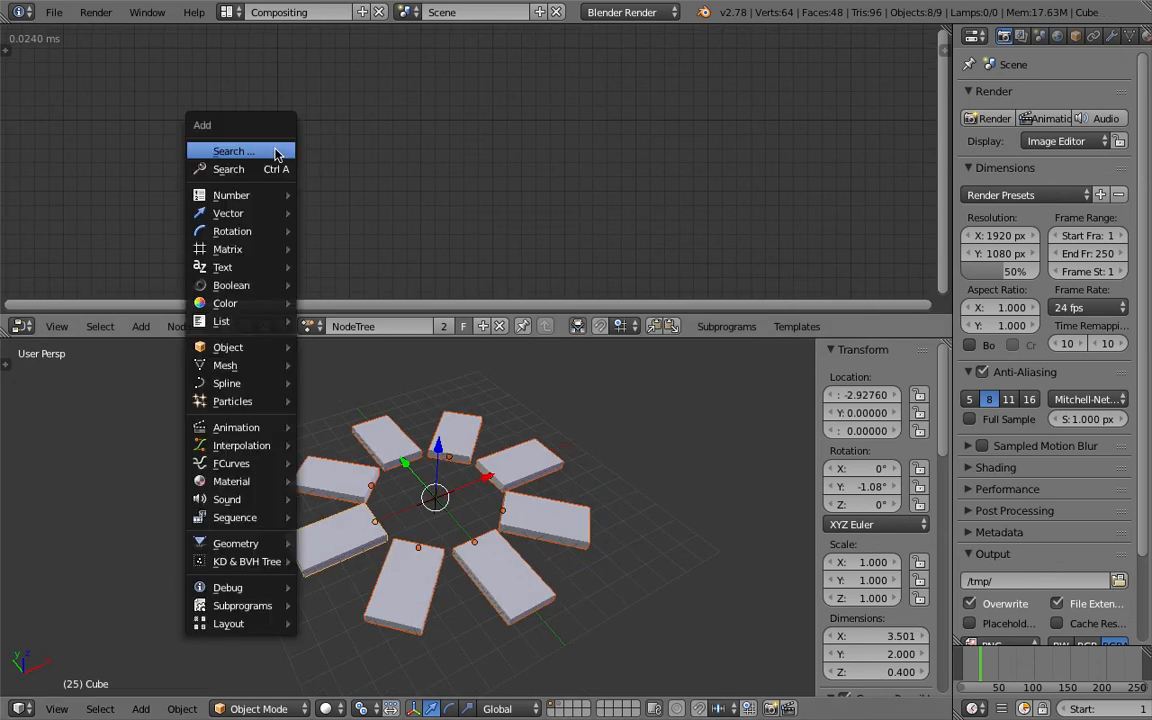
pyautogui.click(278, 154)
pyautogui.write('o')
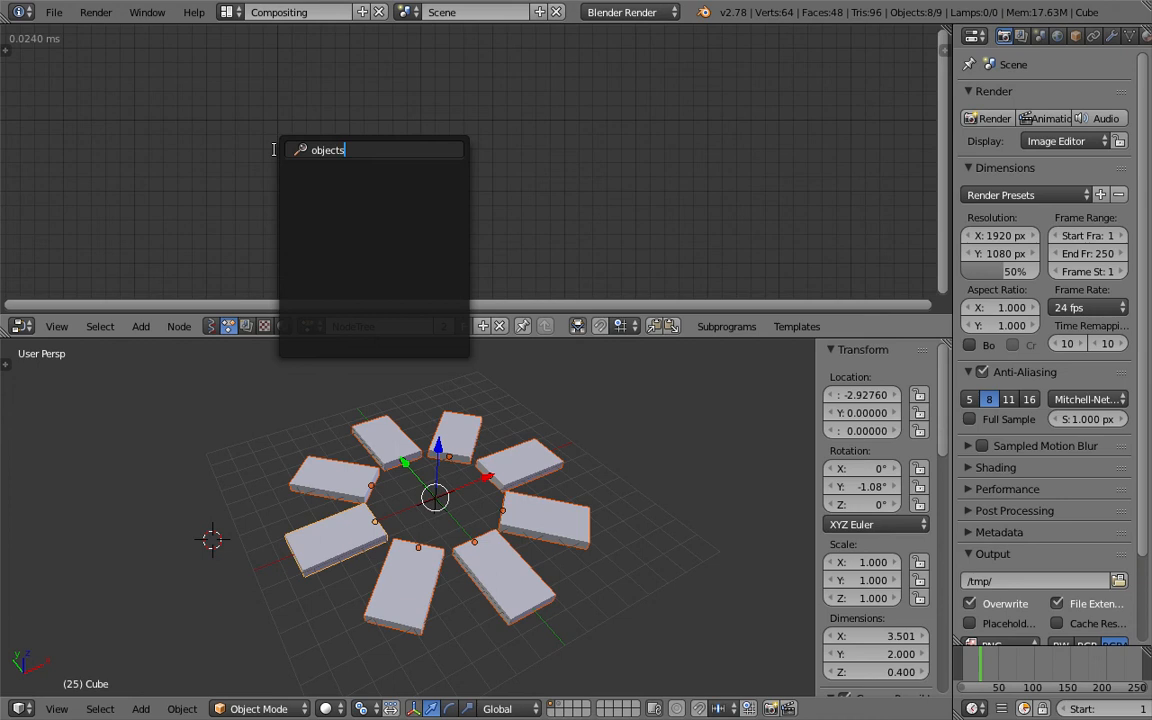
pyautogui.write('bjects')
pyautogui.press('Escape')
# Search the available nodes for "object li" and add a Create Object List node to NodeTree
pyautogui.hotkey('shift', 'a')
pyautogui.click(229, 143)
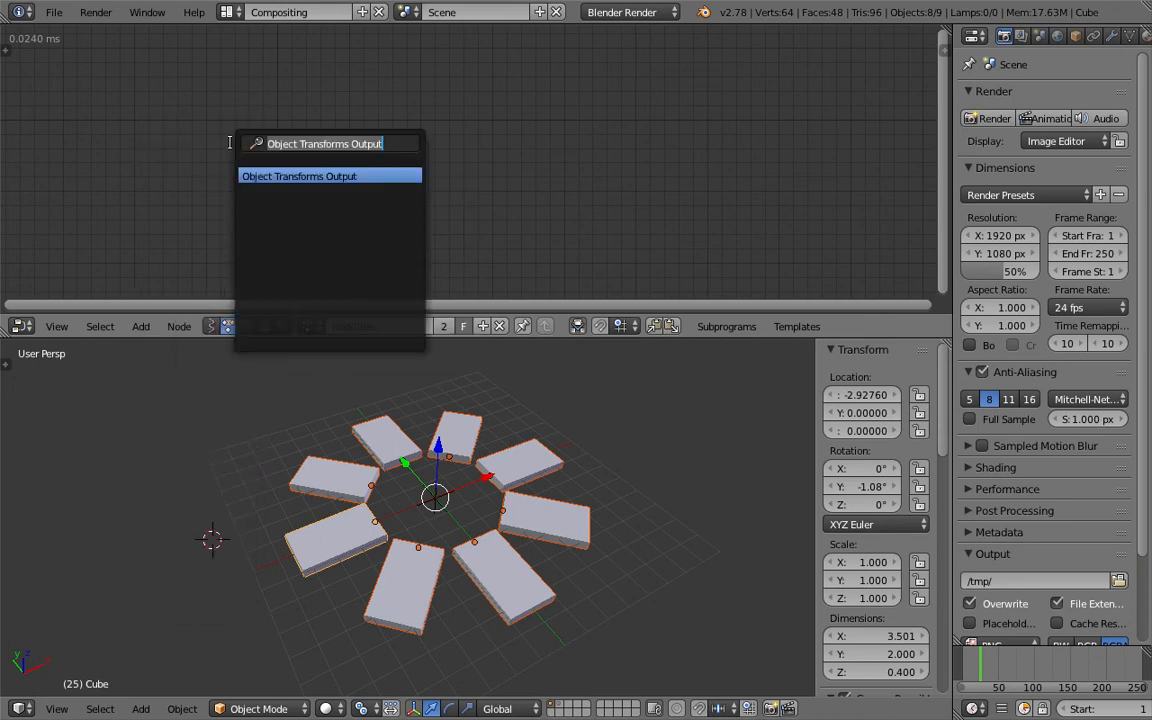
pyautogui.write('objects')
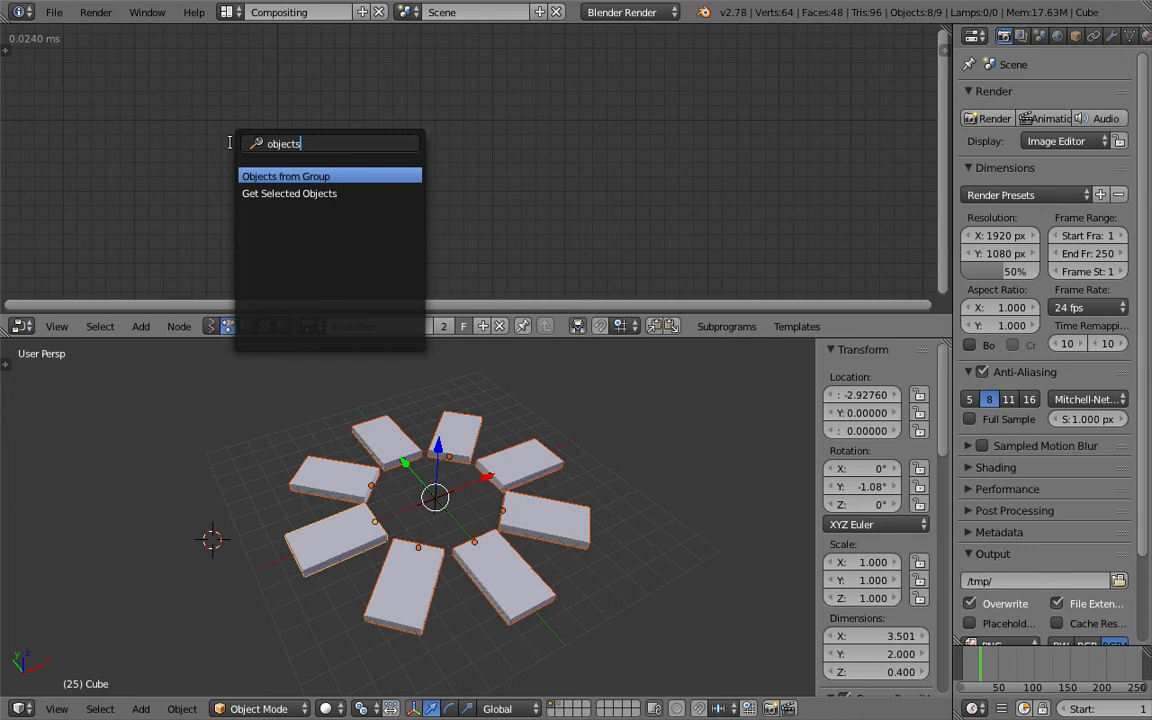
pyautogui.hotkey('ctrl', 'a')
pyautogui.write('object li')
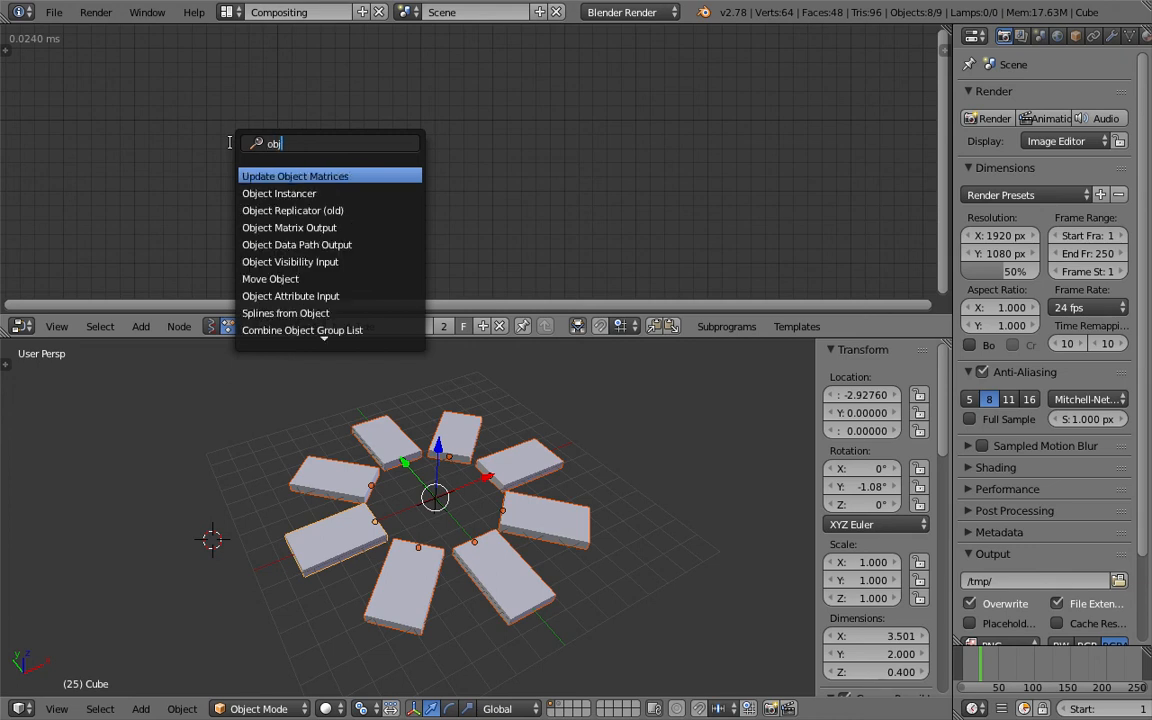
pyautogui.press('Down')
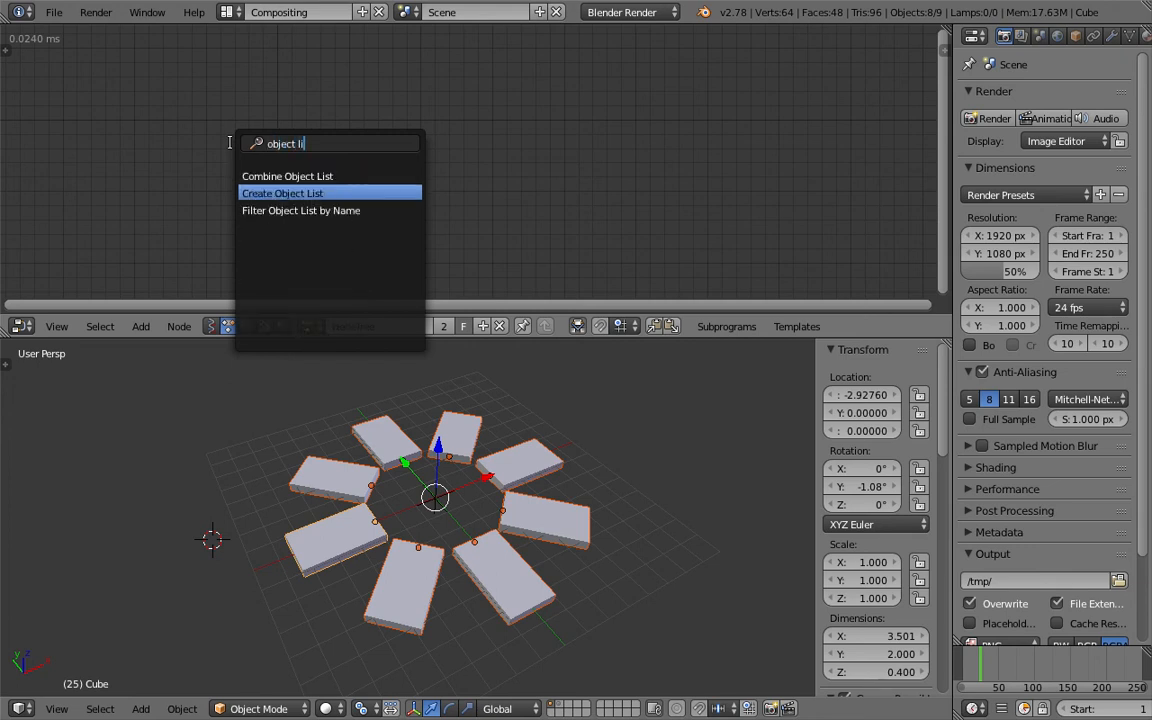
pyautogui.press('Return')
pyautogui.click(247, 170)
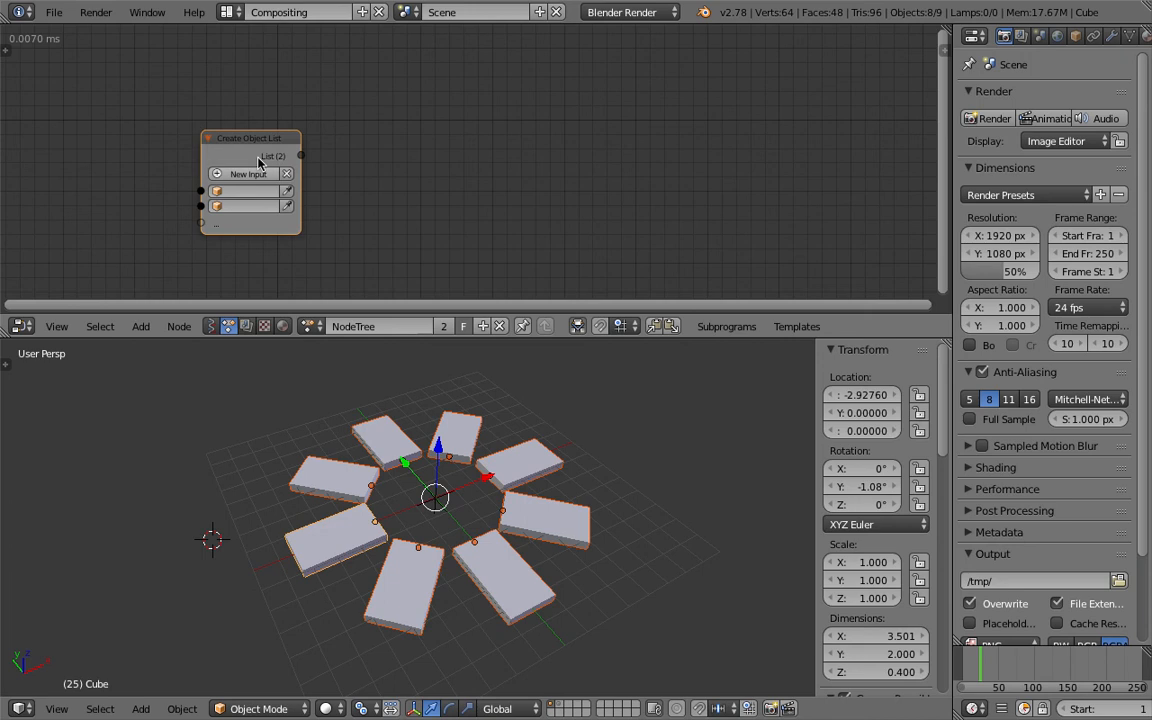
pyautogui.moveTo(231, 130); pyautogui.dragTo(215, 121)
# Show the Create Object List node's name, input and output settings beside the node tree
pyautogui.press('w')
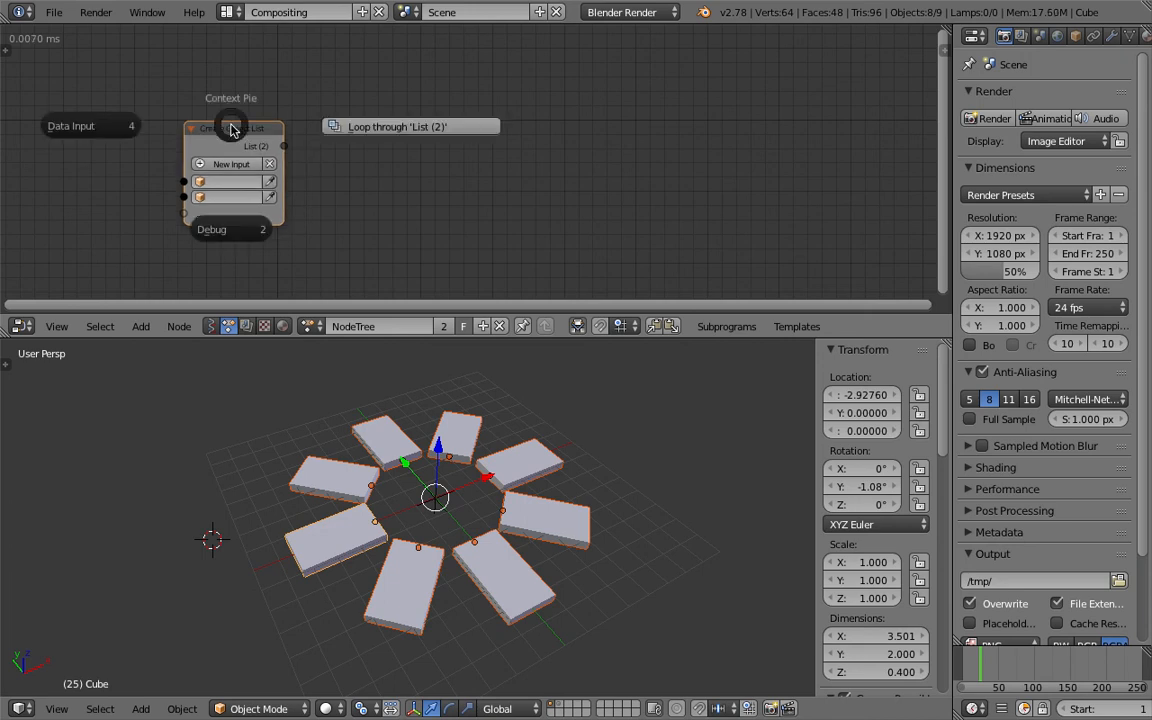
pyautogui.press('Escape')
pyautogui.moveTo(942, 52); pyautogui.dragTo(696, 132)
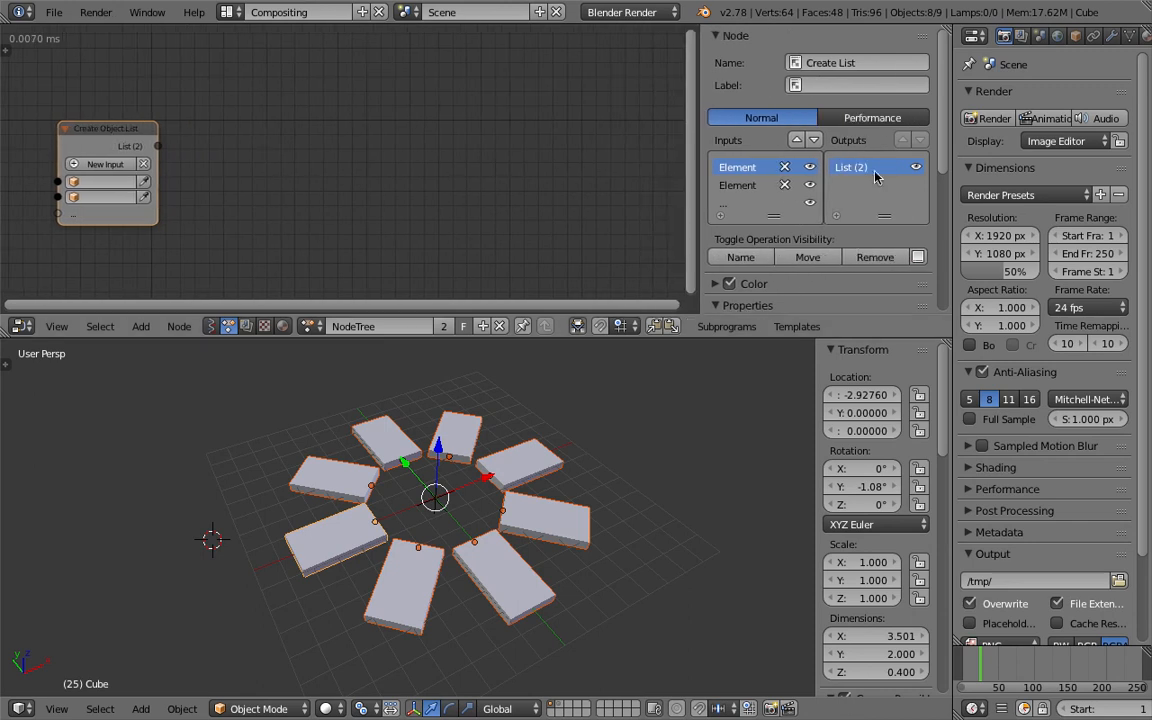
# Clear the Create Object List node's two empty inputs and fill the list with the eight selected slabs, Cube through Cube.007
pyautogui.scroll(-7, 860, 180)
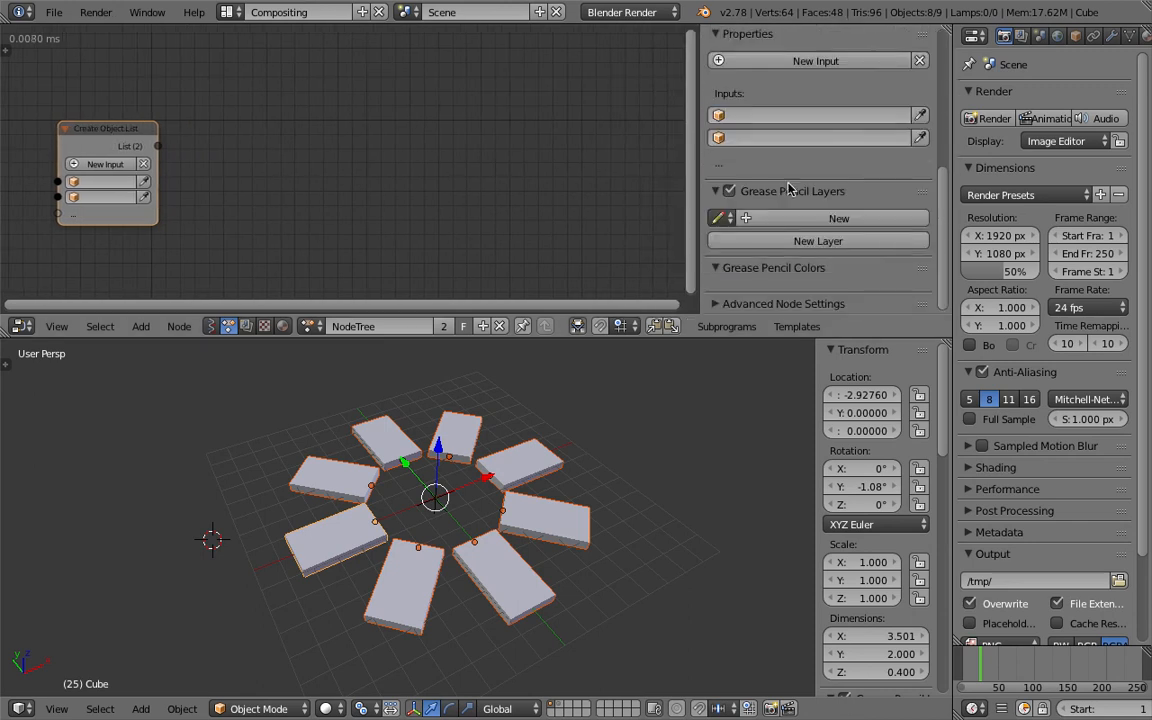
pyautogui.click(920, 61)
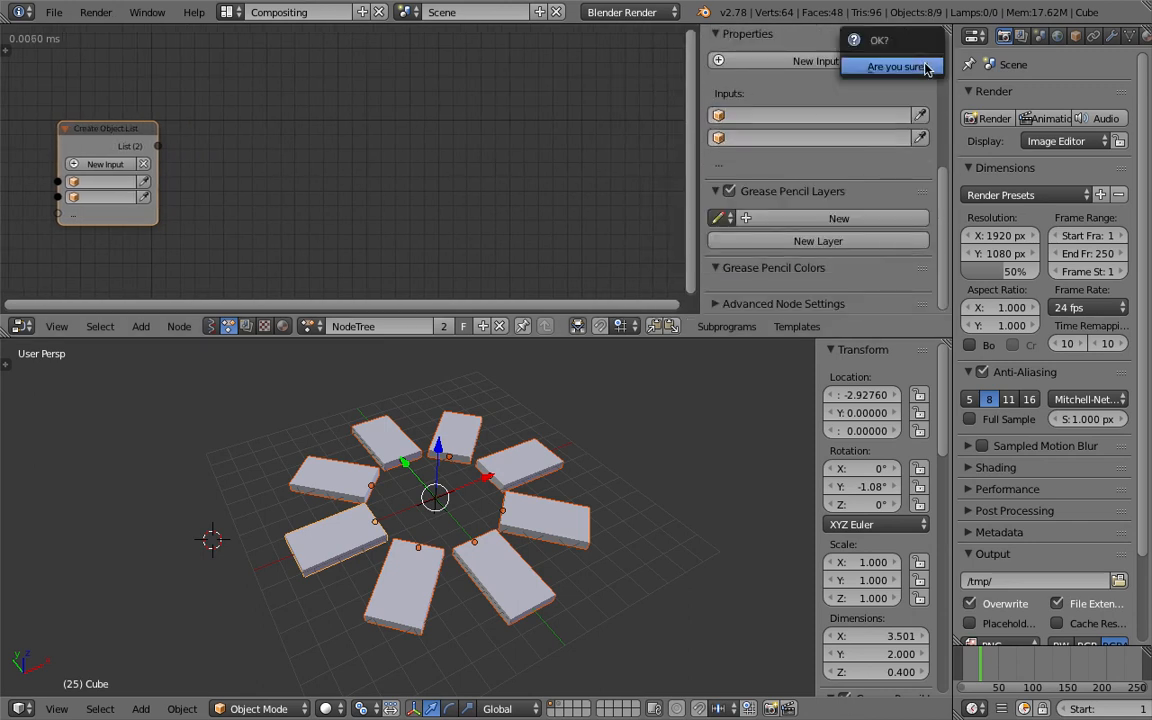
pyautogui.click(931, 68)
pyautogui.scroll(1, 826, 78)
pyautogui.click(819, 81)
pyautogui.scroll(-1, 234, 194)
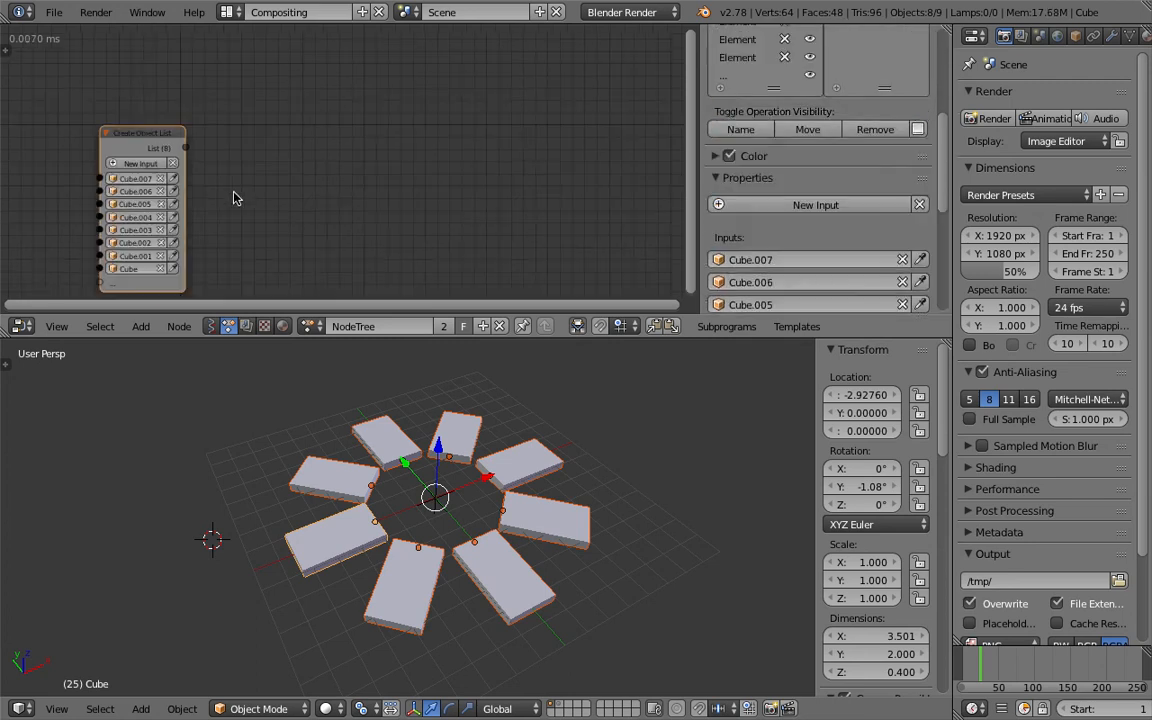
pyautogui.moveTo(234, 194); pyautogui.dragTo(245, 177, button='middle')
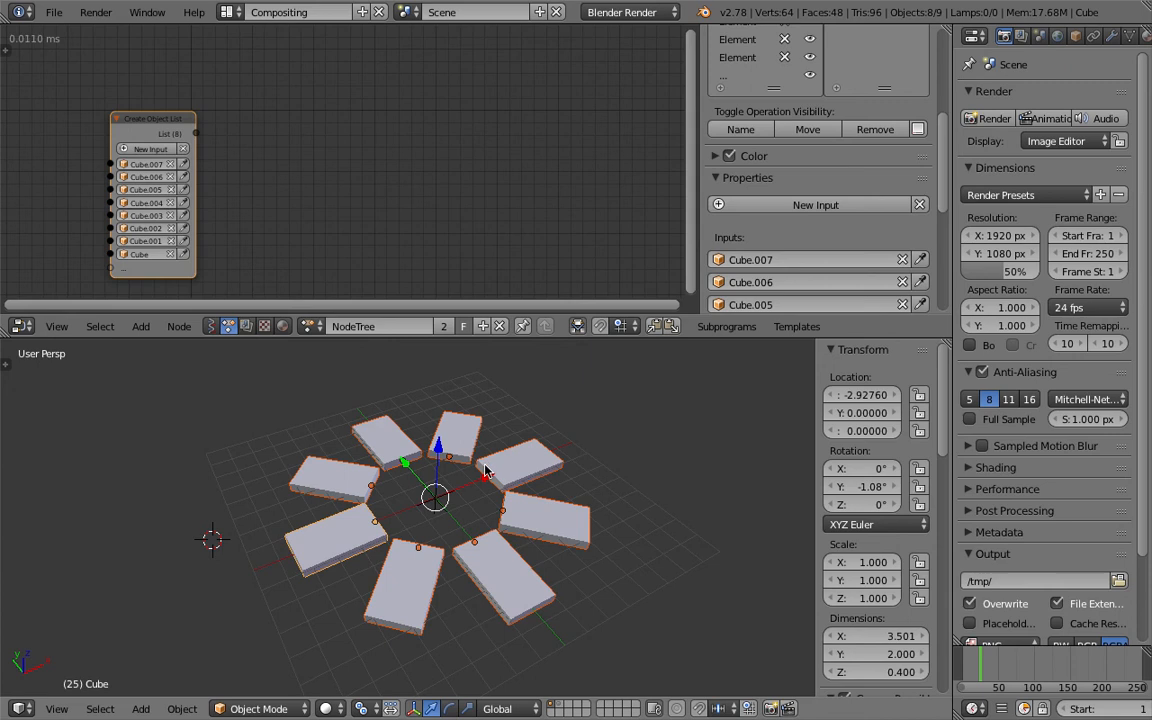
pyautogui.moveTo(490, 468); pyautogui.dragTo(449, 470, button='middle')
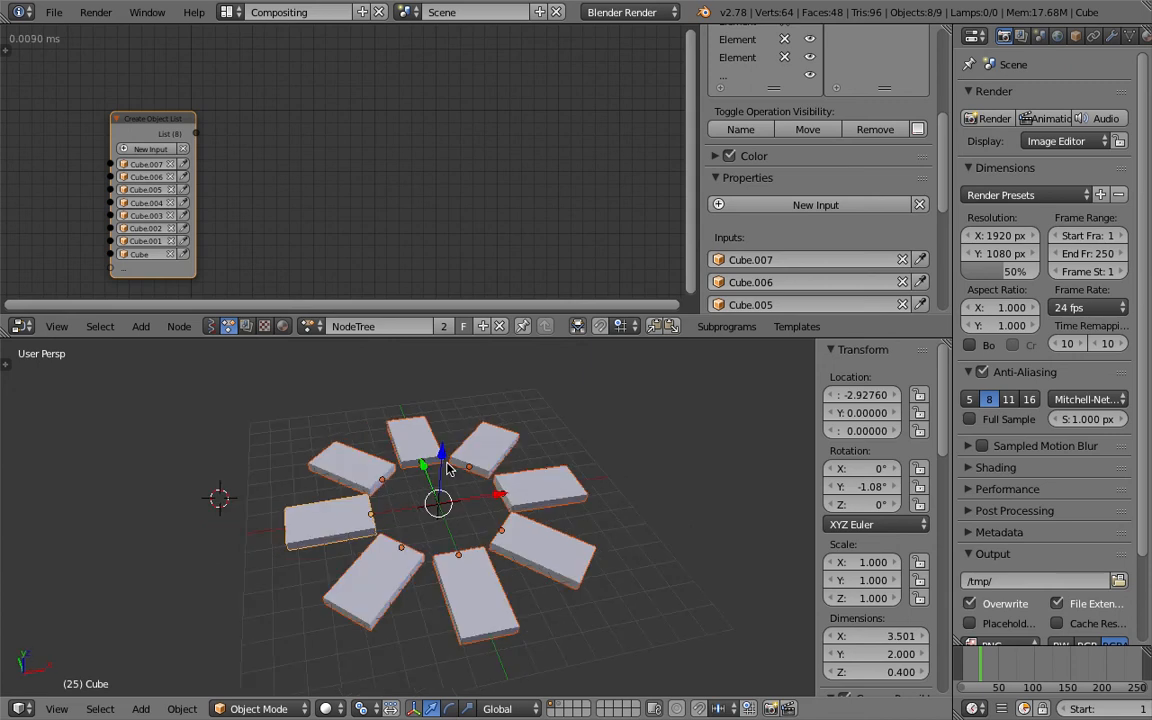
# Show the Animation Nodes auto execution settings, disable Always, and enable Tree Changed, Frame Changed and Property Changed
pyautogui.click(8, 50)
pyautogui.click(17, 115)
pyautogui.click(53, 68)
pyautogui.moveTo(63, 86); pyautogui.dragTo(71, 122)
pyautogui.moveTo(342, 178); pyautogui.dragTo(396, 160, button='middle')
pyautogui.scroll(1, 396, 160)
pyautogui.scroll(1, 396, 162)
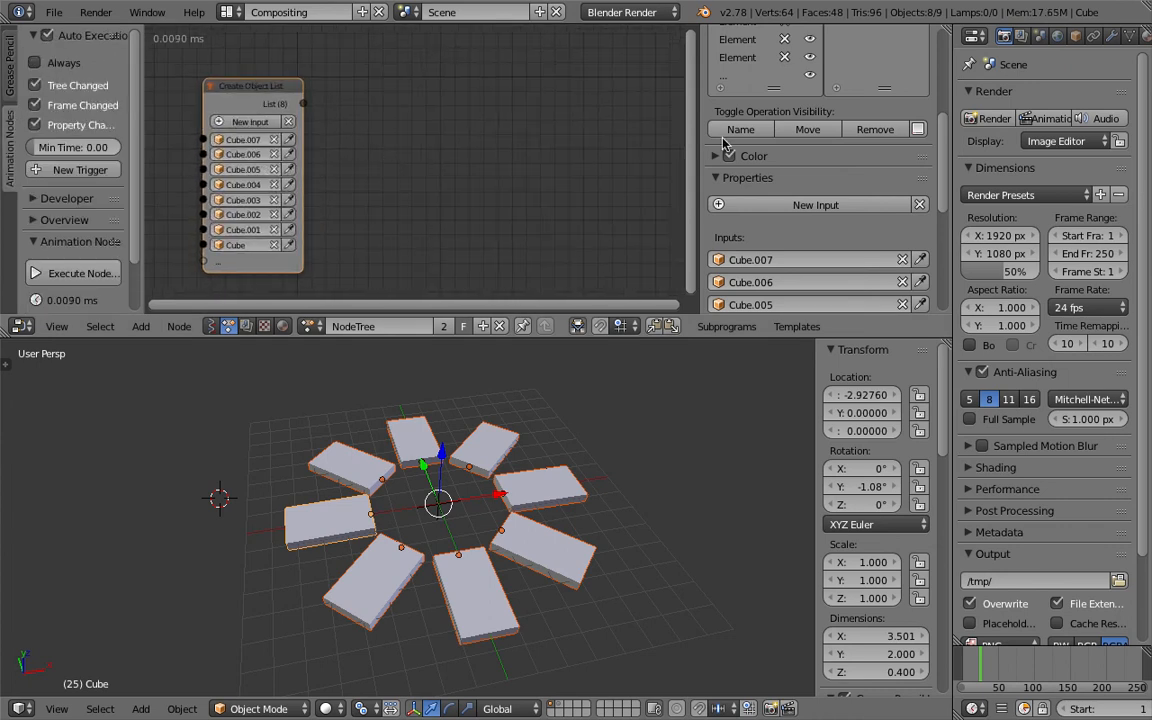
# Hide the node settings sidebar to give the node tree more width
pyautogui.moveTo(700, 119); pyautogui.dragTo(862, 130)
pyautogui.moveTo(651, 218); pyautogui.dragTo(619, 227, button='middle')
pyautogui.moveTo(421, 465); pyautogui.dragTo(404, 494, button='middle')
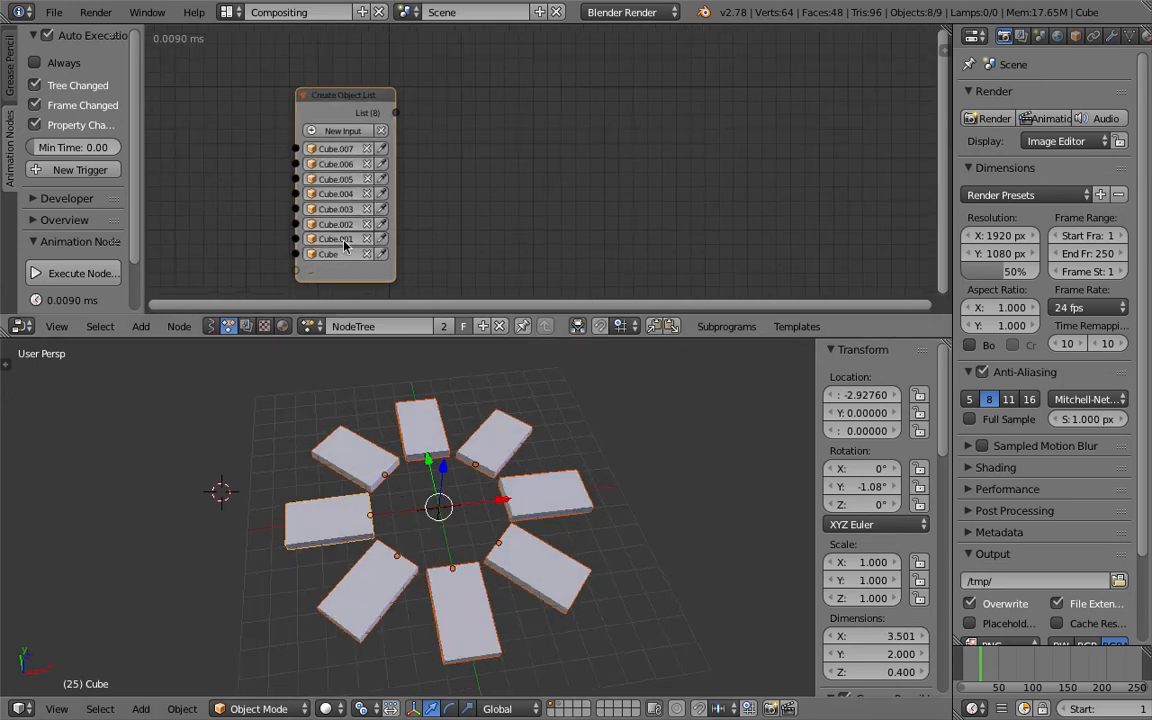
# Reposition the Create Object List node in the node tree and select the empty at the centre of the cube ring
pyautogui.moveTo(367, 99); pyautogui.dragTo(344, 101)
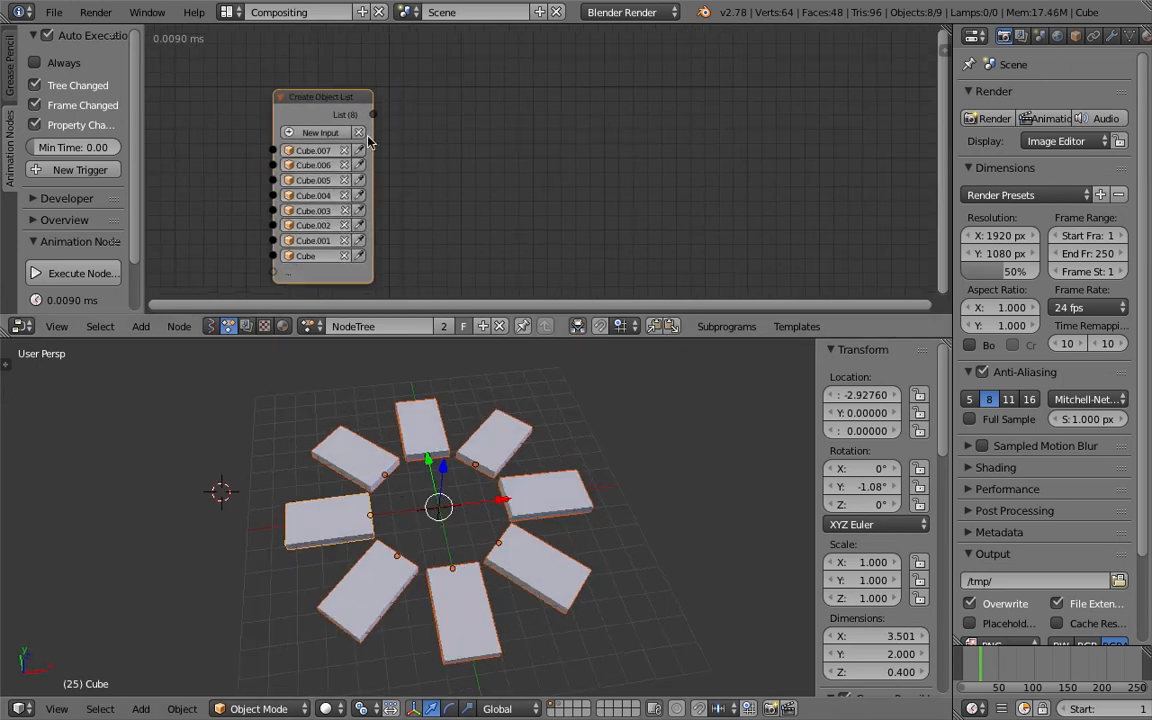
pyautogui.scroll(-2, 489, 502)
pyautogui.rightClick(431, 511)
pyautogui.scroll(1, 466, 476)
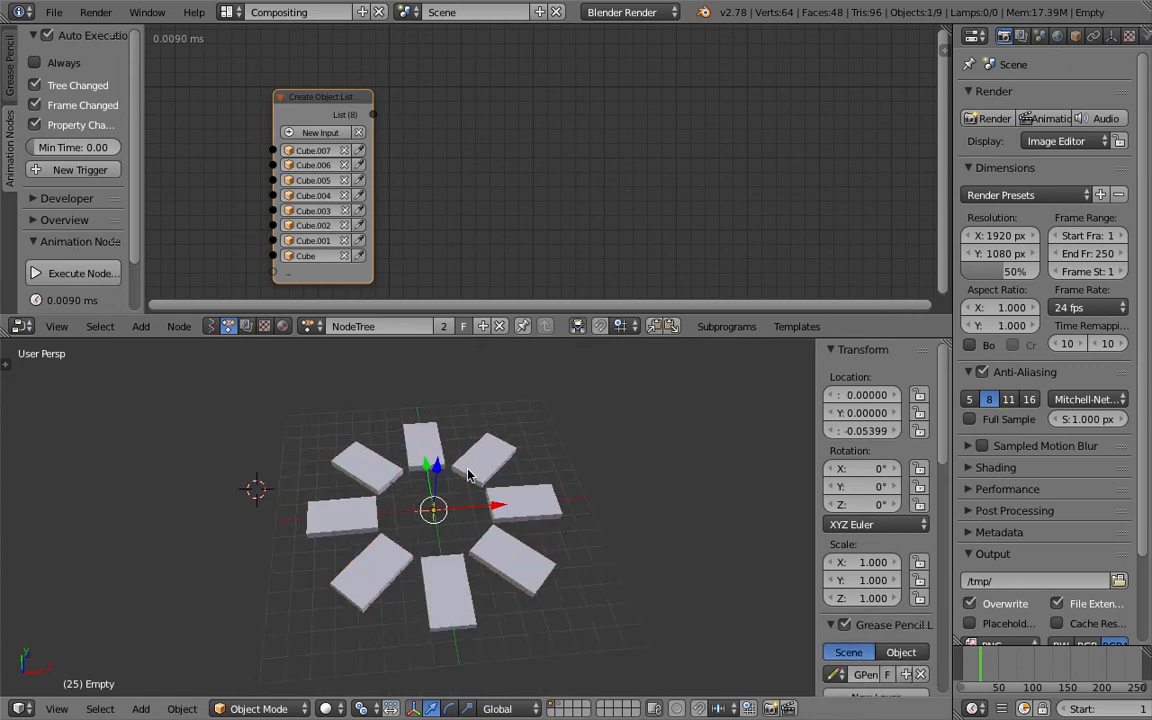
pyautogui.scroll(2, 467, 476)
# Create a loop subprogram from the cube object list and arrange its My Loop invoke node and Loop Input node beside the list
pyautogui.moveTo(345, 98); pyautogui.dragTo(319, 89)
pyautogui.press('w')
pyautogui.click(508, 119)
pyautogui.click(612, 106)
pyautogui.scroll(-1, 553, 100)
pyautogui.moveTo(455, 106); pyautogui.dragTo(432, 102)
pyautogui.moveTo(548, 129); pyautogui.dragTo(537, 104)
pyautogui.moveTo(663, 135); pyautogui.dragTo(615, 123, button='middle')
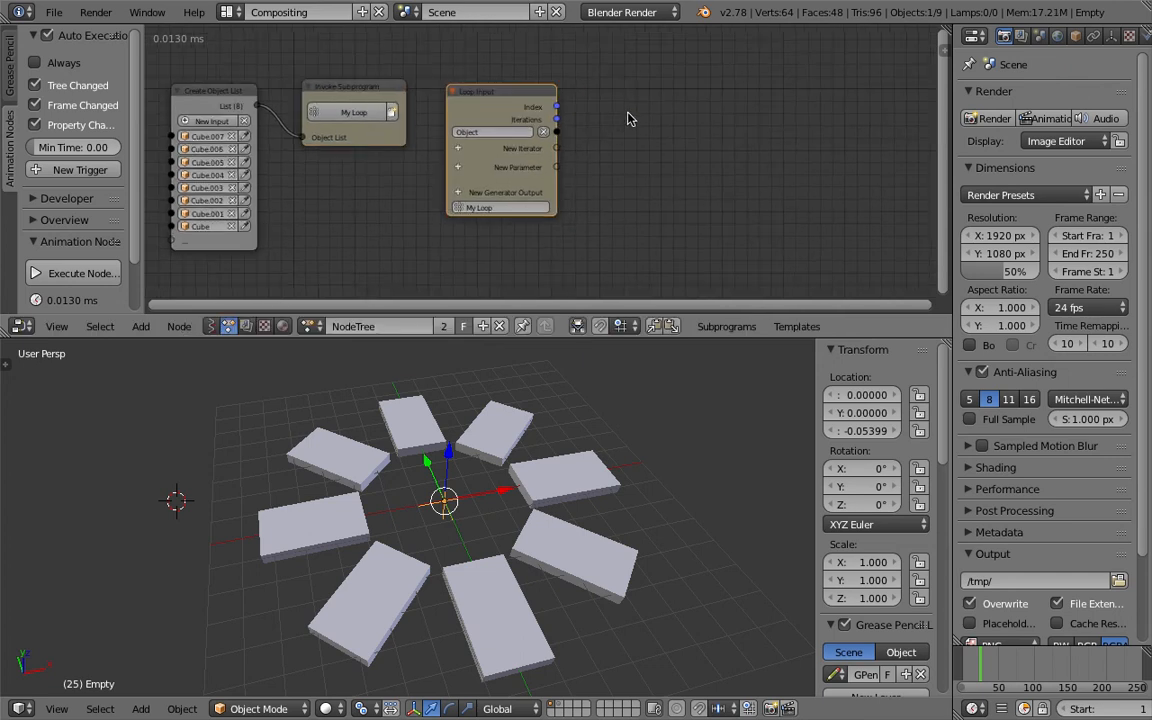
# Add an Object Transforms Output node beyond the Loop Input node and widen it
pyautogui.hotkey('ctrl', 'a')
pyautogui.write('object tra')
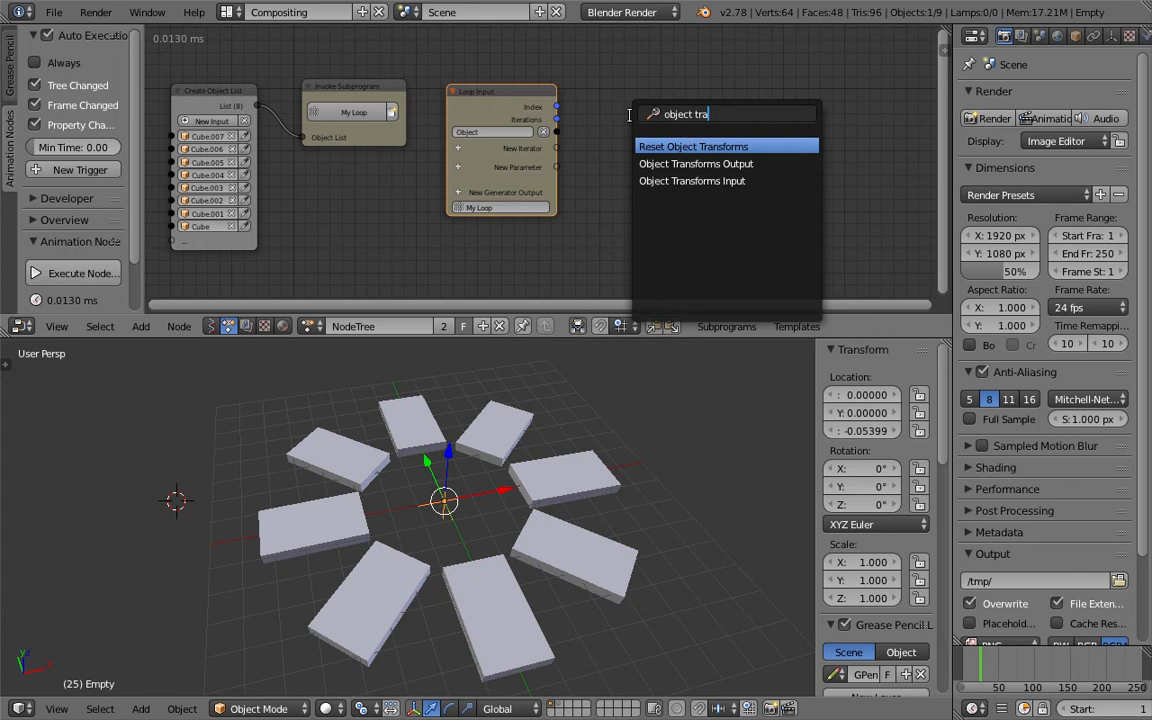
pyautogui.press('Down')
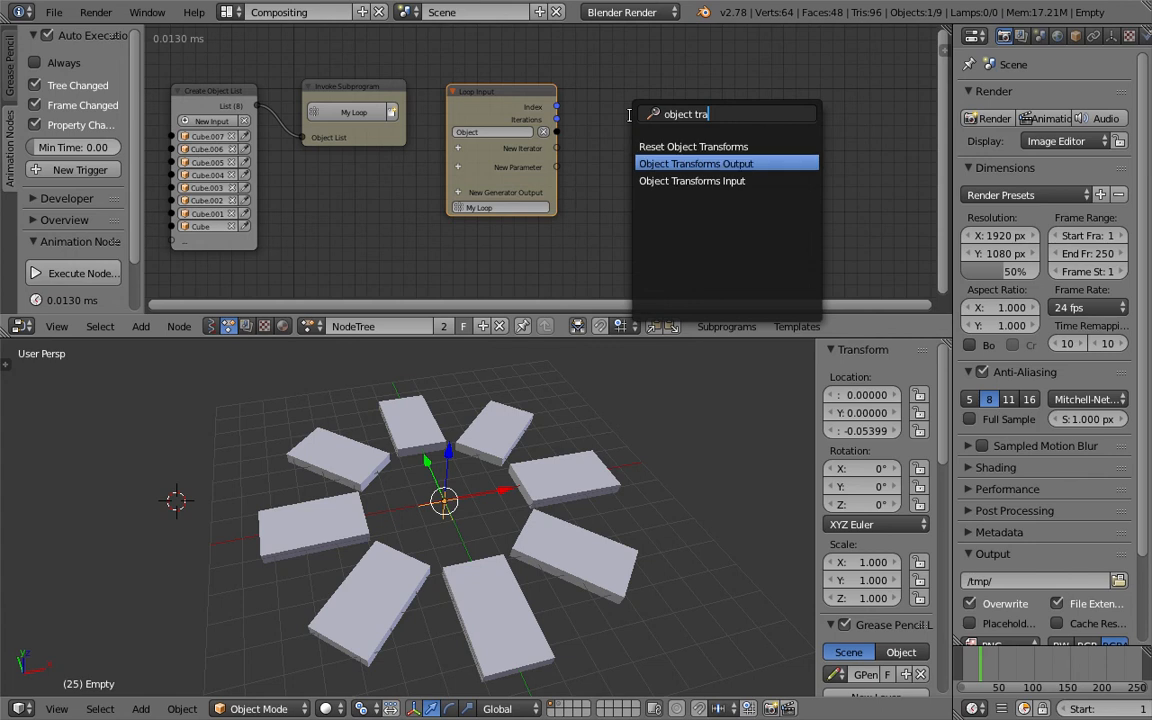
pyautogui.press('Return')
pyautogui.click(740, 130)
pyautogui.scroll(1, 820, 160)
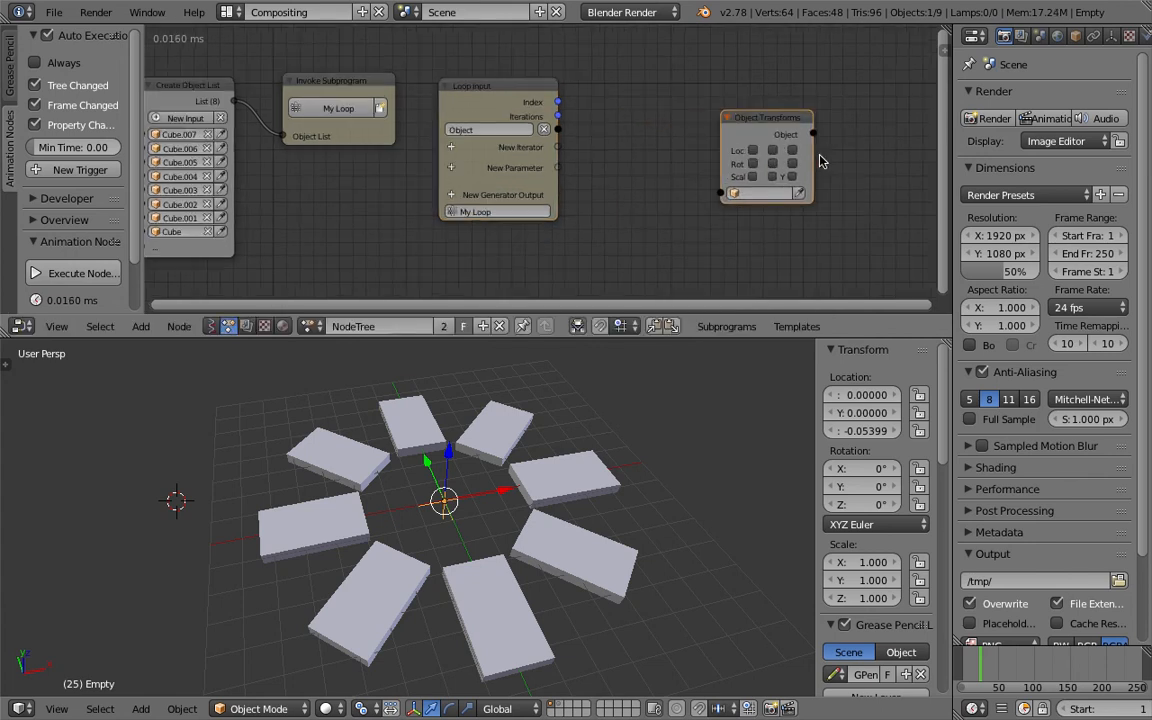
pyautogui.moveTo(811, 155); pyautogui.dragTo(864, 155)
# Connect the loop's Object output to Object Transforms Output, enable its Y rotation and set Y to about 15.15°
pyautogui.moveTo(558, 130); pyautogui.dragTo(735, 185)
pyautogui.moveTo(558, 130); pyautogui.dragTo(722, 192)
pyautogui.click(797, 164)
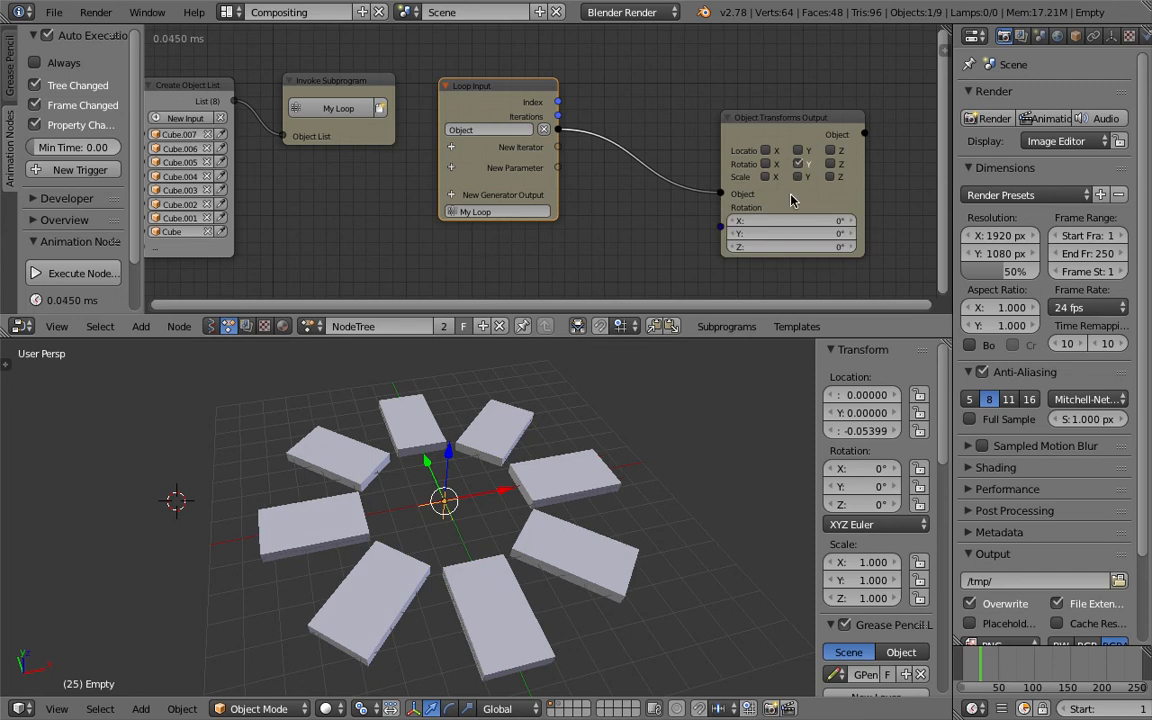
pyautogui.moveTo(791, 234); pyautogui.dragTo(821, 234)
pyautogui.scroll(-1, 599, 223)
pyautogui.moveTo(599, 223); pyautogui.dragTo(587, 199, button='middle')
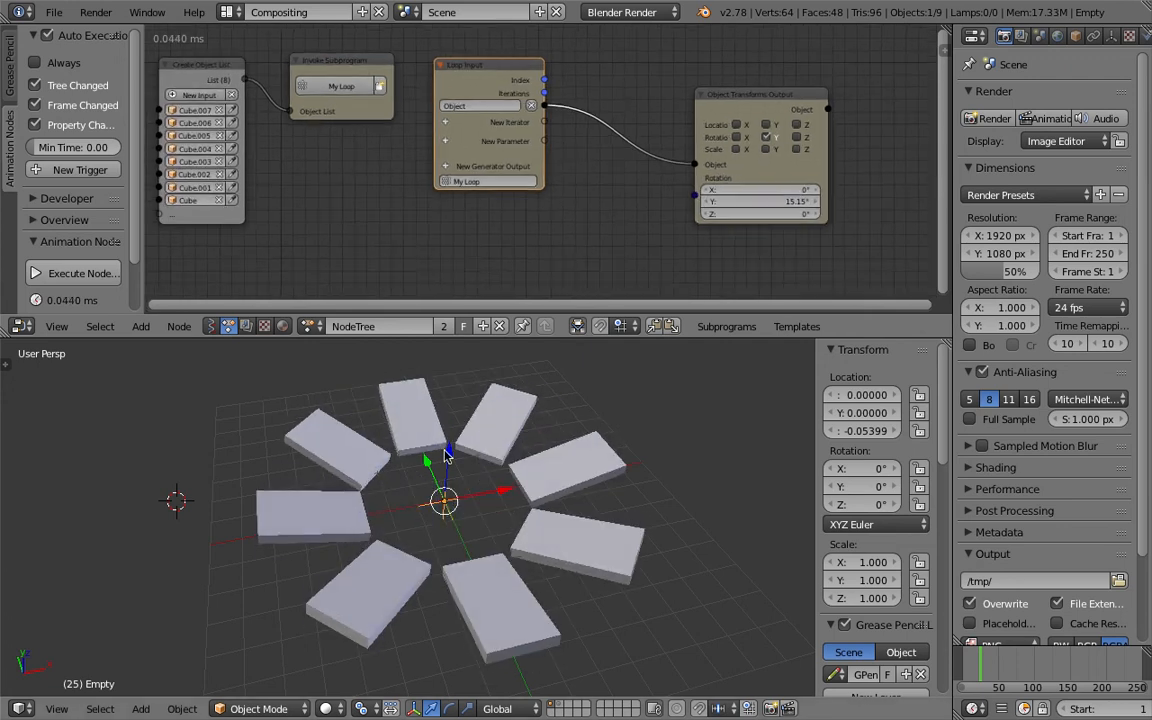
pyautogui.moveTo(463, 511); pyautogui.dragTo(508, 486, button='middle')
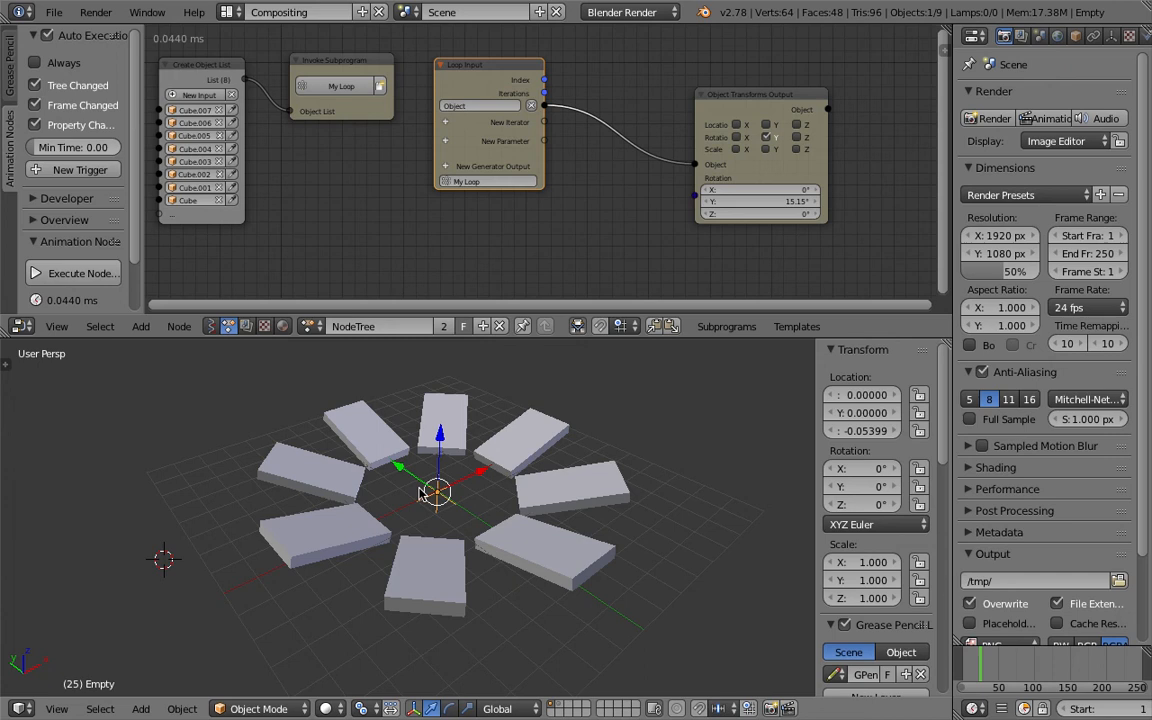
# Add an Object Transforms Input node below the Loop Input node and assign the Empty object to it
pyautogui.moveTo(599, 240); pyautogui.dragTo(568, 211, button='middle')
pyautogui.moveTo(758, 123); pyautogui.dragTo(834, 129)
pyautogui.hotkey('shift', 'a')
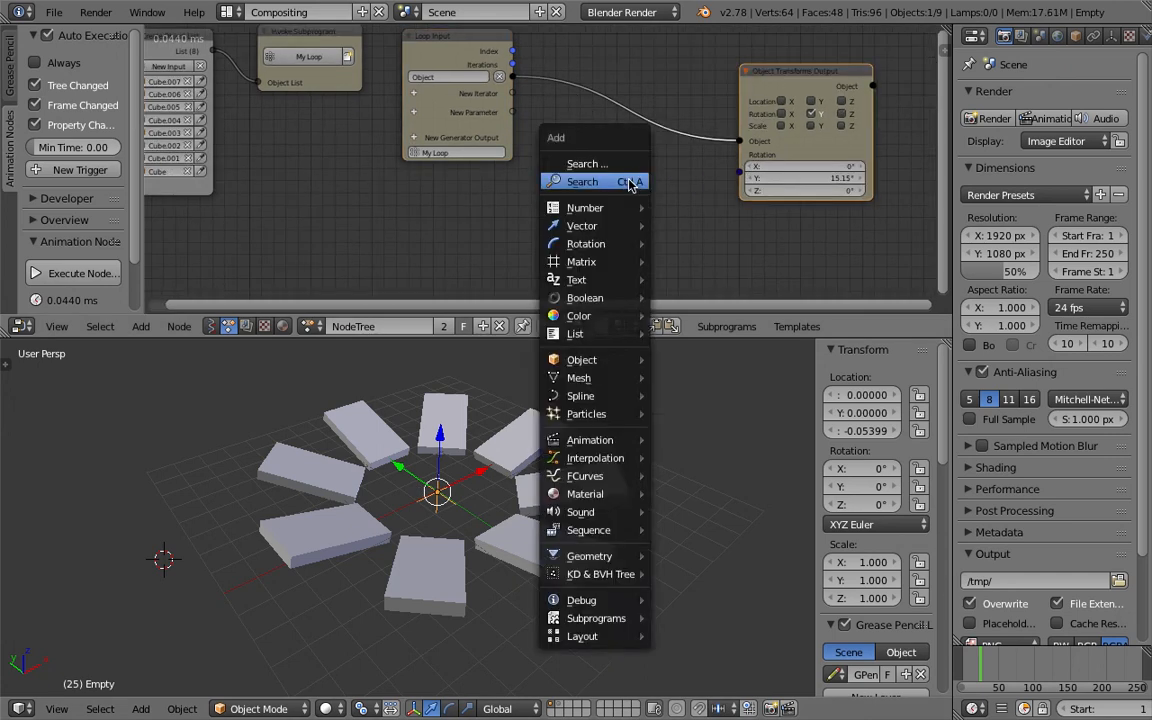
pyautogui.click(629, 182)
pyautogui.write('object ra')
pyautogui.press('BackSpace')
pyautogui.press('BackSpace')
pyautogui.write('tra')
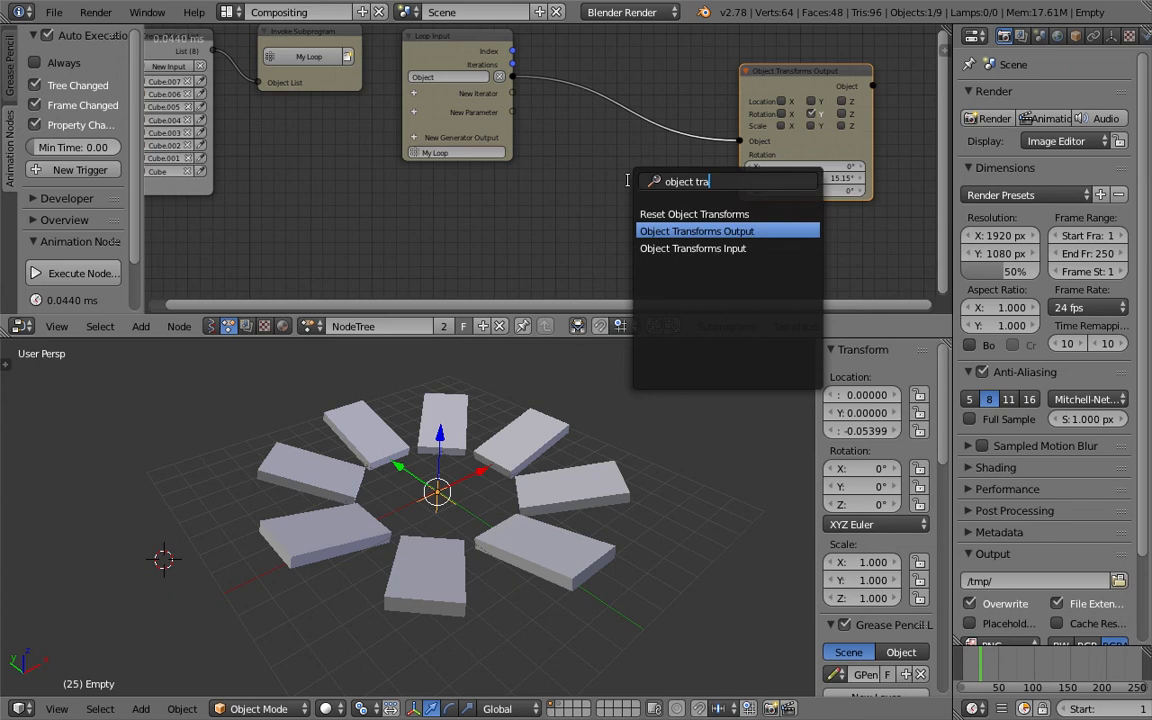
pyautogui.press('Down')
pyautogui.press('Return')
pyautogui.click(585, 170)
pyautogui.click(638, 225)
# Enlarge the node editor and shift the Object Transforms Output node away to free space in front of it
pyautogui.moveTo(534, 488); pyautogui.dragTo(460, 452, button='middle')
pyautogui.moveTo(546, 188); pyautogui.dragTo(385, 188, button='middle')
pyautogui.scroll(2, 385, 188)
pyautogui.moveTo(699, 153); pyautogui.dragTo(751, 141)
pyautogui.moveTo(648, 338); pyautogui.dragTo(645, 385)
pyautogui.moveTo(951, 203); pyautogui.dragTo(1077, 206)
pyautogui.moveTo(810, 258); pyautogui.dragTo(671, 238, button='middle')
pyautogui.scroll(-1, 700, 245)
pyautogui.scroll(-1, 671, 242)
pyautogui.scroll(1, 622, 222)
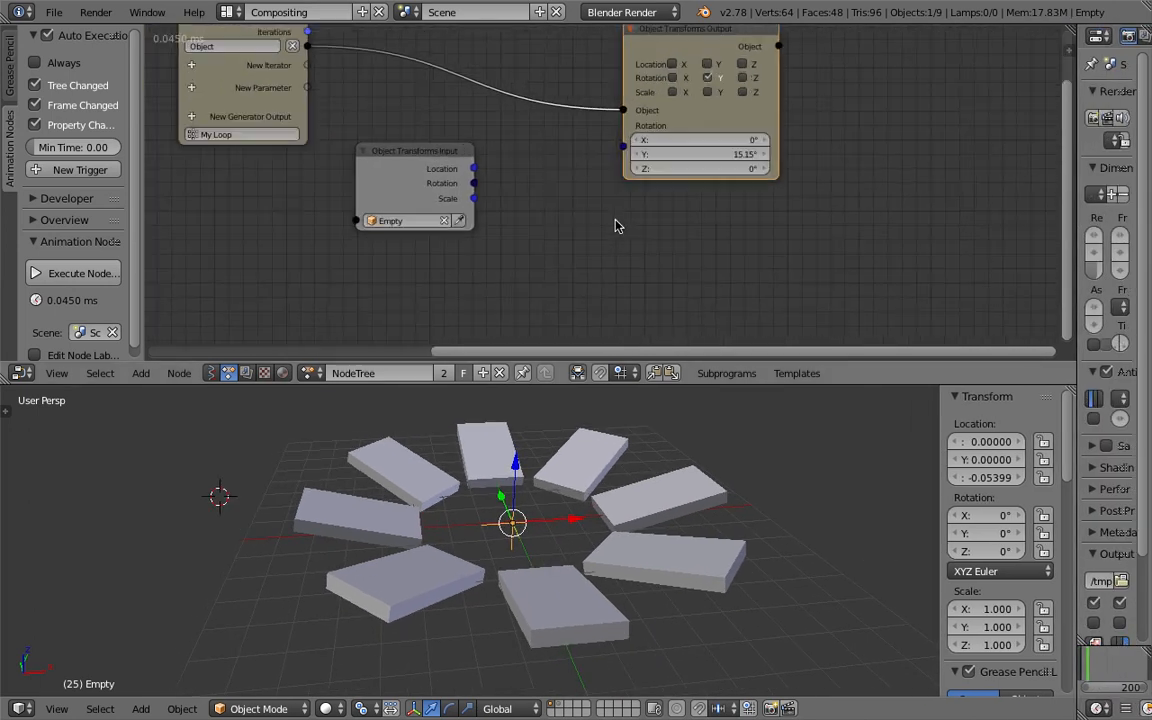
pyautogui.moveTo(723, 105); pyautogui.dragTo(752, 105)
pyautogui.moveTo(580, 197); pyautogui.dragTo(556, 219, button='middle')
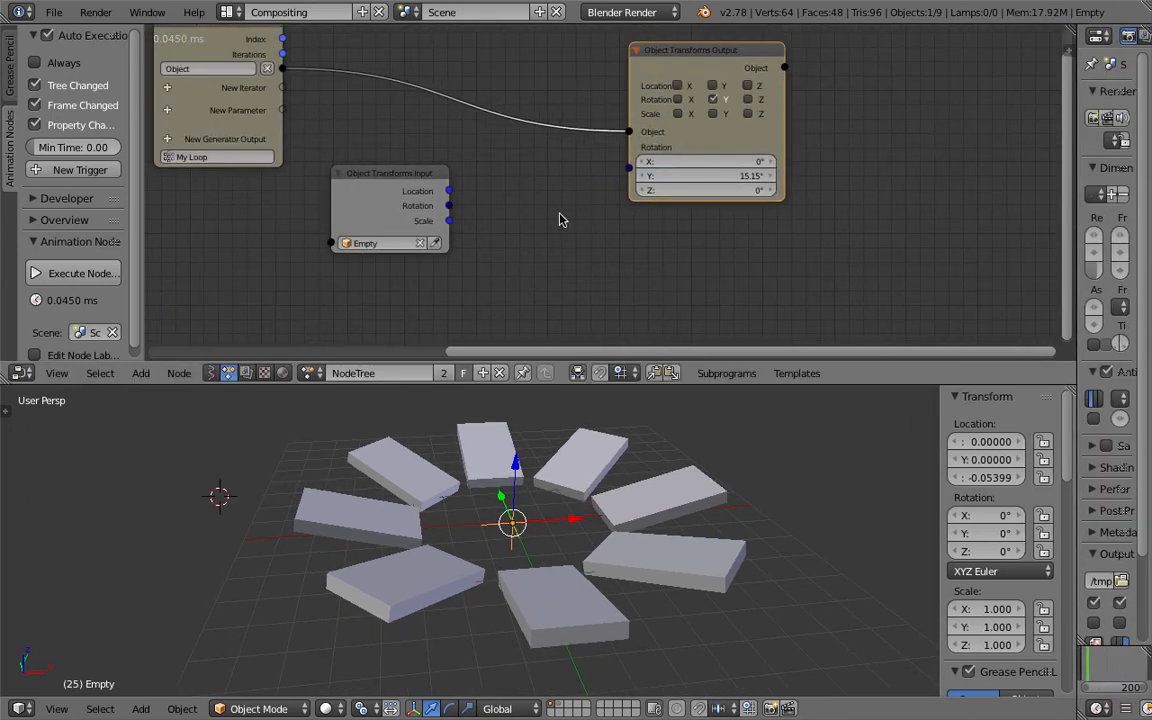
pyautogui.moveTo(752, 150); pyautogui.dragTo(813, 155)
# Add a Combine Euler node and connect its Euler output to the Rotation input of Object Transforms Output
pyautogui.hotkey('ctrl', 'a')
pyautogui.write('combine')
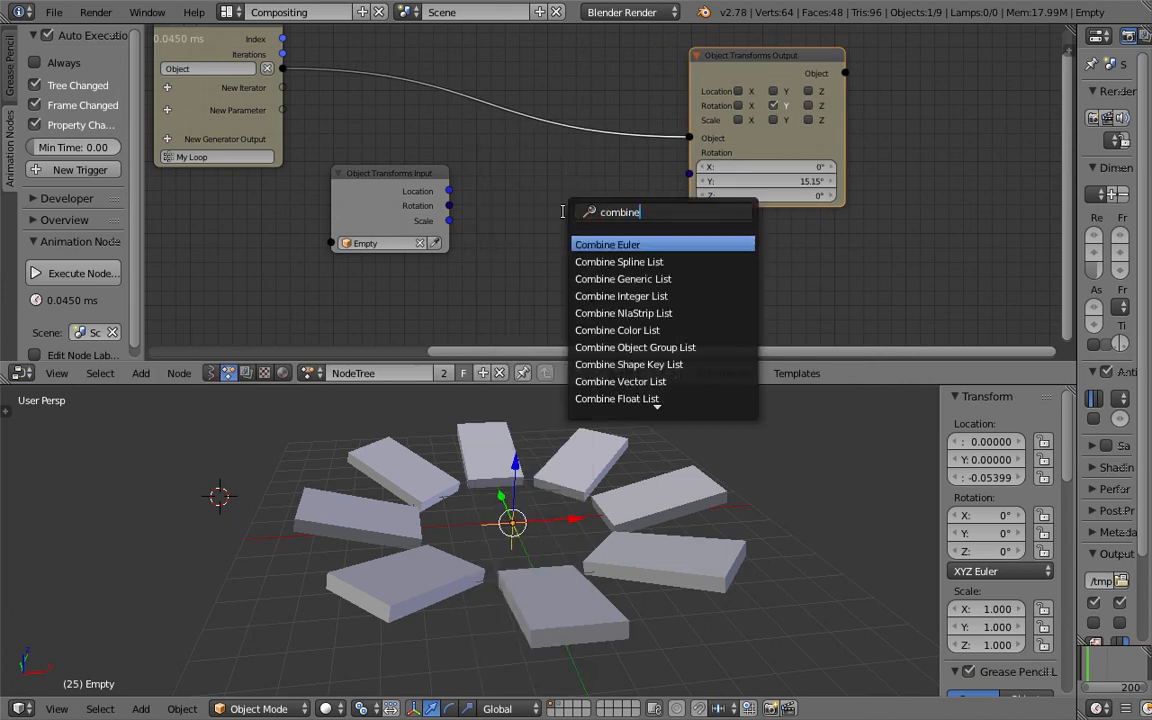
pyautogui.press('Return')
pyautogui.click(545, 164)
pyautogui.moveTo(644, 186); pyautogui.dragTo(690, 172)
# Add a Separate Vector node after the Object Transforms Input node and connect the empty's Location to its Vector input
pyautogui.moveTo(441, 181); pyautogui.dragTo(326, 222)
pyautogui.moveTo(522, 410); pyautogui.dragTo(515, 455, button='middle')
pyautogui.moveTo(519, 500); pyautogui.dragTo(517, 470, button='middle')
pyautogui.moveTo(289, 208); pyautogui.dragTo(257, 200)
pyautogui.hotkey('ctrl', 'a')
pyautogui.write('vector')
pyautogui.hotkey('ctrl', 'a')
pyautogui.write('separa')
pyautogui.press('Return')
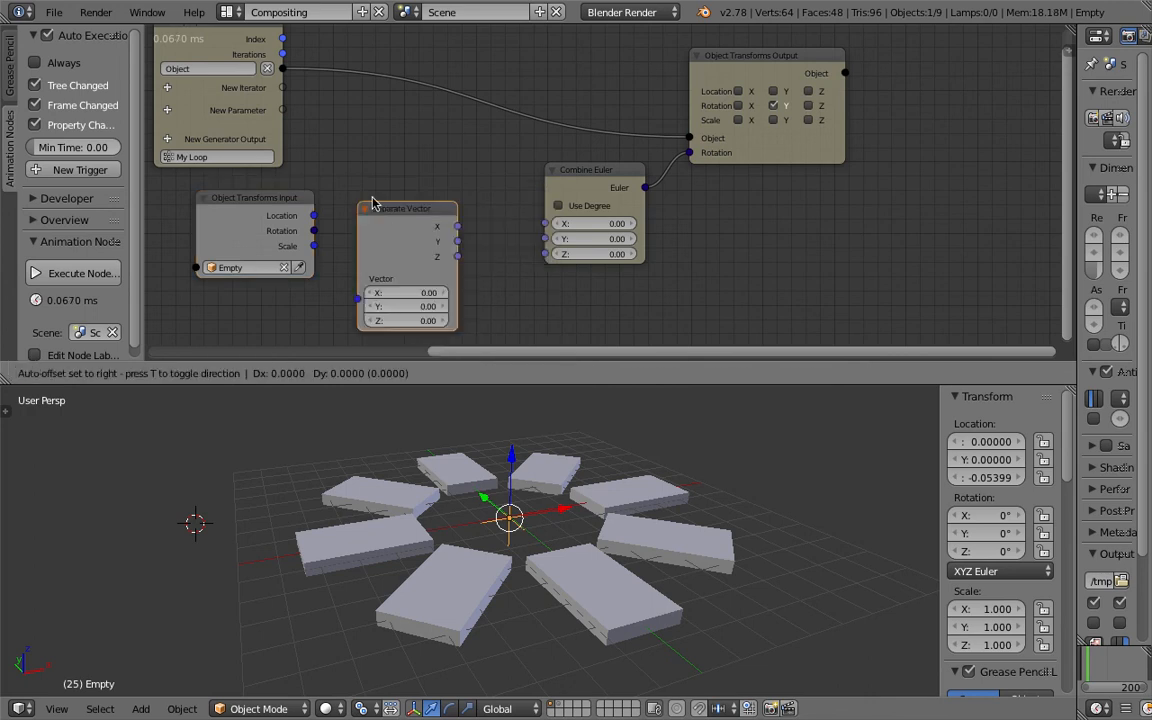
pyautogui.click(356, 168)
pyautogui.moveTo(314, 215); pyautogui.dragTo(355, 245)
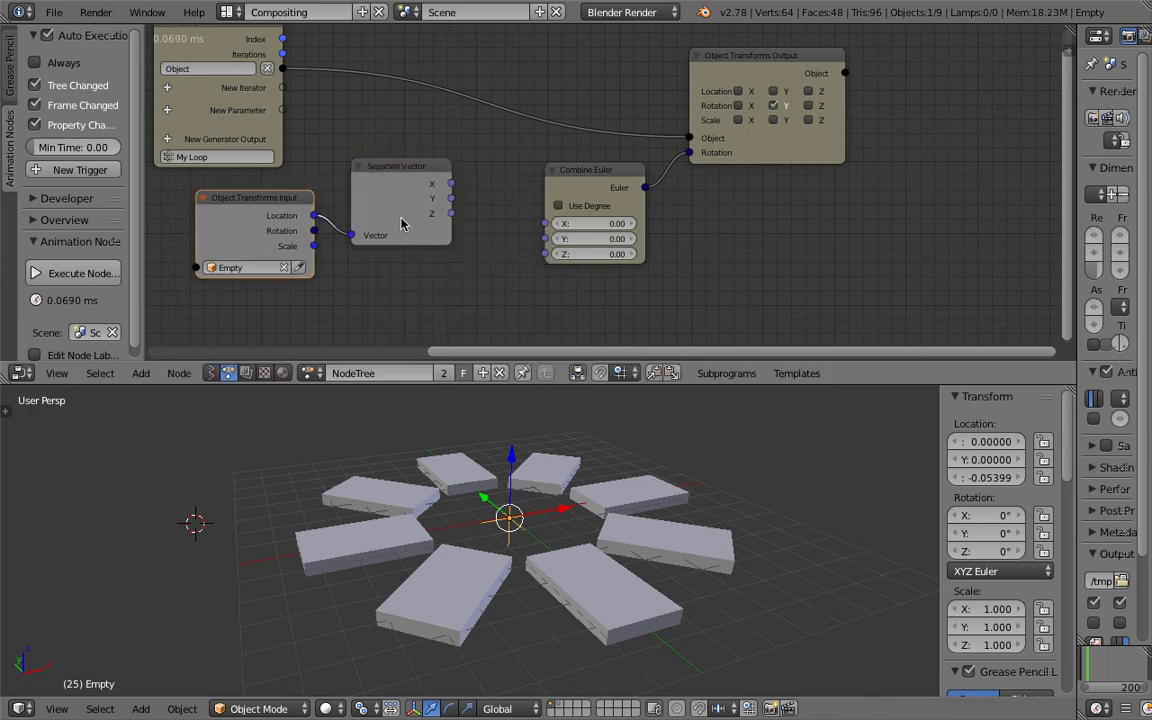
# Connect the Z output of Separate Vector to the Y input of Combine Euler
pyautogui.moveTo(419, 170); pyautogui.dragTo(546, 239)
pyautogui.scroll(-2, 567, 520)
pyautogui.moveTo(567, 520); pyautogui.dragTo(592, 529, button='middle')
pyautogui.scroll(-4, 519, 275)
pyautogui.moveTo(491, 130); pyautogui.dragTo(592, 139, button='middle')
pyautogui.scroll(-3, 586, 133)
pyautogui.moveTo(414, 79); pyautogui.dragTo(446, 89, button='middle')
pyautogui.scroll(2, 417, 89)
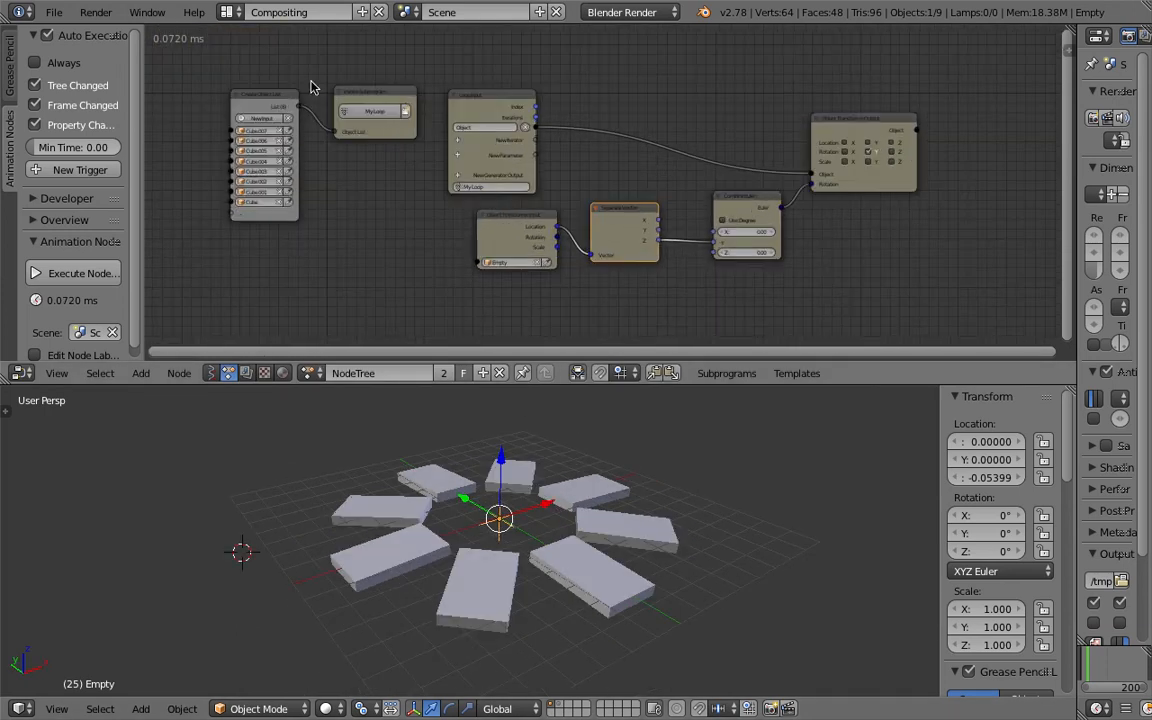
pyautogui.scroll(1, 824, 286)
pyautogui.moveTo(842, 272); pyautogui.dragTo(874, 283, button='middle')
pyautogui.scroll(1, 879, 303)
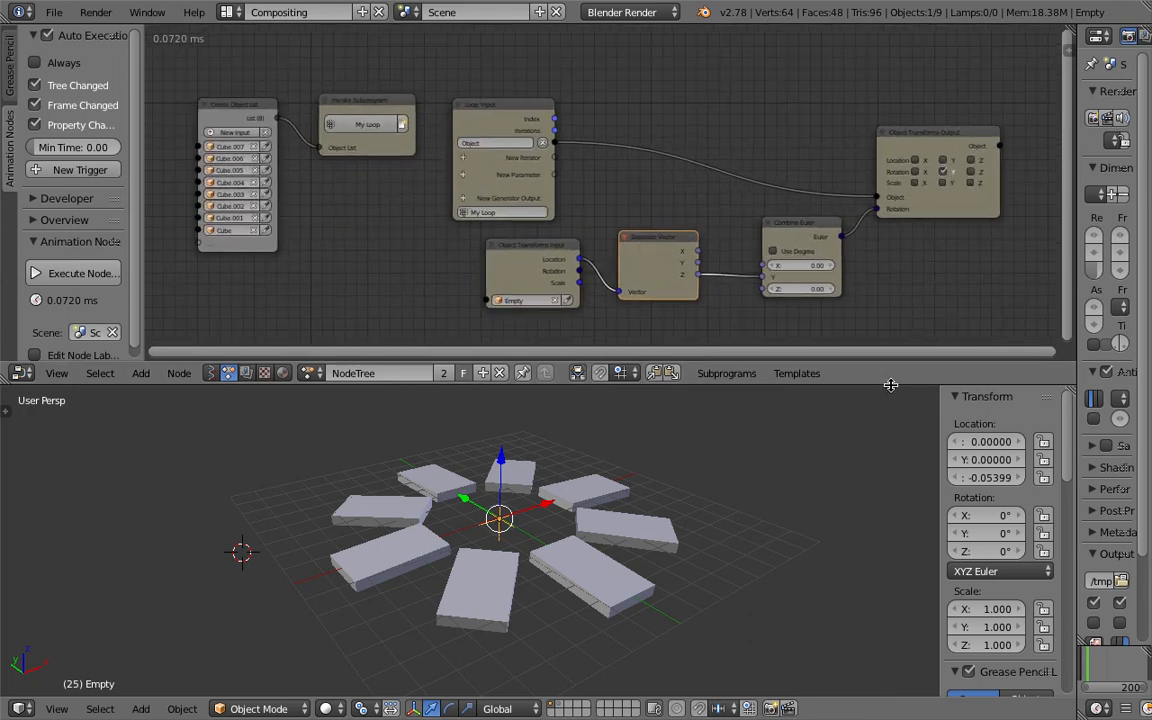
# Write a grease pencil note "value → value" with "×2" above the arrow beside the cubes
pyautogui.moveTo(890, 384); pyautogui.dragTo(890, 395)
pyautogui.moveTo(728, 489); pyautogui.dragTo(545, 489, button='middle')
pyautogui.scroll(-1, 592, 470)
pyautogui.moveTo(548, 450)
pyautogui.mouseDown()
pyautogui.moveTo(559, 471)
pyautogui.moveTo(577, 472)
pyautogui.mouseUp()
pyautogui.moveTo(588, 426)
pyautogui.mouseDown()
pyautogui.moveTo(590, 472)
pyautogui.moveTo(723, 450)
pyautogui.moveTo(727, 464)
pyautogui.mouseUp()
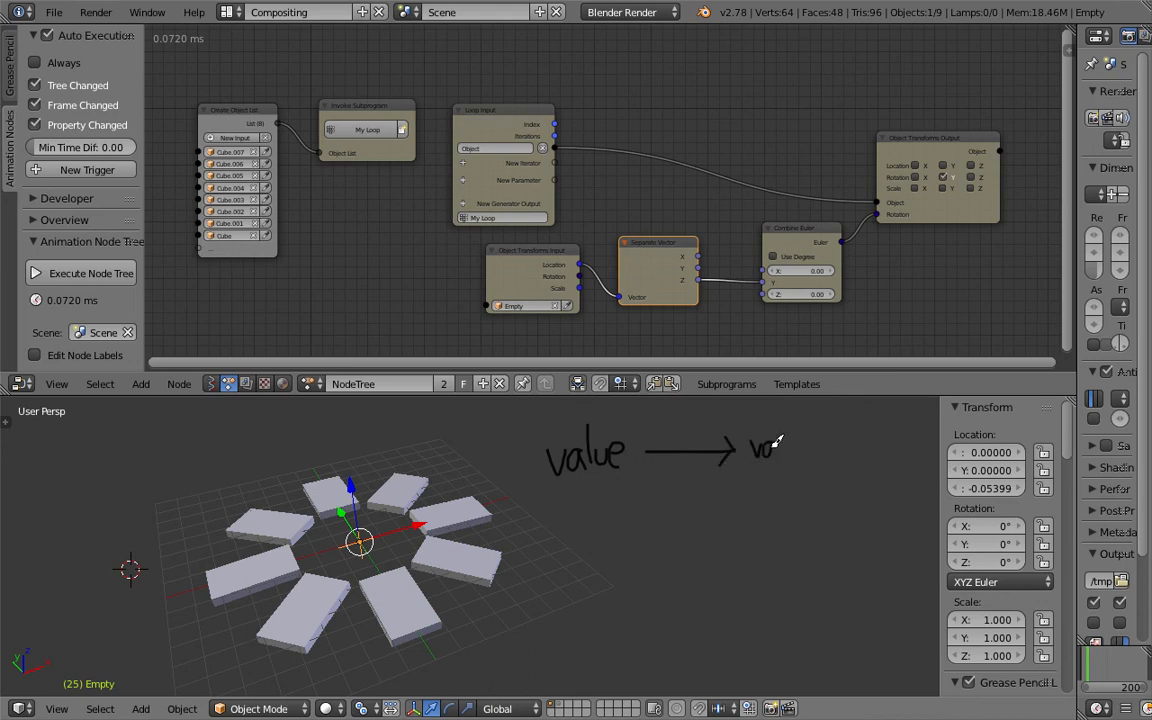
pyautogui.moveTo(801, 453); pyautogui.dragTo(819, 454)
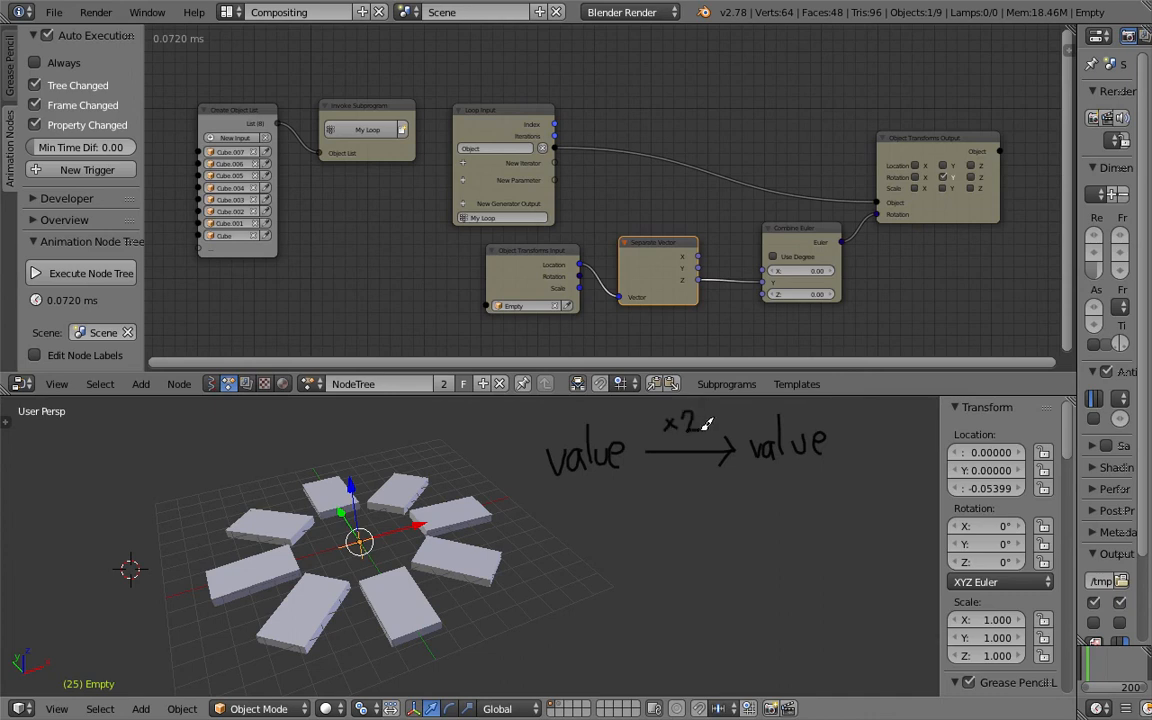
# Delete the grease pencil layer that holds the handwritten note
pyautogui.moveTo(643, 483)
pyautogui.mouseDown(button='middle')
pyautogui.moveTo(583, 485)
pyautogui.moveTo(660, 450)
pyautogui.mouseUp(button='middle')
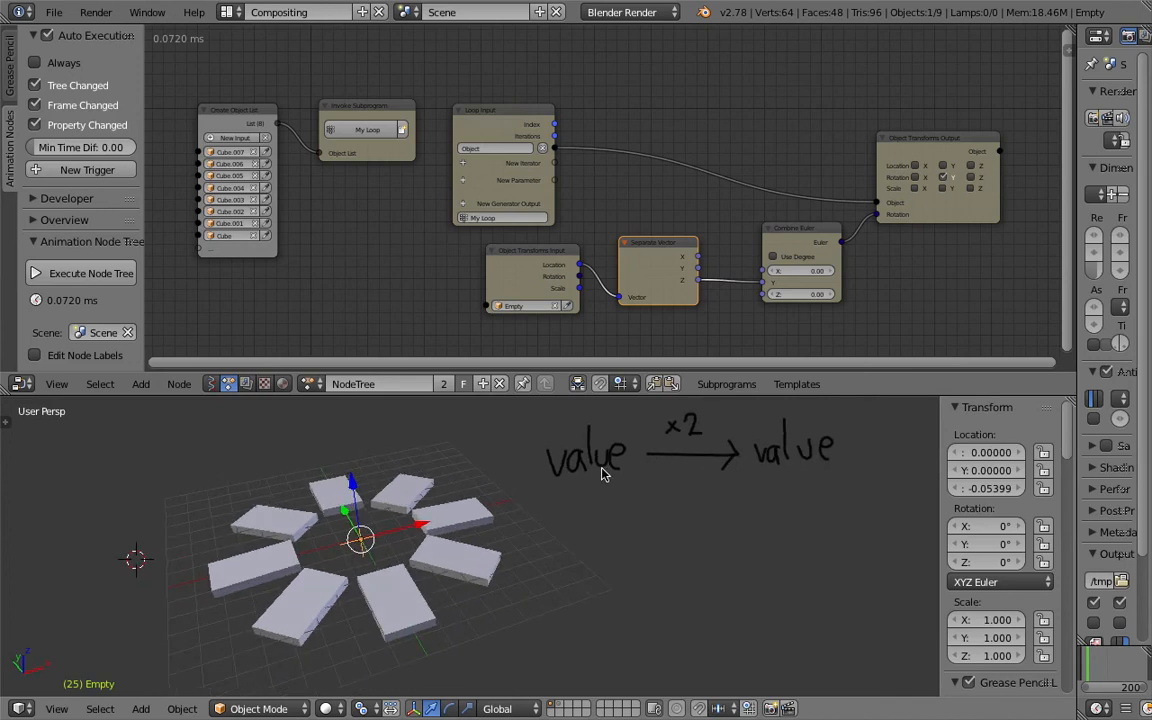
pyautogui.moveTo(553, 469); pyautogui.dragTo(636, 469, button='middle')
pyautogui.scroll(-6, 1021, 540)
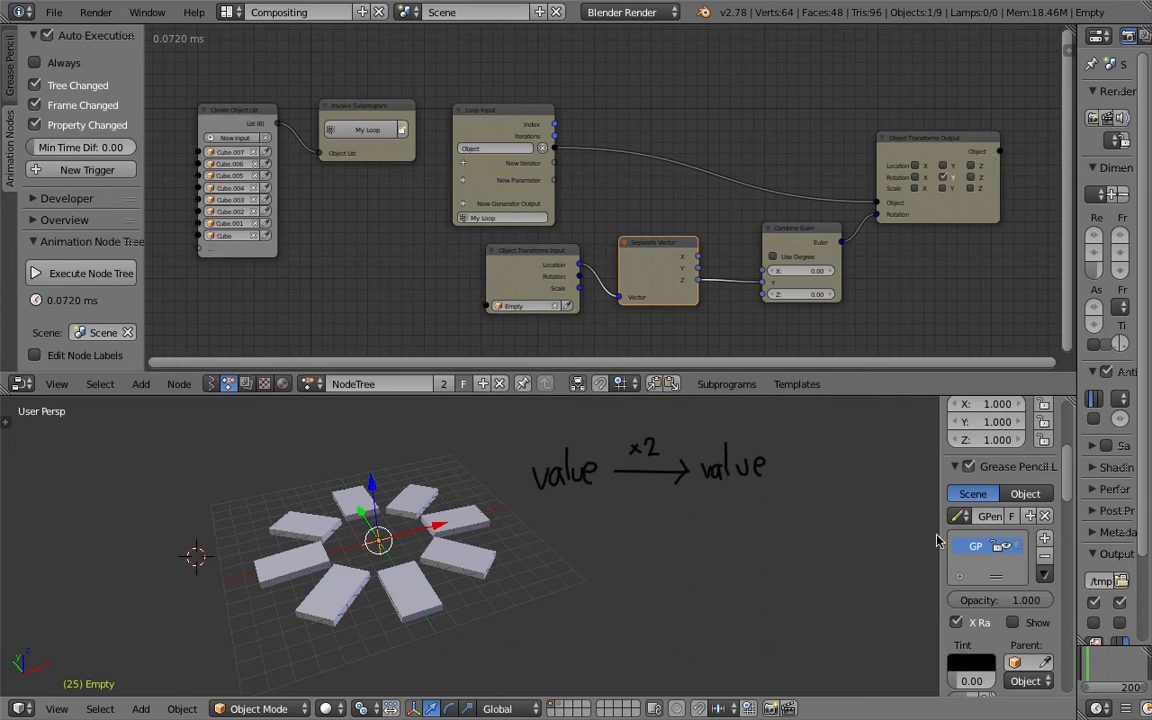
pyautogui.moveTo(938, 535); pyautogui.dragTo(886, 533)
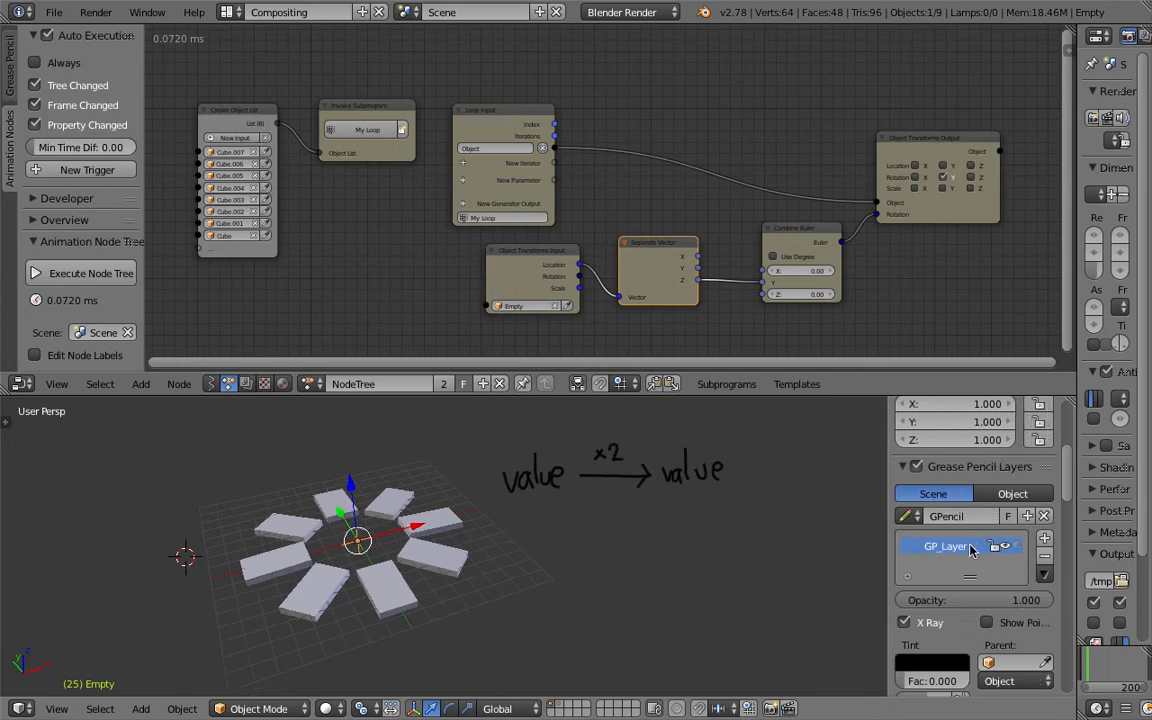
pyautogui.click(1044, 556)
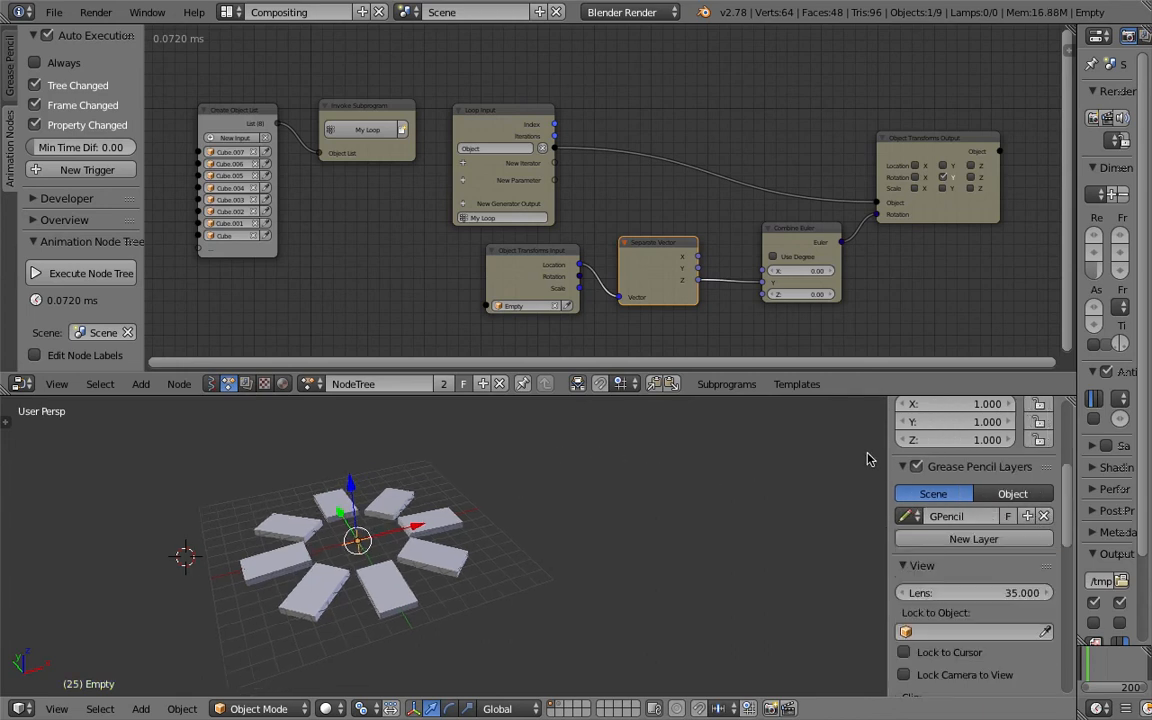
# Hide the 3D view's properties sidebar and enlarge the 3D view's height
pyautogui.moveTo(886, 450); pyautogui.dragTo(1108, 446)
pyautogui.scroll(1, 333, 555)
pyautogui.keyDown('shift'); pyautogui.moveTo(410, 532); pyautogui.dragTo(622, 435, button='middle'); pyautogui.keyUp('shift')
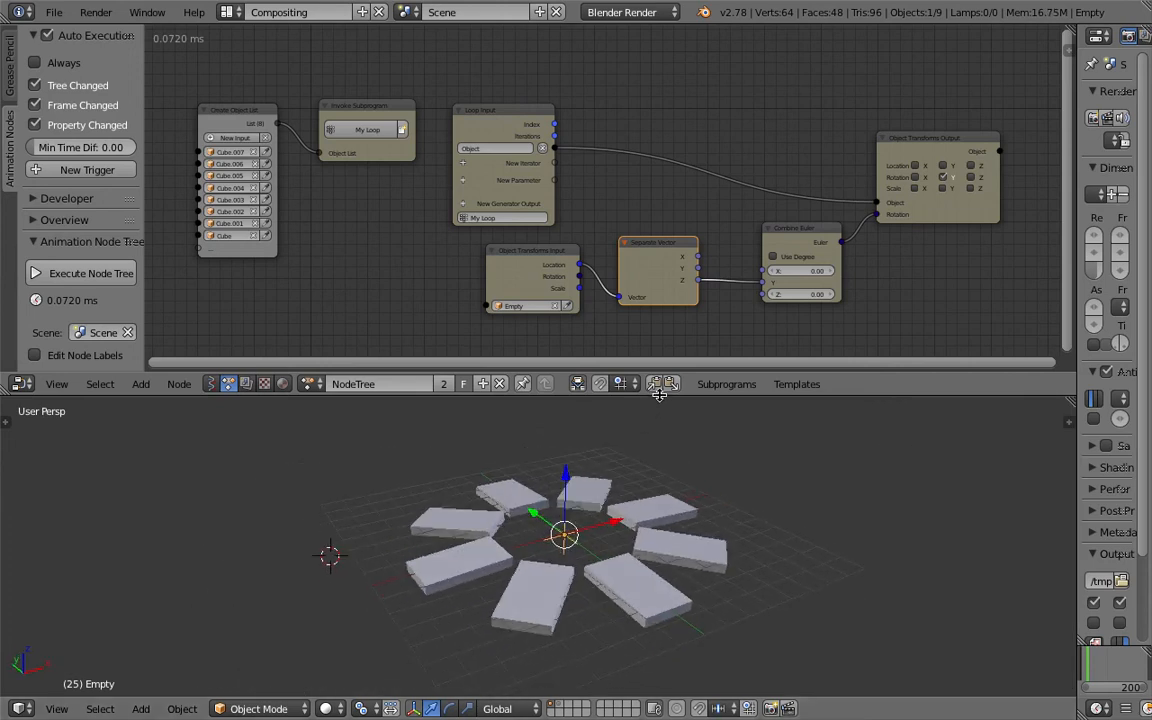
pyautogui.moveTo(657, 397); pyautogui.dragTo(600, 340)
# Move the empty up along global Z and clear its location
pyautogui.press('g')
pyautogui.press('z')
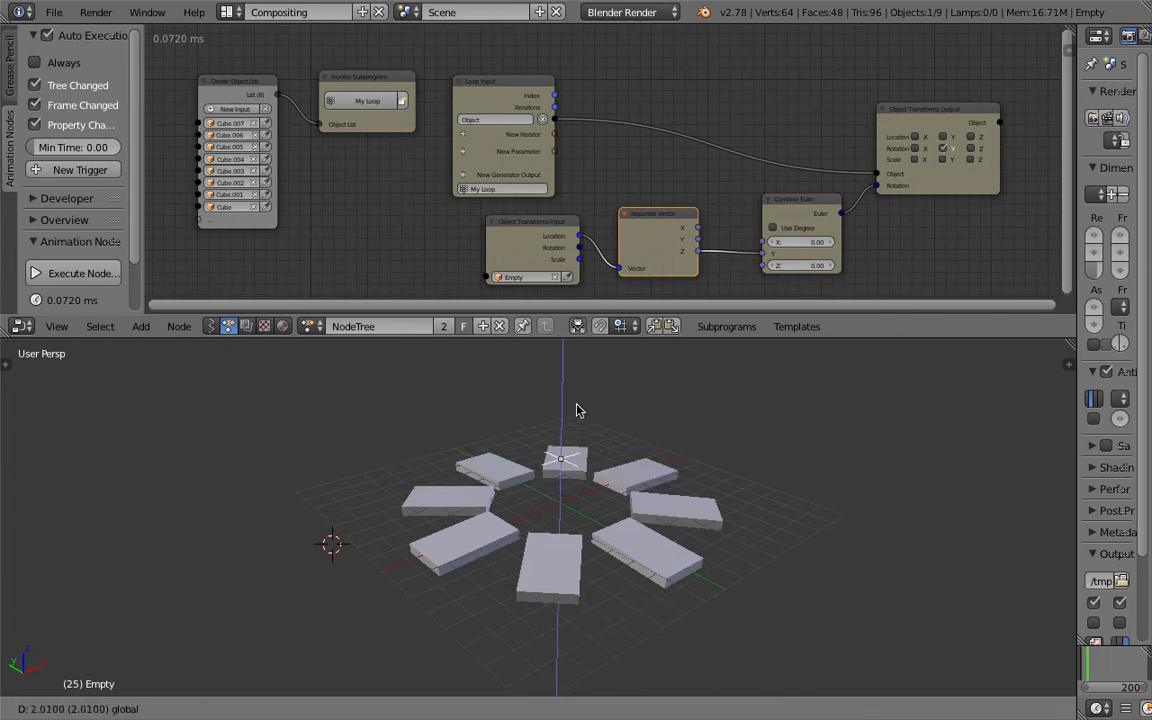
pyautogui.click(628, 437)
pyautogui.hotkey('alt', 'g')
# Save the file over the existing version
pyautogui.moveTo(652, 441)
pyautogui.mouseDown(button='middle')
pyautogui.moveTo(622, 464)
pyautogui.moveTo(652, 448)
pyautogui.mouseUp(button='middle')
pyautogui.scroll(2, 652, 448)
pyautogui.hotkey('ctrl', 's')
pyautogui.click(652, 450)
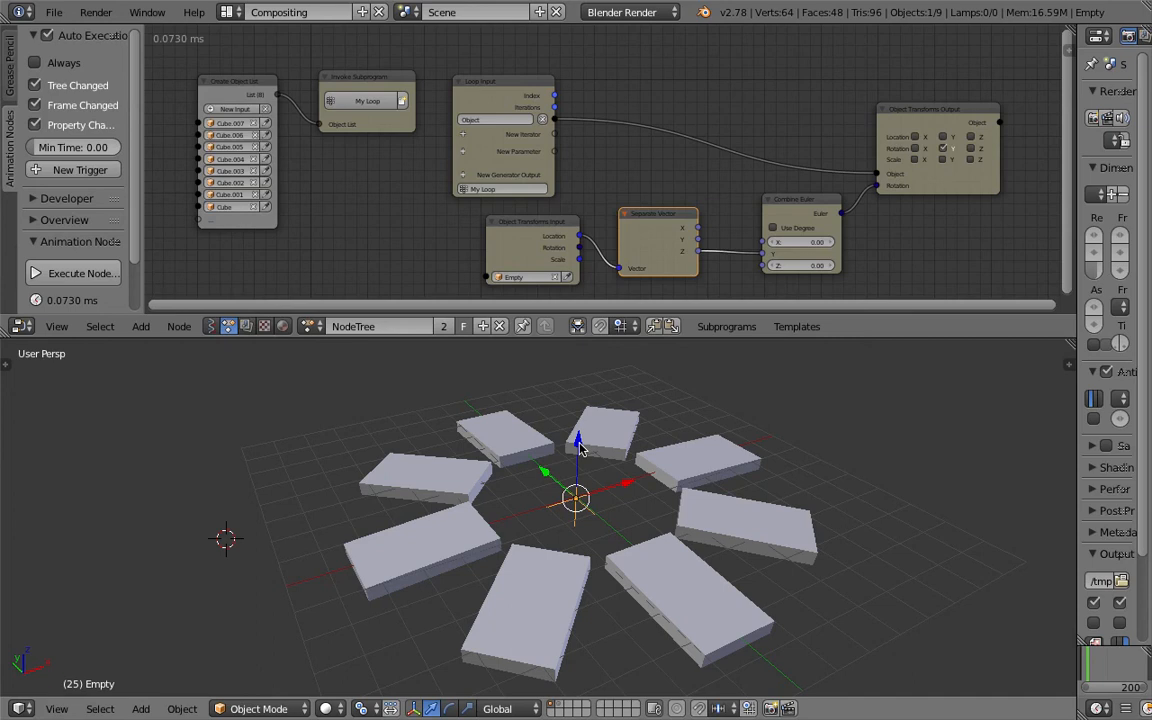
# Raise the empty along Z once more to test the node tree and reset its location
pyautogui.press('g')
pyautogui.press('z')
pyautogui.click(635, 432)
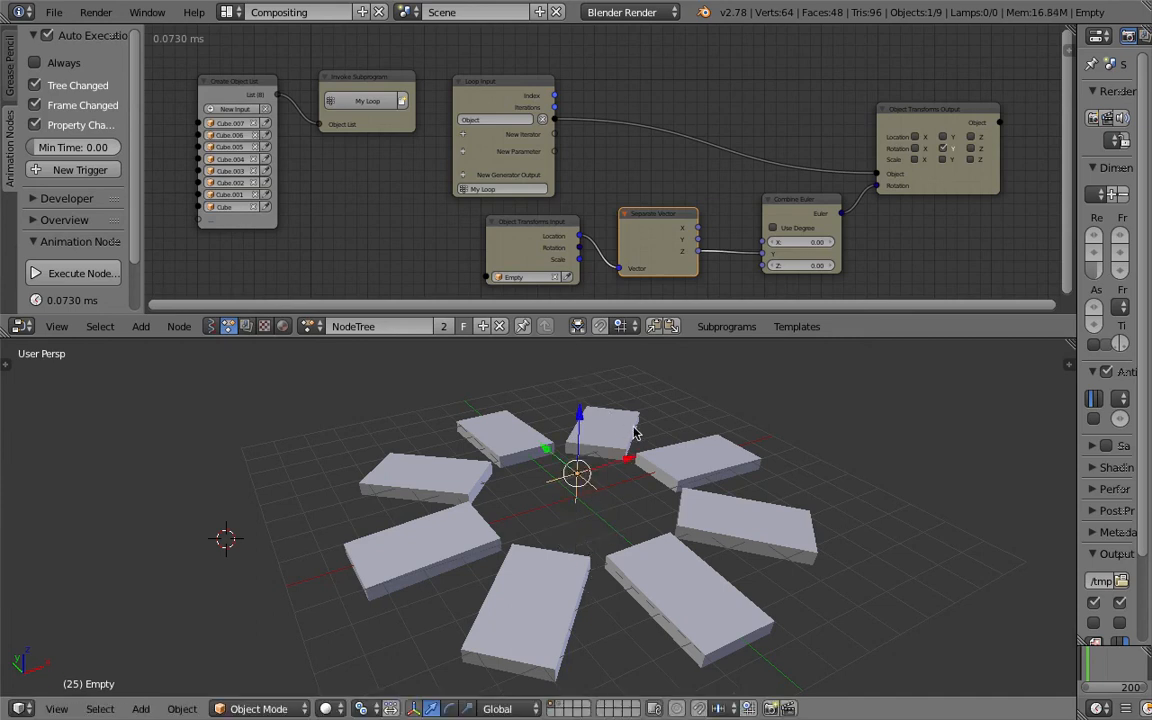
pyautogui.hotkey('alt', 'g')
pyautogui.moveTo(635, 432); pyautogui.dragTo(600, 438, button='middle')
# Enable Always for the node tree's auto execution and lower the empty about 0.6 along global Z
pyautogui.click(67, 62)
pyautogui.press('g')
pyautogui.press('z')
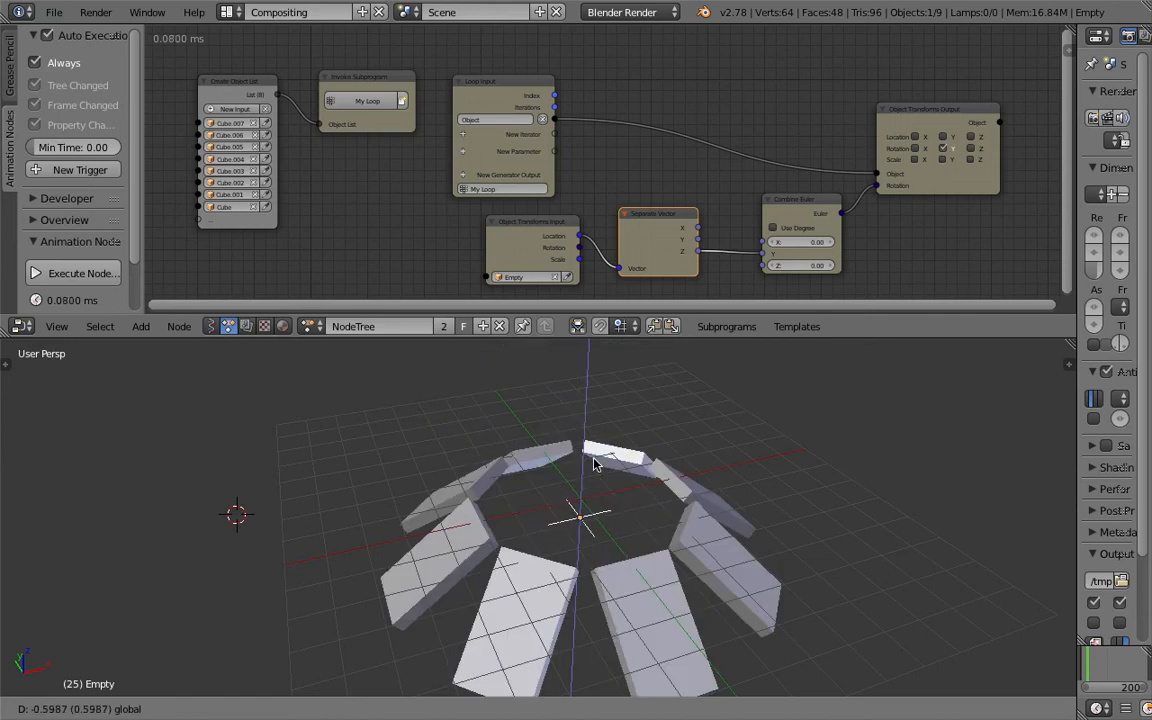
pyautogui.click(595, 465)
pyautogui.scroll(-2, 366, 476)
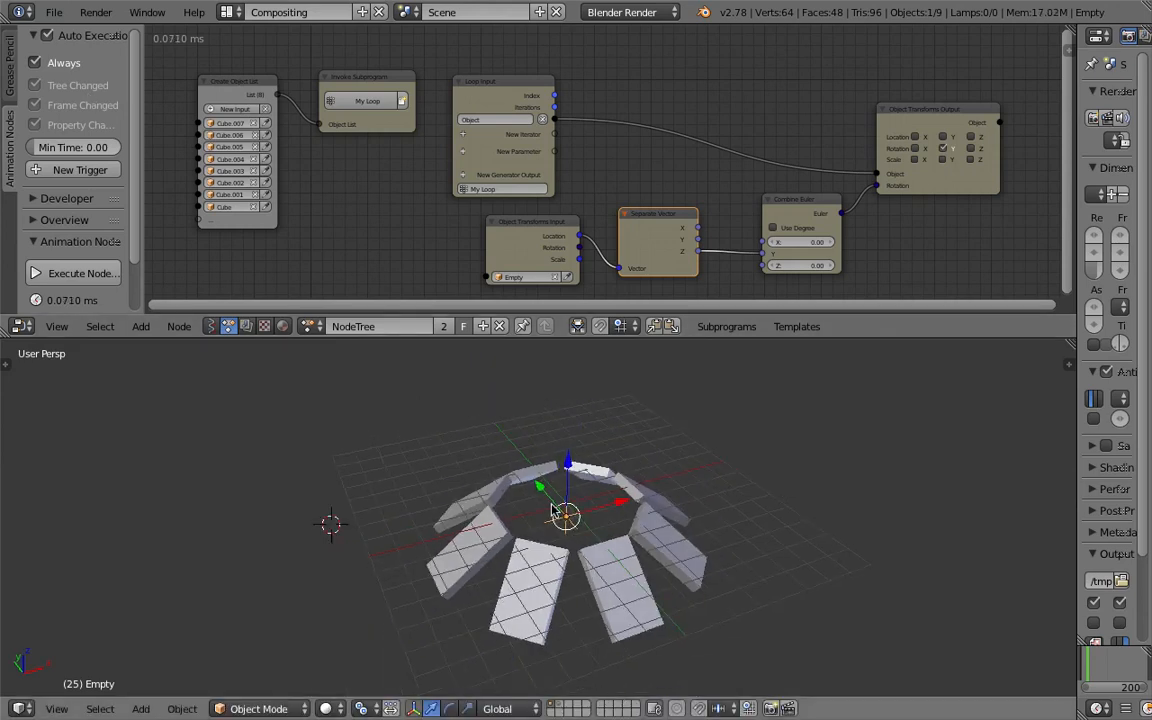
# Move the empty up and down along global Z several times to test the cubes' rotation, ending near the ring's centre
pyautogui.press('g')
pyautogui.press('z')
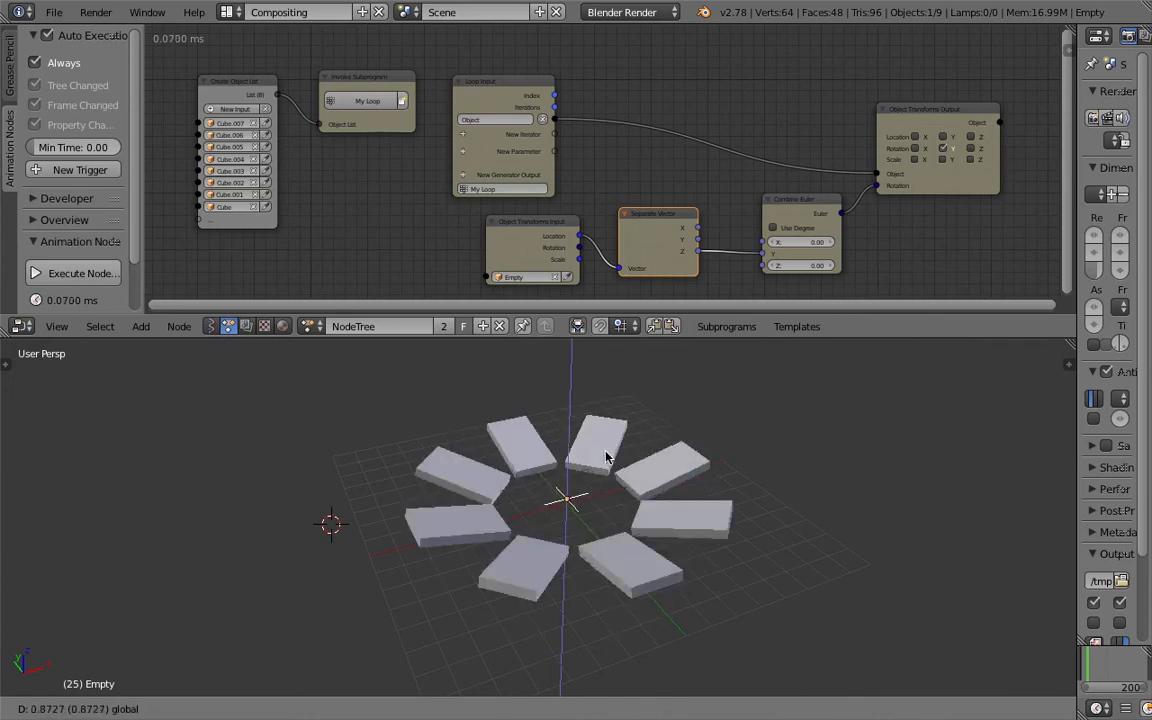
pyautogui.click(609, 468)
pyautogui.scroll(1, 580, 530)
pyautogui.press('g')
pyautogui.press('z')
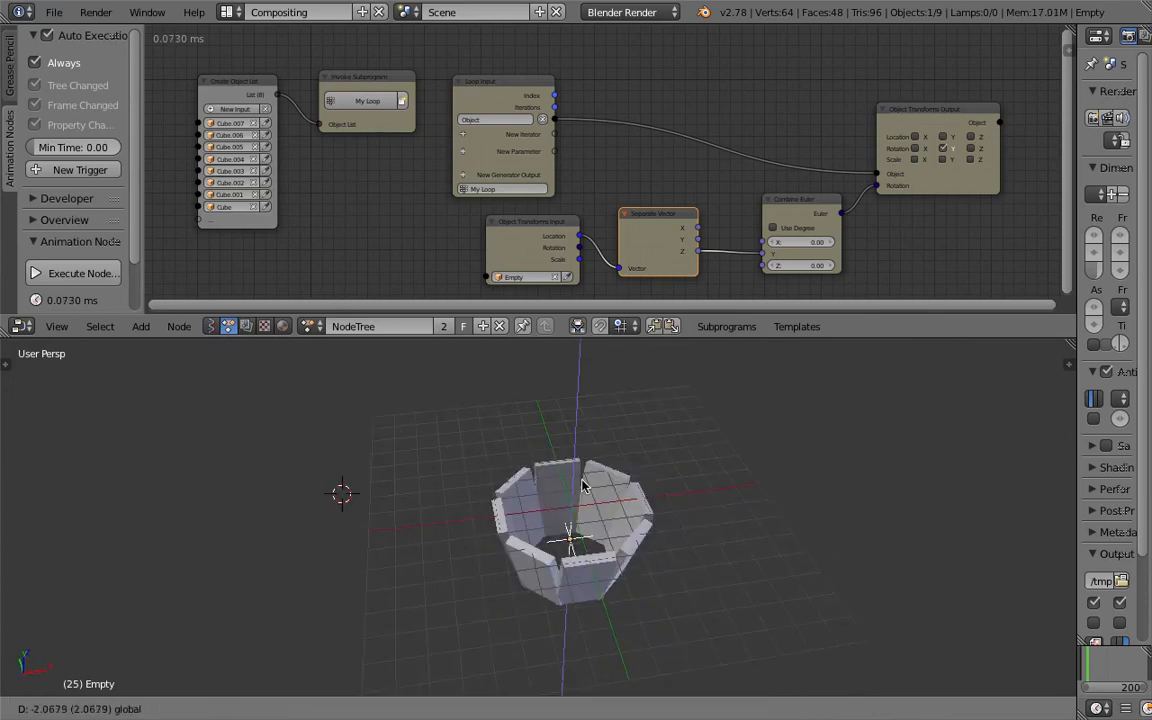
pyautogui.click(615, 486)
pyautogui.moveTo(616, 486); pyautogui.dragTo(650, 484, button='middle')
pyautogui.press('g')
pyautogui.press('z')
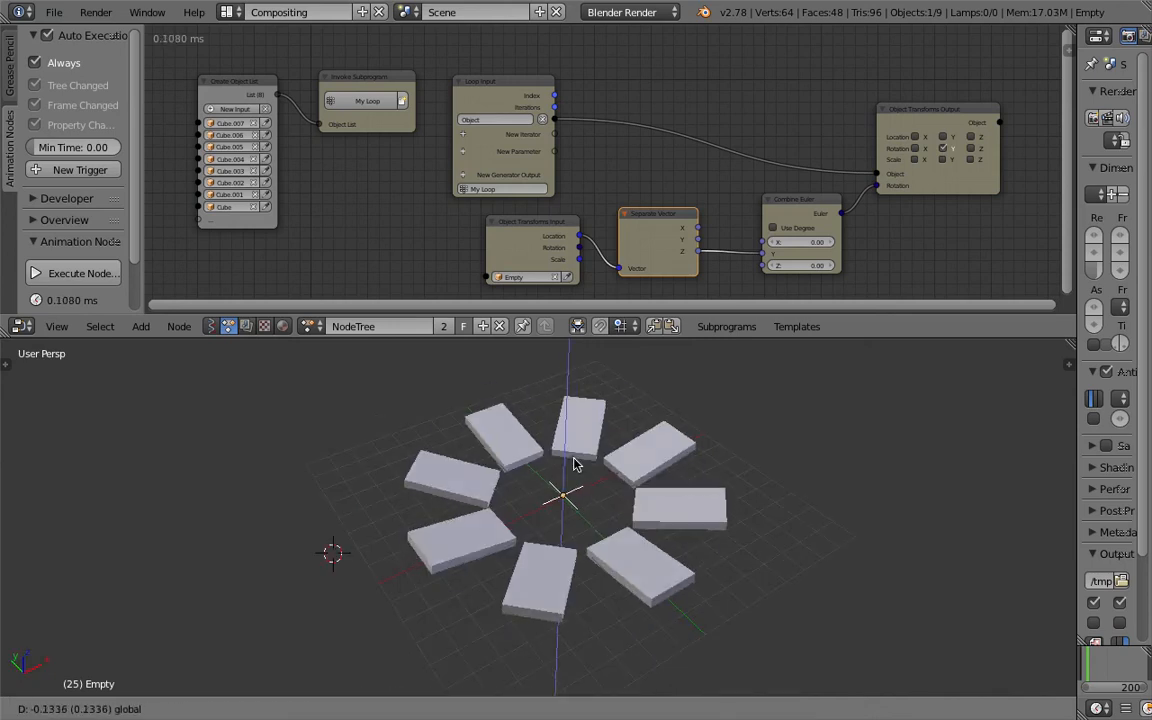
pyautogui.click(600, 487)
# Spread out the Object Transforms Input, Separate Vector, Combine Euler and Object Transforms Output nodes, and enlarge the node editor
pyautogui.moveTo(645, 198); pyautogui.dragTo(491, 177, button='middle')
pyautogui.scroll(3, 462, 172)
pyautogui.moveTo(465, 184); pyautogui.dragTo(504, 177)
pyautogui.moveTo(326, 197); pyautogui.dragTo(365, 194)
pyautogui.moveTo(861, 136); pyautogui.dragTo(962, 109)
pyautogui.moveTo(619, 167); pyautogui.dragTo(633, 158)
pyautogui.moveTo(823, 188); pyautogui.dragTo(725, 195, button='middle')
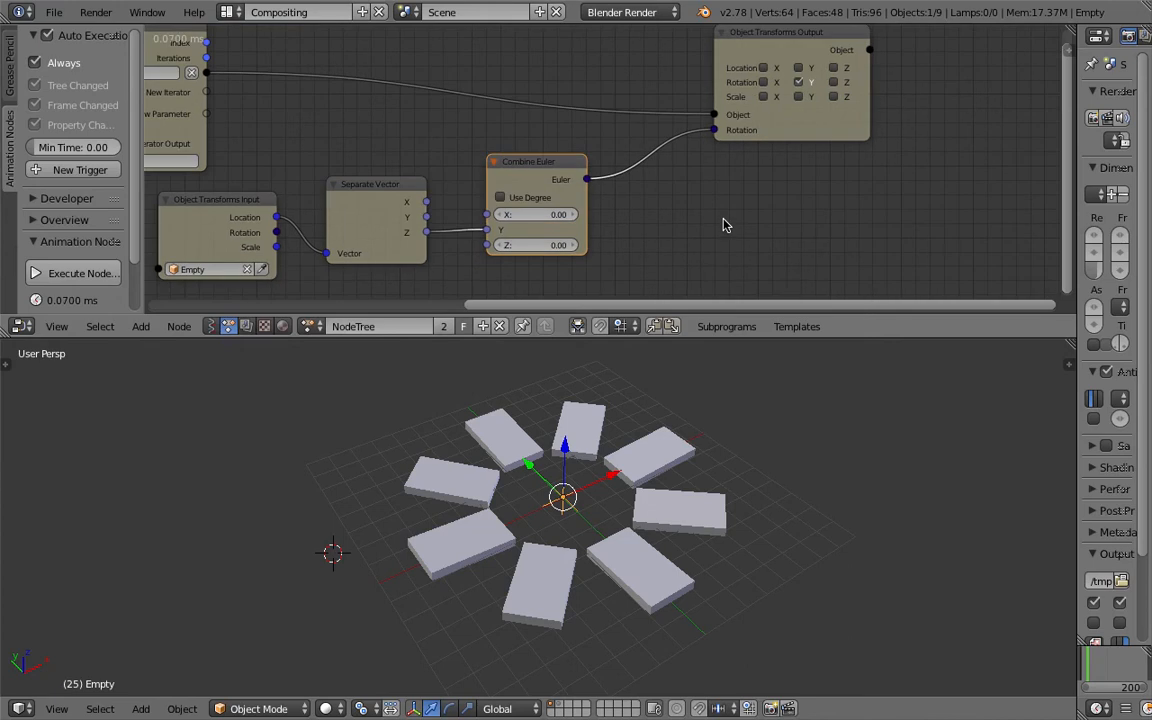
pyautogui.moveTo(770, 342); pyautogui.dragTo(768, 400)
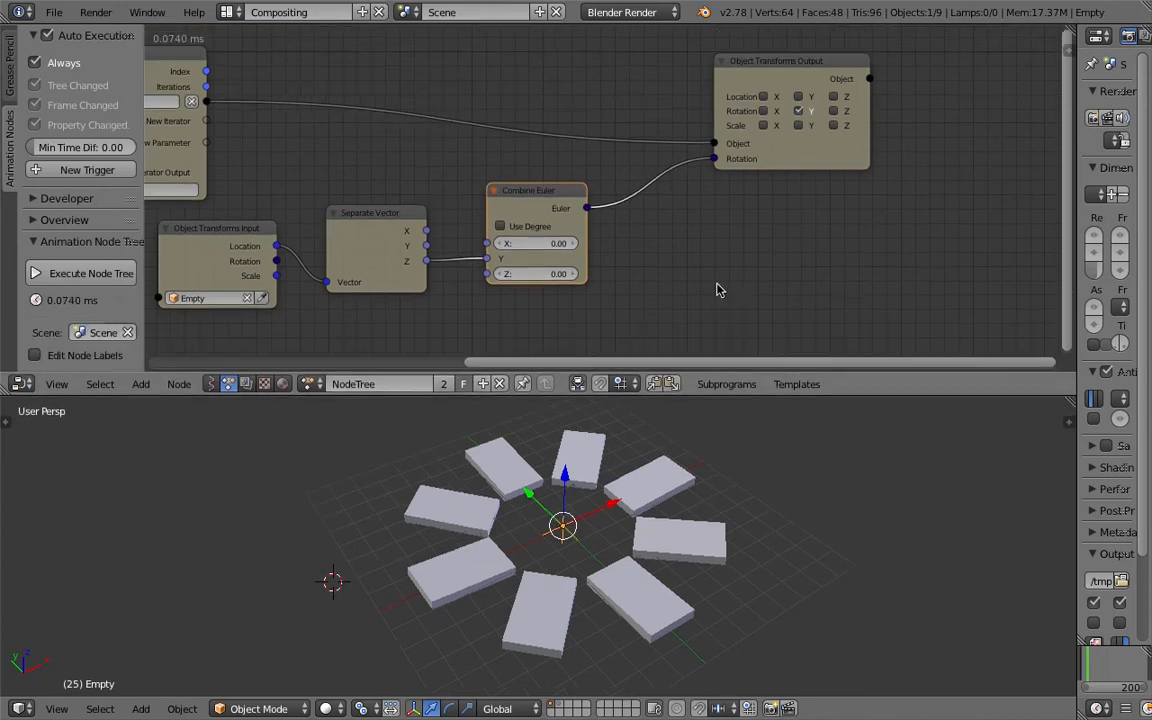
# Add a Map Range node in the free space below Object Transforms Output and move the output node farther along
pyautogui.hotkey('shift', 'a')
pyautogui.click(731, 234)
pyautogui.press('BackSpace')
pyautogui.write('map')
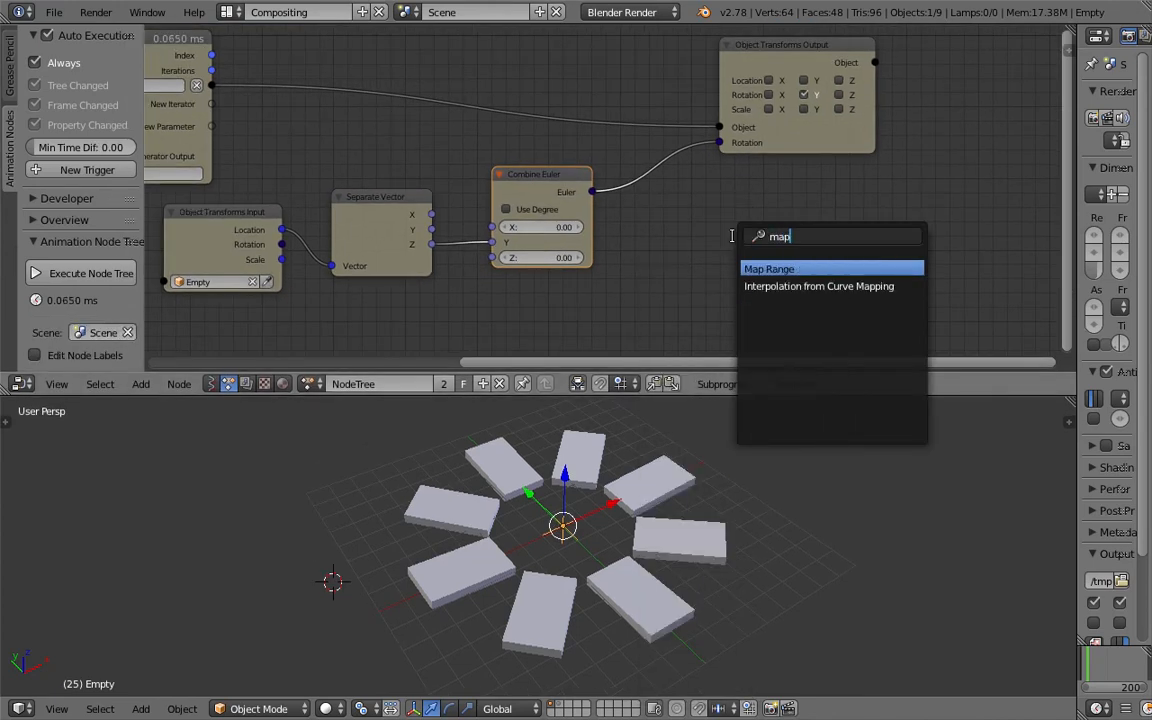
pyautogui.click(755, 270)
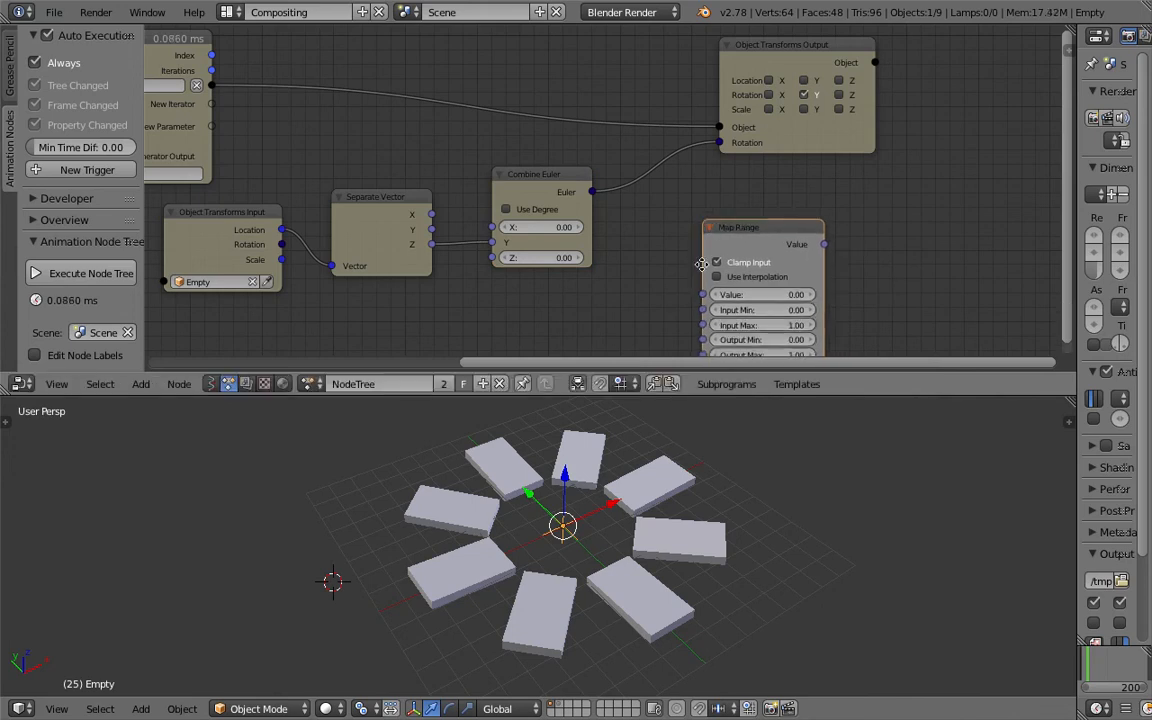
pyautogui.click(736, 237)
pyautogui.scroll(-1, 736, 237)
pyautogui.moveTo(730, 203); pyautogui.dragTo(690, 206)
pyautogui.moveTo(826, 128); pyautogui.dragTo(897, 132)
pyautogui.scroll(1, 744, 201)
pyautogui.click(738, 204)
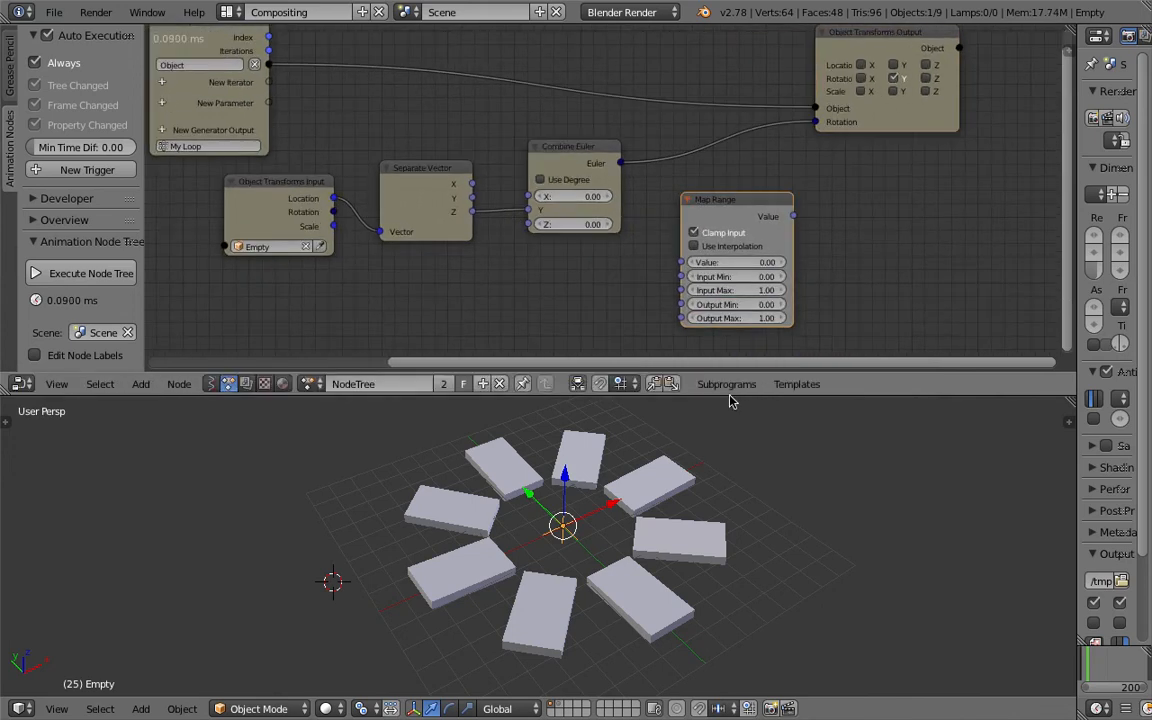
# Move the empty up and down along global Z to test the cubes' rotation
pyautogui.press('g')
pyautogui.press('z')
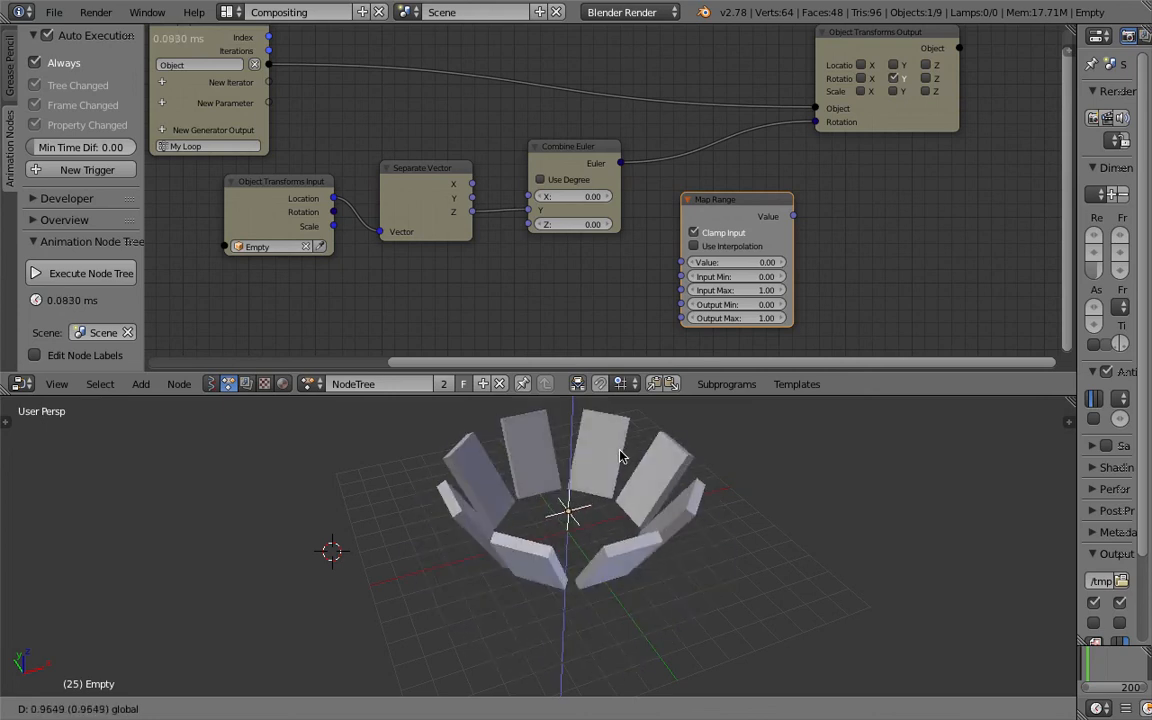
pyautogui.rightClick(621, 464)
pyautogui.moveTo(538, 260); pyautogui.dragTo(538, 228, button='middle')
pyautogui.moveTo(573, 484)
pyautogui.mouseDown()
pyautogui.moveTo(581, 461)
pyautogui.moveTo(578, 486)
pyautogui.mouseUp()
# Show the empty's transform values in the 3D view and move it along global Z to about -0.48
pyautogui.moveTo(1064, 426); pyautogui.dragTo(847, 482)
pyautogui.scroll(5, 847, 482)
pyautogui.moveTo(446, 490); pyautogui.dragTo(461, 460)
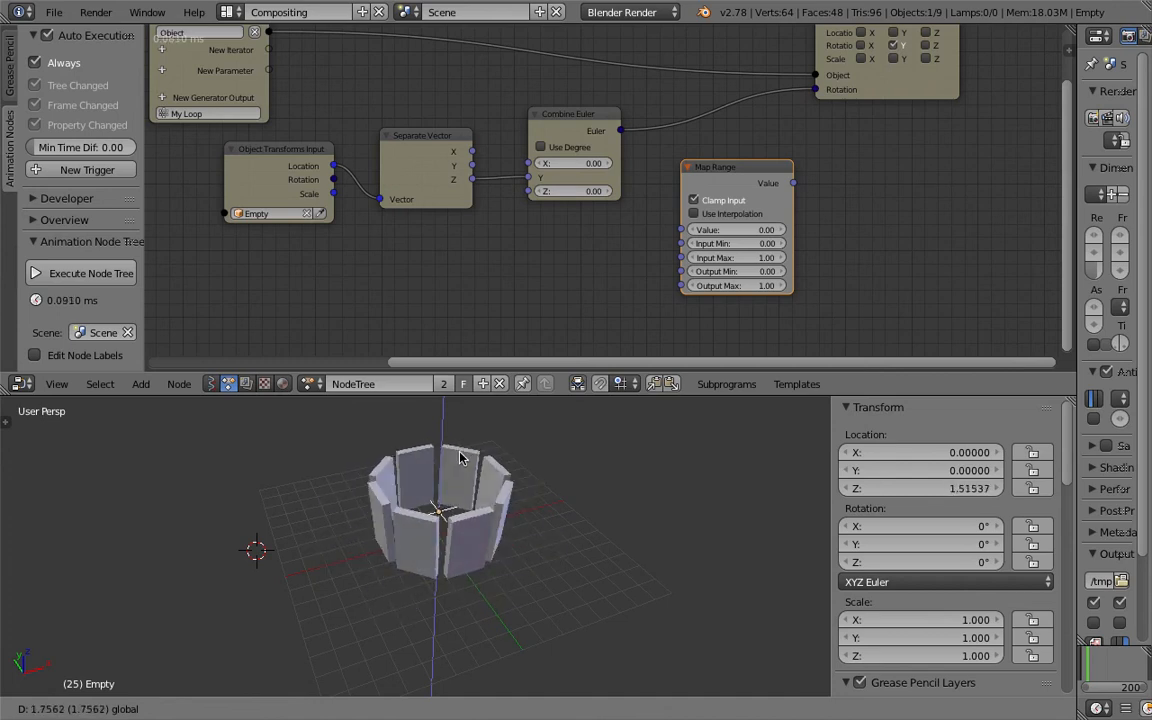
pyautogui.moveTo(459, 456); pyautogui.dragTo(567, 162)
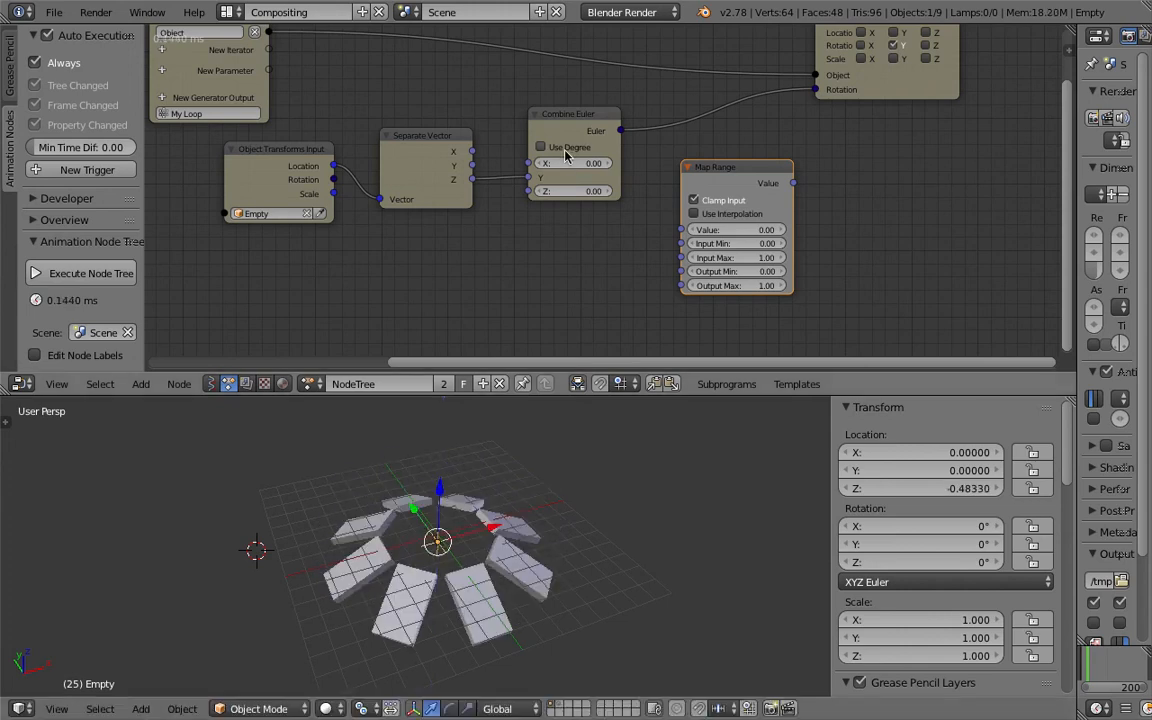
# Enable Use Degree on the Combine Euler node and raise the empty to about Z 2.02
pyautogui.scroll(2, 565, 155)
pyautogui.click(515, 126)
pyautogui.moveTo(440, 490); pyautogui.dragTo(443, 448)
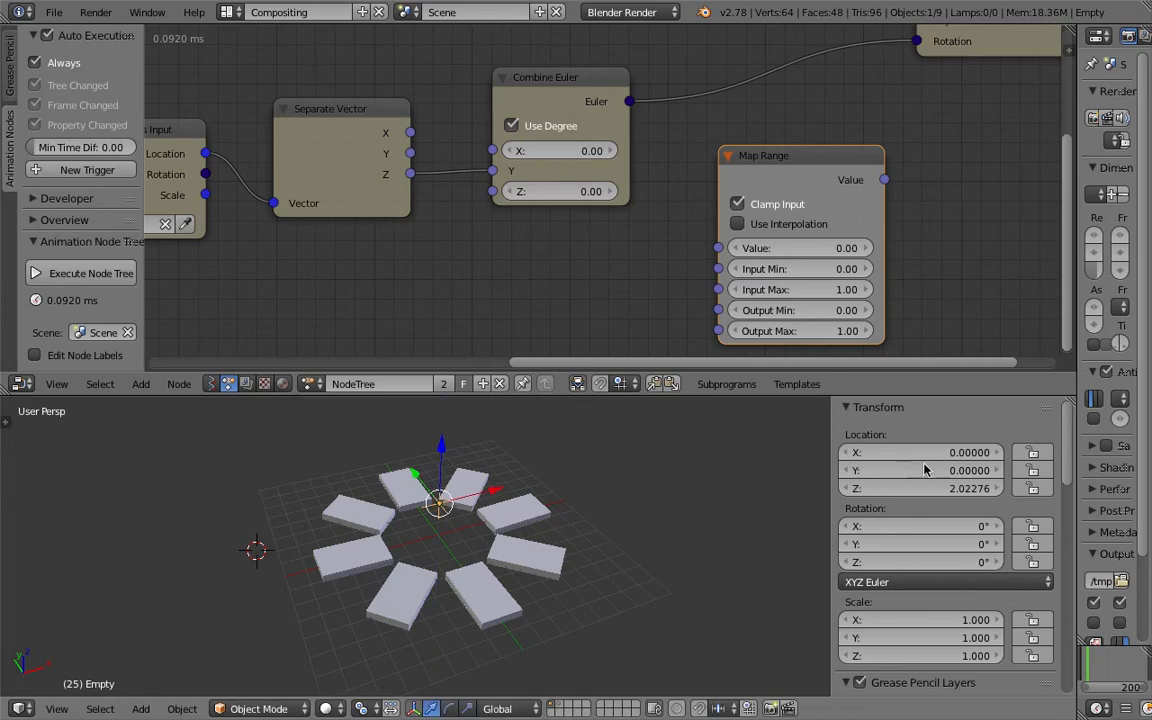
# Raise the empty along global Z to about 5.29 and save the file
pyautogui.scroll(-1, 450, 507)
pyautogui.press('g')
pyautogui.press('z')
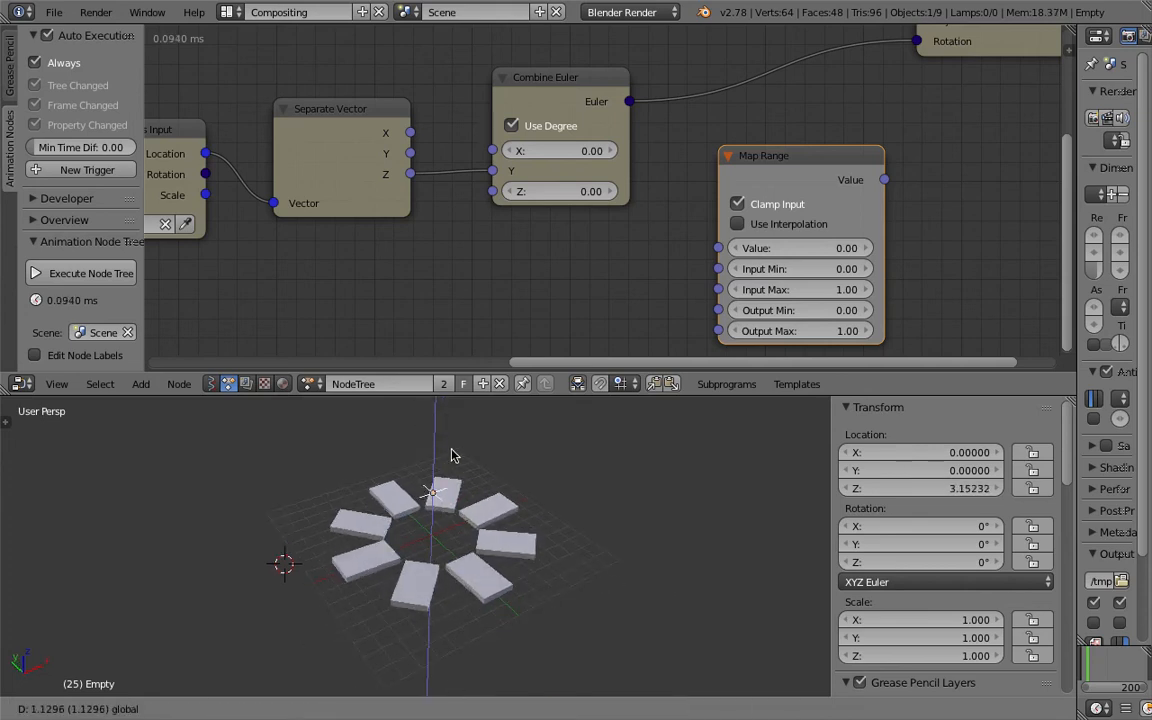
pyautogui.click(482, 505)
pyautogui.scroll(-2, 482, 505)
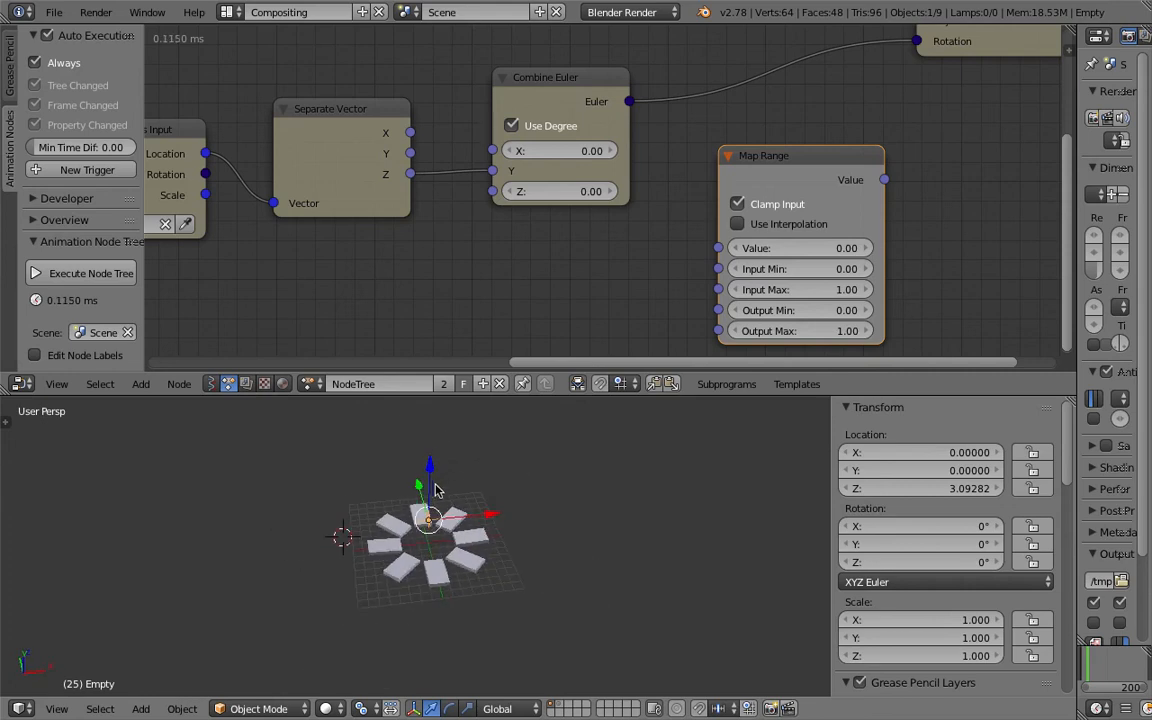
pyautogui.moveTo(431, 470)
pyautogui.mouseDown()
pyautogui.moveTo(432, 490)
pyautogui.moveTo(434, 454)
pyautogui.mouseUp()
pyautogui.hotkey('ctrl', 's')
pyautogui.press('Return')
# Move Combine Euler aside and insert a Multiply Math node between Separate Vector's Z output and Combine Euler's Y input
pyautogui.moveTo(545, 88); pyautogui.dragTo(694, 86)
pyautogui.hotkey('shift', 'a')
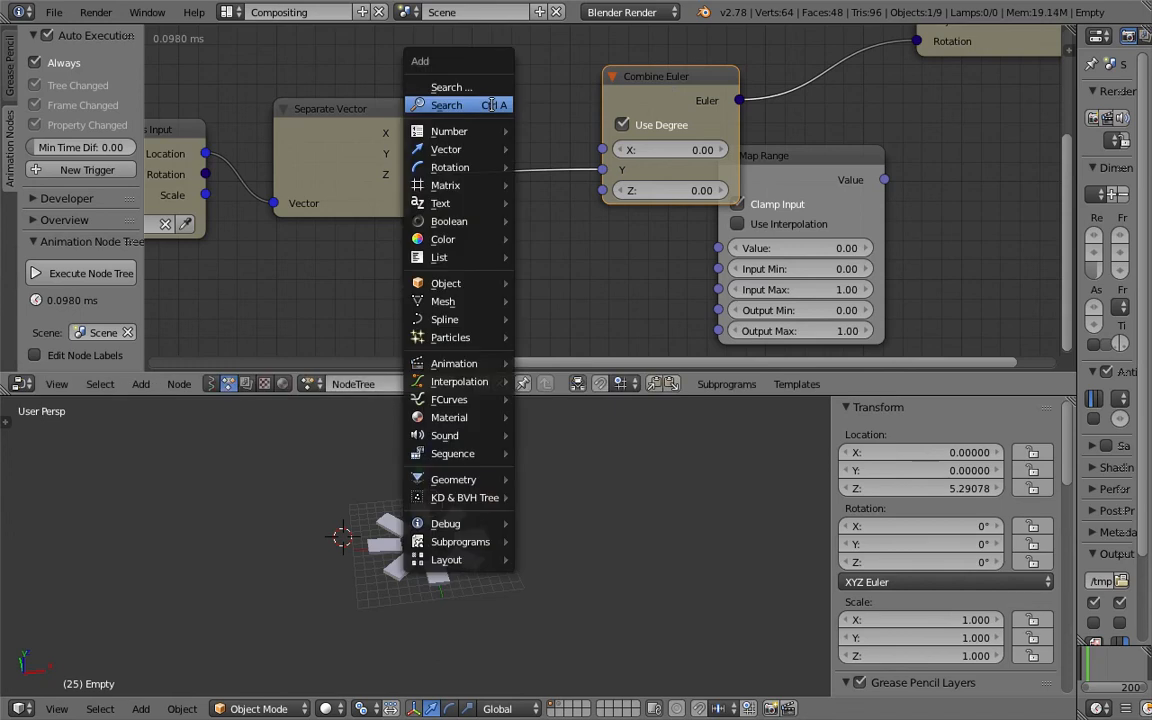
pyautogui.click(492, 106)
pyautogui.write('math')
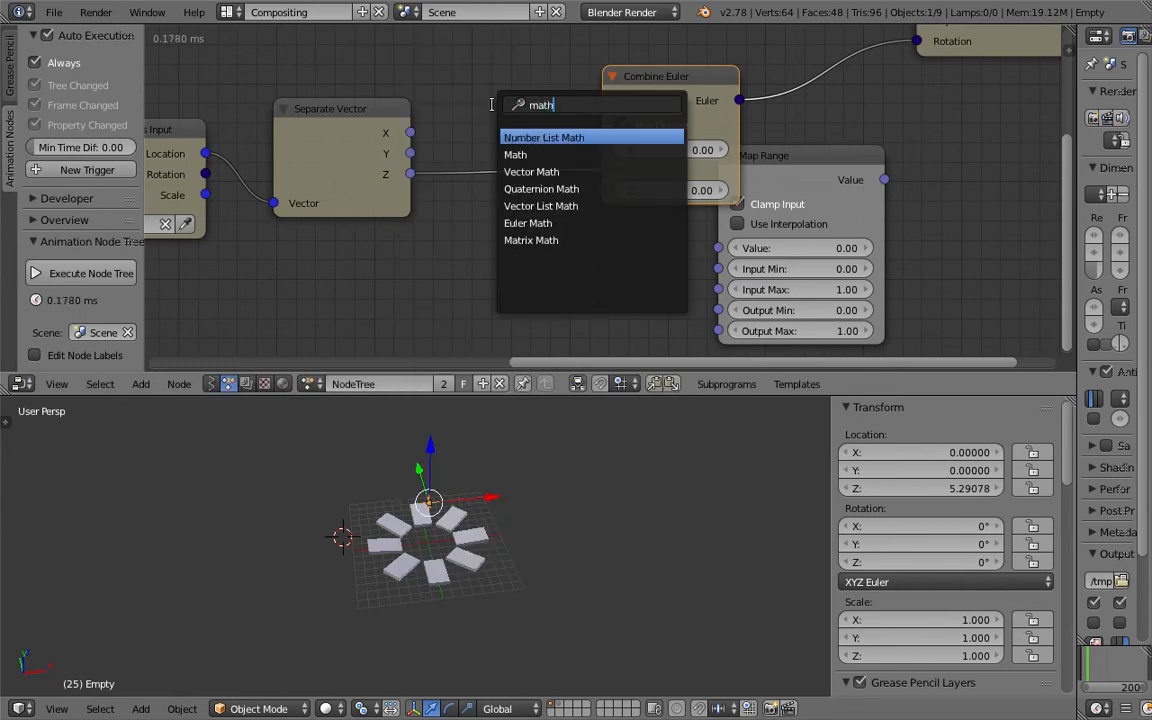
pyautogui.press('Down')
pyautogui.press('Down')
pyautogui.press('Up')
pyautogui.press('Return')
pyautogui.click(477, 111)
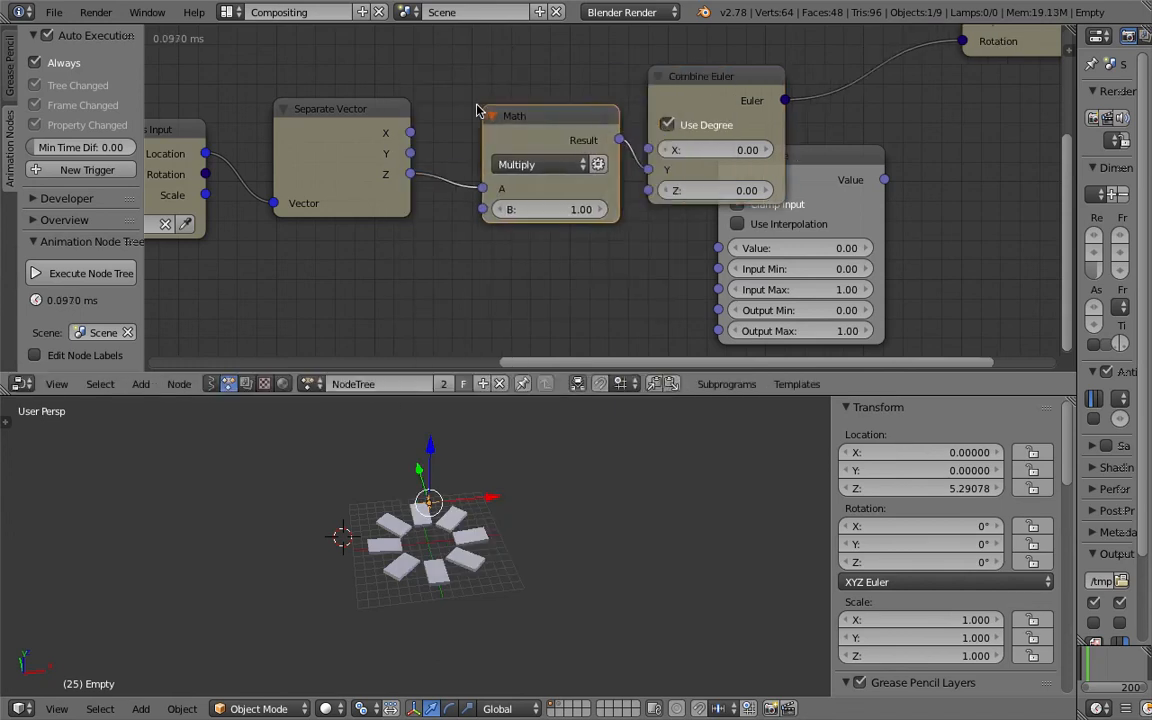
# Set the Math node's B value to 20
pyautogui.click(545, 208)
pyautogui.write('20')
pyautogui.press('Return')
# Move the empty up and down along global Z to test the multiplied rotation, ending at about Z -1.35
pyautogui.moveTo(305, 498); pyautogui.dragTo(404, 522, button='middle')
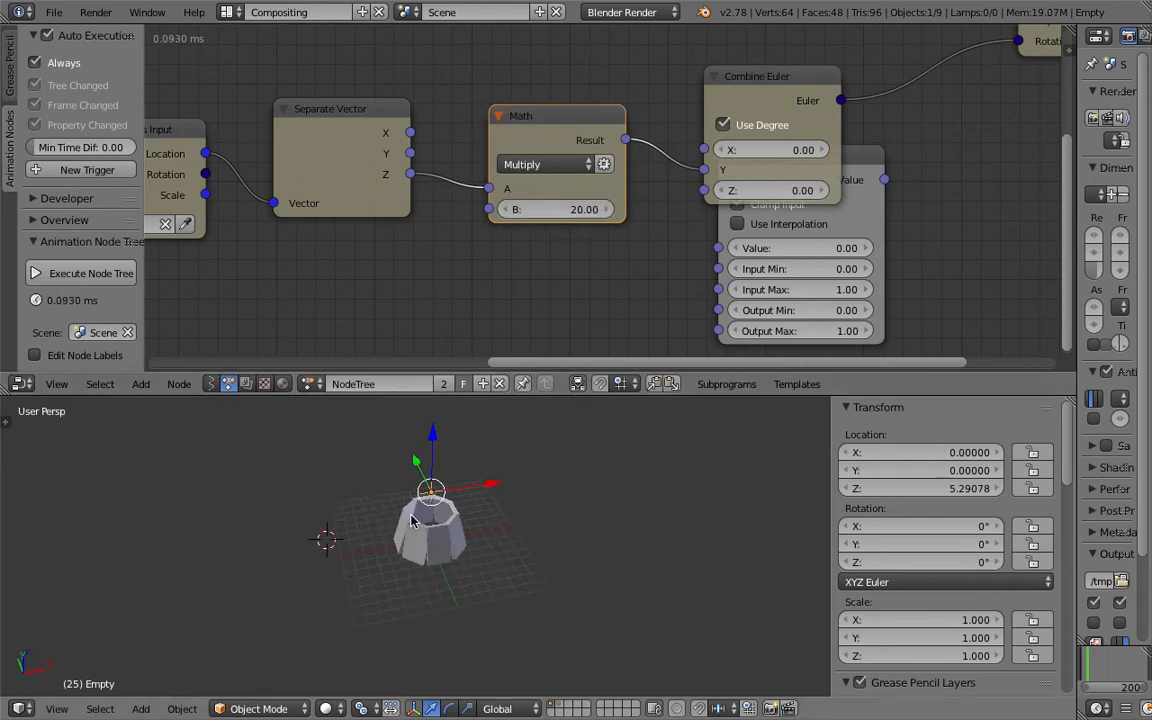
pyautogui.moveTo(444, 468); pyautogui.dragTo(462, 485)
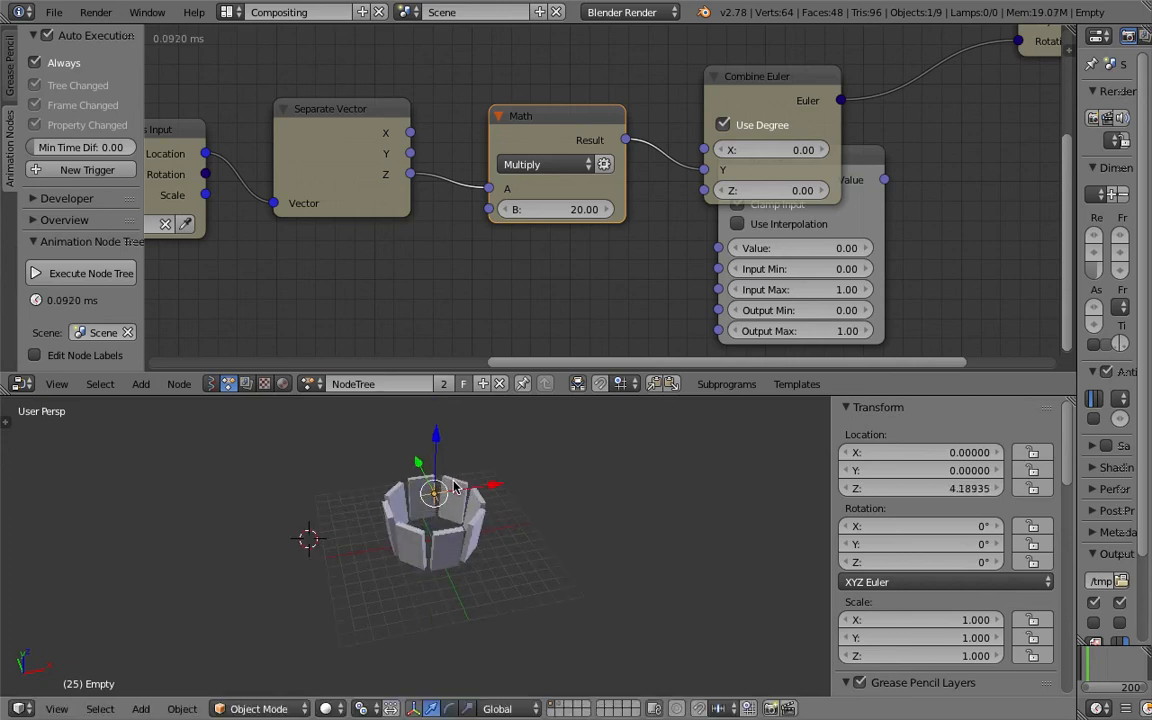
pyautogui.moveTo(462, 485); pyautogui.dragTo(413, 455, button='middle')
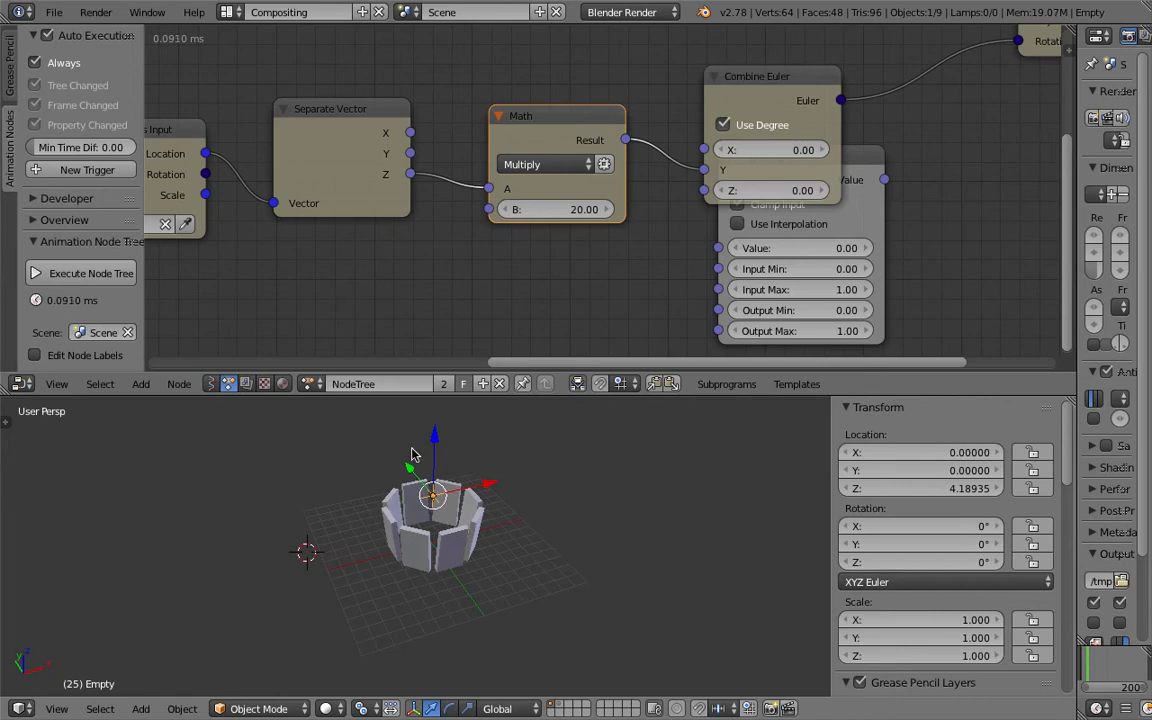
pyautogui.moveTo(433, 445); pyautogui.dragTo(441, 442)
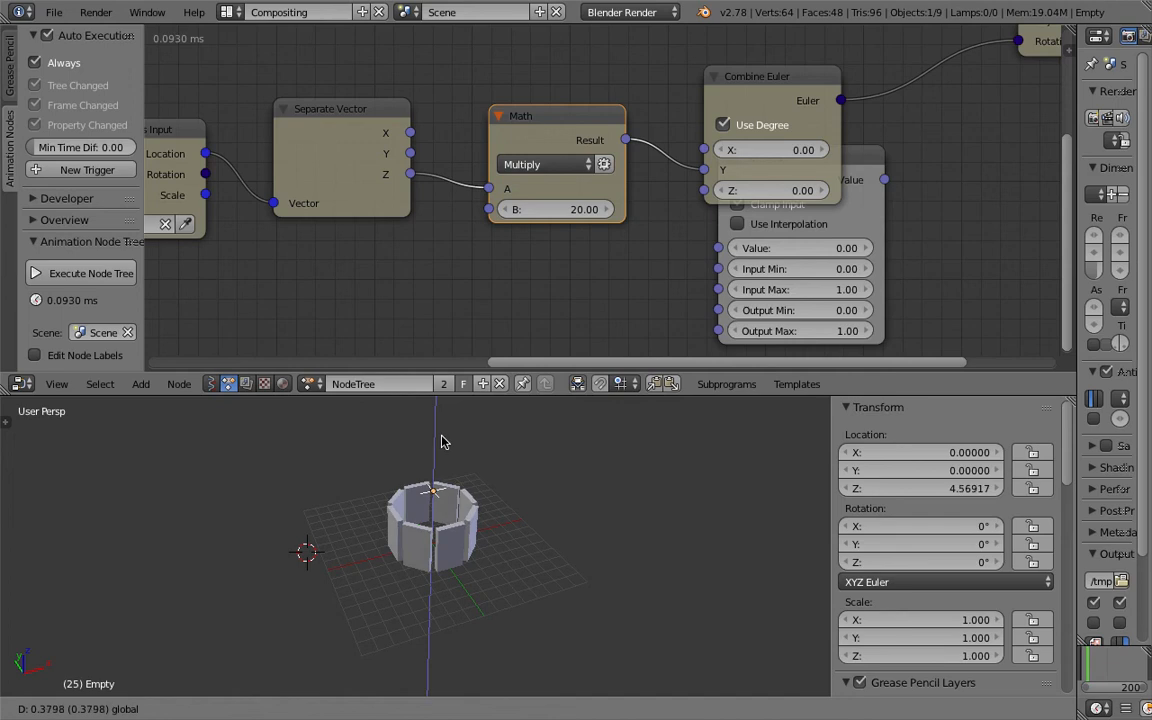
pyautogui.moveTo(445, 441); pyautogui.dragTo(447, 445)
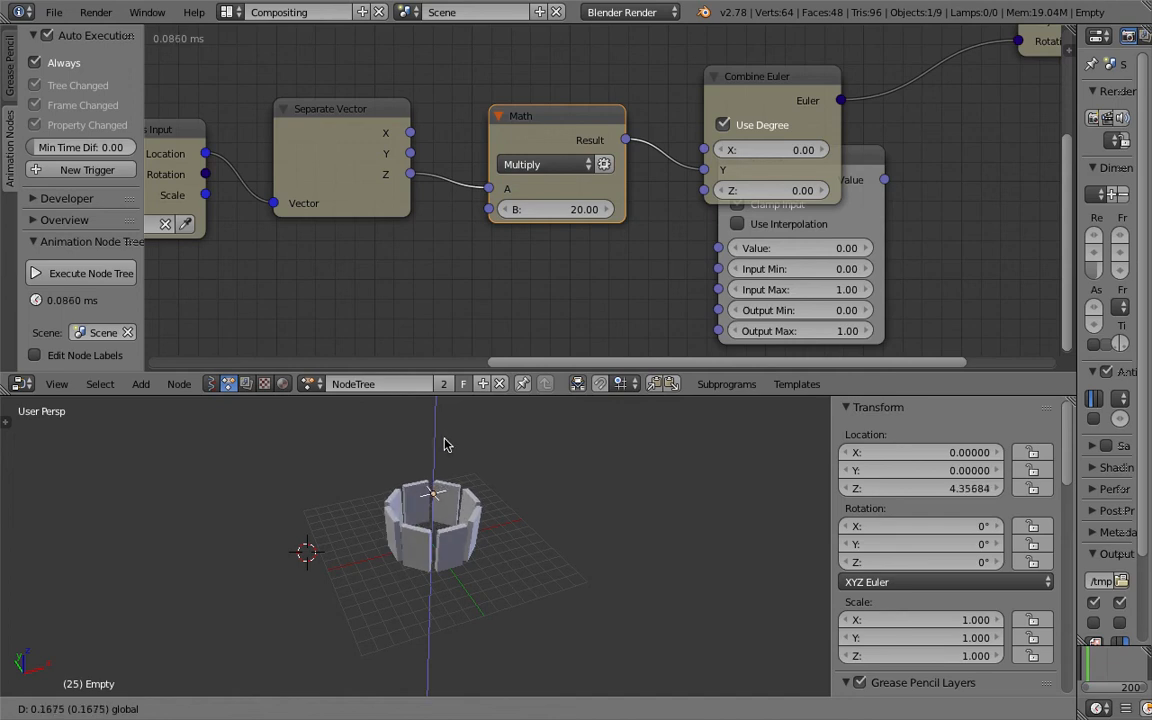
pyautogui.moveTo(447, 445); pyautogui.dragTo(462, 522)
# Set the Map Range node's Input Max to 5 and try to enter a negative Input Min
pyautogui.click(824, 265)
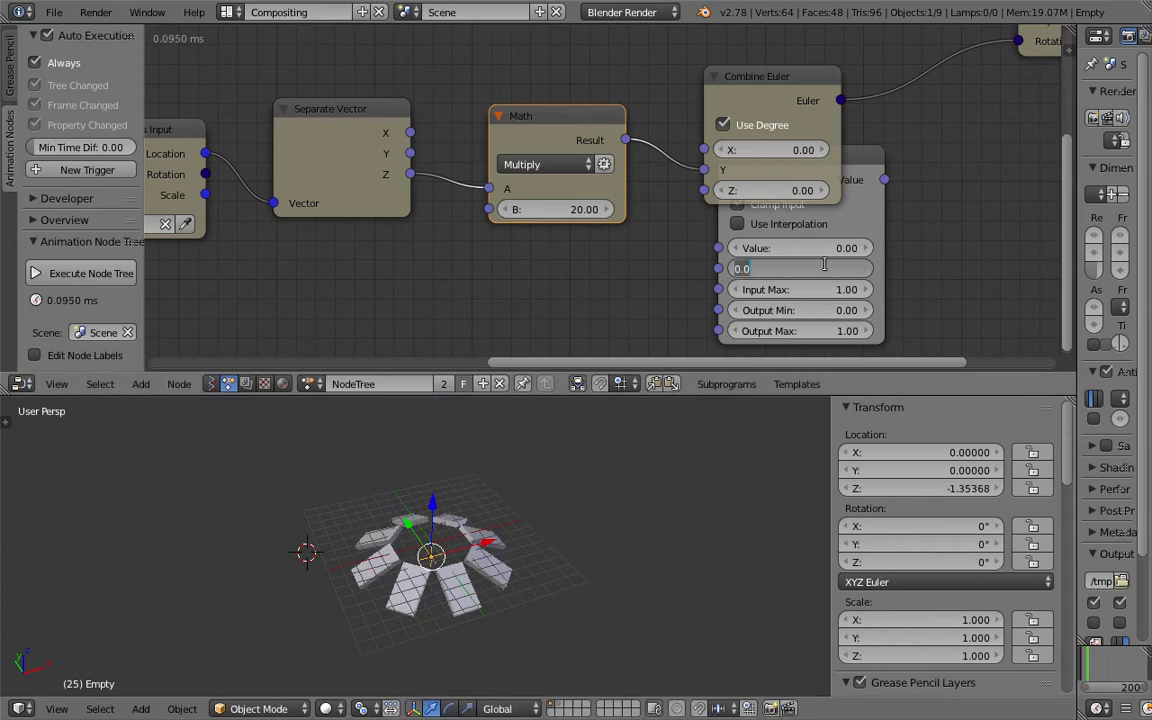
pyautogui.write('-')
pyautogui.press('Tab')
pyautogui.write('5')
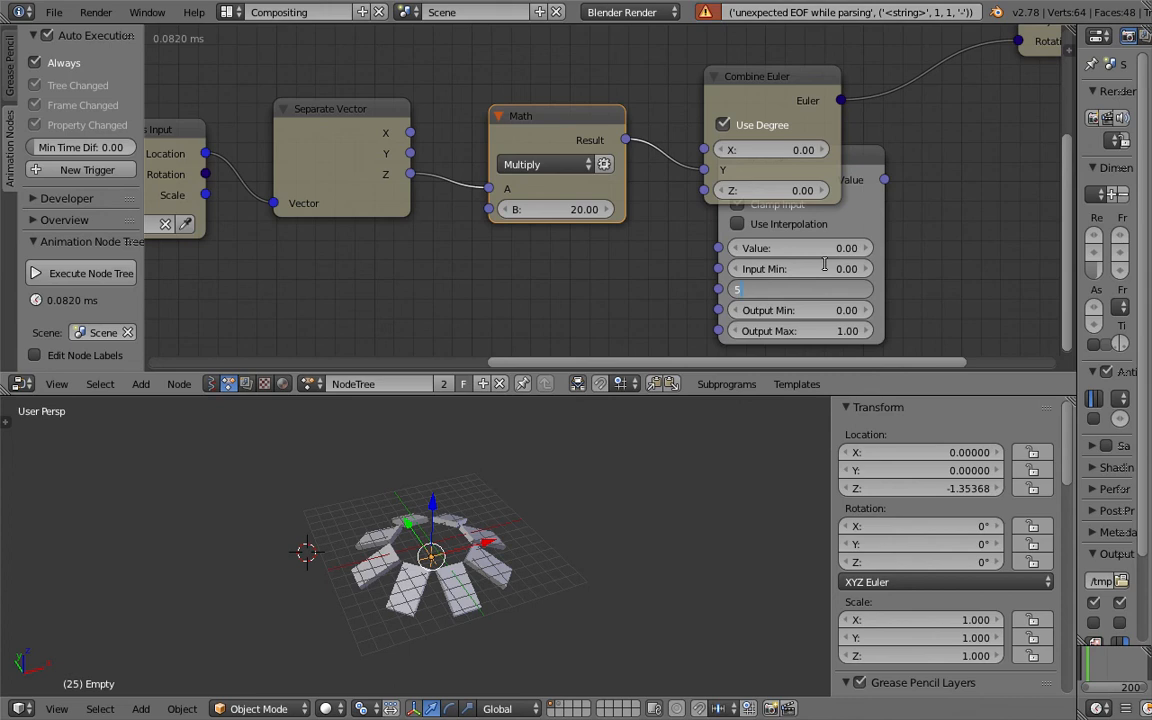
pyautogui.press('Return')
pyautogui.click(826, 268)
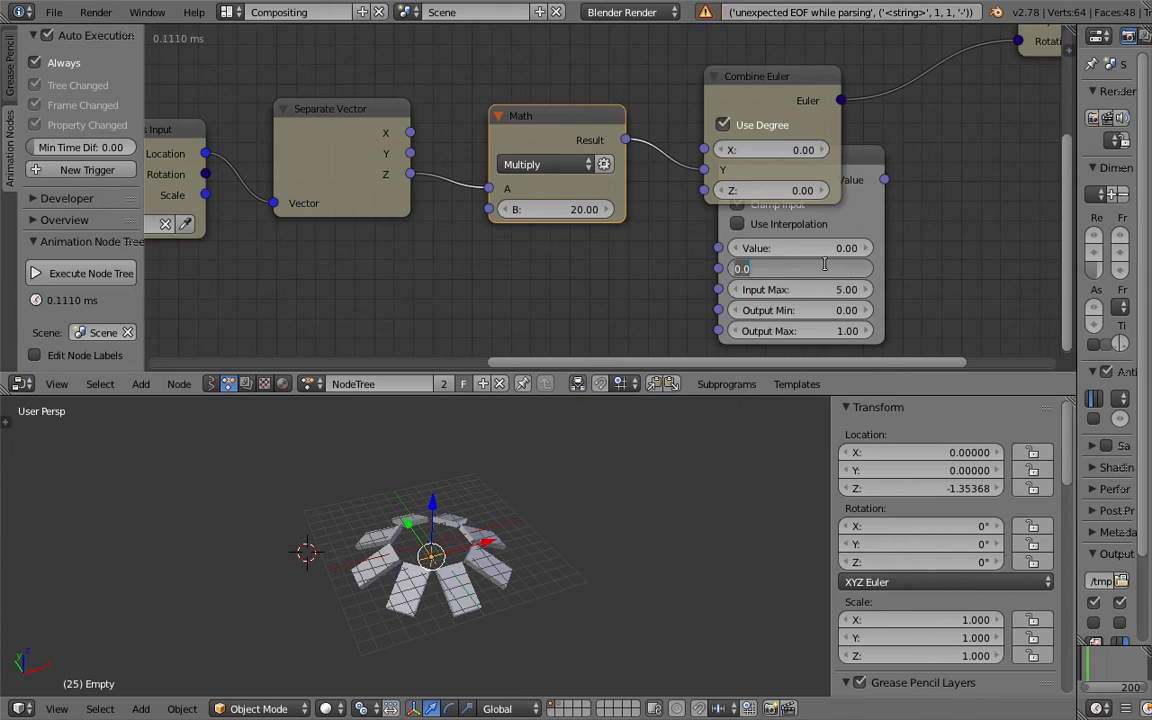
pyautogui.write('-')
pyautogui.press('Tab')
pyautogui.press('Return')
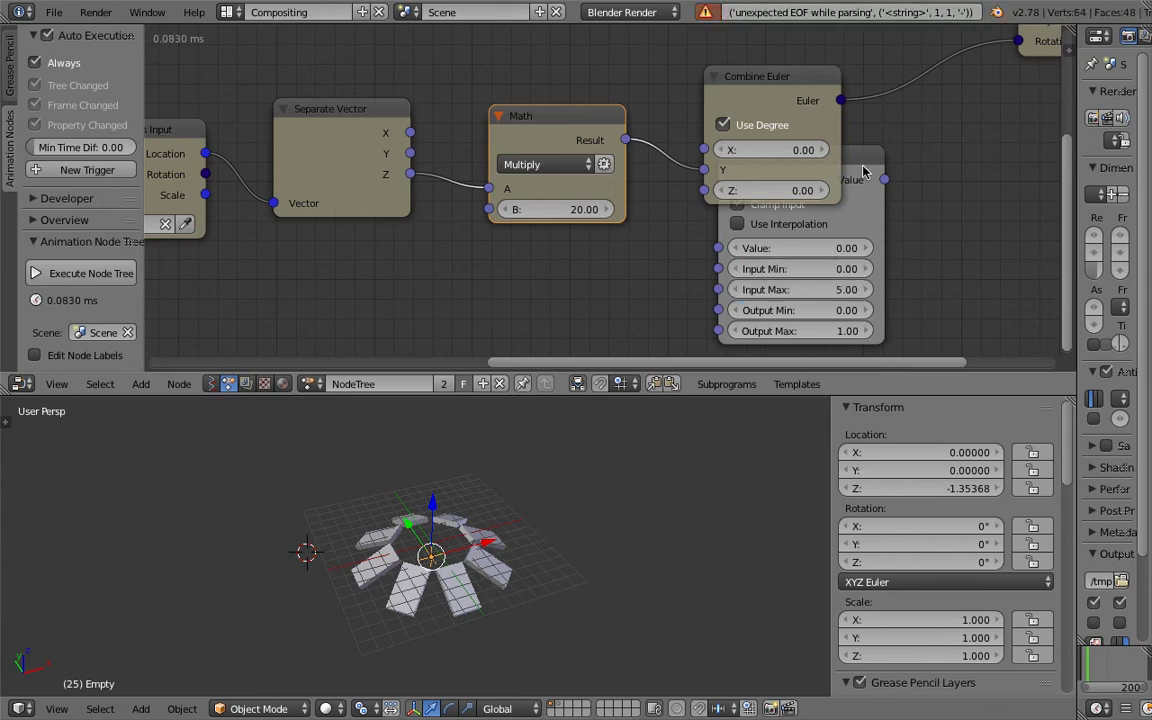
# Spread out the nodes, moving Combine Euler up, Object Transforms Input down, and Map Range below the Math node
pyautogui.moveTo(779, 83); pyautogui.dragTo(796, 357)
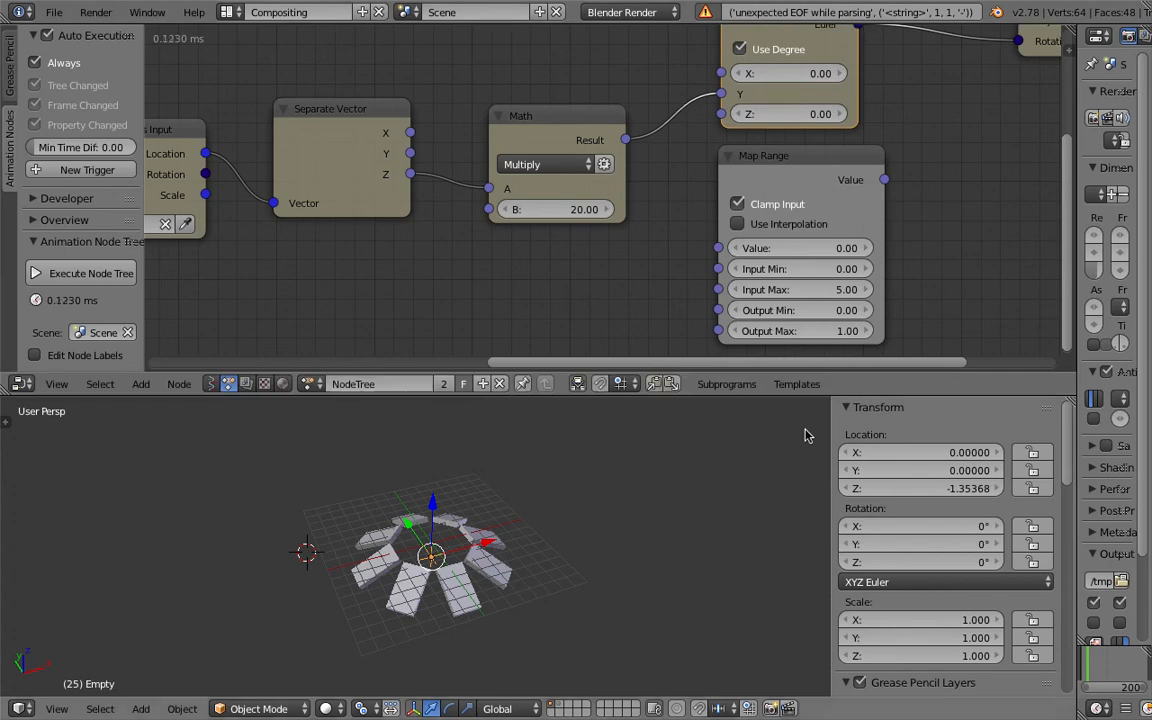
pyautogui.scroll(-2, 507, 241)
pyautogui.moveTo(507, 241); pyautogui.dragTo(535, 245, button='middle')
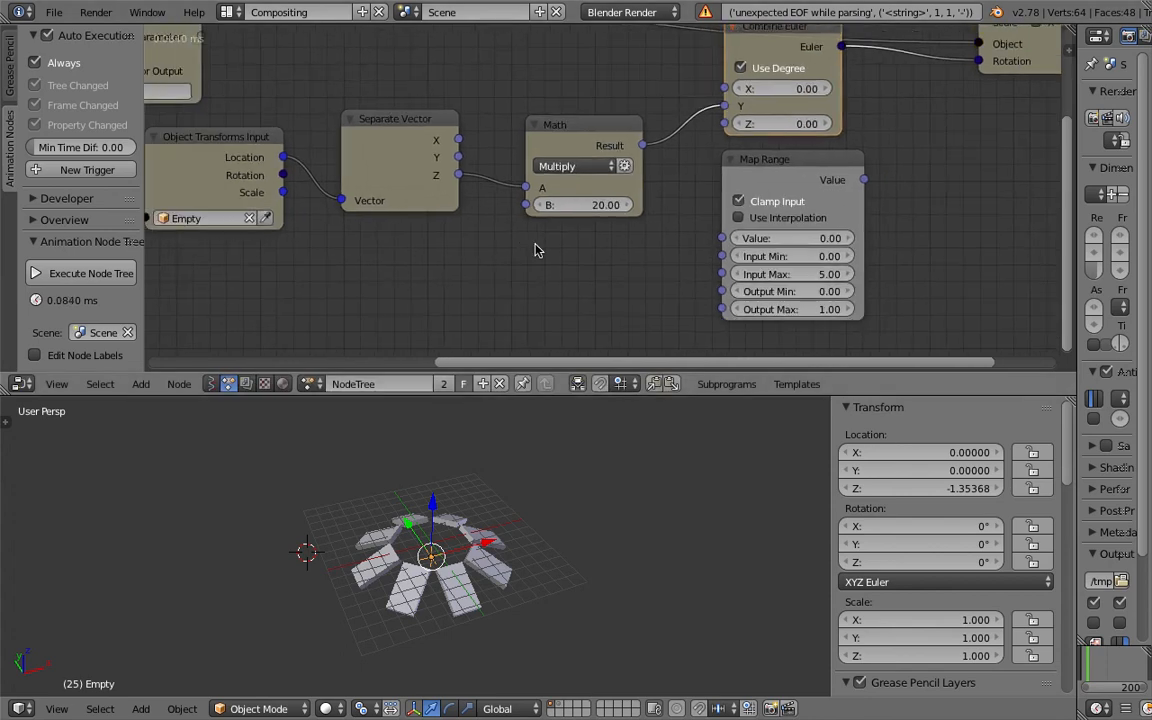
pyautogui.scroll(-1, 518, 241)
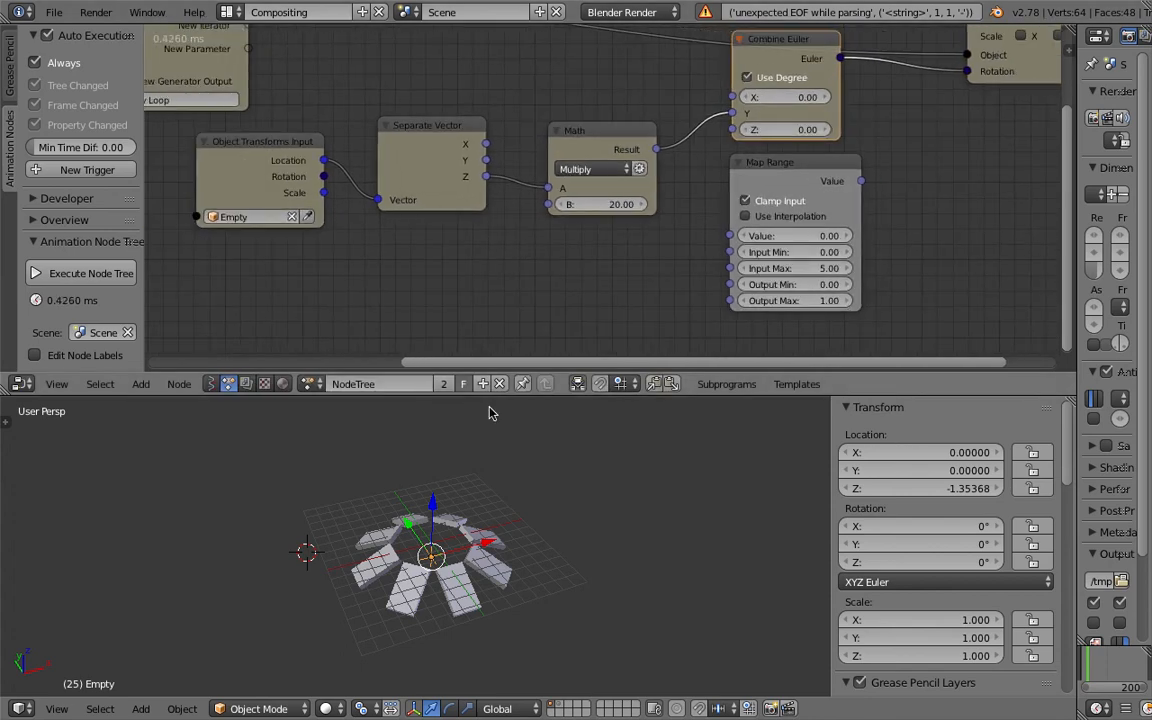
pyautogui.moveTo(605, 137); pyautogui.dragTo(640, 115)
pyautogui.moveTo(262, 143); pyautogui.dragTo(241, 193)
pyautogui.click(397, 133)
pyautogui.moveTo(397, 133); pyautogui.dragTo(363, 140)
pyautogui.moveTo(252, 192); pyautogui.dragTo(227, 196)
pyautogui.moveTo(794, 168); pyautogui.dragTo(615, 231)
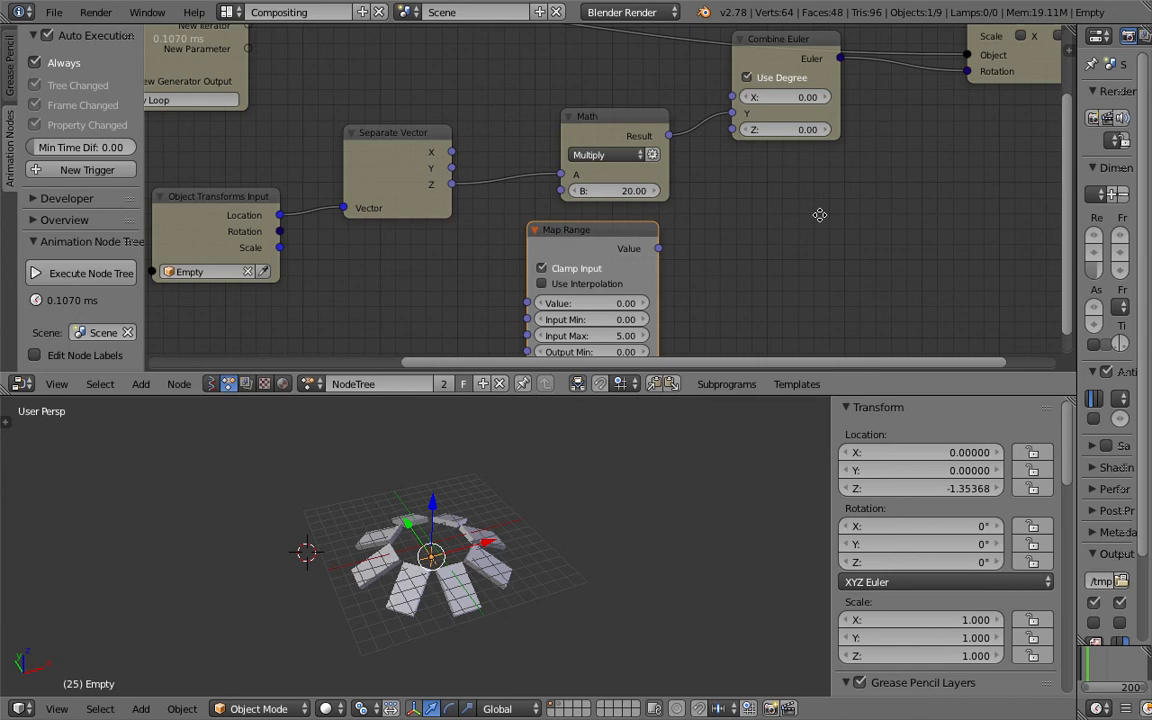
# Delete the Math node and move Map Range into its place between Separate Vector and Combine Euler
pyautogui.moveTo(819, 215); pyautogui.dragTo(878, 192, button='middle')
pyautogui.click(649, 112)
pyautogui.press('x')
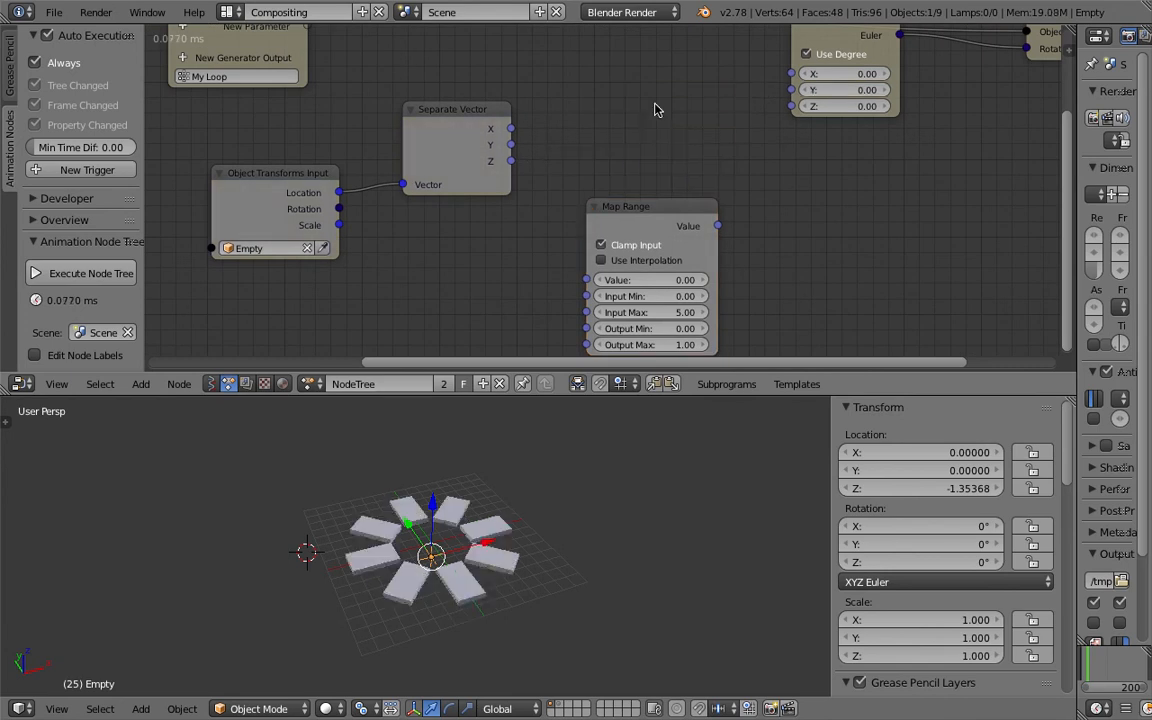
pyautogui.moveTo(645, 208); pyautogui.dragTo(641, 138)
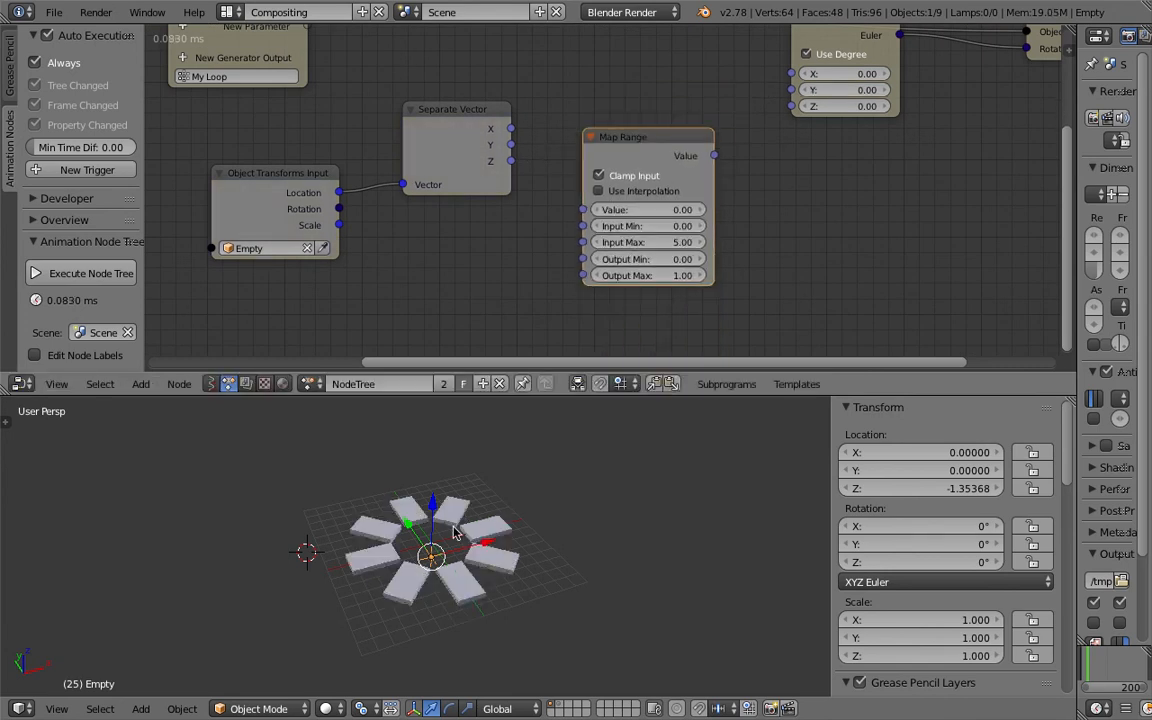
# Connect Separate Vector's Z output to the Map Range node's Value input
pyautogui.moveTo(462, 530); pyautogui.dragTo(428, 558, button='middle')
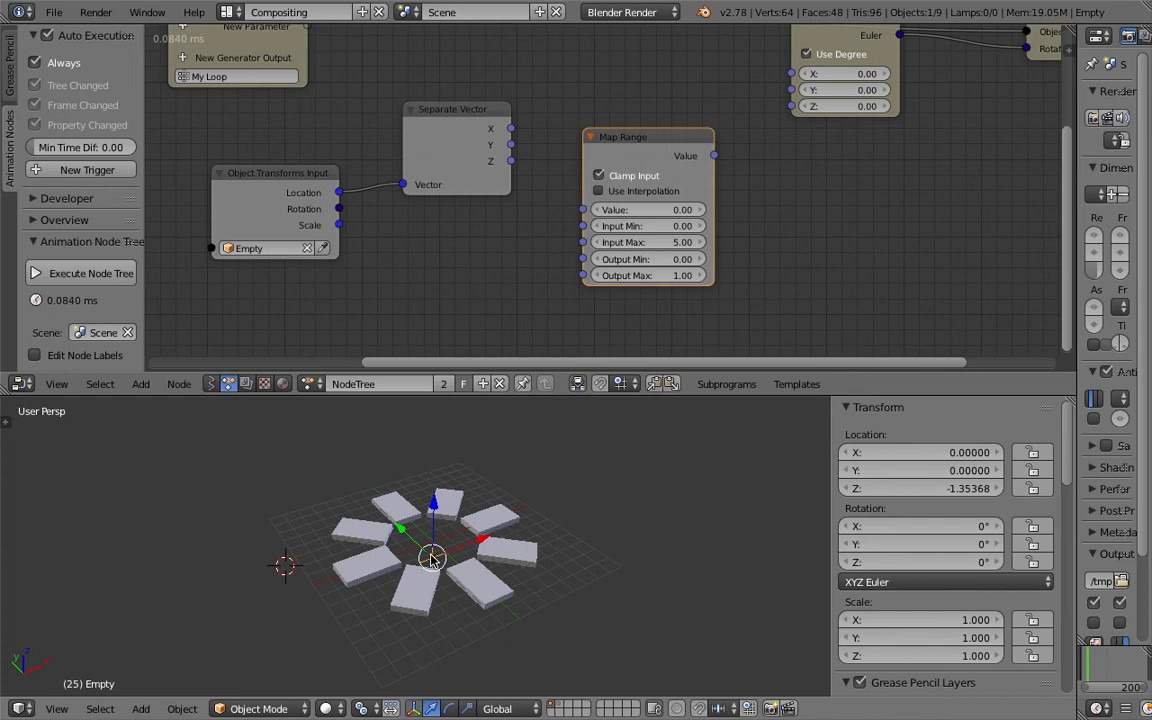
pyautogui.scroll(3, 432, 558)
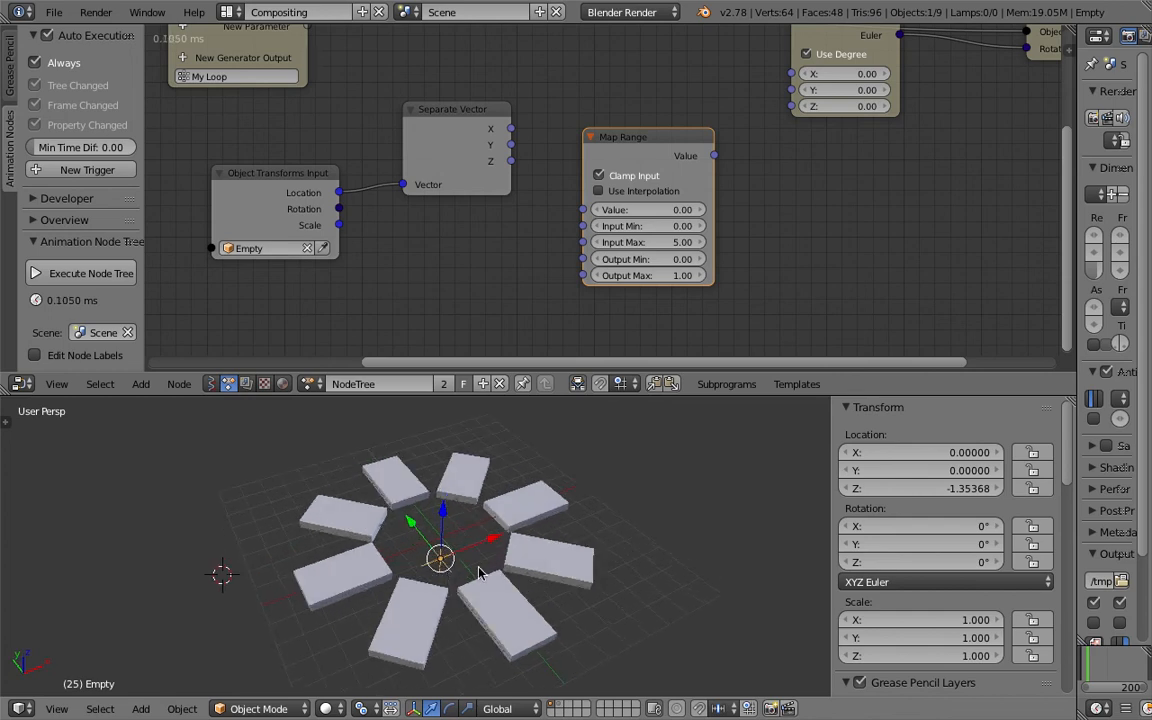
pyautogui.moveTo(463, 570); pyautogui.dragTo(472, 558, button='middle')
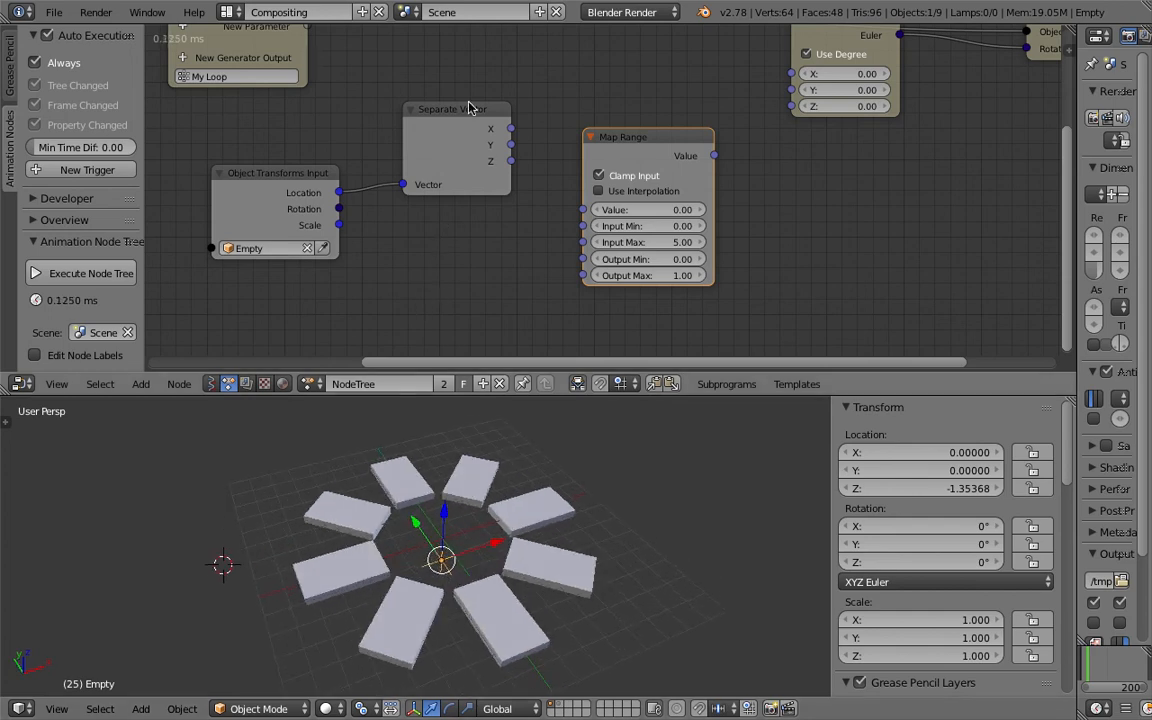
pyautogui.moveTo(469, 108); pyautogui.dragTo(459, 124)
pyautogui.moveTo(502, 176); pyautogui.dragTo(583, 209)
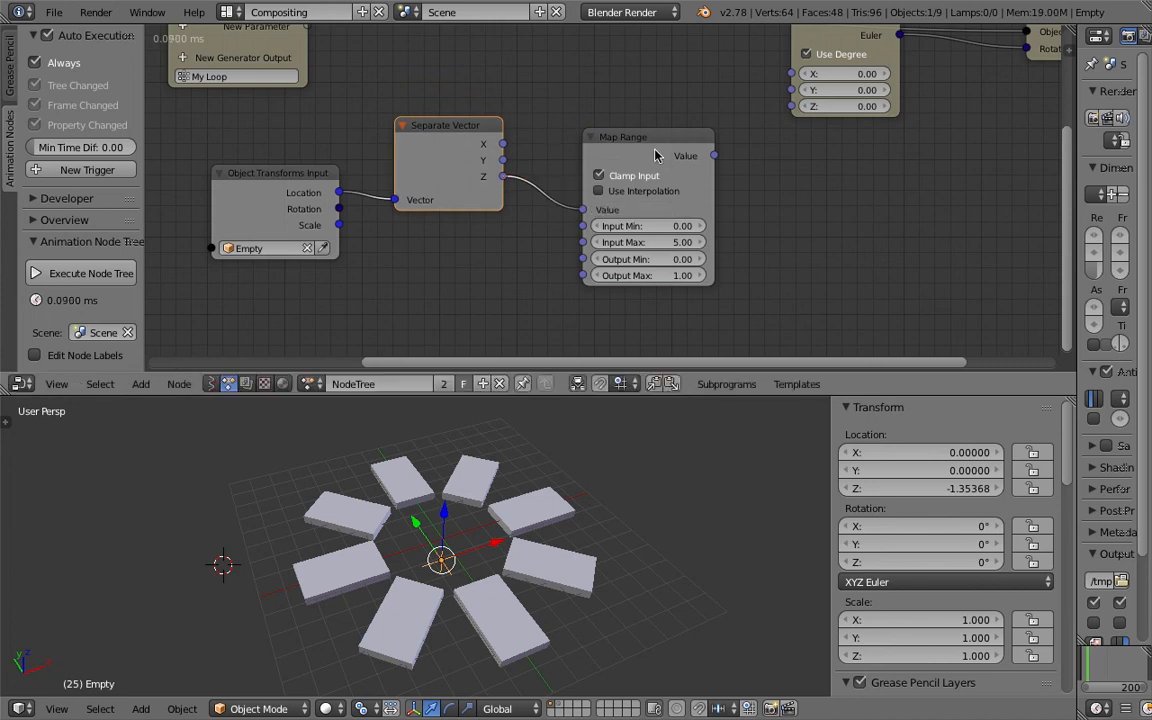
# Move the empty along global Z to examine its travel range, ending at about Z -0.56
pyautogui.scroll(1, 655, 155)
pyautogui.moveTo(430, 515); pyautogui.dragTo(450, 530, button='middle')
pyautogui.press('g')
pyautogui.press('z')
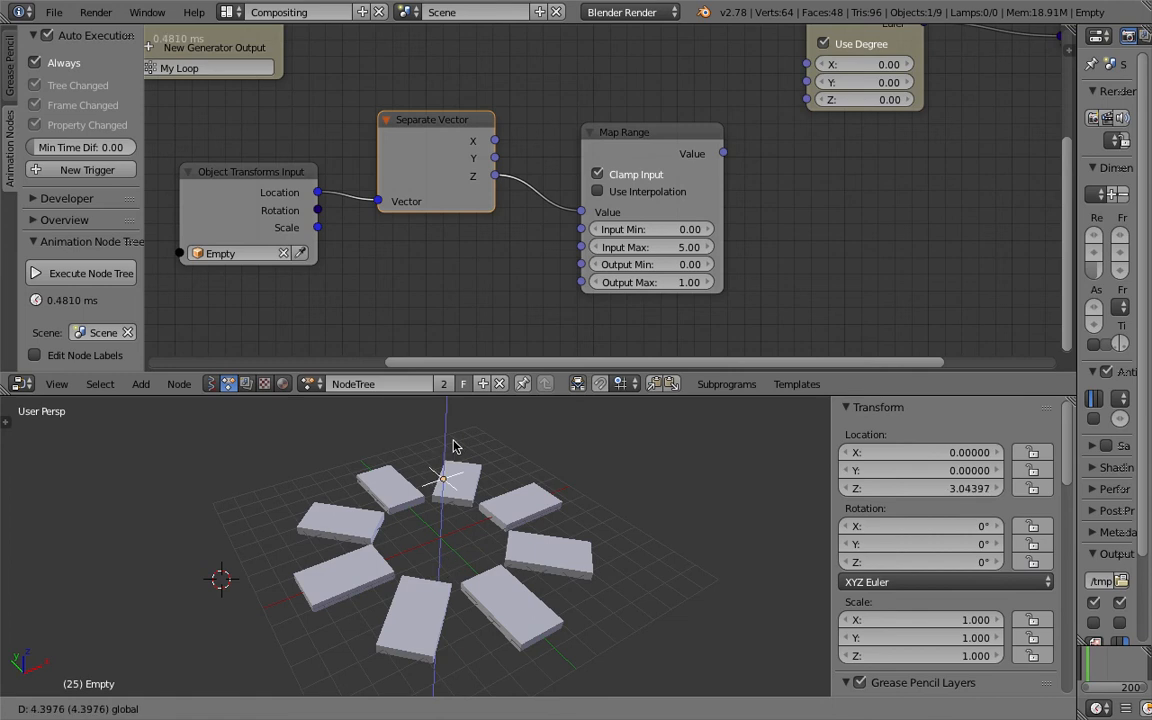
pyautogui.click(458, 534)
# Set the Map Range node's Input Min to -5
pyautogui.click(665, 233)
pyautogui.write('-5')
pyautogui.press('Return')
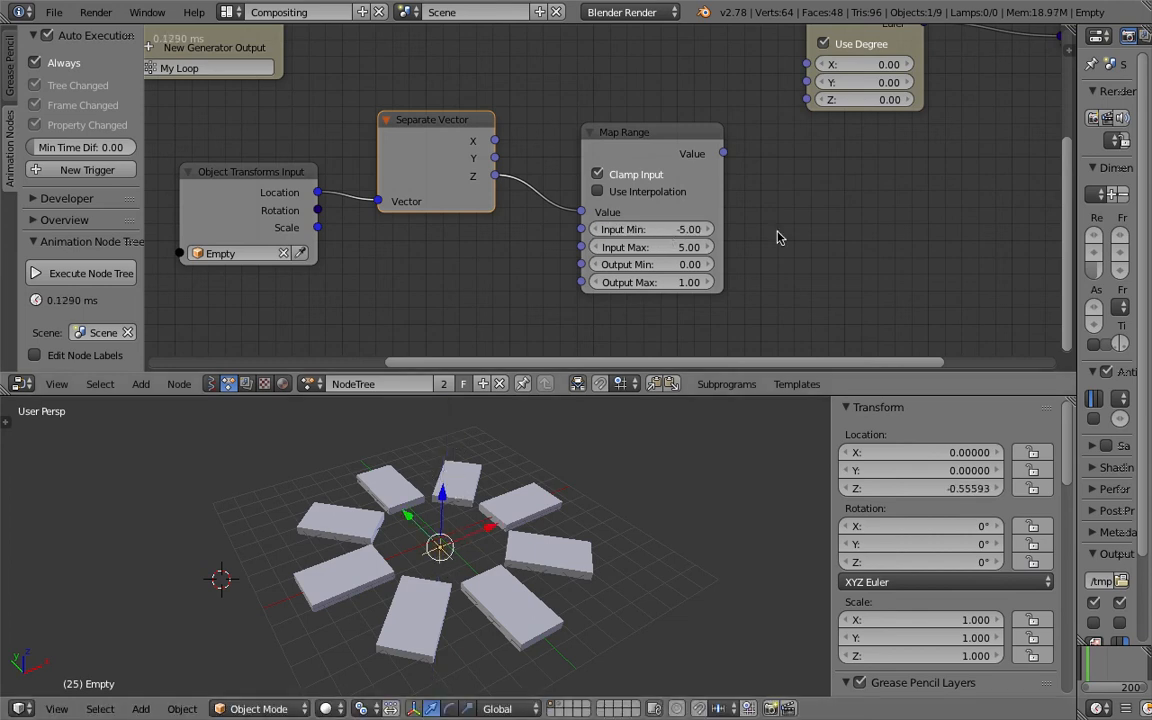
# Raise the empty along global Z, then select the cube on the positive X axis and reset its Y rotation
pyautogui.scroll(-2, 400, 455)
pyautogui.press('g')
pyautogui.press('z')
pyautogui.click(444, 466)
pyautogui.rightClick(497, 513)
pyautogui.moveTo(514, 510); pyautogui.dragTo(493, 484, button='middle')
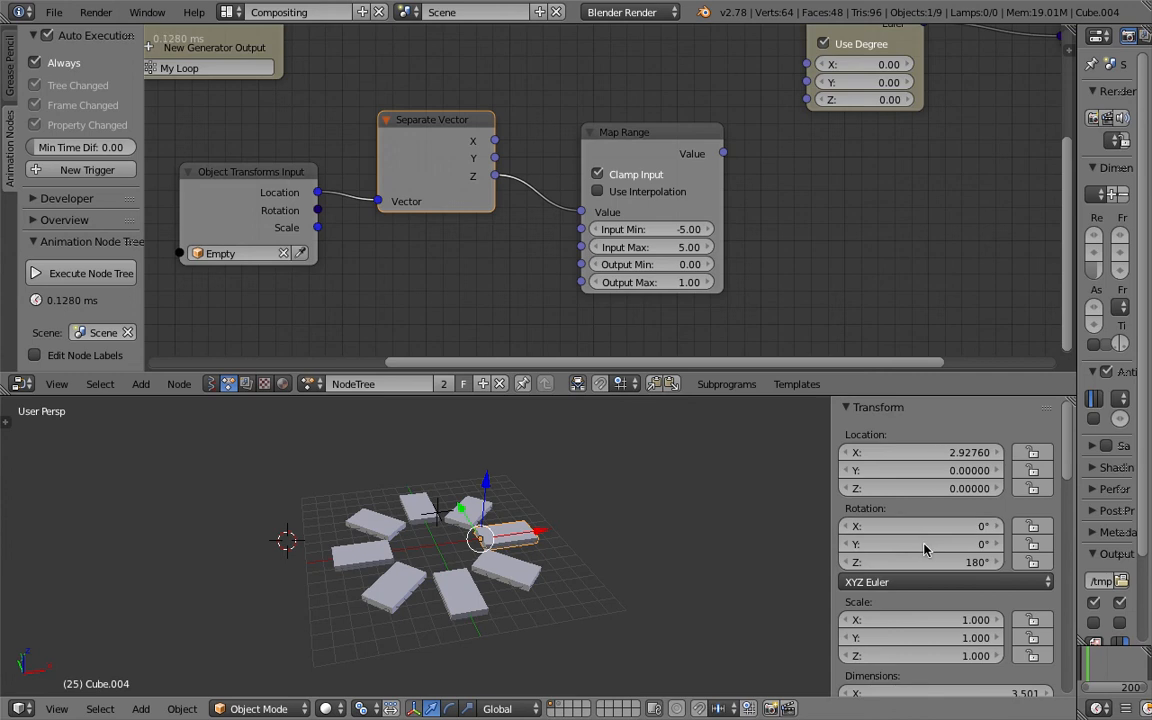
pyautogui.press('BackSpace')
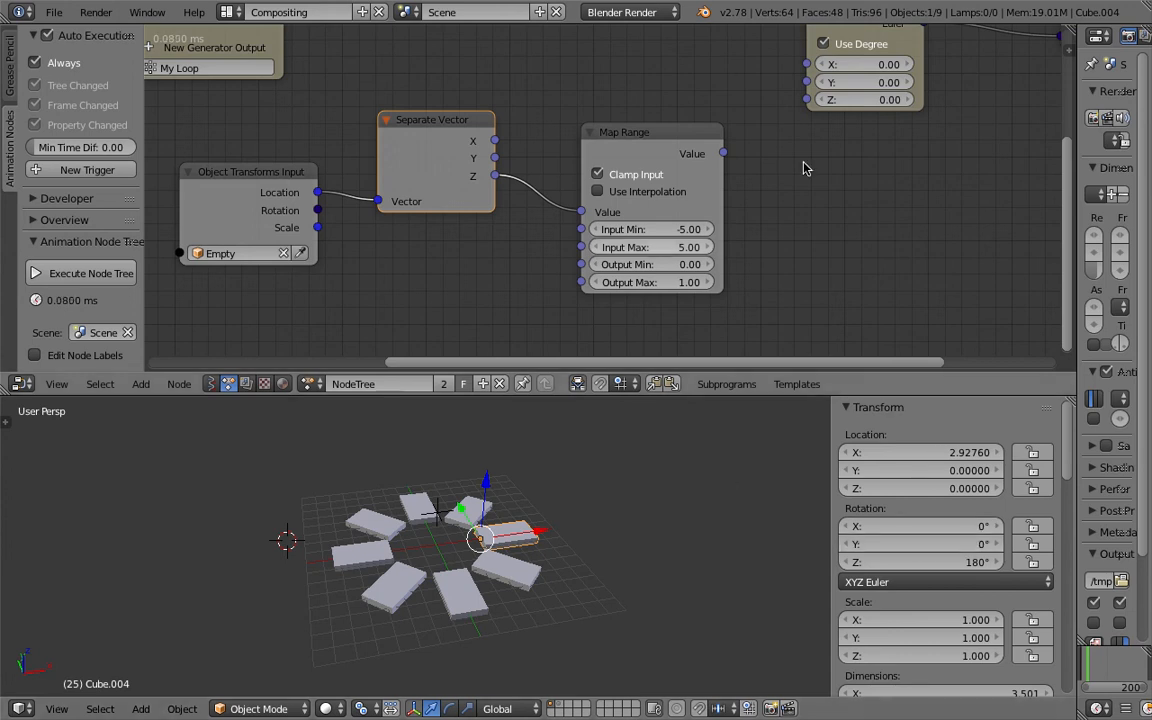
# Set the Map Range node's Output Min to -90 and Output Max to 90, and save the file
pyautogui.scroll(-1, 787, 223)
pyautogui.scroll(-1, 788, 213)
pyautogui.moveTo(830, 115); pyautogui.dragTo(865, 115)
pyautogui.click(646, 272)
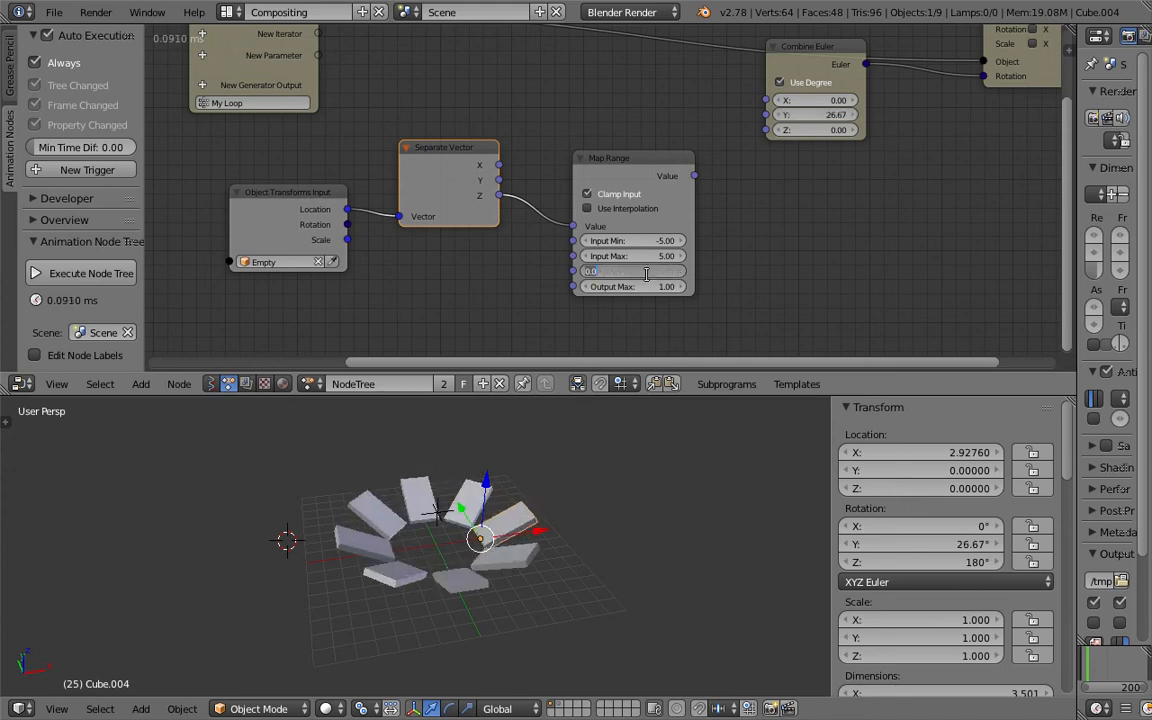
pyautogui.write('-90')
pyautogui.press('Tab')
pyautogui.write('90')
pyautogui.press('Return')
pyautogui.hotkey('ctrl', 's')
pyautogui.press('Return')
# Connect Map Range's Value output to Combine Euler's Y input and test it by raising and lowering the empty along Z, ending near Z -0.10
pyautogui.moveTo(694, 175); pyautogui.dragTo(767, 115)
pyautogui.rightClick(427, 525)
pyautogui.moveTo(457, 494); pyautogui.dragTo(484, 496, button='middle')
pyautogui.rightClick(441, 508)
pyautogui.moveTo(441, 455); pyautogui.dragTo(392, 414)
pyautogui.click(610, 162)
pyautogui.moveTo(607, 132); pyautogui.dragTo(547, 126, button='middle')
pyautogui.scroll(1, 552, 175)
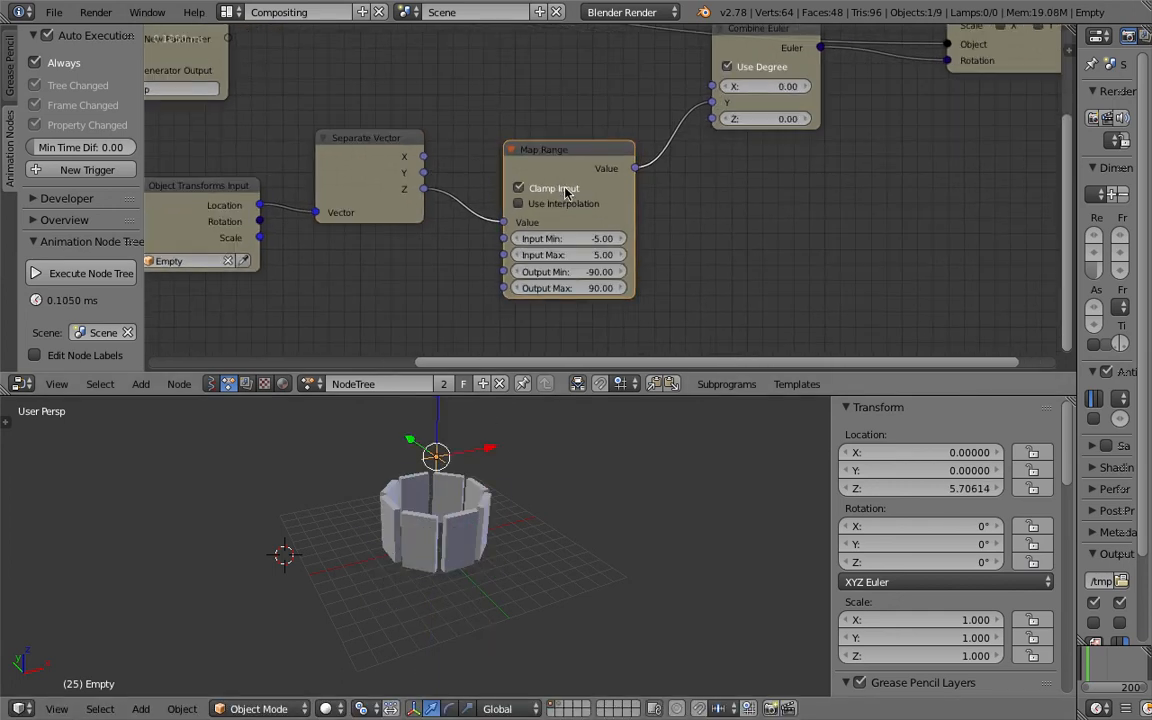
pyautogui.moveTo(440, 425); pyautogui.dragTo(650, 296)
# Sketch a clamped ramp curve with Grease Pencil beside the Map Range node, labelling its lower and upper plateaus -90 and 90
pyautogui.moveTo(655, 274); pyautogui.dragTo(578, 266, button='middle')
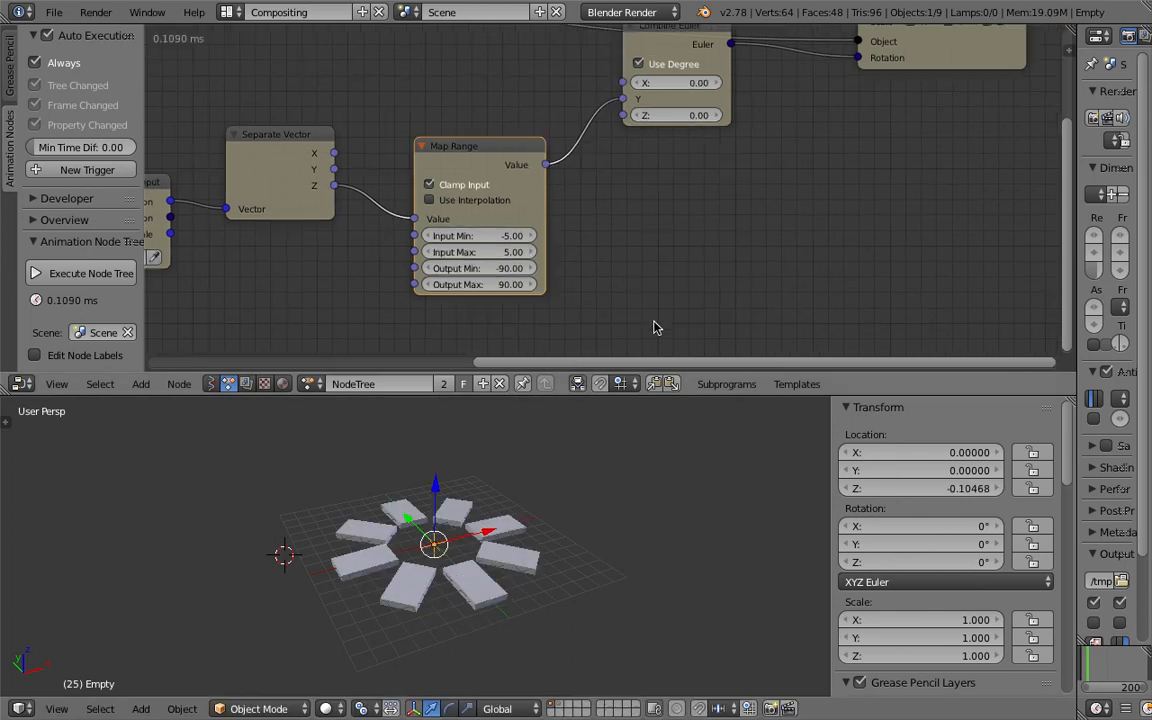
pyautogui.press('d')
pyautogui.moveTo(654, 297)
pyautogui.mouseDown()
pyautogui.moveTo(731, 192)
pyautogui.moveTo(850, 199)
pyautogui.mouseUp()
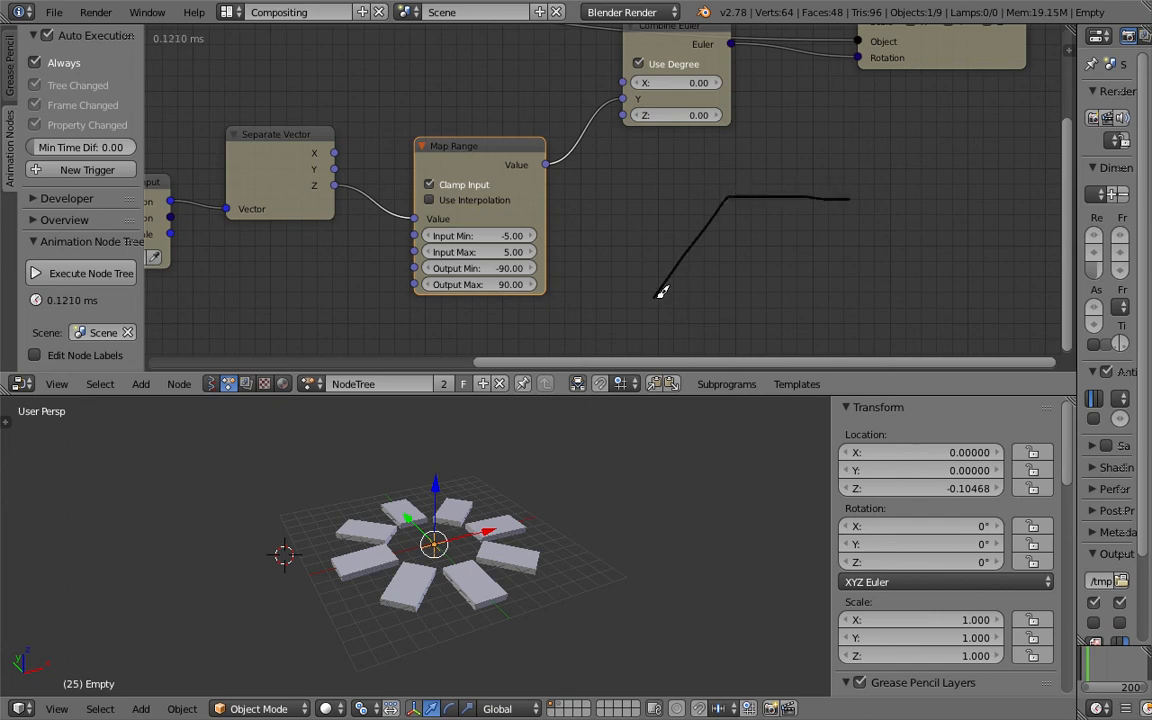
pyautogui.moveTo(605, 297); pyautogui.dragTo(584, 297)
pyautogui.moveTo(670, 310); pyautogui.dragTo(668, 318)
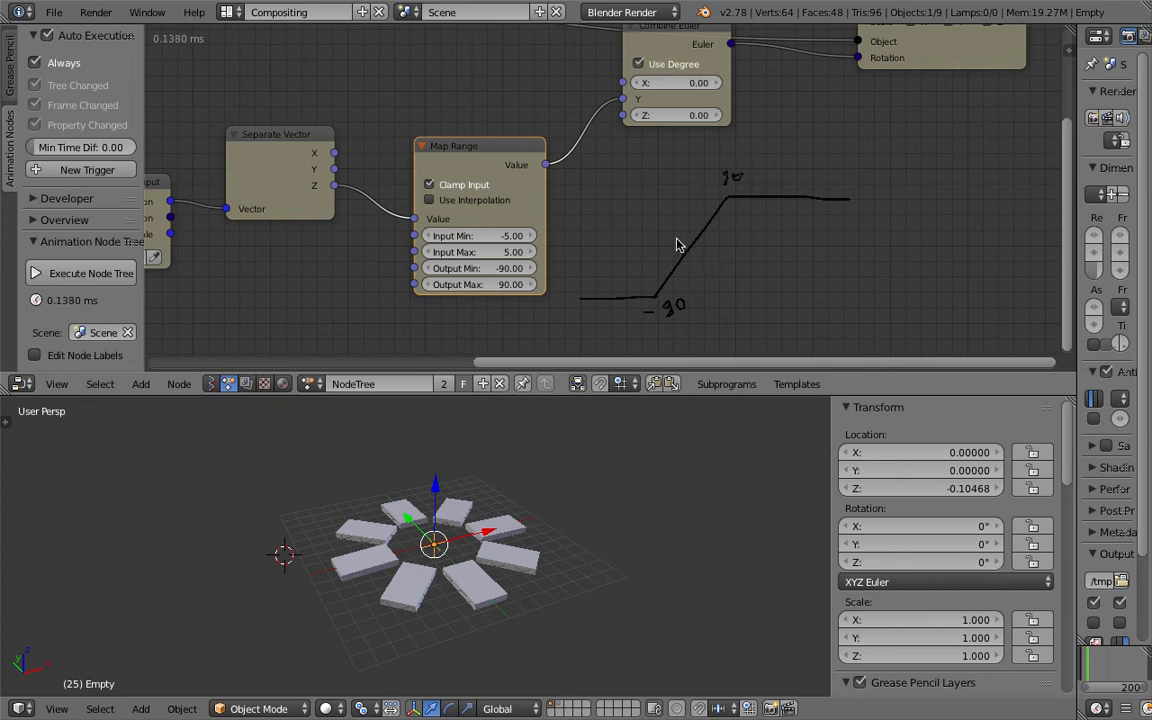
# Draw horizontal and vertical axes through the sketched curve and label the input limits -5 and 5
pyautogui.moveTo(580, 241); pyautogui.dragTo(815, 238)
pyautogui.moveTo(693, 160); pyautogui.dragTo(693, 290)
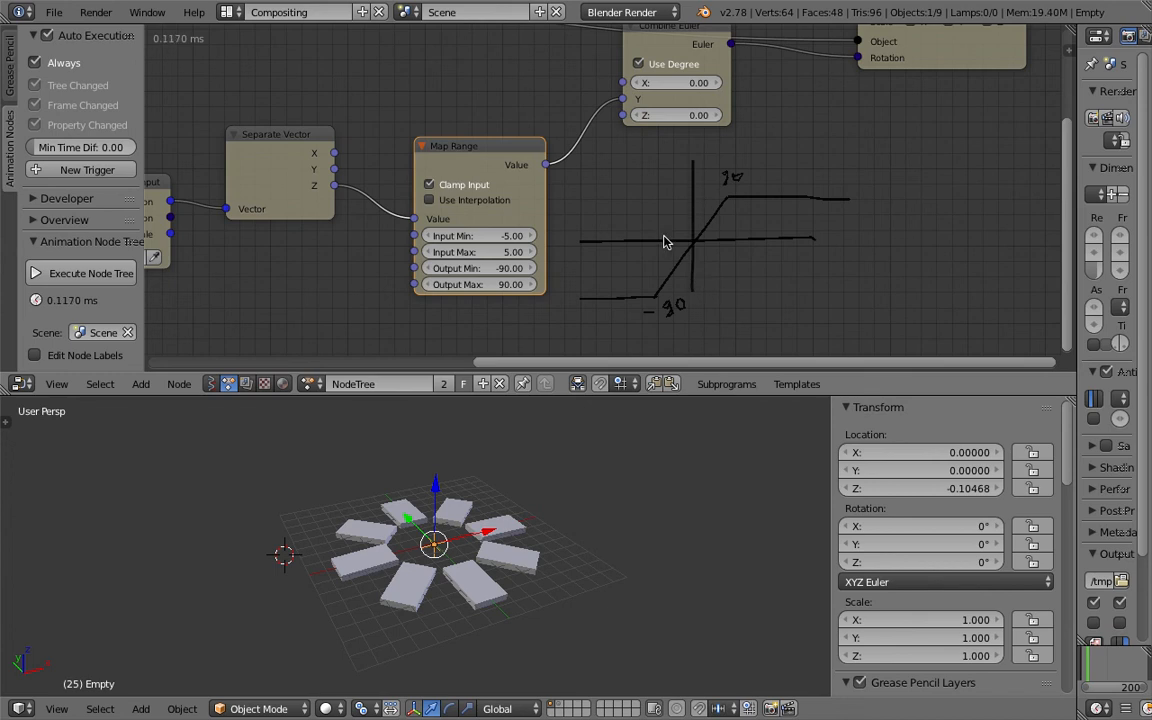
pyautogui.scroll(2, 675, 225)
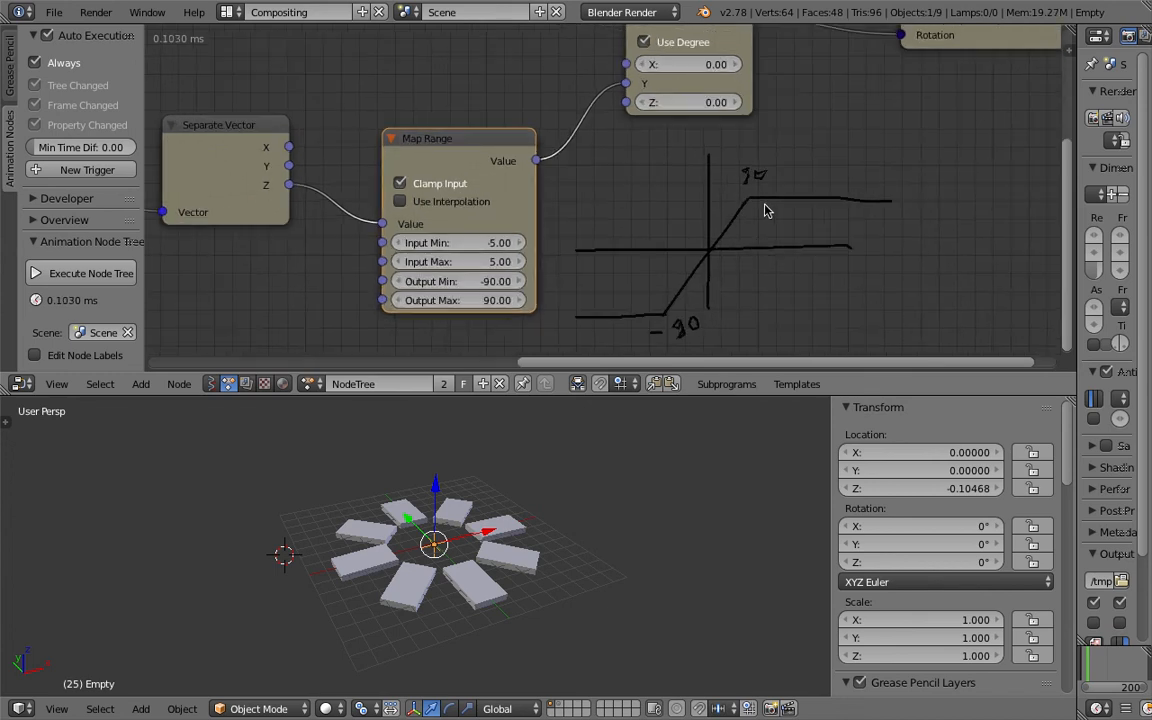
pyautogui.scroll(1, 753, 262)
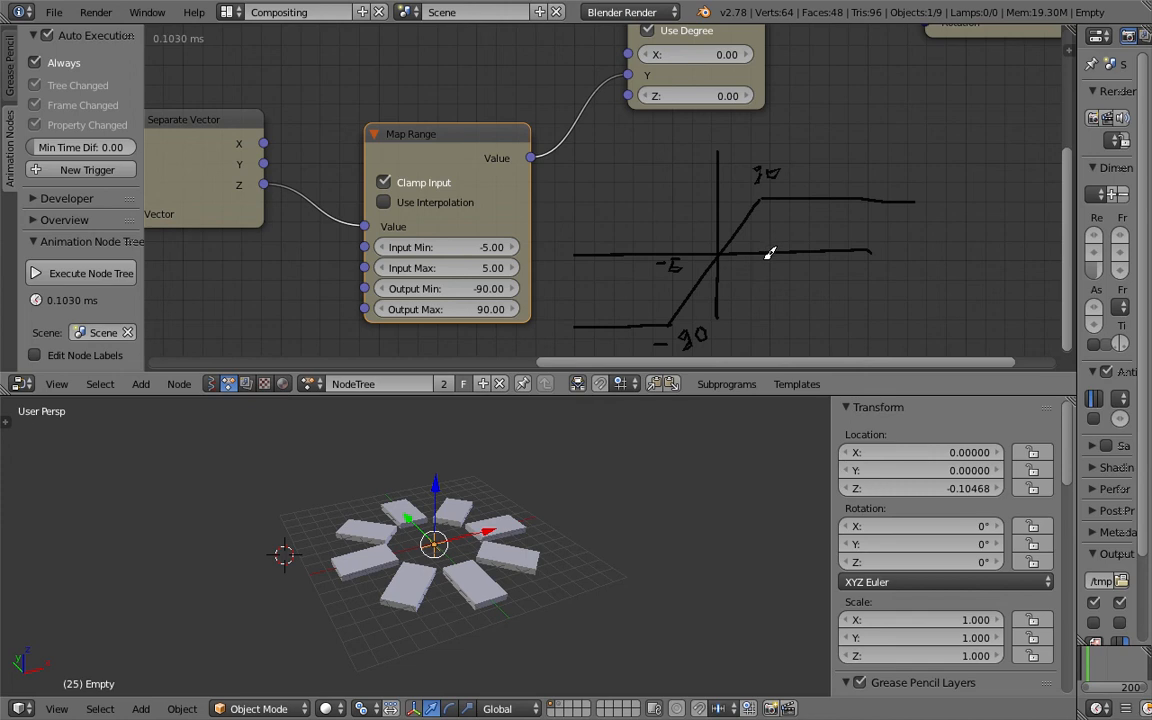
pyautogui.moveTo(779, 251); pyautogui.dragTo(787, 218)
pyautogui.scroll(-1, 591, 230)
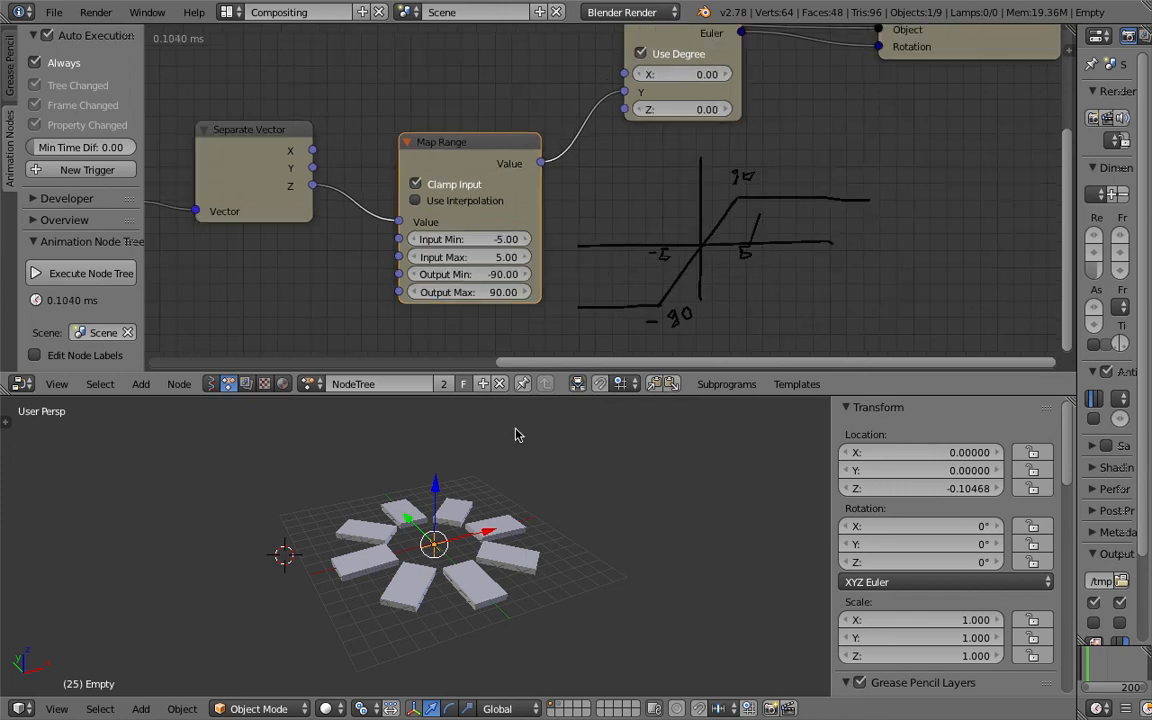
# Move the empty freely above the ring to examine how the cubes rotate, ending at about Z 4.40
pyautogui.click(431, 464)
pyautogui.rightClick(436, 540)
pyautogui.rightClick(436, 540)
pyautogui.press('g')
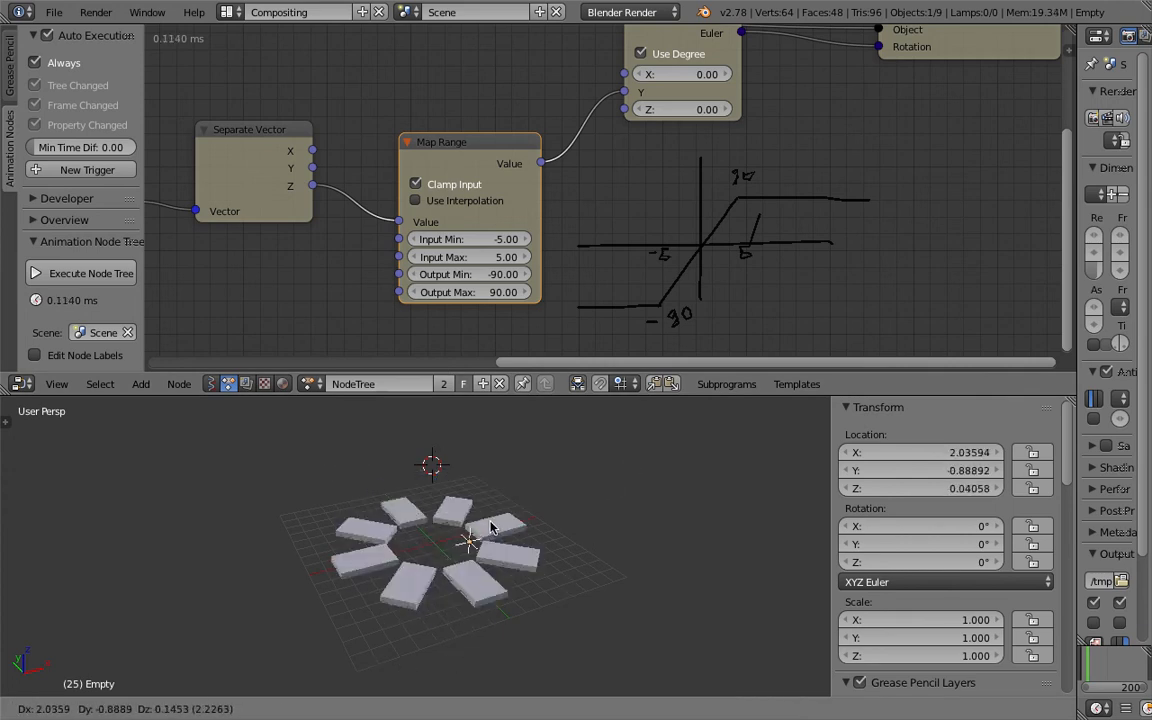
pyautogui.click(468, 432)
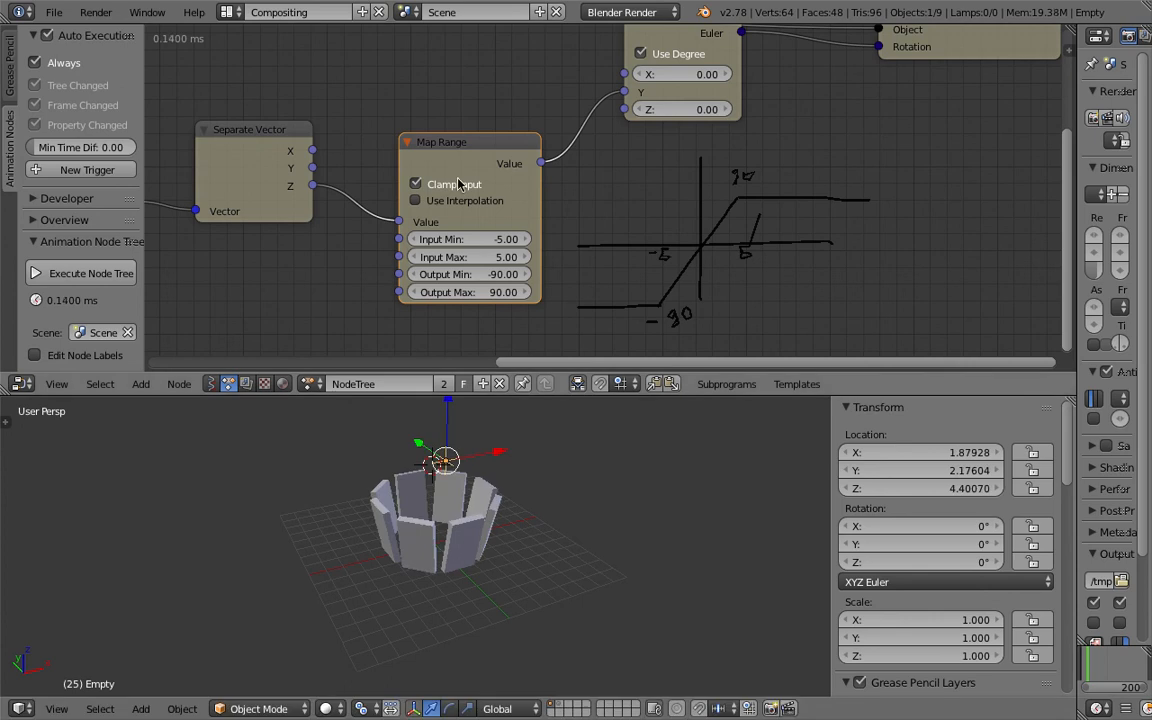
# Rearrange the Map Range, Combine Euler, Object Transforms Output and Loop Input nodes into a tidier layout
pyautogui.scroll(-2, 470, 178)
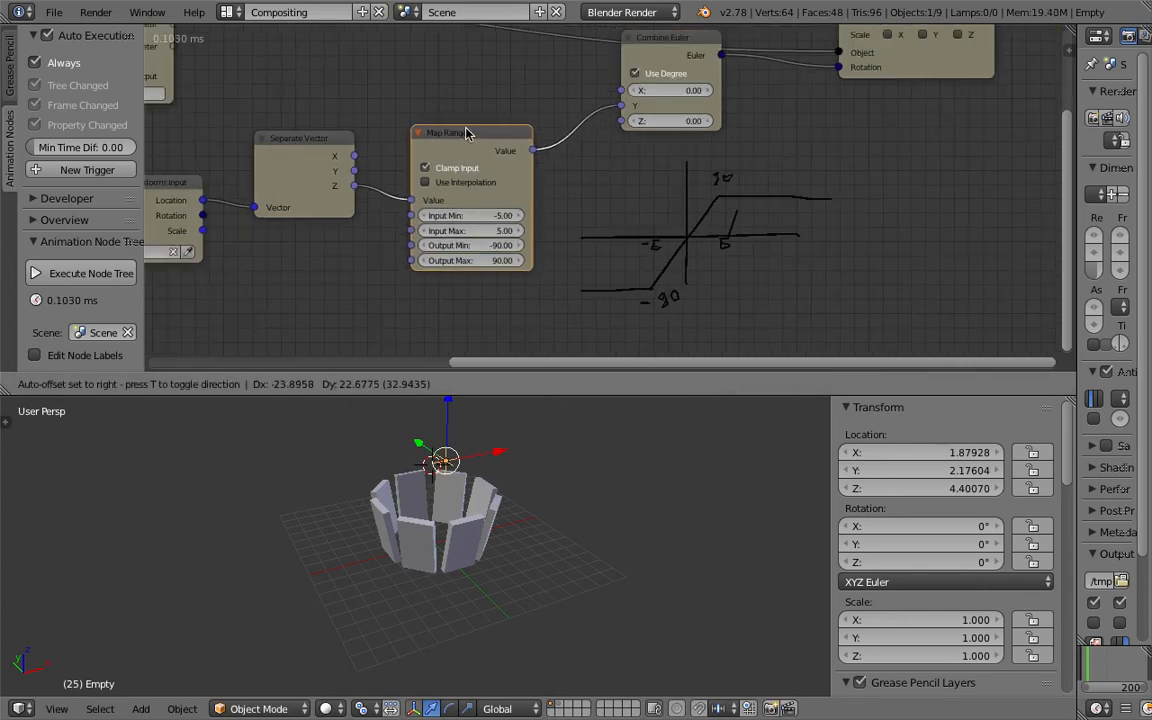
pyautogui.scroll(-2, 468, 138)
pyautogui.moveTo(465, 134); pyautogui.dragTo(558, 205, button='middle')
pyautogui.moveTo(723, 126); pyautogui.dragTo(705, 168)
pyautogui.moveTo(918, 67); pyautogui.dragTo(825, 60)
pyautogui.moveTo(358, 101); pyautogui.dragTo(480, 125, button='middle')
pyautogui.click(403, 82)
pyautogui.moveTo(428, 97); pyautogui.dragTo(459, 113)
pyautogui.scroll(-2, 551, 461)
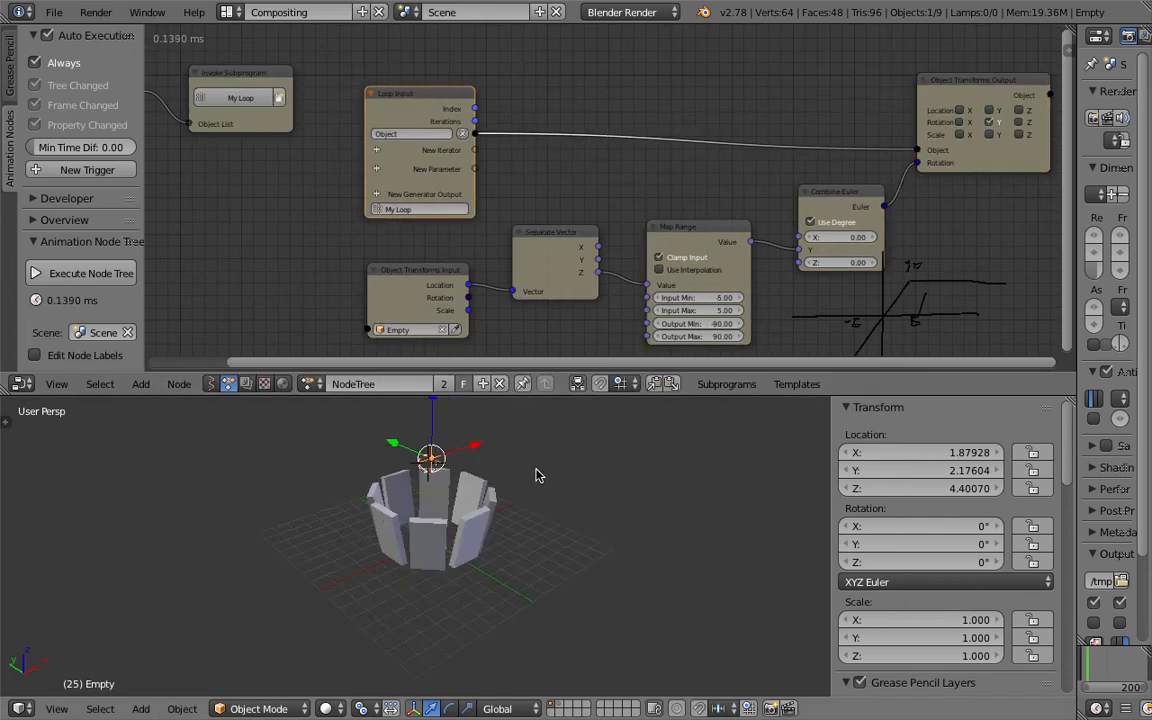
pyautogui.scroll(-2, 594, 226)
pyautogui.moveTo(444, 166); pyautogui.dragTo(555, 174, button='middle')
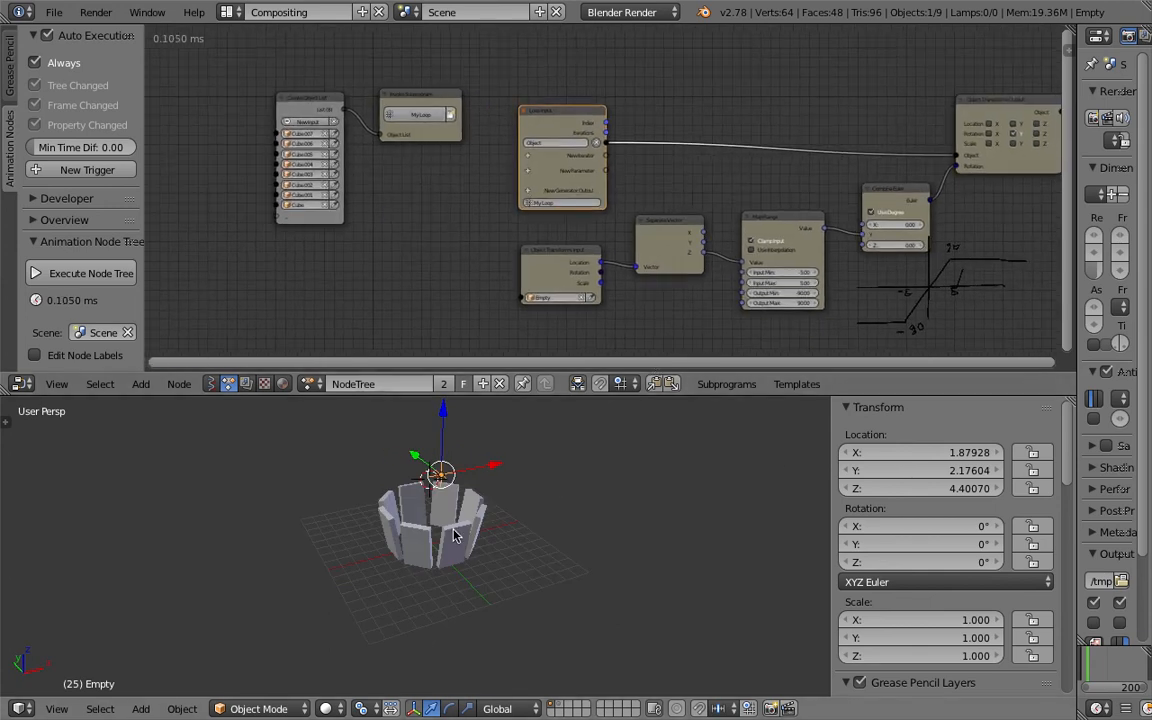
# Save the file and shift the empty above the ring to check the cubes' response
pyautogui.hotkey('ctrl', 's')
pyautogui.press('g')
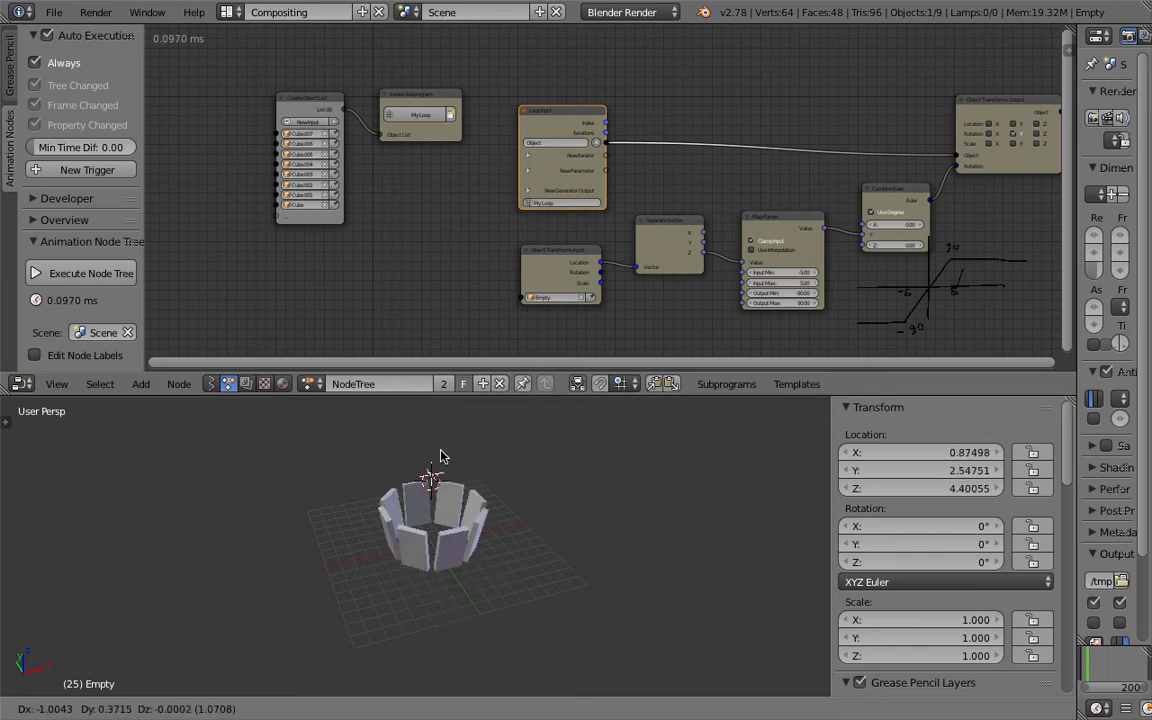
pyautogui.click(440, 463)
pyautogui.scroll(3, 440, 463)
pyautogui.click(629, 445)
pyautogui.scroll(-2, 631, 453)
pyautogui.click(590, 459)
pyautogui.click(628, 466)
pyautogui.click(614, 455)
# Move the empty down and up through the ring to examine the cube rotation, ending at about Z 0.15
pyautogui.press('g')
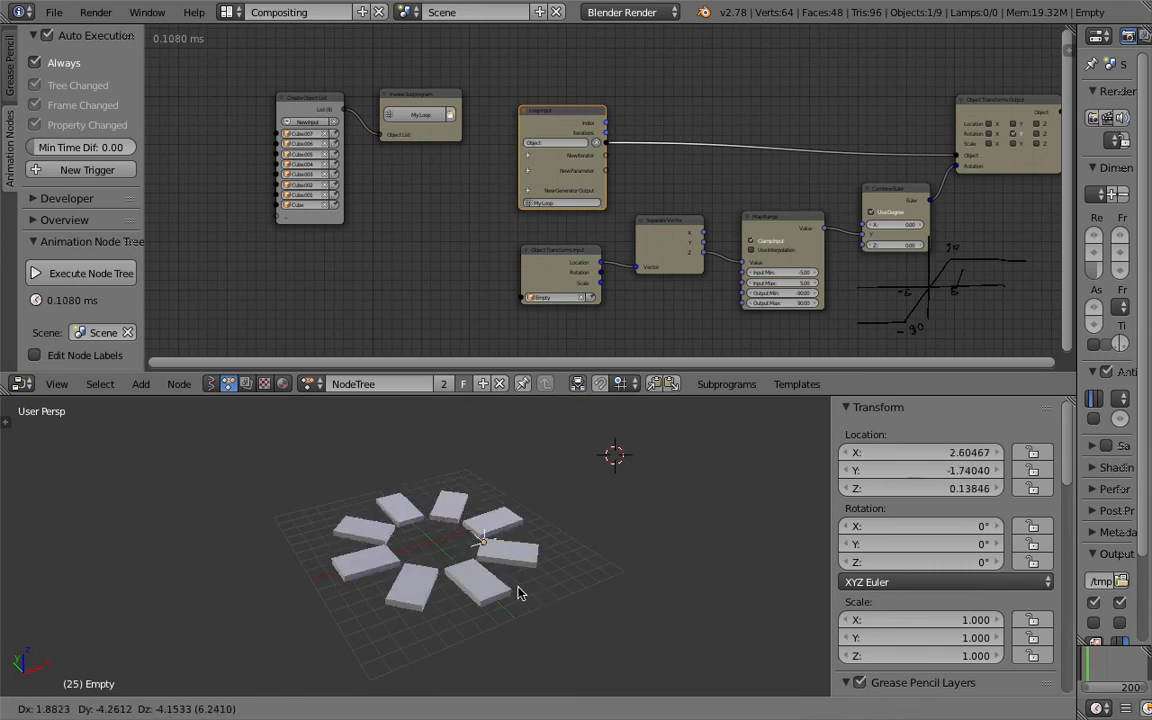
pyautogui.click(476, 556)
pyautogui.scroll(1, 487, 492)
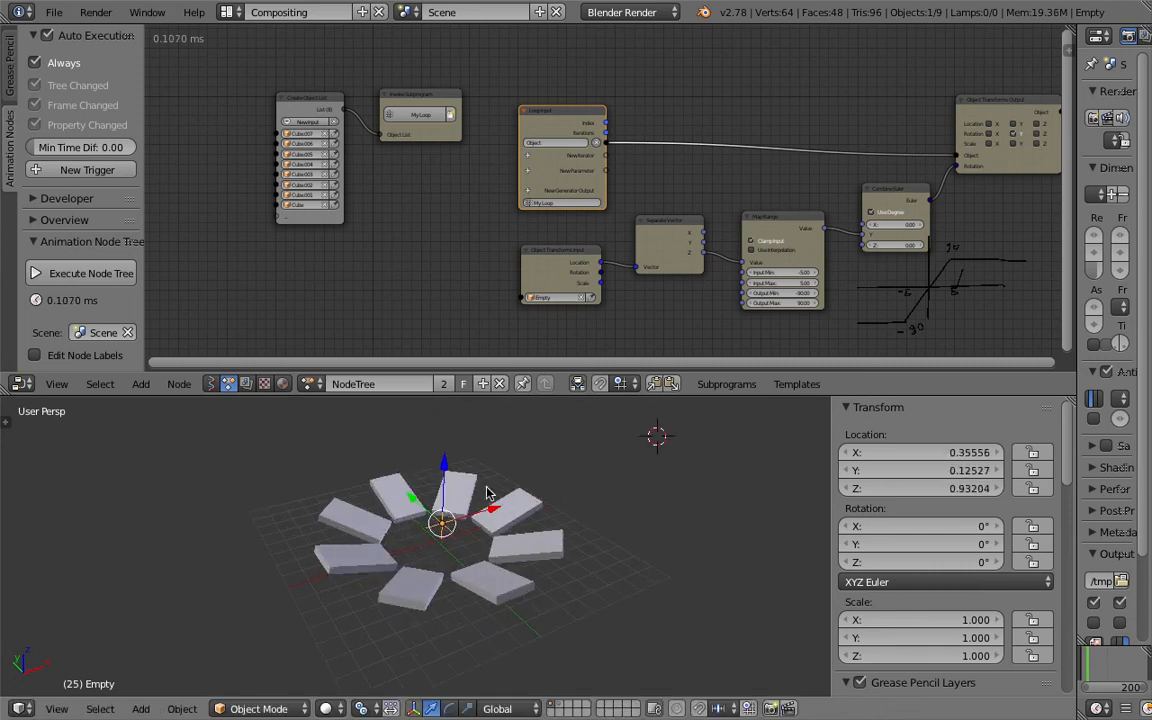
pyautogui.press('g')
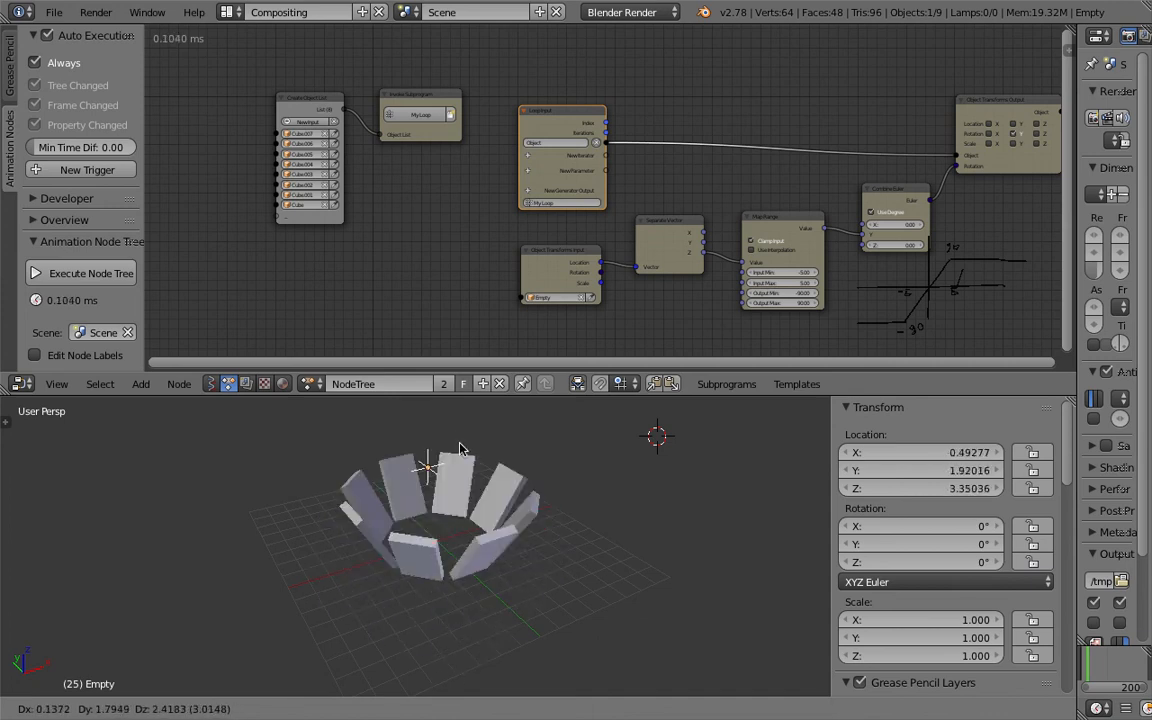
pyautogui.click(480, 540)
pyautogui.scroll(2, 482, 550)
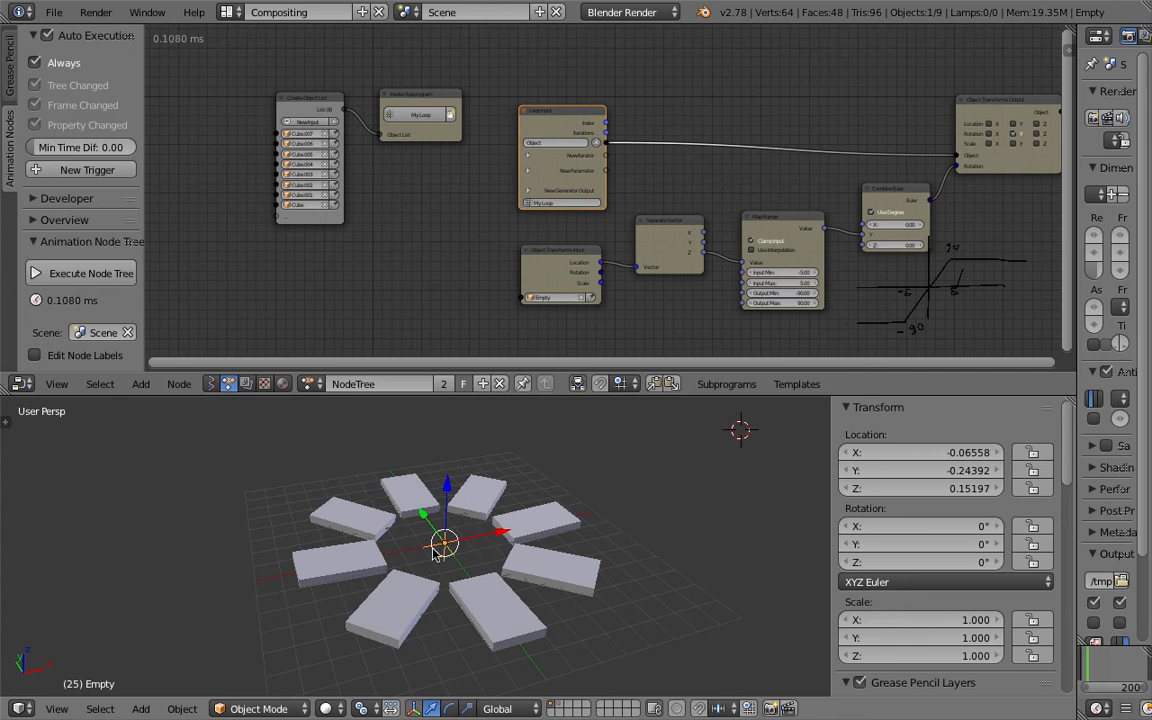
# Shift the Object Transforms Output, Combine Euler, Map Range, Separate Vector and Object Transforms Input nodes away from Loop Input, and enlarge the node editor
pyautogui.moveTo(430, 213); pyautogui.dragTo(295, 225, button='middle')
pyautogui.moveTo(850, 95); pyautogui.dragTo(927, 76)
pyautogui.moveTo(752, 190); pyautogui.dragTo(830, 175)
pyautogui.moveTo(650, 214); pyautogui.dragTo(735, 222)
pyautogui.moveTo(520, 211); pyautogui.dragTo(589, 220)
pyautogui.moveTo(443, 247); pyautogui.dragTo(510, 250)
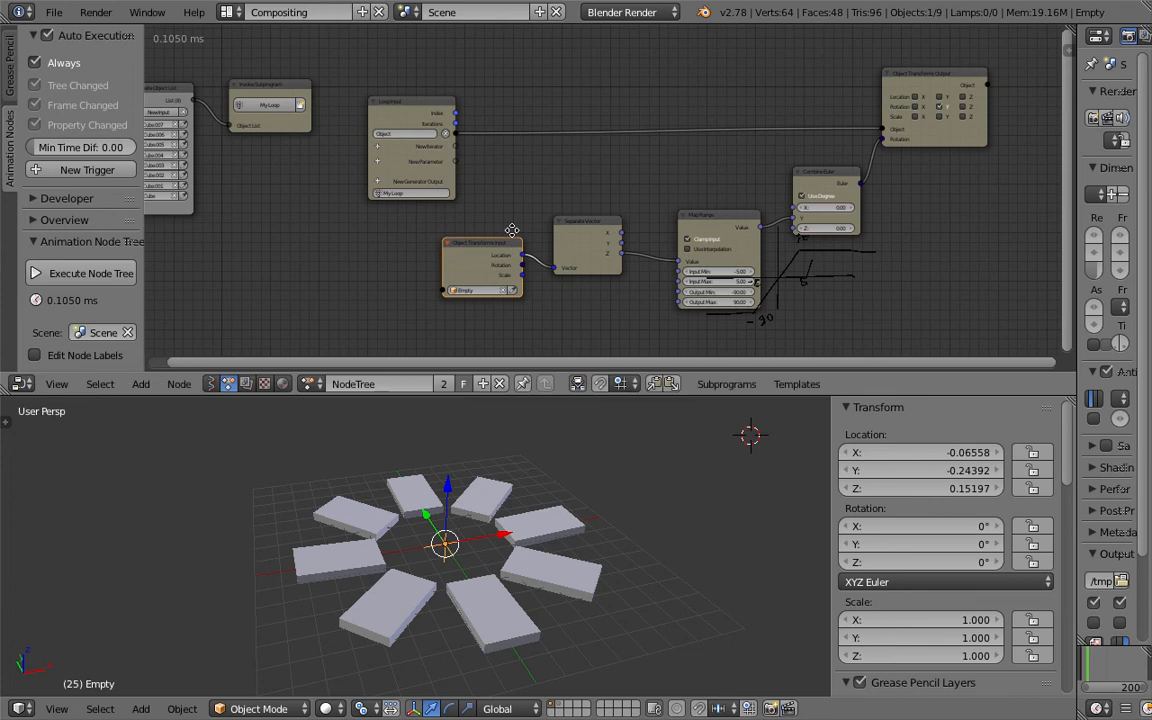
pyautogui.scroll(1, 543, 303)
pyautogui.moveTo(594, 397); pyautogui.dragTo(592, 471)
# Add a Delay Time node beside the Combine Euler node and save the file
pyautogui.moveTo(540, 301); pyautogui.dragTo(414, 287, button='middle')
pyautogui.moveTo(874, 259); pyautogui.dragTo(824, 254, button='middle')
pyautogui.hotkey('shift', 'a')
pyautogui.click(839, 250)
pyautogui.write('time')
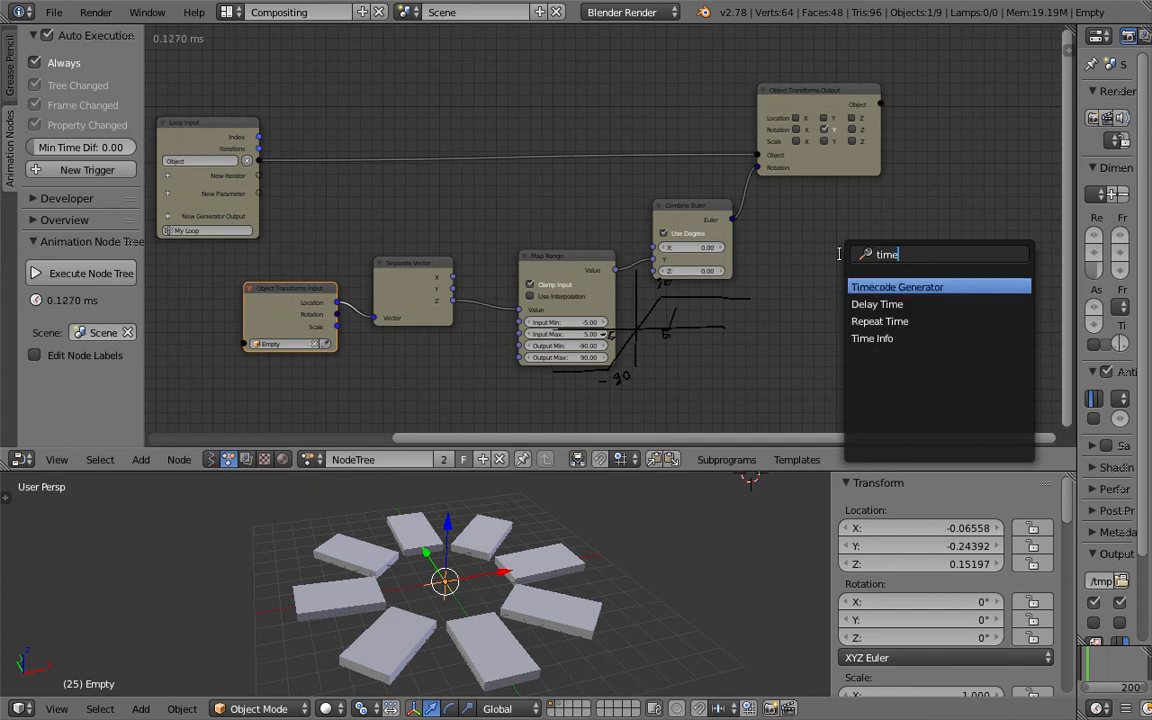
pyautogui.press('BackSpace')
pyautogui.press('BackSpace')
pyautogui.press('BackSpace')
pyautogui.press('BackSpace')
pyautogui.write('delay')
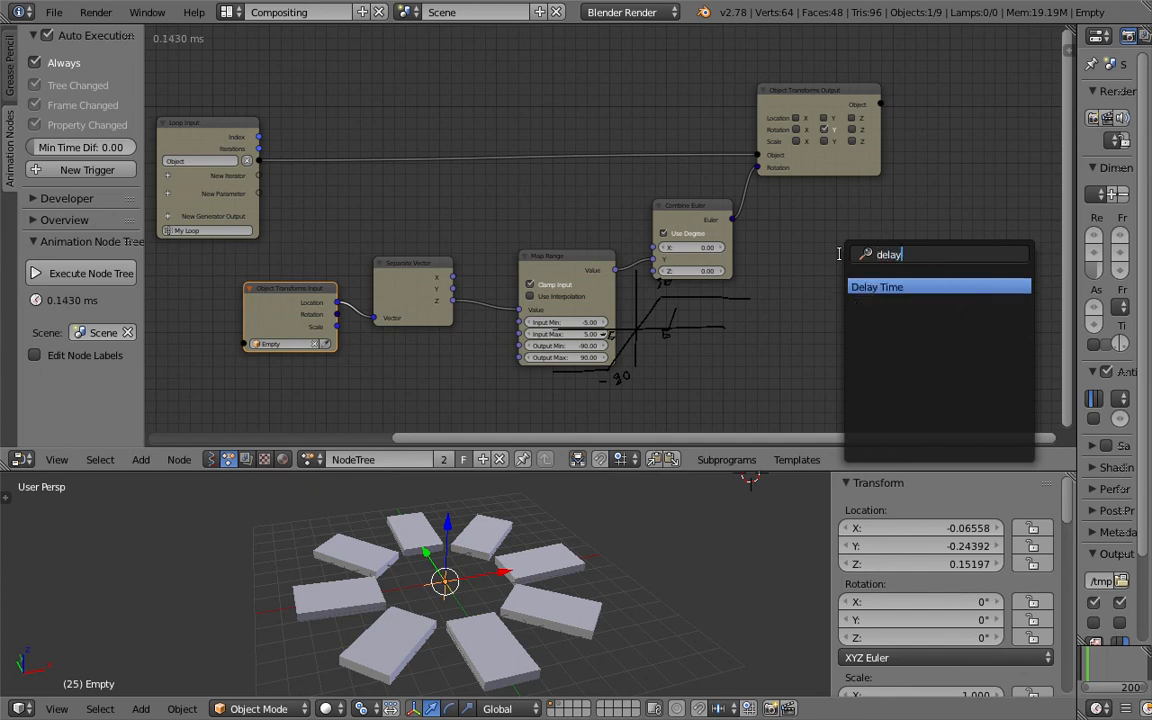
pyautogui.press('Return')
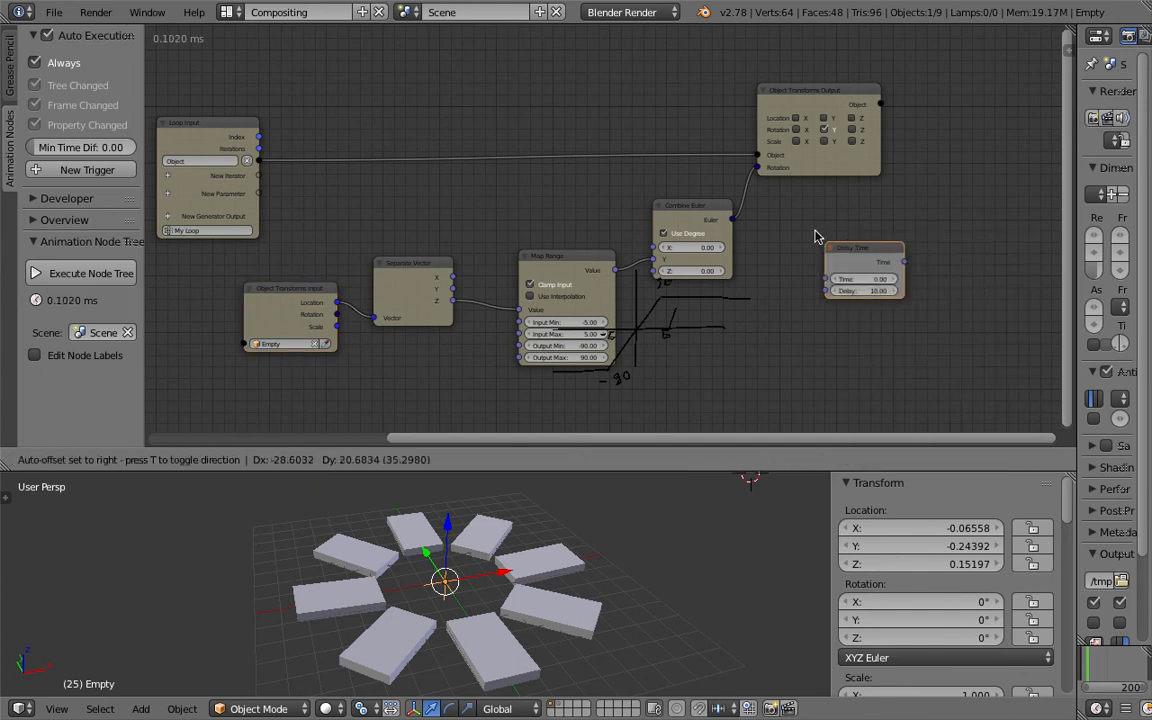
pyautogui.click(815, 237)
pyautogui.scroll(1, 836, 270)
pyautogui.scroll(1, 837, 270)
pyautogui.hotkey('ctrl', 's')
pyautogui.click(841, 267)
pyautogui.scroll(-2, 1023, 198)
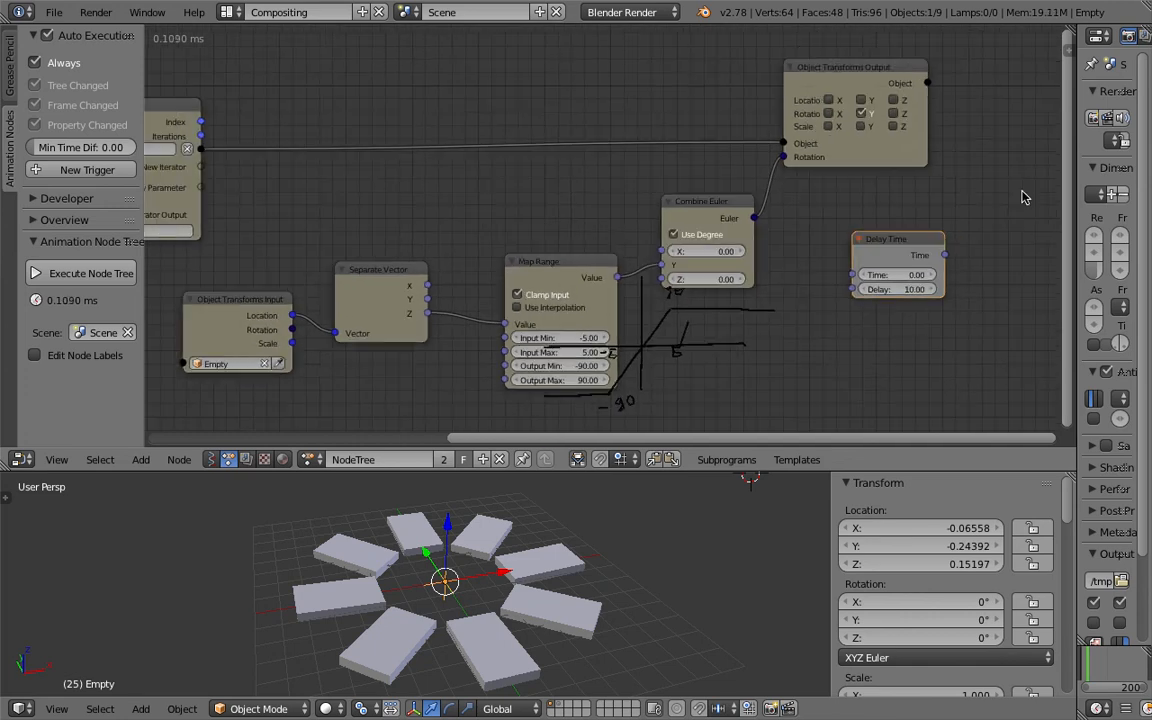
# Reposition the Combine Euler node, move Delay Time ahead of it above the Map Range node, and save the file
pyautogui.press('Home')
pyautogui.moveTo(778, 203); pyautogui.dragTo(800, 212)
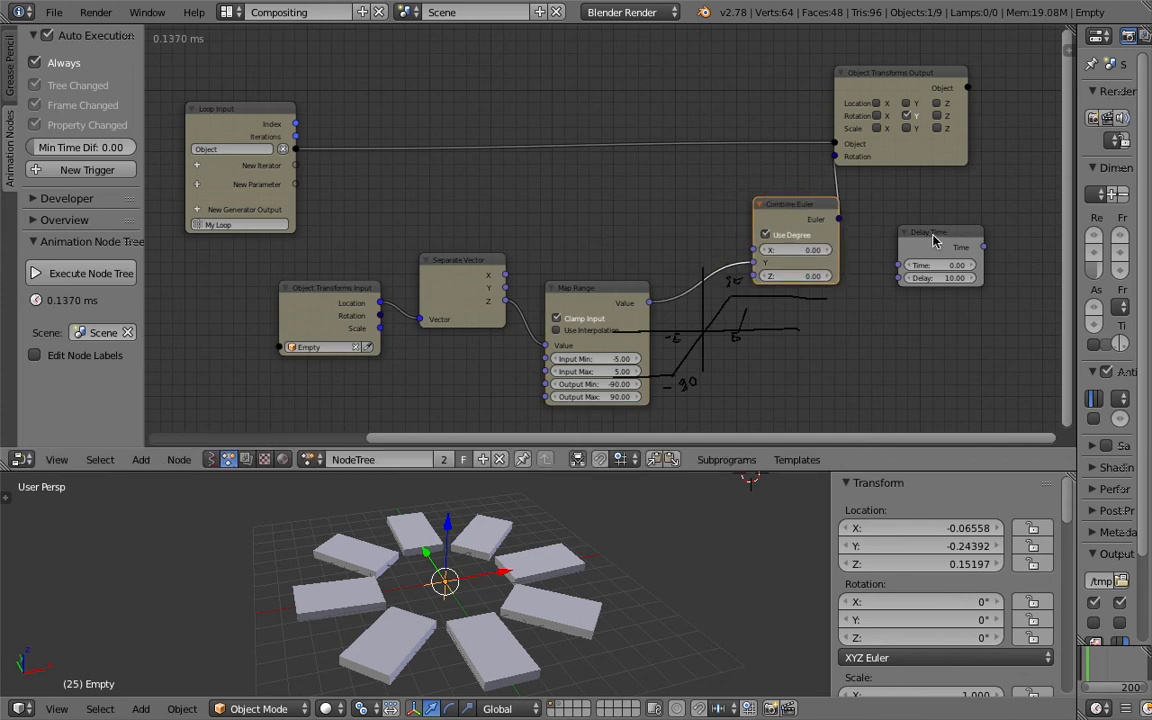
pyautogui.press('g')
pyautogui.click(905, 242)
pyautogui.moveTo(925, 240); pyautogui.dragTo(674, 206)
pyautogui.moveTo(599, 223); pyautogui.dragTo(647, 206, button='middle')
pyautogui.scroll(3, 649, 207)
pyautogui.hotkey('ctrl', 's')
pyautogui.click(646, 200)
pyautogui.scroll(-1, 689, 284)
# Space out Combine Euler and Object Transforms Output, and place Delay Time between Map Range and Combine Euler
pyautogui.click(657, 285)
pyautogui.moveTo(863, 200); pyautogui.dragTo(894, 200)
pyautogui.moveTo(984, 127); pyautogui.dragTo(1042, 121)
pyautogui.moveTo(763, 177); pyautogui.dragTo(777, 201)
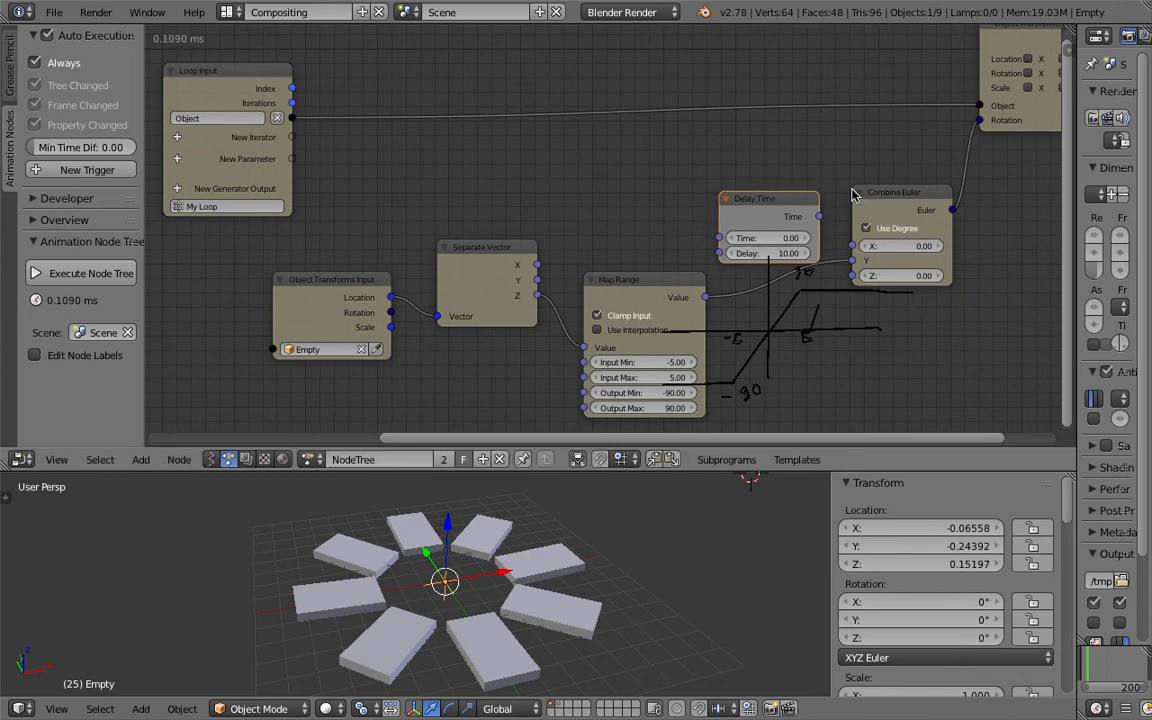
pyautogui.moveTo(798, 204); pyautogui.dragTo(806, 190)
# Connect Map Range's Value to Delay Time's Time input, its Time output to Combine Euler's Y, and Loop Input's Index to Delay
pyautogui.moveTo(705, 297); pyautogui.dragTo(727, 223)
pyautogui.moveTo(826, 202); pyautogui.dragTo(808, 250)
pyautogui.moveTo(291, 88); pyautogui.dragTo(727, 242)
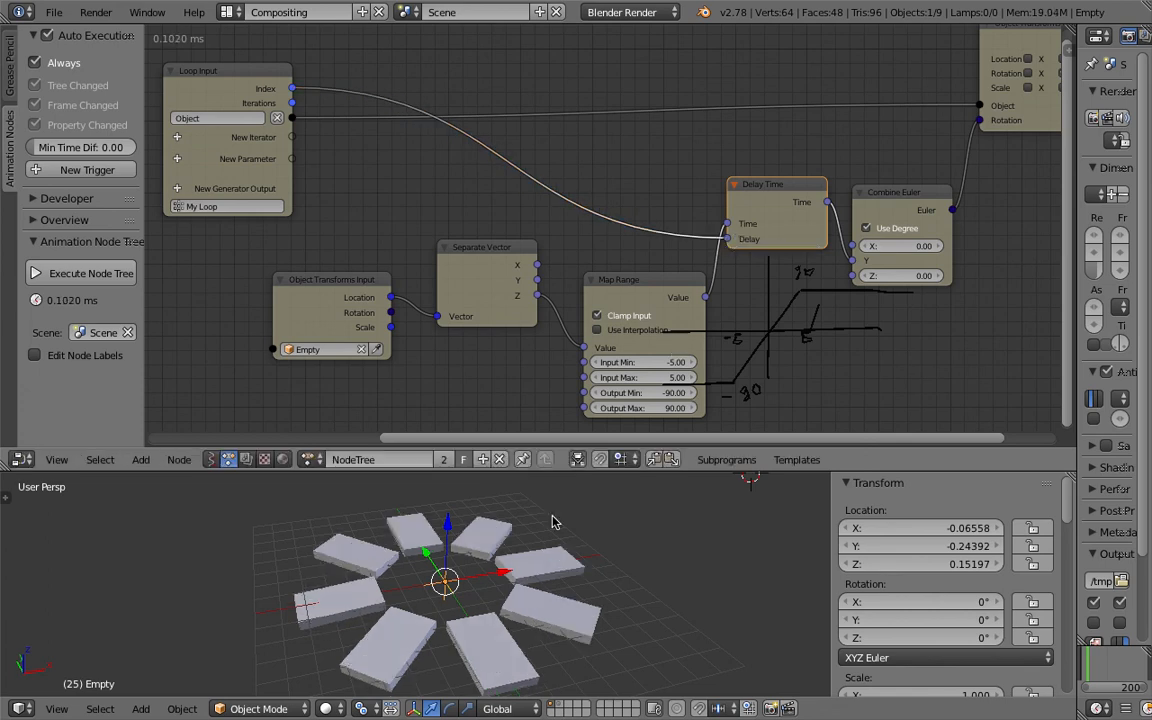
# Lower the empty along global Z to about -1.66 to examine the delayed rotation, and save the file
pyautogui.scroll(-3, 415, 542)
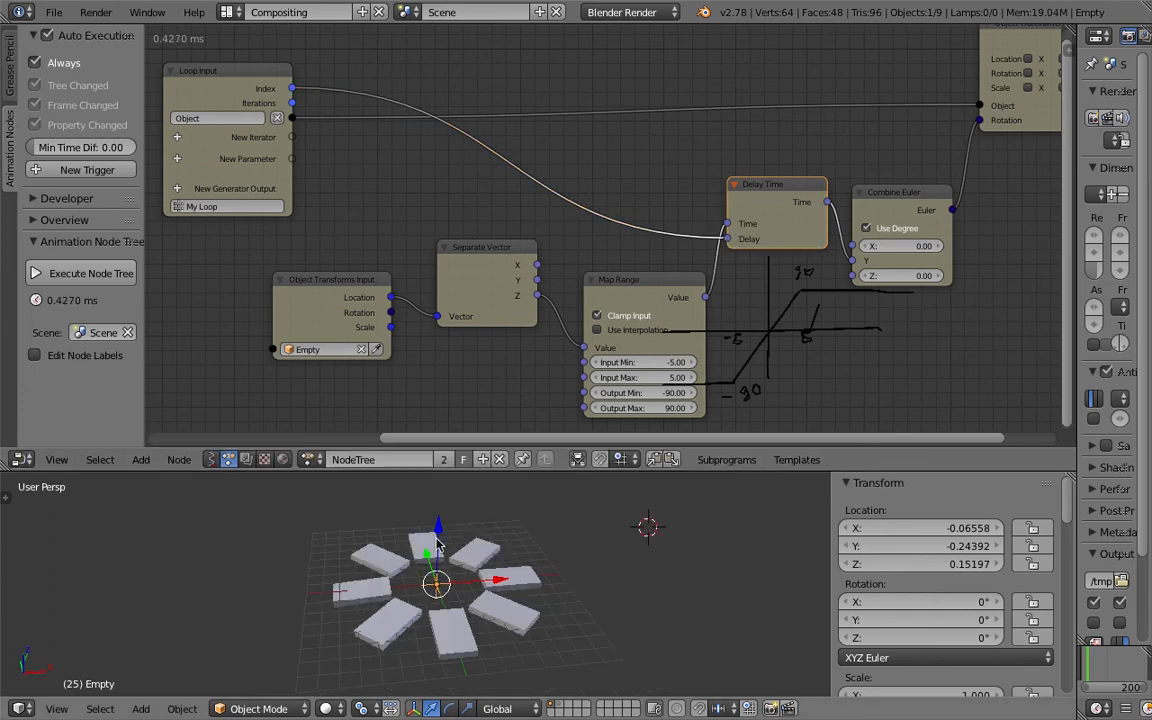
pyautogui.press('g')
pyautogui.press('z')
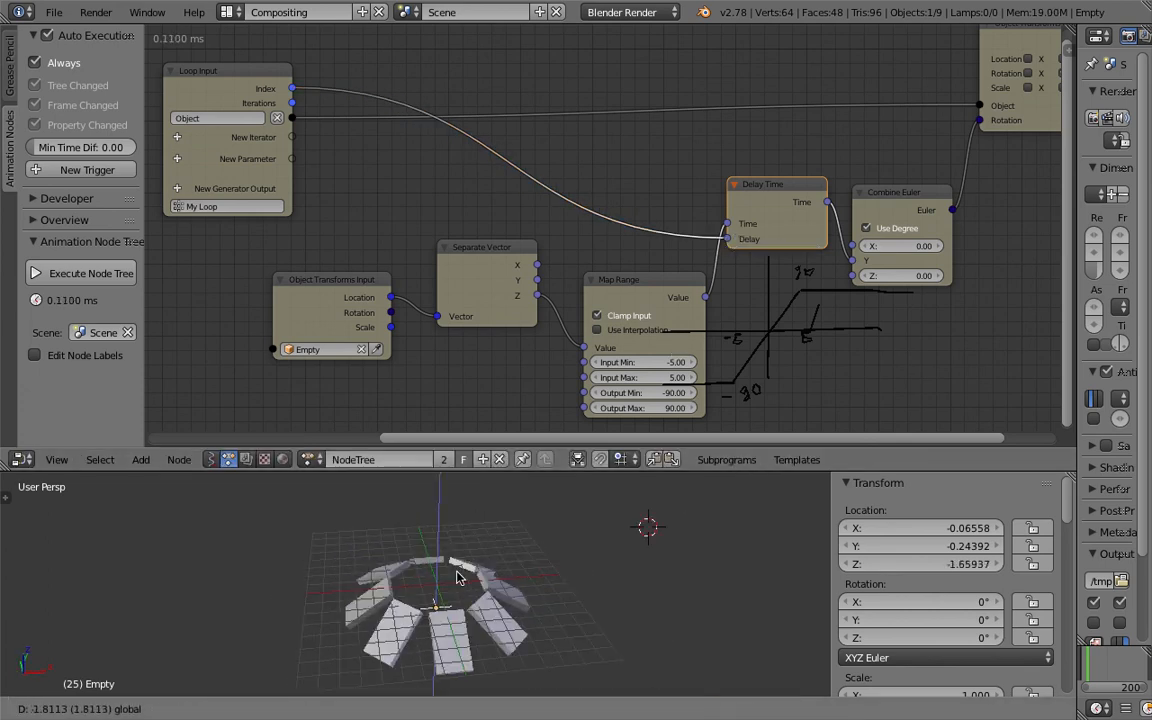
pyautogui.click(457, 573)
pyautogui.hotkey('ctrl', 's')
pyautogui.click(457, 573)
# Insert a Math node set to Multiply on the link between Loop Input's Index and Delay Time's Delay input
pyautogui.moveTo(582, 161); pyautogui.dragTo(592, 172, button='middle')
pyautogui.hotkey('shift', 'a')
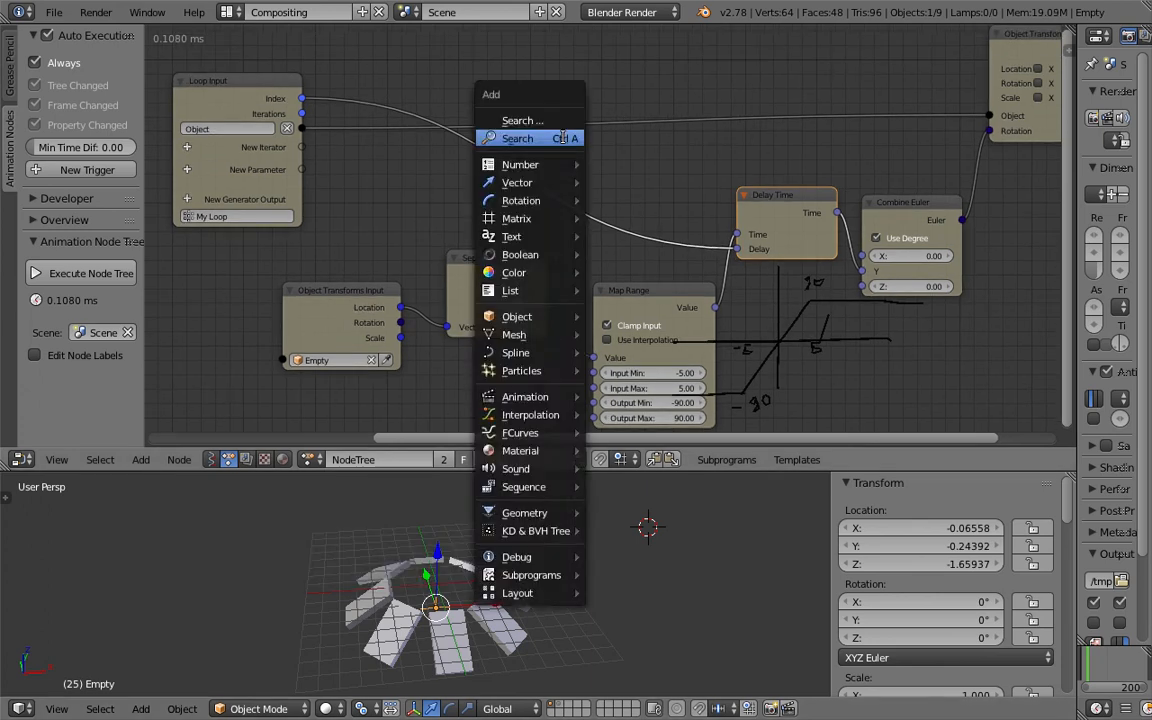
pyautogui.click(562, 138)
pyautogui.write('math')
pyautogui.press('Down')
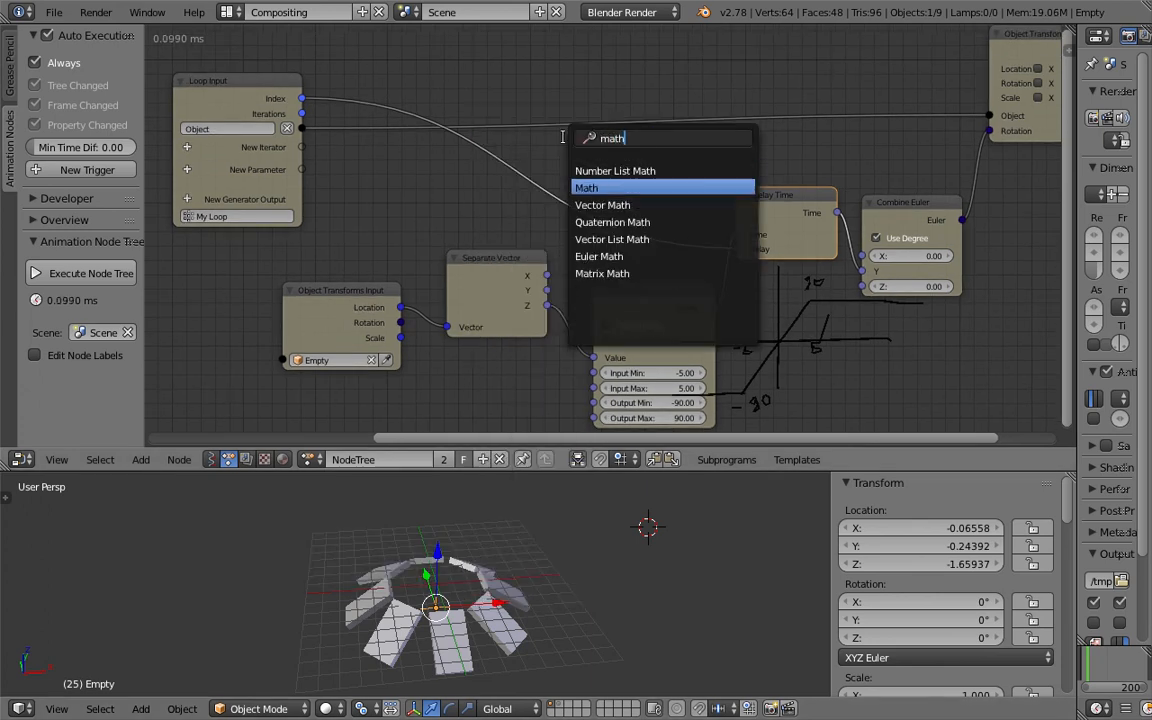
pyautogui.press('Return')
pyautogui.click(558, 152)
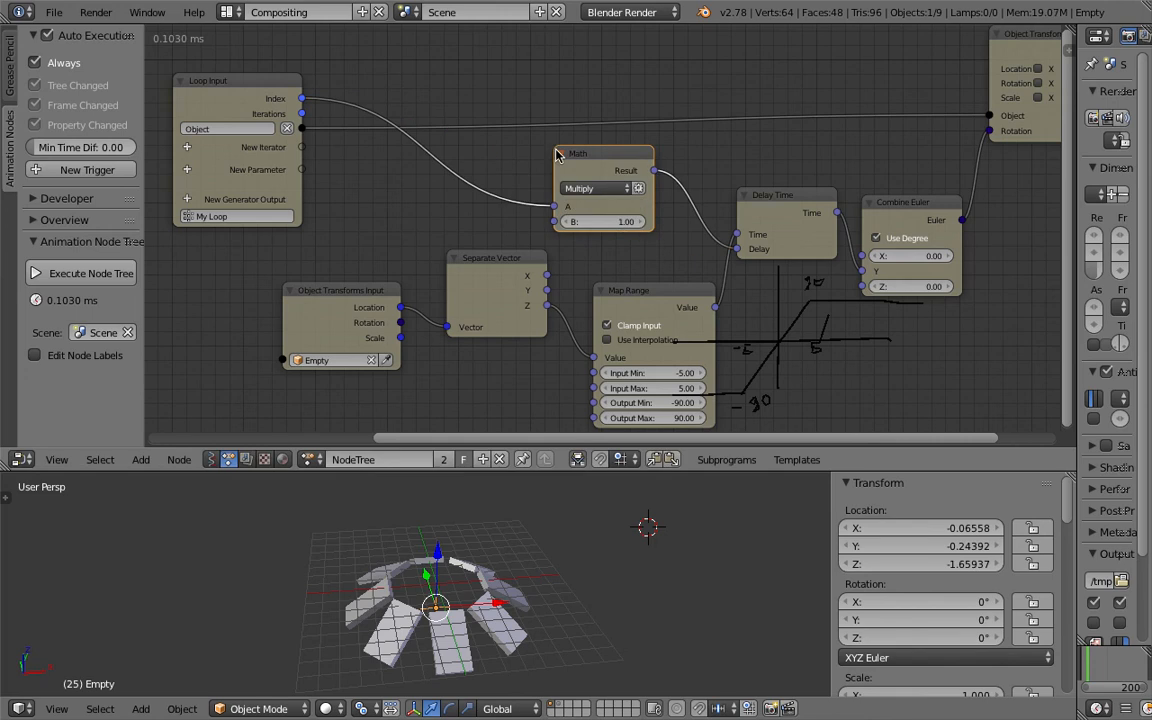
# Set the Math node's B value to 20 and save the file
pyautogui.write('20')
pyautogui.press('Return')
pyautogui.hotkey('ctrl', 's')
pyautogui.click(470, 569)
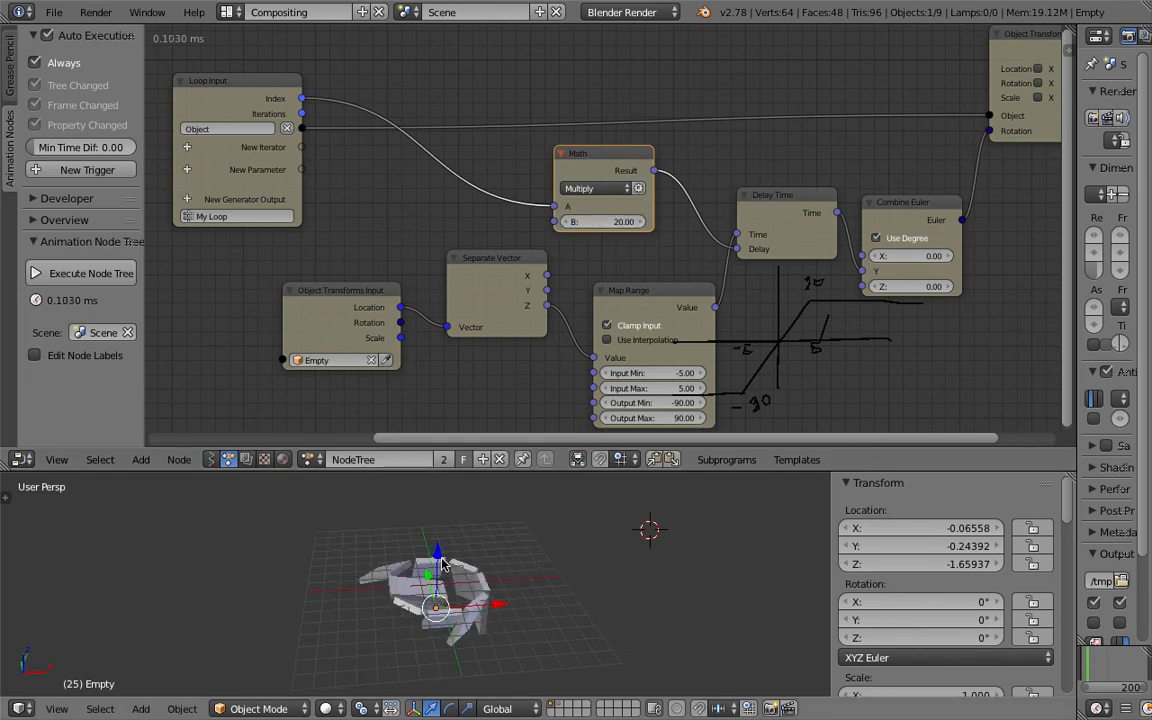
# Raise the empty along global Z to about 20.13 to examine the staggered rotation of the cubes
pyautogui.press('g')
pyautogui.press('z')
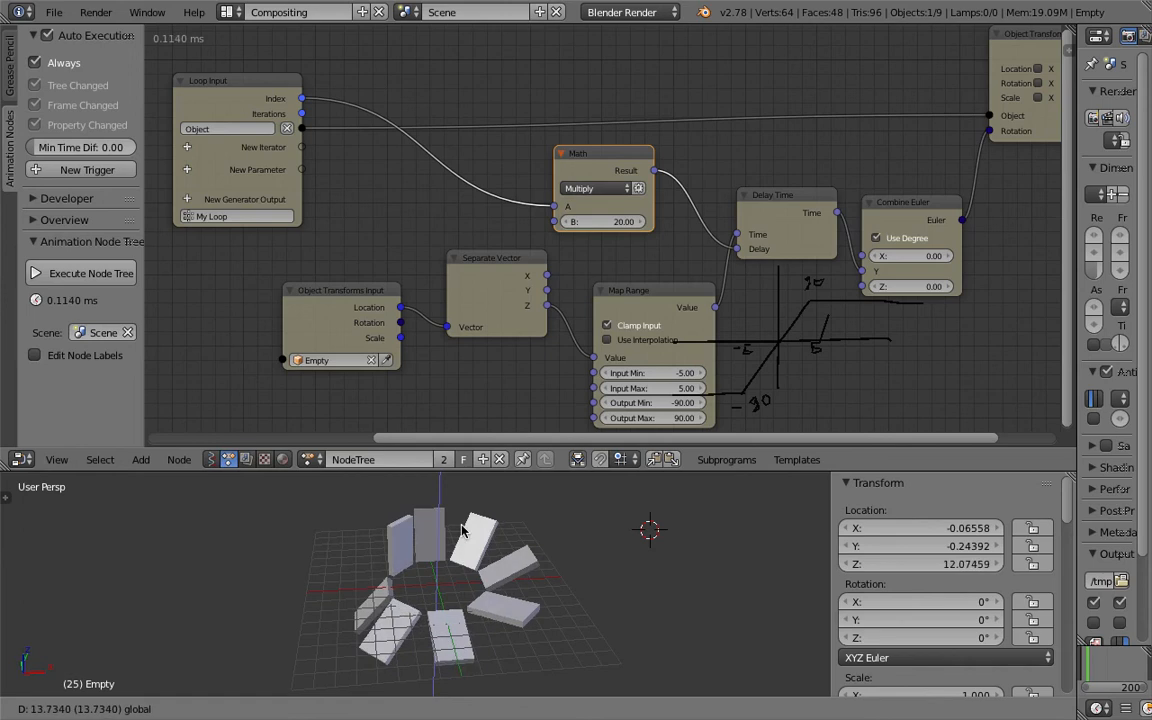
pyautogui.click(455, 562)
pyautogui.scroll(-4, 455, 562)
pyautogui.scroll(-3, 455, 562)
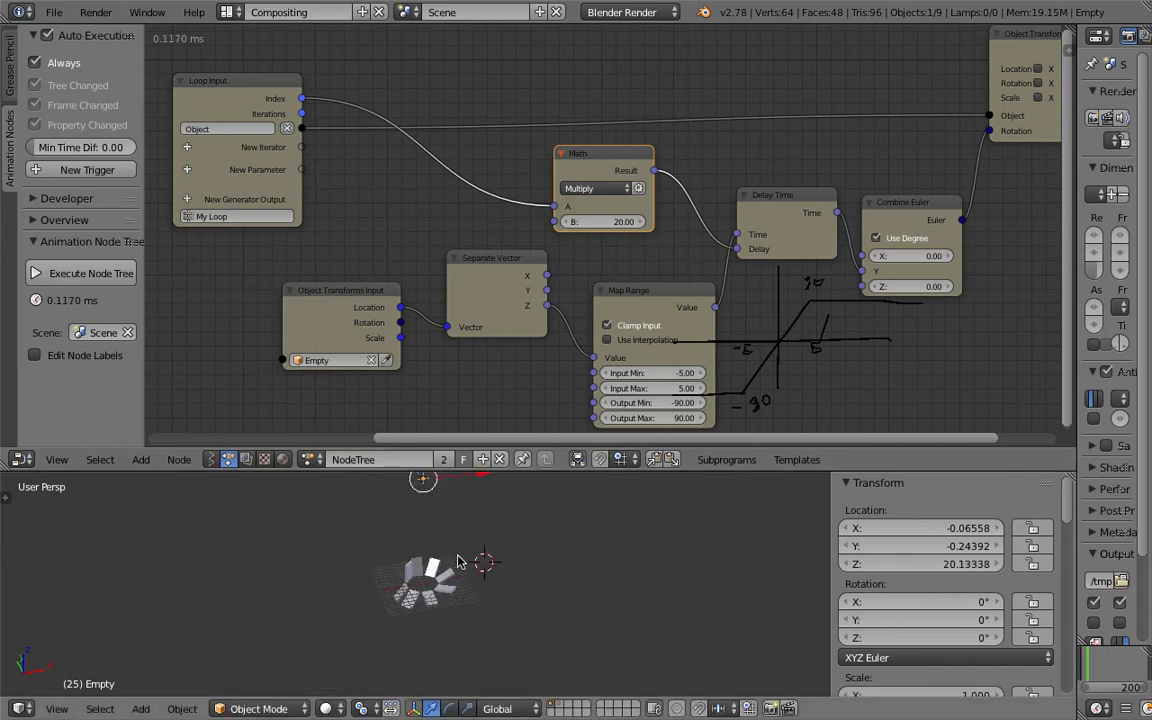
# Move the empty beside the ring to about X 12.41, Y -10.51, Z 6.77, and shift the Delay Time node slightly
pyautogui.press('g')
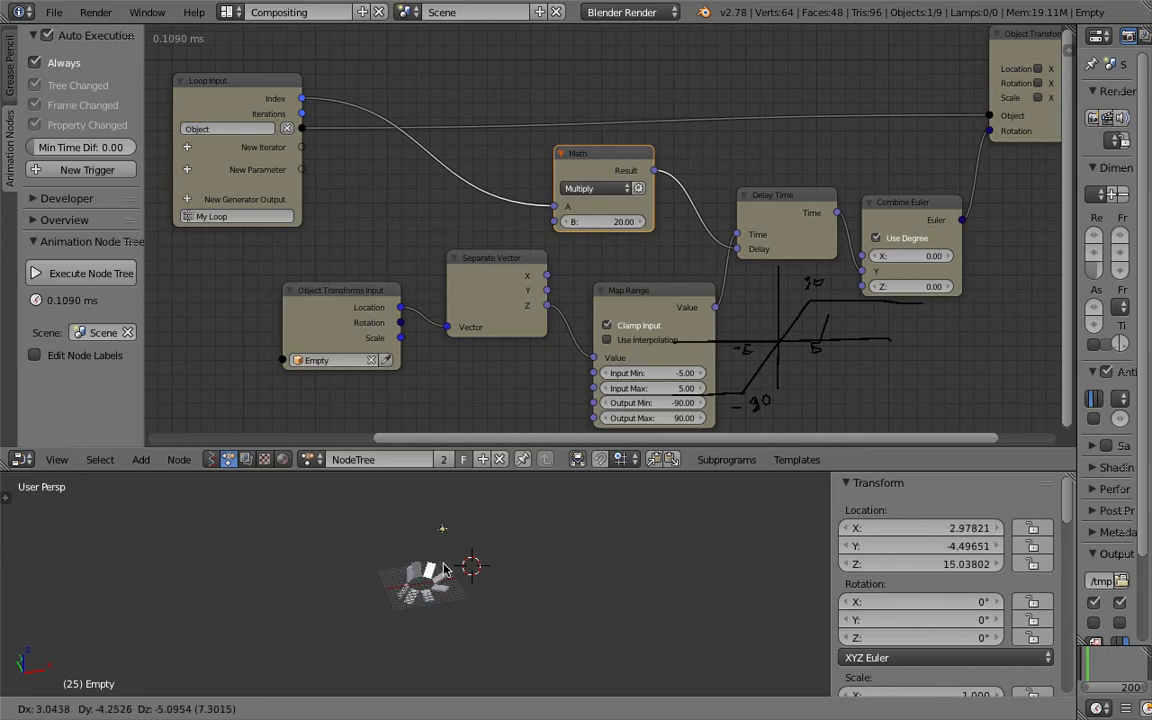
pyautogui.click(490, 580)
pyautogui.moveTo(498, 573); pyautogui.dragTo(464, 587, button='middle')
pyautogui.scroll(4, 520, 578)
pyautogui.press('g')
pyautogui.click(596, 552)
pyautogui.keyDown('shift'); pyautogui.moveTo(591, 557); pyautogui.dragTo(527, 540, button='middle'); pyautogui.keyUp('shift')
pyautogui.moveTo(650, 350); pyautogui.dragTo(595, 286, button='middle')
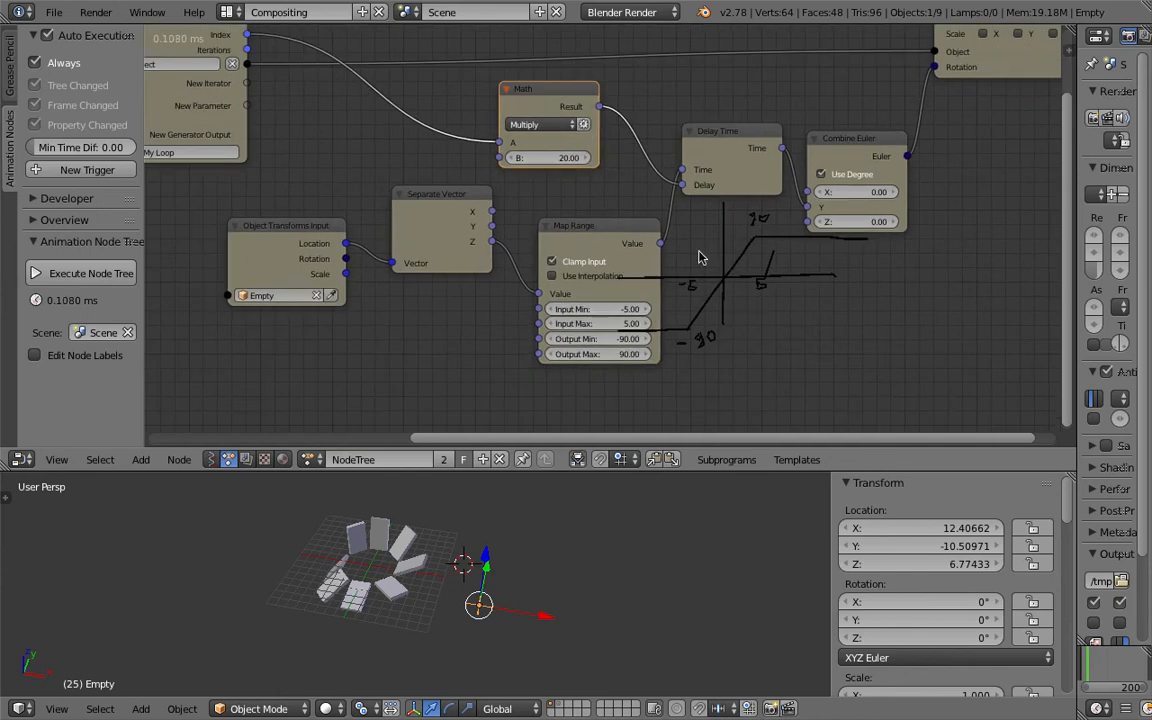
pyautogui.moveTo(746, 135); pyautogui.dragTo(736, 122)
pyautogui.click(825, 145)
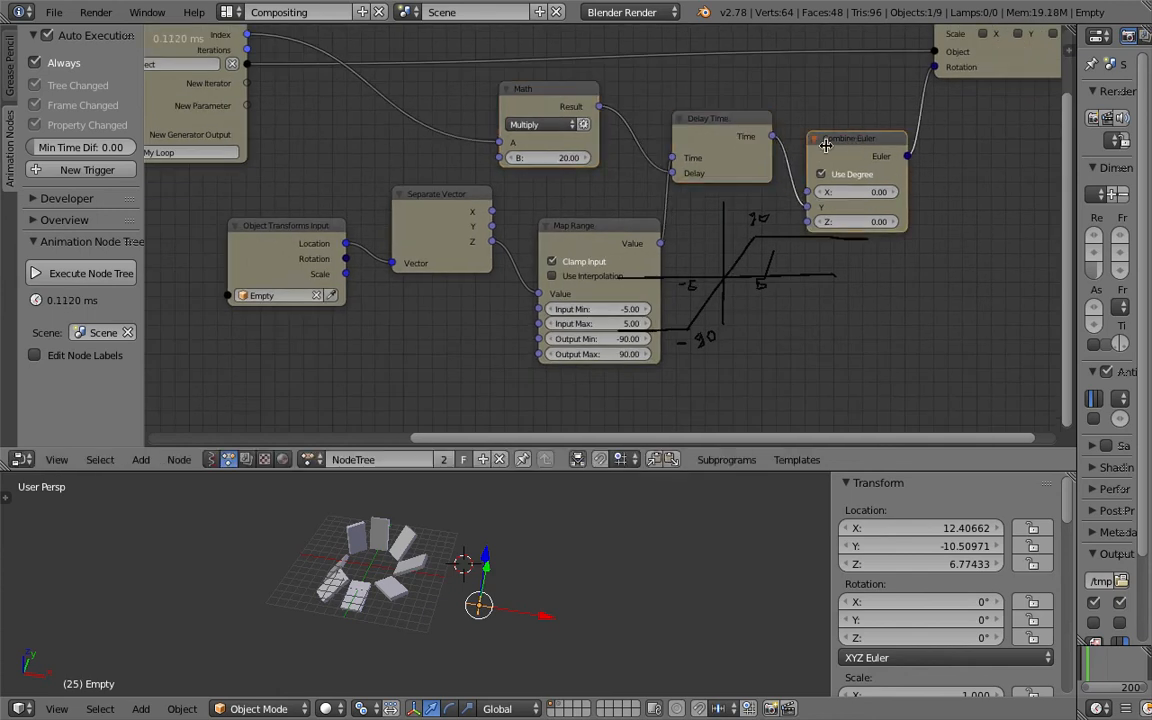
# Turn off Map Range's Clamp Input, move the empty along global Z to examine the unclamped rotation, and turn Clamp Input back on
pyautogui.click(585, 264)
pyautogui.moveTo(507, 563); pyautogui.dragTo(515, 507)
pyautogui.scroll(-4, 489, 525)
pyautogui.moveTo(488, 525); pyautogui.dragTo(499, 511, button='middle')
pyautogui.moveTo(474, 496); pyautogui.dragTo(510, 573)
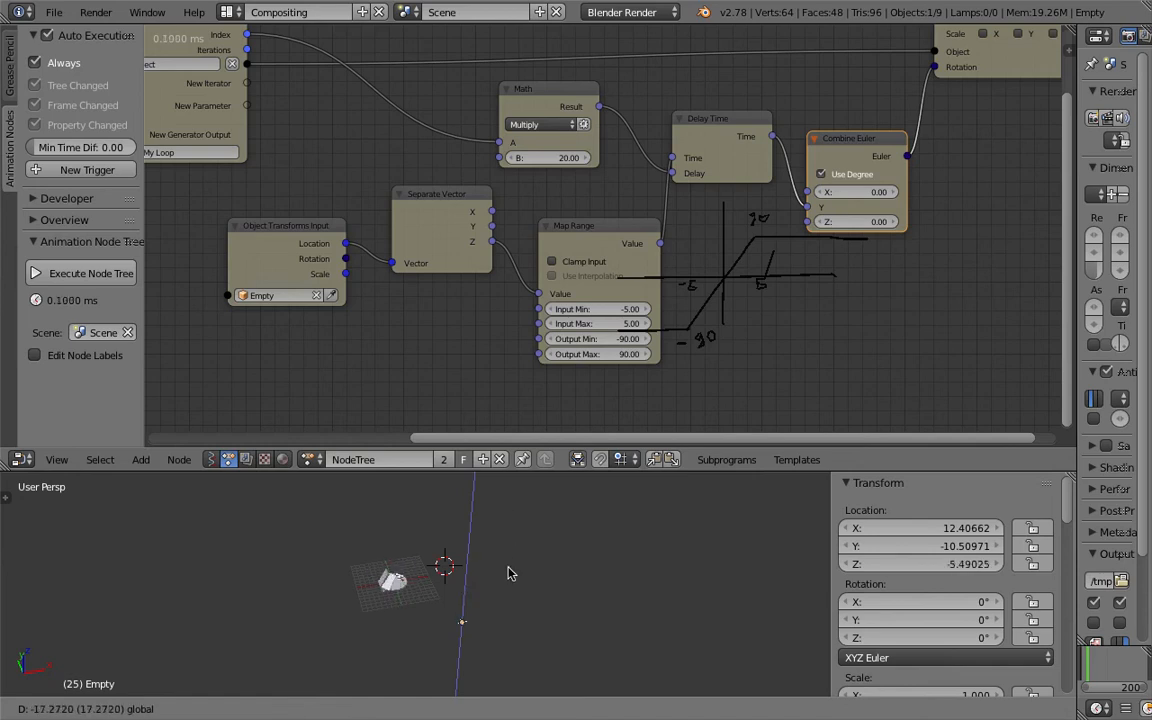
pyautogui.moveTo(510, 529)
pyautogui.mouseDown()
pyautogui.moveTo(510, 567)
pyautogui.moveTo(518, 517)
pyautogui.moveTo(520, 533)
pyautogui.mouseUp()
pyautogui.click(586, 262)
# Move the empty down and up along global Z, leaving it at about 14.31, to examine the clamped rotation
pyautogui.press('g')
pyautogui.press('z')
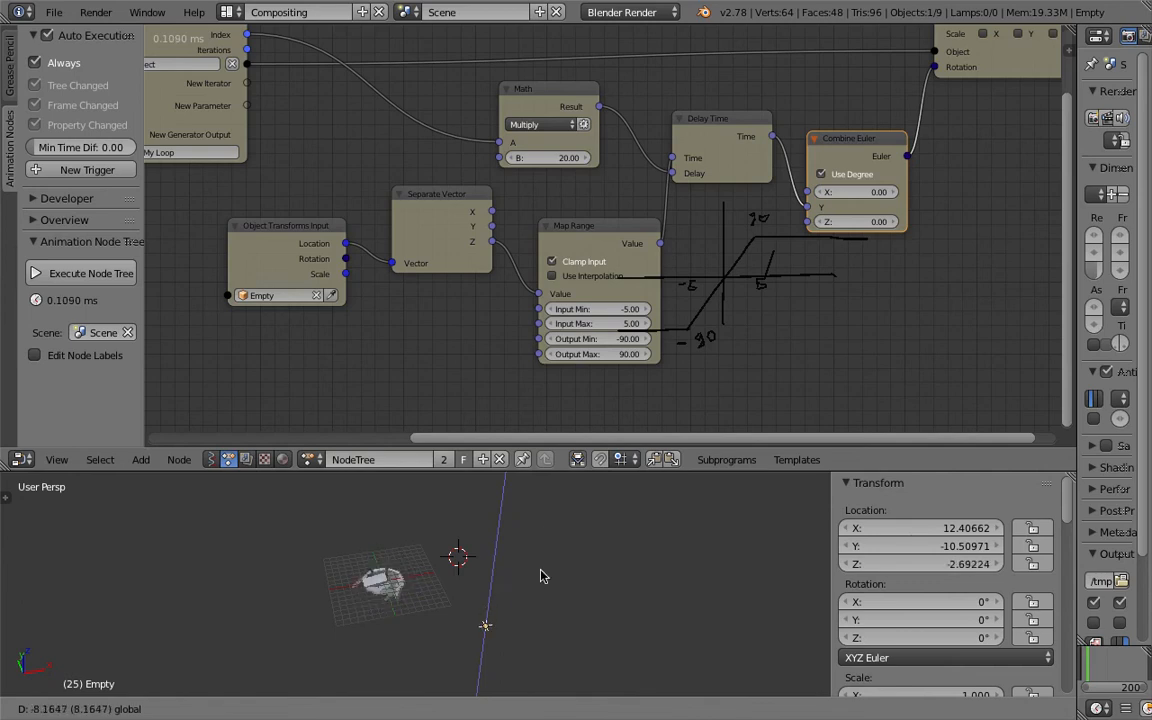
pyautogui.click(548, 478)
# Try other Output Max and Input Max values on the Map Range node, undoing each change
pyautogui.moveTo(601, 358); pyautogui.dragTo(707, 358)
pyautogui.hotkey('ctrl', 'z')
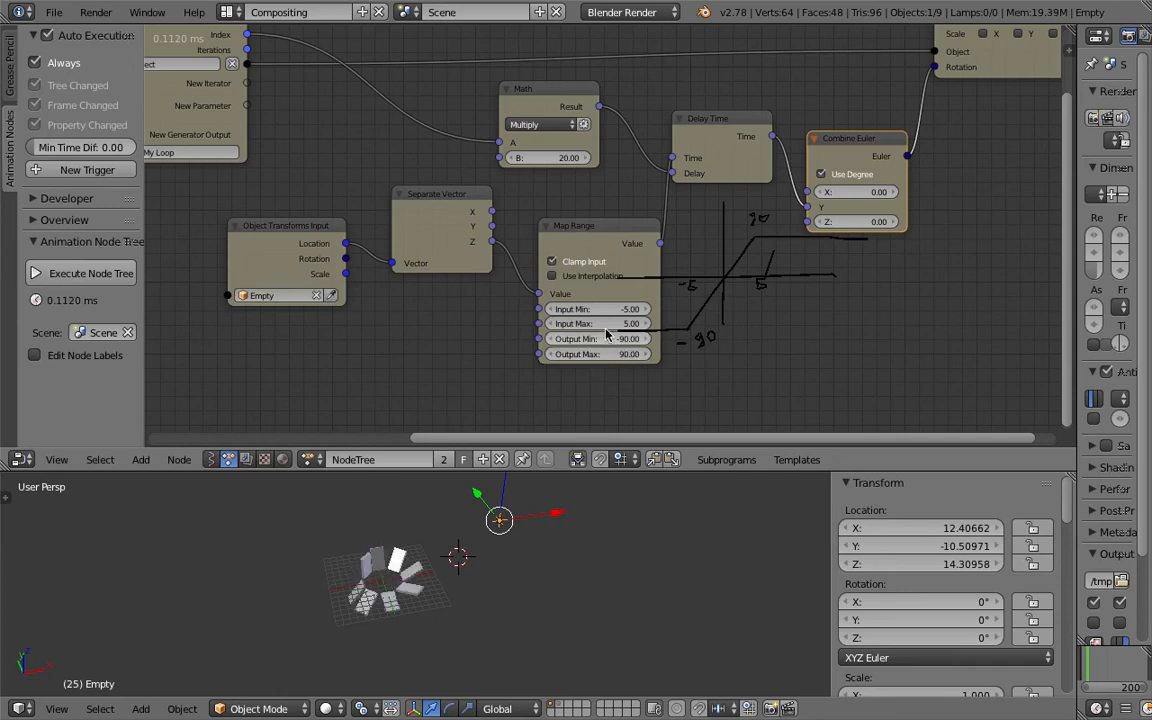
pyautogui.moveTo(592, 328); pyautogui.dragTo(599, 329)
pyautogui.hotkey('ctrl', 'z')
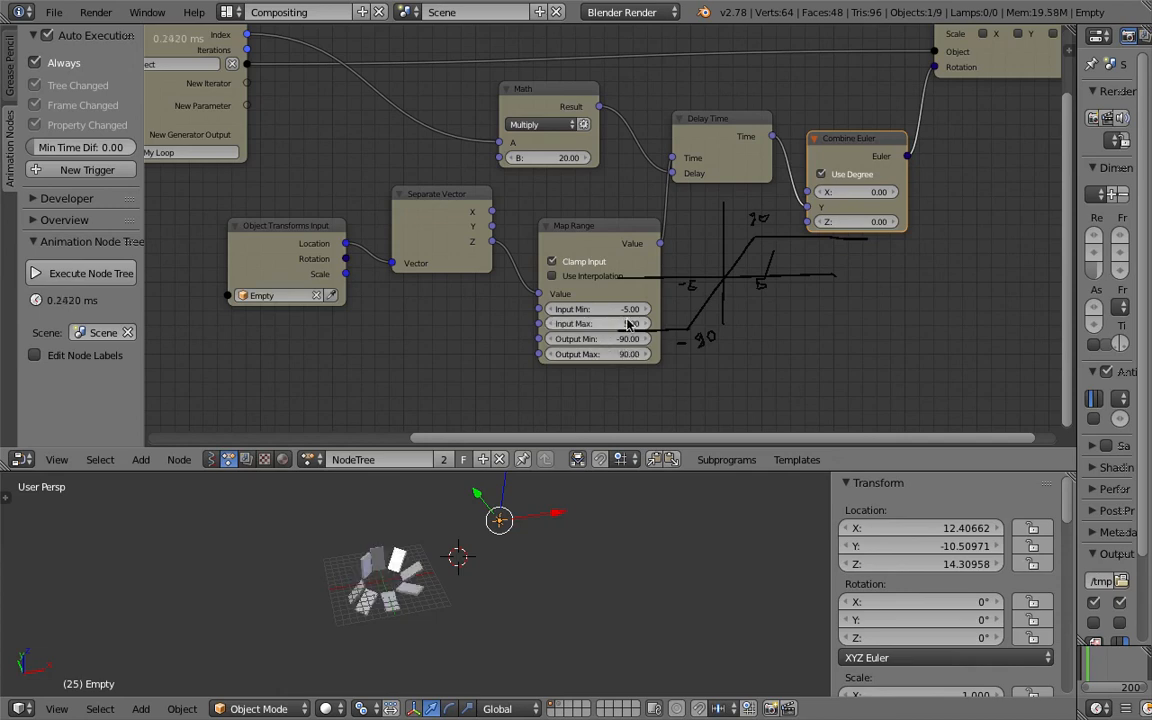
# Move the empty freely to about X 10.49, Y -12.67, Z 10.86
pyautogui.scroll(1, 650, 350)
pyautogui.press('g')
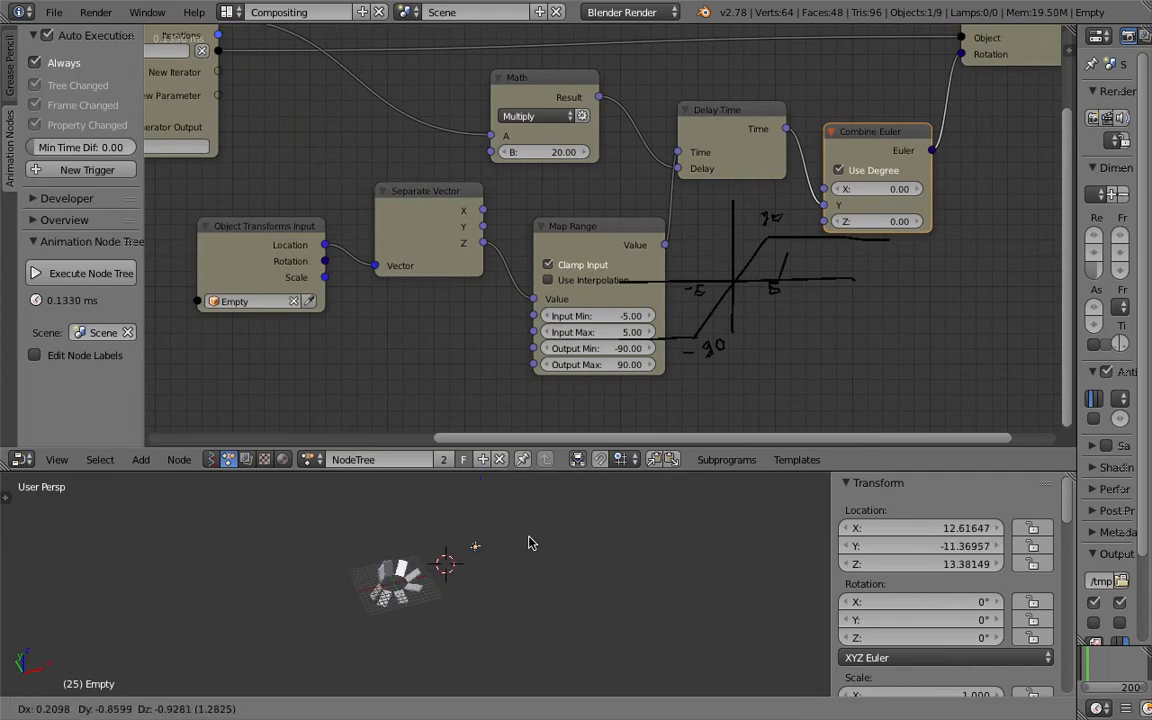
pyautogui.click(527, 528)
# Set the Math node's B value to 10
pyautogui.moveTo(553, 152); pyautogui.dragTo(549, 151)
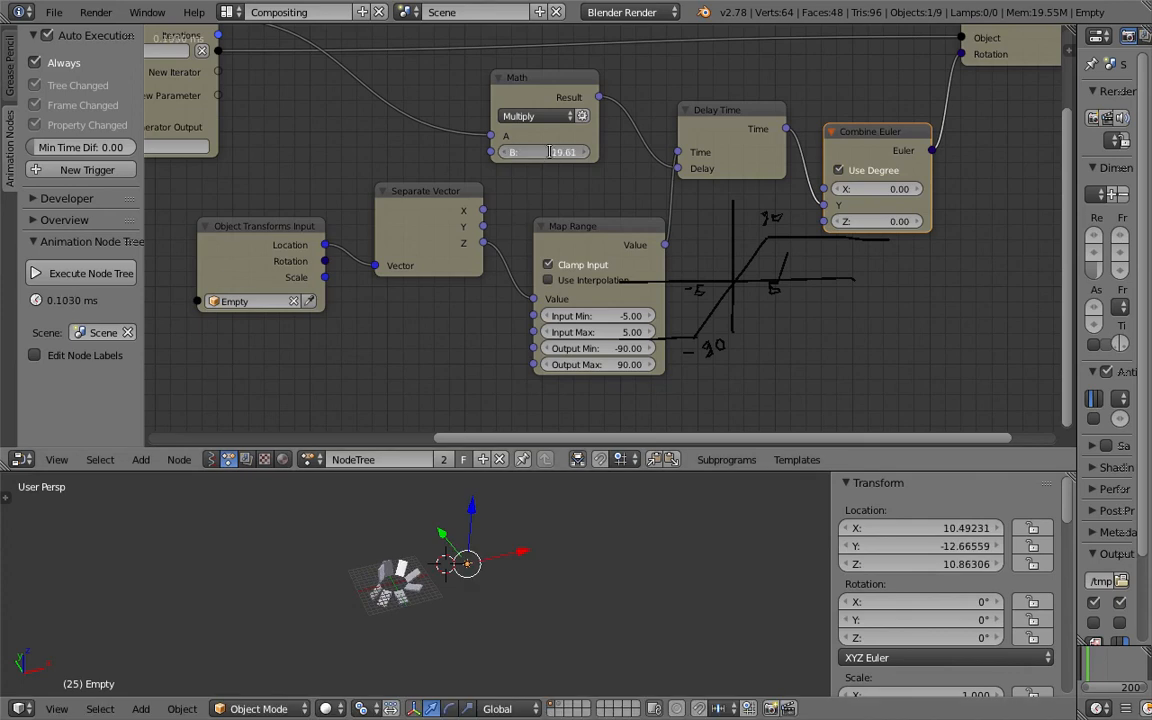
pyautogui.write('10')
pyautogui.press('Return')
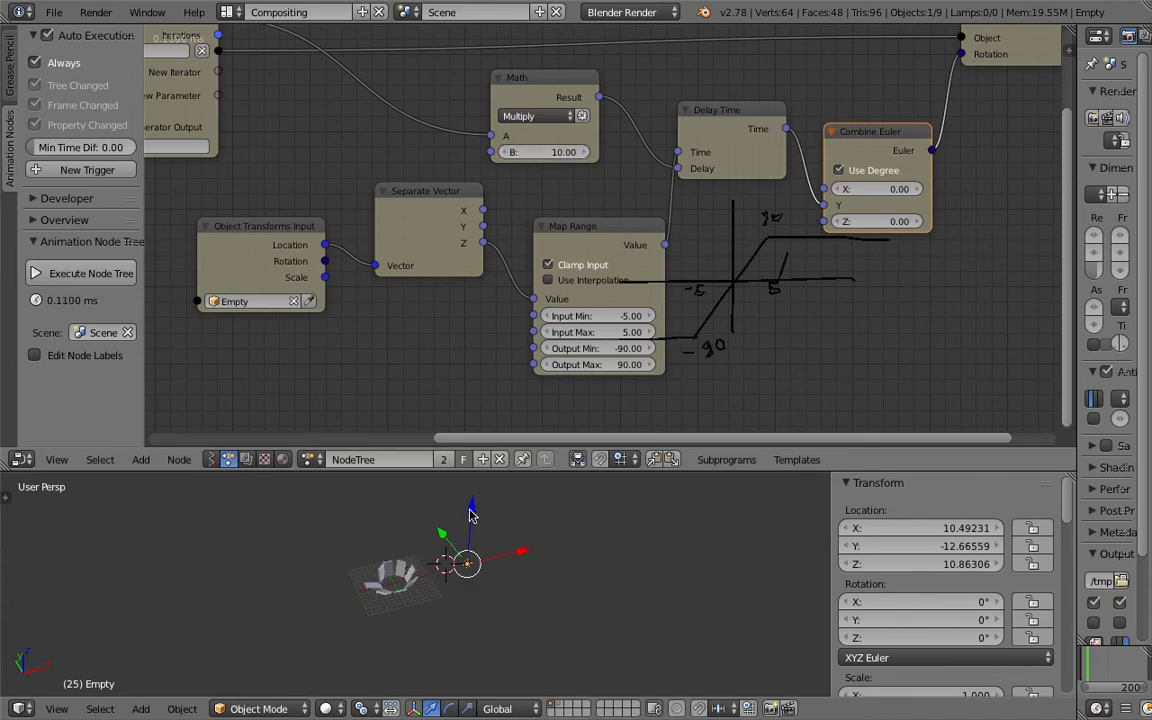
# Lower the empty along global Z to about 4.62 to examine the rotation with the shorter delay
pyautogui.press('g')
pyautogui.press('z')
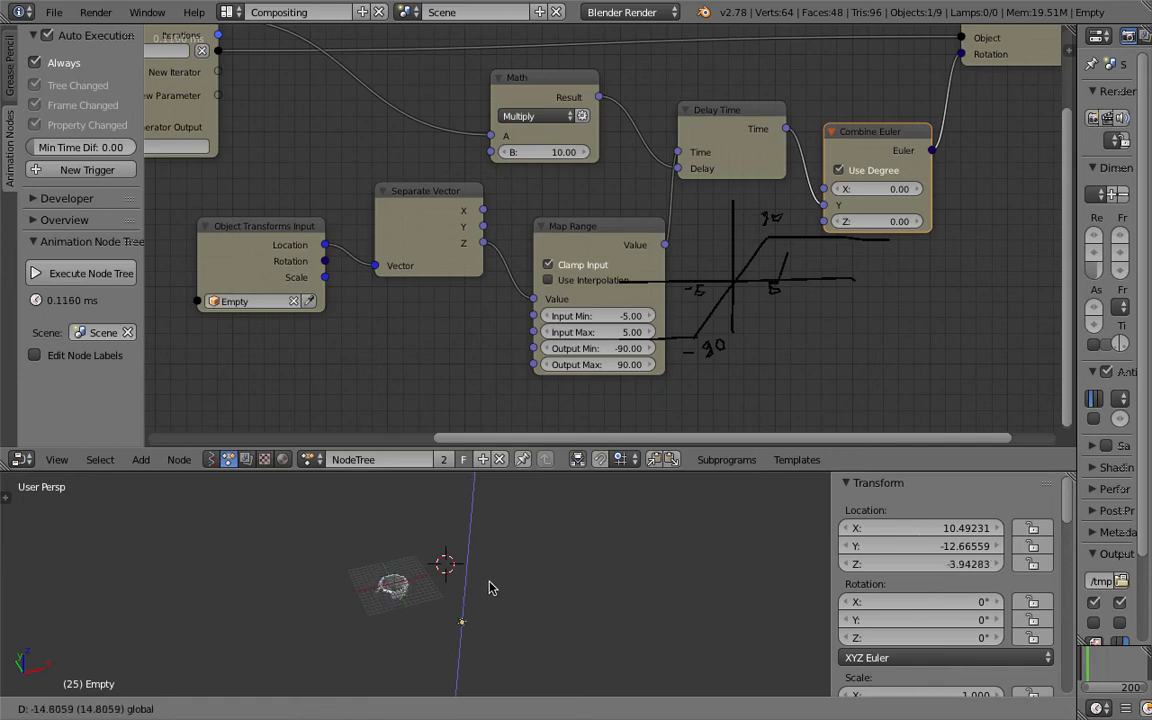
pyautogui.click(490, 552)
# Add a Debug Loop node in the free space below the Object Transforms Output node
pyautogui.moveTo(739, 291); pyautogui.dragTo(692, 289, button='middle')
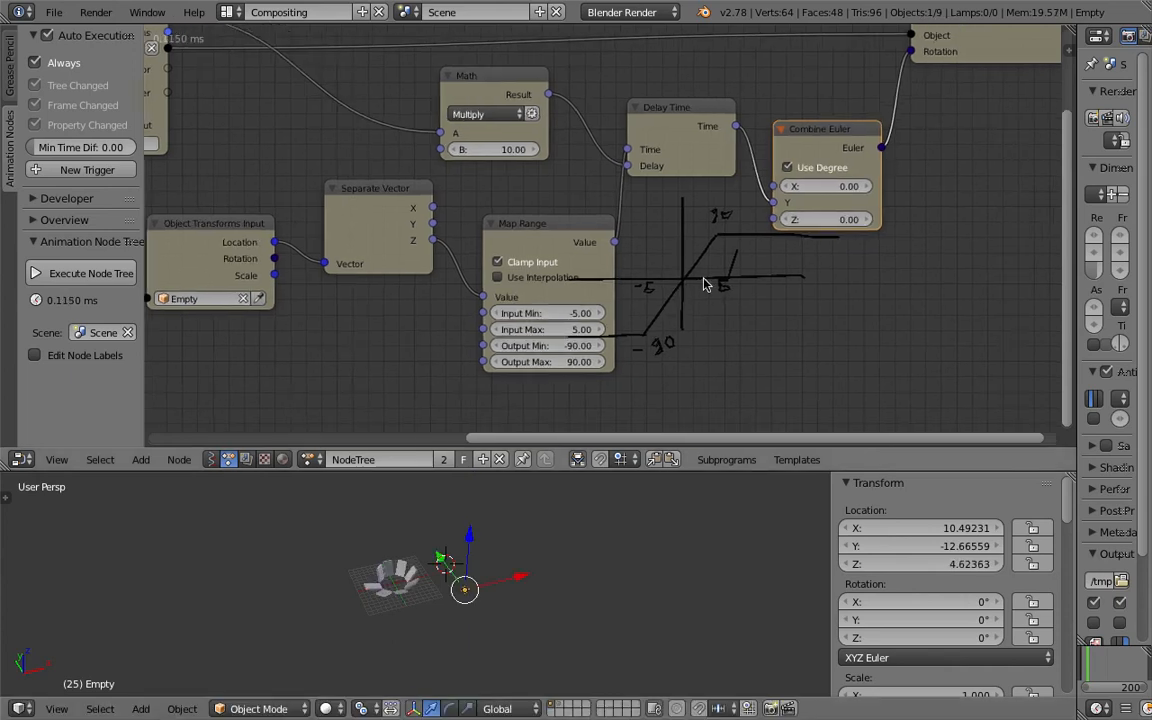
pyautogui.scroll(2, 708, 270)
pyautogui.click(702, 118)
pyautogui.scroll(-2, 640, 195)
pyautogui.moveTo(666, 222); pyautogui.dragTo(570, 232, button='middle')
pyautogui.scroll(5, 432, 580)
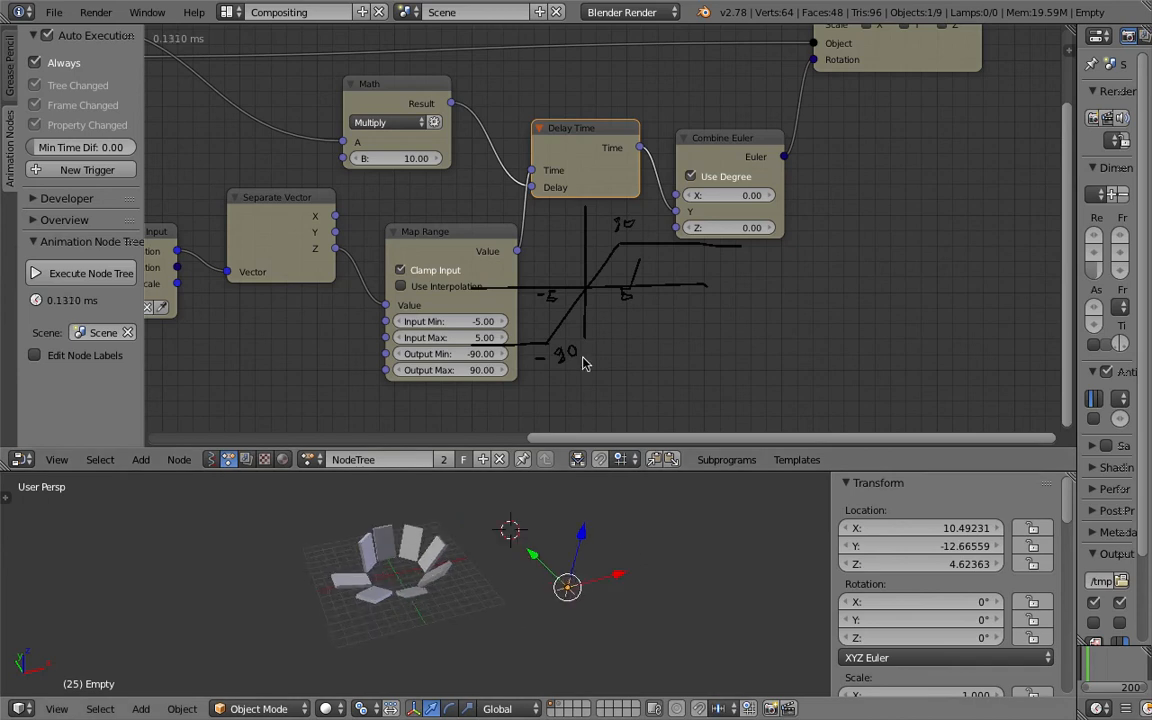
pyautogui.scroll(-3, 674, 303)
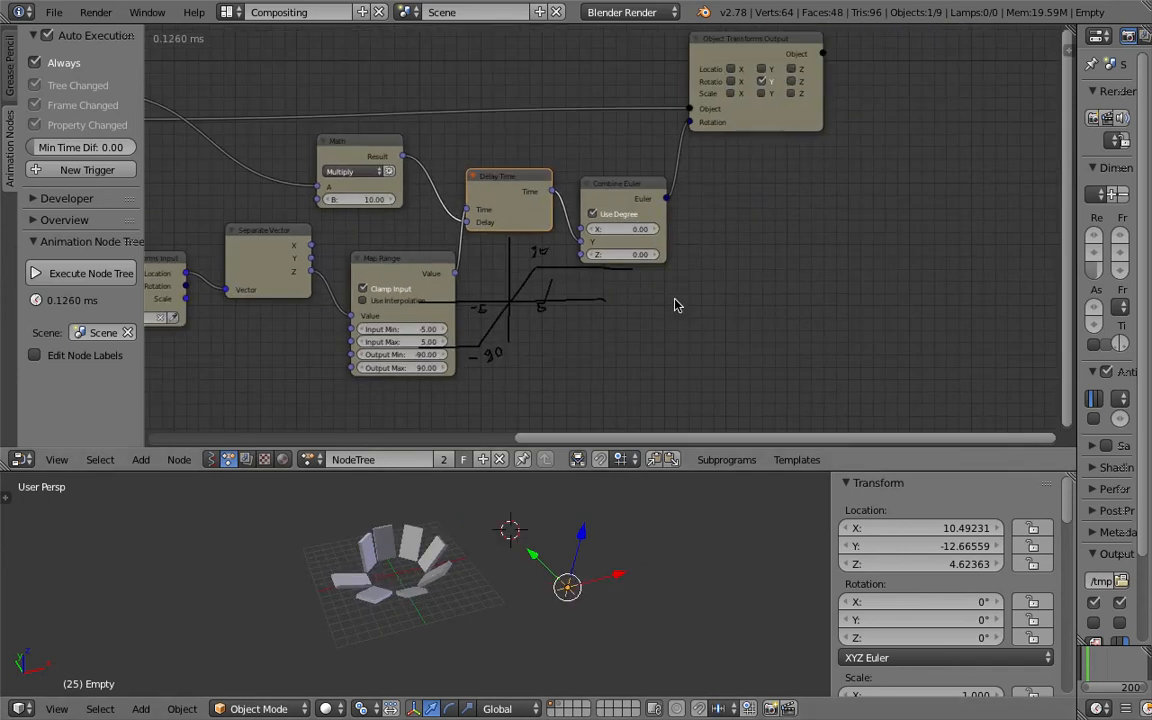
pyautogui.scroll(1, 700, 280)
pyautogui.hotkey('shift', 'a')
pyautogui.click(752, 237)
pyautogui.write('debug')
pyautogui.press('Return')
pyautogui.click(753, 237)
# Spread out the Combine Euler and Object Transforms Output nodes, and save the file
pyautogui.moveTo(657, 179); pyautogui.dragTo(692, 153)
pyautogui.moveTo(785, 113); pyautogui.dragTo(868, 124)
pyautogui.hotkey('ctrl', 's')
pyautogui.click(868, 118)
pyautogui.click(540, 225)
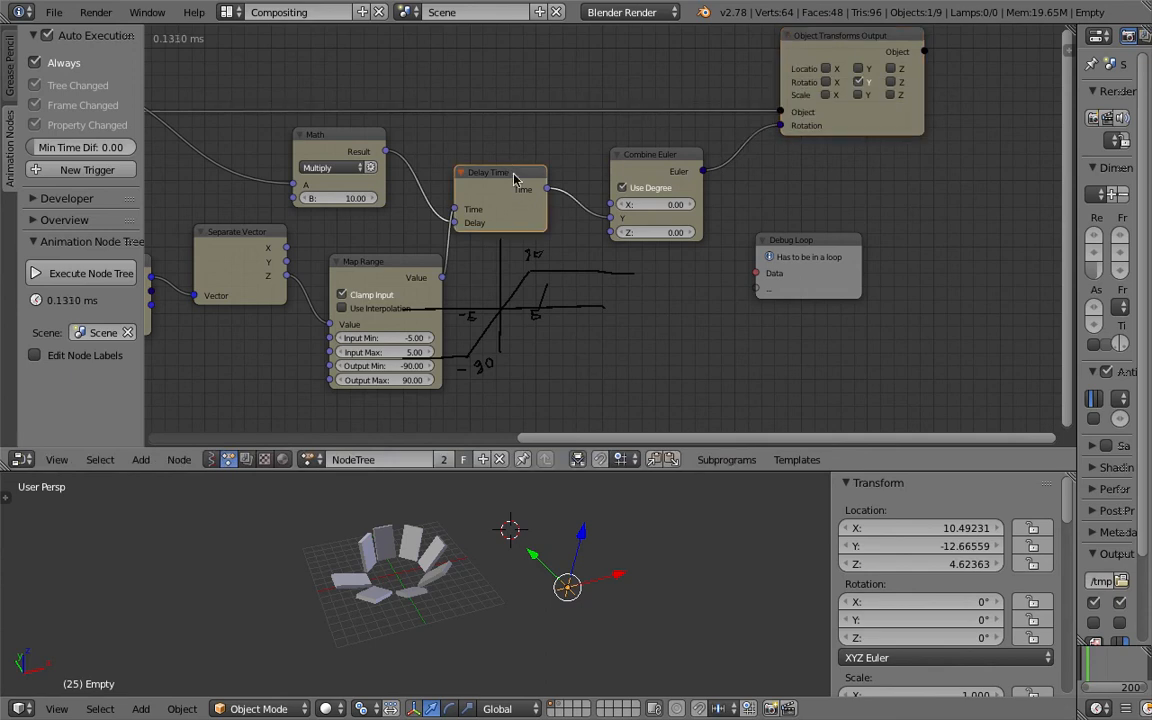
# Link Delay Time's Time output to Debug Loop's Data input and display the debug text in a text editor beside the 3D view
pyautogui.moveTo(553, 192); pyautogui.dragTo(756, 272)
pyautogui.click(847, 257)
pyautogui.click(846, 258)
pyautogui.click(159, 575)
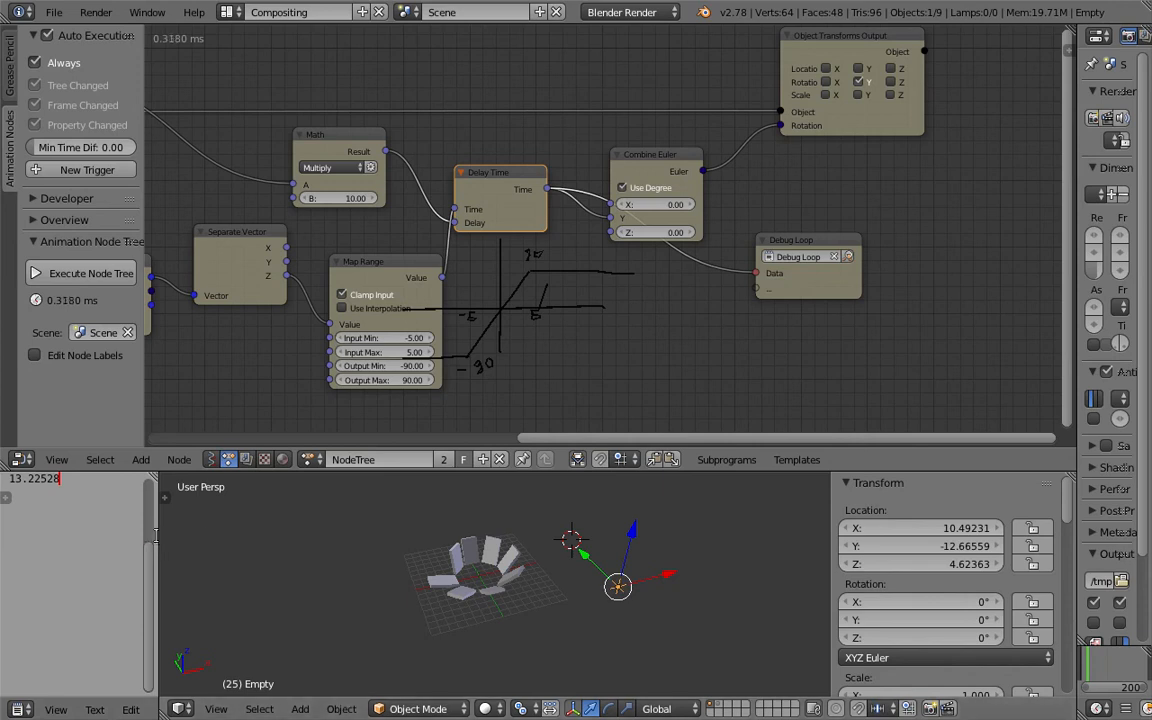
pyautogui.moveTo(151, 532); pyautogui.dragTo(151, 474)
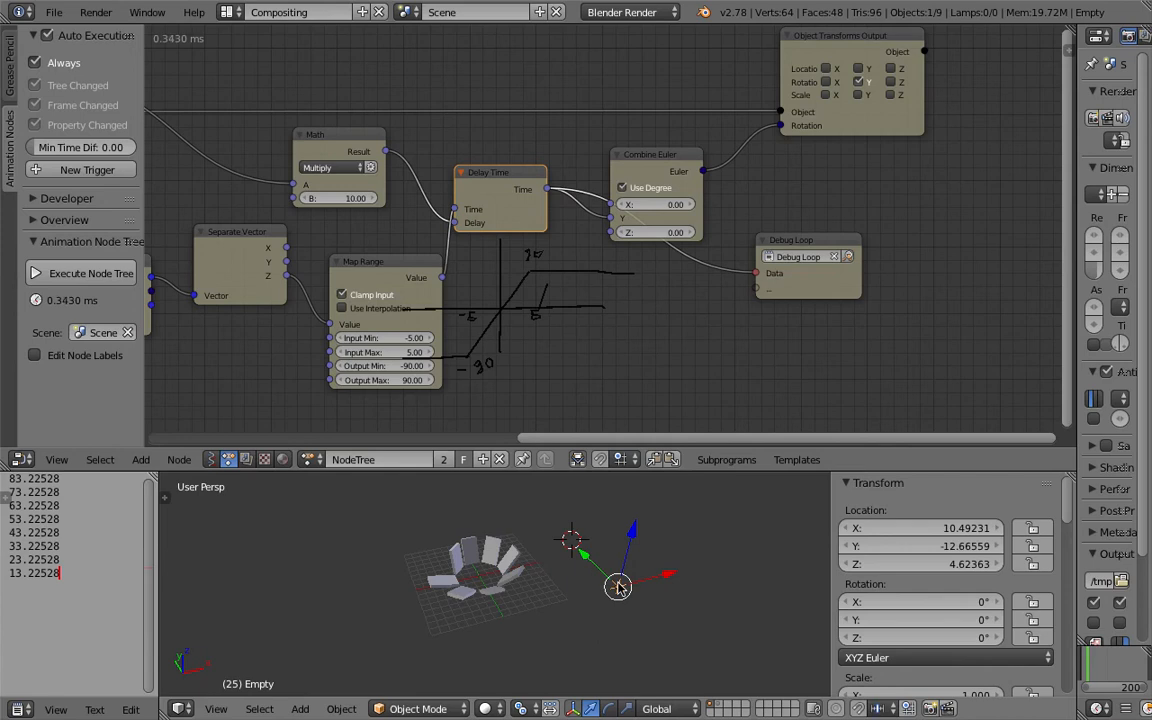
# Lower the empty along global Z to about -7.00 to examine the delayed values in the debug text
pyautogui.press('g')
pyautogui.press('z')
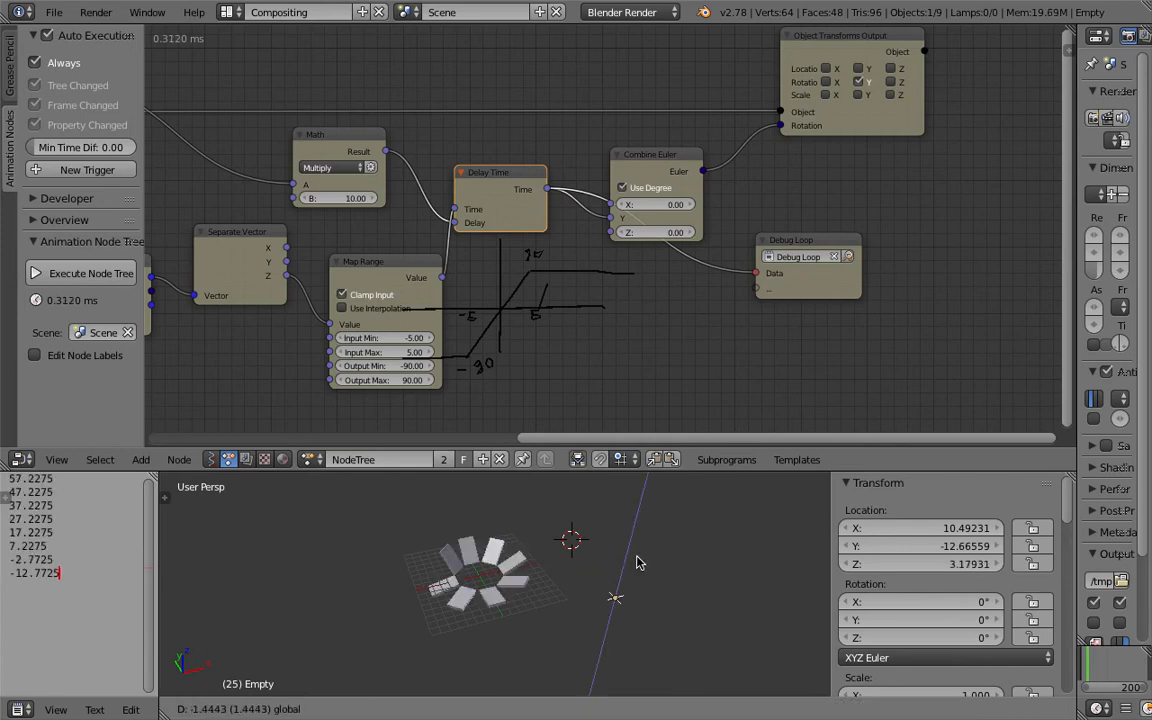
pyautogui.click(634, 621)
pyautogui.moveTo(456, 565); pyautogui.dragTo(474, 551, button='middle')
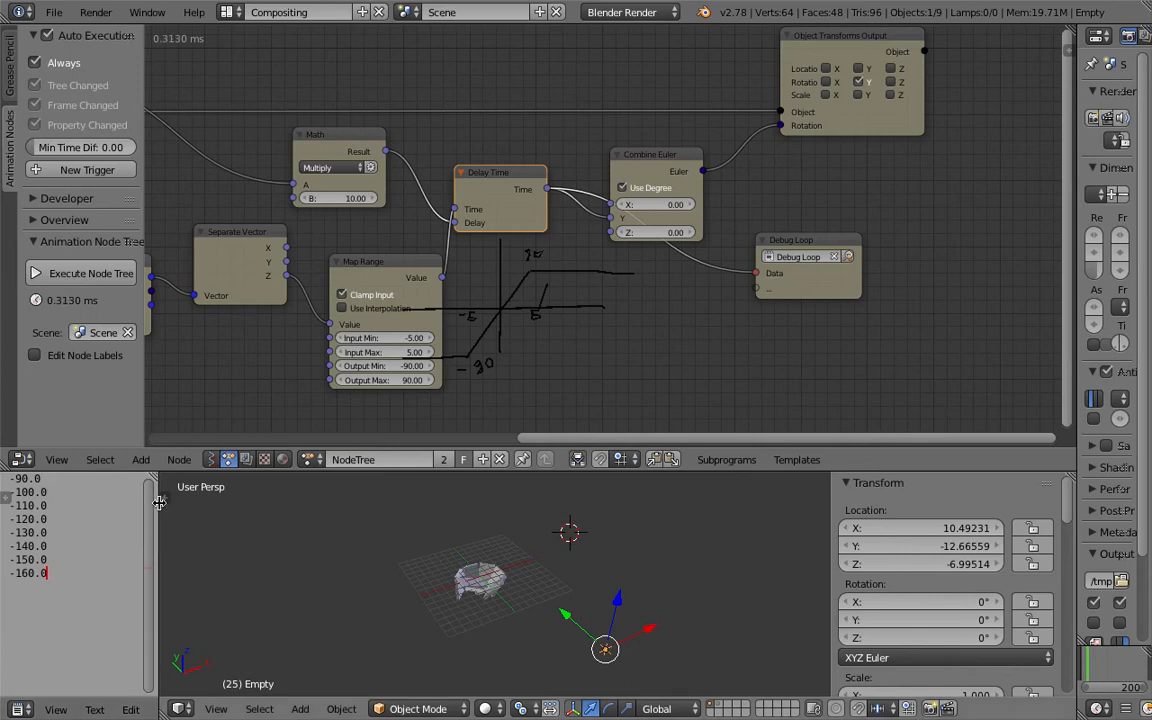
# Widen the debug text editor and raise the empty along global Z to about 9.81 to examine the values
pyautogui.moveTo(166, 502); pyautogui.dragTo(190, 502)
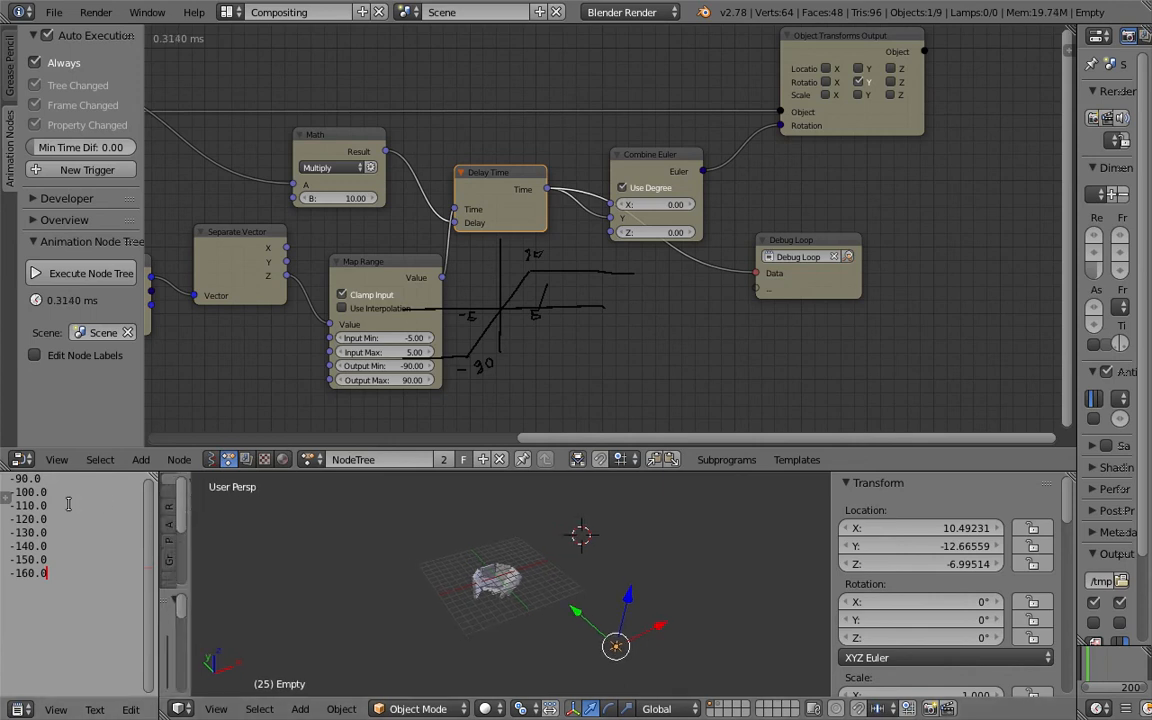
pyautogui.moveTo(190, 511)
pyautogui.mouseDown()
pyautogui.moveTo(158, 509)
pyautogui.moveTo(173, 508)
pyautogui.mouseUp()
pyautogui.moveTo(384, 564); pyautogui.dragTo(386, 532)
pyautogui.moveTo(697, 577); pyautogui.dragTo(719, 497)
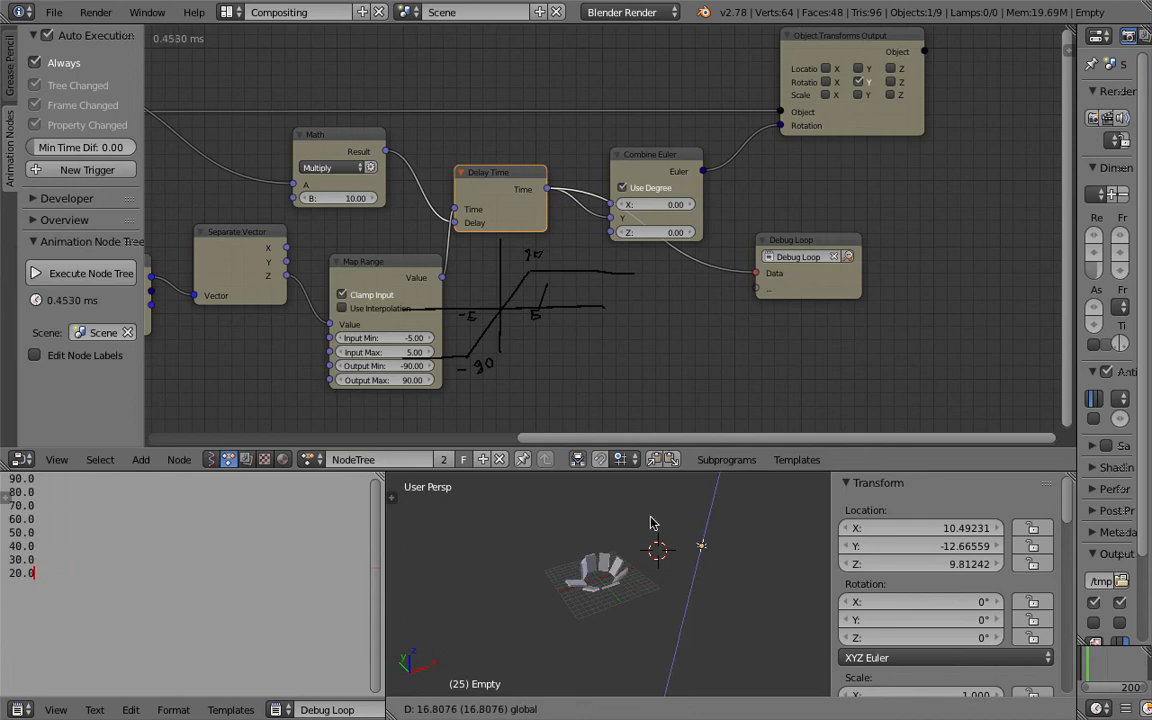
pyautogui.scroll(2, 664, 550)
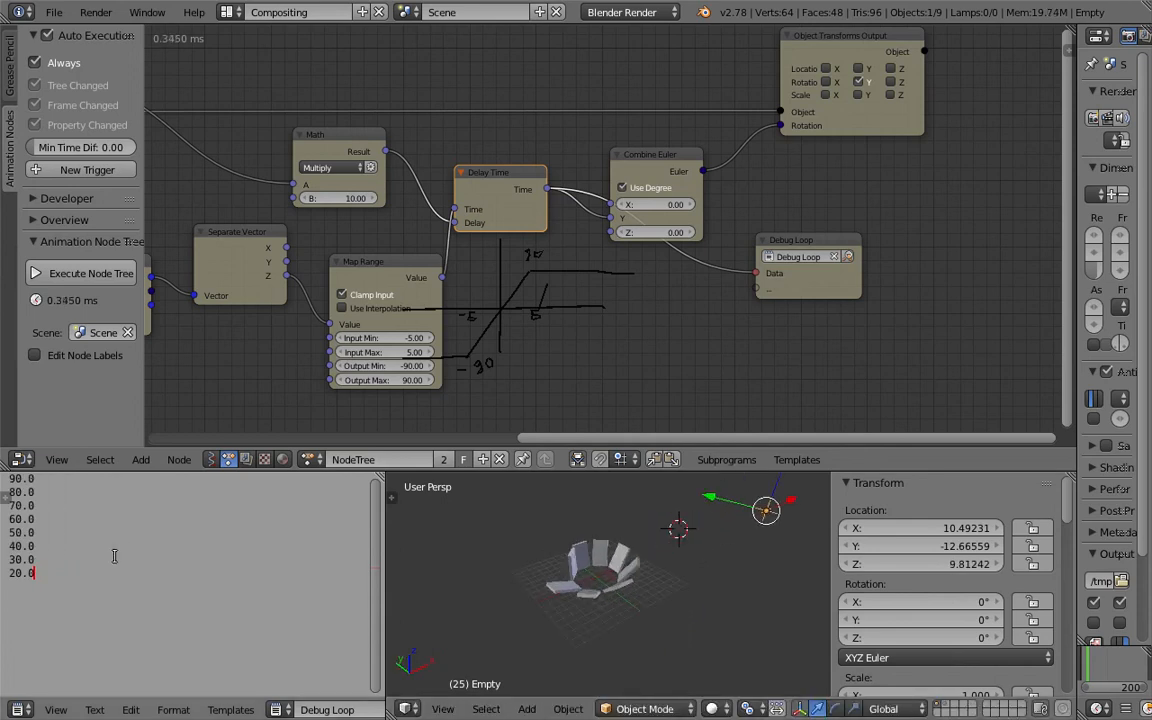
# Try an Output Max of 103.35 on the Map Range node and undo the change
pyautogui.moveTo(377, 407); pyautogui.dragTo(445, 386, button='middle')
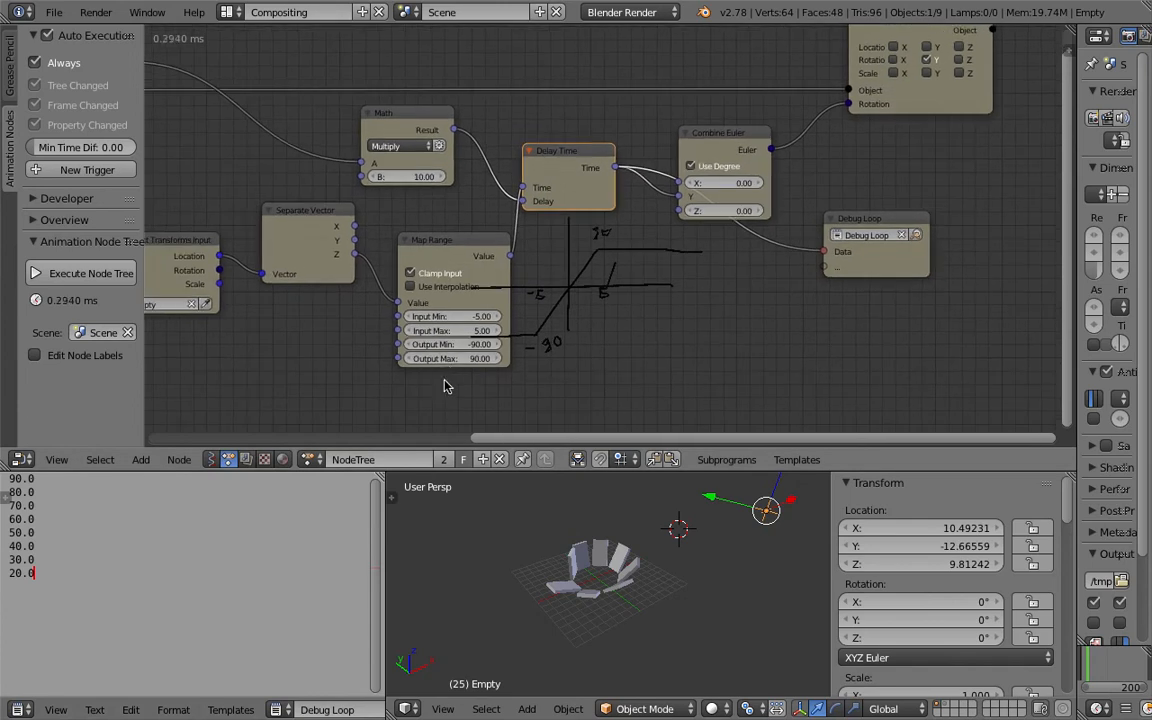
pyautogui.moveTo(450, 358)
pyautogui.mouseDown()
pyautogui.moveTo(510, 358)
pyautogui.moveTo(455, 362)
pyautogui.mouseUp()
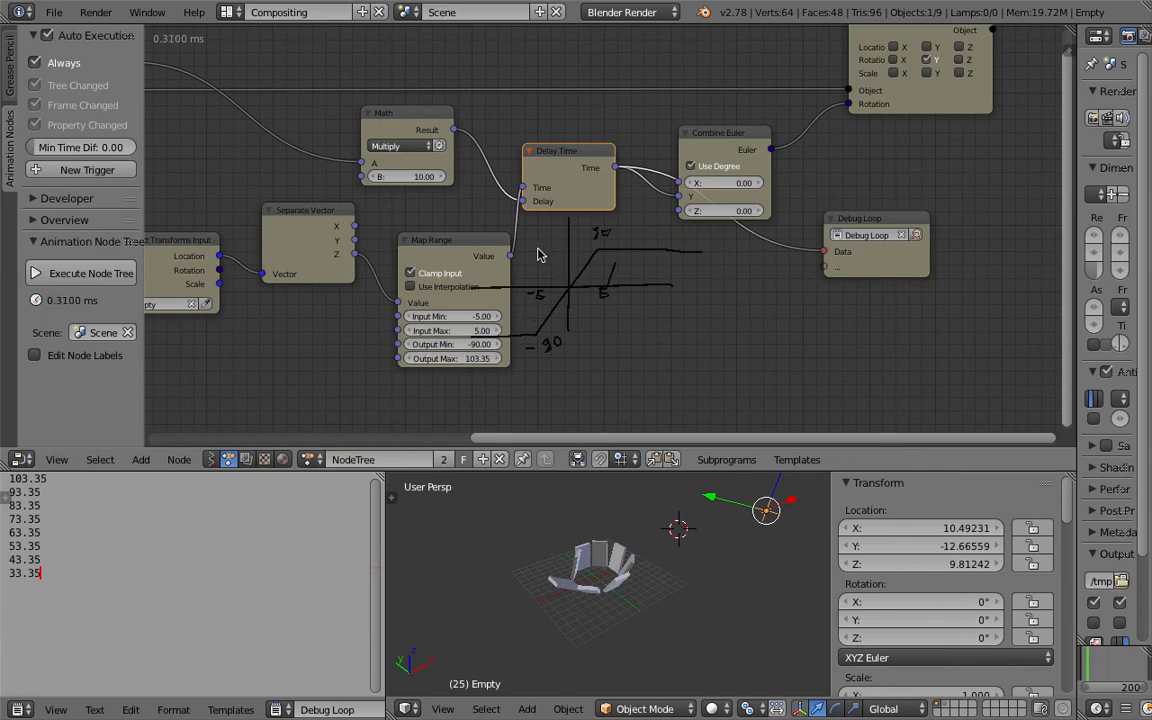
pyautogui.hotkey('ctrl', 'z')
# Rearrange the output, Combine Euler, Debug Loop, Delay Time and Map Range nodes to make room between Delay Time and Combine Euler
pyautogui.moveTo(722, 170); pyautogui.dragTo(640, 200, button='middle')
pyautogui.moveTo(834, 136); pyautogui.dragTo(967, 85)
pyautogui.moveTo(645, 175); pyautogui.dragTo(723, 142)
pyautogui.moveTo(781, 252); pyautogui.dragTo(881, 268)
pyautogui.moveTo(703, 128); pyautogui.dragTo(671, 113)
pyautogui.moveTo(691, 142); pyautogui.dragTo(698, 172, button='middle')
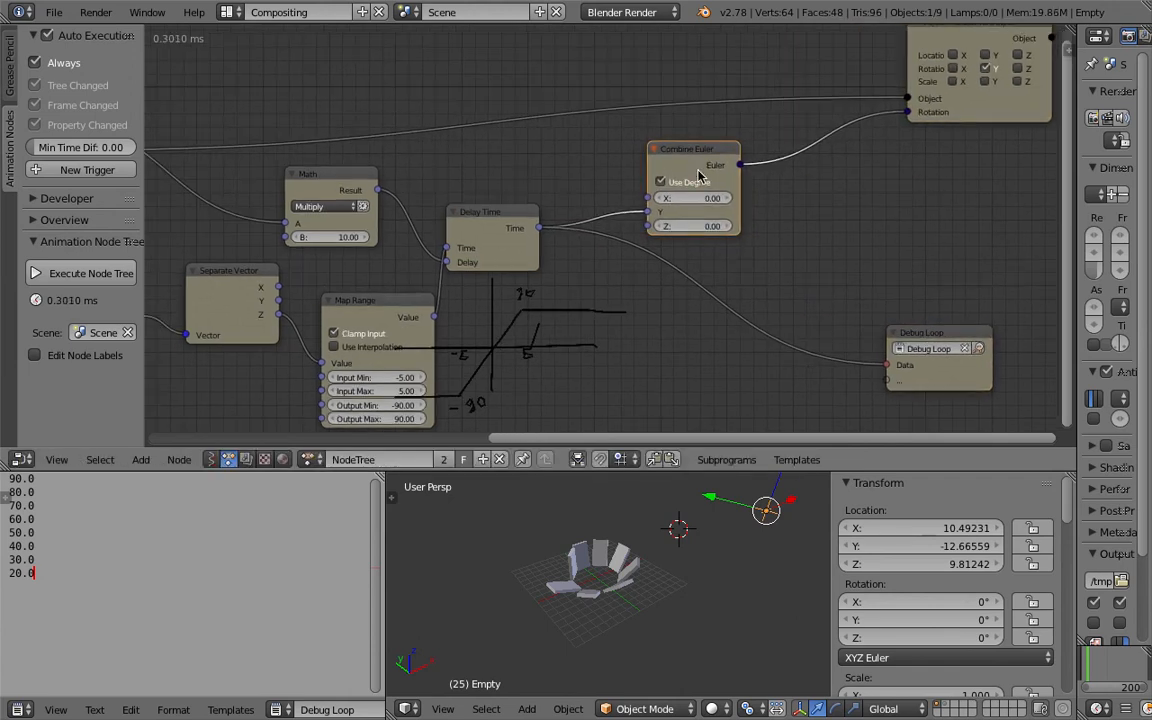
pyautogui.moveTo(708, 180); pyautogui.dragTo(805, 176)
pyautogui.click(500, 243)
pyautogui.moveTo(500, 243); pyautogui.dragTo(506, 271)
pyautogui.click(375, 305)
pyautogui.moveTo(350, 310); pyautogui.dragTo(336, 312)
# Duplicate the Map Range node, insert the copy on the link between Delay Time and Combine Euler, and tidy the surrounding nodes
pyautogui.hotkey('shift', 'd')
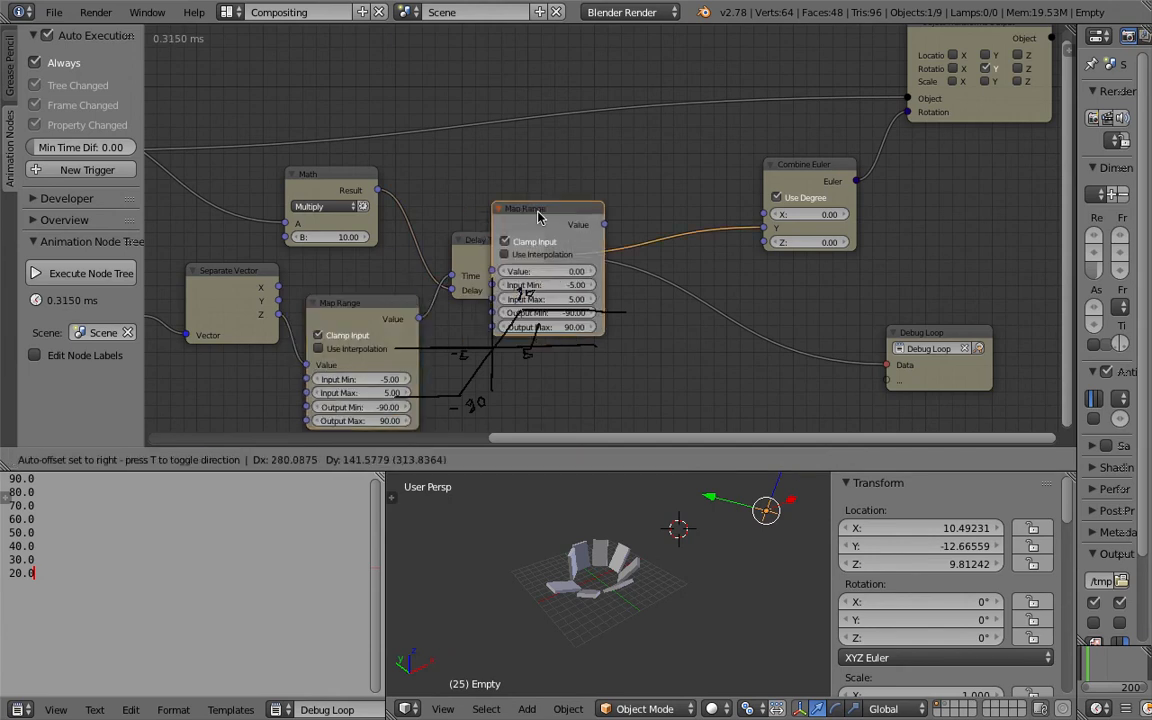
pyautogui.click(690, 152)
pyautogui.moveTo(809, 169); pyautogui.dragTo(838, 168)
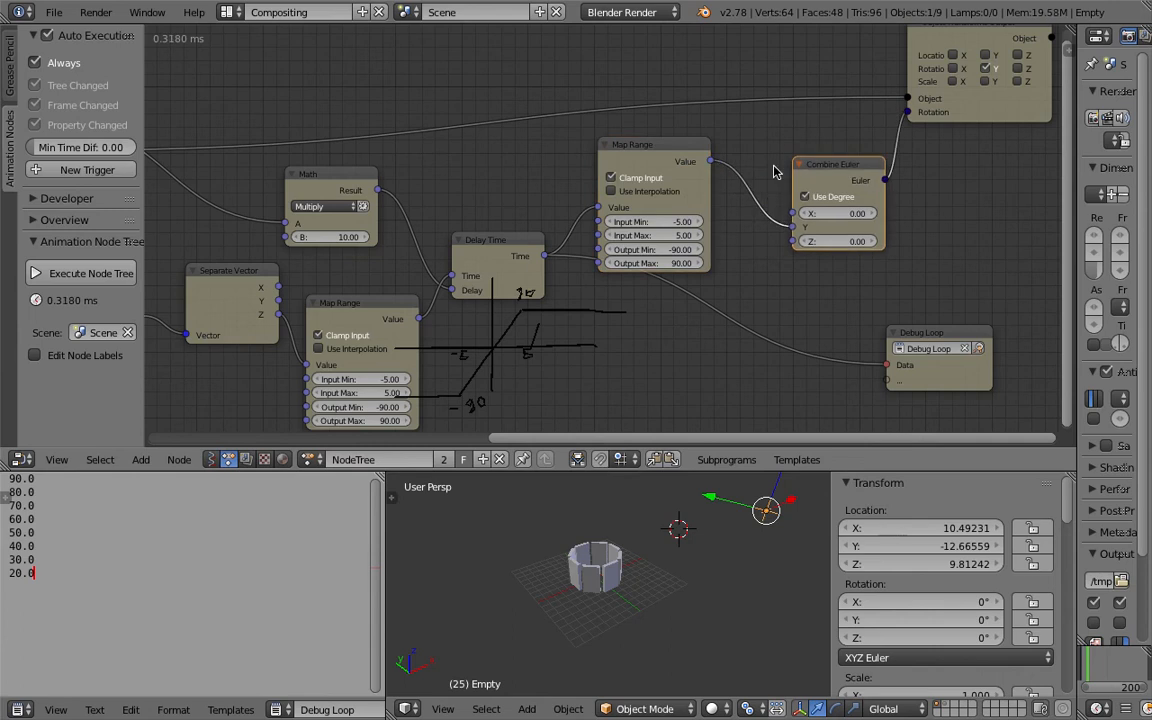
pyautogui.moveTo(670, 150); pyautogui.dragTo(732, 146)
pyautogui.moveTo(546, 251); pyautogui.dragTo(670, 358)
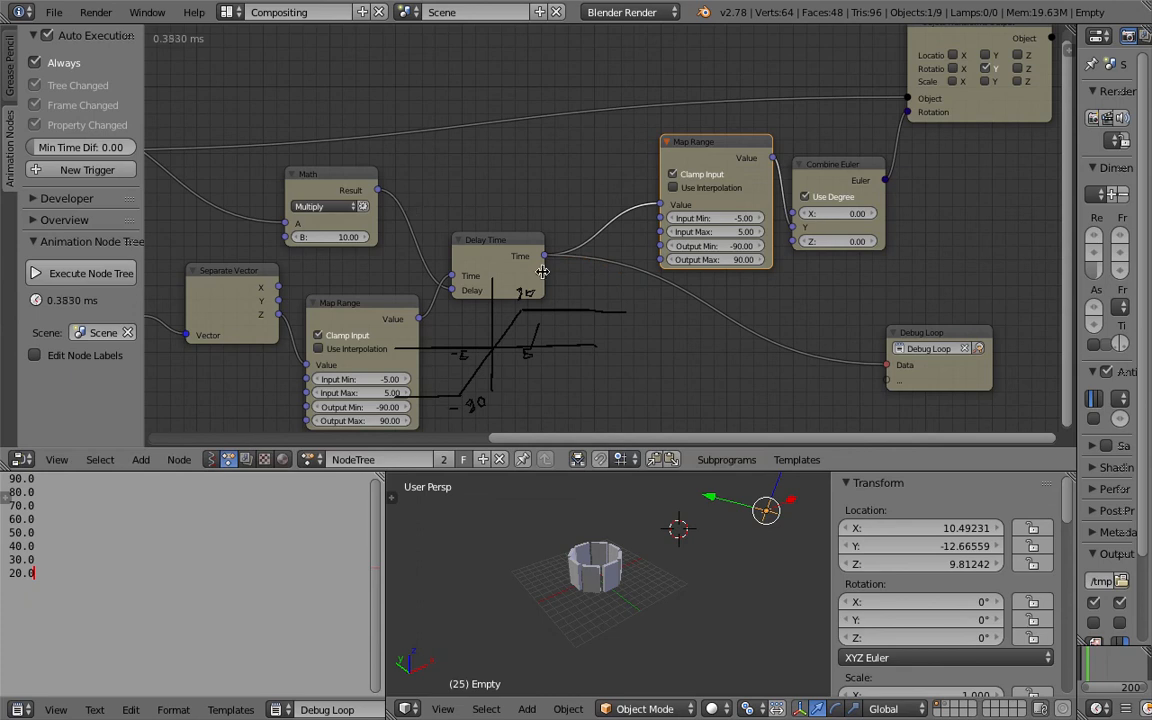
pyautogui.moveTo(923, 340); pyautogui.dragTo(686, 316)
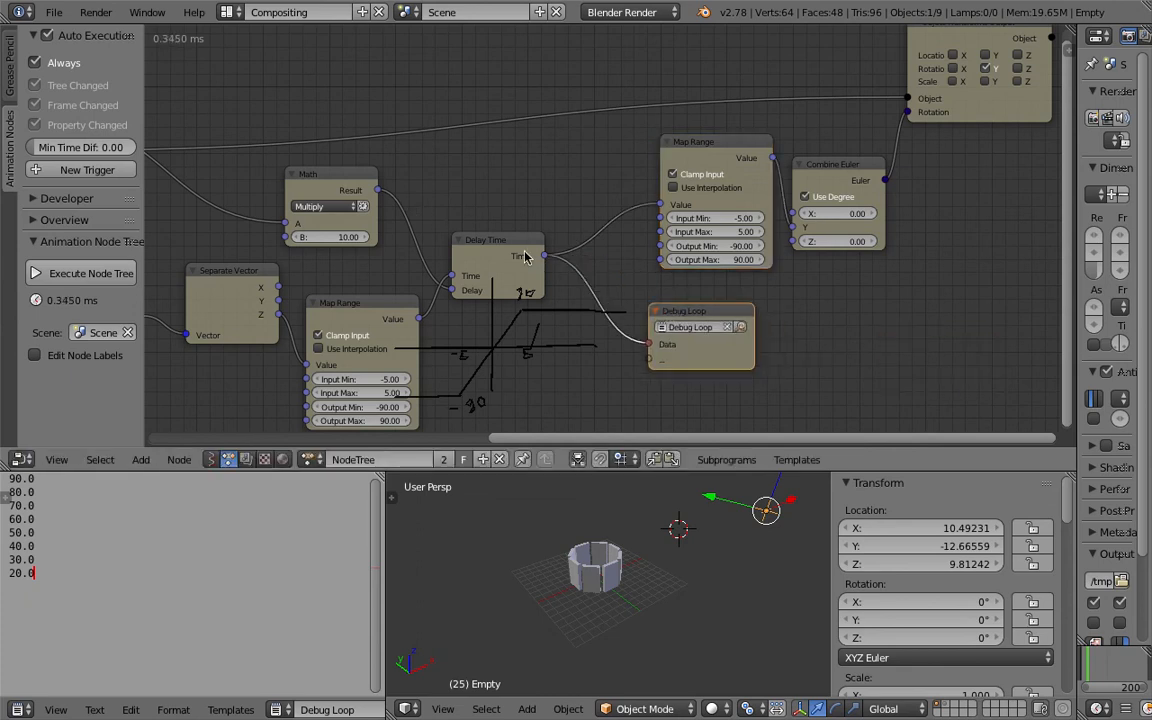
pyautogui.moveTo(516, 241); pyautogui.dragTo(516, 218)
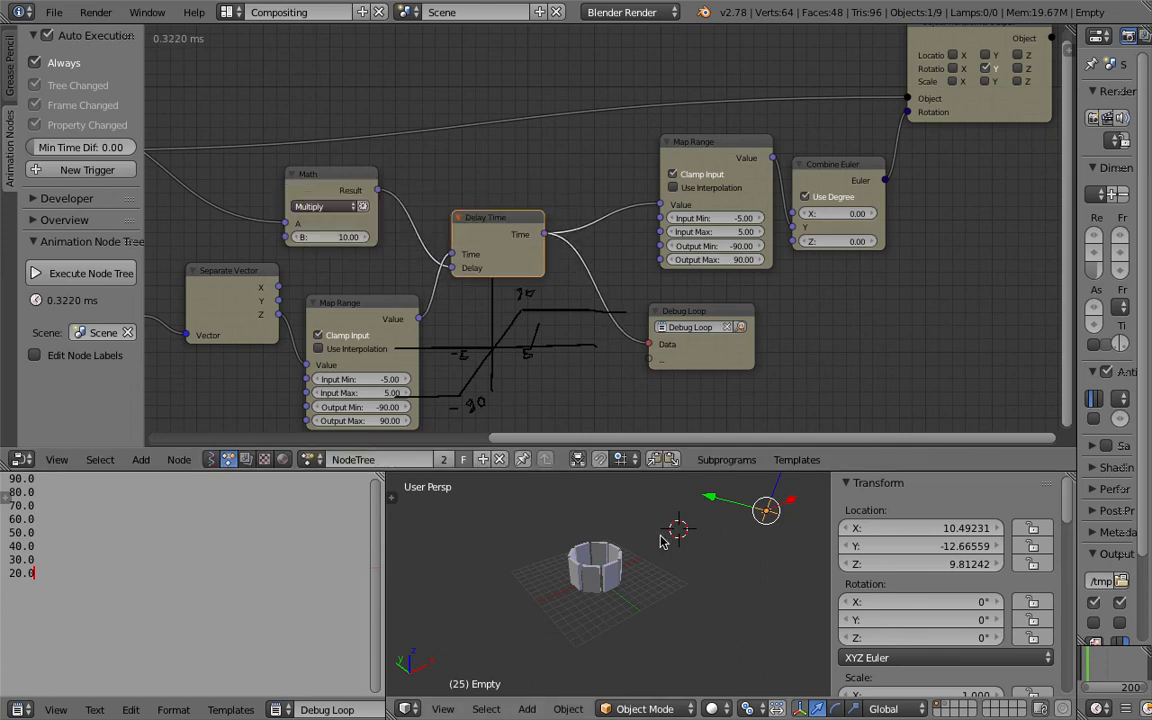
# Move the empty along global Z to about 1.79 to examine the one-by-one cube rotation, and save the file
pyautogui.moveTo(733, 548); pyautogui.dragTo(755, 507, button='middle')
pyautogui.moveTo(743, 498); pyautogui.dragTo(750, 580)
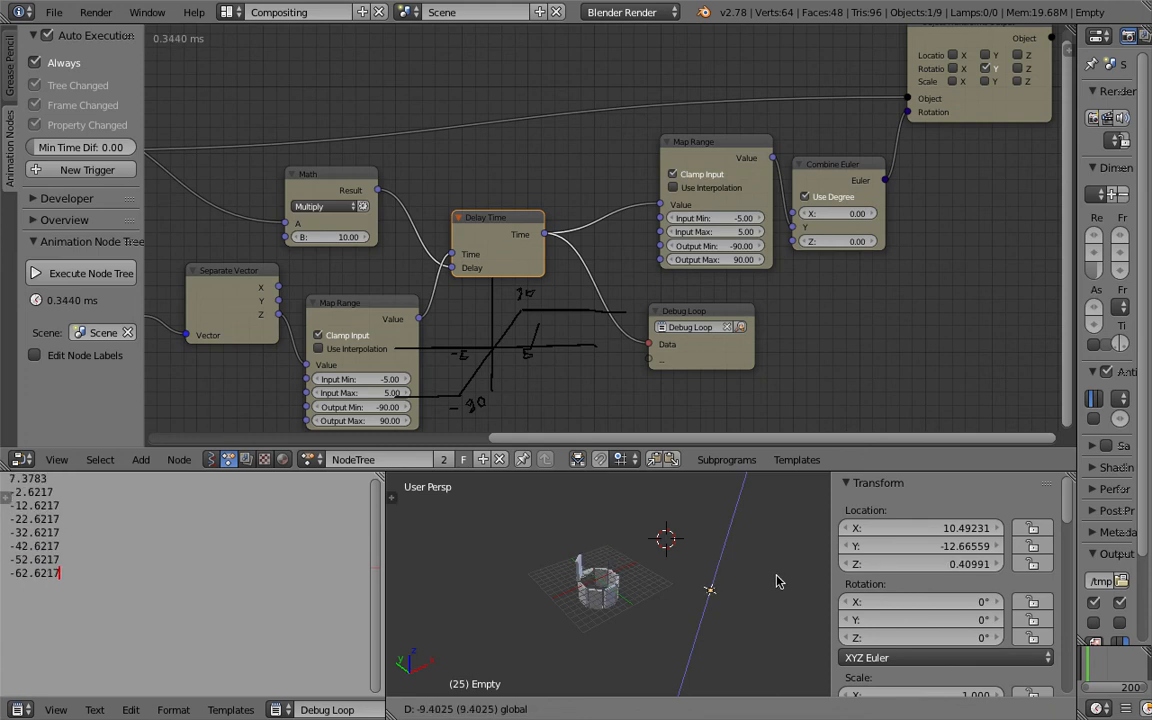
pyautogui.click(777, 550)
pyautogui.scroll(1, 707, 535)
pyautogui.scroll(2, 707, 533)
pyautogui.moveTo(695, 532); pyautogui.dragTo(729, 578)
pyautogui.moveTo(706, 152); pyautogui.dragTo(686, 156)
pyautogui.hotkey('ctrl', 's')
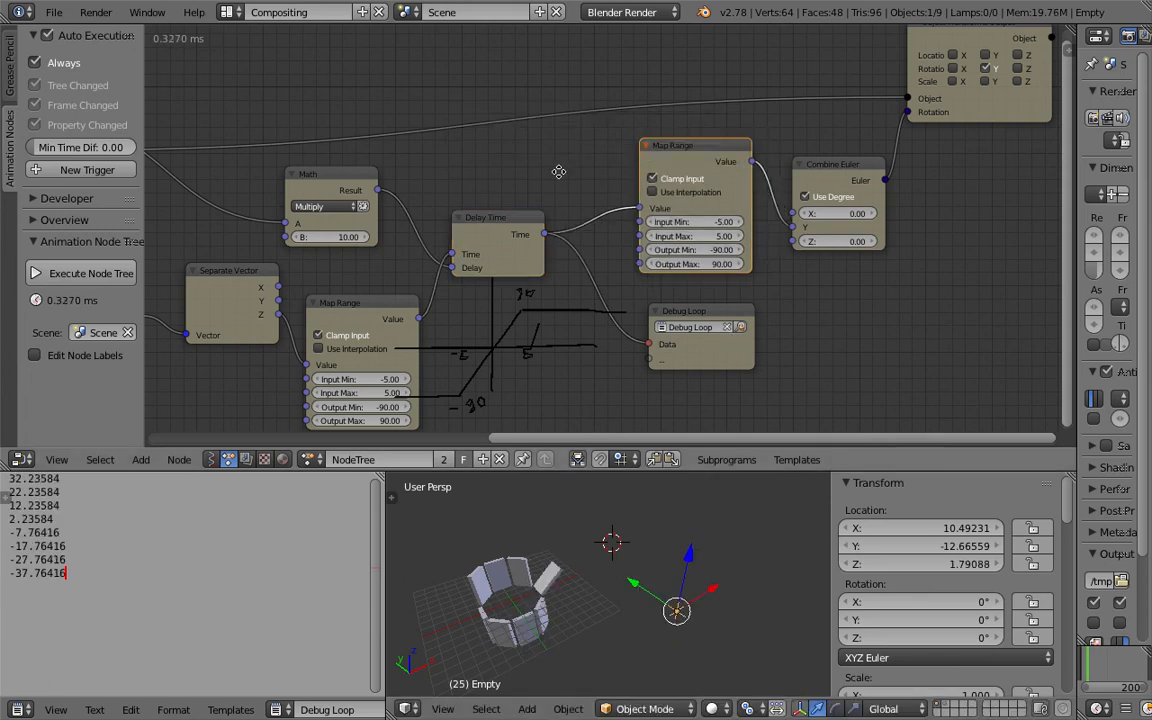
# Turn off Clamp Input on the first Map Range, move the empty along global Z to compare, and turn Clamp Input back on
pyautogui.moveTo(558, 172); pyautogui.dragTo(633, 132, button='middle')
pyautogui.click(418, 299)
pyautogui.moveTo(692, 550); pyautogui.dragTo(721, 535)
pyautogui.click(427, 296)
# Lower the empty to about Z -3.62 with the second Map Range's Clamp Input turned off to compare, and turn Clamp Input back on
pyautogui.click(770, 141)
pyautogui.moveTo(698, 519); pyautogui.dragTo(706, 612)
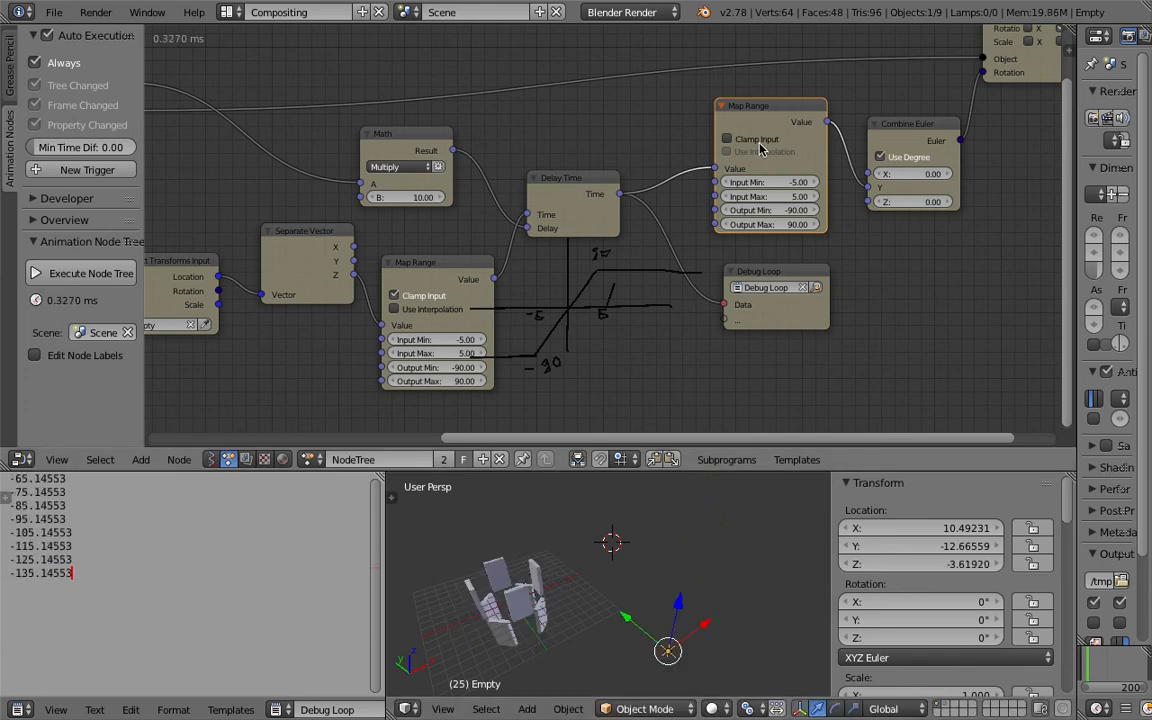
pyautogui.click(760, 139)
# Reposition the second Map Range and Debug Loop nodes, and link that Map Range's Value output to Debug Loop's Data input
pyautogui.moveTo(754, 113); pyautogui.dragTo(741, 108)
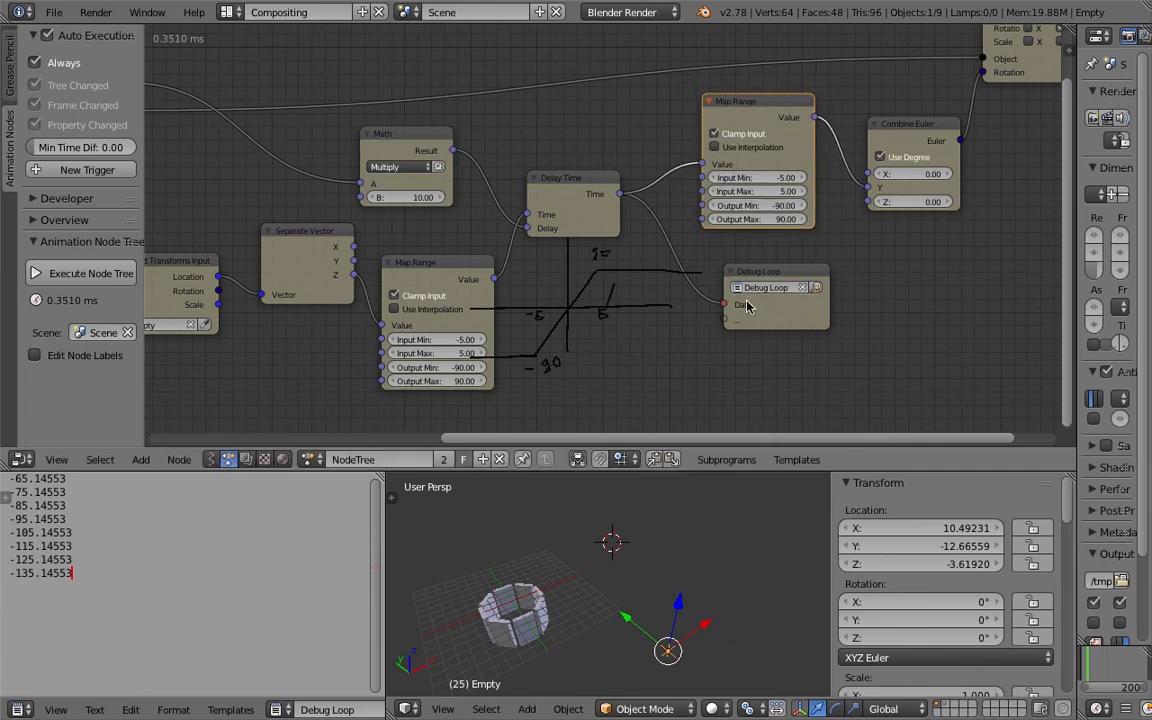
pyautogui.moveTo(762, 272); pyautogui.dragTo(892, 293)
pyautogui.moveTo(816, 119); pyautogui.dragTo(856, 325)
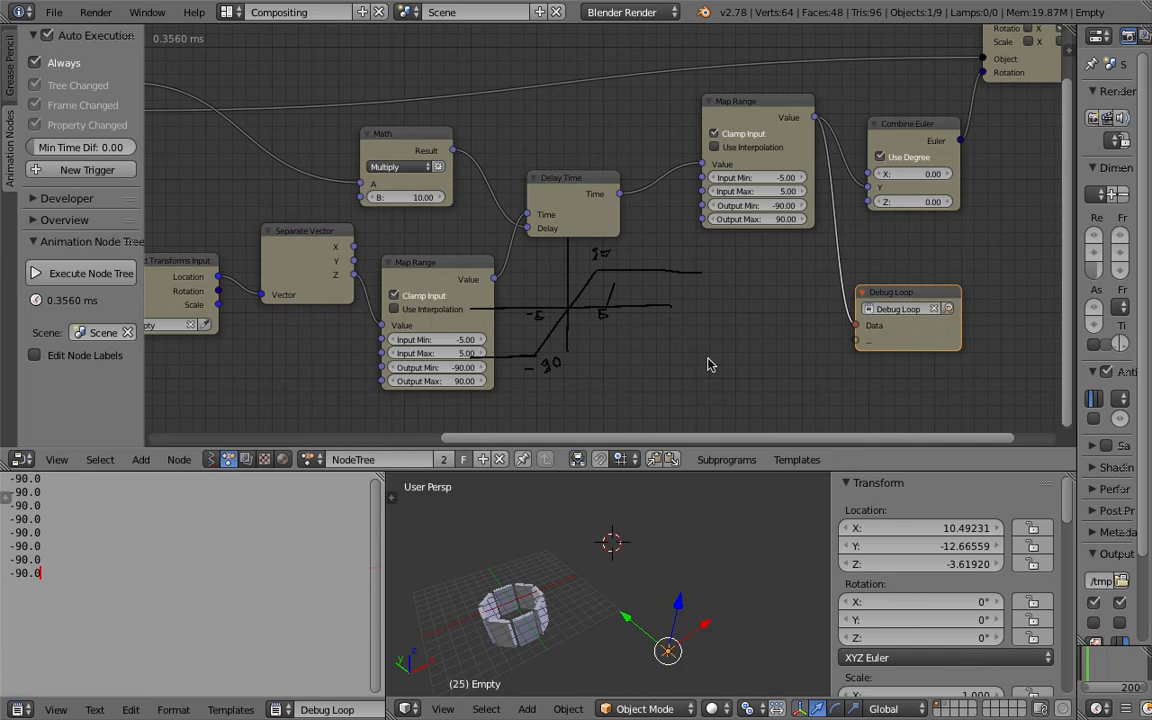
# Set the Math node's multiplier B to 5.00 and move the empty along Z to about 3.00 to compare the cube rotation
pyautogui.moveTo(676, 605); pyautogui.dragTo(712, 549)
pyautogui.click(423, 197)
pyautogui.write('5')
pyautogui.press('Return')
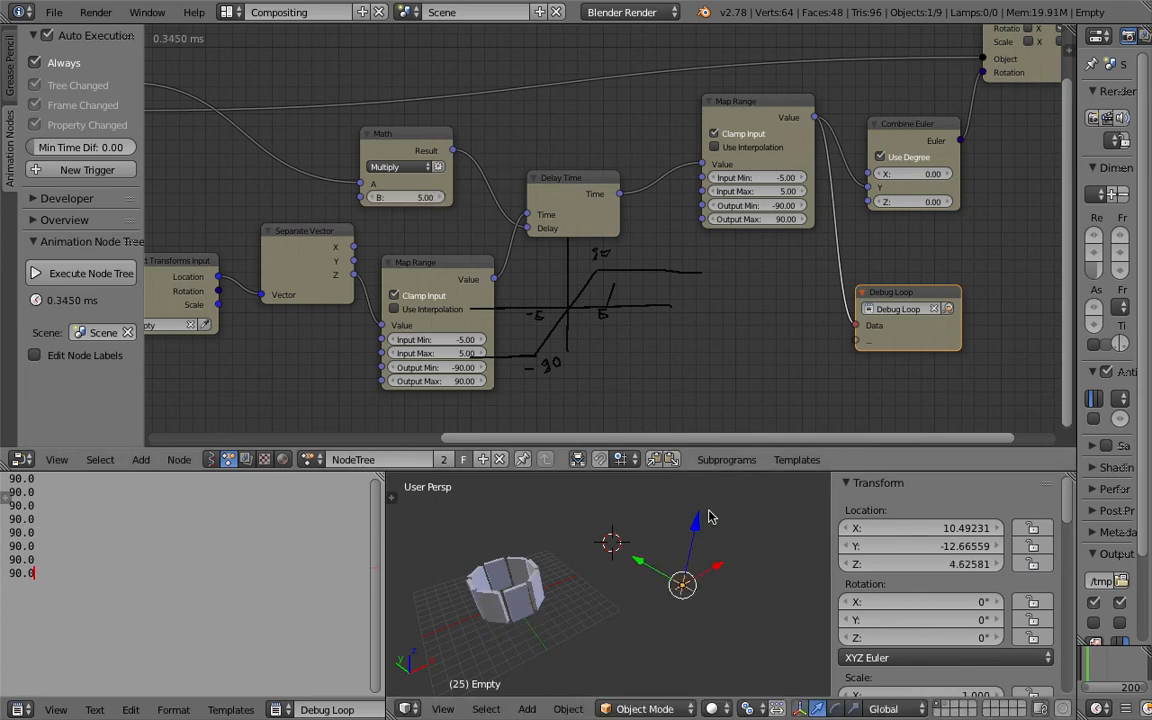
pyautogui.moveTo(694, 521); pyautogui.dragTo(722, 556)
# Set the Math node's B to 50.00 and move the empty to about X 12.98, Y -17.44, Z 8.15 to compare
pyautogui.click(419, 195)
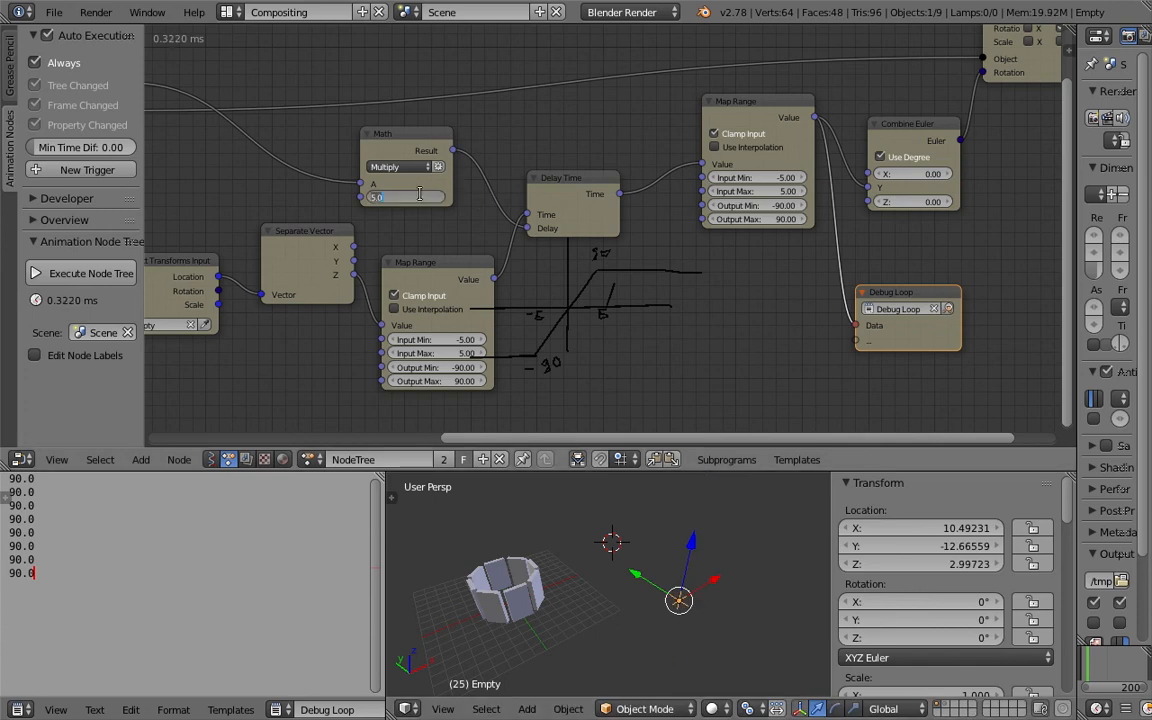
pyautogui.write('50')
pyautogui.press('Return')
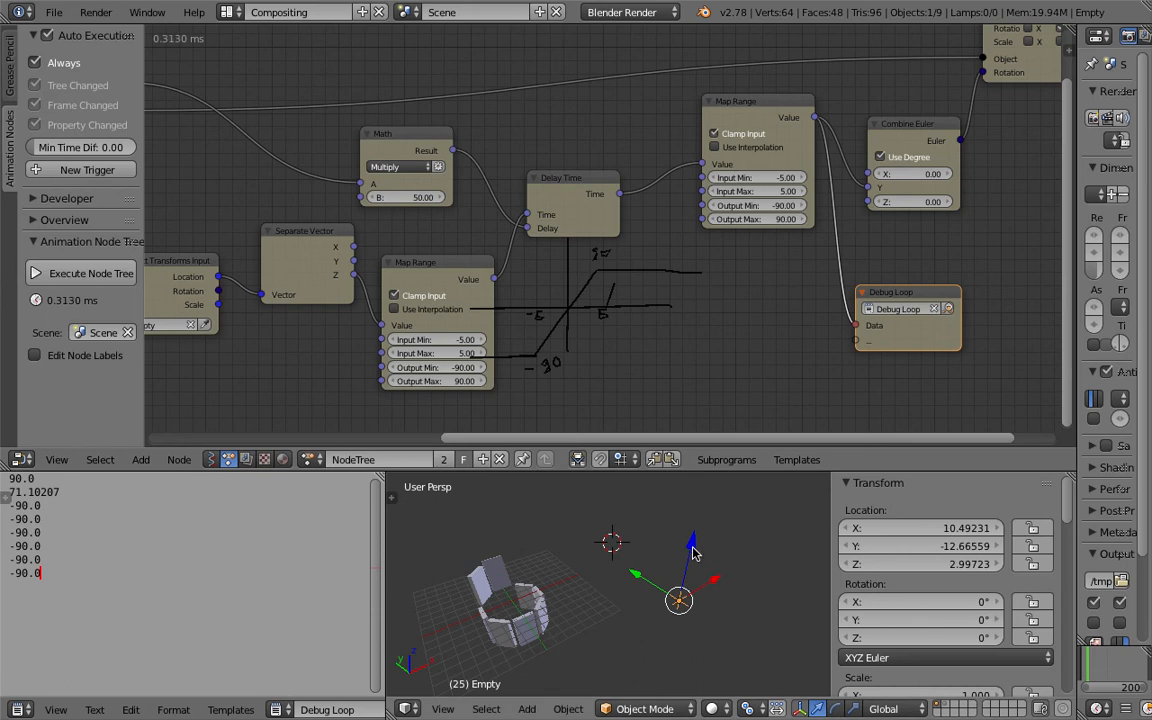
pyautogui.press('g')
pyautogui.press('z')
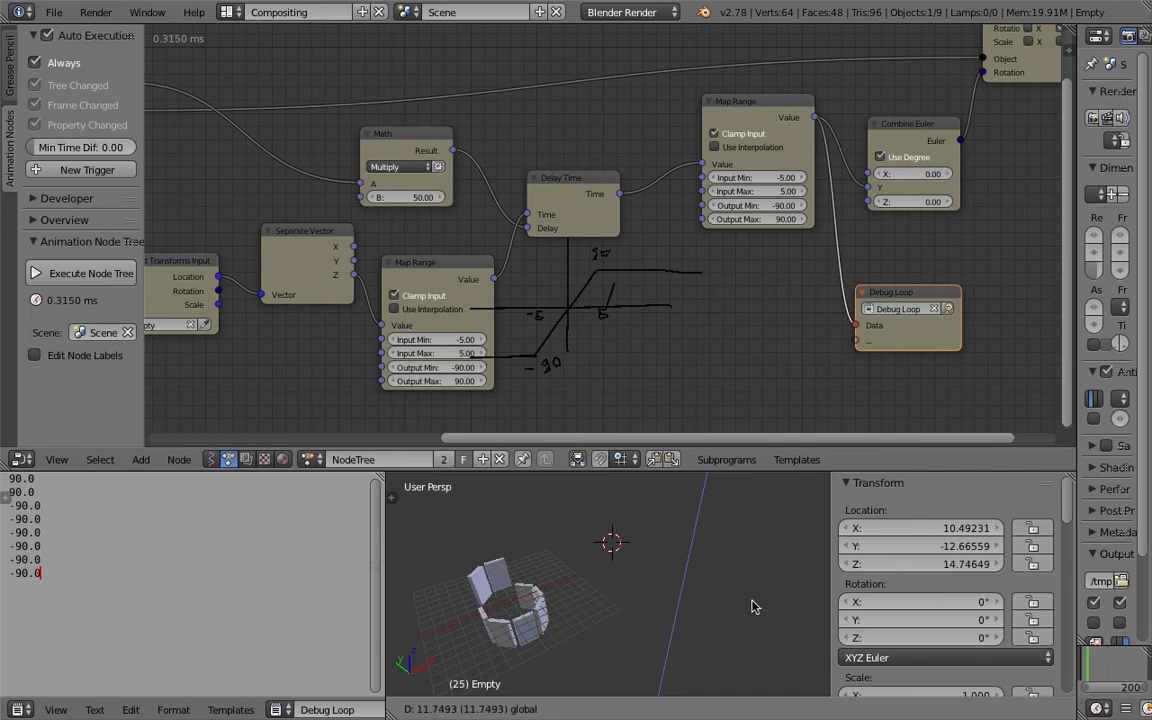
pyautogui.click(732, 684)
pyautogui.scroll(-6, 694, 640)
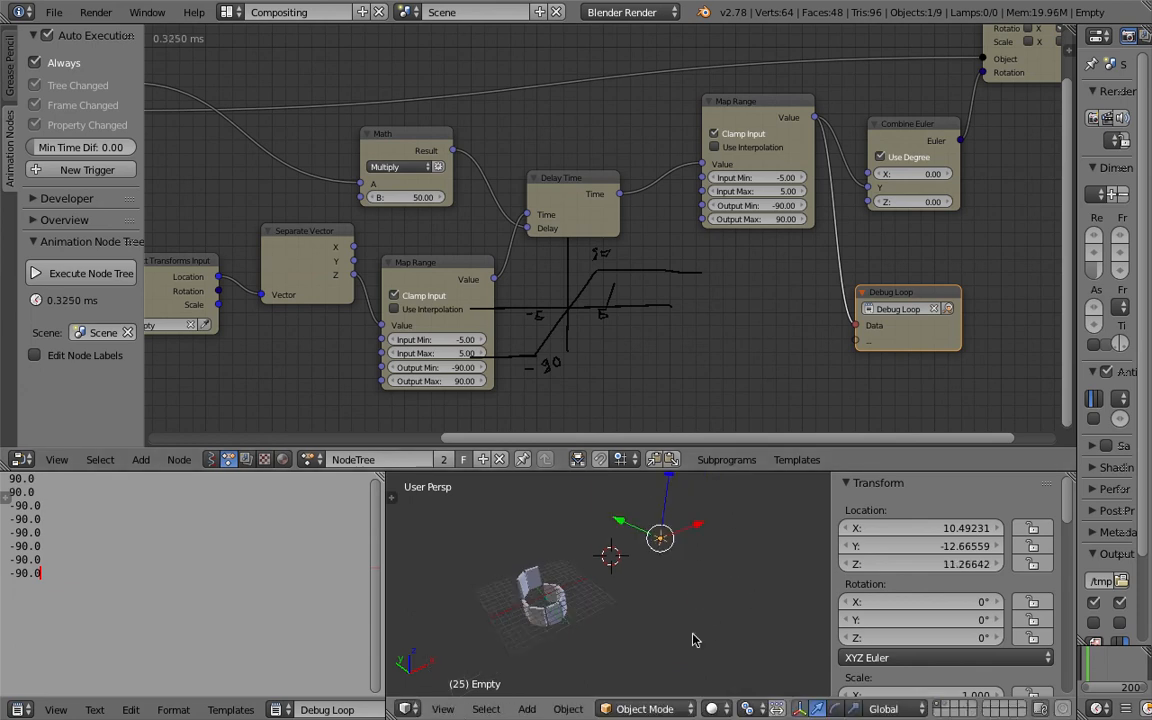
pyautogui.press('g')
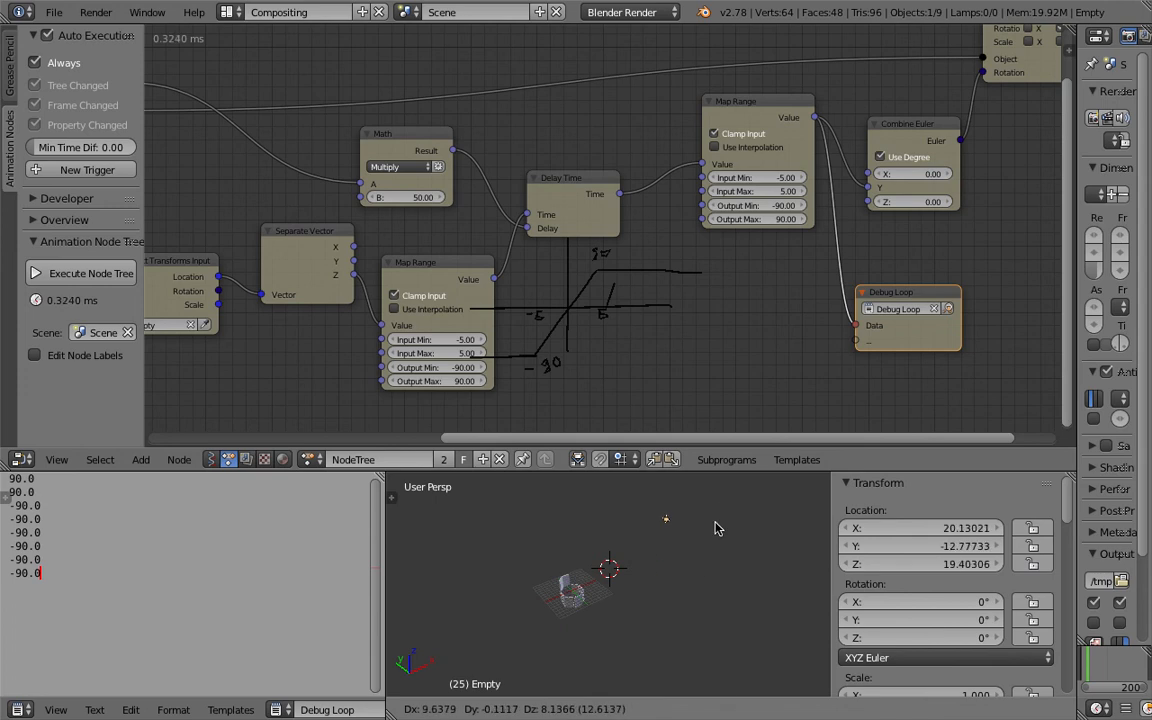
pyautogui.click(654, 577)
# Try 1 and 5 for the Math node's B, lowering the empty along Z to about 1.42 to compare the rotation overlap
pyautogui.click(418, 197)
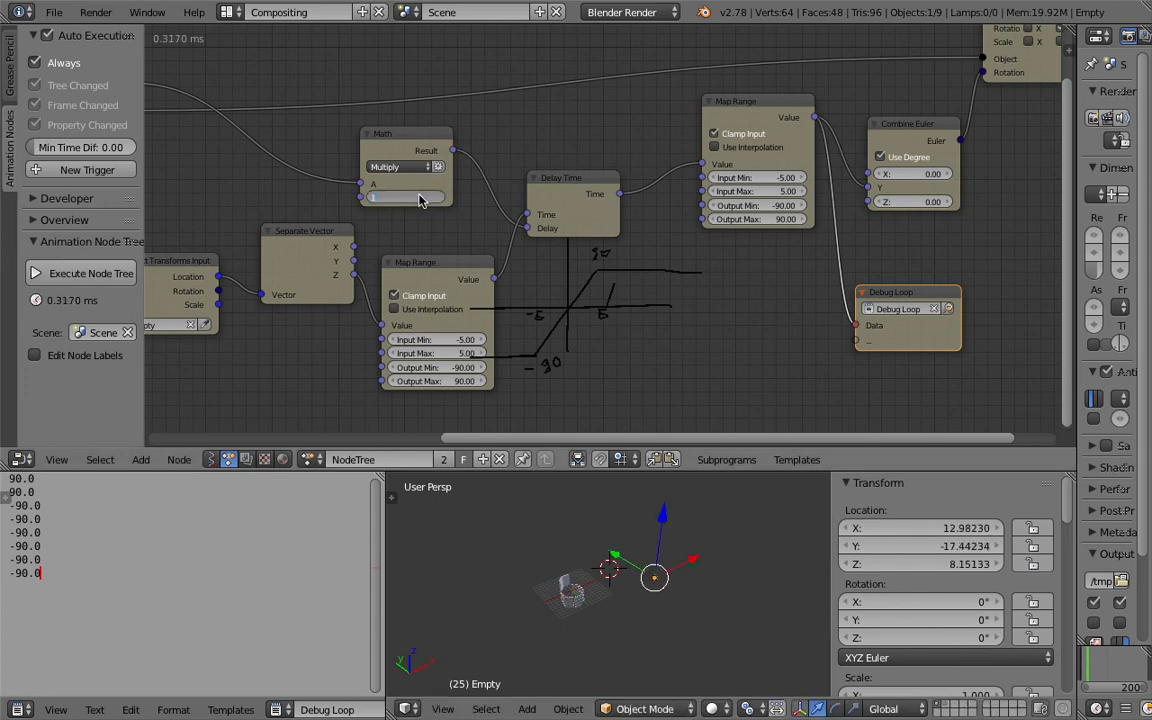
pyautogui.write('1')
pyautogui.press('Return')
pyautogui.moveTo(692, 520); pyautogui.dragTo(692, 562)
pyautogui.moveTo(437, 236); pyautogui.dragTo(517, 253, button='middle')
pyautogui.scroll(1, 610, 231)
pyautogui.moveTo(686, 562); pyautogui.dragTo(702, 565)
pyautogui.click(510, 216)
pyautogui.write('5')
pyautogui.press('Return')
# Set the Math node's B to 30.00 and move the empty along global Z to about 6.99 to examine the delay
pyautogui.click(497, 213)
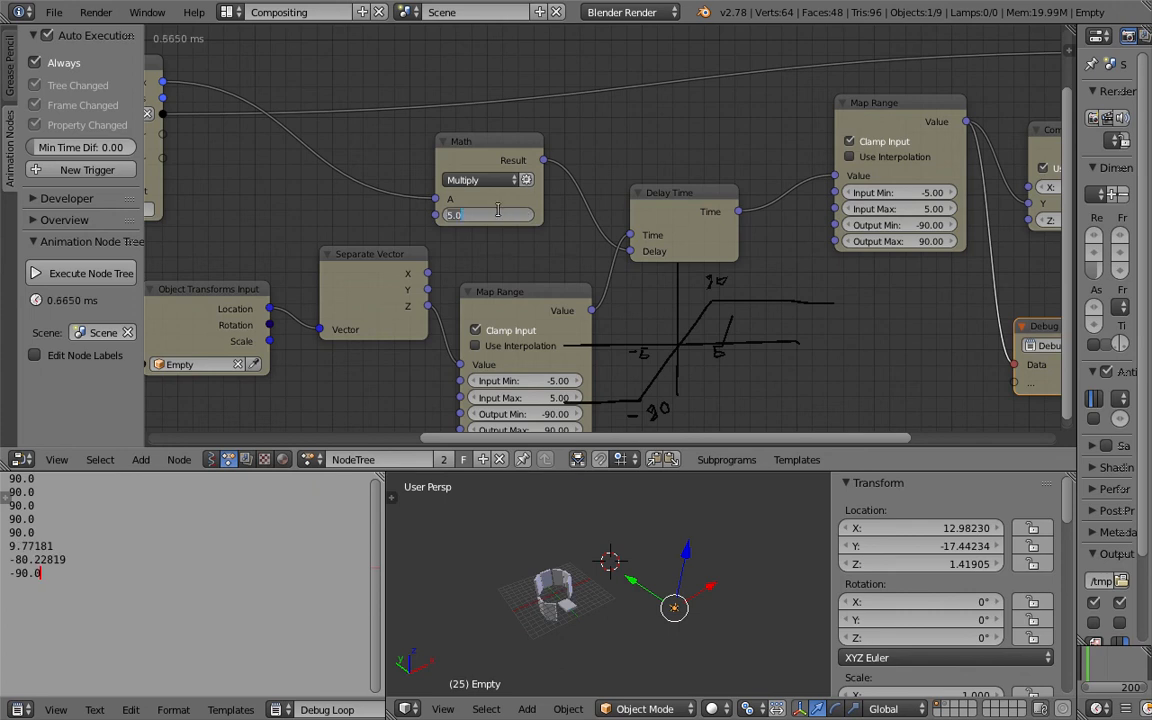
pyautogui.write('30')
pyautogui.press('Return')
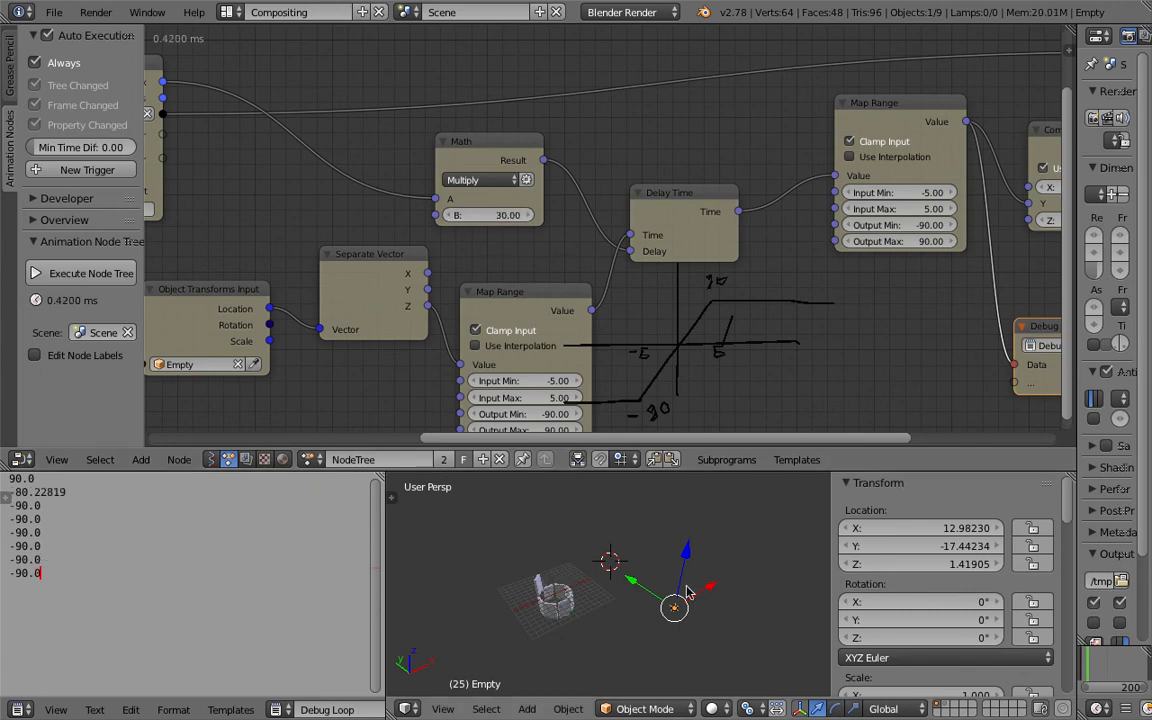
pyautogui.press('g')
pyautogui.press('z')
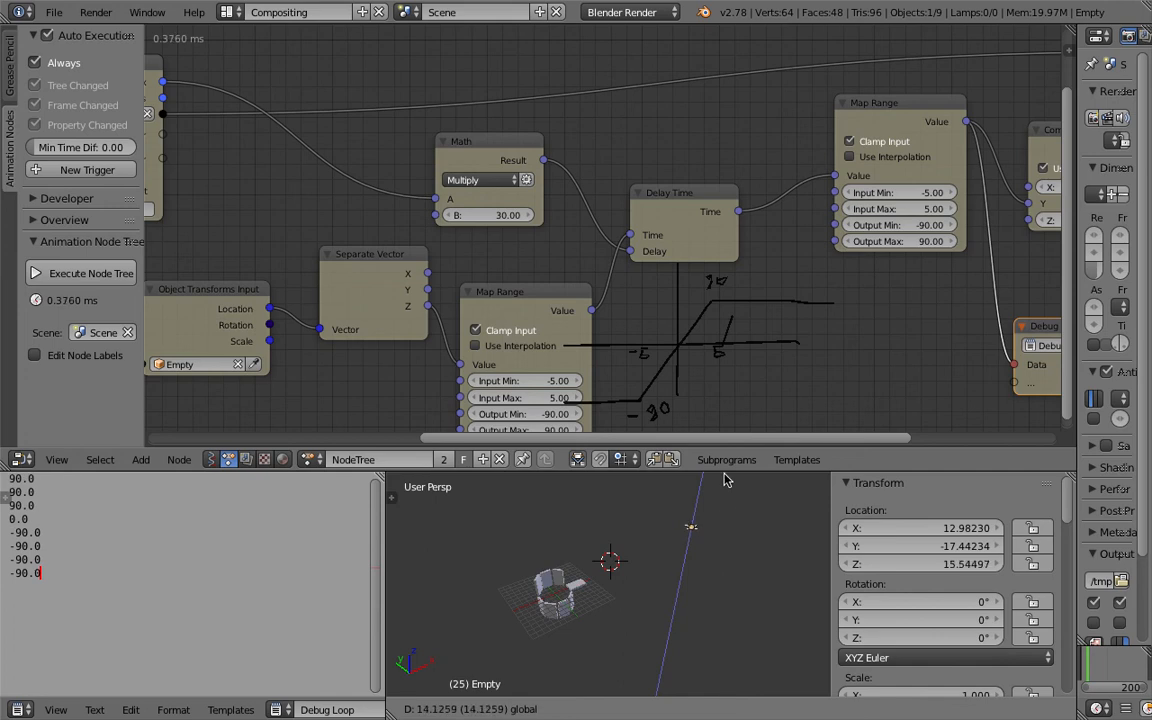
pyautogui.click(725, 535)
# Set the Math node's B to 10.00 and move the empty along global Z to about 6.14
pyautogui.click(510, 215)
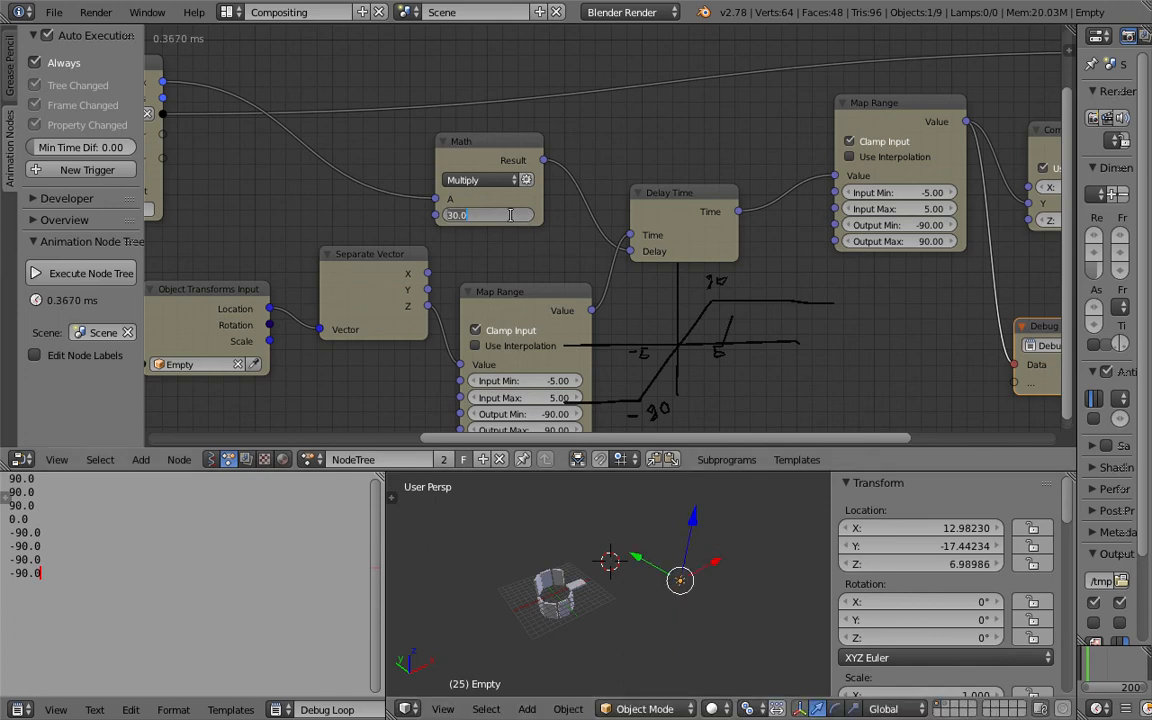
pyautogui.write('10')
pyautogui.press('Return')
pyautogui.press('g')
pyautogui.press('z')
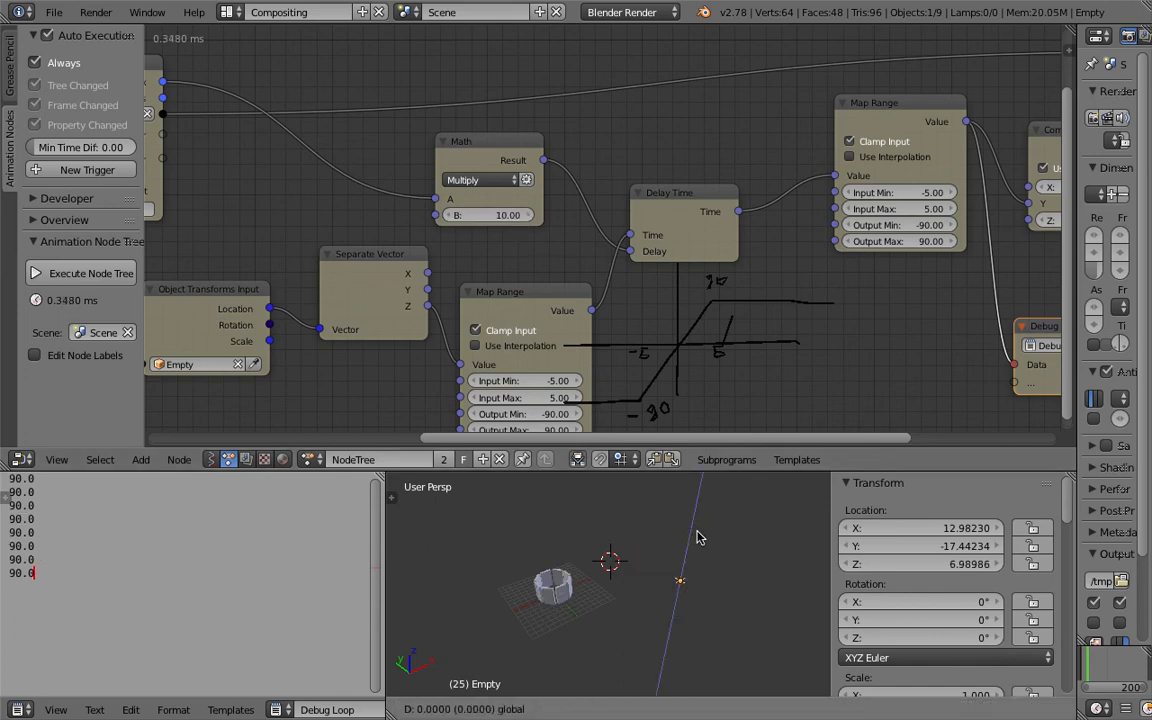
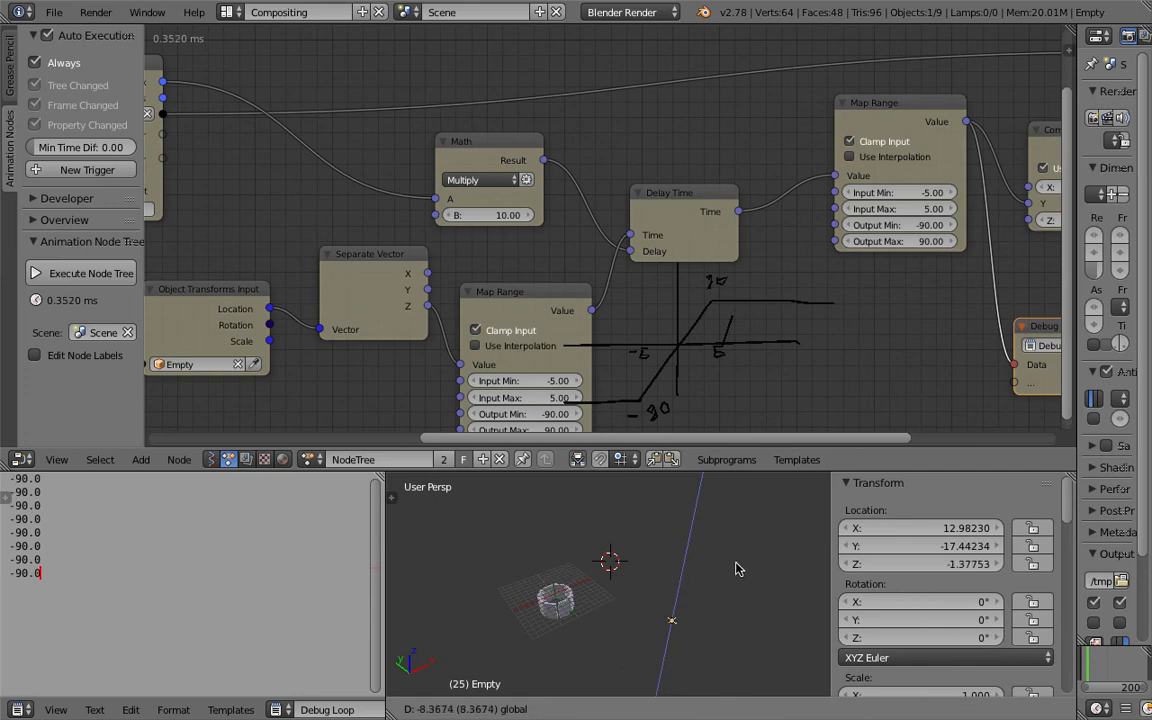
pyautogui.click(748, 517)
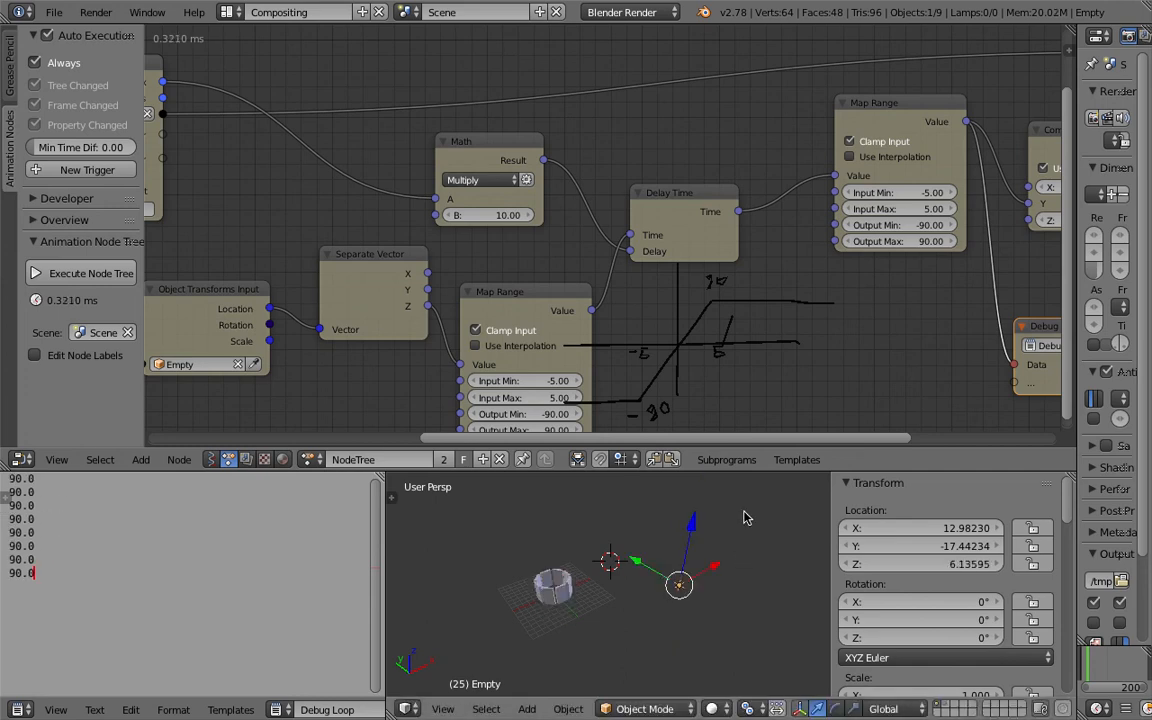
# Enlarge the node editor area, move the Object Transforms Output node further from Combine Euler, and save the file
pyautogui.moveTo(741, 360); pyautogui.dragTo(594, 334, button='middle')
pyautogui.scroll(-1, 816, 230)
pyautogui.moveTo(797, 267); pyautogui.dragTo(748, 308, button='middle')
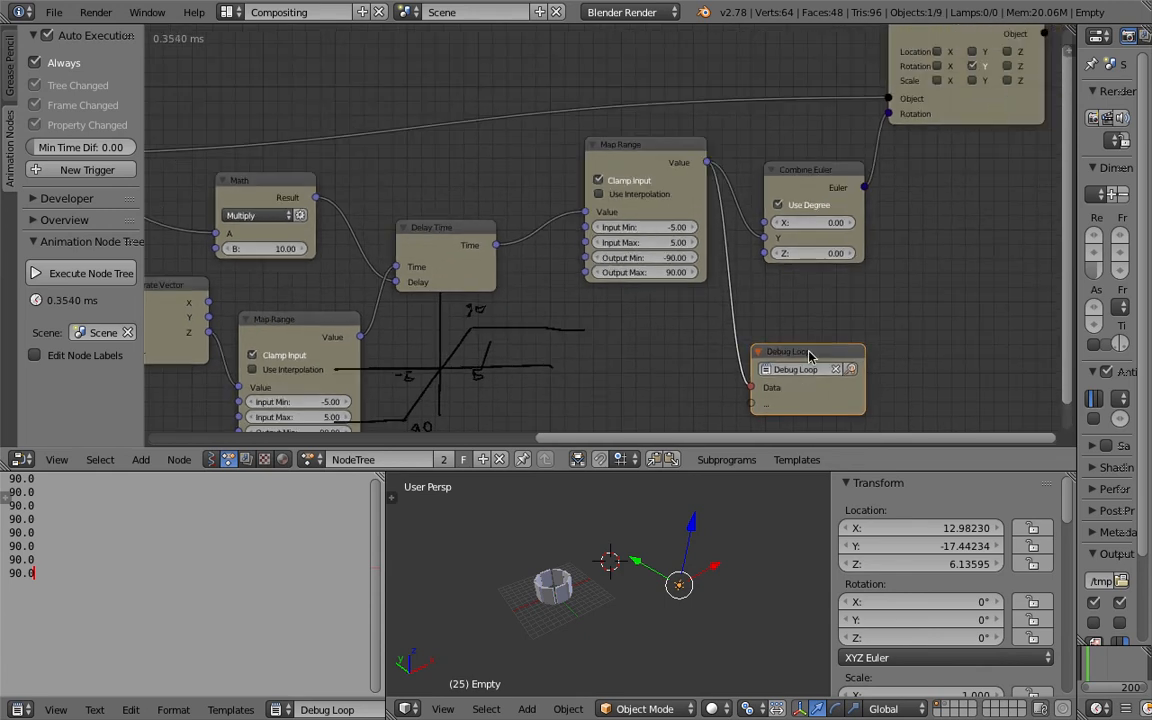
pyautogui.moveTo(735, 447); pyautogui.dragTo(740, 483)
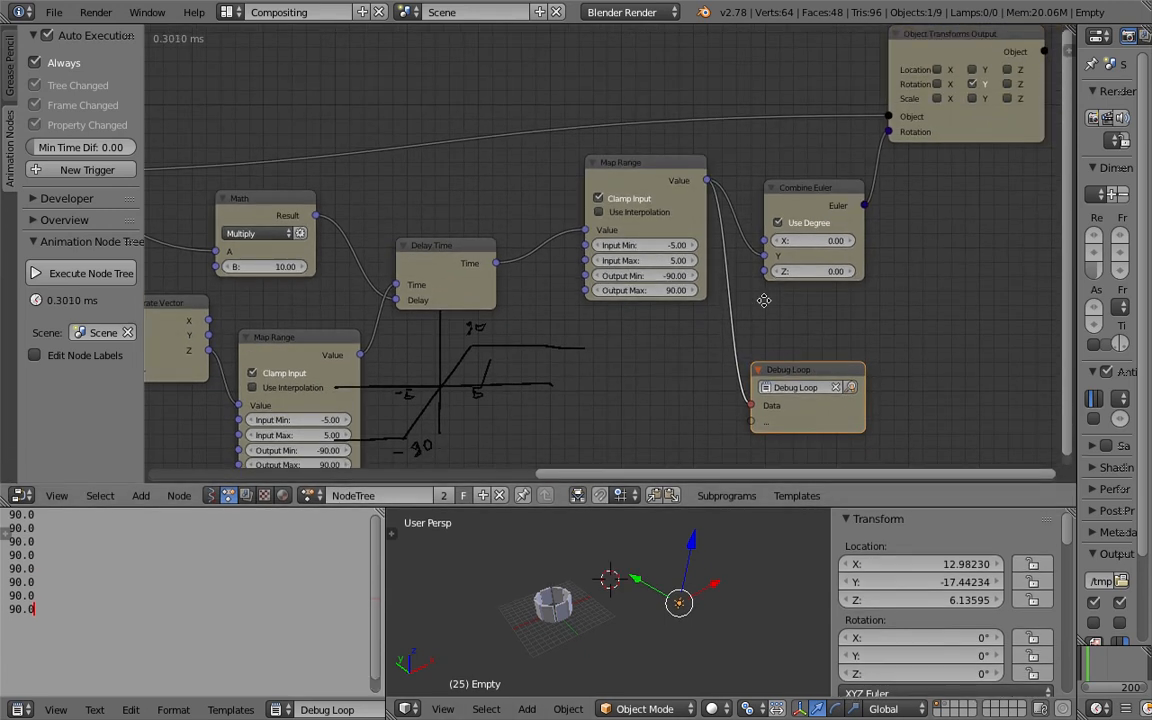
pyautogui.moveTo(762, 308); pyautogui.dragTo(767, 298, button='middle')
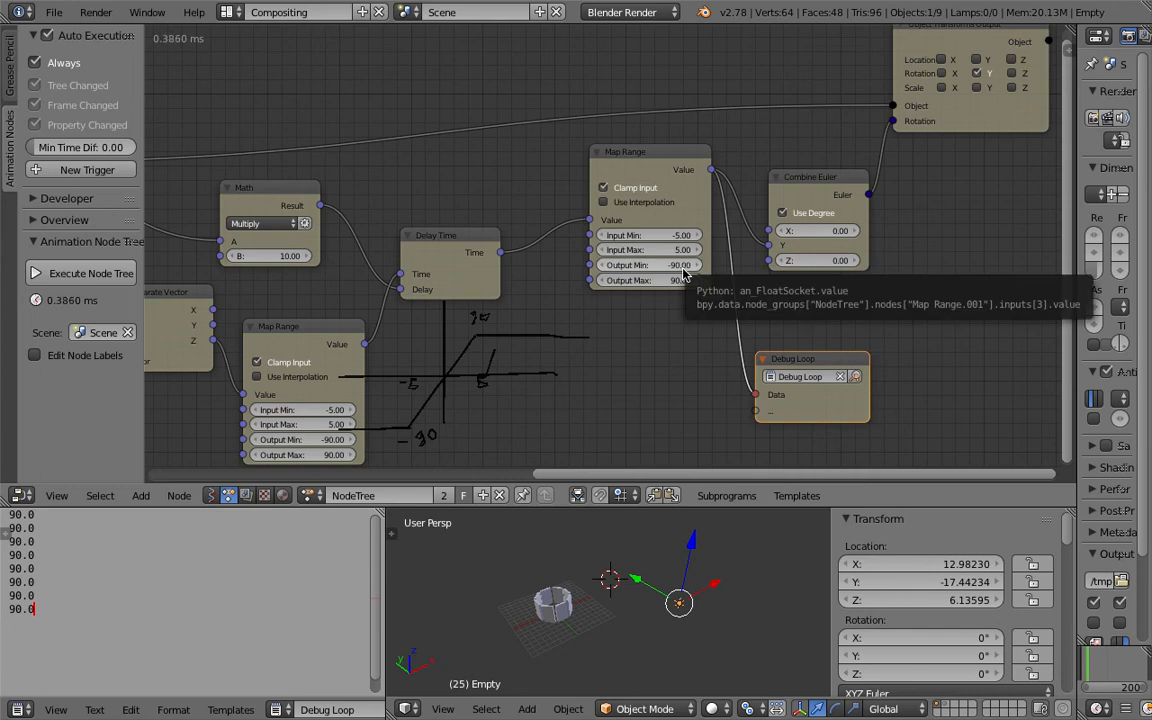
pyautogui.click(631, 160)
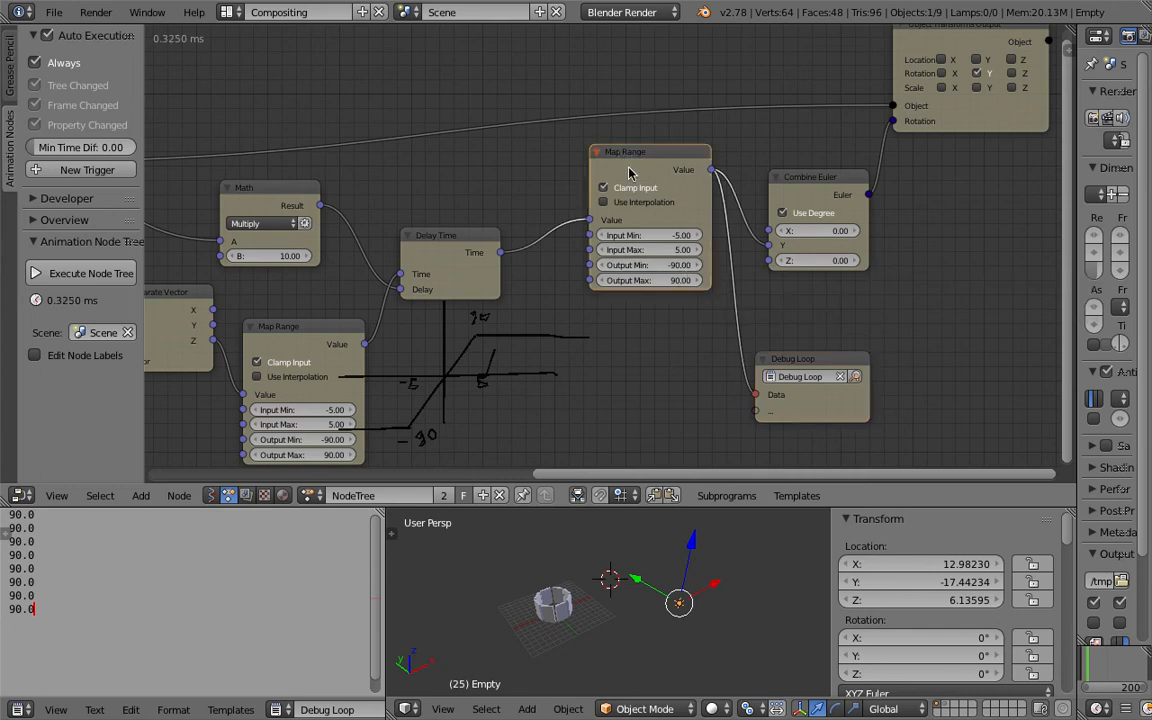
pyautogui.click(813, 187)
pyautogui.moveTo(952, 127); pyautogui.dragTo(990, 129)
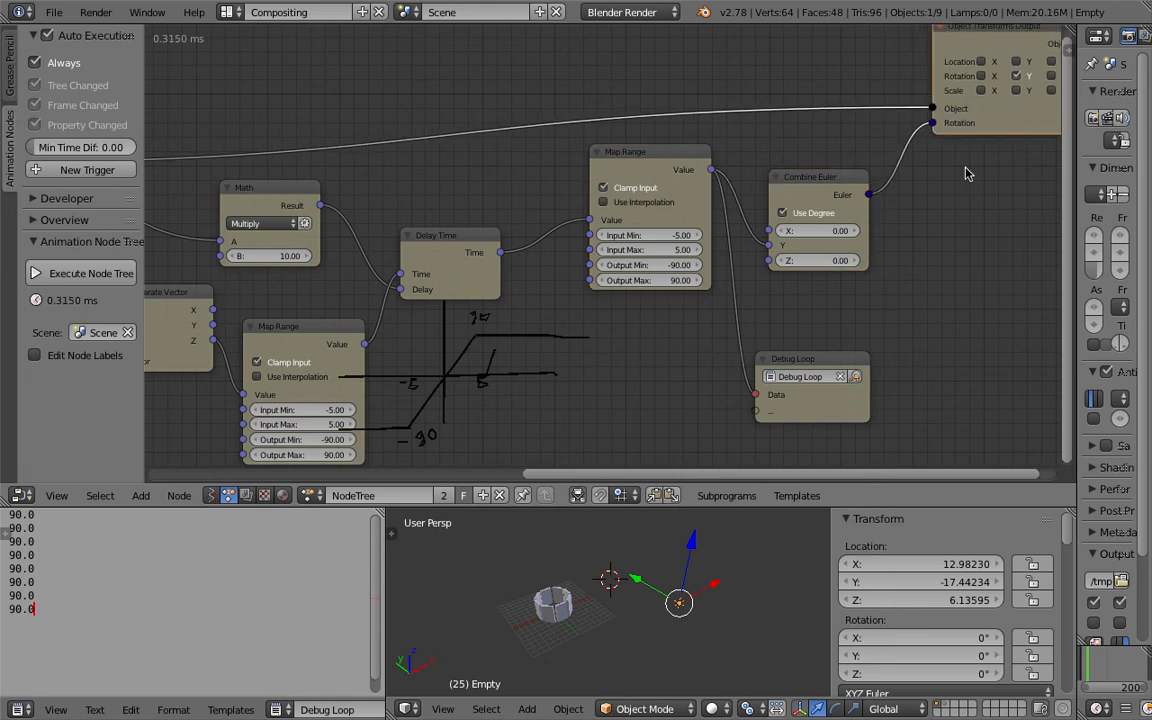
pyautogui.scroll(-2, 845, 198)
pyautogui.moveTo(841, 198); pyautogui.dragTo(823, 186, button='middle')
pyautogui.hotkey('ctrl', 's')
# Add a Mix Eulers node below the Object Transforms Output node
pyautogui.click(873, 223)
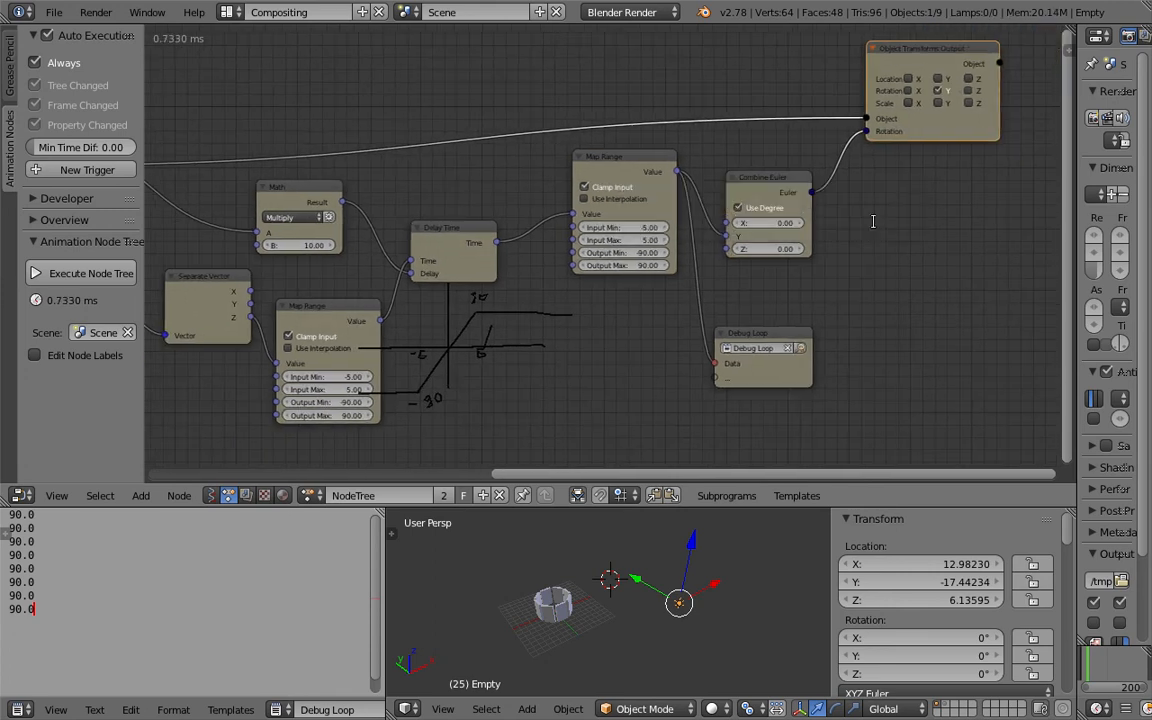
pyautogui.hotkey('shift', 'a')
pyautogui.click(873, 222)
pyautogui.write('euler mix')
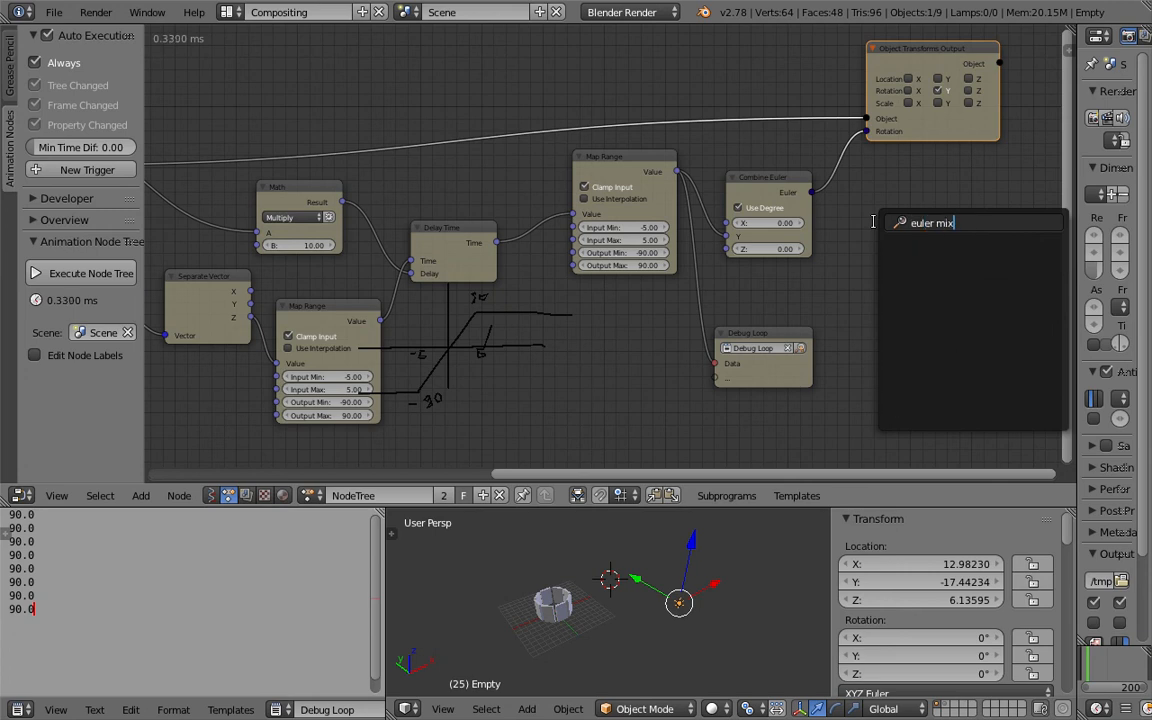
pyautogui.write('m')
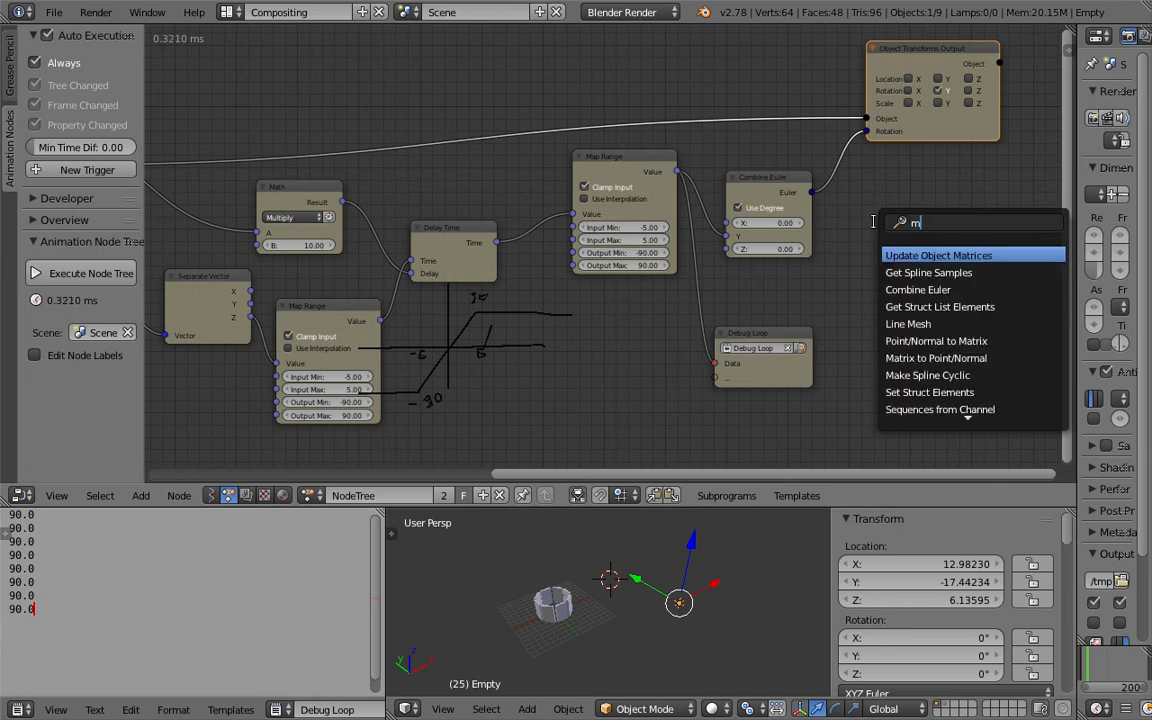
pyautogui.write('ix e')
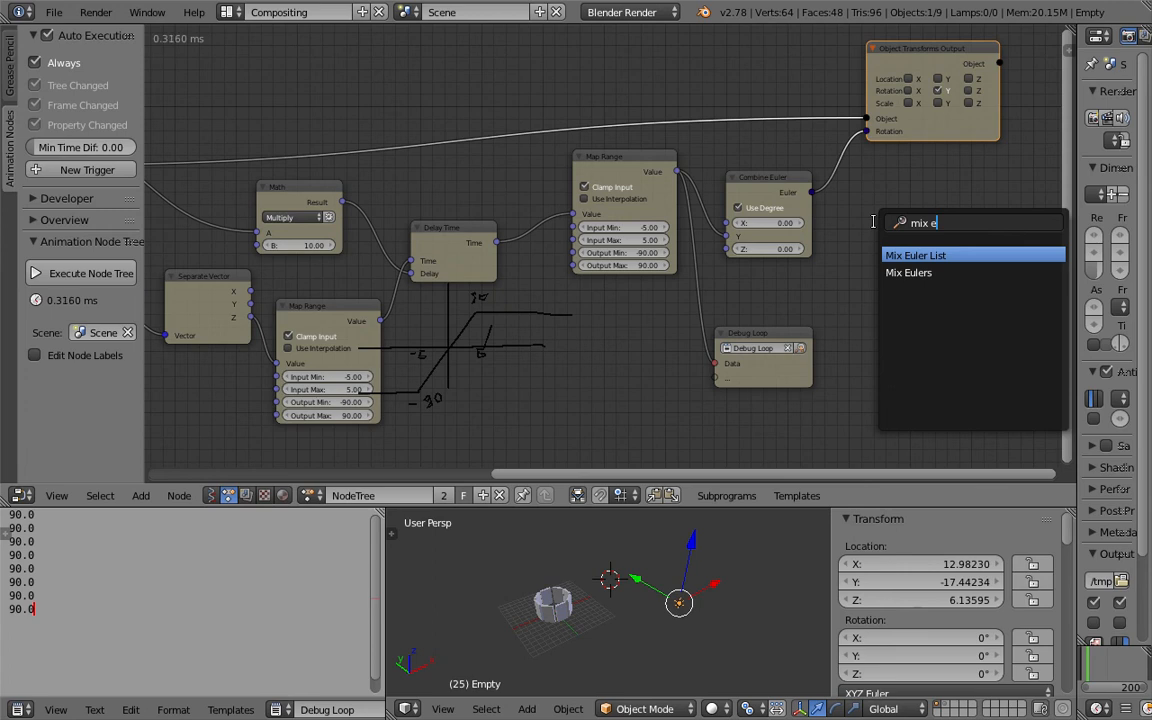
pyautogui.press('Down')
pyautogui.press('Return')
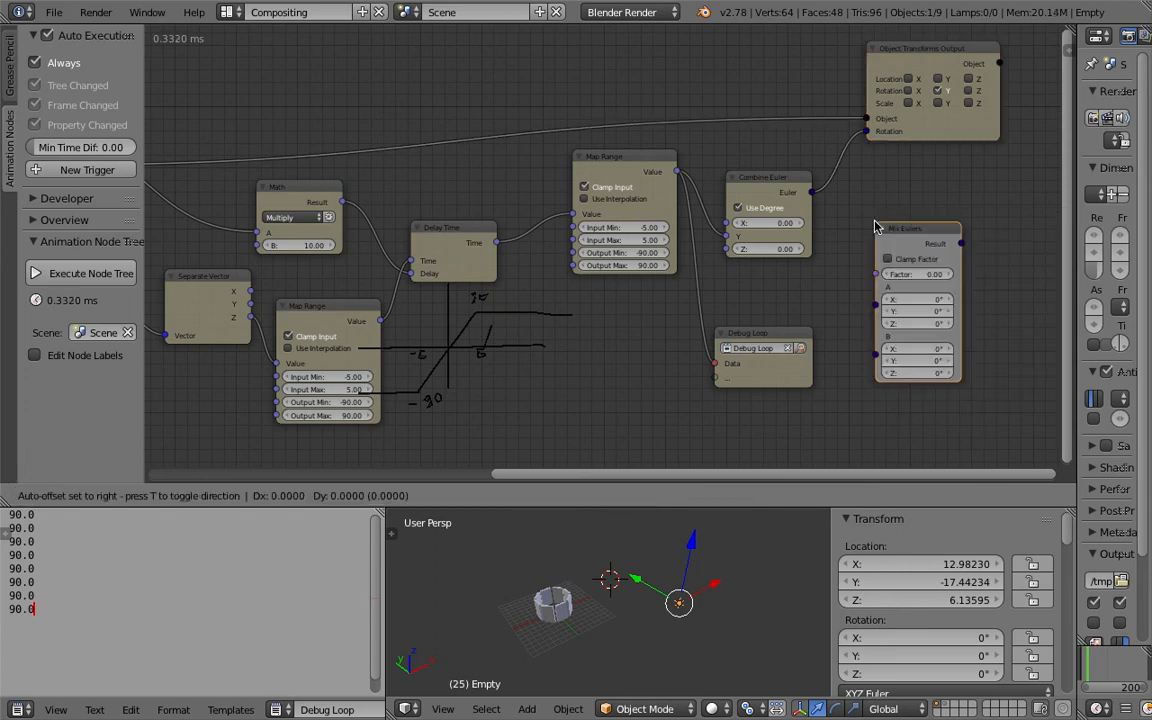
pyautogui.click(874, 227)
# Set the Mix Eulers node's A rotation to Y -90° and its B rotation to Y 90°
pyautogui.moveTo(815, 226); pyautogui.dragTo(793, 229, button='middle')
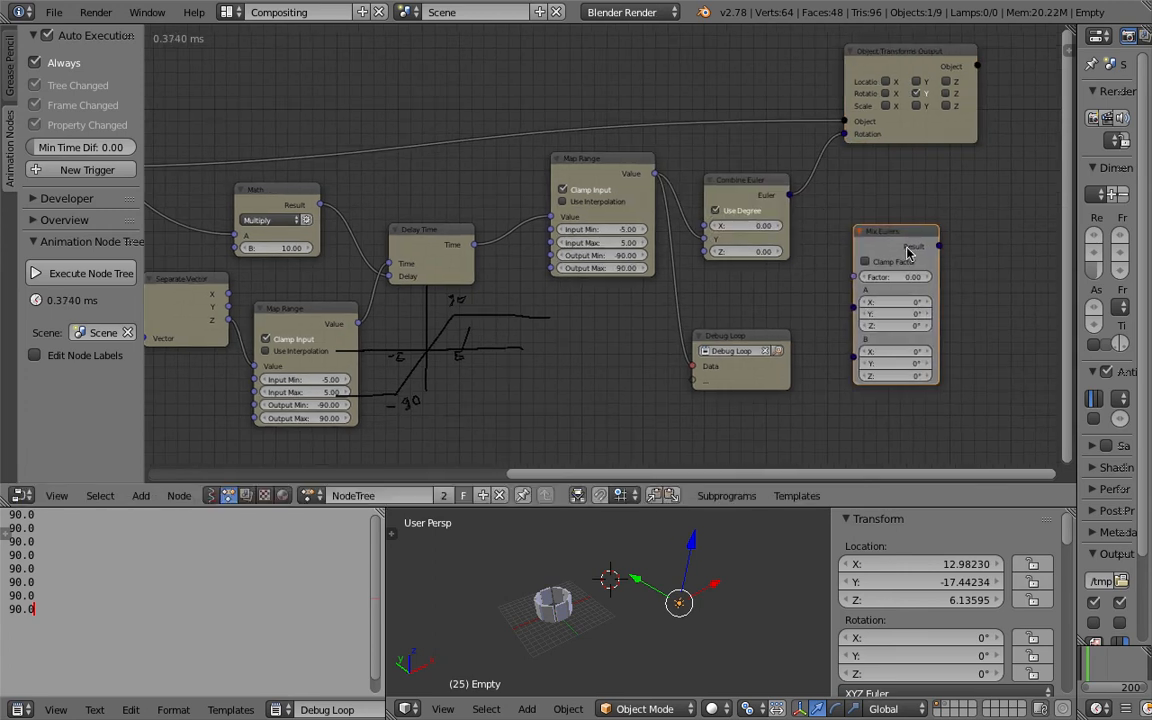
pyautogui.scroll(3, 880, 240)
pyautogui.moveTo(903, 252); pyautogui.dragTo(881, 247, button='middle')
pyautogui.scroll(-1, 881, 247)
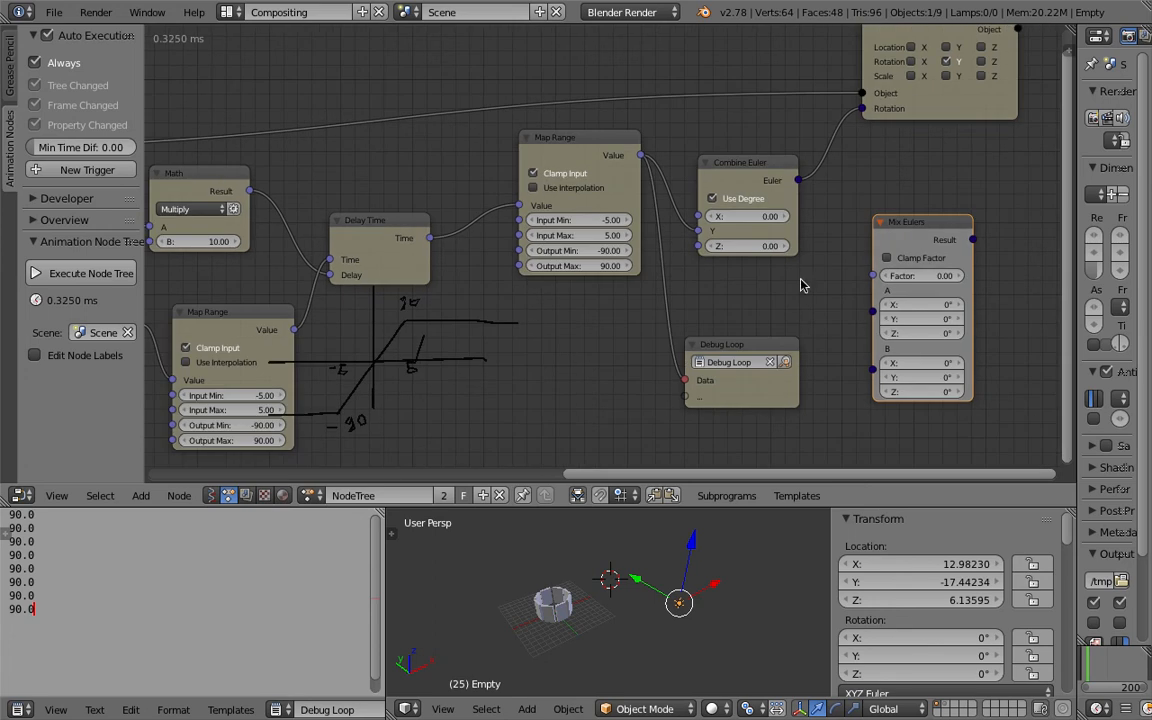
pyautogui.click(937, 320)
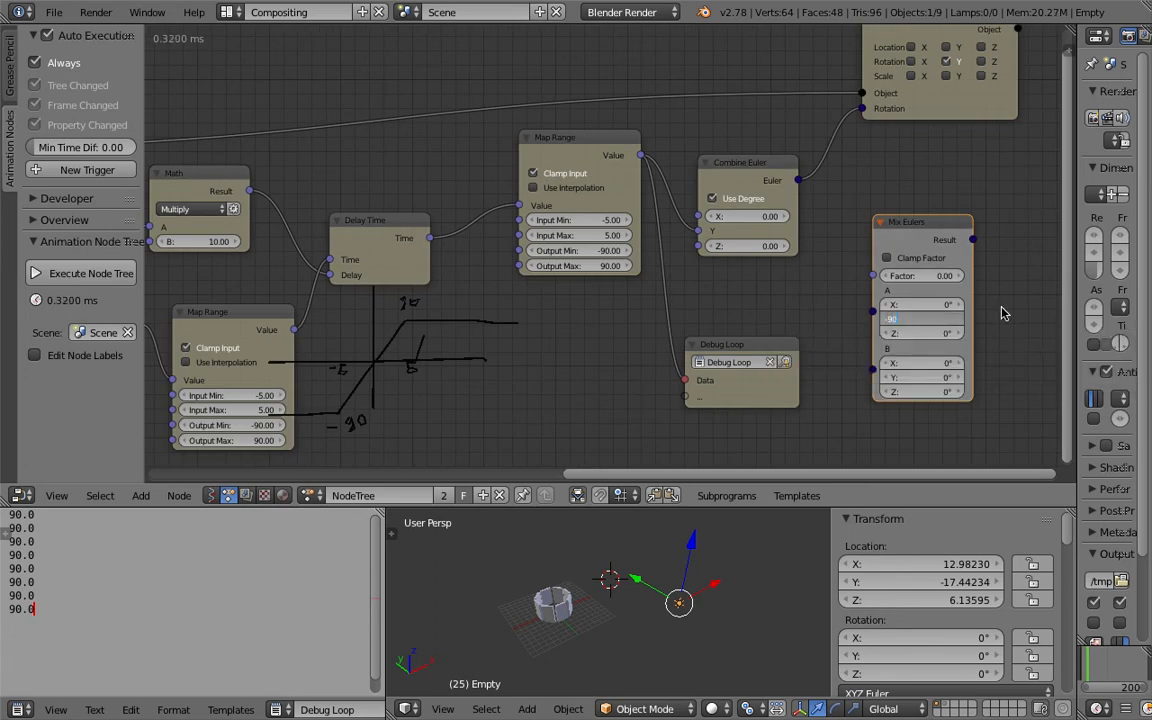
pyautogui.write('-90')
pyautogui.press('Return')
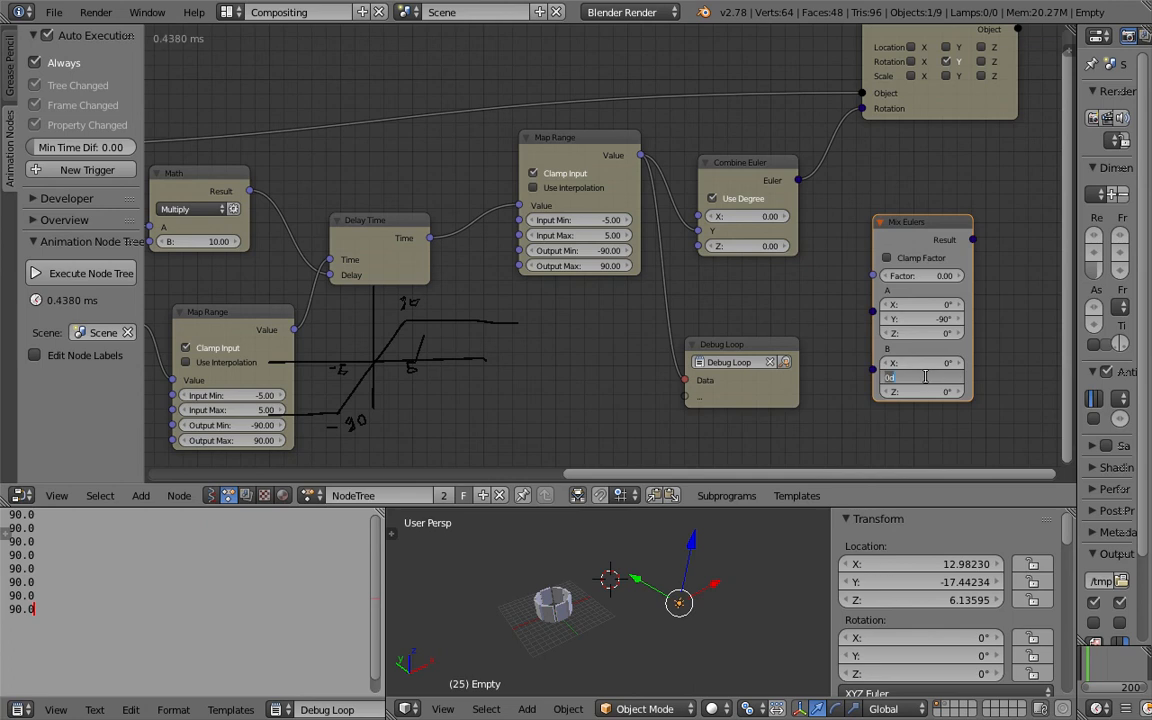
pyautogui.write('90')
pyautogui.press('Return')
# Link Mix Eulers' Result to Object Transforms Output's Rotation and set its Factor to 2.64 with Clamp Factor turned on
pyautogui.moveTo(975, 240); pyautogui.dragTo(865, 114)
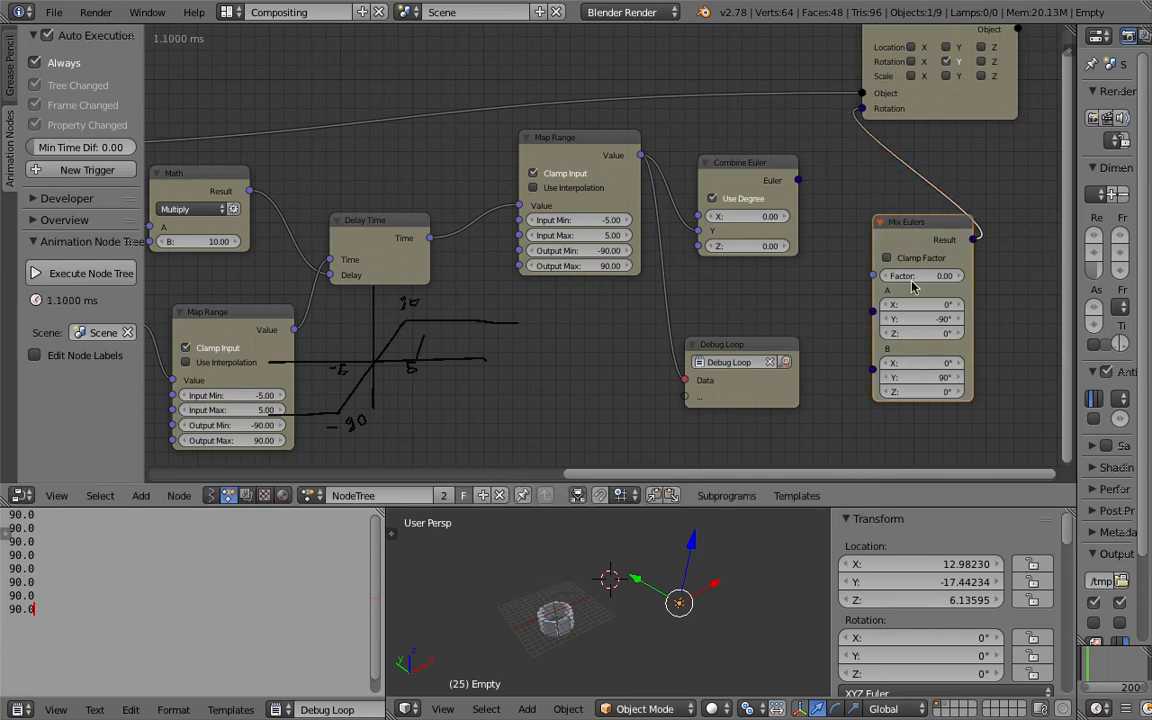
pyautogui.moveTo(923, 277); pyautogui.dragTo(965, 277)
# Move the Mix Eulers node closer to the Map Range chain and delete the Combine Euler node
pyautogui.moveTo(900, 226); pyautogui.dragTo(862, 211)
pyautogui.moveTo(788, 212); pyautogui.dragTo(758, 183)
pyautogui.press('x')
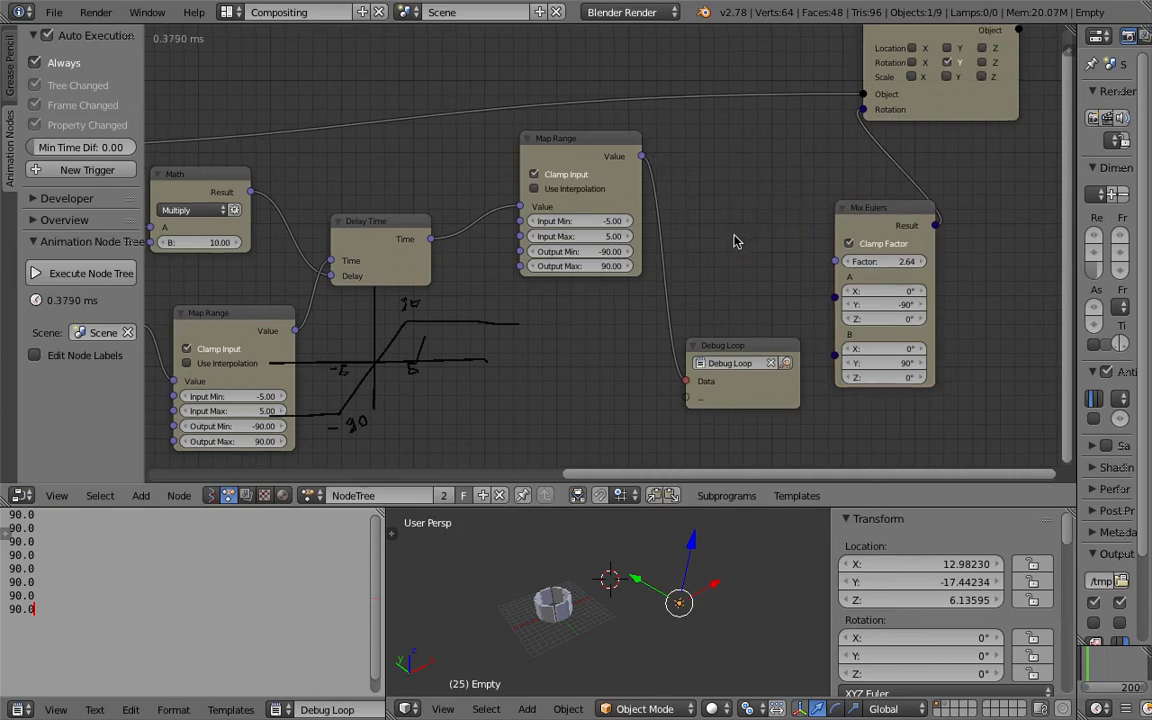
# Save the scene as a new file with the version number incremented from classic_door_003.blend
pyautogui.click(52, 12)
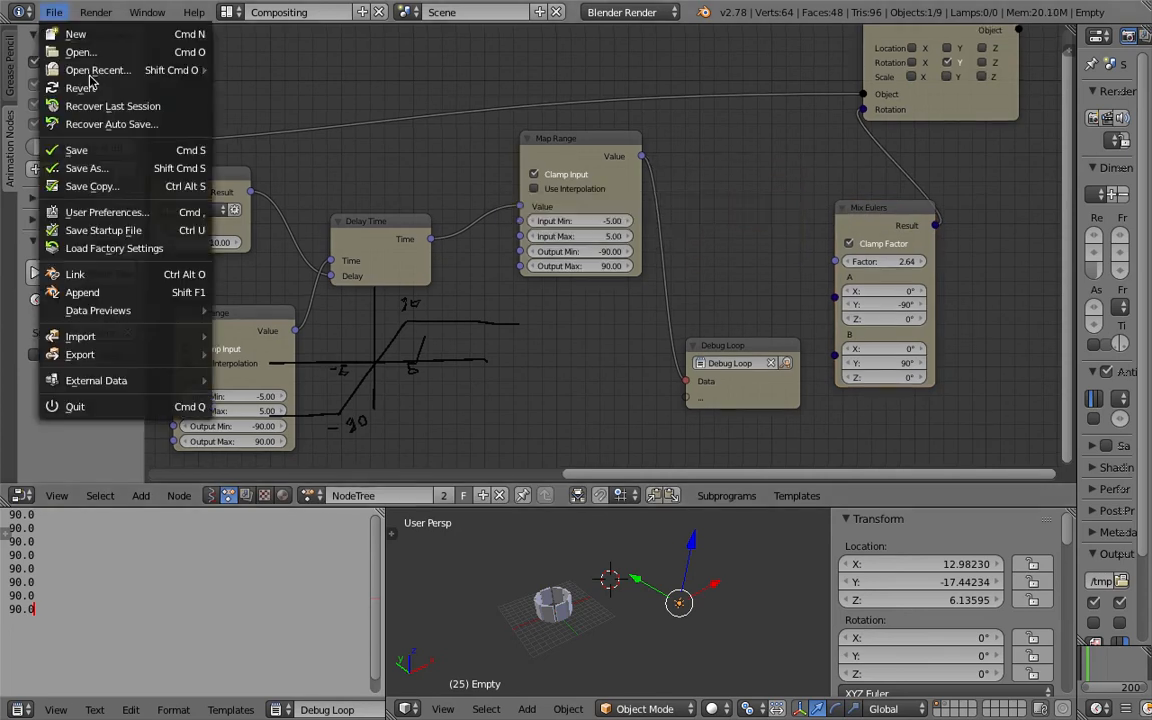
pyautogui.click(118, 168)
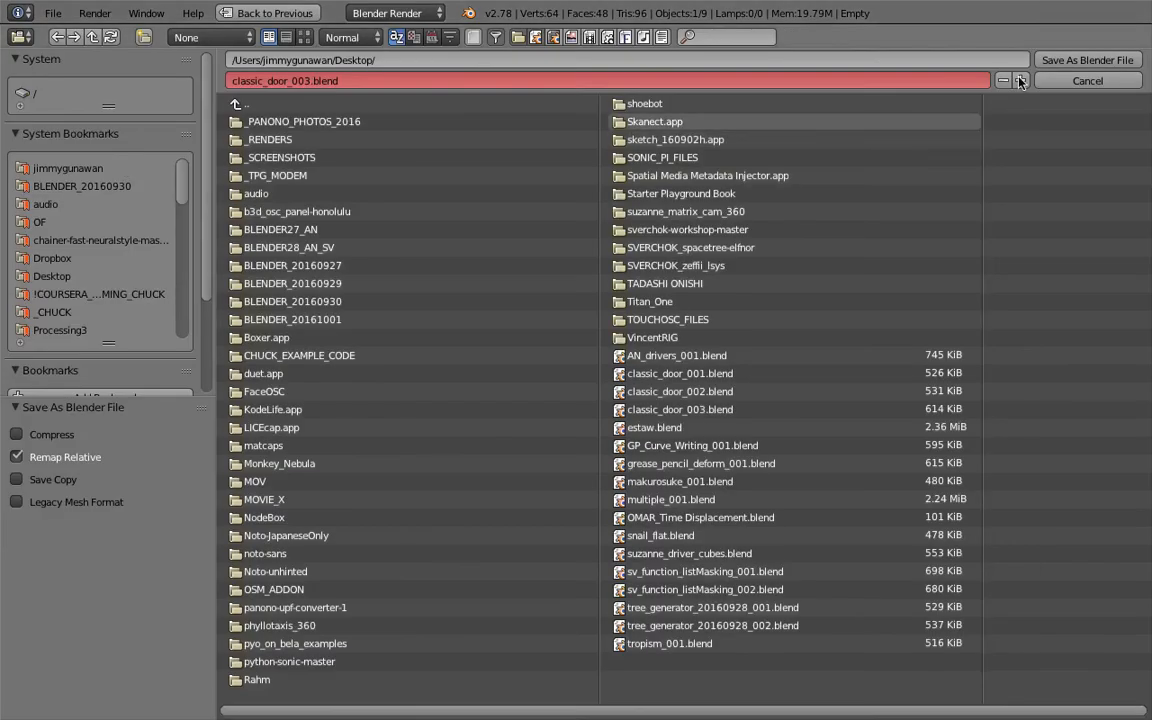
pyautogui.click(1020, 80)
pyautogui.press('Return')
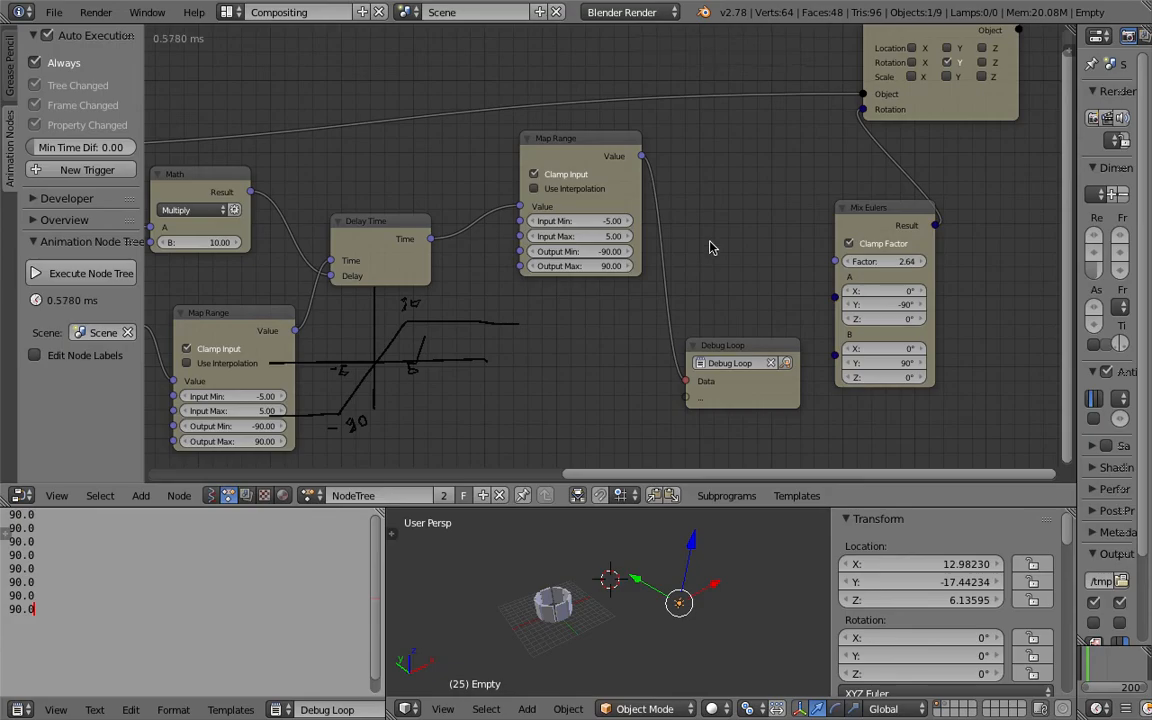
# Lower the empty to about X 7.6, Y -17.1, Z 2.0 to test the delayed values
pyautogui.click(738, 336)
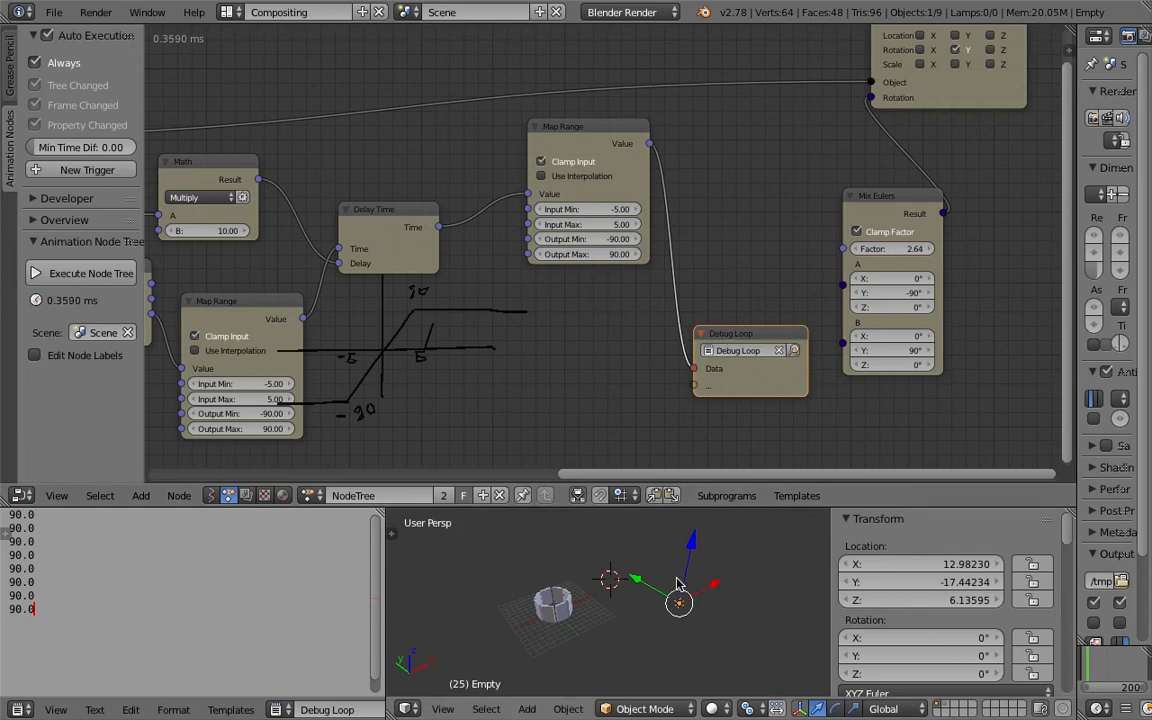
pyautogui.press('g')
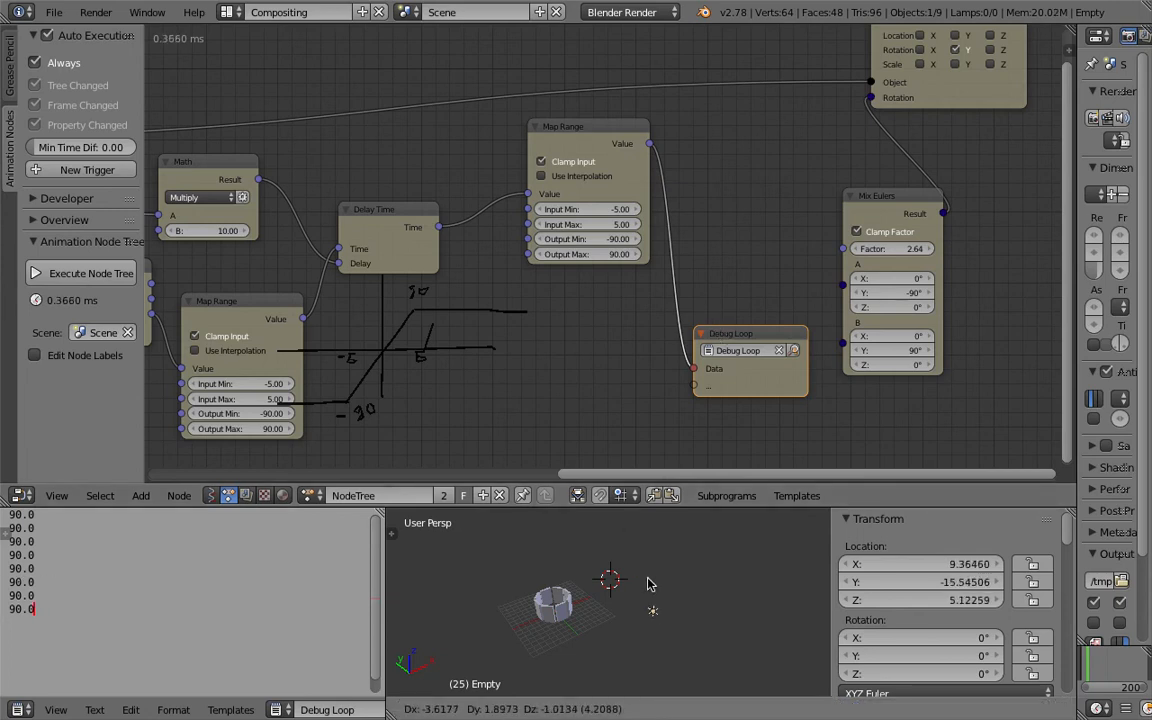
pyautogui.click(645, 610)
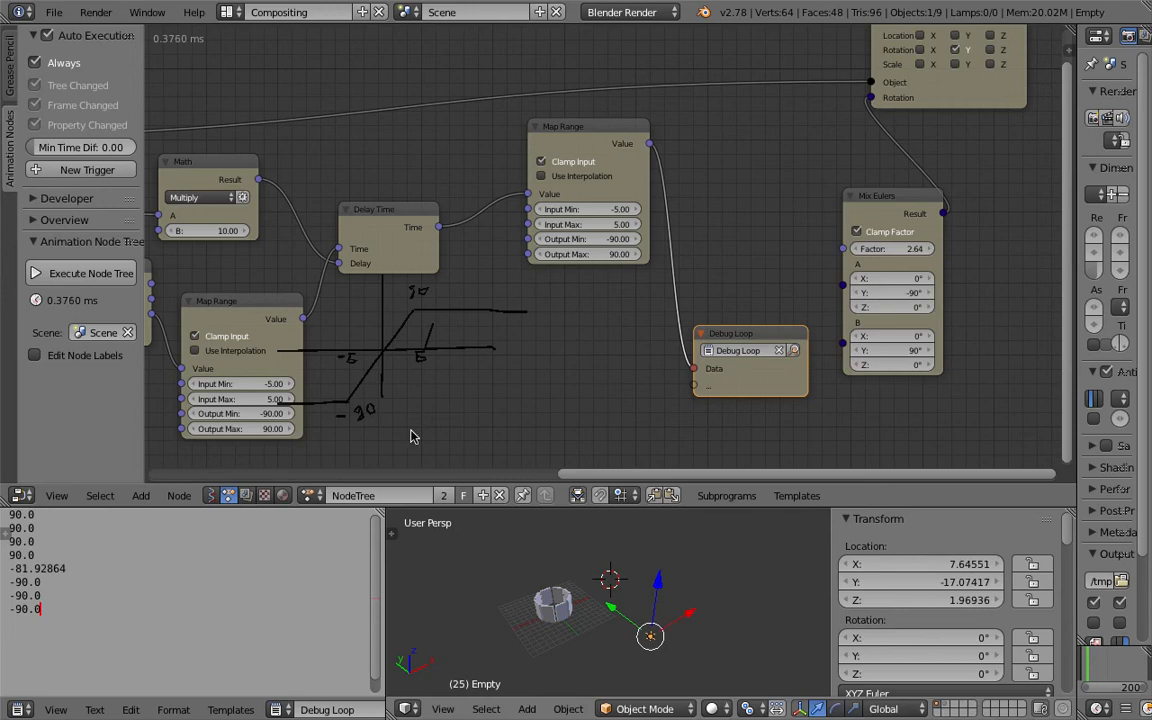
# Nudge the Delay Time node and set the first Map Range's Output Min to 0 and Output Max to 1
pyautogui.moveTo(542, 352); pyautogui.dragTo(617, 340, button='middle')
pyautogui.scroll(-2, 612, 264)
pyautogui.moveTo(608, 272); pyautogui.dragTo(527, 312, button='middle')
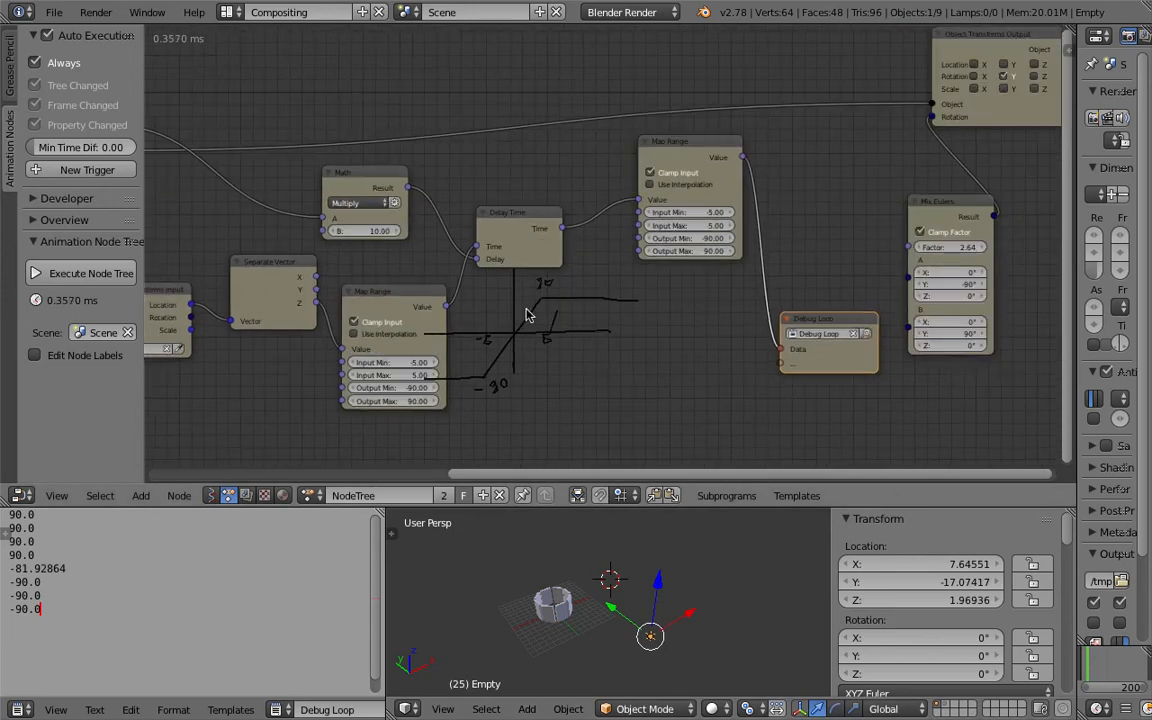
pyautogui.moveTo(522, 217)
pyautogui.mouseDown()
pyautogui.moveTo(527, 200)
pyautogui.moveTo(524, 241)
pyautogui.mouseUp()
pyautogui.scroll(2, 458, 334)
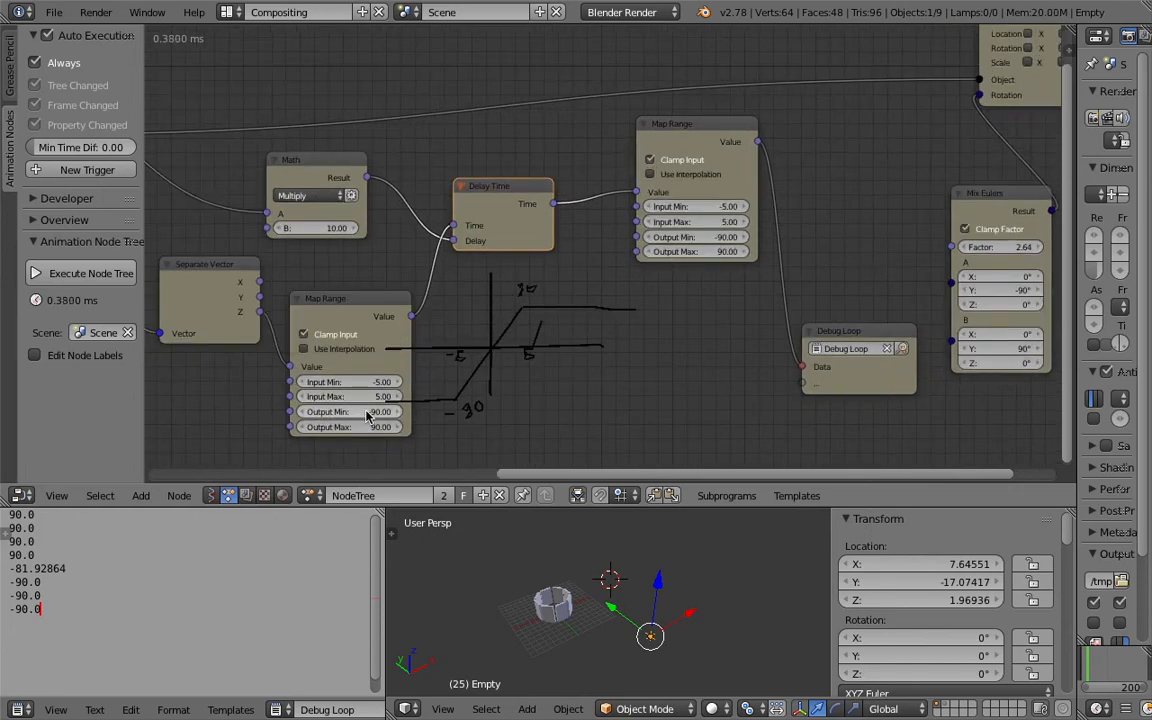
pyautogui.click(372, 412)
pyautogui.write('0')
pyautogui.press('Tab')
pyautogui.write('1')
pyautogui.press('Tab')
pyautogui.click(471, 357)
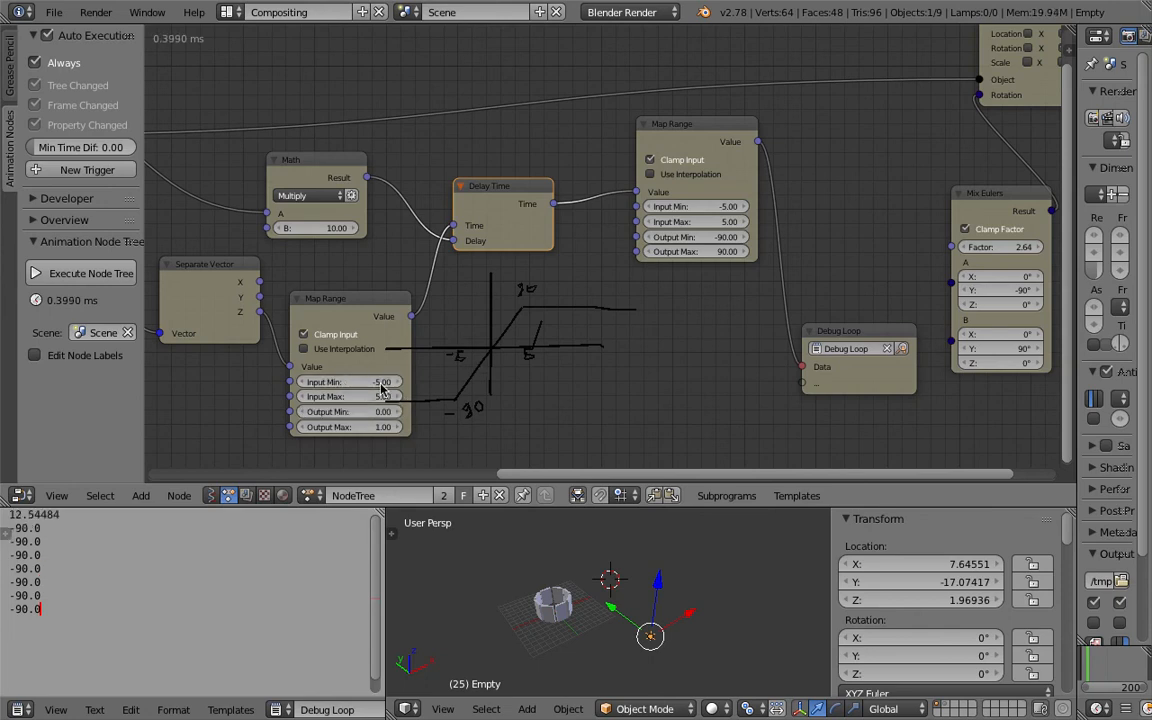
pyautogui.moveTo(381, 394); pyautogui.dragTo(393, 383, button='middle')
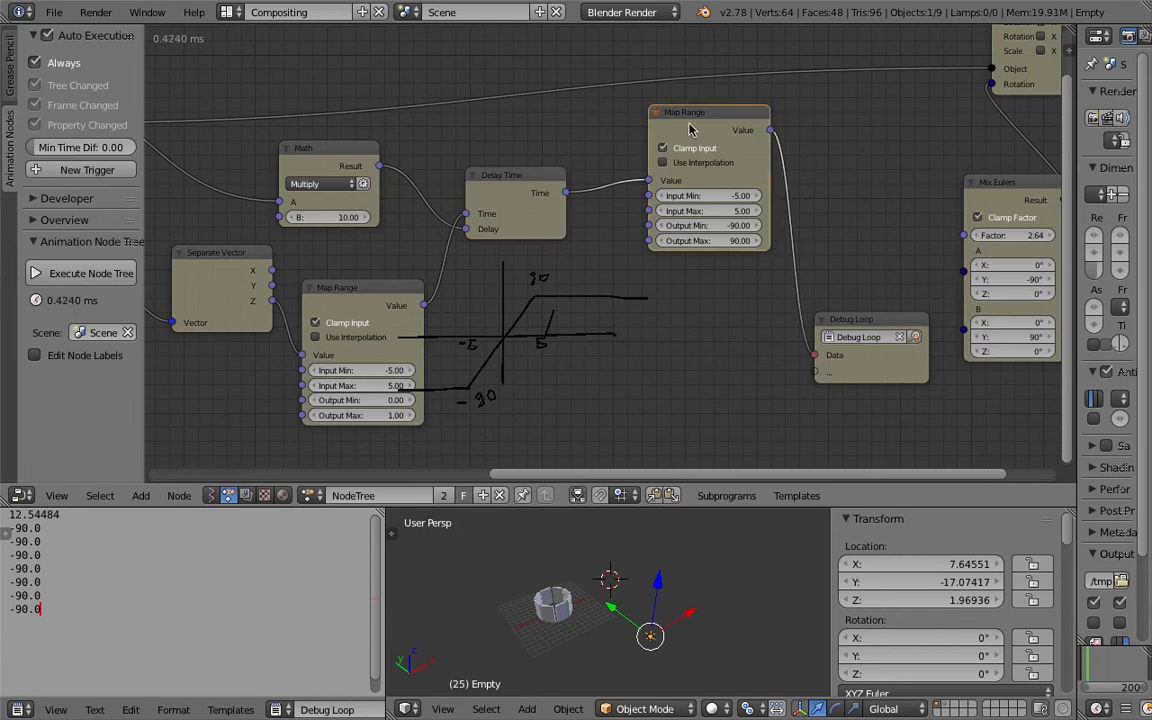
# Delete the second Map Range node together with the Debug Loop node connected to it
pyautogui.moveTo(703, 130); pyautogui.dragTo(681, 136)
pyautogui.moveTo(835, 318); pyautogui.dragTo(829, 318, button='middle')
pyautogui.click(843, 322)
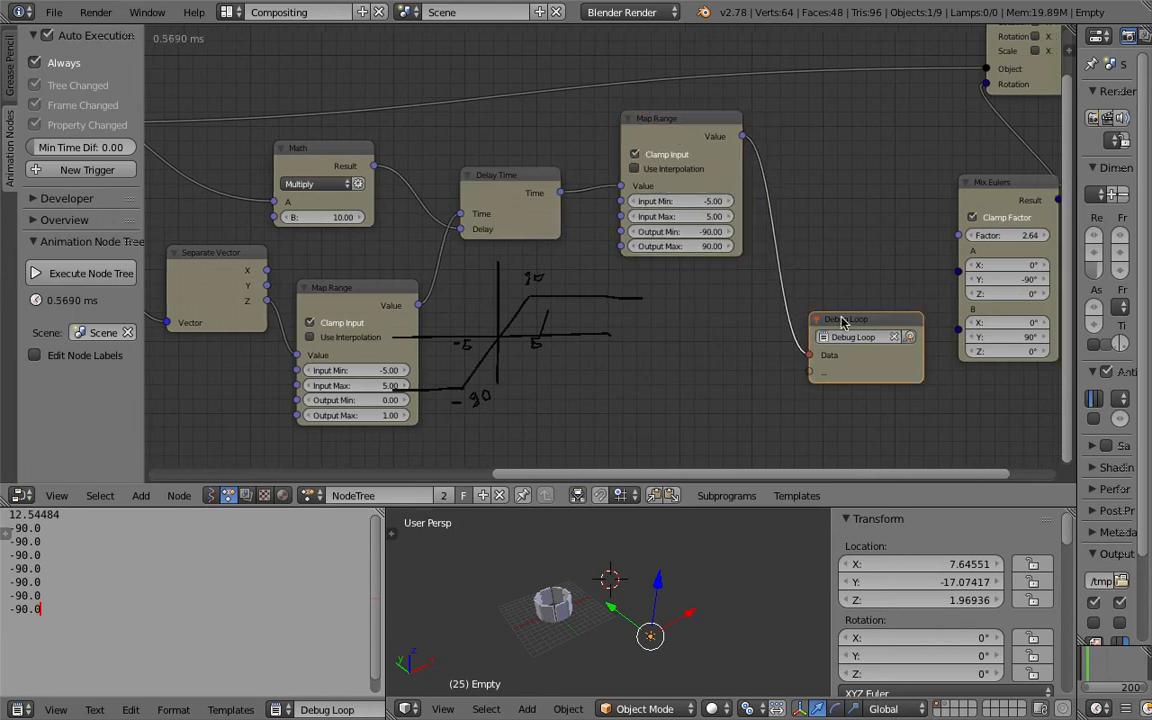
pyautogui.click(679, 117)
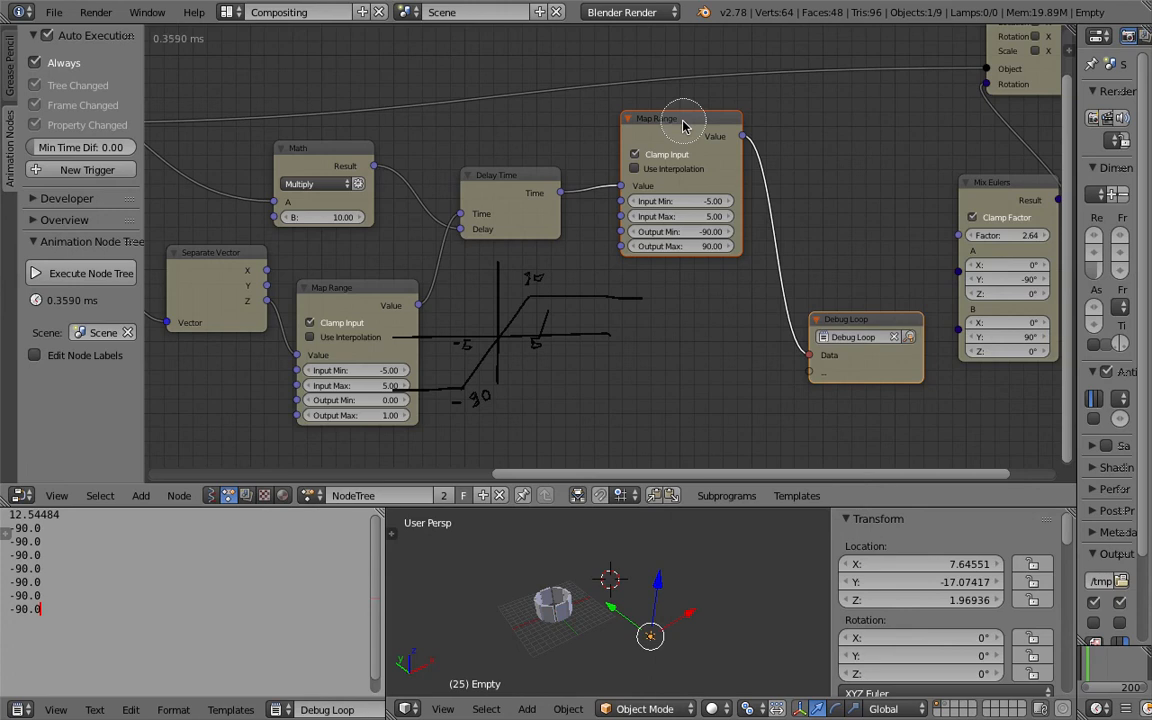
pyautogui.press('x')
# Bring the Mix Eulers node closer to Delay Time and link Delay Time's Time output to its Factor
pyautogui.moveTo(1007, 183); pyautogui.dragTo(740, 151)
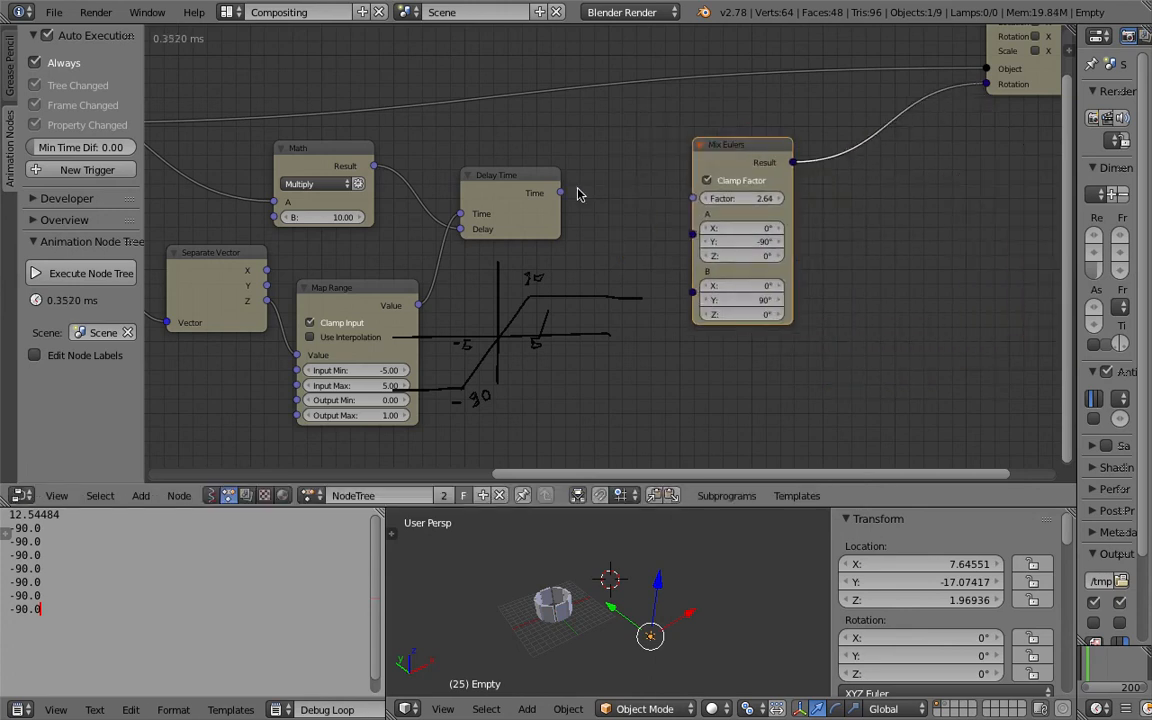
pyautogui.press('g')
pyautogui.click(638, 194)
pyautogui.moveTo(560, 193); pyautogui.dragTo(750, 200)
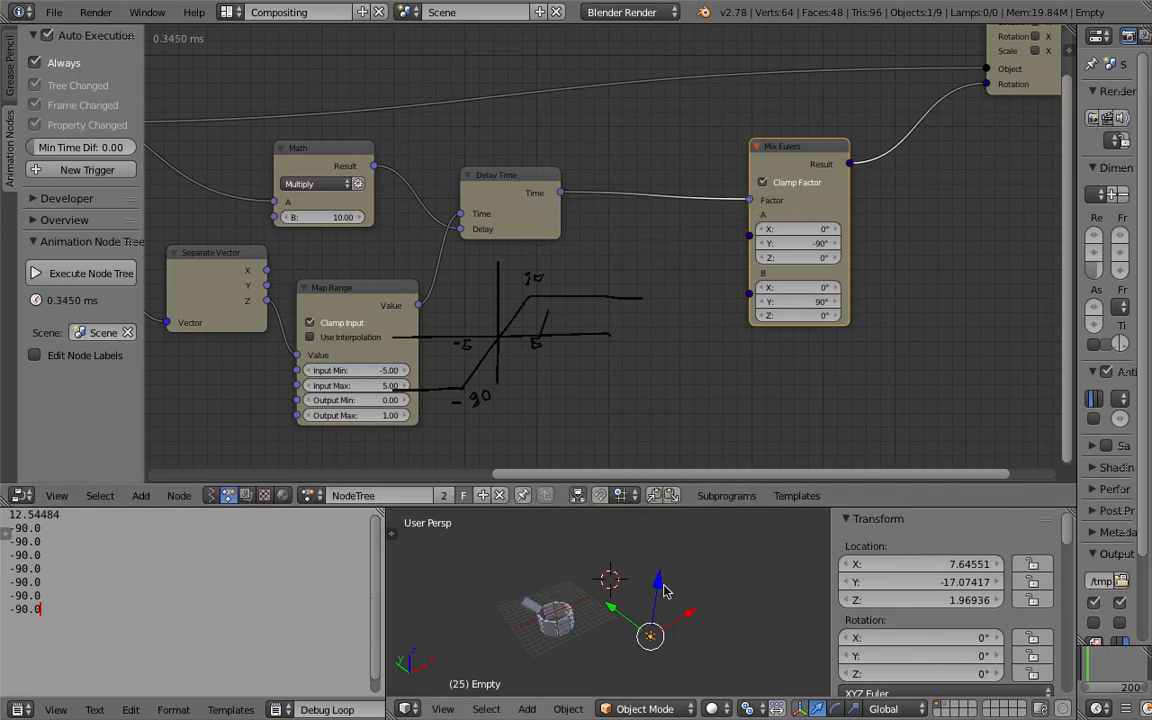
# Move the empty along Z to about 9.6 and turn off Clamp Input on the Map Range node
pyautogui.press('g')
pyautogui.press('z')
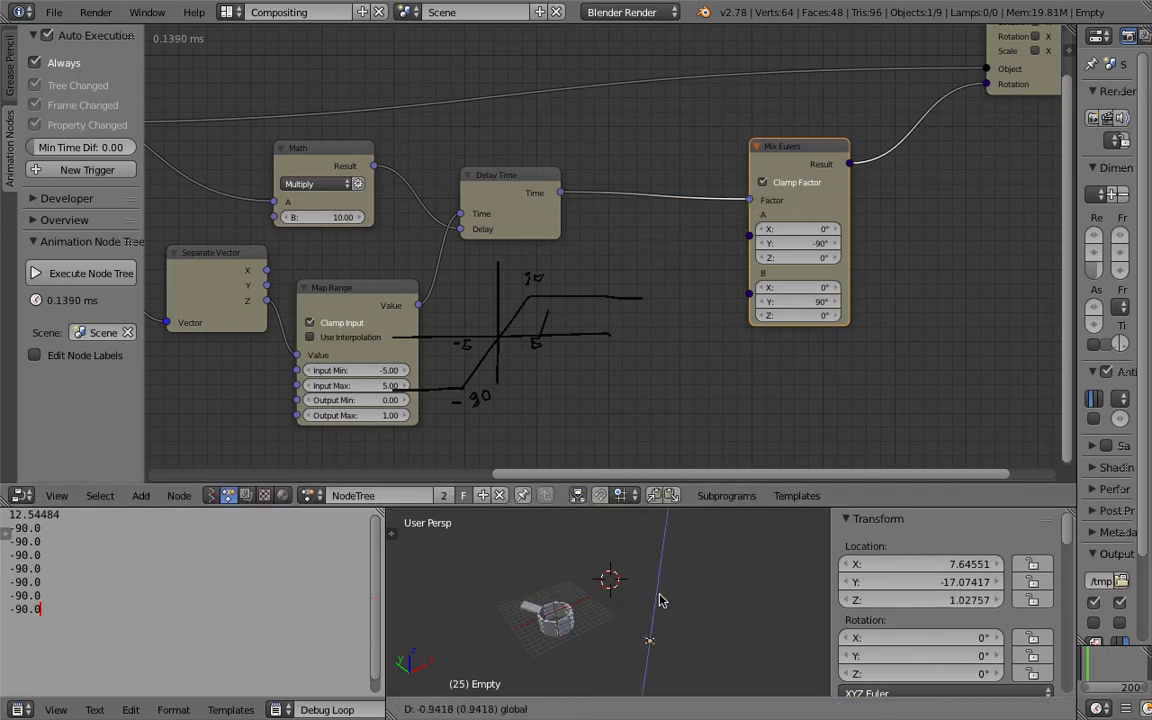
pyautogui.moveTo(653, 547)
pyautogui.mouseDown()
pyautogui.moveTo(655, 650)
pyautogui.moveTo(653, 545)
pyautogui.moveTo(655, 615)
pyautogui.moveTo(648, 550)
pyautogui.moveTo(652, 560)
pyautogui.mouseUp()
pyautogui.click(346, 322)
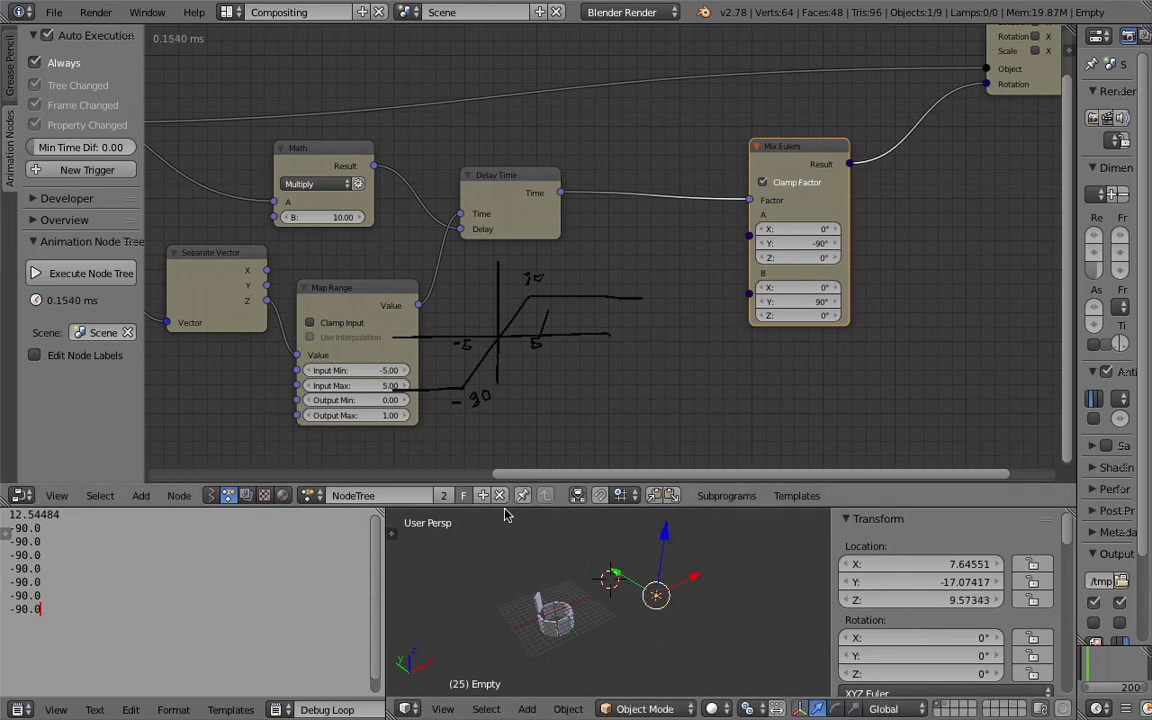
# Set the Math node's B to 5 and move the empty to about X -5.5, Y -34.4, Z 23.2
pyautogui.click(330, 213)
pyautogui.write('5')
pyautogui.press('Return')
pyautogui.moveTo(663, 572); pyautogui.dragTo(689, 577)
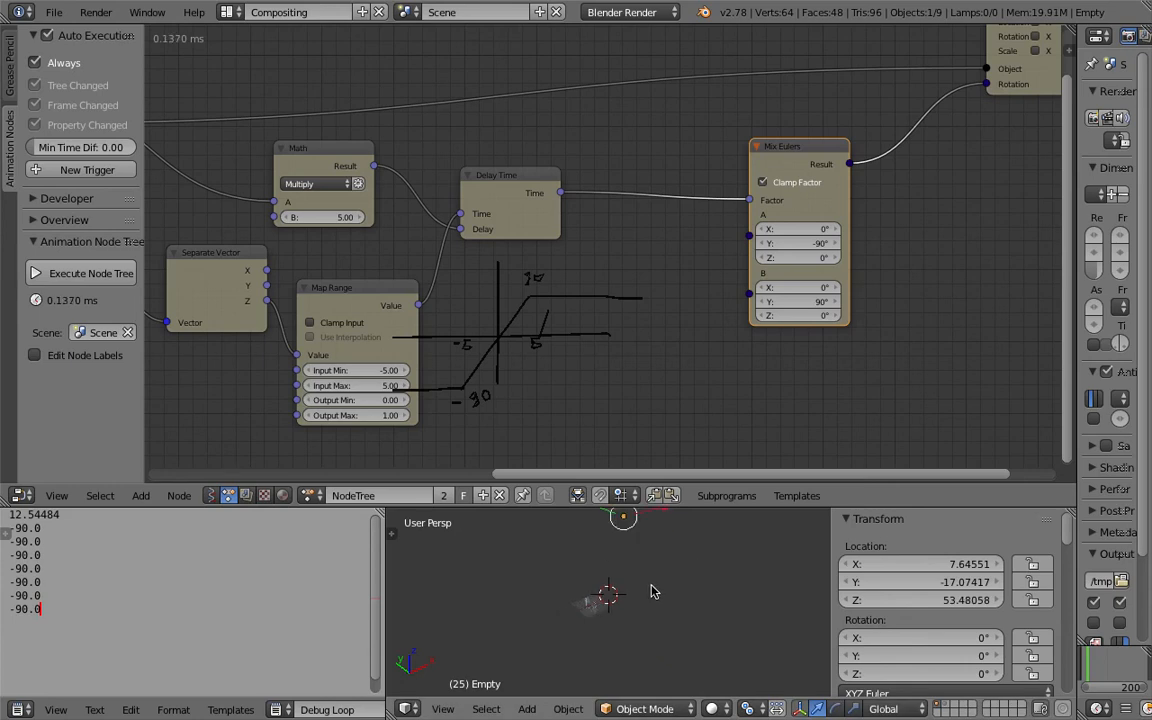
pyautogui.press('g')
pyautogui.moveTo(661, 567); pyautogui.dragTo(668, 533)
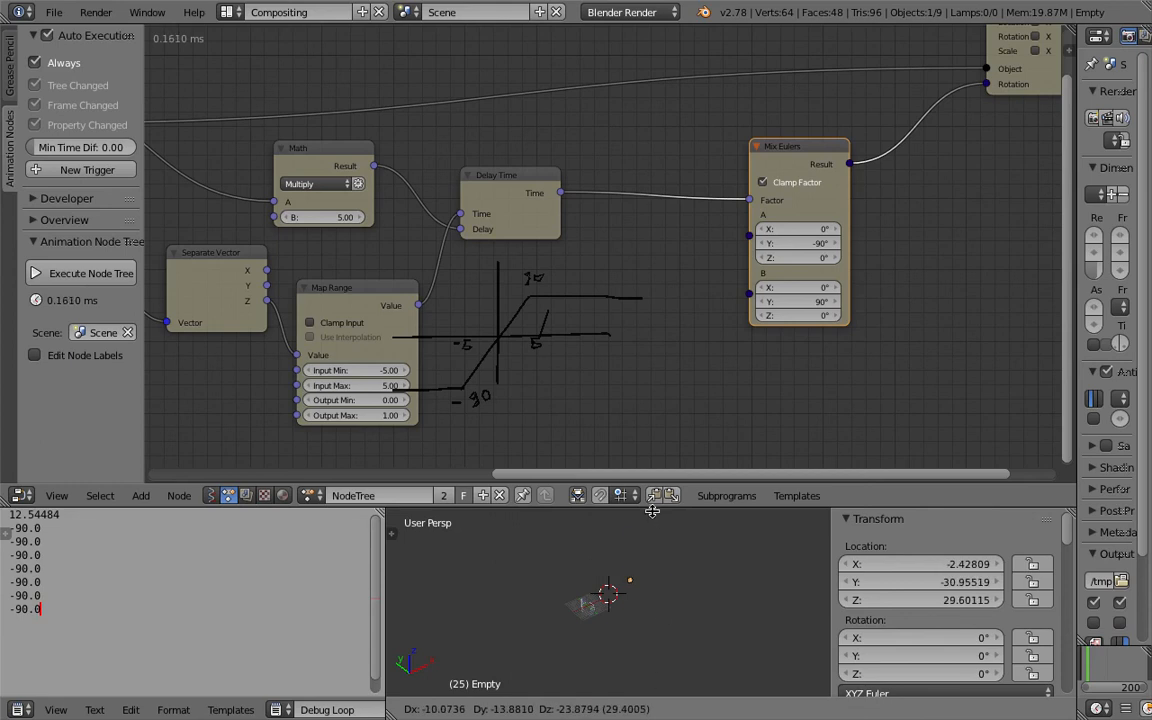
pyautogui.click(653, 516)
pyautogui.scroll(3, 648, 557)
# Place the Delay Time and Mix Eulers nodes closer together and save the file
pyautogui.hotkey('ctrl', 's')
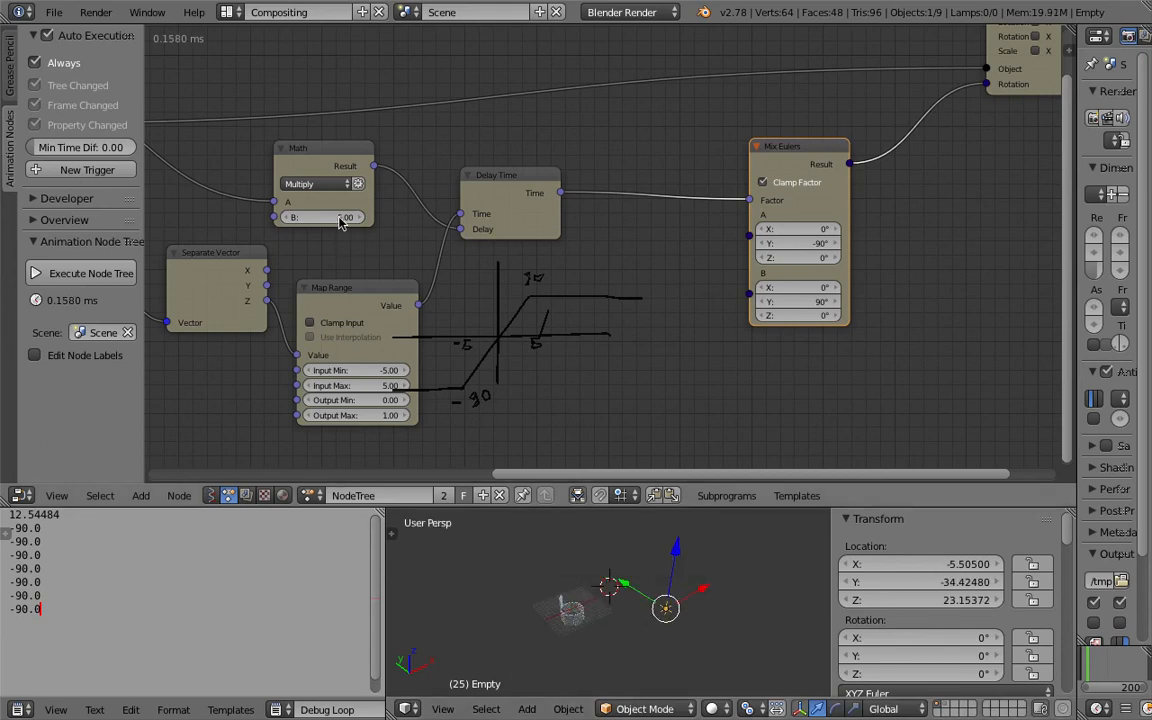
pyautogui.moveTo(498, 180); pyautogui.dragTo(512, 181)
pyautogui.moveTo(784, 145); pyautogui.dragTo(657, 139)
pyautogui.moveTo(421, 205); pyautogui.dragTo(517, 208, button='middle')
pyautogui.hotkey('ctrl', 's')
pyautogui.scroll(1, 434, 428)
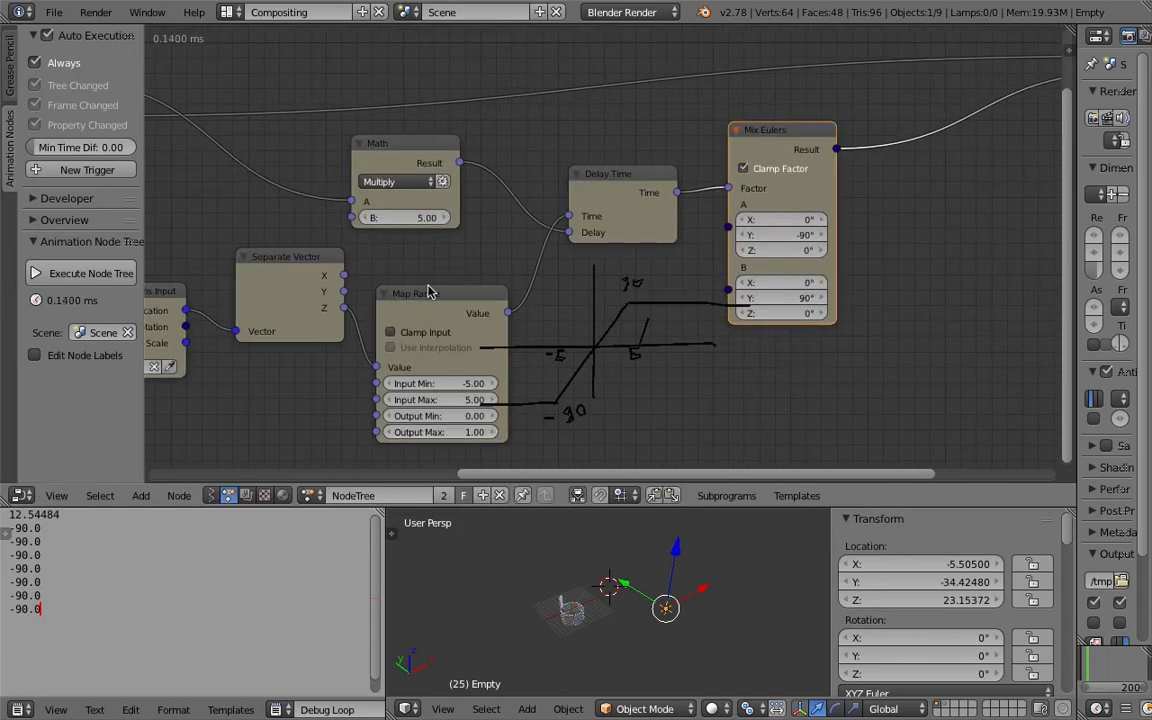
# Set the Math node's B to 1 and raise the empty along Z to about 32.8
pyautogui.click(410, 218)
pyautogui.write('1')
pyautogui.press('Return')
pyautogui.moveTo(677, 568); pyautogui.dragTo(680, 527)
# Set the Math node's B to 0.1 and move the empty up and down, leaving its Z location at about 10.2
pyautogui.click(414, 217)
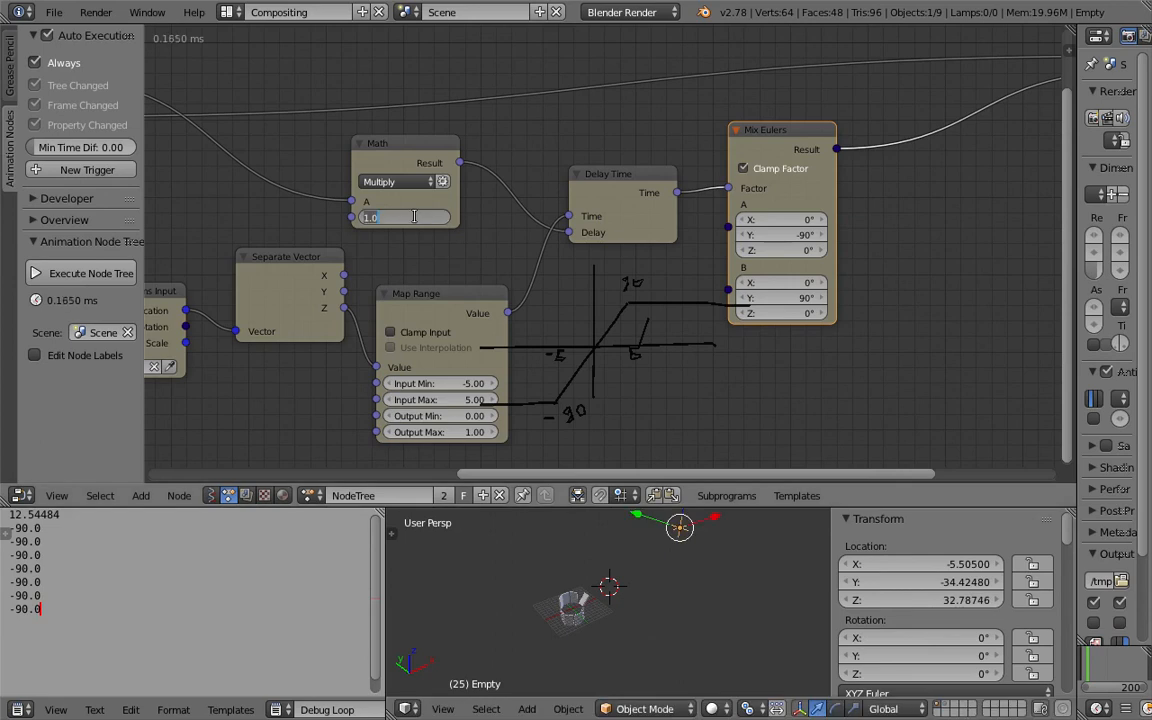
pyautogui.write('0.1')
pyautogui.press('Return')
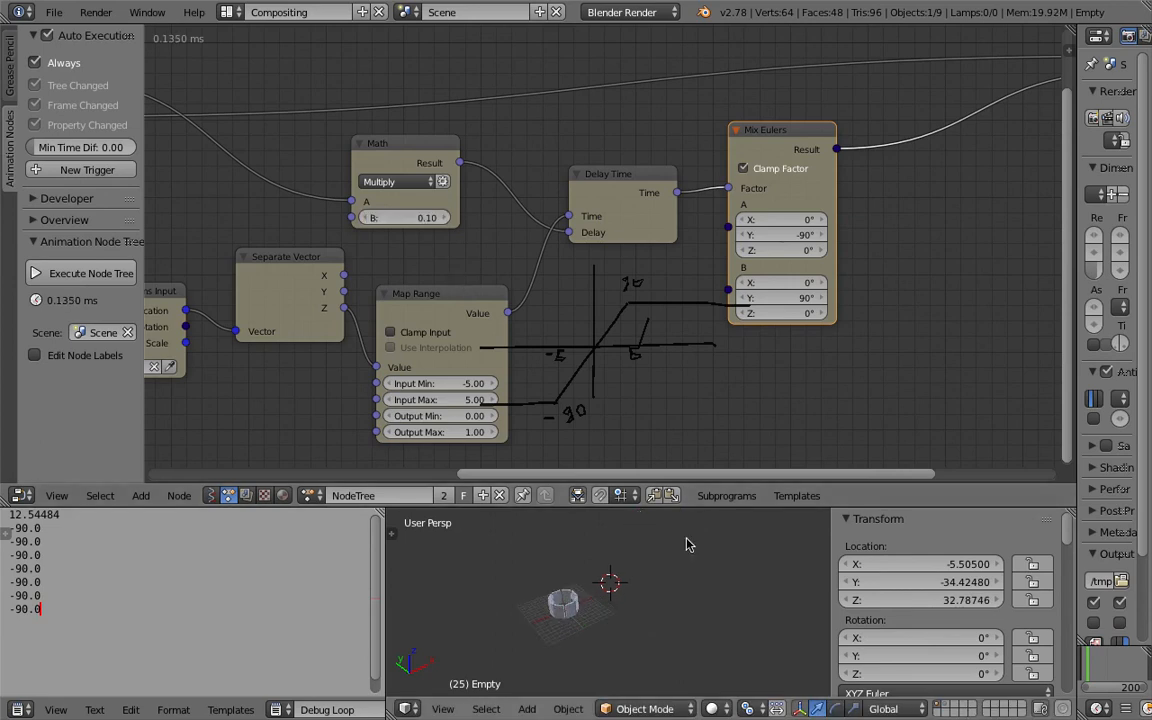
pyautogui.press('g')
pyautogui.click(667, 678)
pyautogui.moveTo(660, 586); pyautogui.dragTo(677, 551)
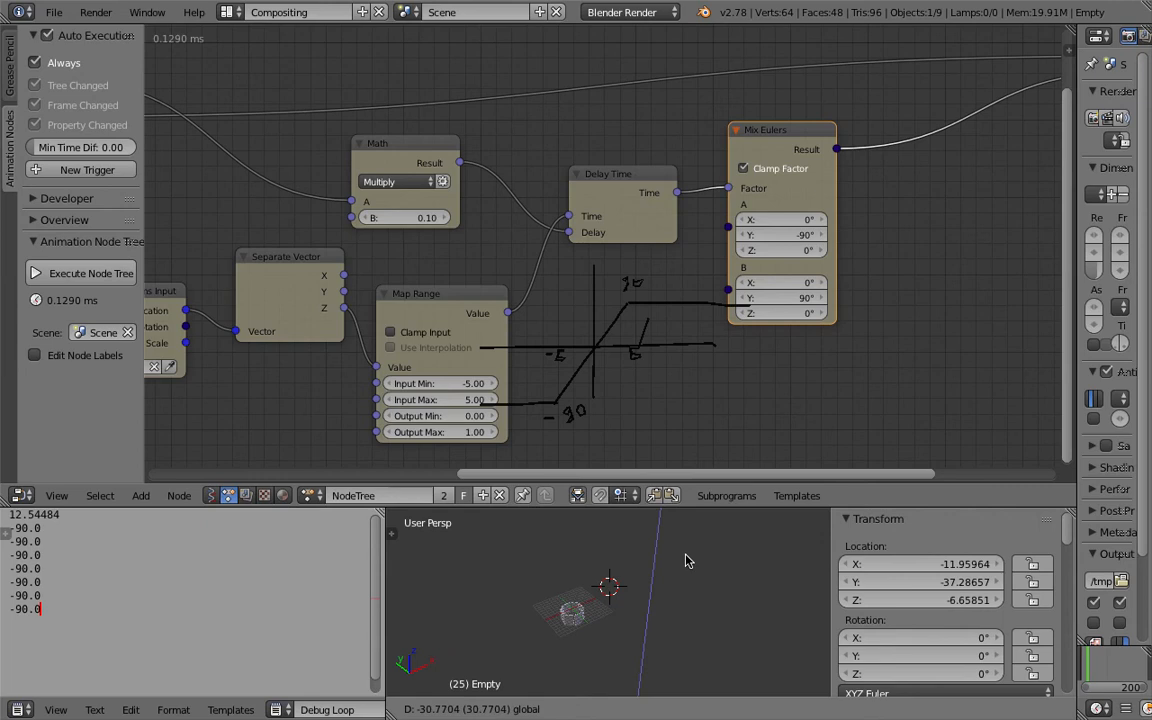
pyautogui.moveTo(686, 557); pyautogui.dragTo(706, 532)
pyautogui.moveTo(872, 598); pyautogui.dragTo(912, 607)
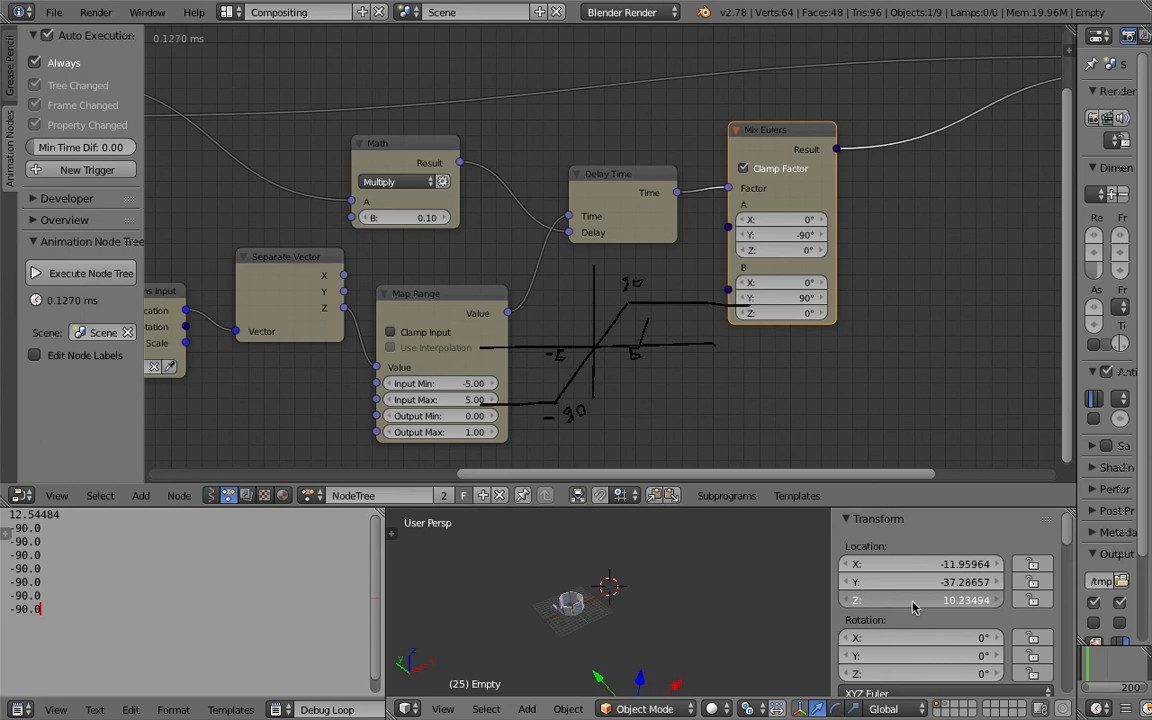
# Clear the empty's location and set its Z location to 10.55
pyautogui.hotkey('alt', 'g')
pyautogui.scroll(6, 638, 607)
pyautogui.keyDown('shift'); pyautogui.moveTo(562, 617); pyautogui.dragTo(664, 608, button='middle'); pyautogui.keyUp('shift')
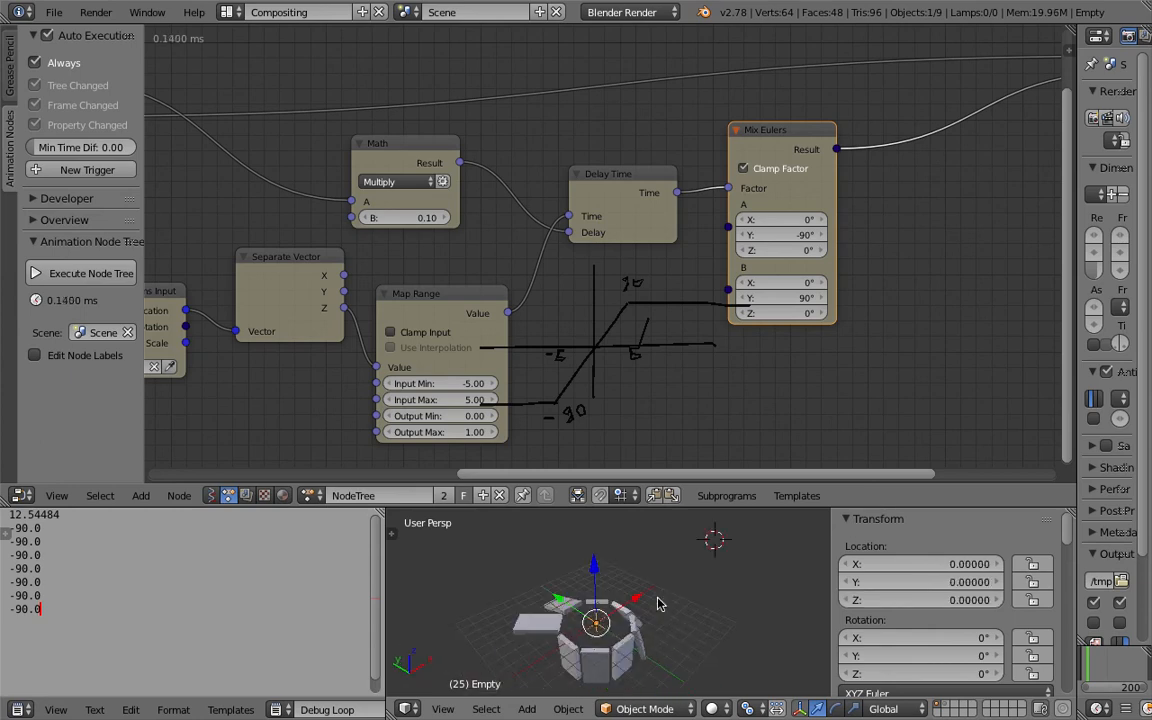
pyautogui.moveTo(921, 600); pyautogui.dragTo(961, 600)
pyautogui.moveTo(678, 562); pyautogui.dragTo(675, 592, button='middle')
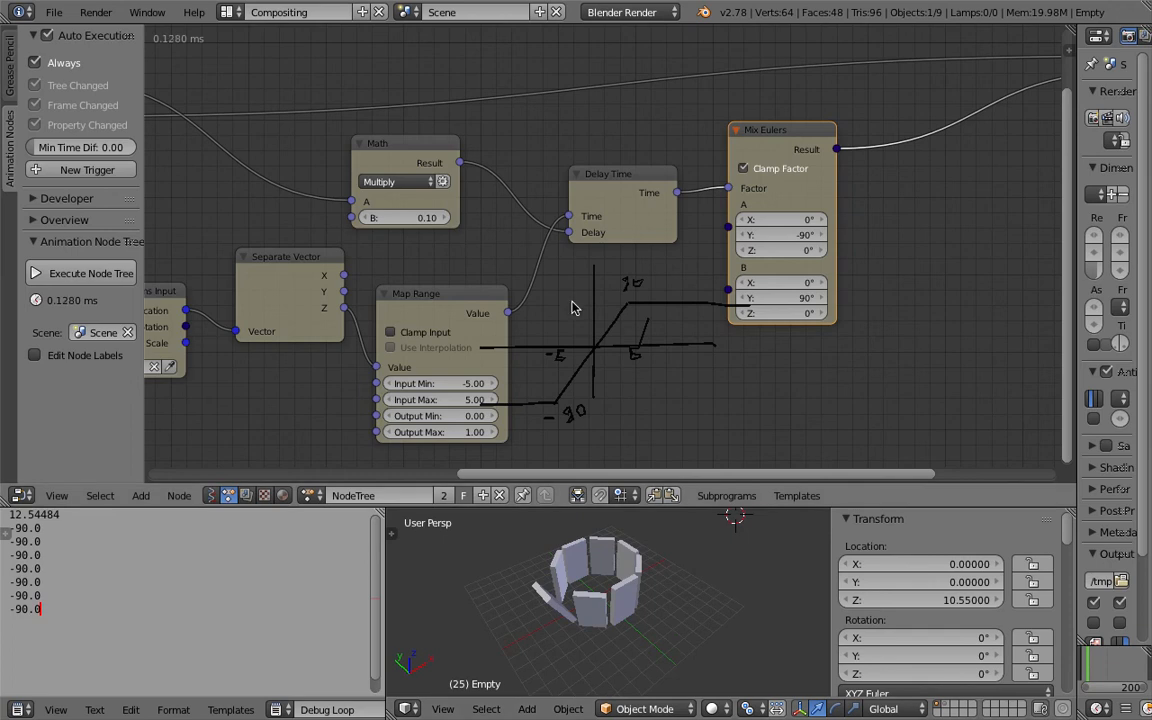
# Make room before Mix Eulers, add a Debug Loop node and link Delay Time's Time output to its Data input
pyautogui.moveTo(568, 300); pyautogui.dragTo(566, 285, button='middle')
pyautogui.scroll(-1, 566, 285)
pyautogui.moveTo(764, 192); pyautogui.dragTo(874, 201)
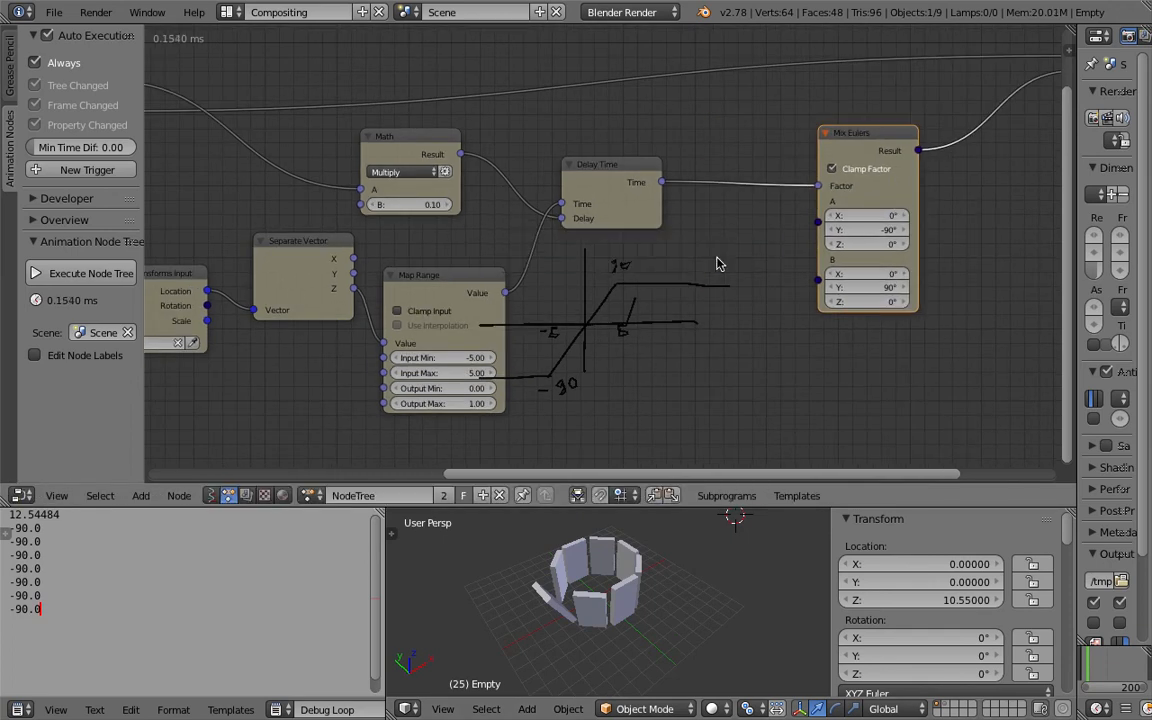
pyautogui.hotkey('shift', 'a')
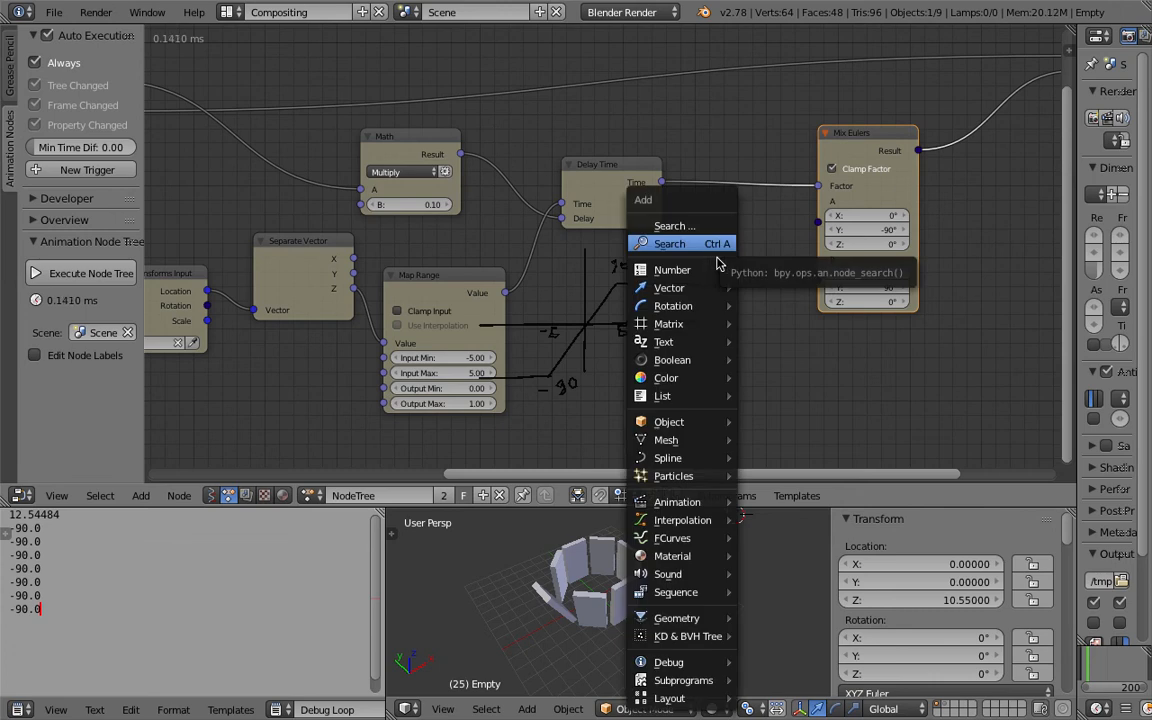
pyautogui.click(717, 254)
pyautogui.write('debug')
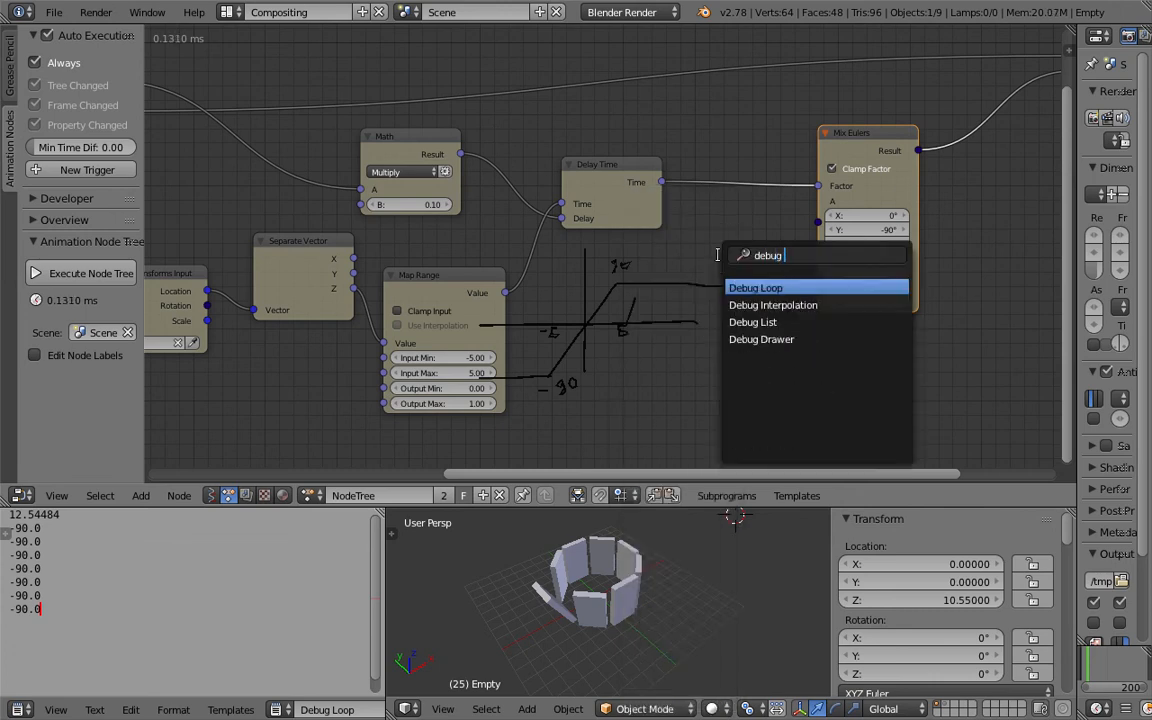
pyautogui.press('Return')
pyautogui.click(683, 254)
pyautogui.moveTo(660, 182); pyautogui.dragTo(686, 296)
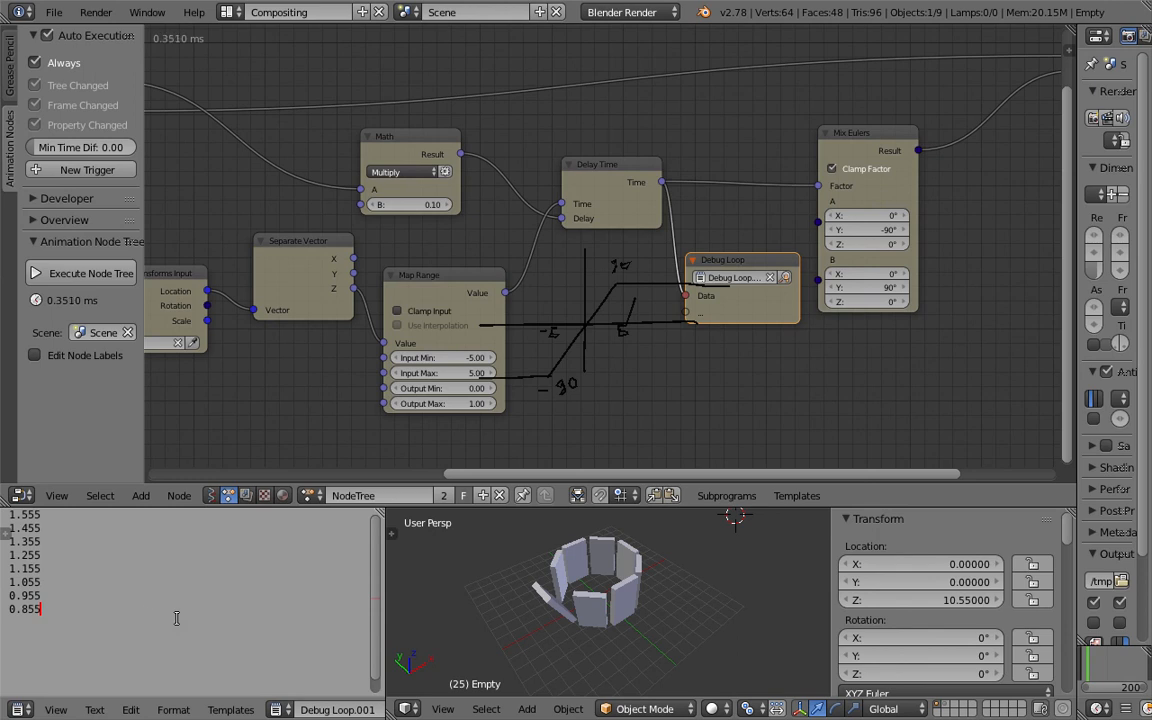
# Shift the Mix Eulers node away from Debug Loop and move the empty along Z, ending at about 8.4
pyautogui.moveTo(623, 560); pyautogui.dragTo(603, 564, button='middle')
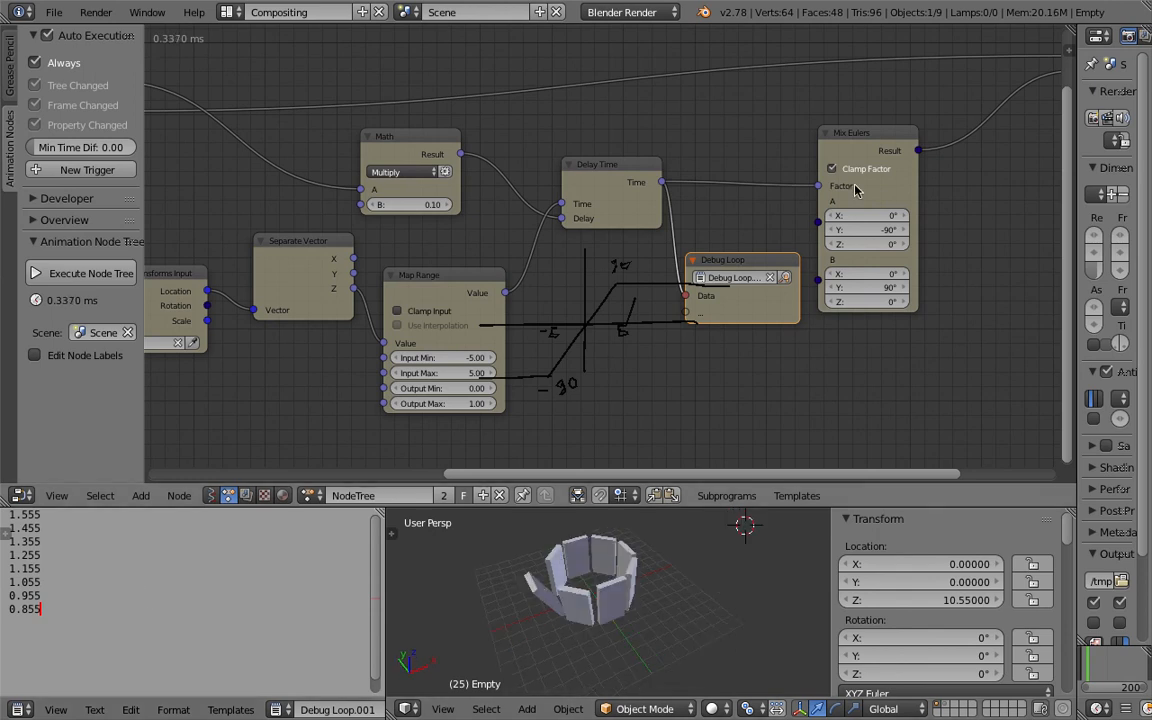
pyautogui.moveTo(855, 190); pyautogui.dragTo(879, 170)
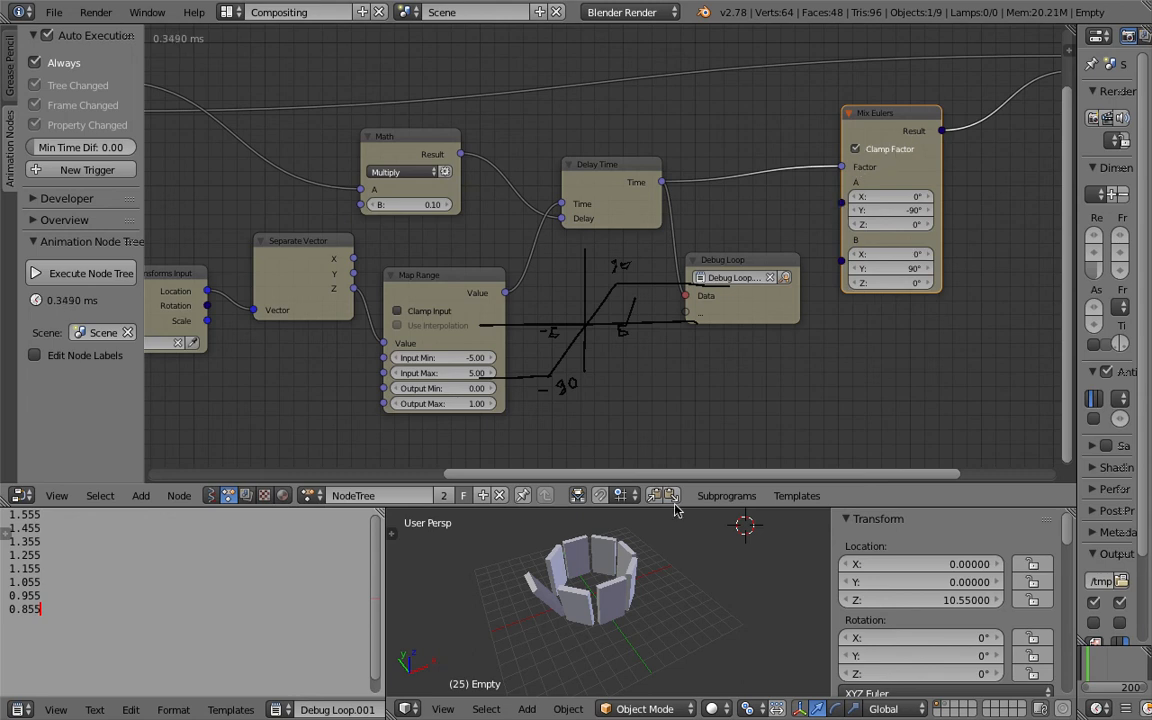
pyautogui.scroll(-2, 602, 591)
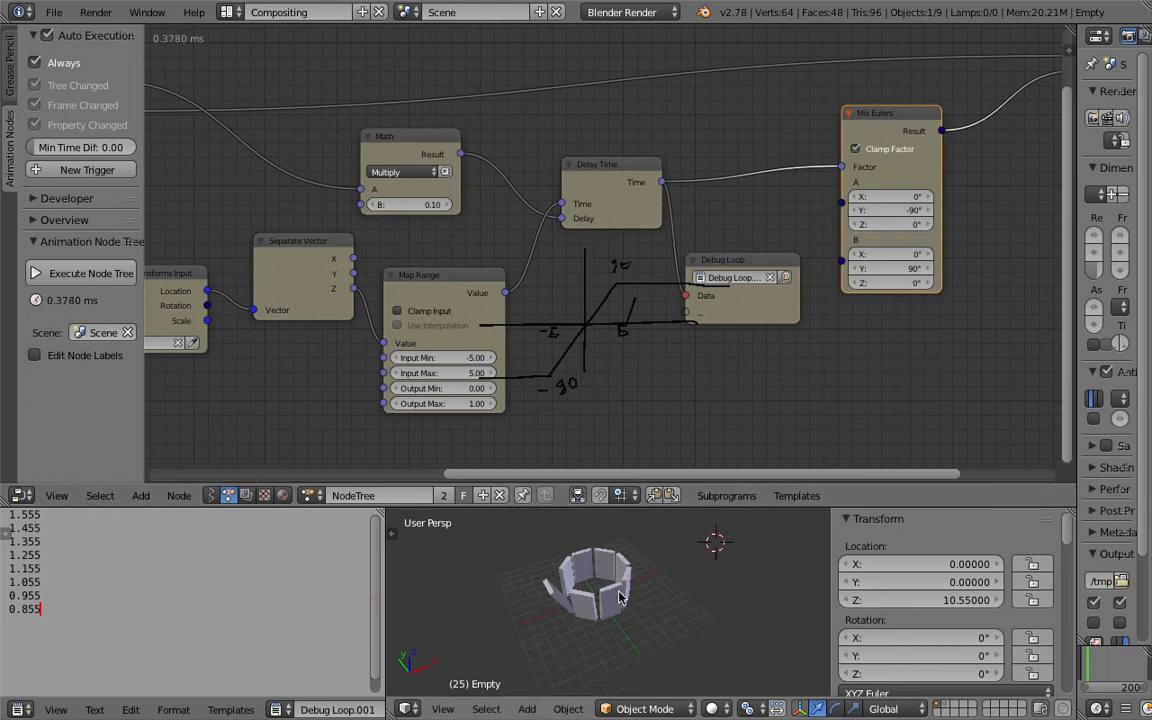
pyautogui.moveTo(614, 620); pyautogui.dragTo(597, 532, button='middle')
pyautogui.scroll(-1, 617, 632)
pyautogui.scroll(-2, 597, 531)
pyautogui.moveTo(601, 518); pyautogui.dragTo(666, 696)
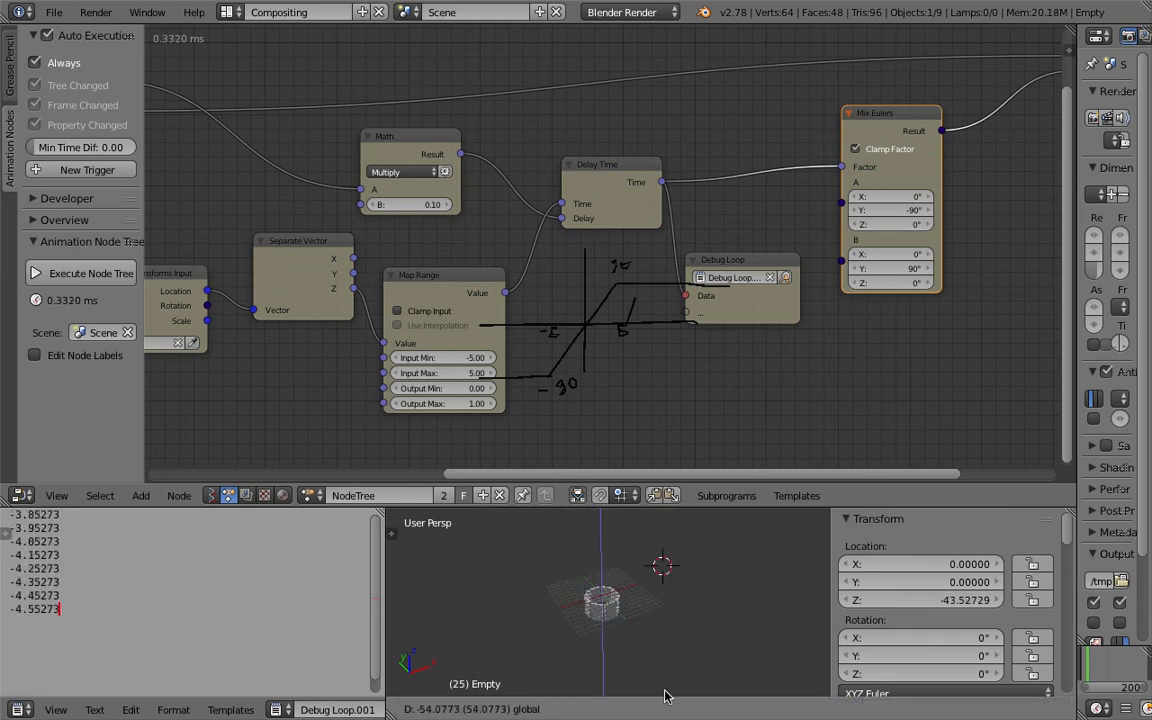
pyautogui.moveTo(661, 591); pyautogui.dragTo(753, 525)
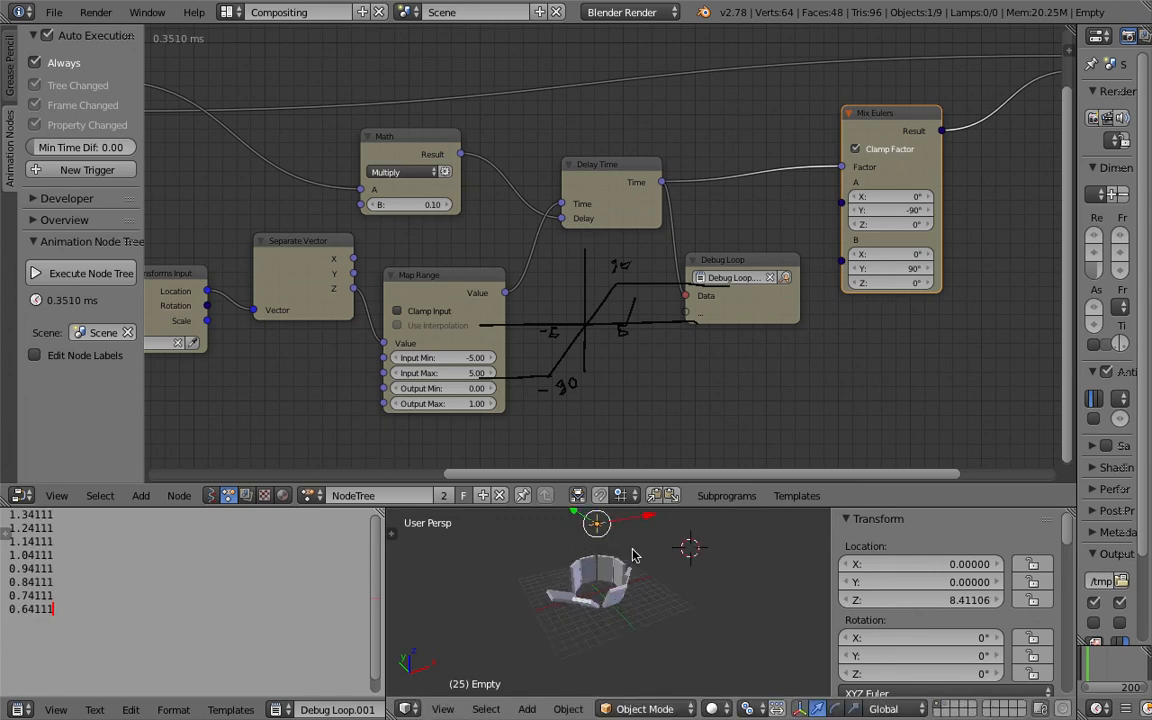
# Set the Math node's B multiplier to 5 for a longer delay between cubes
pyautogui.keyDown('shift'); pyautogui.moveTo(633, 550); pyautogui.dragTo(643, 566, button='middle'); pyautogui.keyUp('shift')
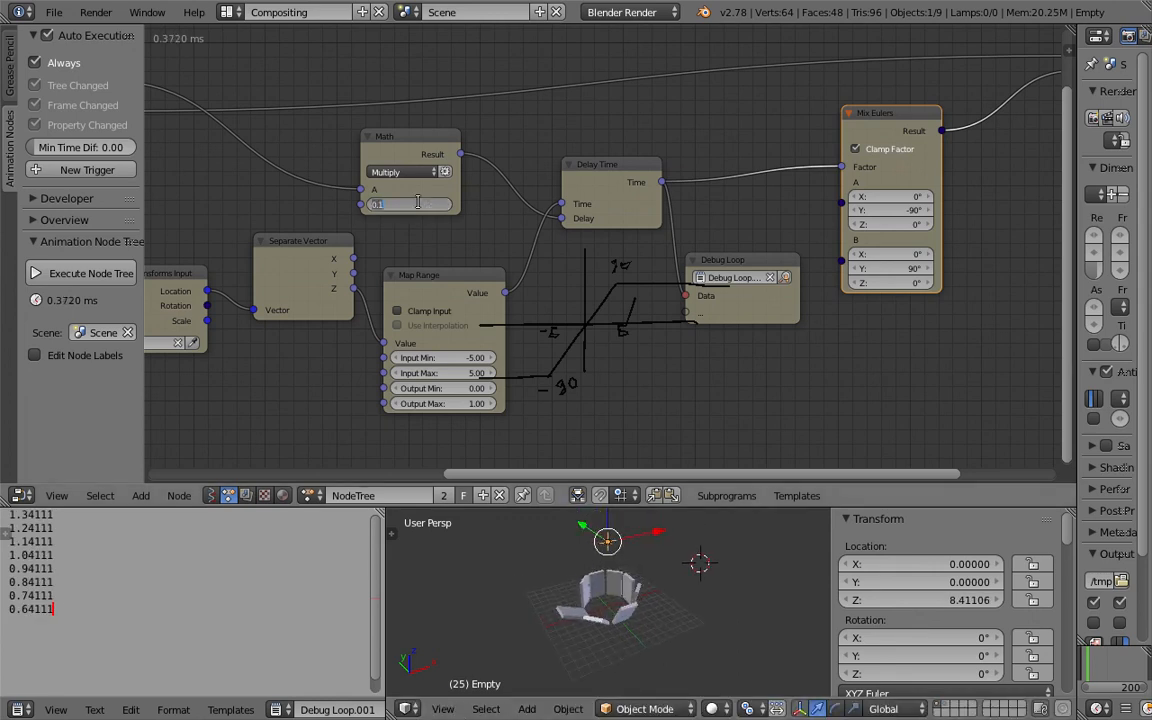
pyautogui.write('5')
pyautogui.press('Return')
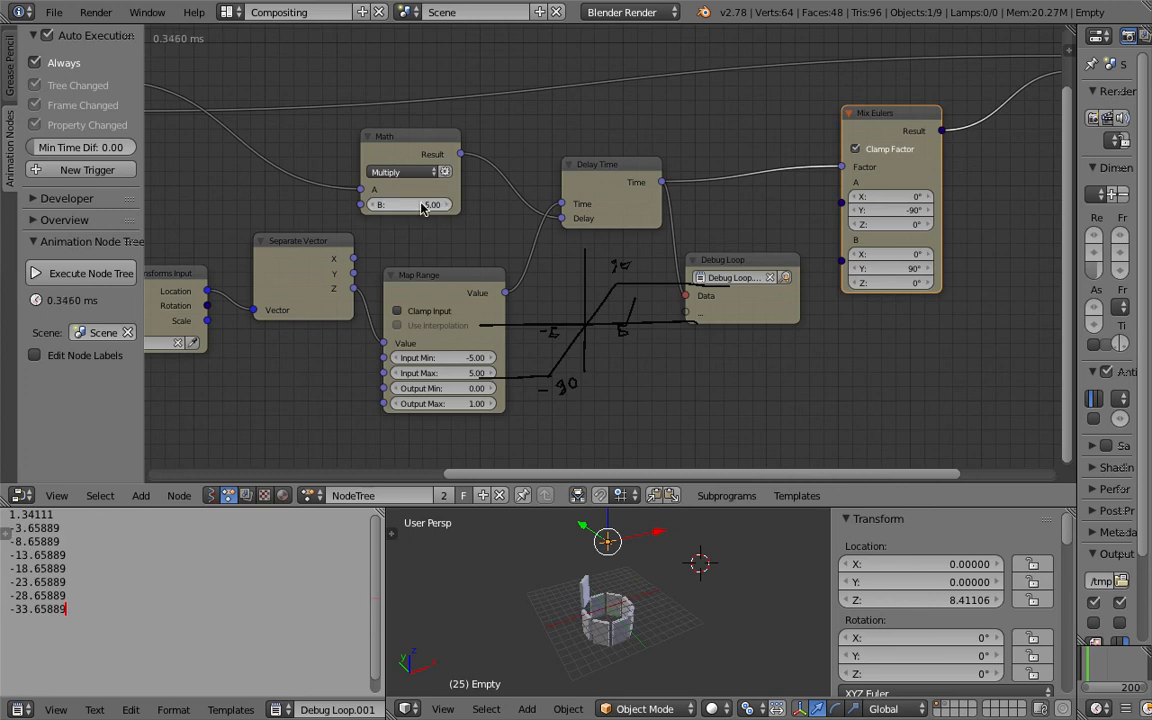
pyautogui.click(428, 205)
pyautogui.press('Return')
pyautogui.moveTo(446, 205); pyautogui.dragTo(385, 205)
# Set the Math node's B to 3 and move the empty along Z to about 30.1
pyautogui.click(435, 206)
pyautogui.write('3')
pyautogui.press('Return')
pyautogui.scroll(-1, 620, 537)
pyautogui.moveTo(612, 530); pyautogui.dragTo(700, 663)
pyautogui.moveTo(696, 548); pyautogui.dragTo(691, 650)
pyautogui.scroll(5, 659, 636)
# Set the Math node's B multiplier to 0.1 and move the empty freely to a Z location of about 6.7
pyautogui.click(421, 204)
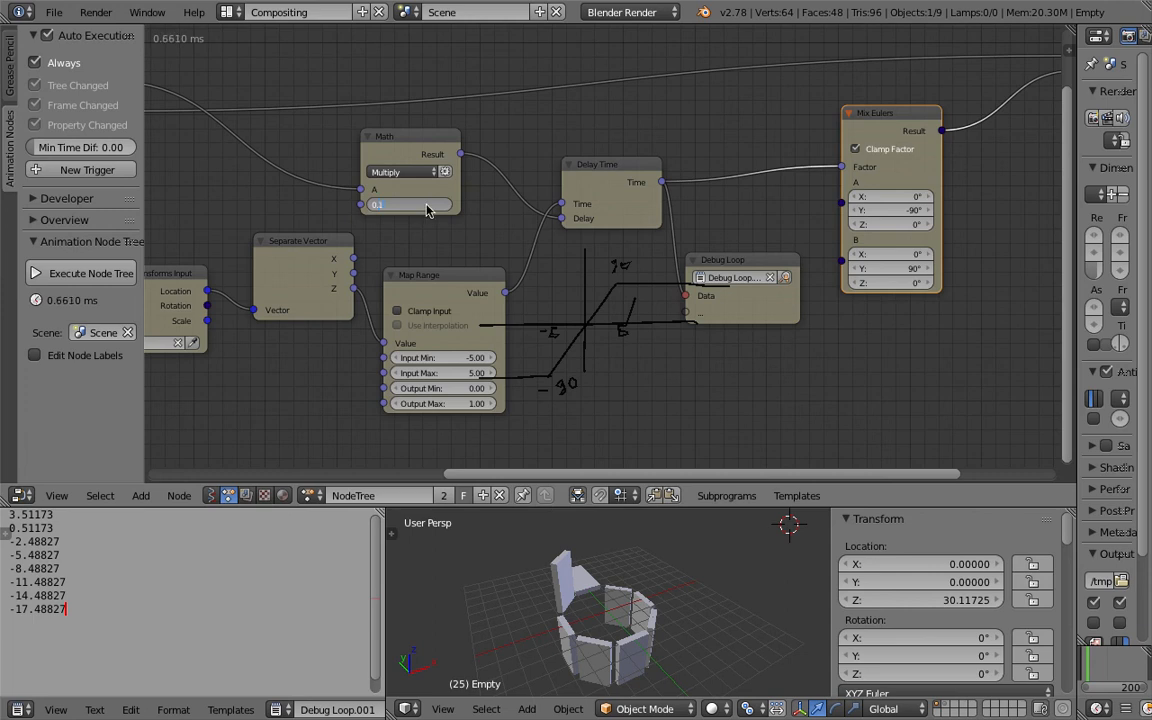
pyautogui.press('Return')
pyautogui.scroll(-5, 626, 557)
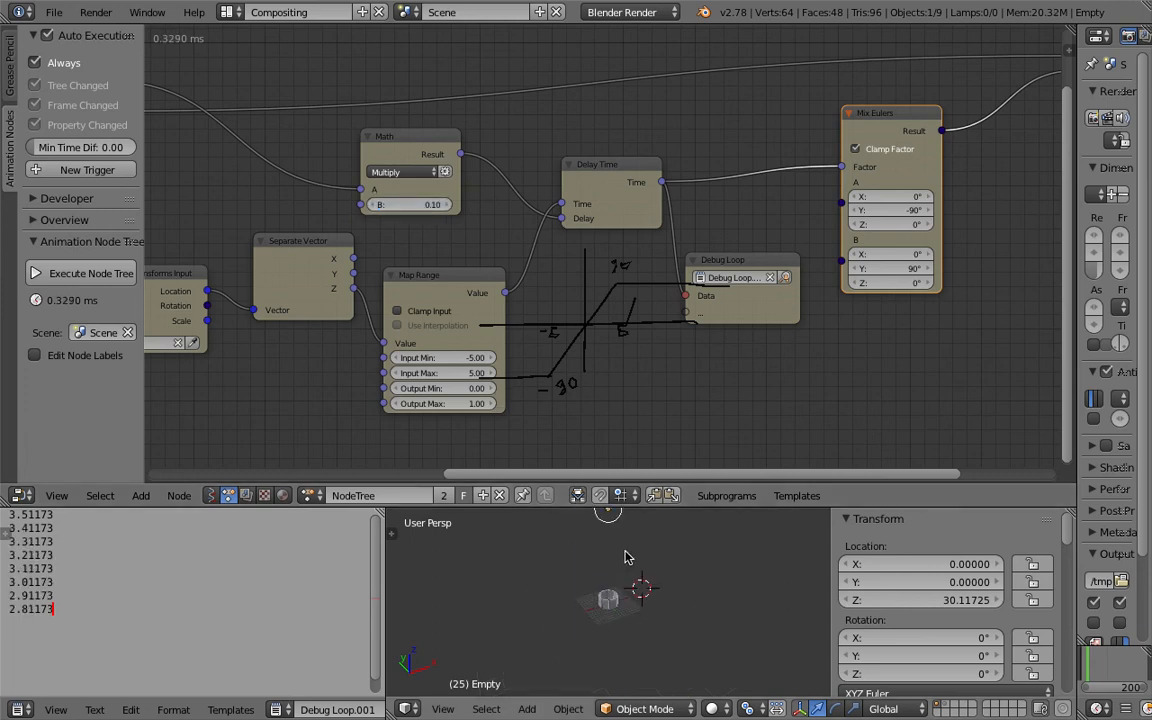
pyautogui.press('g')
pyautogui.click(636, 617)
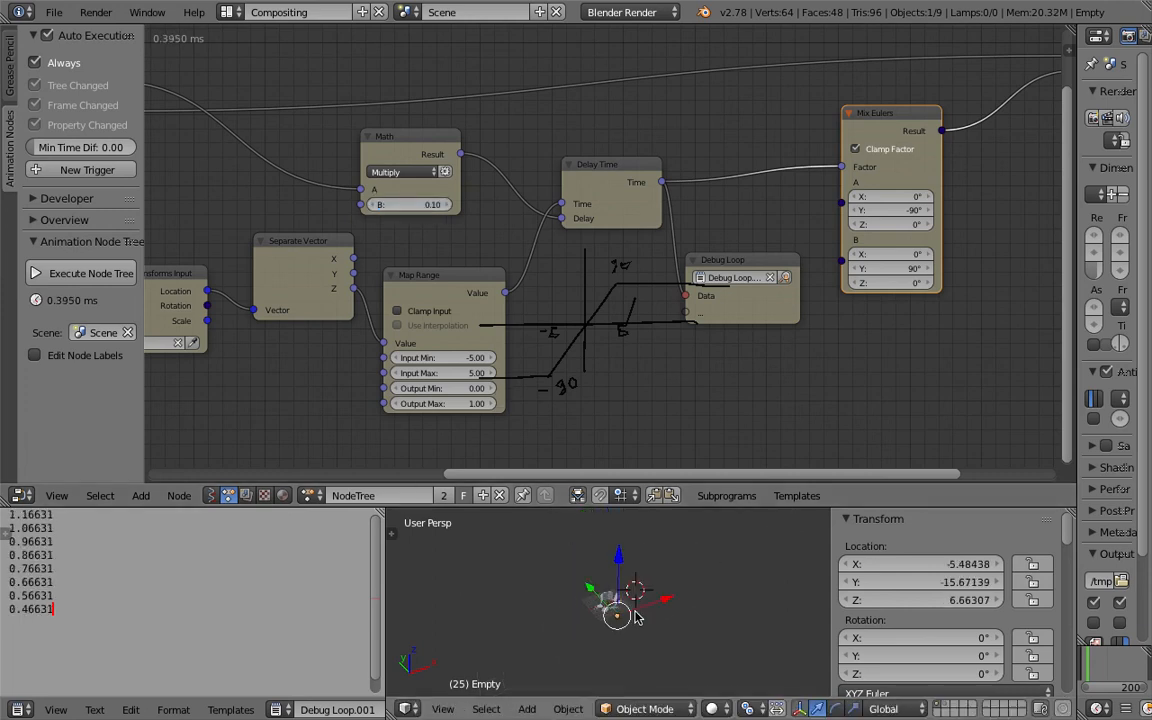
# Move the empty along Z to about 14.7 to check the cubes' delayed rotation
pyautogui.press('g')
pyautogui.press('z')
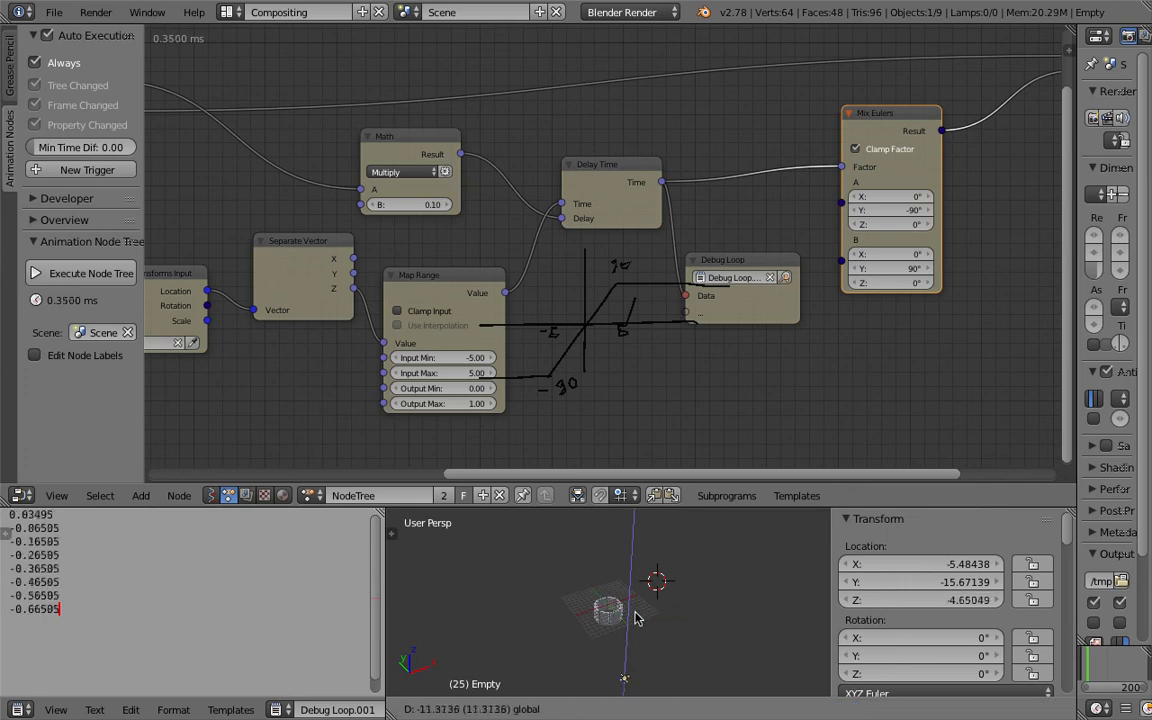
pyautogui.click(650, 536)
pyautogui.scroll(3, 640, 575)
# Save the scene as a new file named classic_door_005.blend on the Desktop
pyautogui.hotkey('ctrl', 's')
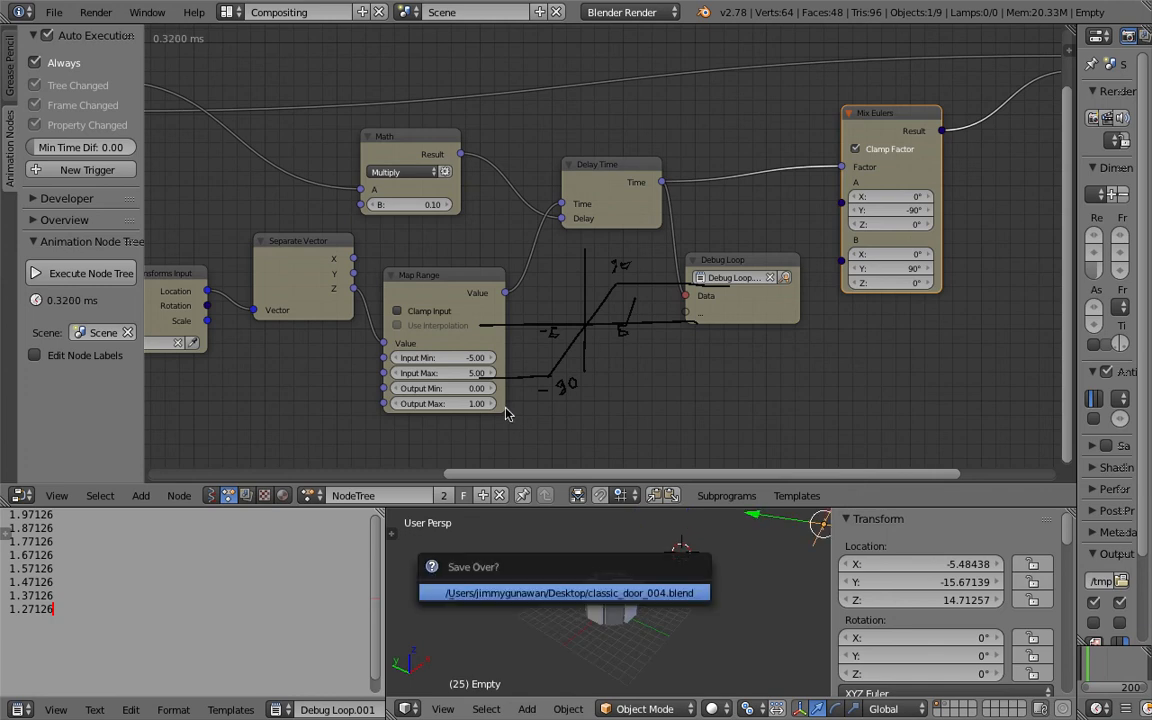
pyautogui.click(54, 12)
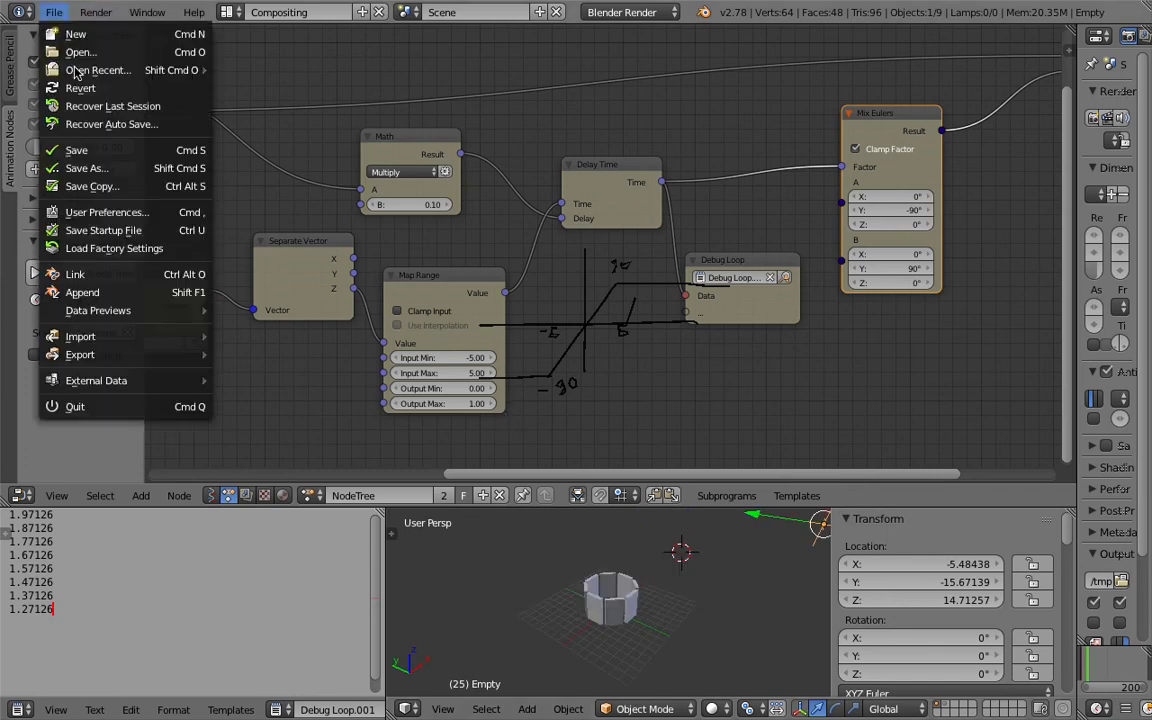
pyautogui.click(85, 168)
pyautogui.click(1020, 80)
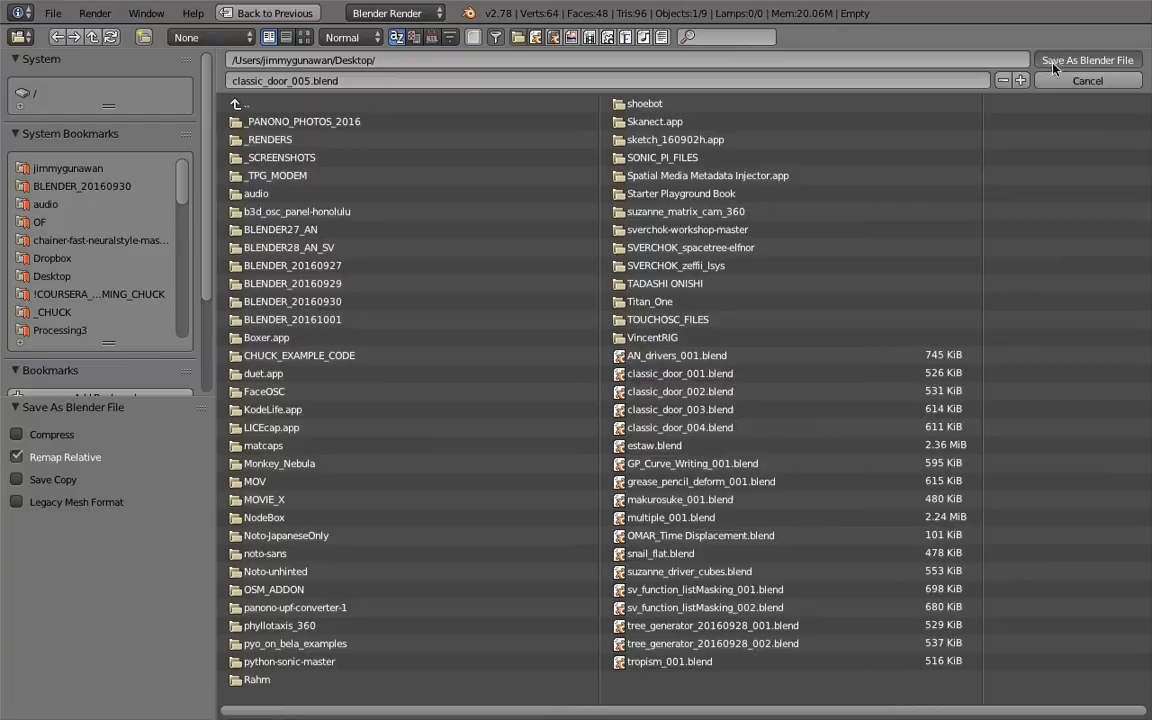
pyautogui.click(1053, 62)
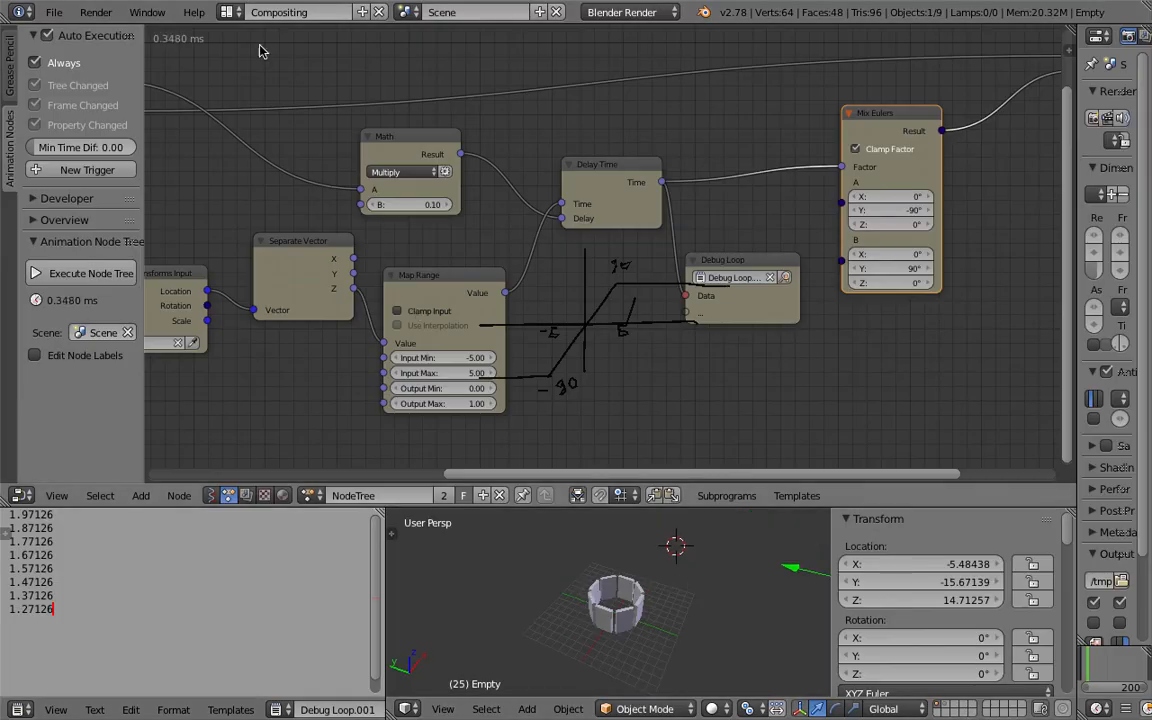
# Switch to the 3D View Full layout and turn off Only Render in the viewport display settings
pyautogui.click(228, 12)
pyautogui.click(285, 37)
pyautogui.scroll(-10, 589, 332)
pyautogui.scroll(8, 609, 337)
pyautogui.moveTo(616, 343); pyautogui.dragTo(636, 344, button='middle')
pyautogui.click(1141, 57)
pyautogui.scroll(-8, 1040, 525)
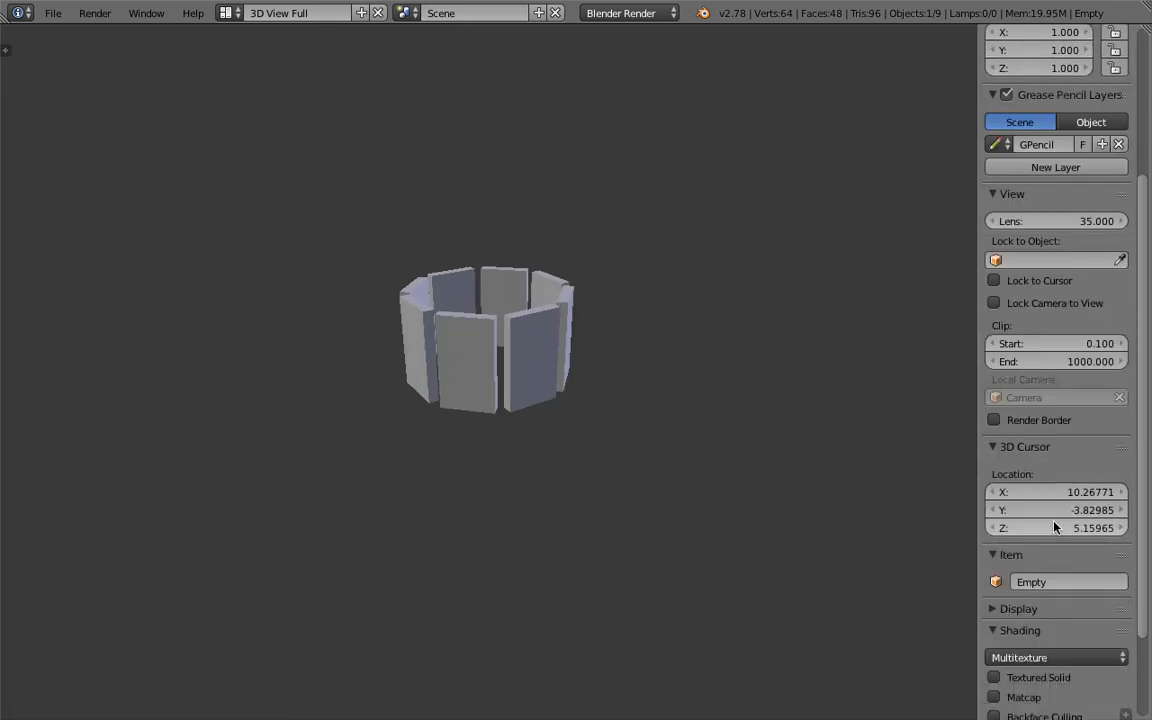
pyautogui.click(1015, 492)
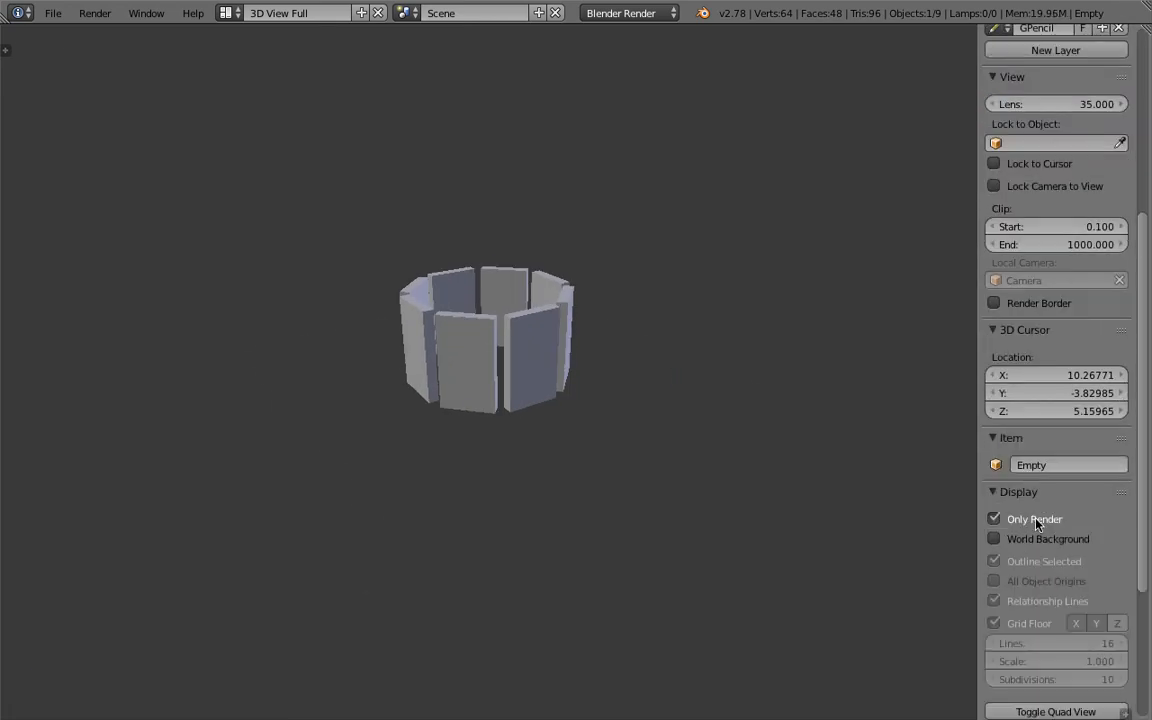
pyautogui.click(1005, 519)
# Reset the empty's location to 0 on all three axes
pyautogui.hotkey('ctrl', 'z')
pyautogui.moveTo(599, 296); pyautogui.dragTo(507, 344, button='middle')
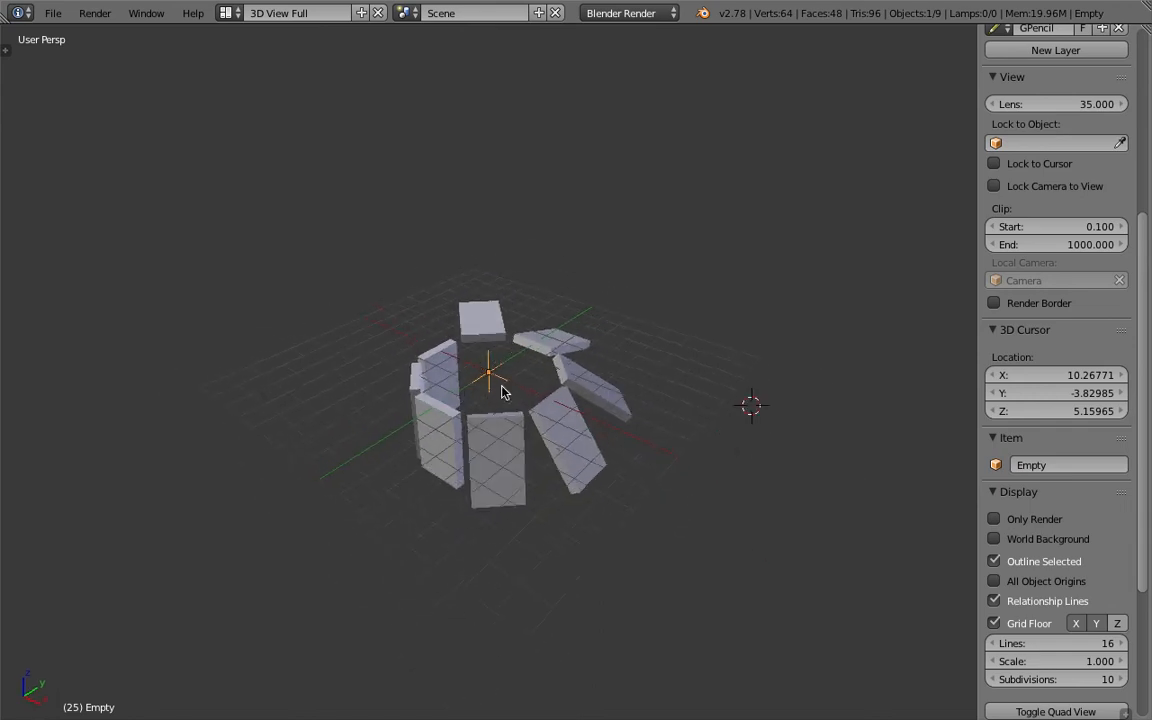
pyautogui.scroll(8, 1149, 320)
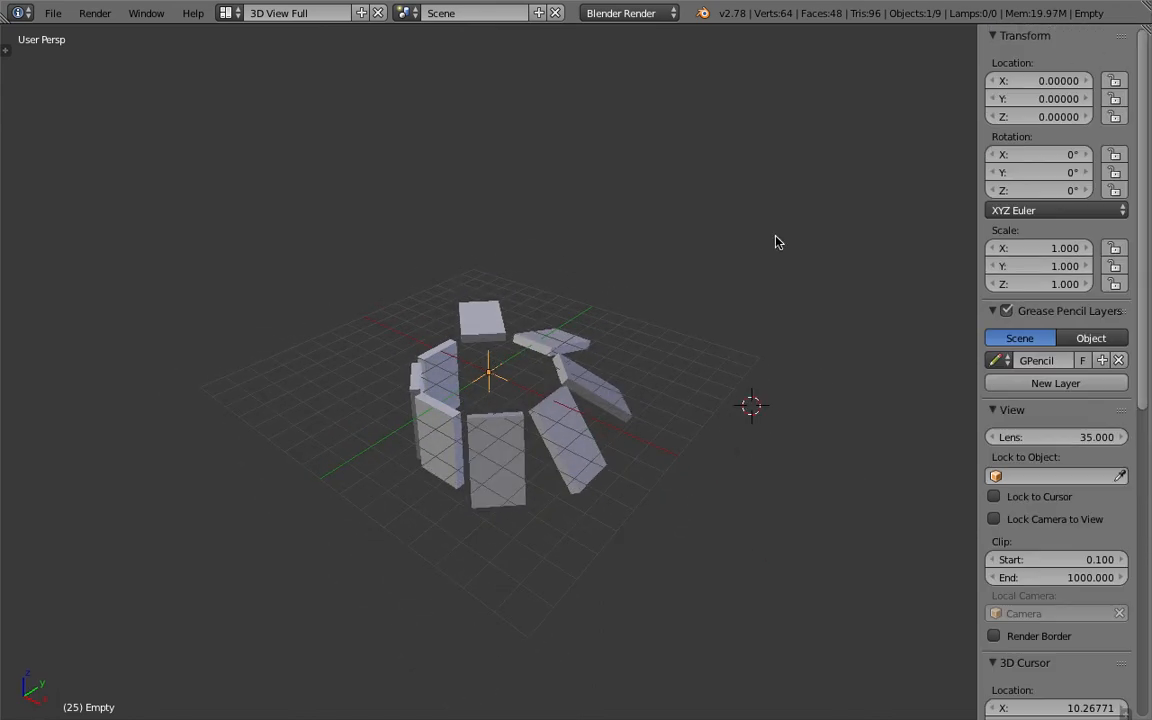
# Try moving the empty in the full 3D view to test the cubes' rotation, then cancel the move
pyautogui.moveTo(528, 274); pyautogui.dragTo(518, 347, button='middle')
pyautogui.press('g')
pyautogui.rightClick(575, 308)
pyautogui.moveTo(790, 295); pyautogui.dragTo(780, 299, button='middle')
pyautogui.scroll(-2, 782, 321)
pyautogui.scroll(3, 709, 298)
pyautogui.moveTo(1147, 355); pyautogui.dragTo(1150, 540)
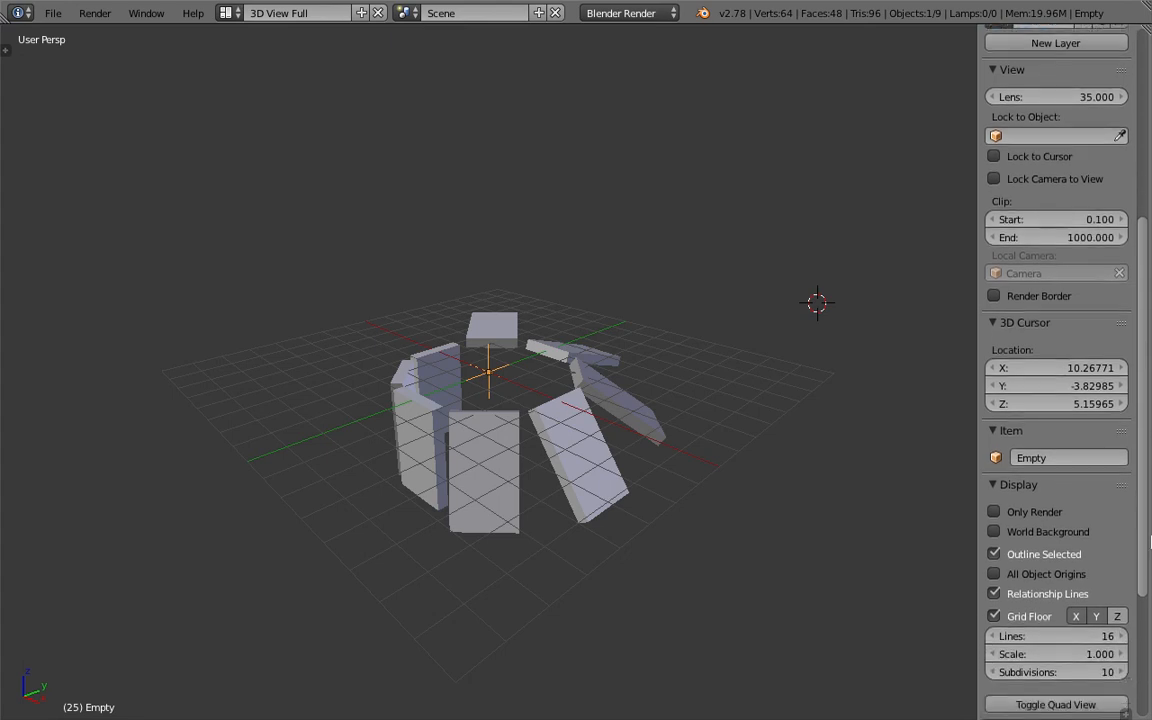
# Switch to the Default layout and move the empty along Z to about -0.48
pyautogui.click(226, 13)
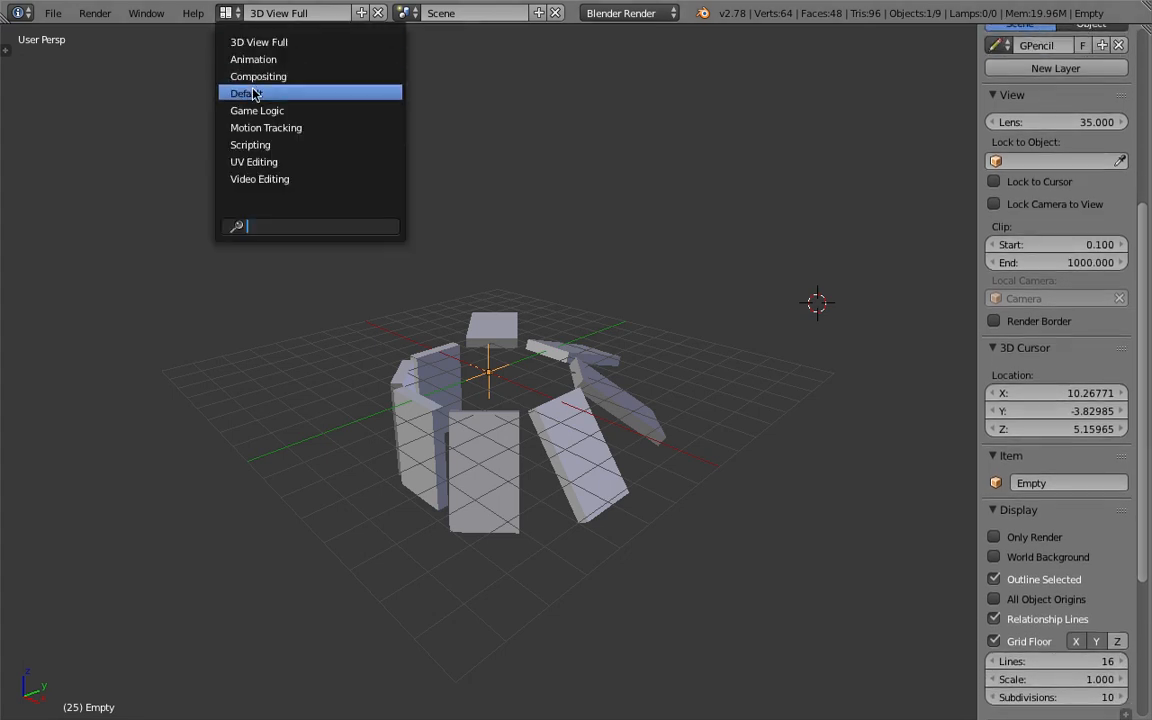
pyautogui.click(251, 93)
pyautogui.moveTo(400, 289); pyautogui.dragTo(452, 309)
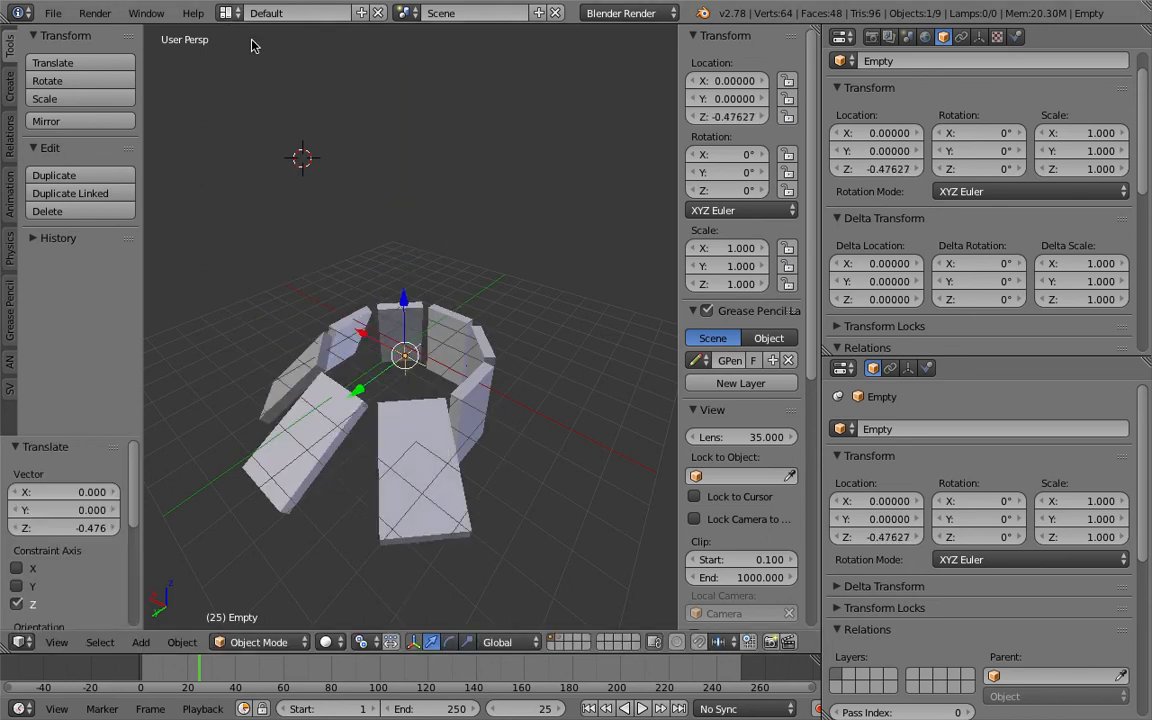
# Return to the Compositing layout and enlarge the 3D viewport by shrinking the node editor above it
pyautogui.click(227, 13)
pyautogui.click(300, 78)
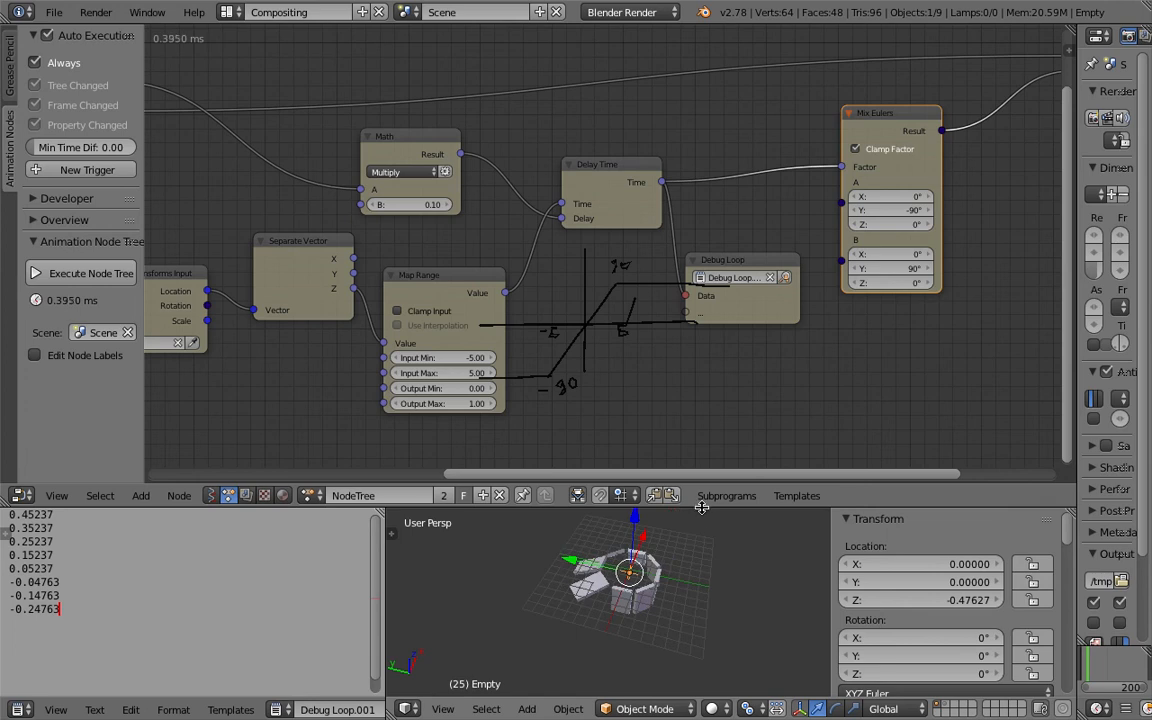
pyautogui.moveTo(702, 507); pyautogui.dragTo(688, 421)
# Move the Loop Input node farther from the Math node and save the file
pyautogui.scroll(-3, 463, 258)
pyautogui.moveTo(318, 151); pyautogui.dragTo(464, 259, button='middle')
pyautogui.moveTo(303, 135); pyautogui.dragTo(274, 87)
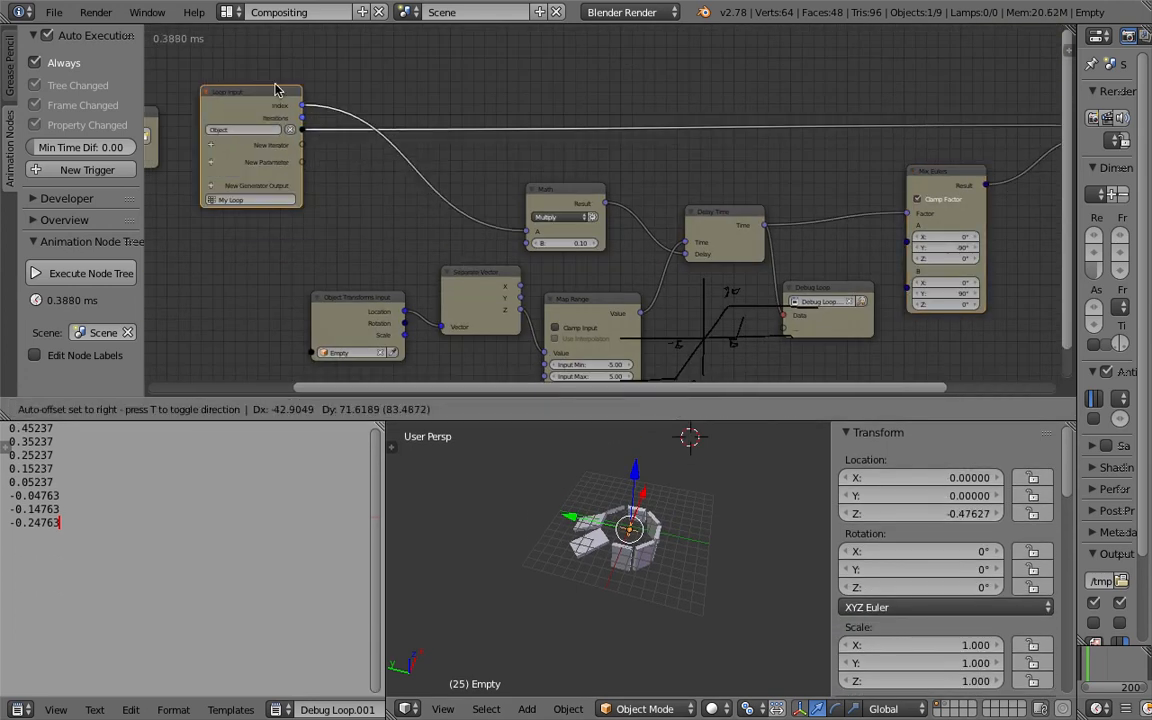
pyautogui.scroll(2, 641, 560)
pyautogui.hotkey('ctrl', 's')
pyautogui.click(586, 547)
pyautogui.moveTo(586, 547); pyautogui.dragTo(622, 518, button='middle')
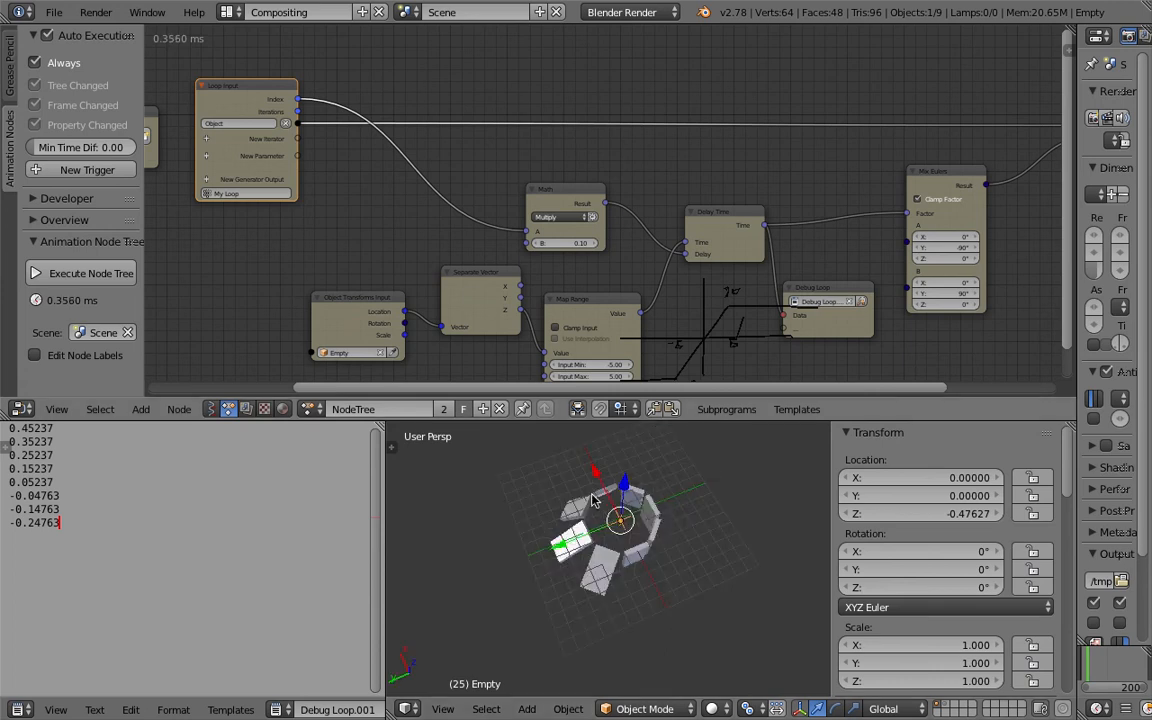
pyautogui.moveTo(673, 549); pyautogui.dragTo(597, 493, button='middle')
pyautogui.moveTo(666, 540); pyautogui.dragTo(610, 470, button='middle')
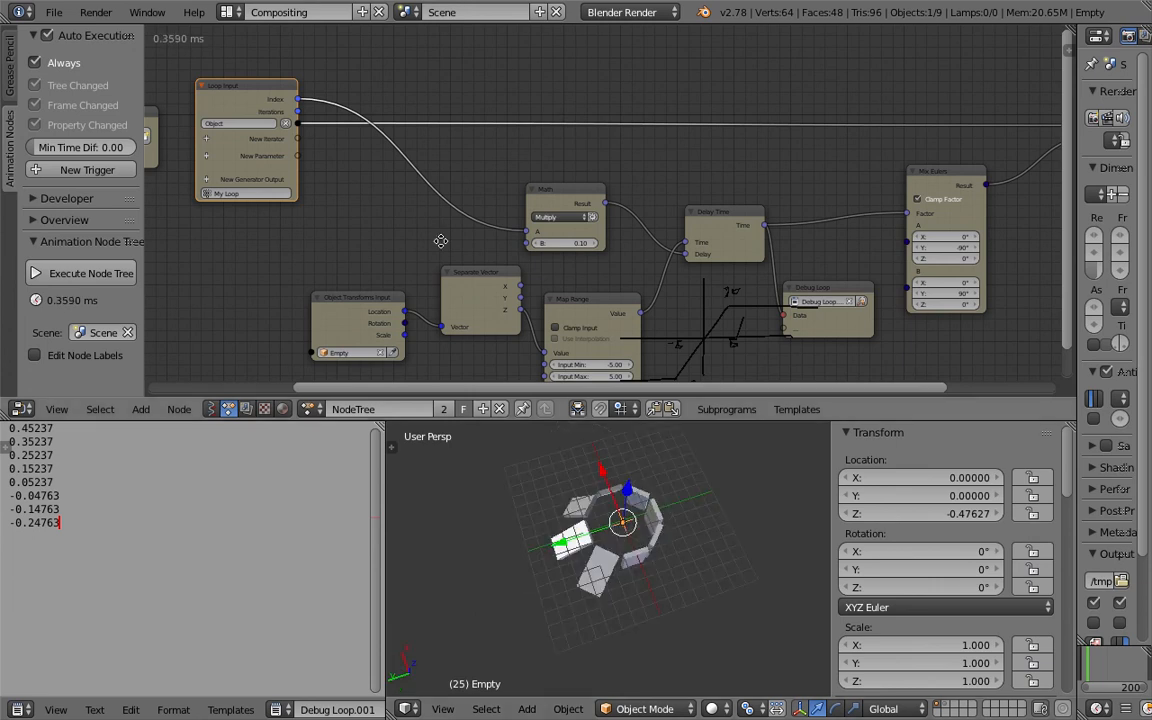
# Add a Random Number node on the link between Loop Input's Index output and the Math node's A input
pyautogui.moveTo(442, 242); pyautogui.dragTo(463, 281, button='middle')
pyautogui.hotkey('shift', 'a')
pyautogui.click(435, 140)
pyautogui.write('random')
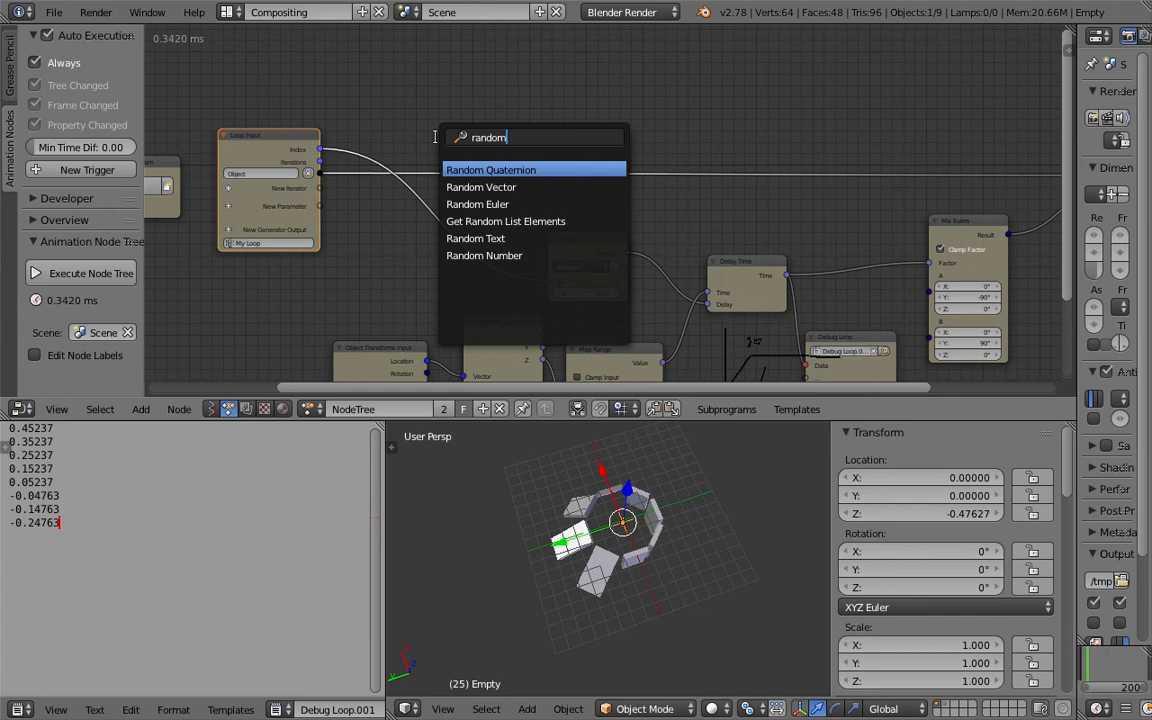
pyautogui.press('Down')
pyautogui.press('Down')
pyautogui.press('Down')
pyautogui.press('Down')
pyautogui.press('Down')
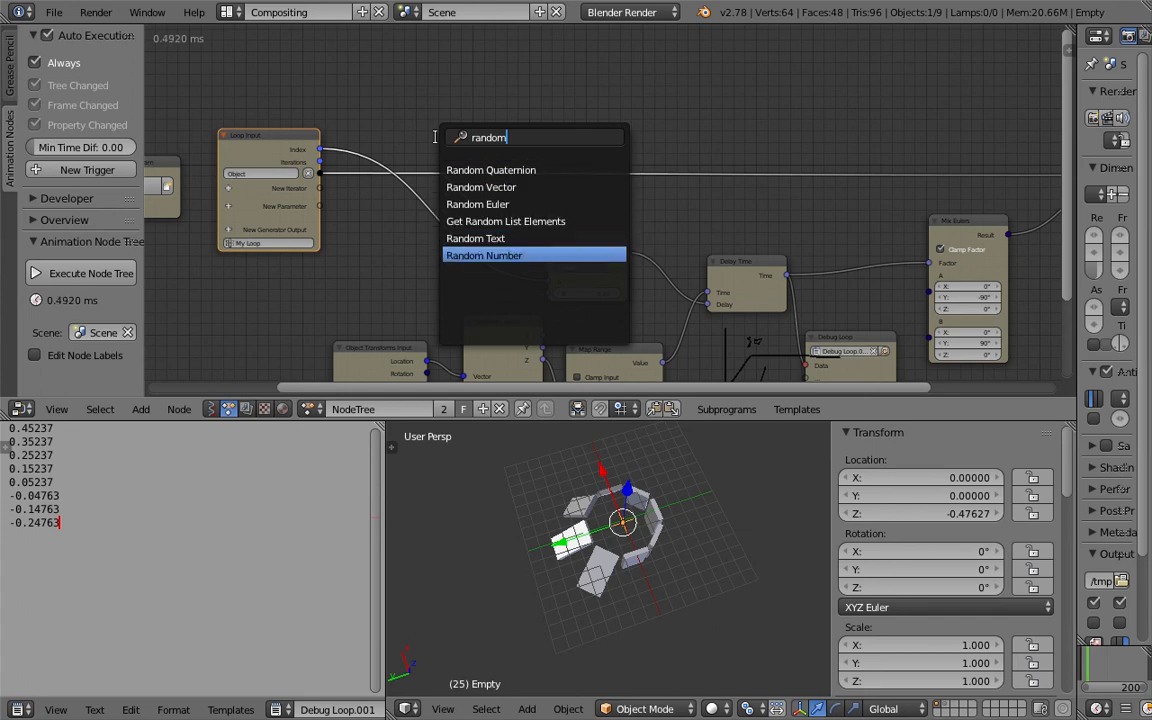
pyautogui.press('Return')
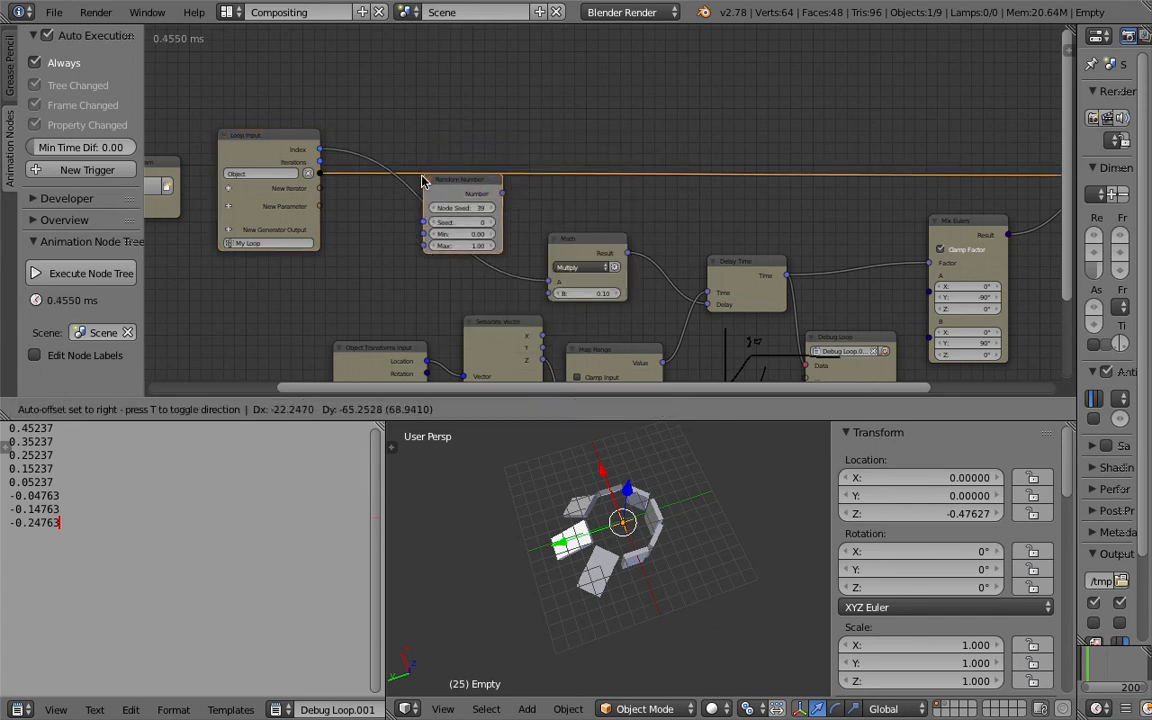
pyautogui.click(416, 192)
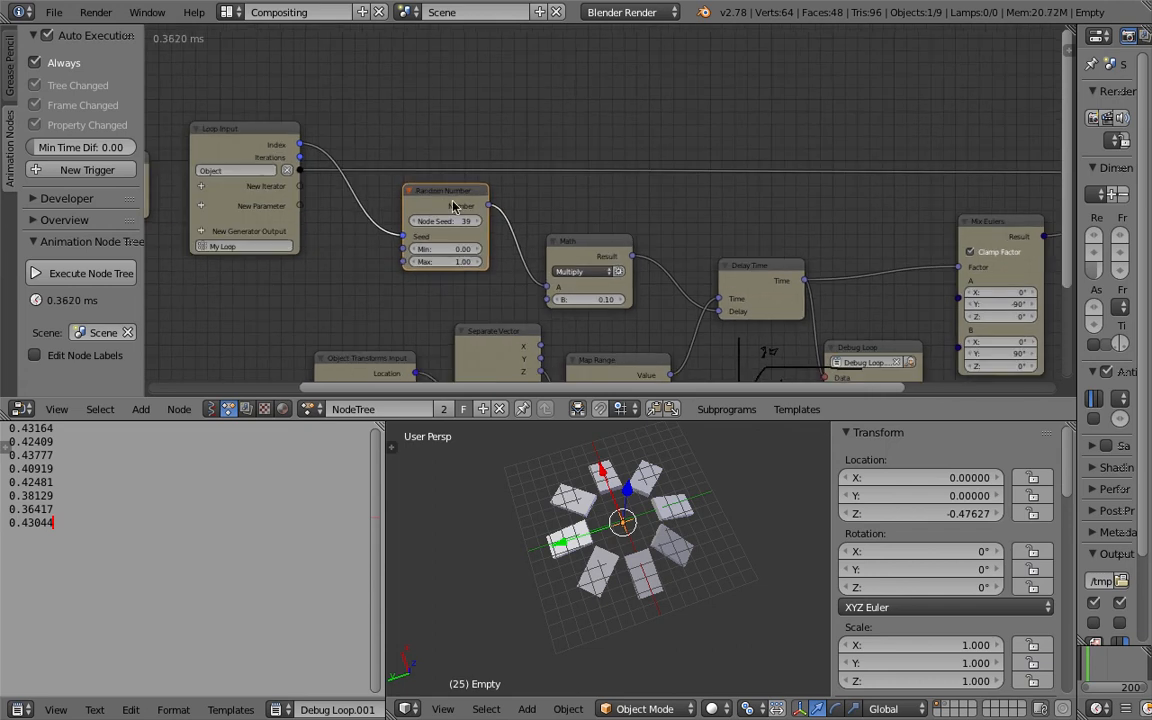
# Set the Random Number node's Node Seed to 66
pyautogui.scroll(3, 437, 218)
pyautogui.moveTo(416, 225); pyautogui.dragTo(443, 225)
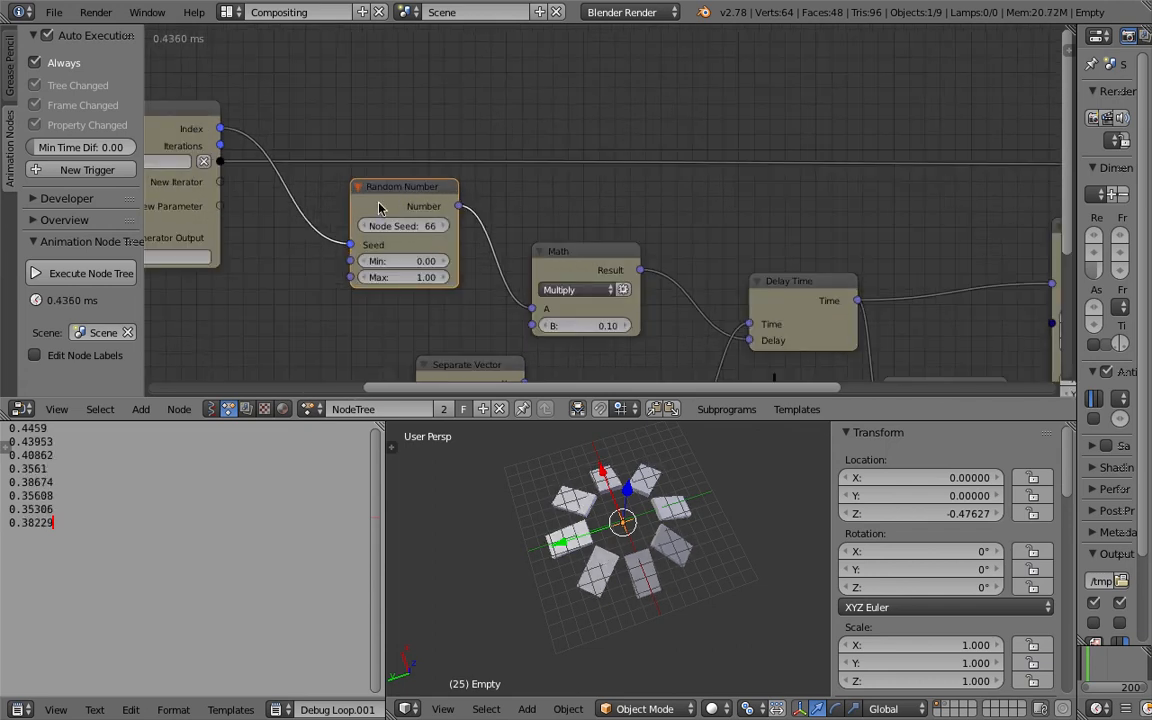
pyautogui.moveTo(379, 208); pyautogui.dragTo(343, 224)
pyautogui.scroll(-1, 407, 228)
pyautogui.moveTo(405, 210); pyautogui.dragTo(433, 196, button='middle')
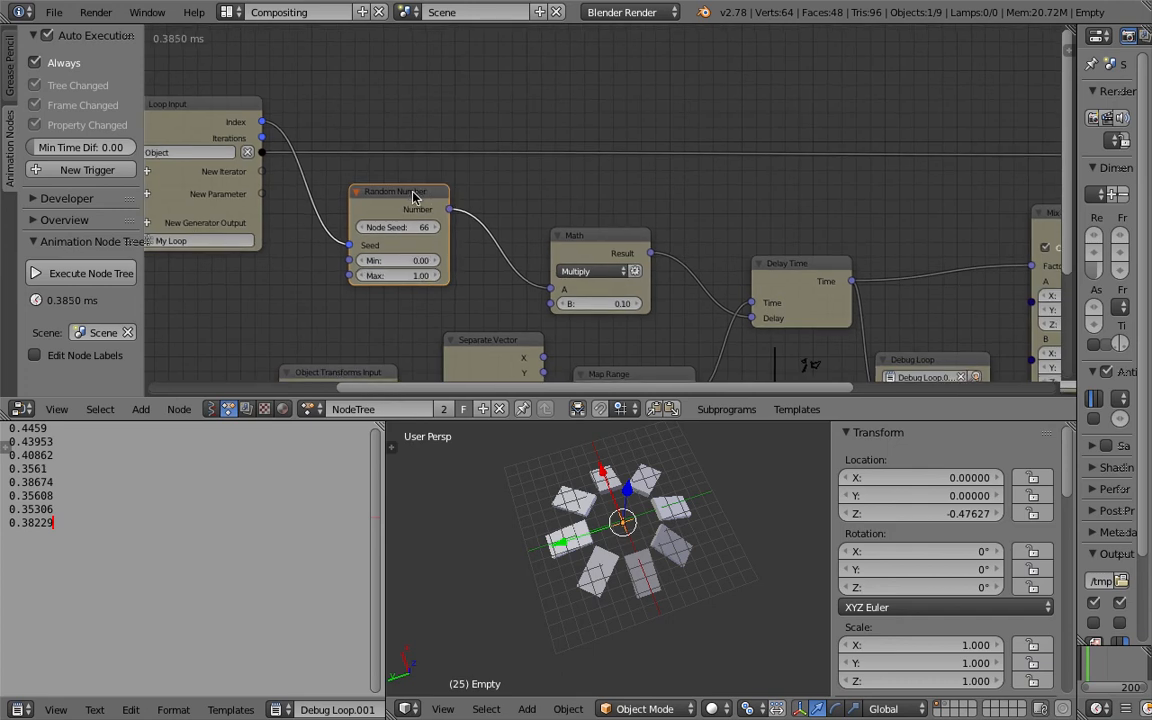
pyautogui.moveTo(415, 196); pyautogui.dragTo(478, 156, button='middle')
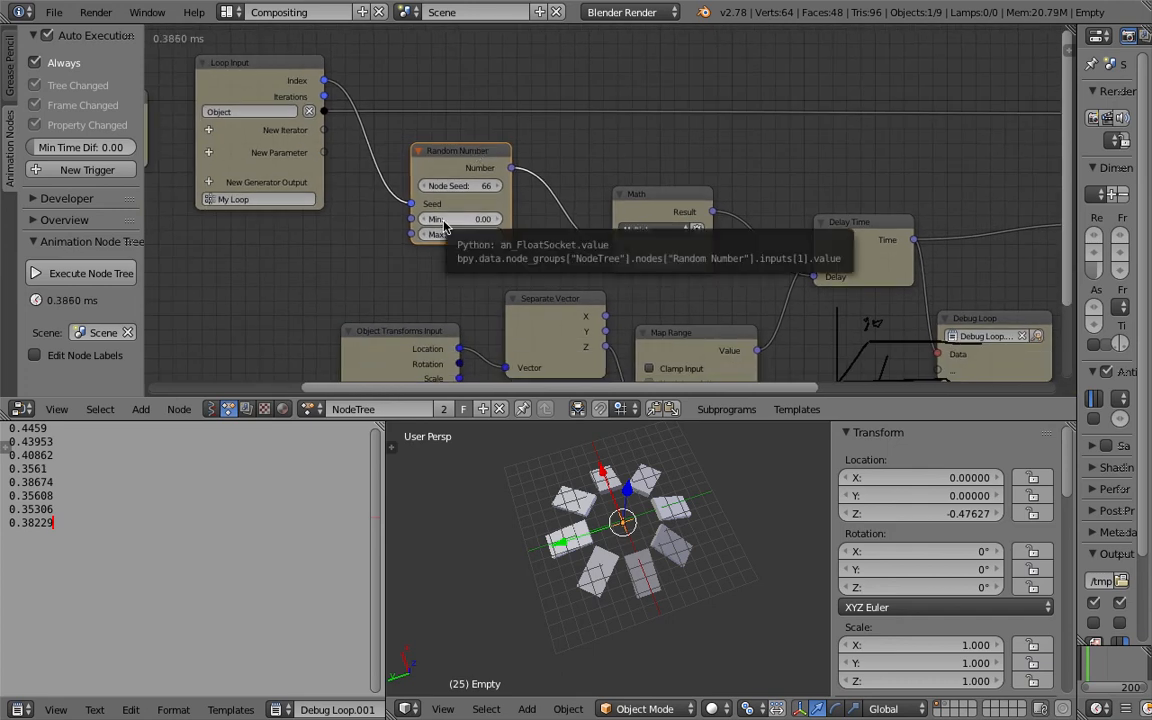
# Move the empty to about X 0.78, Y -1.34, Z 1.0 to test the randomized delays
pyautogui.scroll(-2, 640, 510)
pyautogui.moveTo(640, 510); pyautogui.dragTo(638, 430, button='middle')
pyautogui.press('g')
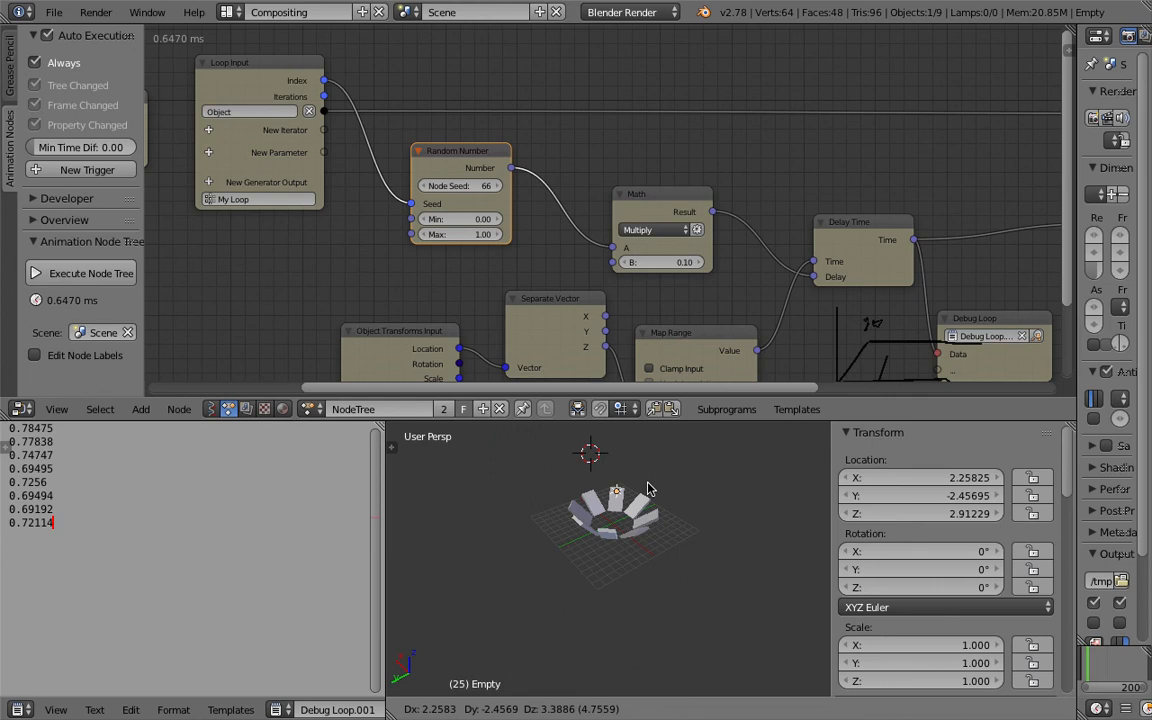
pyautogui.click(647, 507)
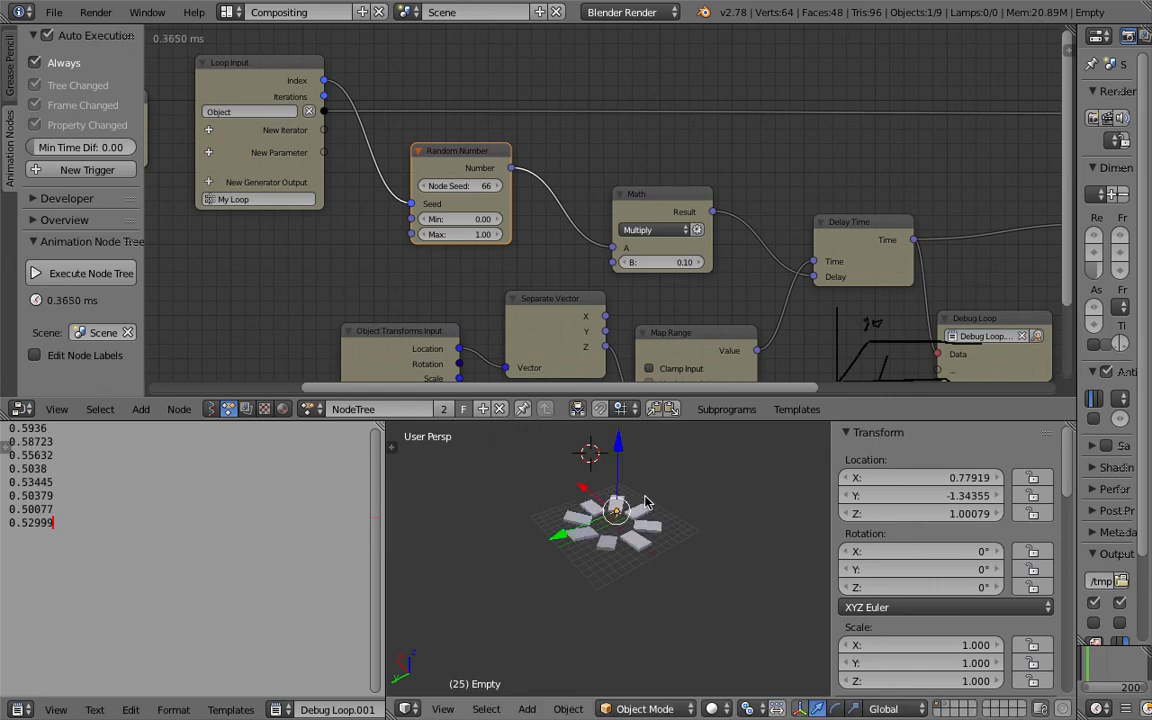
# Link Loop Input's Index directly to the Math node's A, set Random Number aside and shift Math toward Loop Input
pyautogui.moveTo(324, 80); pyautogui.dragTo(604, 243)
pyautogui.moveTo(487, 154); pyautogui.dragTo(656, 140)
pyautogui.moveTo(691, 205); pyautogui.dragTo(472, 213)
# Duplicate the Multiply Math node onto the link to Delay Time and connect Random Number's Number output to its B input
pyautogui.hotkey('shift', 'd')
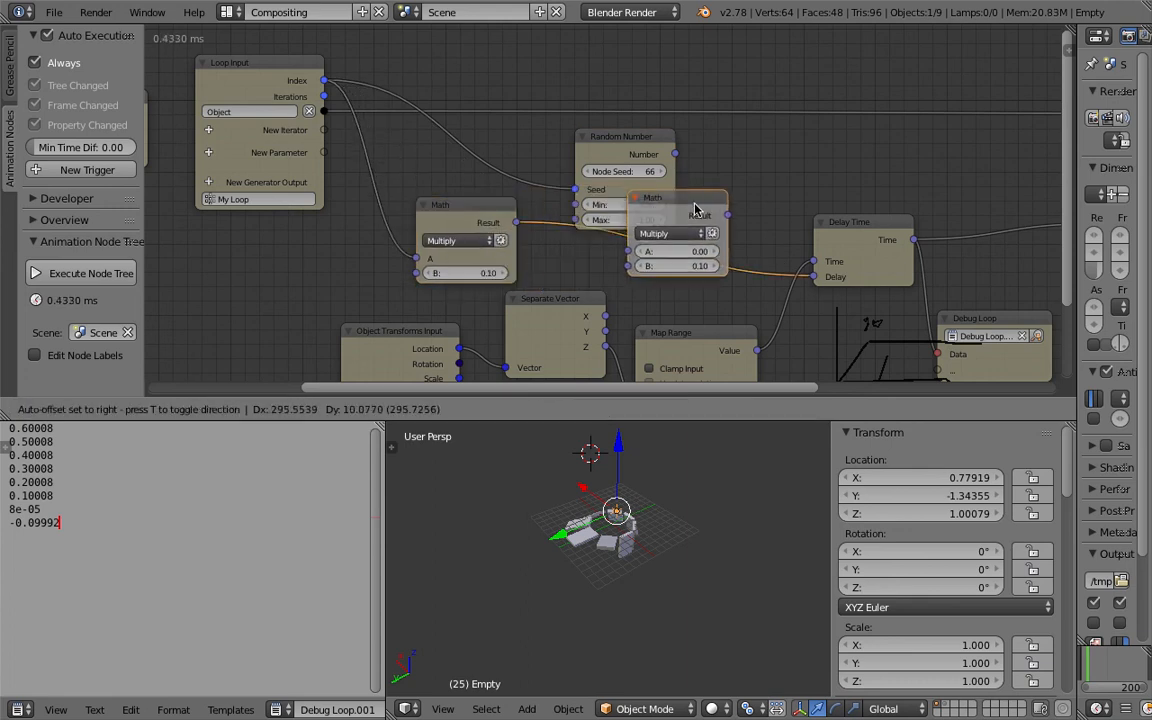
pyautogui.click(697, 208)
pyautogui.moveTo(652, 143); pyautogui.dragTo(586, 131)
pyautogui.moveTo(608, 143); pyautogui.dragTo(630, 217)
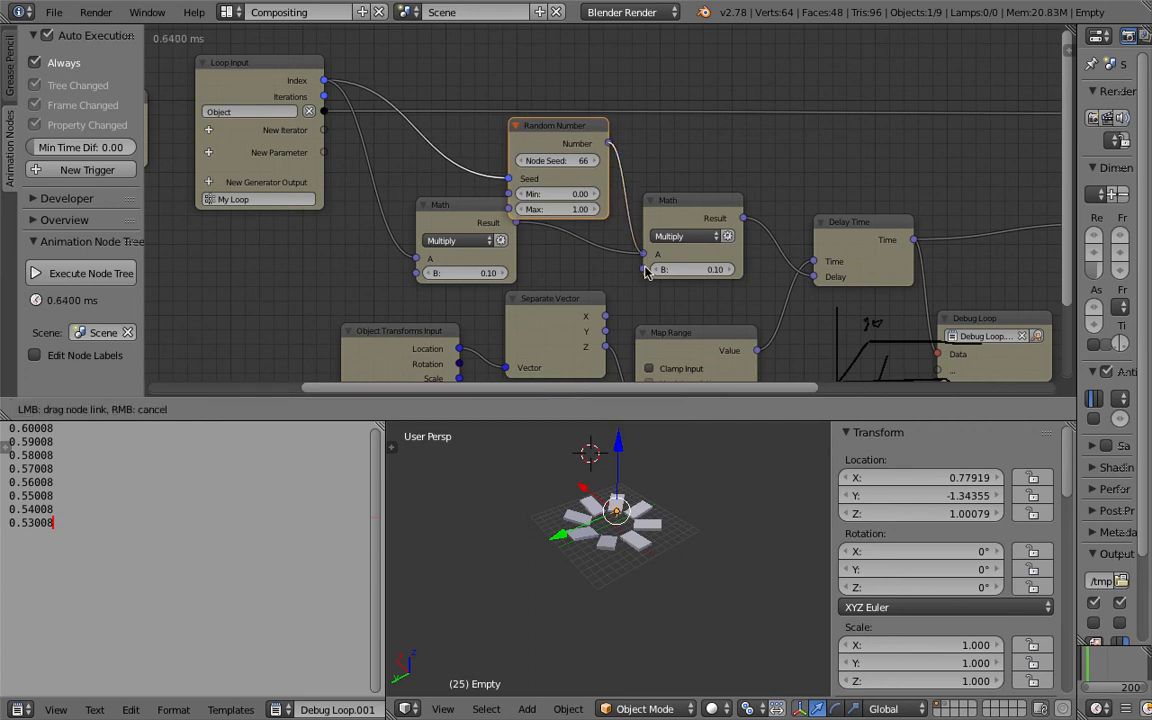
pyautogui.moveTo(645, 272); pyautogui.dragTo(643, 270)
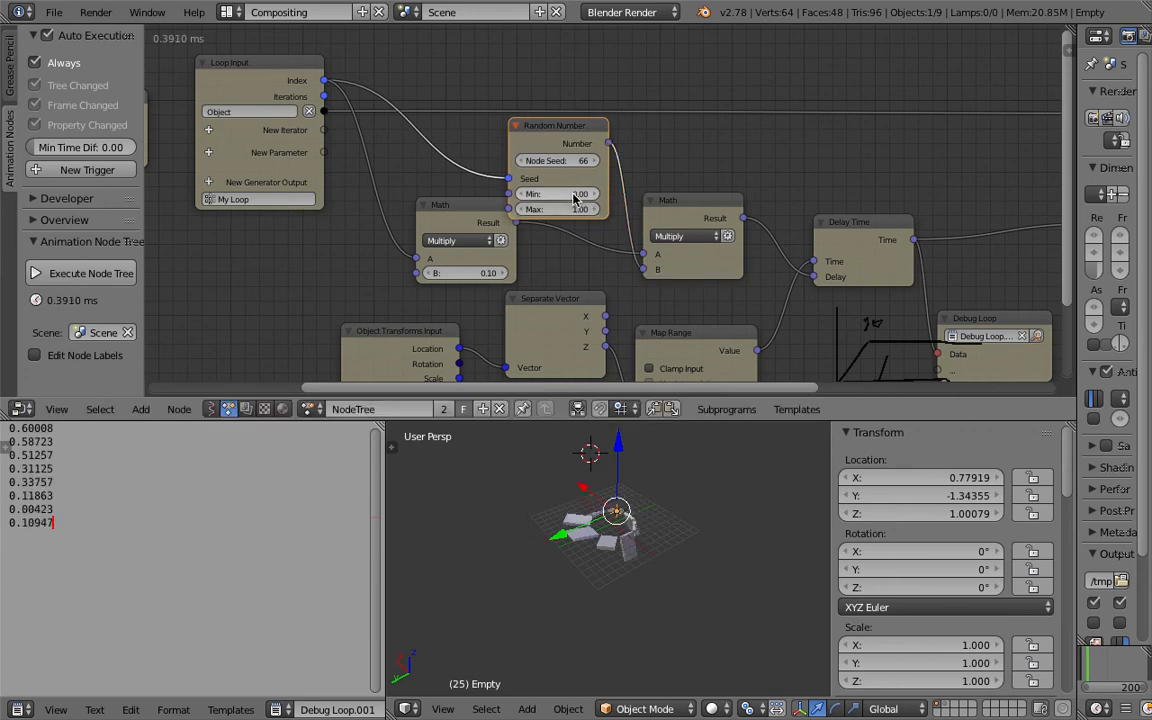
# Set the Random Number node's Min to -0.5 and Max to 0.5
pyautogui.click(574, 191)
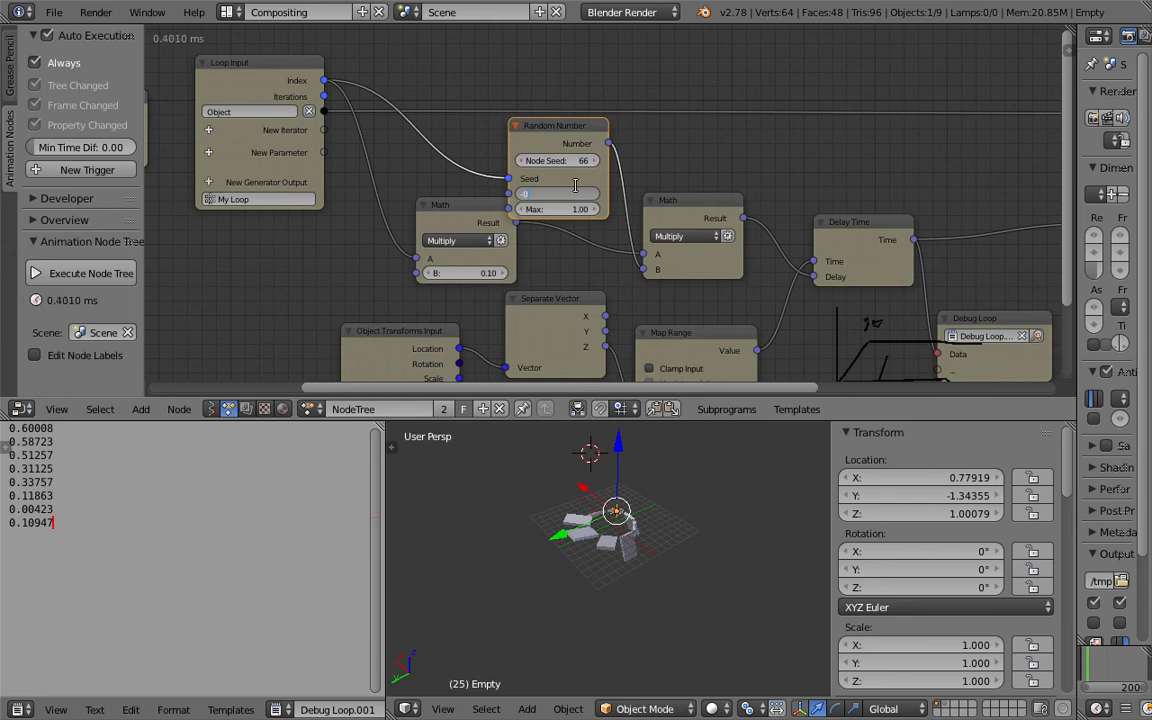
pyautogui.press('Tab')
pyautogui.write('0.5')
pyautogui.press('Return')
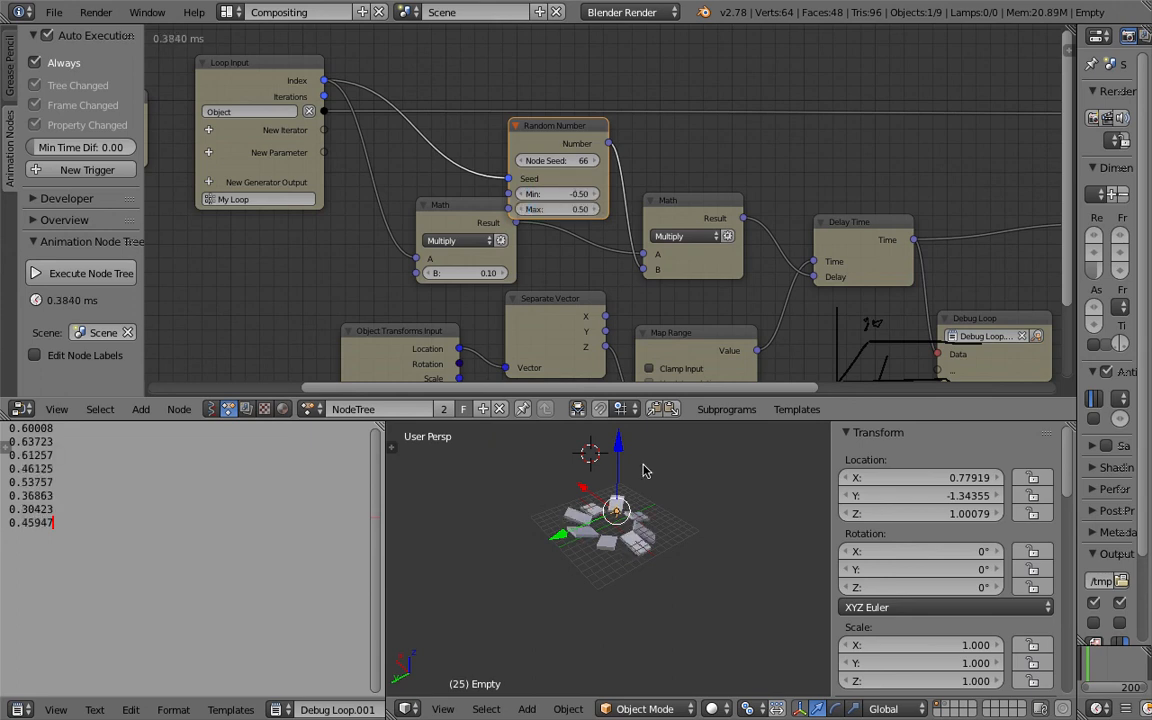
# Switch the viewport to wireframe and move the empty beside the cube ring, to about X -7.3, Y 4.0
pyautogui.scroll(5, 640, 534)
pyautogui.press('z')
pyautogui.moveTo(620, 528); pyautogui.dragTo(594, 586, button='middle')
pyautogui.scroll(-1, 645, 520)
pyautogui.scroll(-2, 648, 519)
pyautogui.press('g')
pyautogui.click(621, 630)
# Move the empty along Z to about 4.9 and return the viewport to solid shading
pyautogui.moveTo(621, 630); pyautogui.dragTo(700, 505, button='middle')
pyautogui.press('g')
pyautogui.press('z')
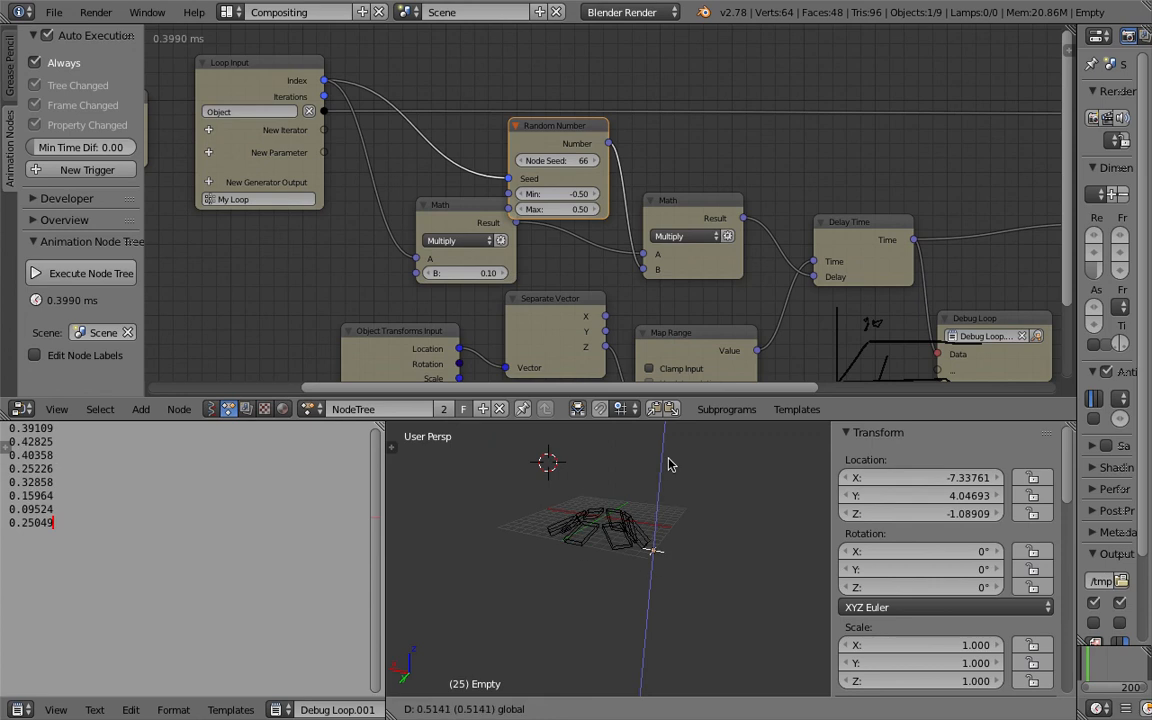
pyautogui.click(641, 610)
pyautogui.press('z')
pyautogui.moveTo(637, 565); pyautogui.dragTo(655, 512, button='middle')
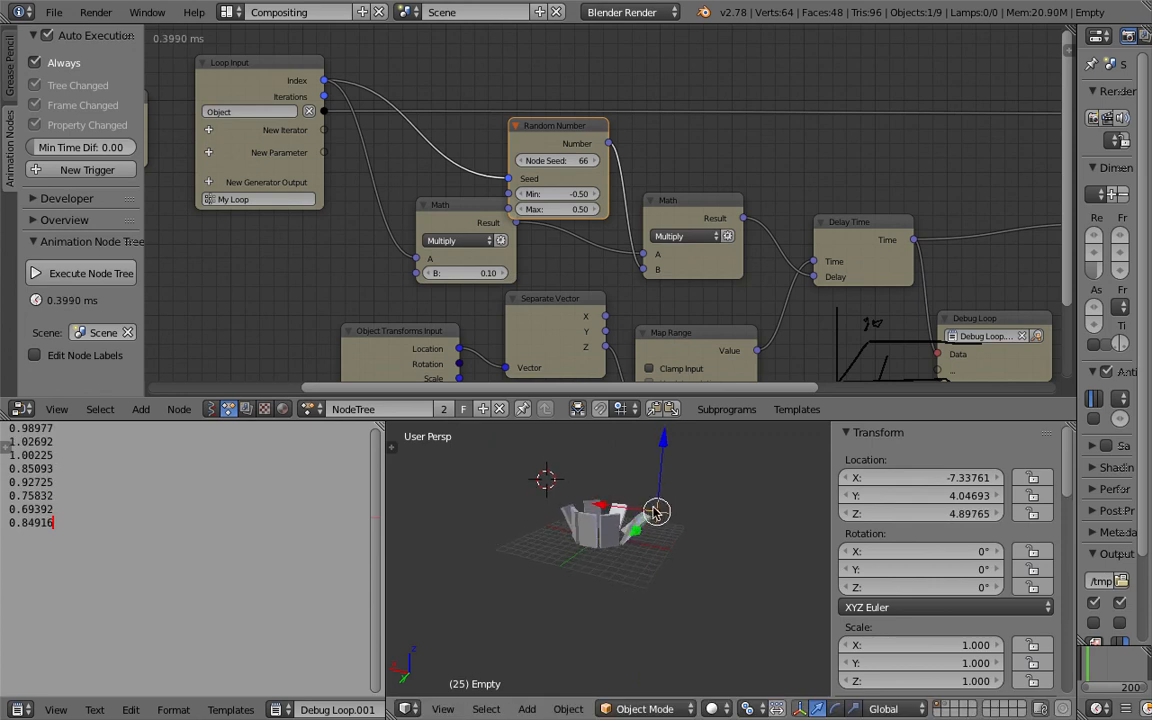
# Move the empty up and down along Z and place it at about X -2.0, Y 9.6, Z 1.5
pyautogui.moveTo(660, 474); pyautogui.dragTo(660, 693)
pyautogui.moveTo(660, 474); pyautogui.dragTo(673, 441)
pyautogui.moveTo(673, 684)
pyautogui.mouseDown()
pyautogui.moveTo(676, 479)
pyautogui.moveTo(660, 601)
pyautogui.moveTo(681, 452)
pyautogui.moveTo(674, 681)
pyautogui.moveTo(655, 669)
pyautogui.mouseUp()
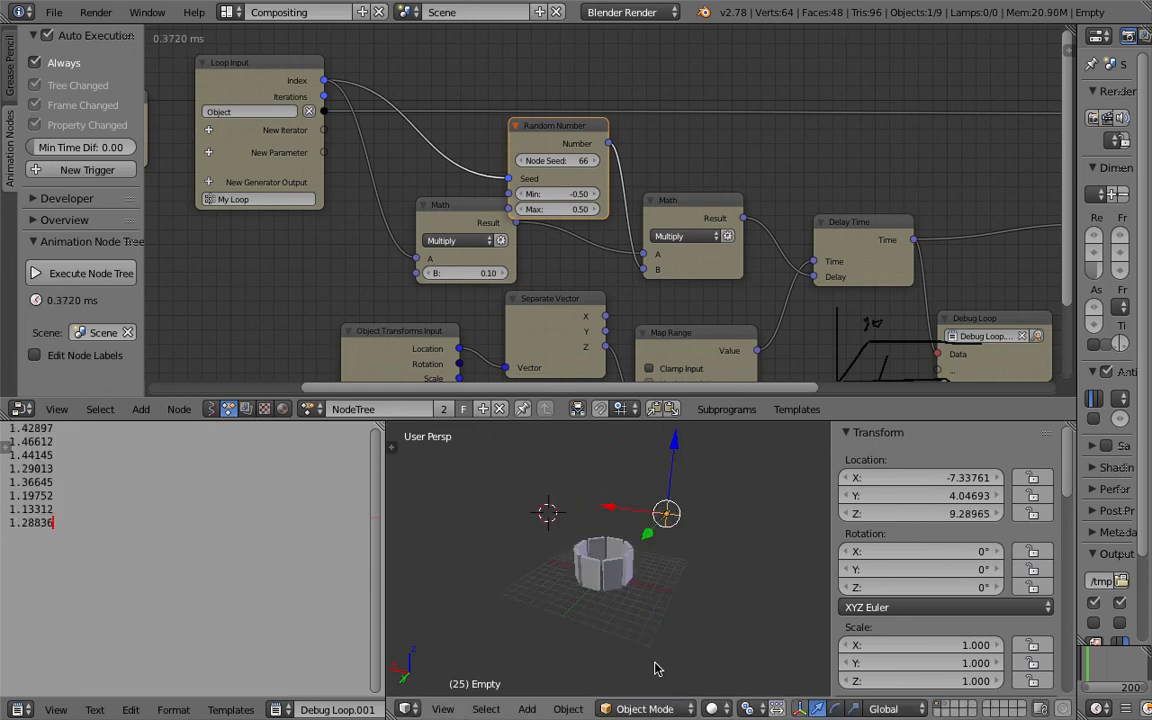
pyautogui.press('g')
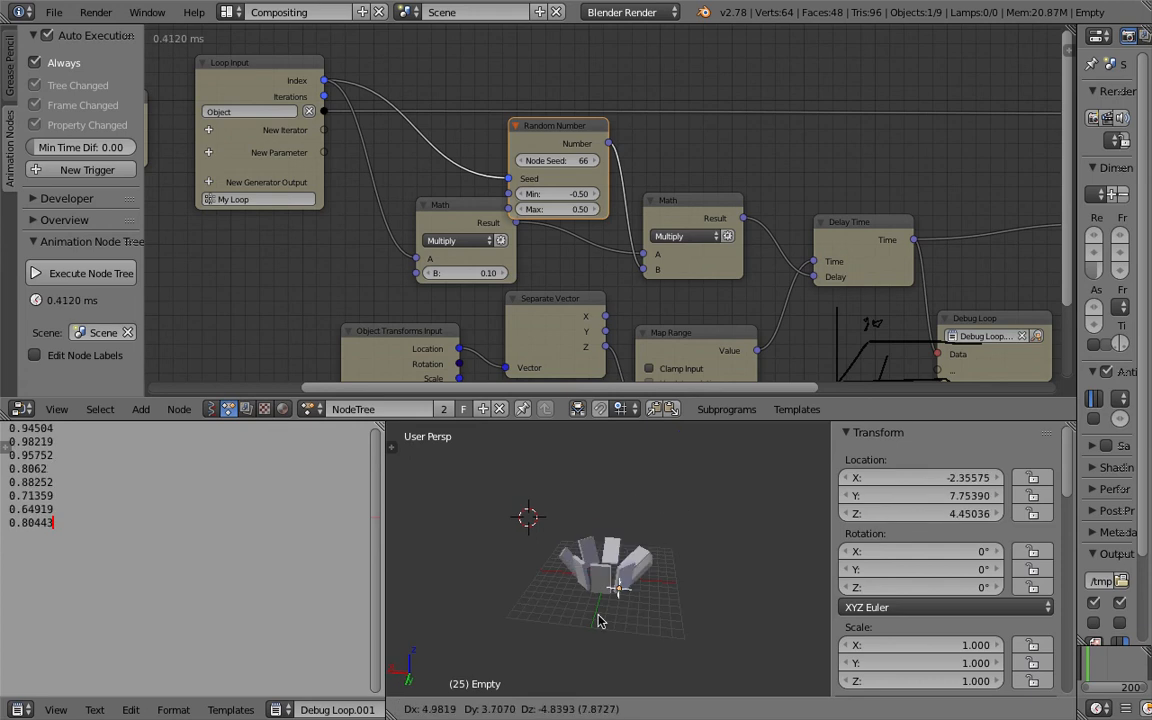
pyautogui.moveTo(590, 674); pyautogui.dragTo(611, 631)
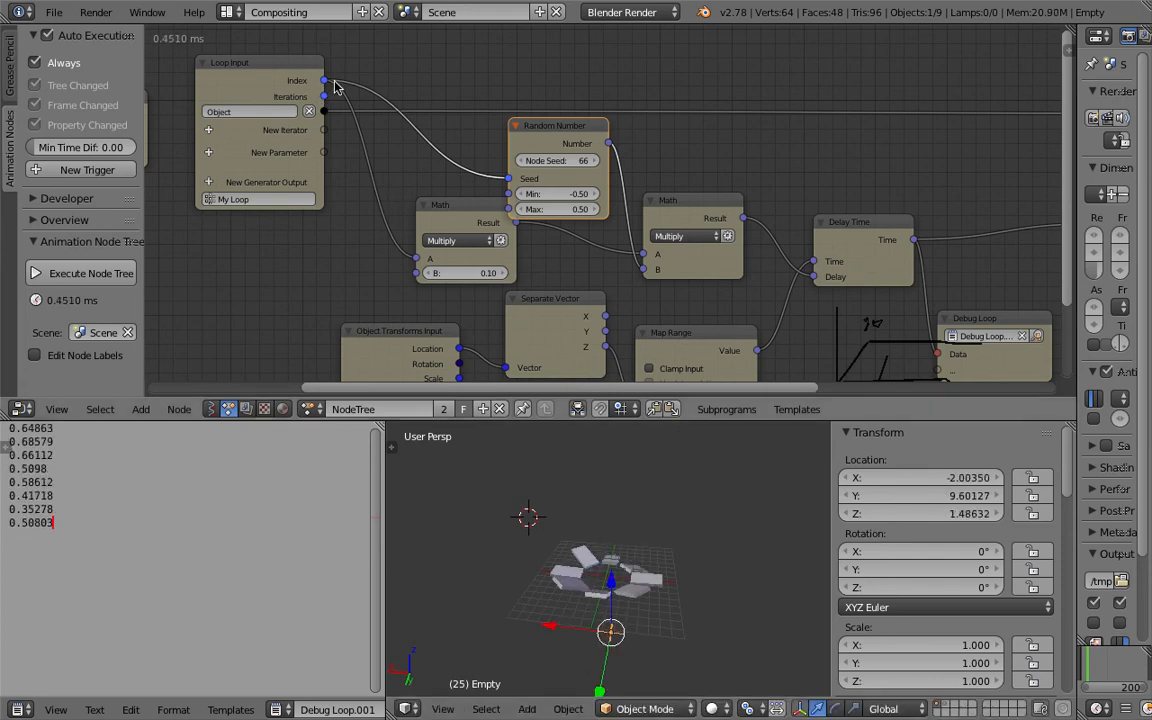
# Connect Random Number's Number output to the first Multiply node's B input, and that node's Result directly to Delay Time's Delay
pyautogui.moveTo(531, 140); pyautogui.dragTo(531, 147)
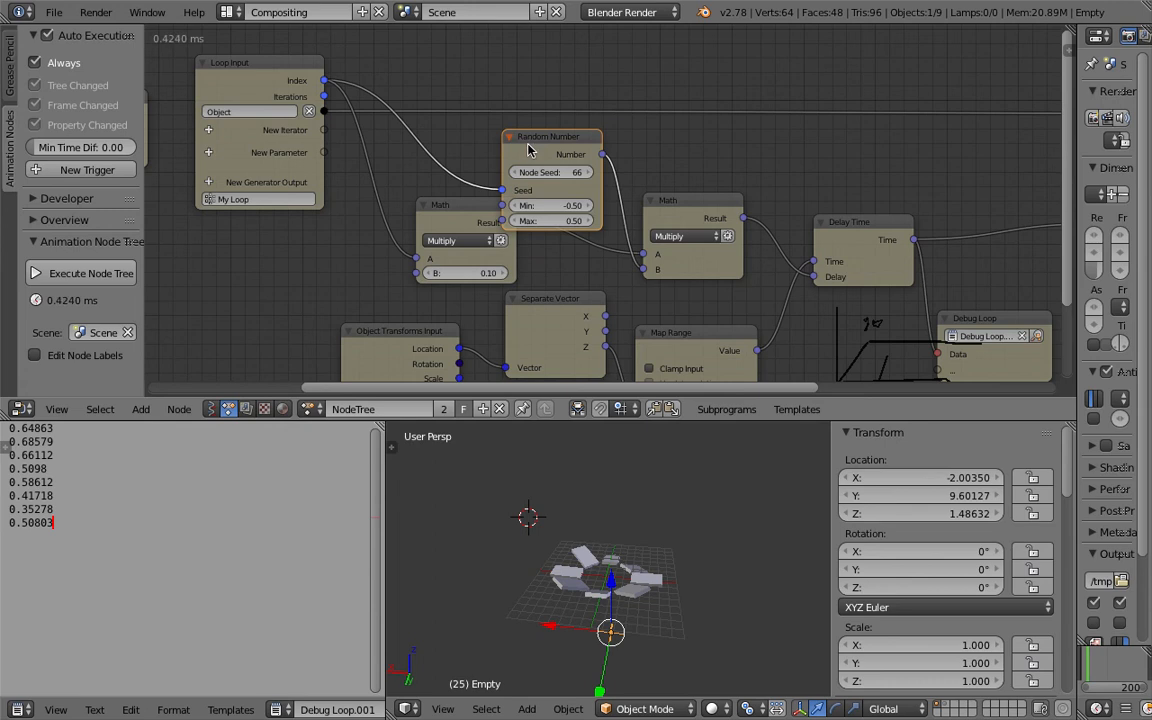
pyautogui.moveTo(466, 213); pyautogui.dragTo(437, 239)
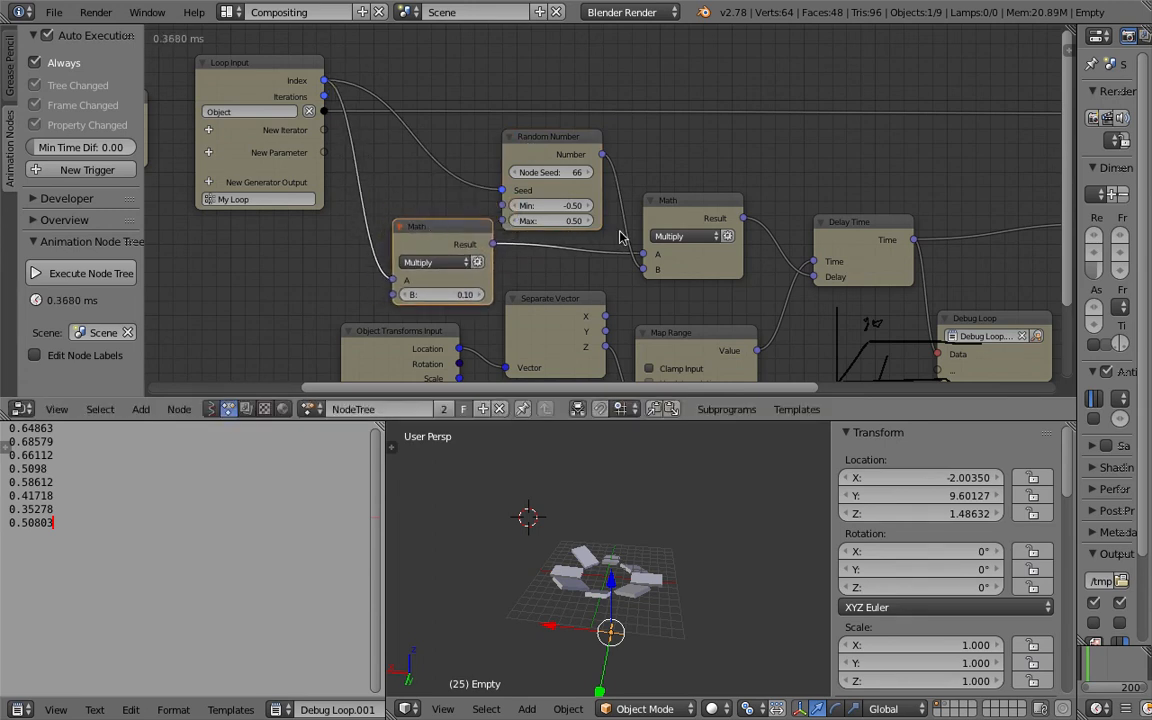
pyautogui.moveTo(575, 150); pyautogui.dragTo(400, 292)
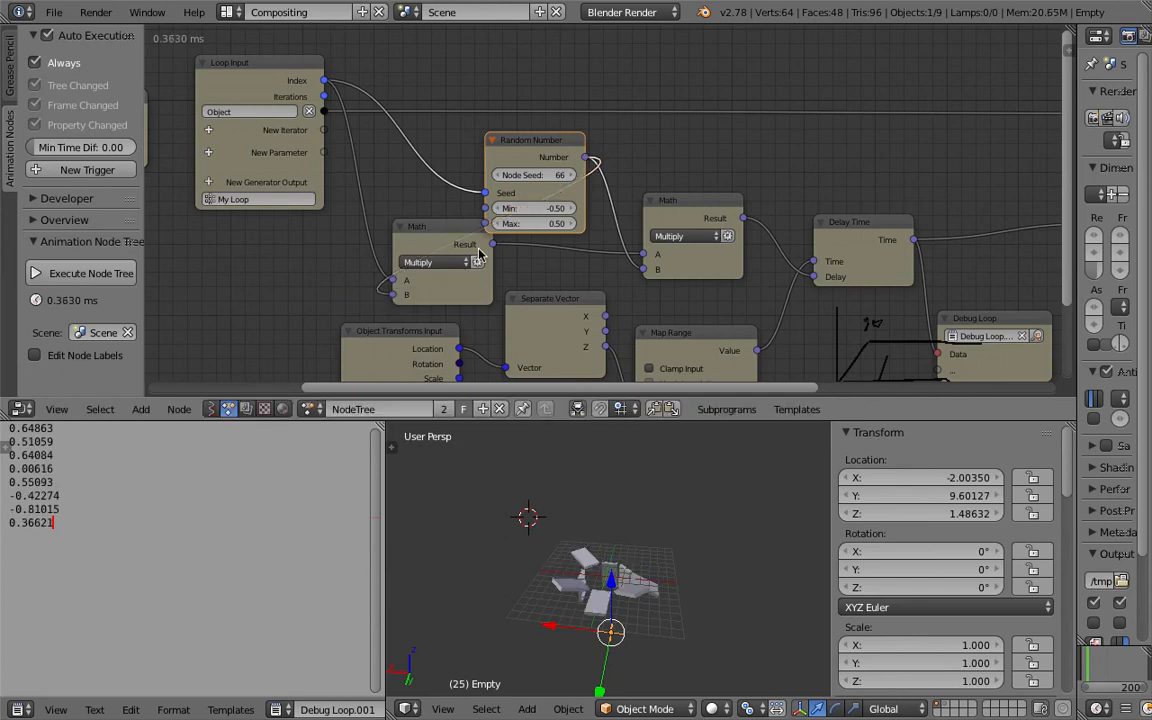
pyautogui.moveTo(495, 247); pyautogui.dragTo(810, 280)
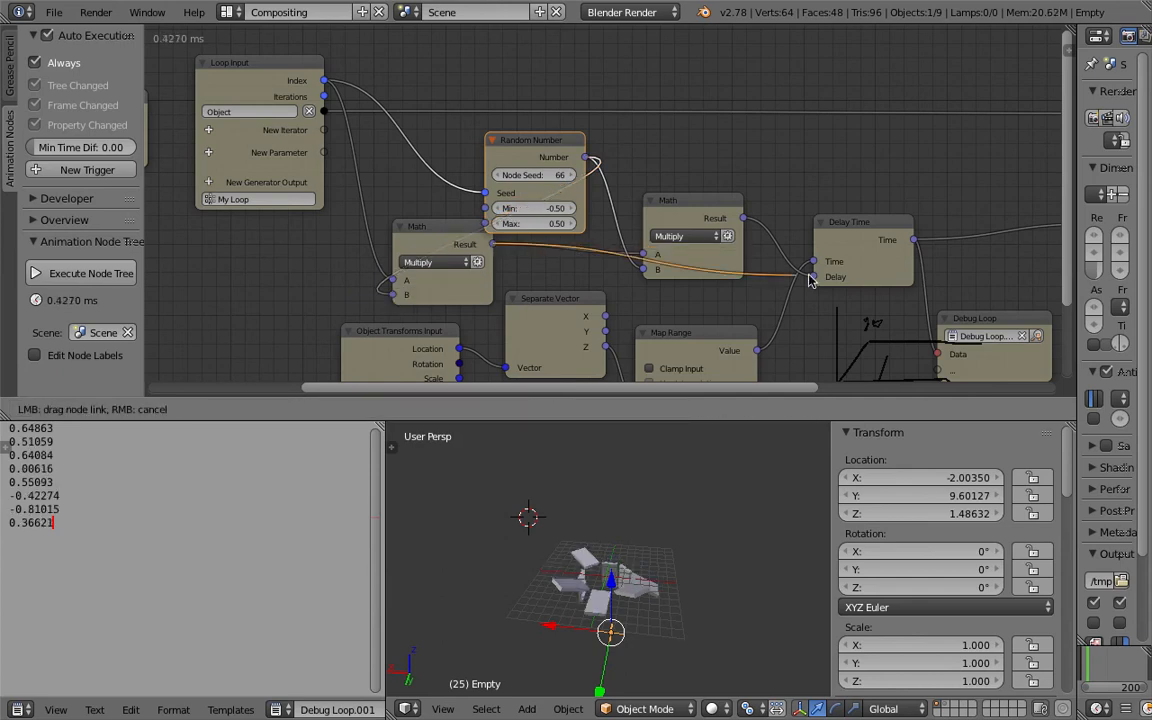
# Delete the second Multiply Math node and arrange the Random Number and remaining Multiply nodes between Loop Input and Delay Time
pyautogui.moveTo(755, 238); pyautogui.dragTo(712, 207)
pyautogui.click(712, 210)
pyautogui.press('x')
pyautogui.moveTo(539, 150); pyautogui.dragTo(416, 163)
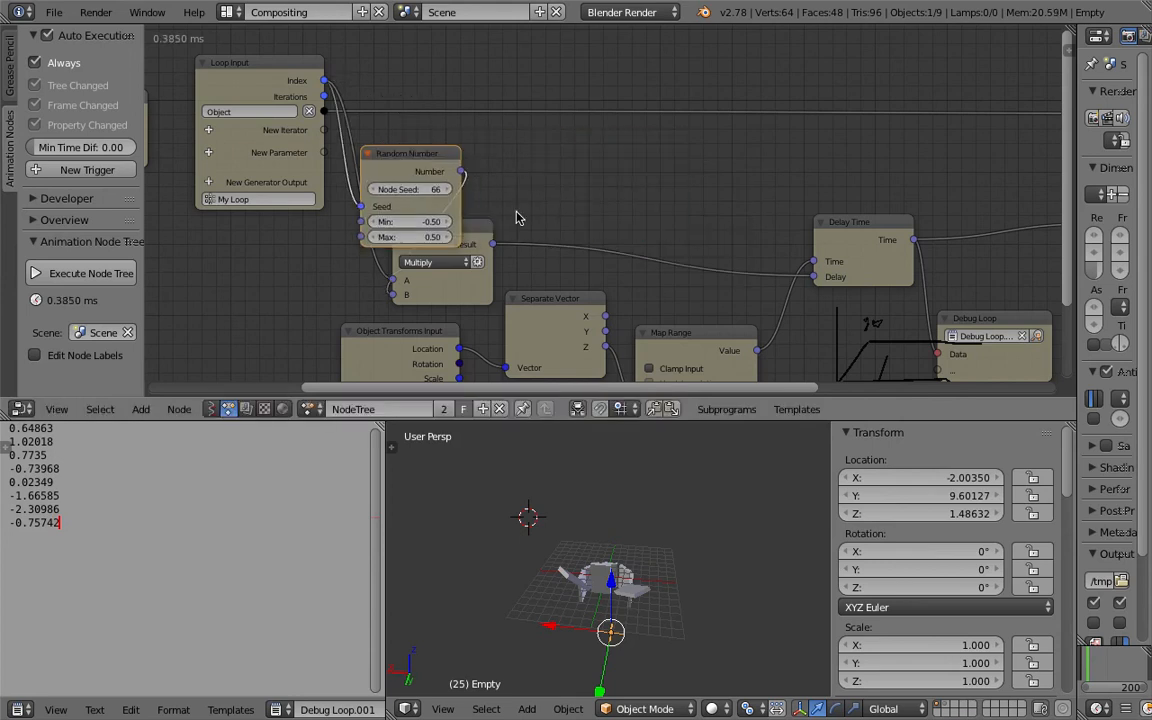
pyautogui.press('g')
pyautogui.click(563, 198)
pyautogui.moveTo(408, 243); pyautogui.dragTo(547, 180)
pyautogui.moveTo(469, 138); pyautogui.dragTo(426, 201)
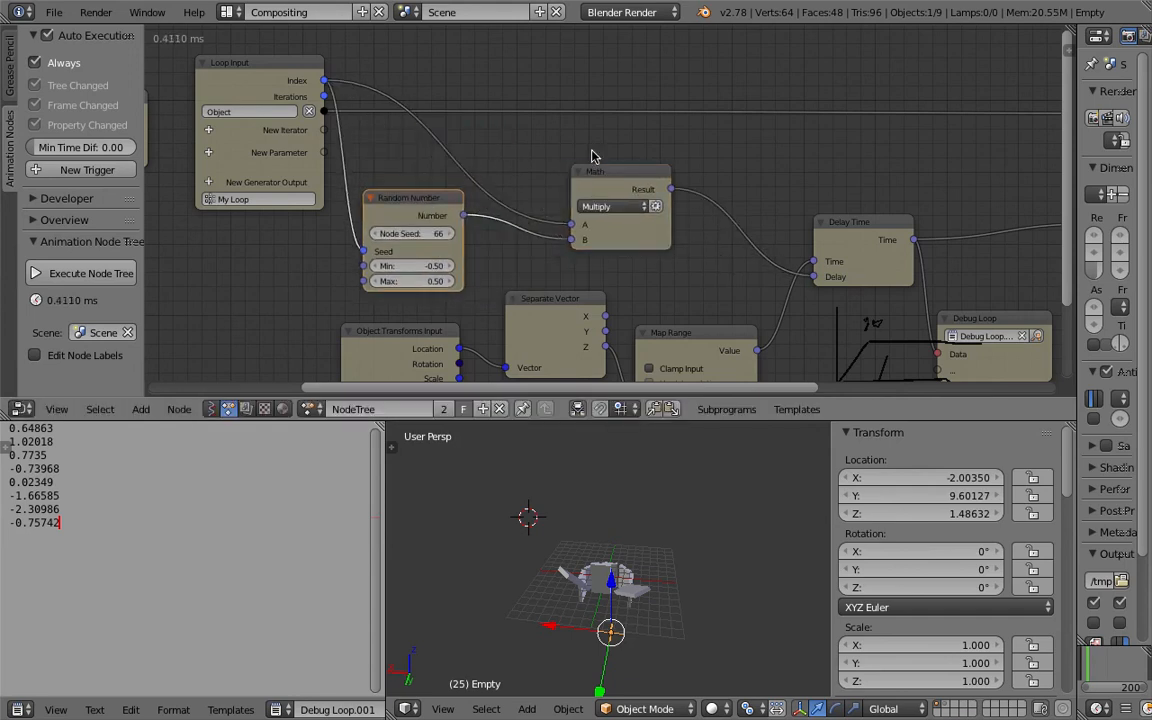
pyautogui.press('g')
pyautogui.click(607, 157)
# Set the Random Number node's Node Seed to 97 and move the empty to about X -4.3, Y 3.0, Z 5.2
pyautogui.moveTo(420, 224); pyautogui.dragTo(445, 225)
pyautogui.moveTo(567, 617); pyautogui.dragTo(495, 567, button='middle')
pyautogui.moveTo(580, 560); pyautogui.dragTo(566, 554, button='middle')
pyautogui.press('g')
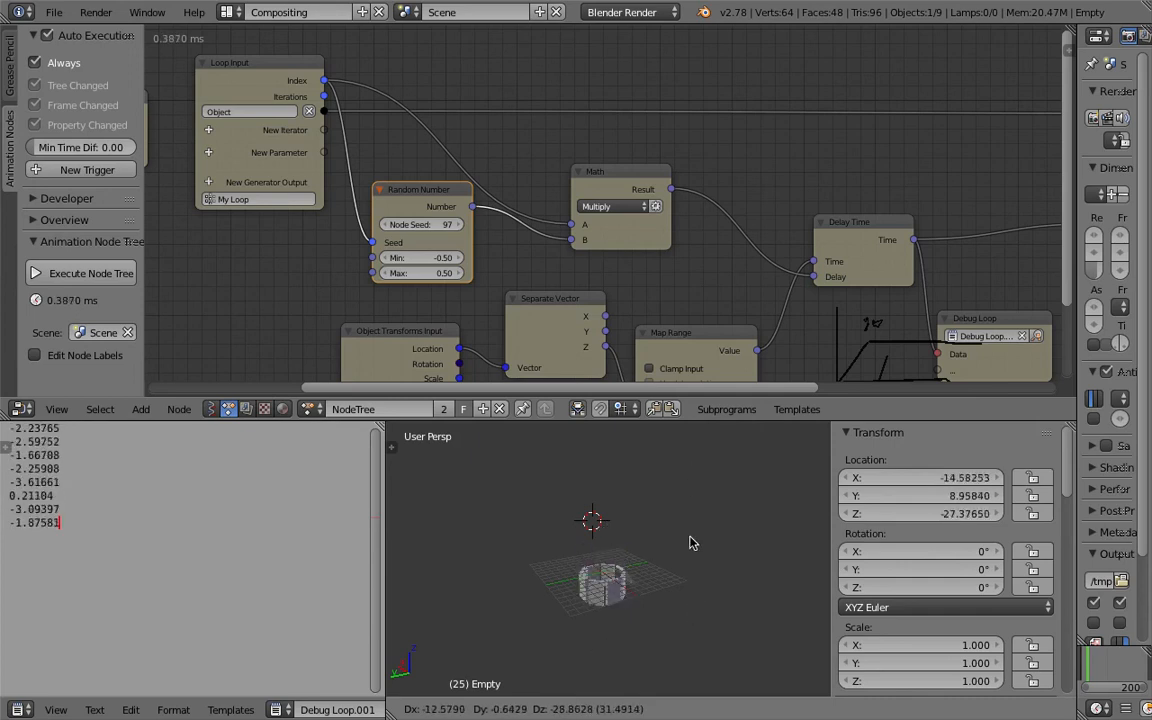
pyautogui.click(676, 492)
# Set the Random Number node's Min to -0.2 and Max to 0.2, and raise the empty to about Z 12.7
pyautogui.click(438, 257)
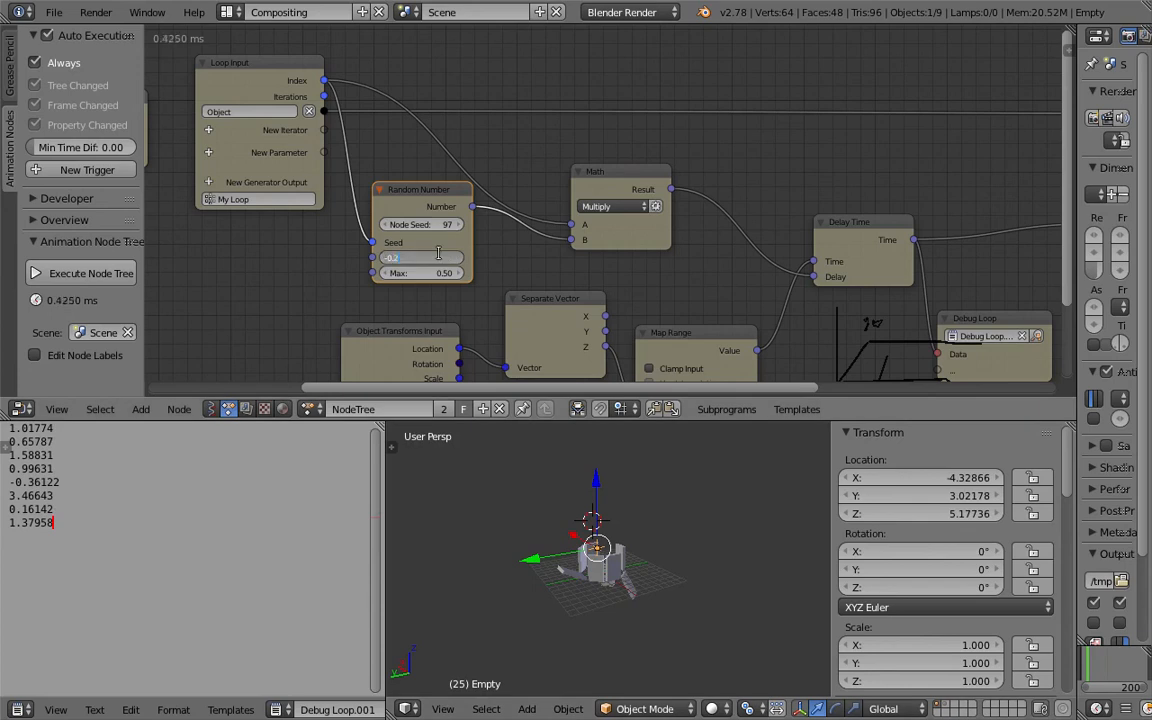
pyautogui.write('-0.2')
pyautogui.press('Tab')
pyautogui.write('0.2')
pyautogui.press('Return')
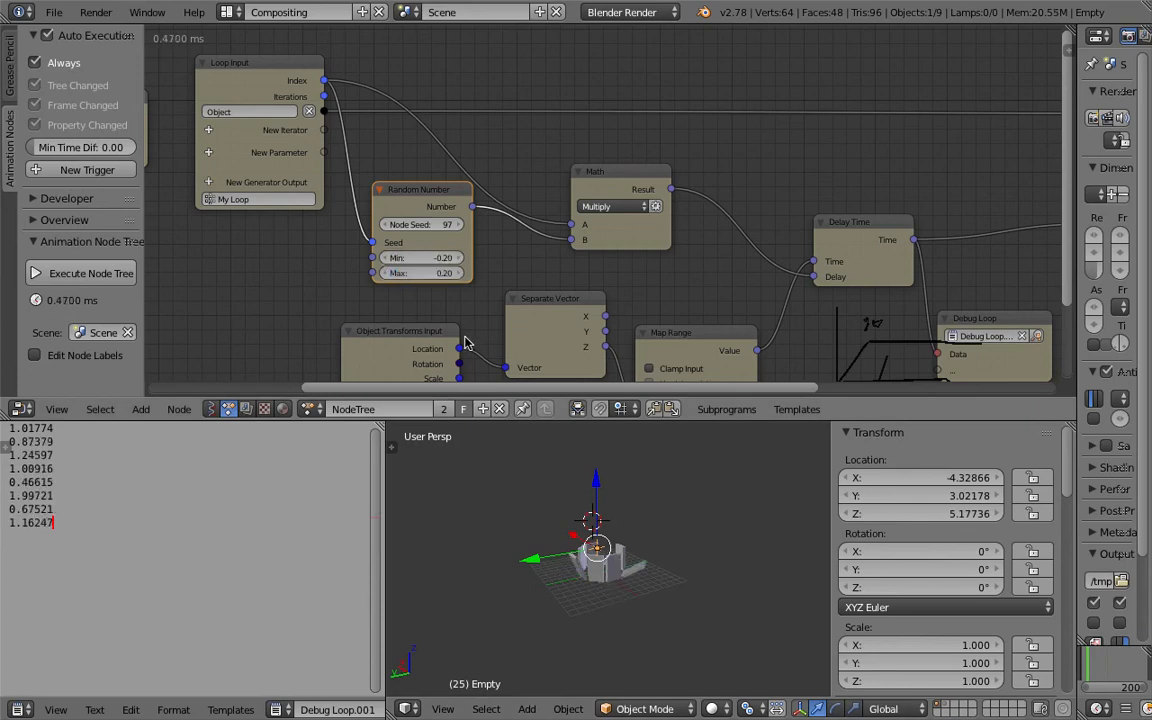
pyautogui.moveTo(612, 490); pyautogui.dragTo(631, 688)
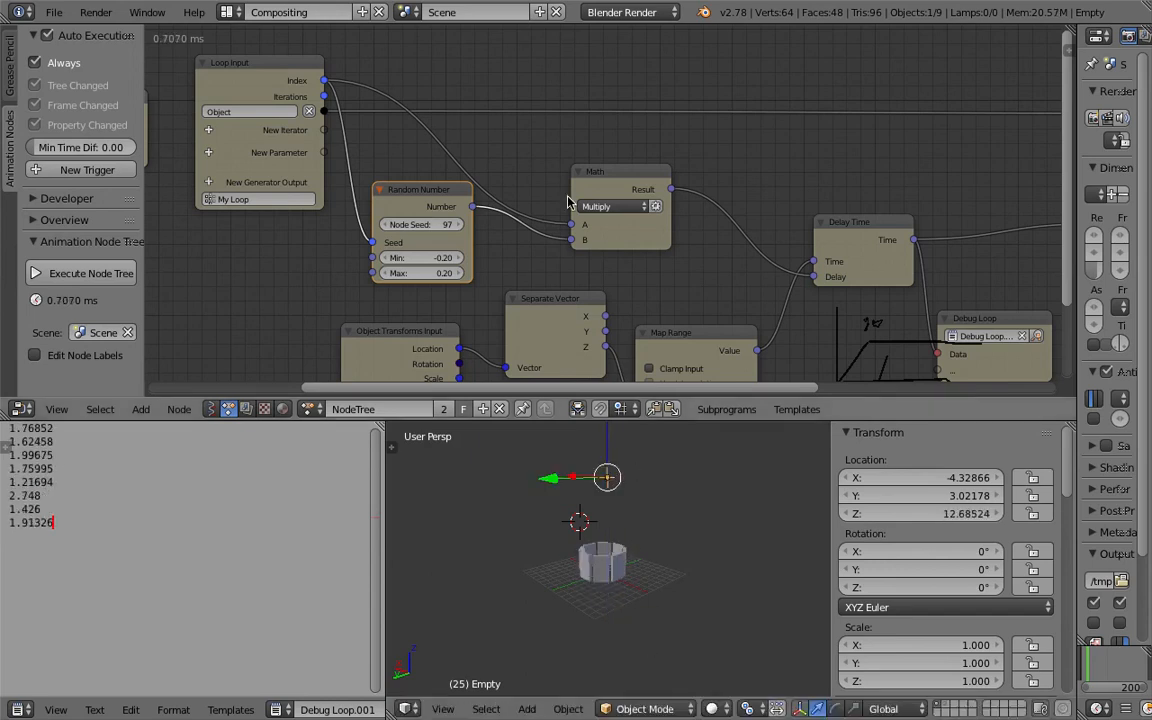
# Collapse the Multiply Math node and tidy the Delay Time, Map Range, Separate Vector and Object Transforms Input nodes around it
pyautogui.click(577, 174)
pyautogui.moveTo(577, 166); pyautogui.dragTo(545, 148)
pyautogui.moveTo(830, 283); pyautogui.dragTo(816, 216)
pyautogui.scroll(-2, 740, 270)
pyautogui.moveTo(688, 306); pyautogui.dragTo(707, 240, button='middle')
pyautogui.moveTo(701, 250); pyautogui.dragTo(713, 179)
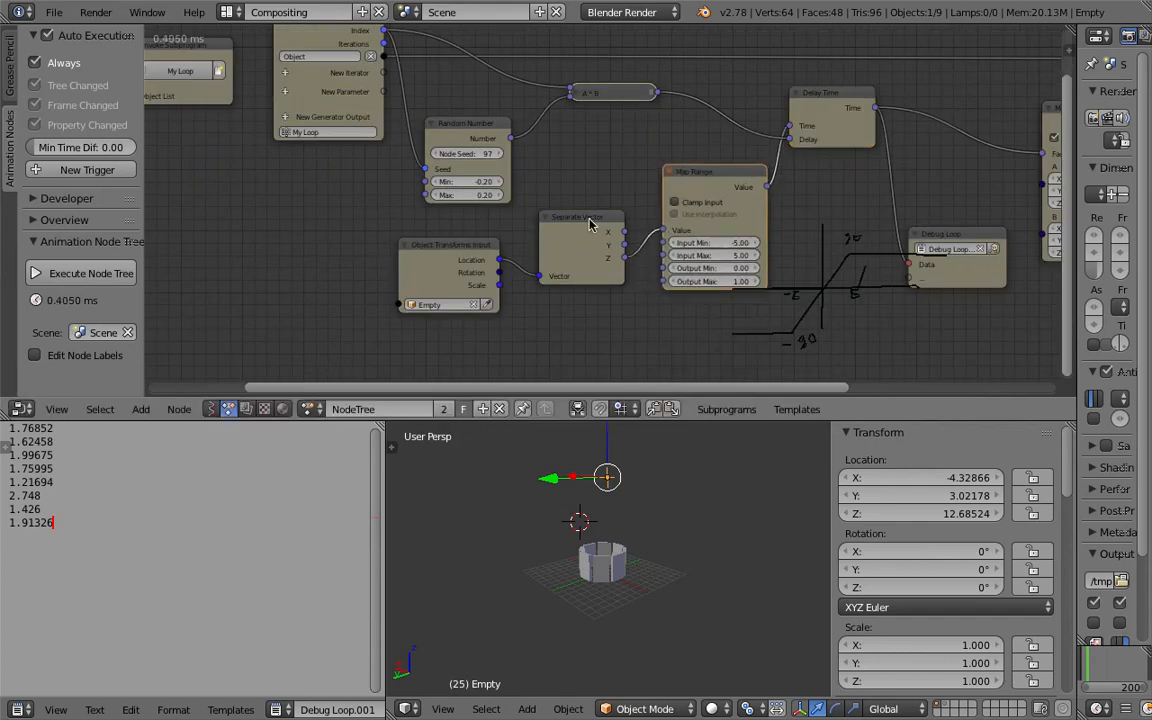
pyautogui.moveTo(591, 213); pyautogui.dragTo(592, 226)
pyautogui.moveTo(479, 247); pyautogui.dragTo(458, 248)
# Delete the Debug Loop node from the node tree
pyautogui.click(941, 236)
pyautogui.press('x')
pyautogui.moveTo(874, 223); pyautogui.dragTo(789, 272, button='middle')
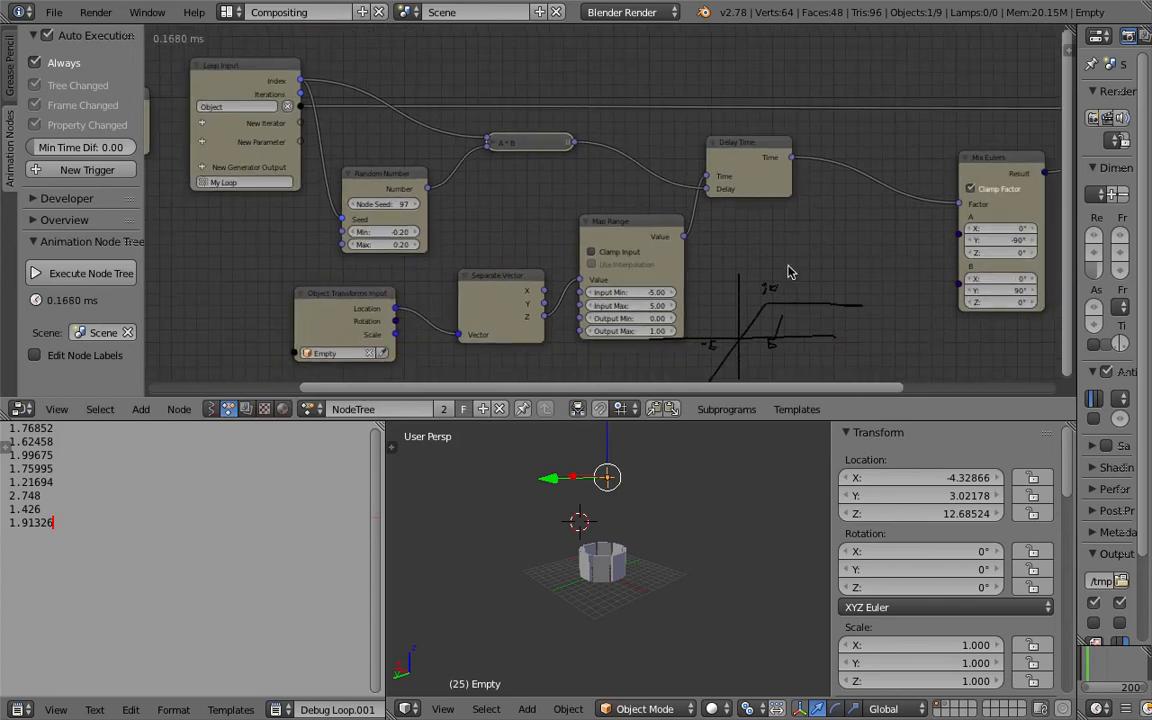
pyautogui.scroll(-1, 416, 172)
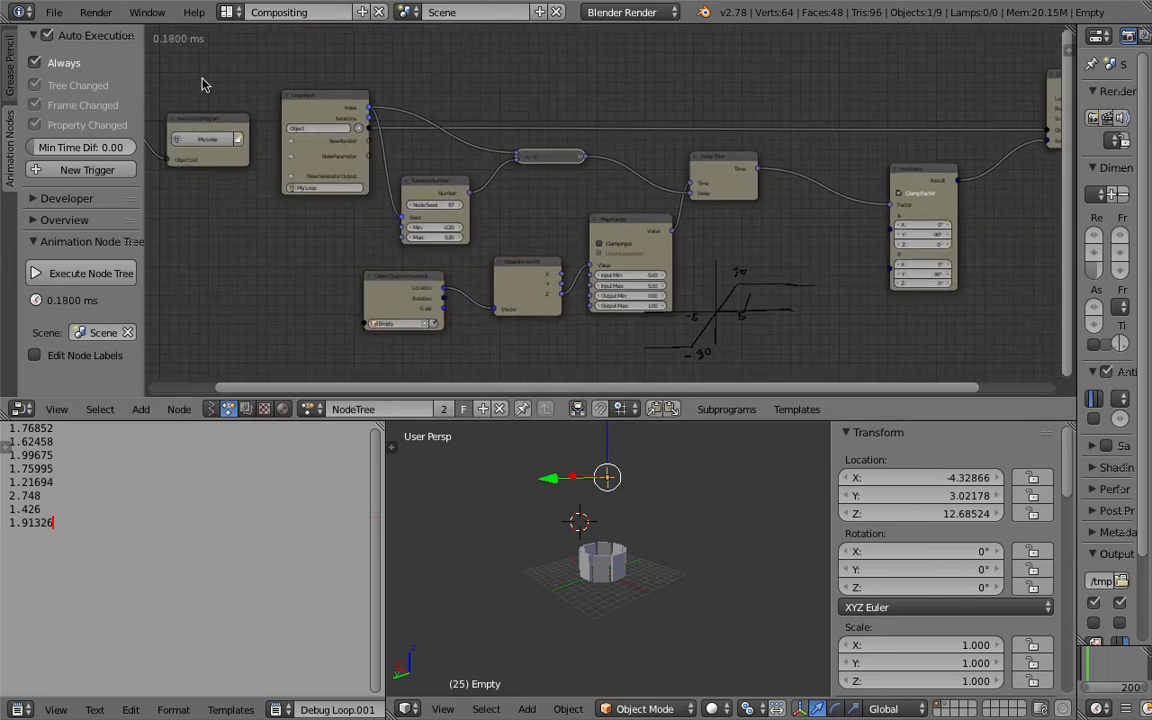
# Test moving the empty with the Always auto execution option turned off, and turn Always back on
pyautogui.click(50, 64)
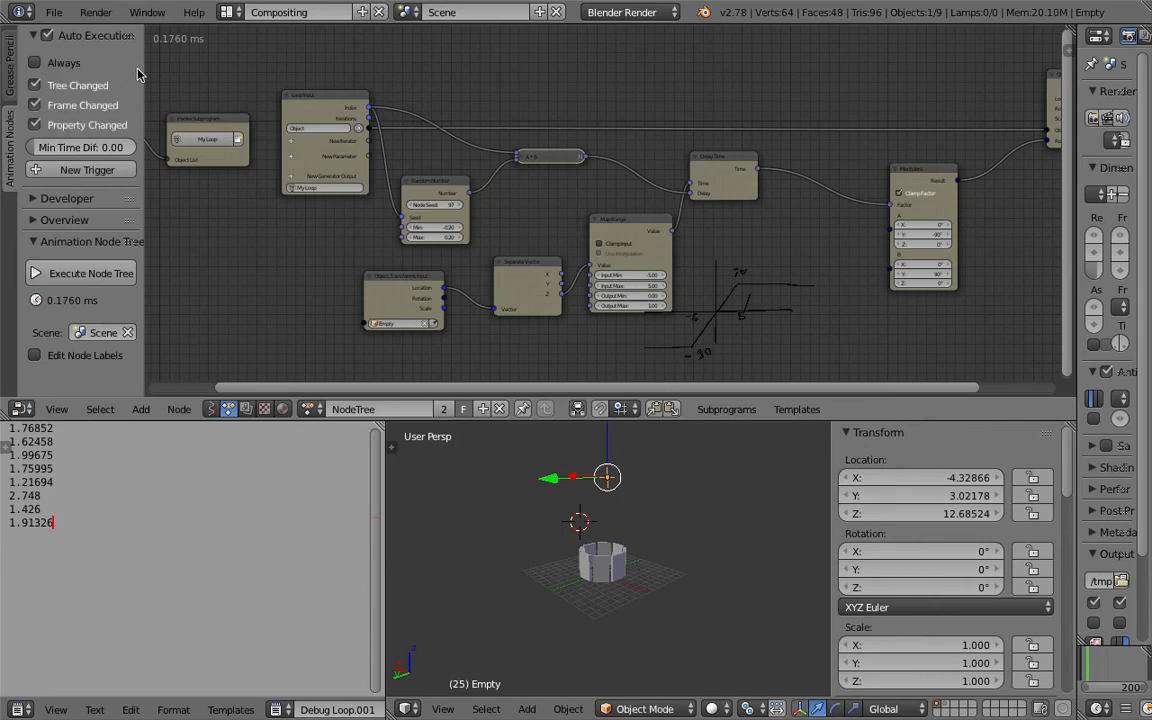
pyautogui.press('g')
pyautogui.click(622, 508)
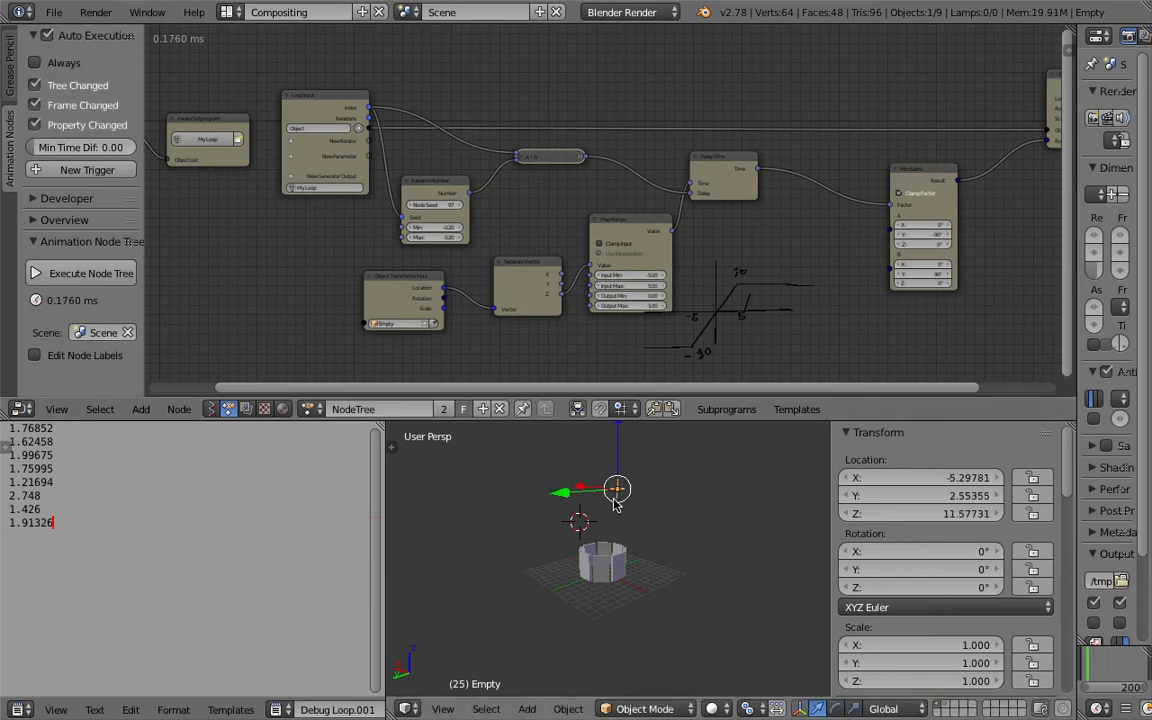
pyautogui.click(60, 63)
# Hide the node editor's tool shelf and arrange the nodes compactly from Create Object List through Object Transforms Output
pyautogui.moveTo(144, 94); pyautogui.dragTo(2, 108)
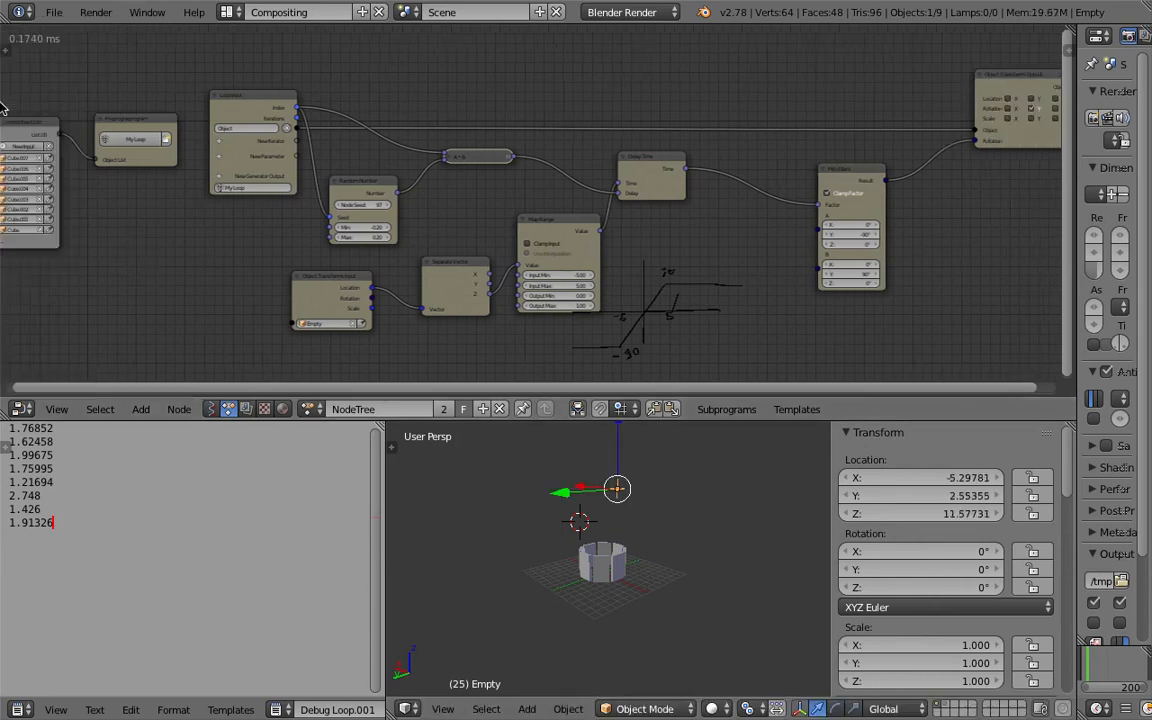
pyautogui.moveTo(2, 108); pyautogui.dragTo(190, 132, button='middle')
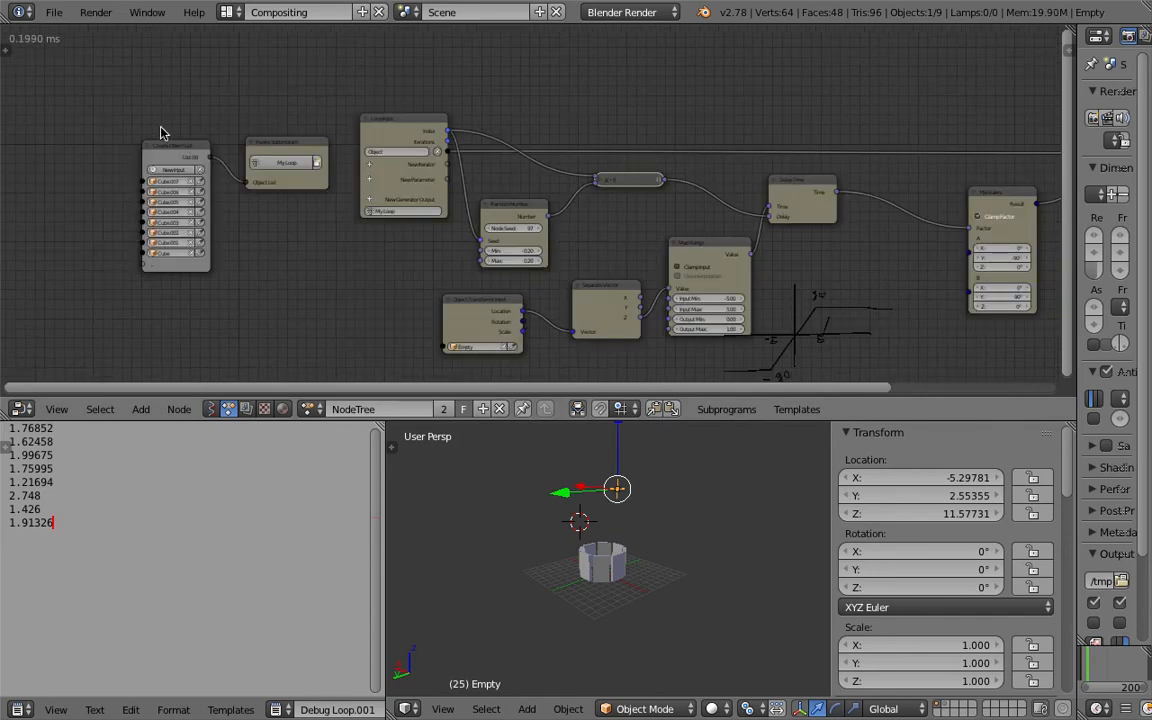
pyautogui.moveTo(148, 146); pyautogui.dragTo(114, 136)
pyautogui.moveTo(262, 140); pyautogui.dragTo(202, 130)
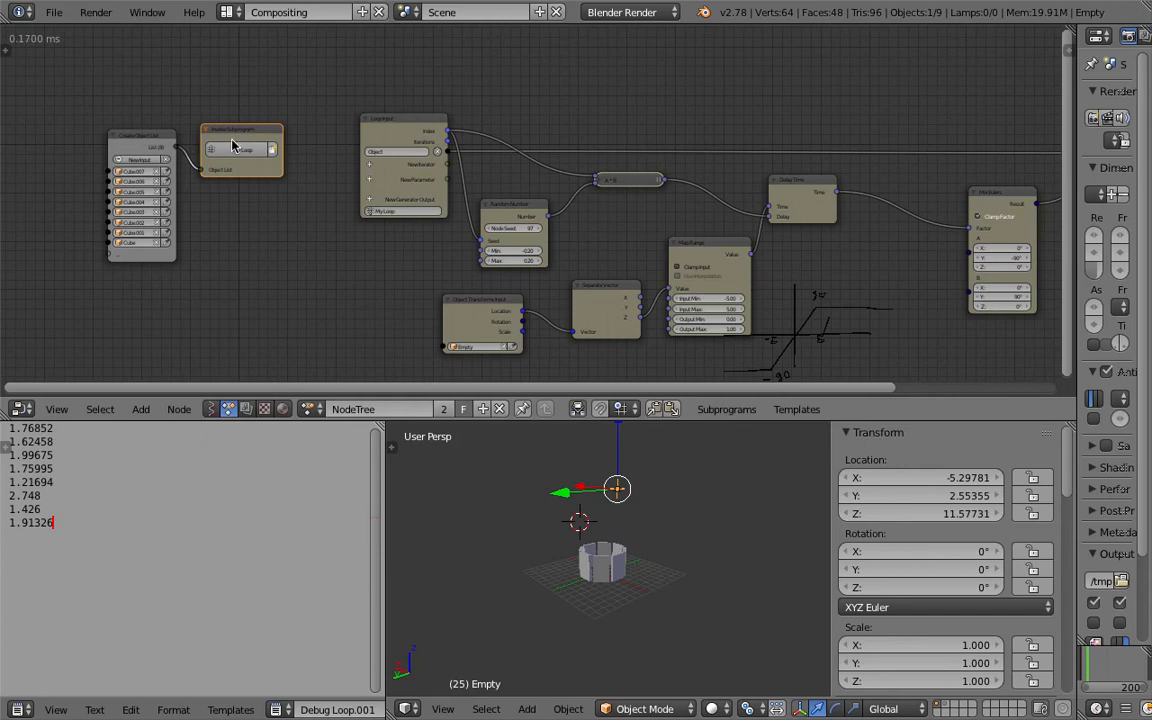
pyautogui.scroll(1, 248, 137)
pyautogui.moveTo(379, 113); pyautogui.dragTo(366, 119)
pyautogui.moveTo(577, 123); pyautogui.dragTo(432, 121, button='middle')
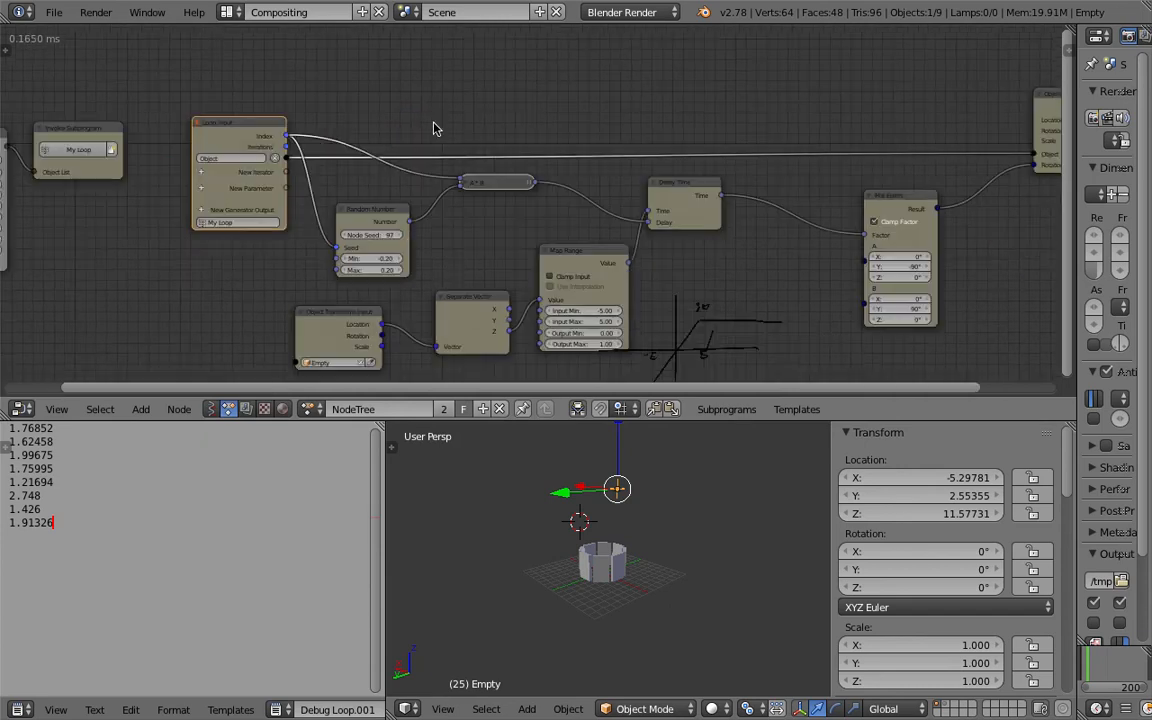
pyautogui.moveTo(892, 206); pyautogui.dragTo(768, 188)
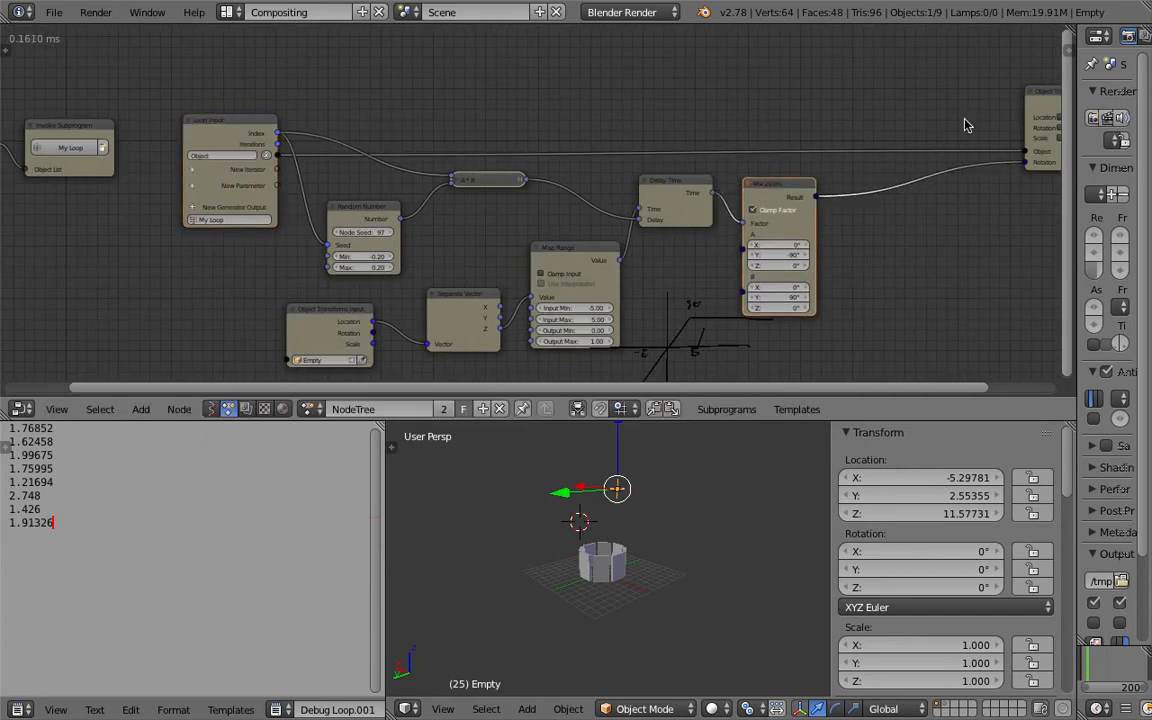
pyautogui.moveTo(1044, 95); pyautogui.dragTo(875, 102)
pyautogui.moveTo(563, 130); pyautogui.dragTo(565, 104, button='middle')
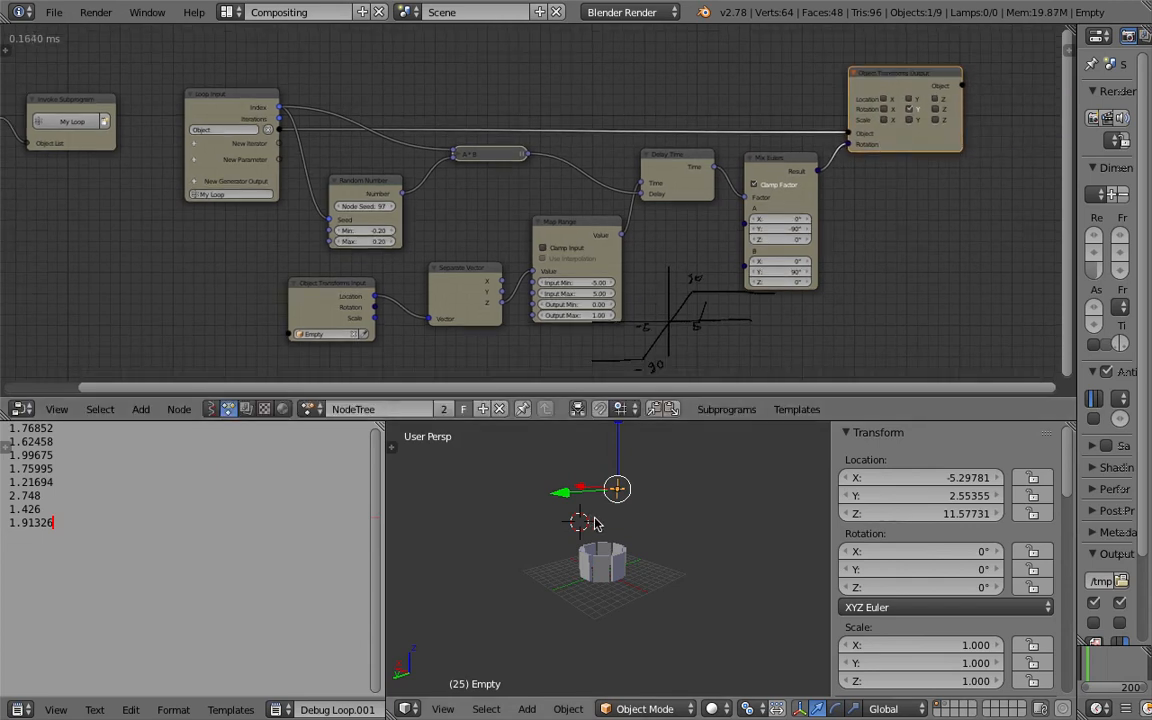
# Move the empty to about X -5.6, Y 4.8, Z 6.8
pyautogui.scroll(2, 635, 523)
pyautogui.press('g')
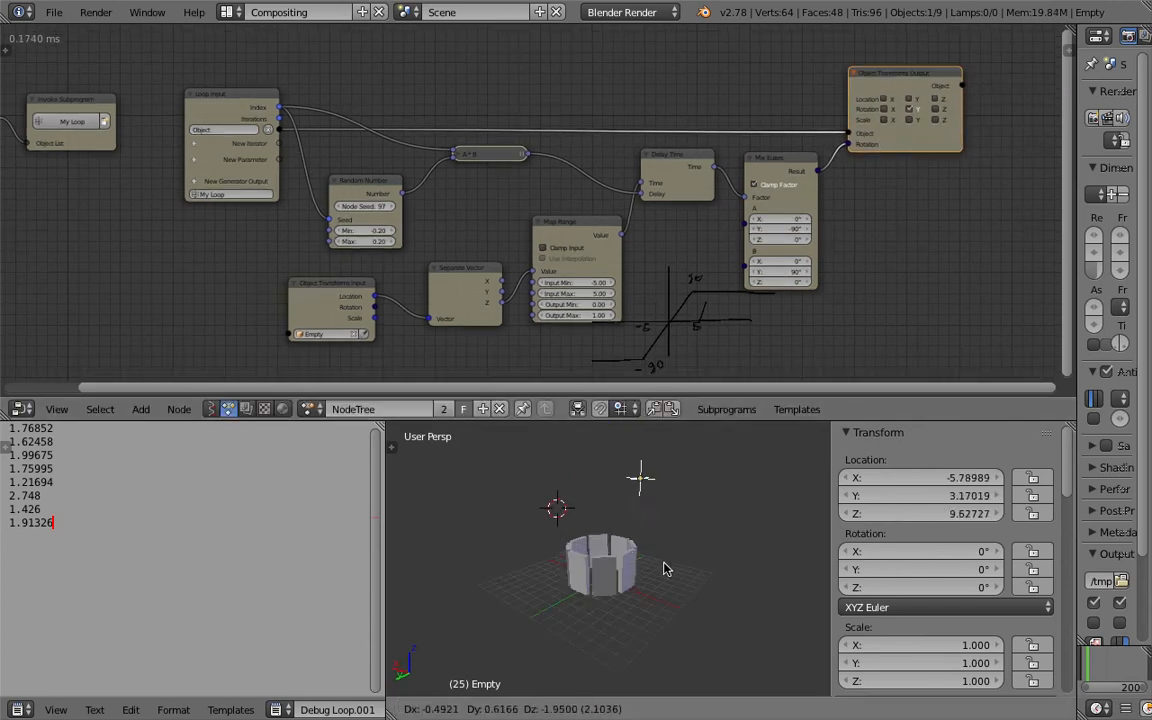
pyautogui.click(645, 617)
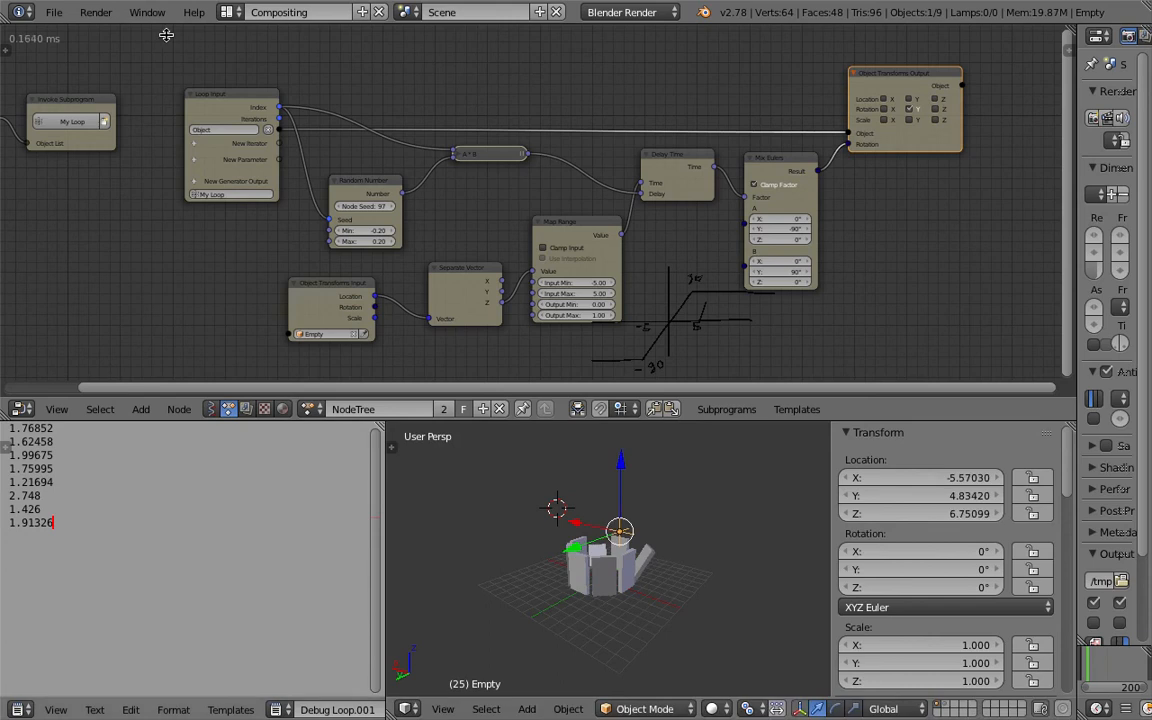
# Switch to the 3D View Full screen layout and move the empty below and back above the cube ring
pyautogui.click(226, 14)
pyautogui.click(228, 41)
pyautogui.moveTo(502, 328); pyautogui.dragTo(470, 348, button='middle')
pyautogui.scroll(-4, 500, 320)
pyautogui.press('g')
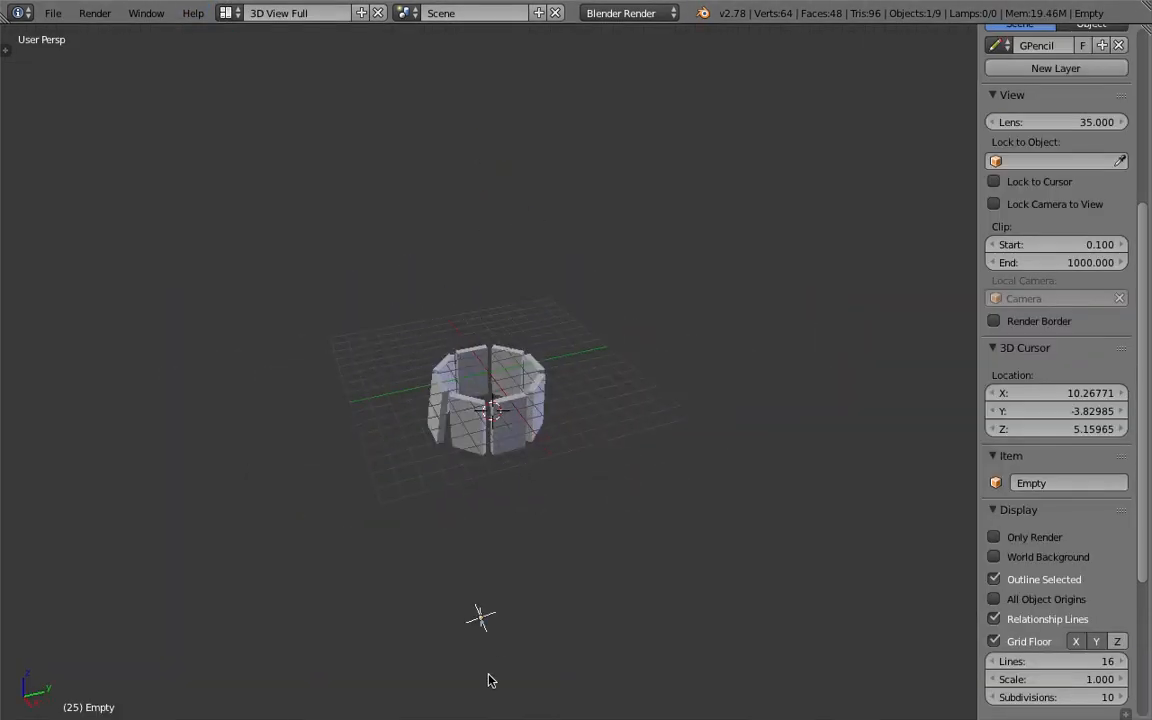
pyautogui.click(535, 253)
pyautogui.press('g')
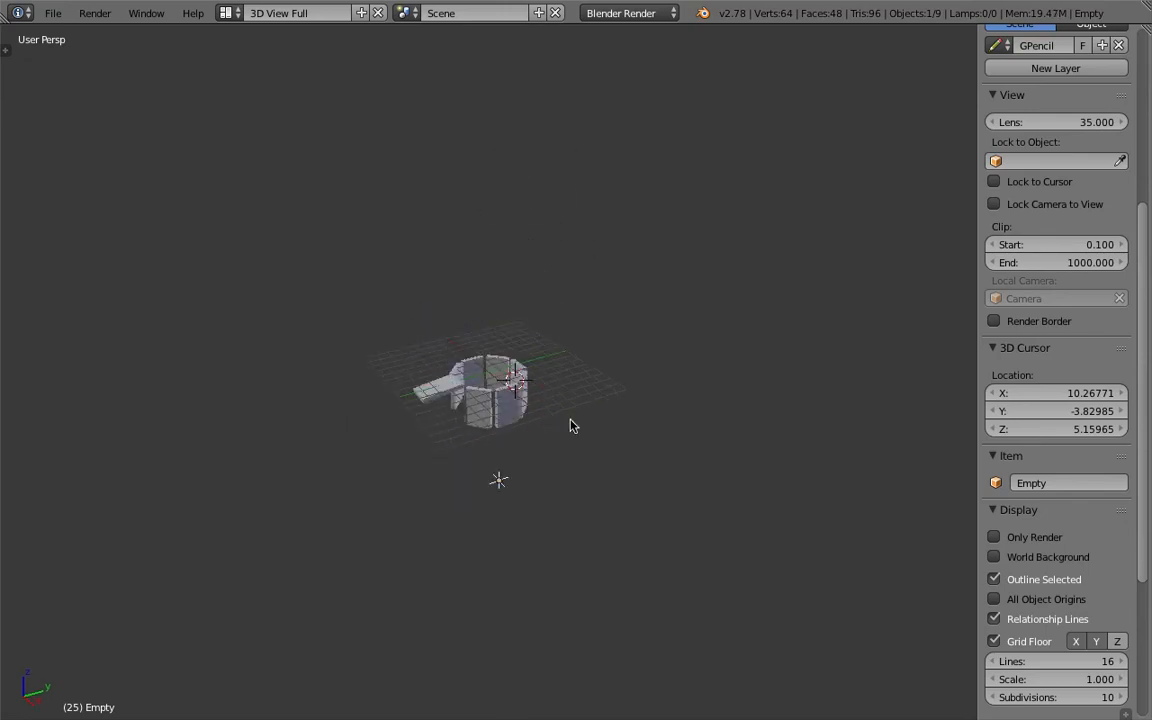
pyautogui.click(519, 272)
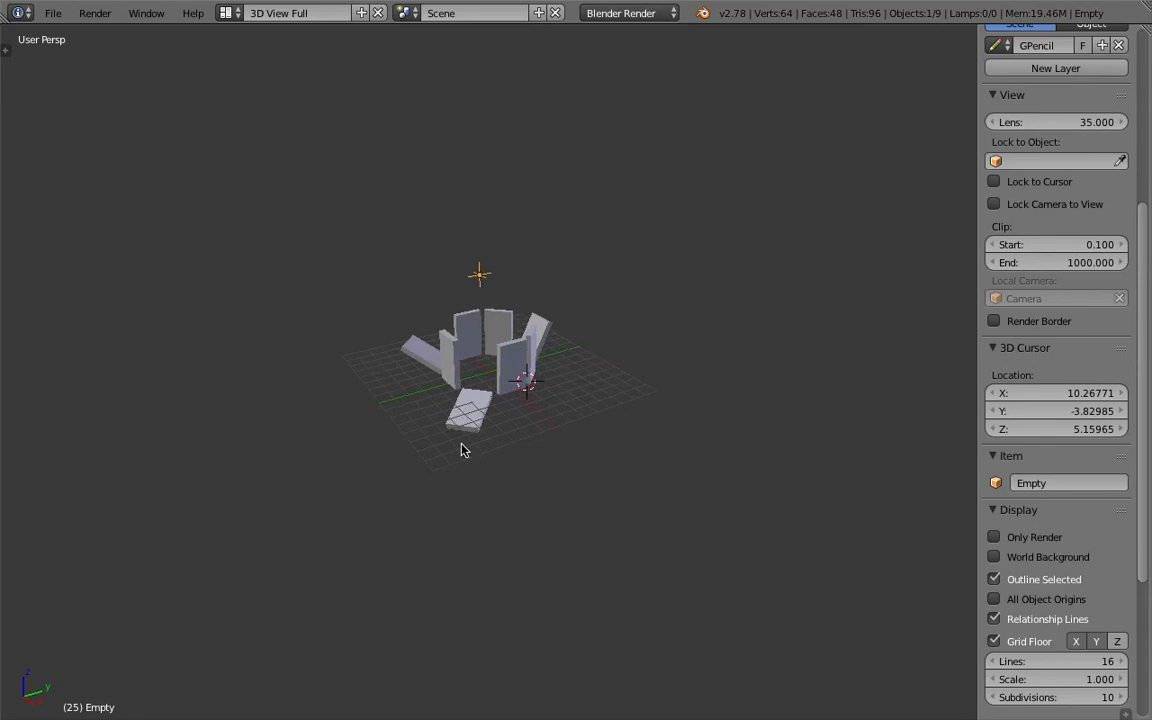
# Reveal the 3D view's header to enable the transform manipulator, and move the empty higher above the cube ring
pyautogui.click(1130, 714)
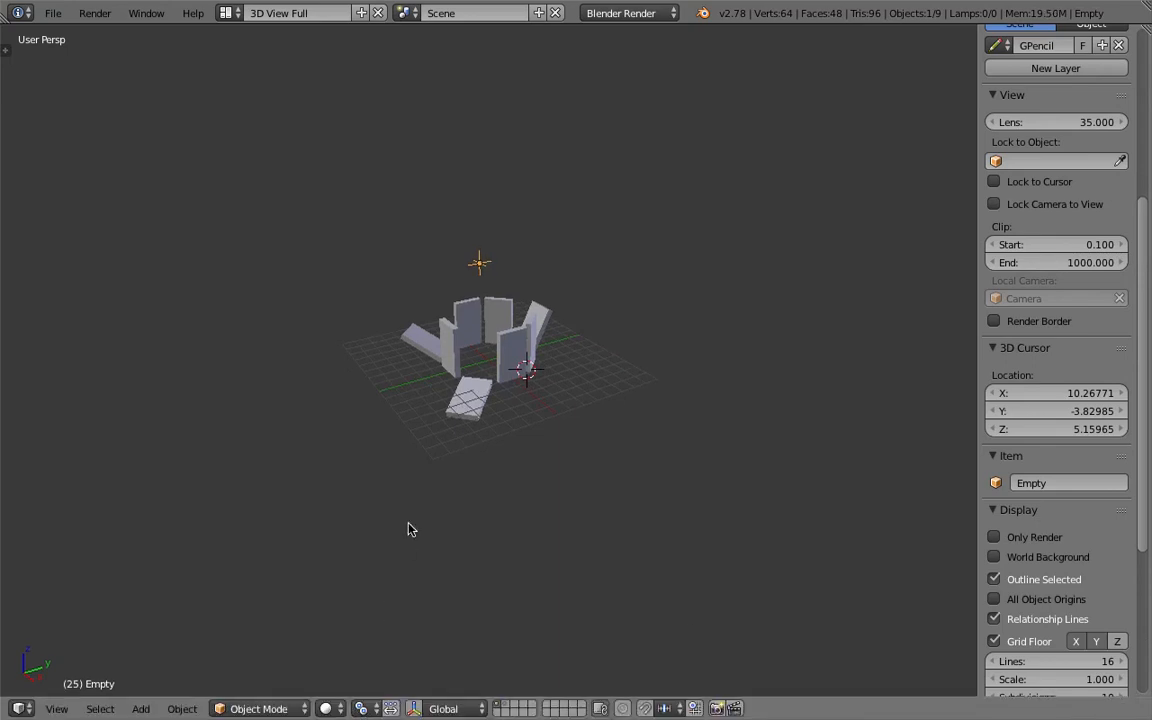
pyautogui.press('g')
pyautogui.click(467, 535)
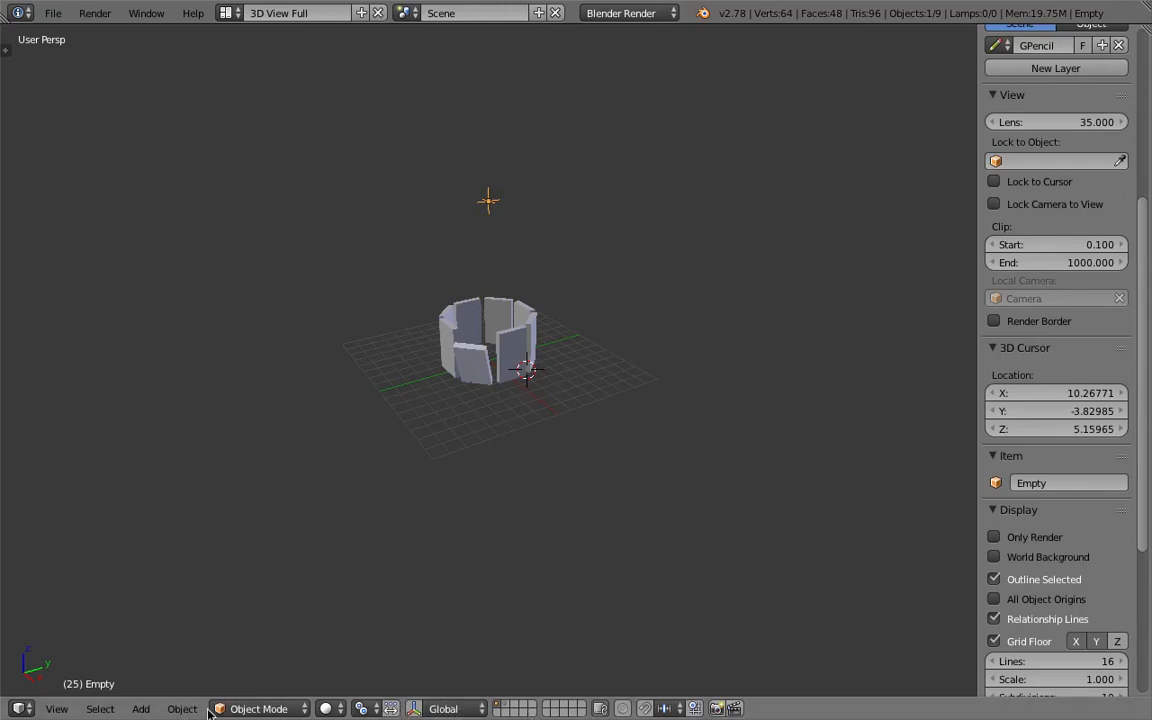
pyautogui.click(256, 708)
pyautogui.click(360, 709)
pyautogui.click(415, 710)
pyautogui.click(414, 709)
# Move the empty down and up along its Z axis to test the cubes' delayed rotation from different angles
pyautogui.moveTo(506, 147); pyautogui.dragTo(532, 424)
pyautogui.moveTo(490, 483); pyautogui.dragTo(544, 418, button='middle')
pyautogui.moveTo(450, 452); pyautogui.dragTo(451, 343)
pyautogui.moveTo(460, 373); pyautogui.dragTo(500, 392, button='middle')
pyautogui.press('g')
pyautogui.rightClick(707, 404)
pyautogui.moveTo(404, 378); pyautogui.dragTo(480, 350, button='middle')
pyautogui.moveTo(569, 321); pyautogui.dragTo(599, 287)
# Bring the empty's Transform values into view and move the empty to about X 10.4, Y 9.2, Z 7.7
pyautogui.scroll(8, 1036, 106)
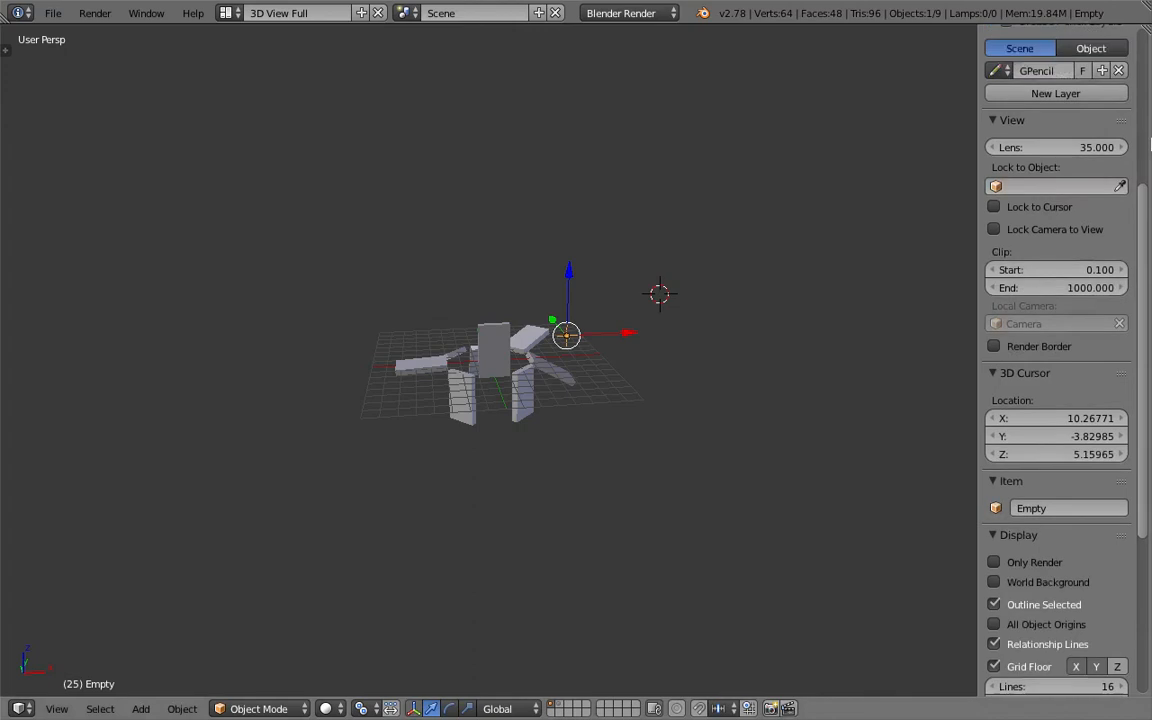
pyautogui.moveTo(812, 262); pyautogui.dragTo(752, 289, button='middle')
pyautogui.press('g')
pyautogui.click(629, 391)
pyautogui.moveTo(638, 308); pyautogui.dragTo(718, 172)
pyautogui.moveTo(684, 356); pyautogui.dragTo(458, 362, button='middle')
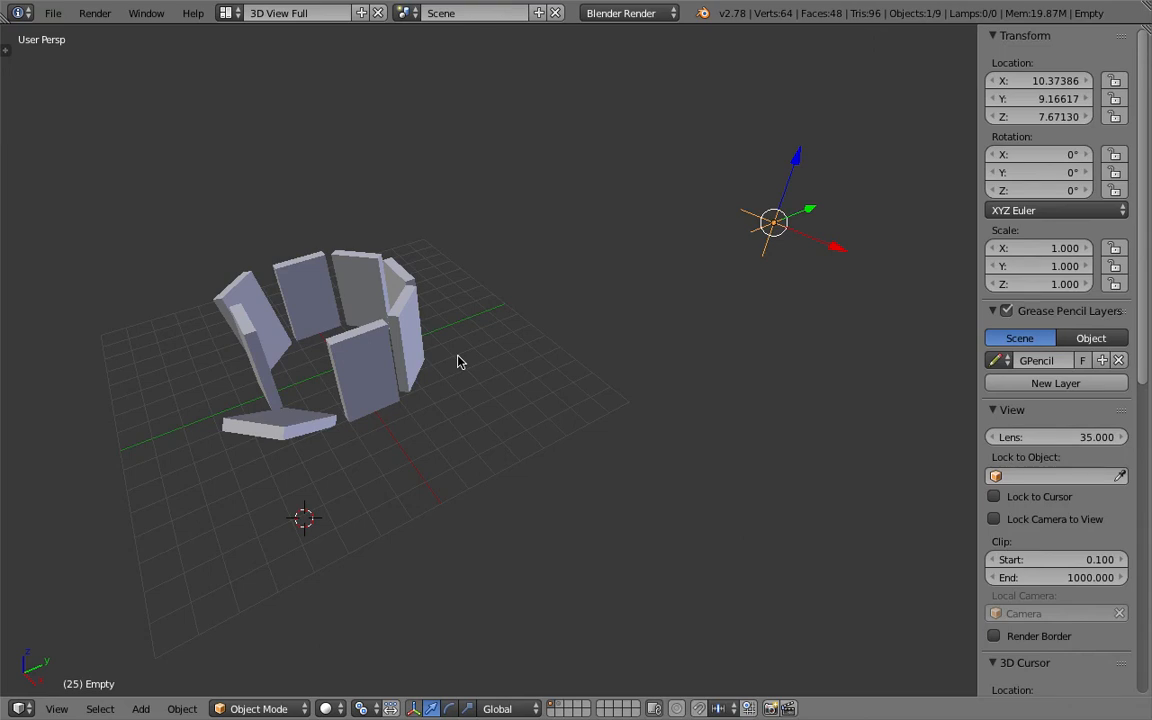
# Move the empty farther from the cube ring, to about X 9.2, Y 12.8, Z 12.3
pyautogui.scroll(-3, 645, 290)
pyautogui.moveTo(682, 322); pyautogui.dragTo(648, 290, button='middle')
pyautogui.press('g')
pyautogui.click(682, 176)
pyautogui.scroll(-3, 676, 181)
pyautogui.press('g')
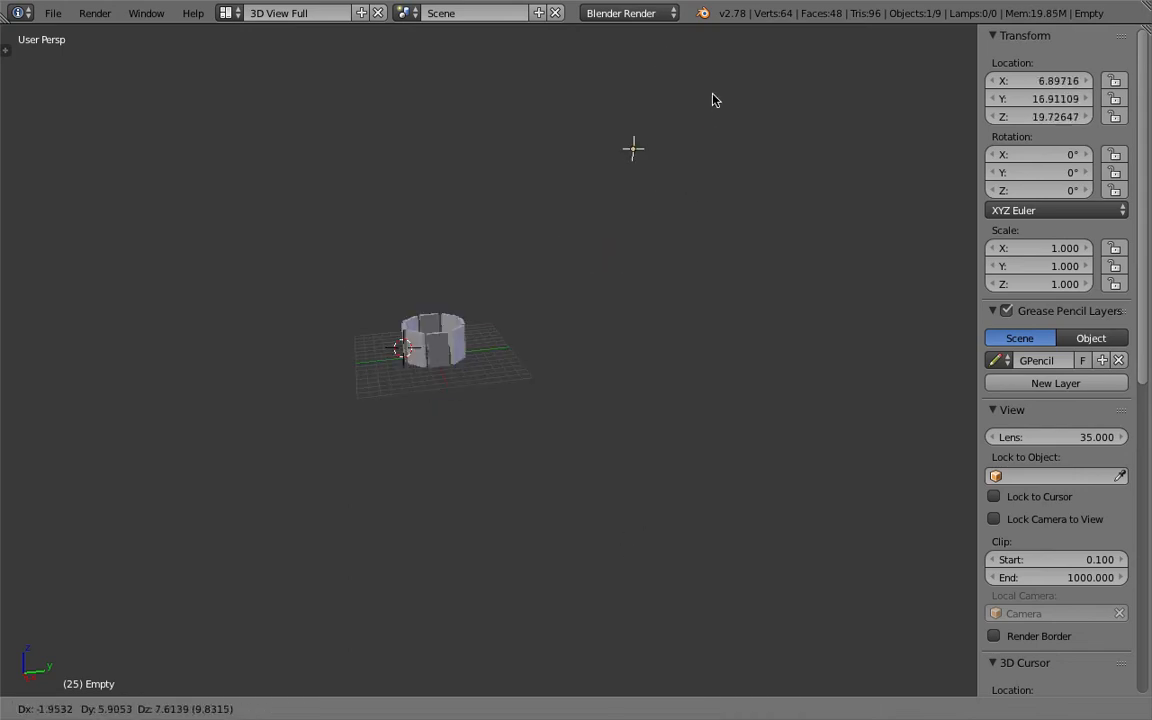
pyautogui.click(675, 200)
pyautogui.moveTo(675, 200); pyautogui.dragTo(489, 330, button='middle')
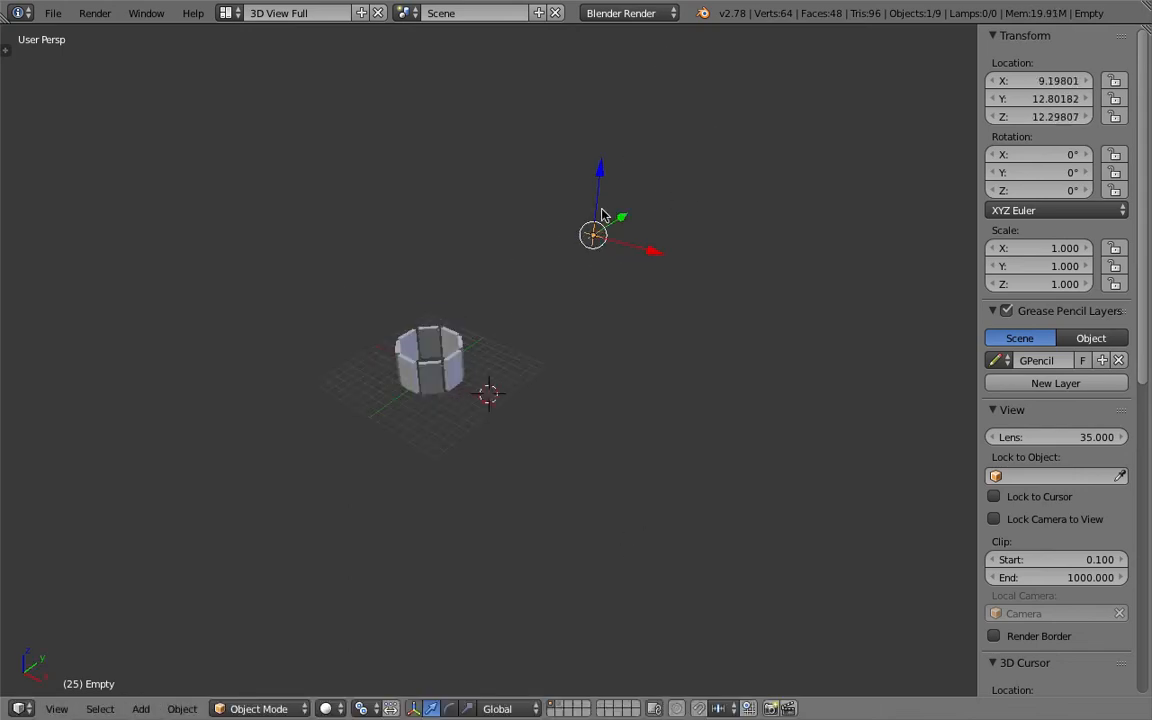
# Move the empty along the X axis and reposition it freely to about X 11.8, Y 12.8, Z 12.6
pyautogui.press('g')
pyautogui.press('x')
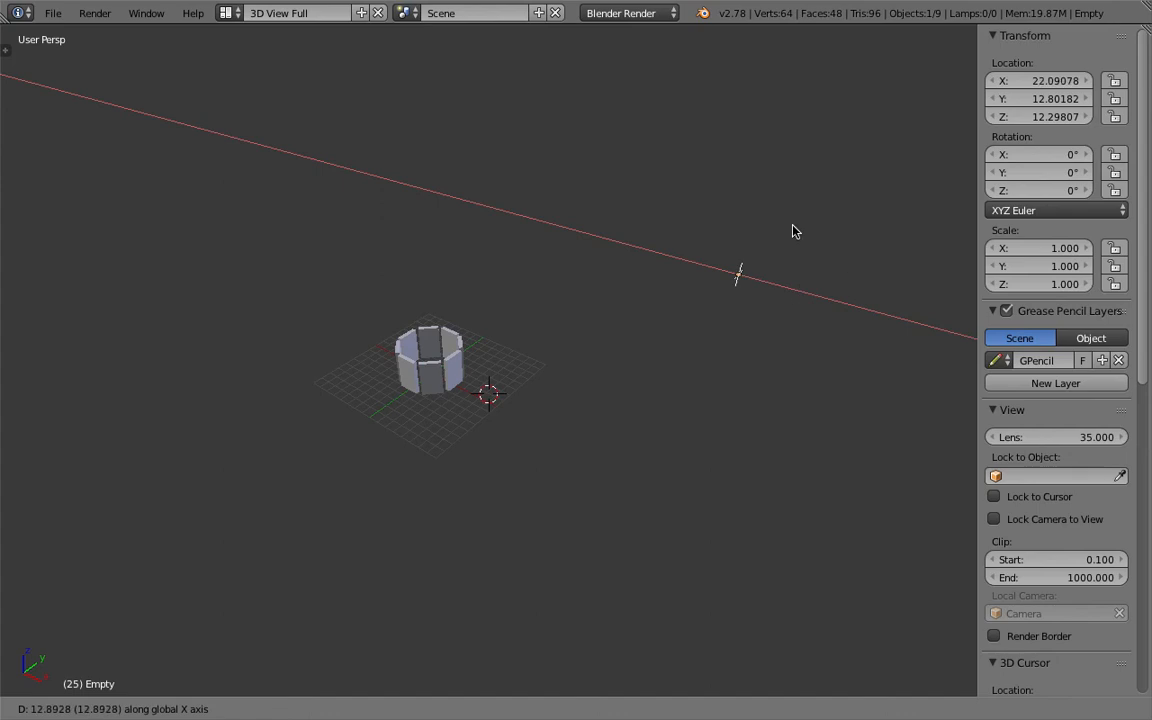
pyautogui.click(660, 233)
pyautogui.press('g')
pyautogui.click(640, 205)
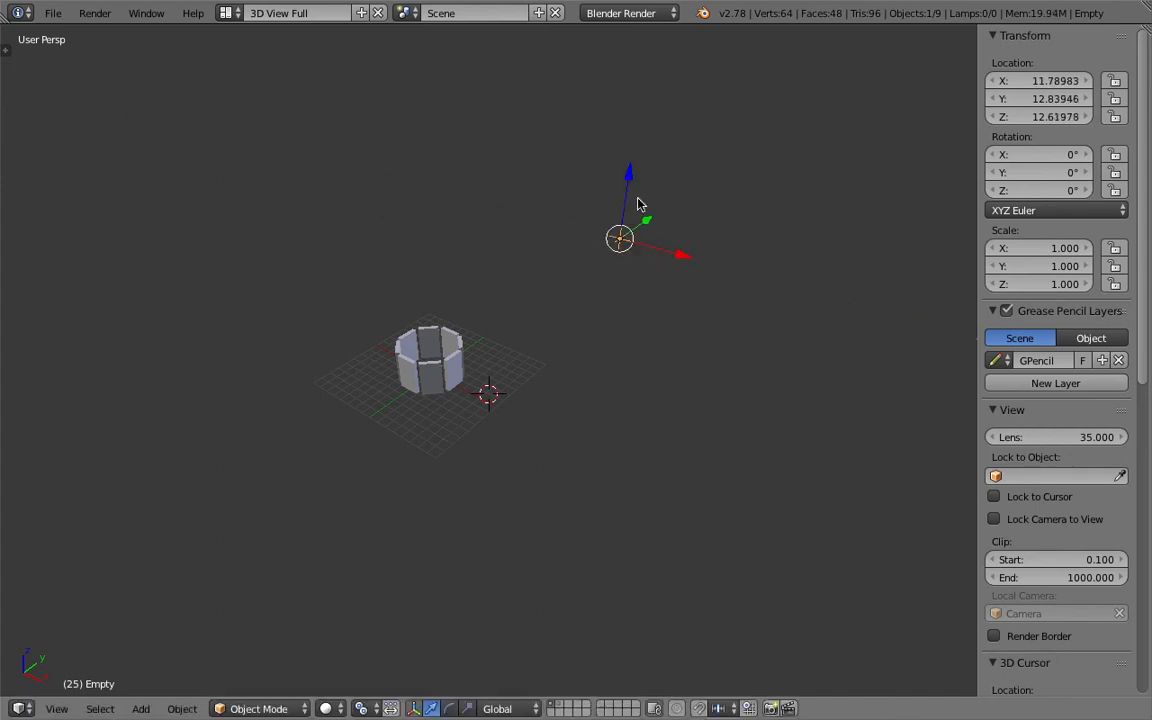
# Move the empty below the cube ring and back above it, ending at about X 10.7, Y 15.0, Z 15.9
pyautogui.press('g')
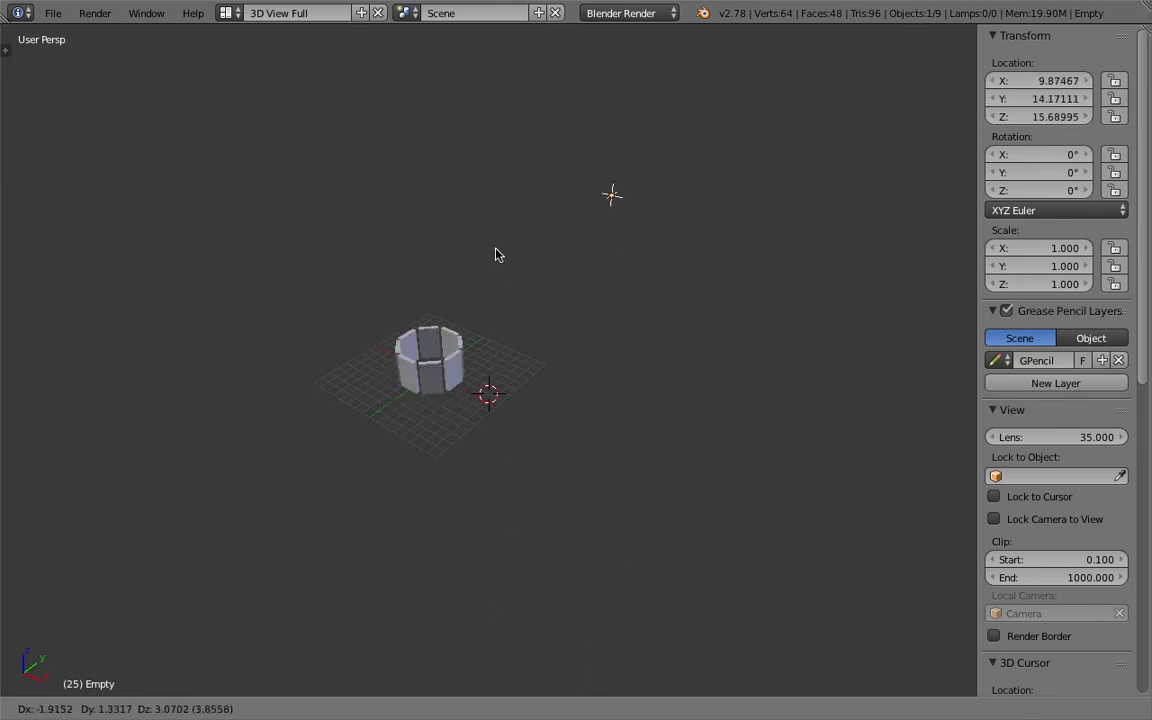
pyautogui.click(505, 548)
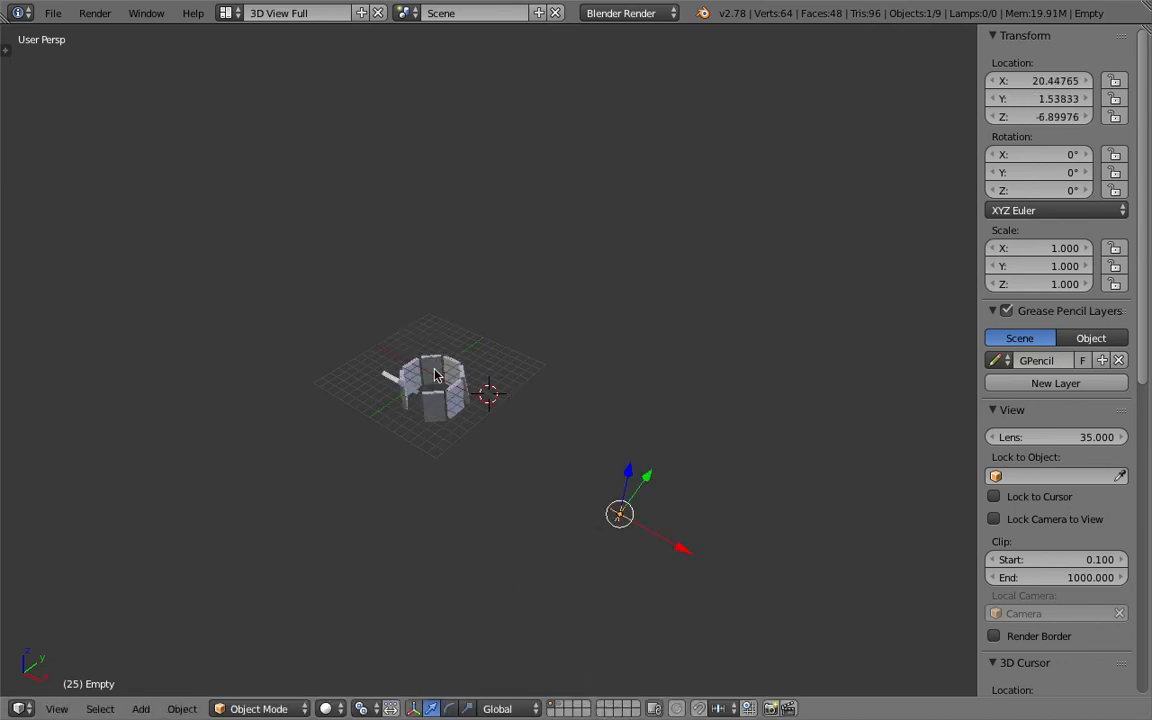
pyautogui.press('g')
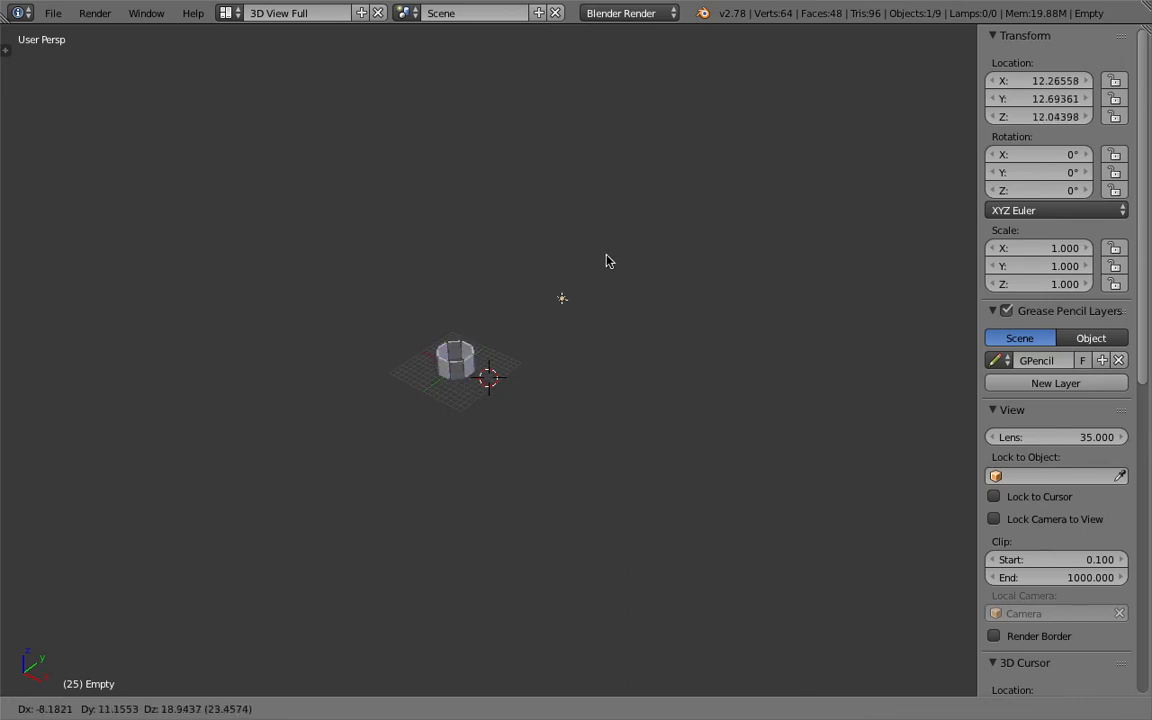
pyautogui.click(612, 228)
pyautogui.scroll(2, 443, 333)
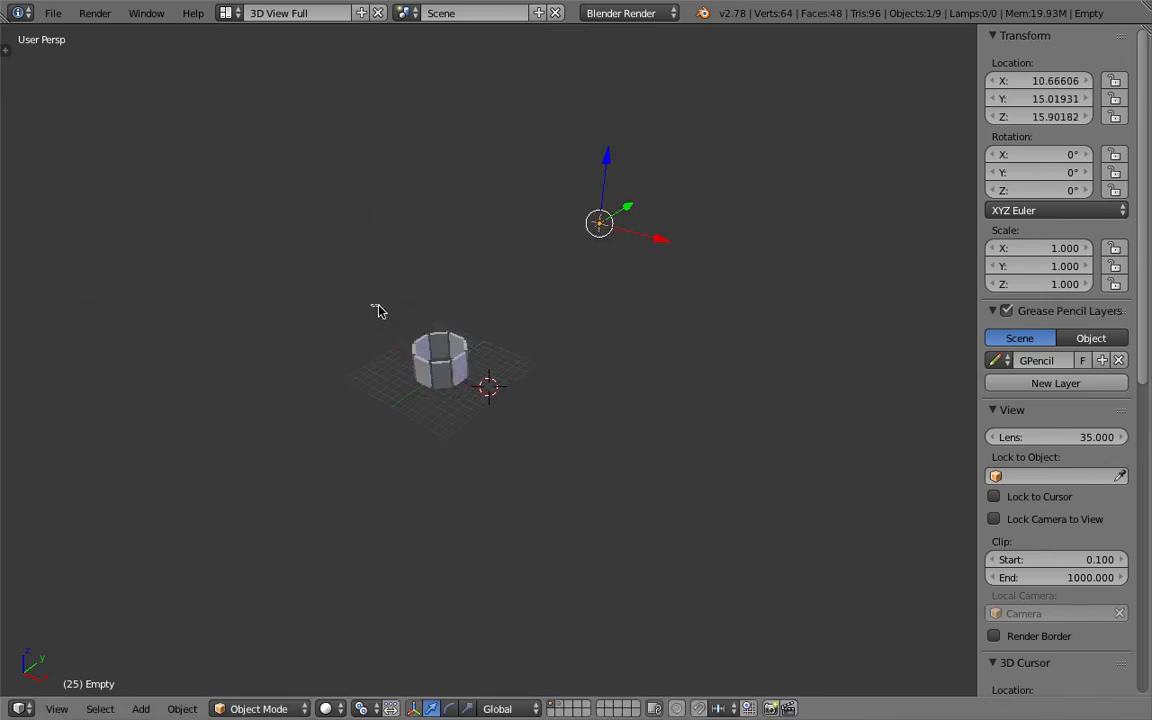
# Box-select all eight cubes of the ring in addition to the empty
pyautogui.press('b')
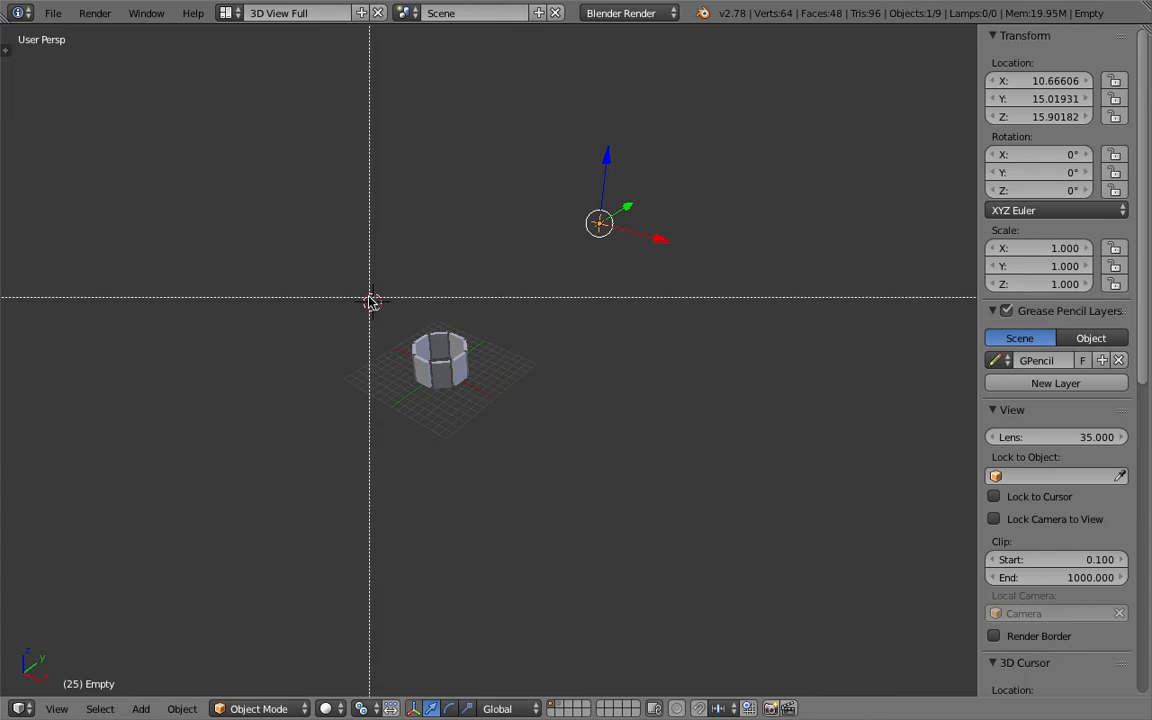
pyautogui.press('Escape')
pyautogui.scroll(2, 372, 294)
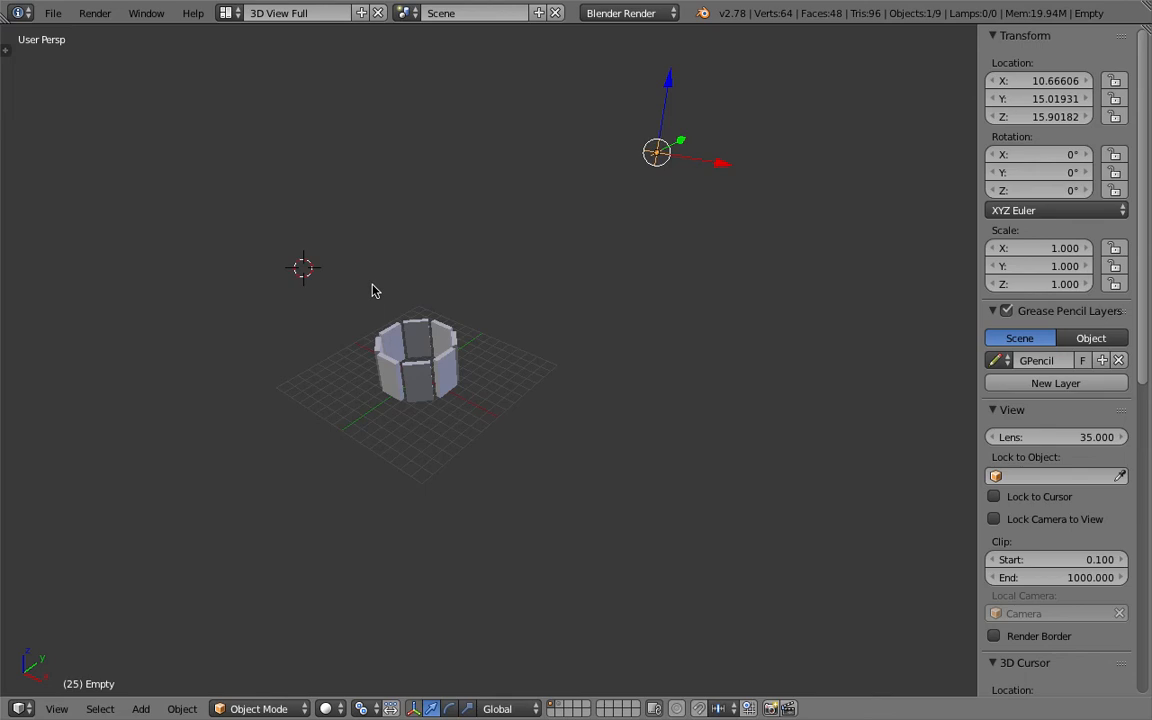
pyautogui.press('b')
pyautogui.moveTo(476, 411); pyautogui.dragTo(483, 415)
pyautogui.keyDown('shift'); pyautogui.moveTo(499, 338); pyautogui.dragTo(474, 314, button='middle'); pyautogui.keyUp('shift')
# Switch to the Compositing layout and duplicate the selected ring and empty twice upward along Z, about 5 units apart
pyautogui.click(228, 12)
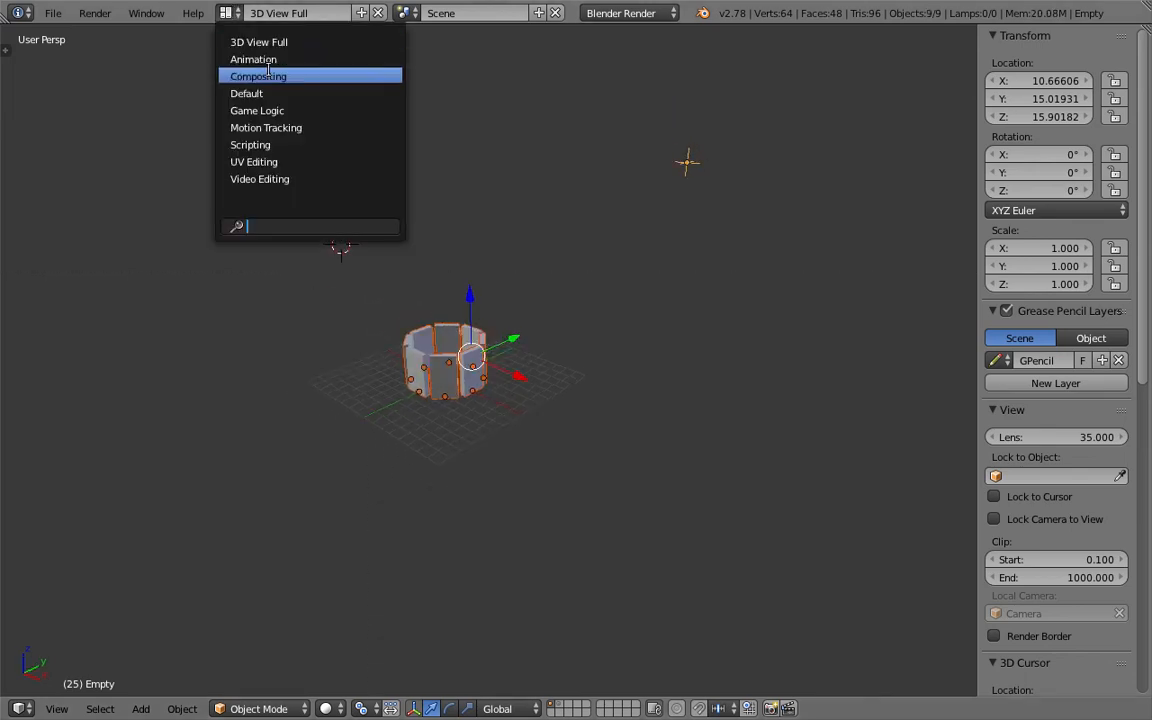
pyautogui.click(268, 76)
pyautogui.moveTo(615, 500); pyautogui.dragTo(657, 594, button='middle')
pyautogui.hotkey('shift', 'd')
pyautogui.press('z')
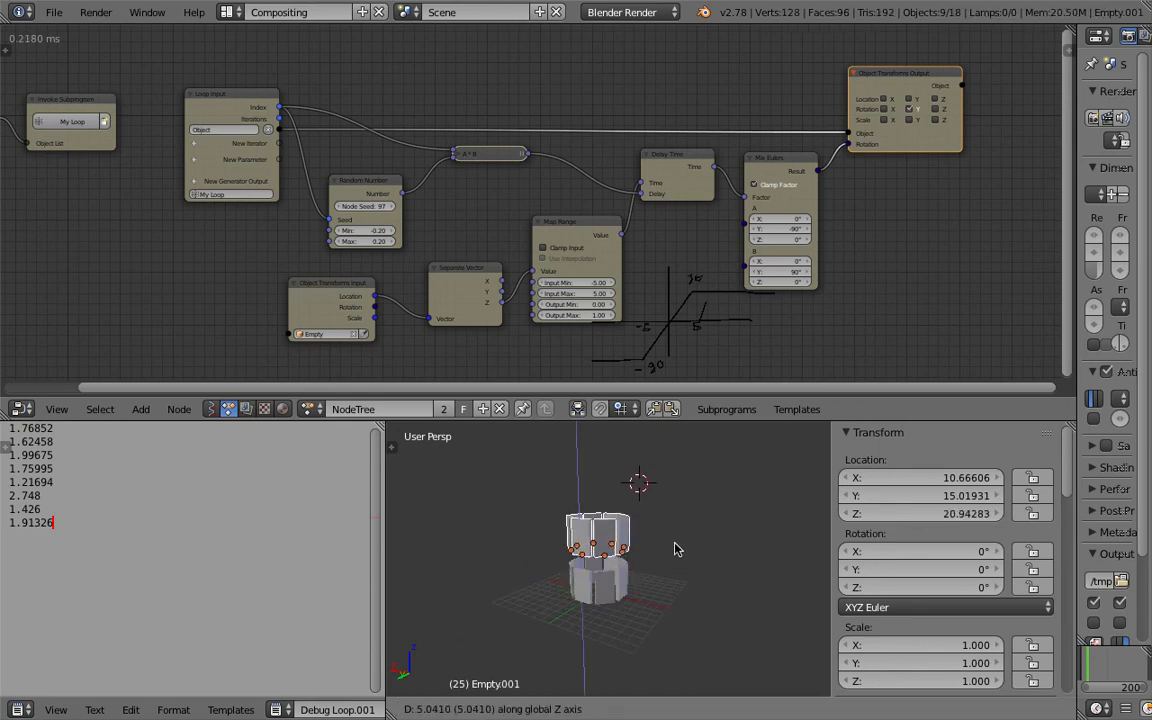
pyautogui.click(668, 546)
pyautogui.hotkey('shift', 'd')
pyautogui.press('z')
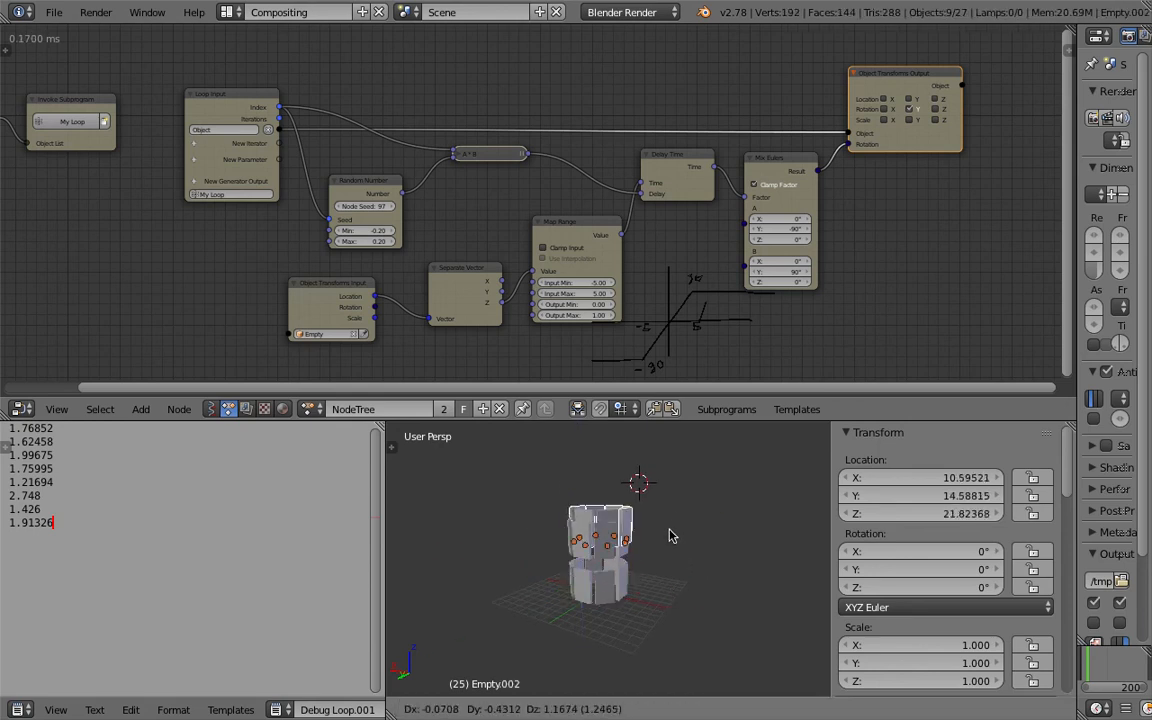
pyautogui.click(656, 494)
# Clear the selection and box-select the cubes of all three stacked rings
pyautogui.press('a')
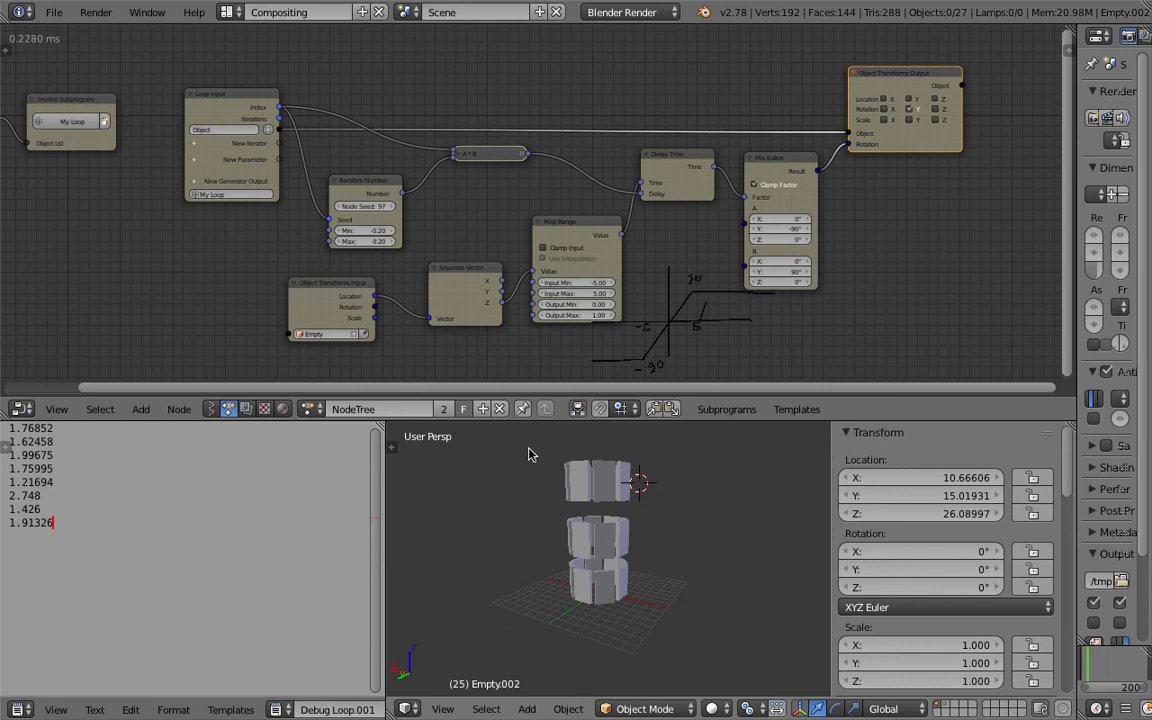
pyautogui.press('b')
pyautogui.moveTo(514, 449); pyautogui.dragTo(666, 640)
# Delete the Create Object List node that feeds the My Loop subprogram
pyautogui.moveTo(78, 210); pyautogui.dragTo(353, 234, button='middle')
pyautogui.moveTo(222, 138); pyautogui.dragTo(335, 186, button='middle')
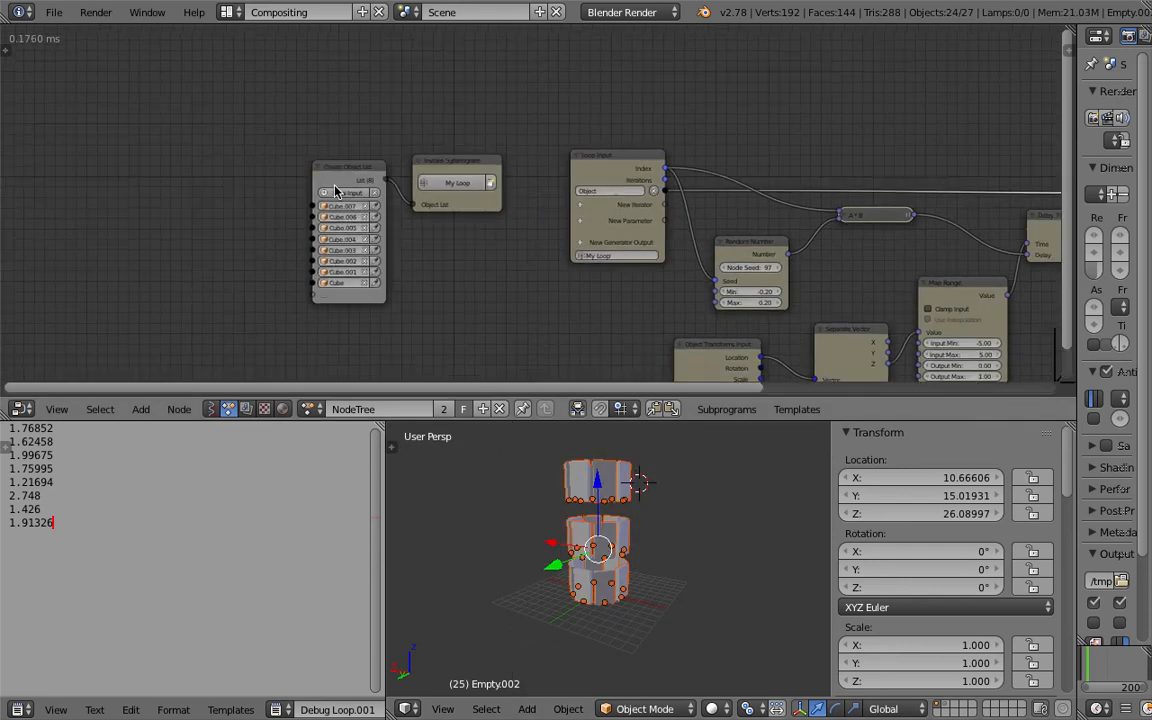
pyautogui.scroll(5, 333, 172)
pyautogui.moveTo(272, 157); pyautogui.dragTo(232, 150)
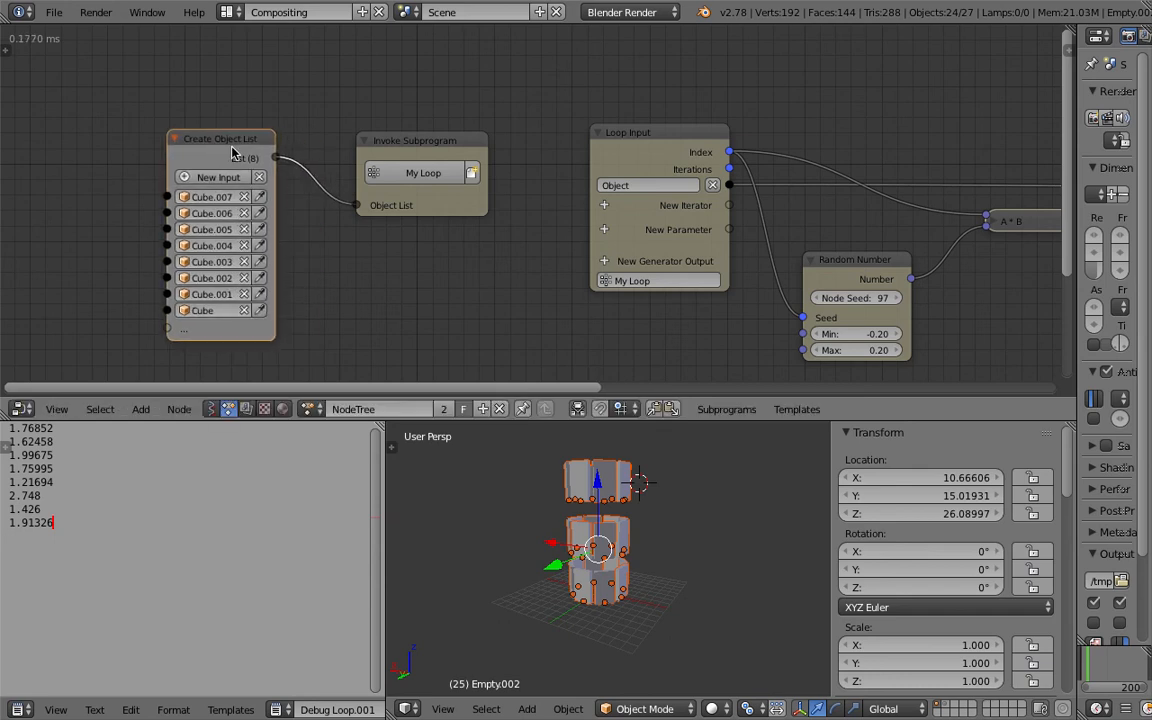
pyautogui.press('x')
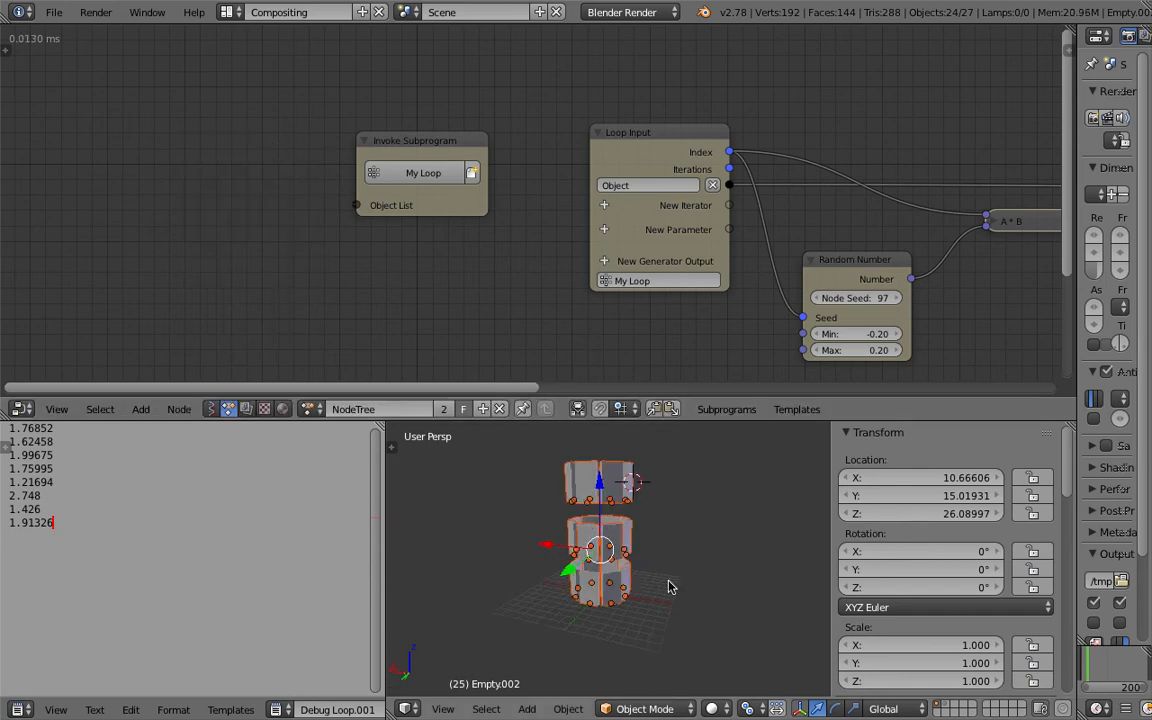
# Add an Objects from Group node, set it to Group, and connect its Objects output to My Loop's Object List input
pyautogui.hotkey('shift', 'a')
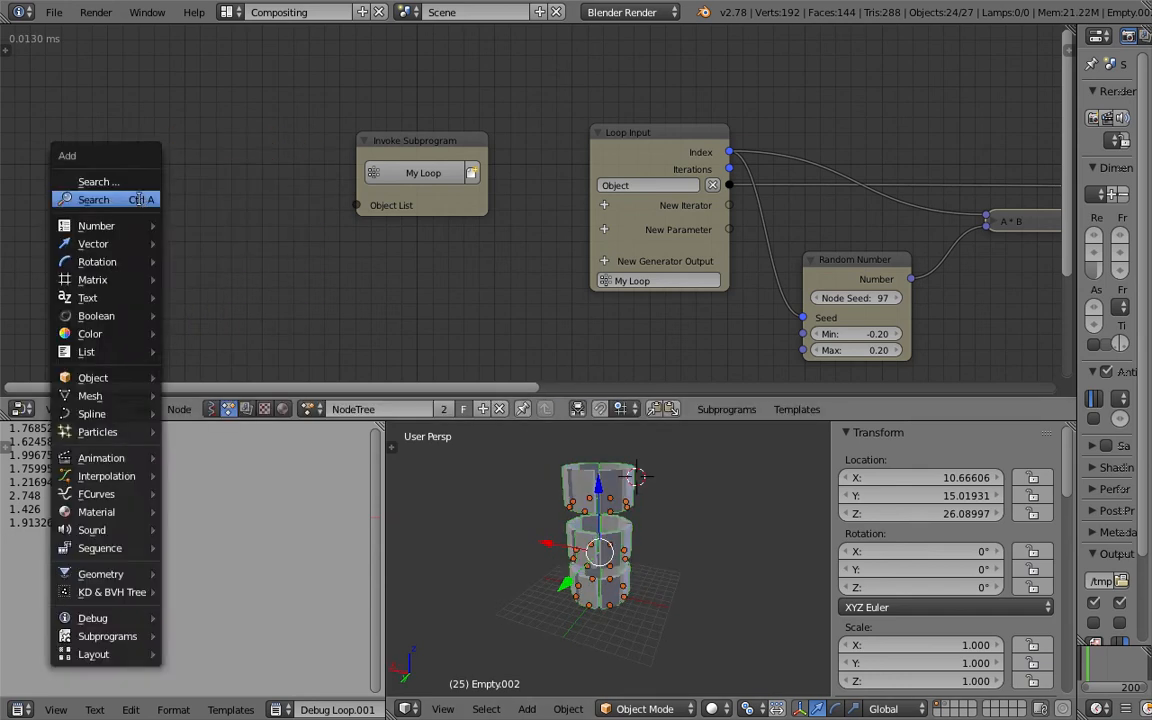
pyautogui.click(140, 198)
pyautogui.write('objects')
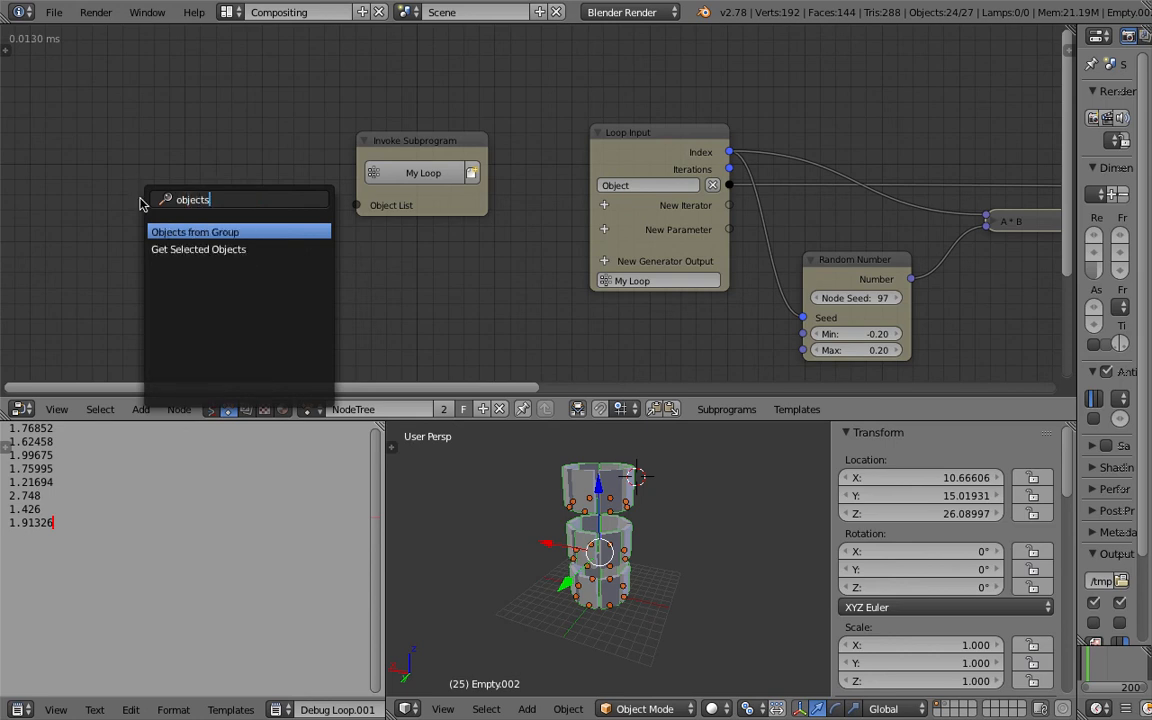
pyautogui.press('Return')
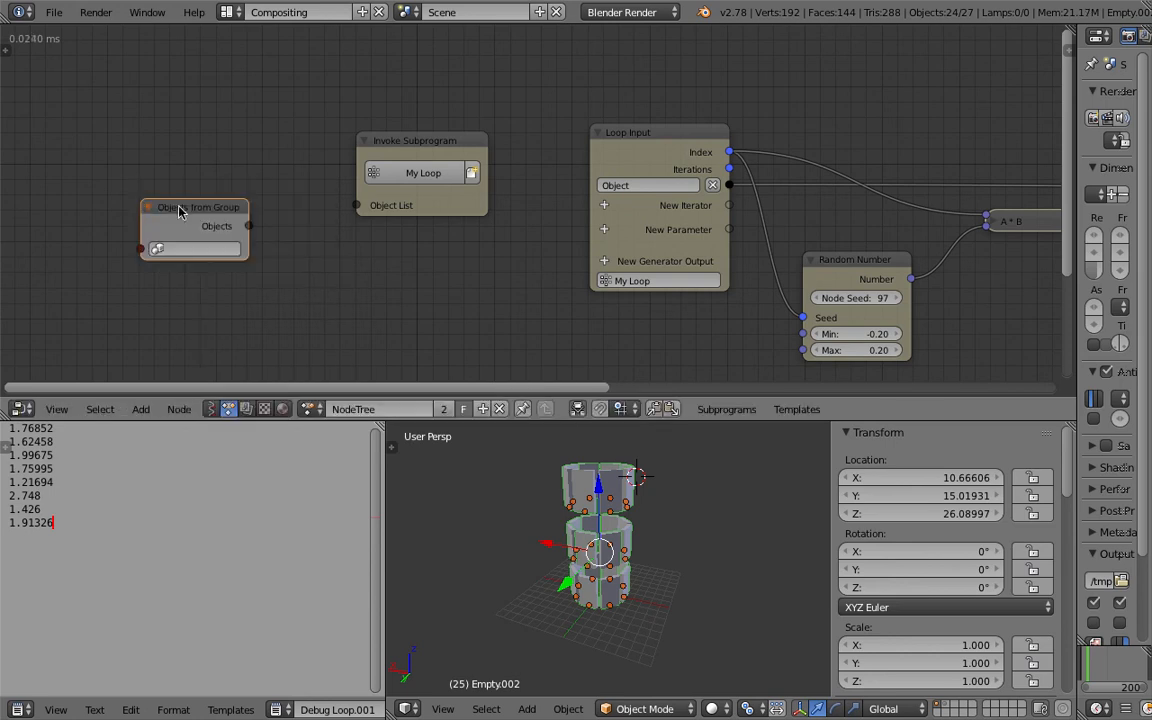
pyautogui.click(219, 250)
pyautogui.click(194, 271)
pyautogui.moveTo(249, 226); pyautogui.dragTo(356, 205)
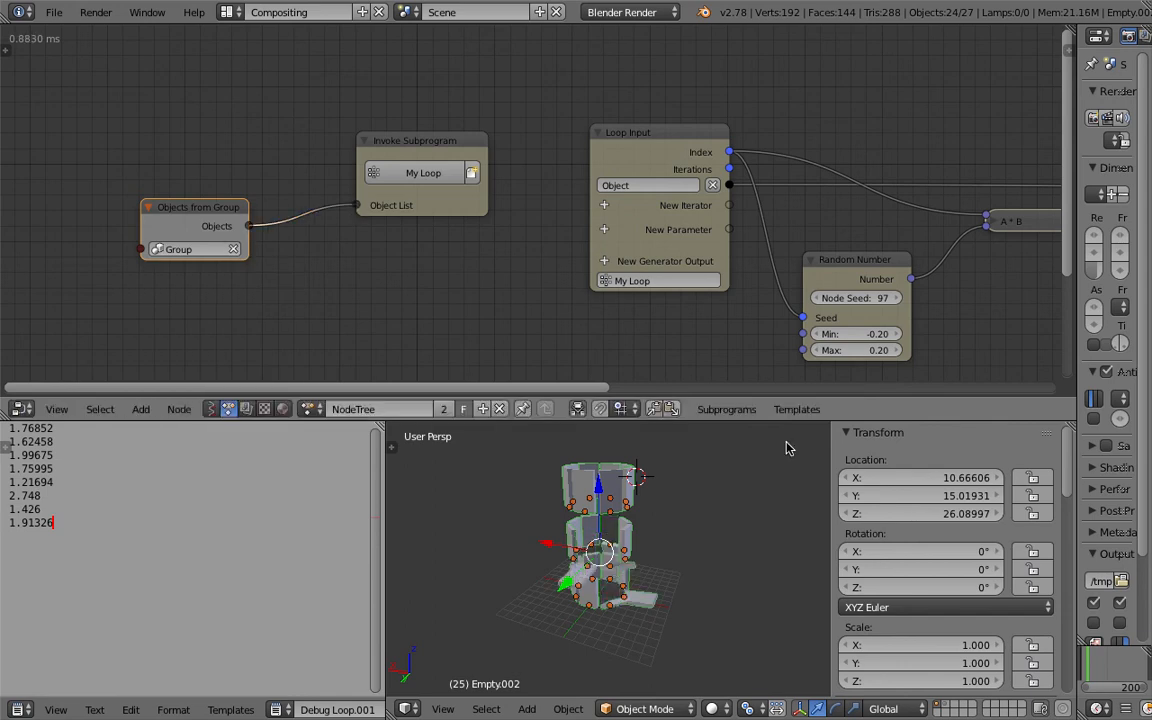
# Return to the 3D View Full layout and delete the duplicate empty just above the original one
pyautogui.click(227, 12)
pyautogui.click(241, 42)
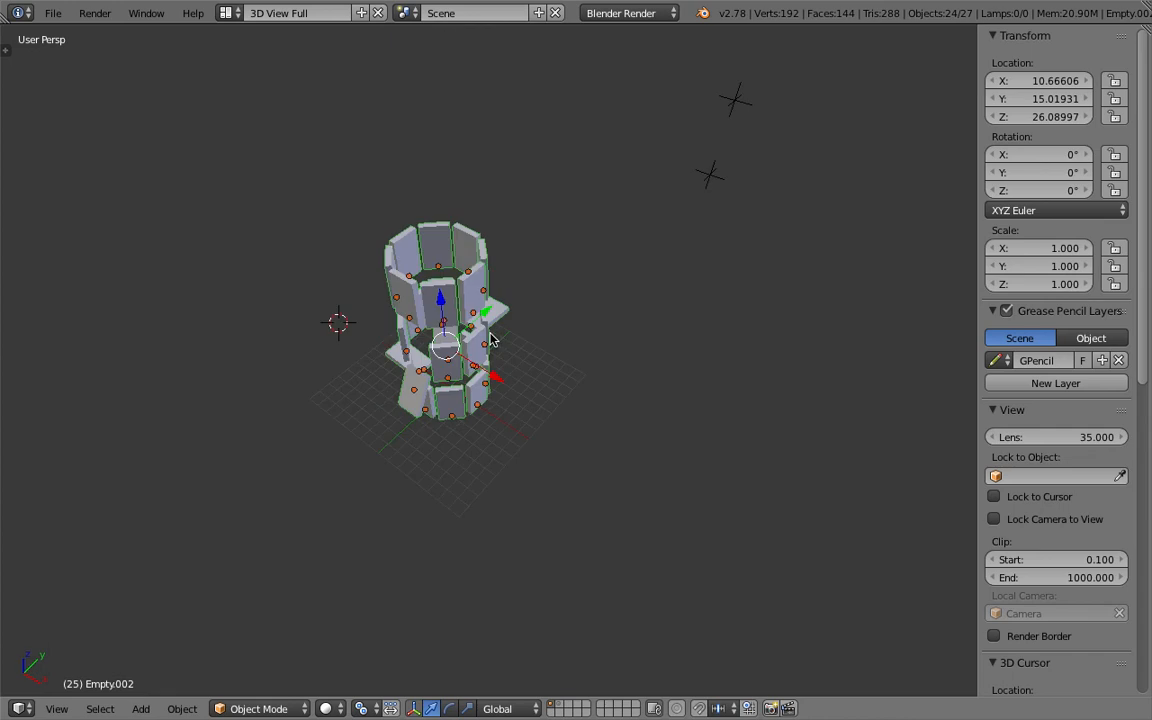
pyautogui.rightClick(698, 195)
pyautogui.rightClick(736, 106)
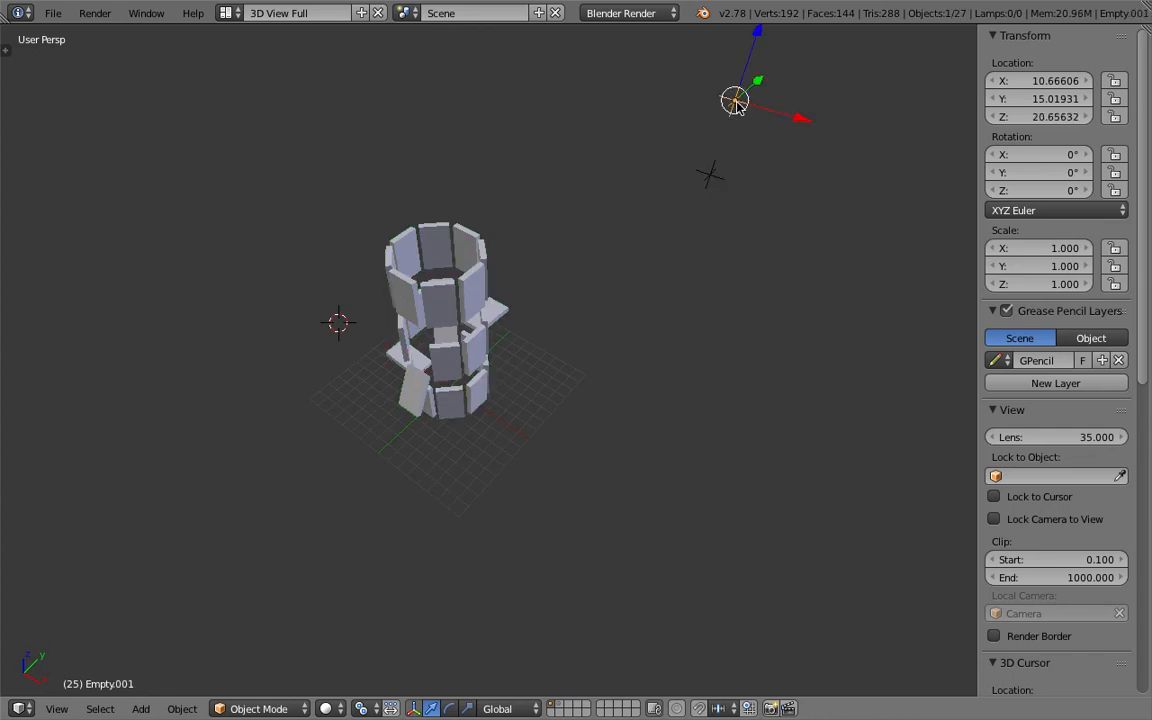
pyautogui.press('g')
pyautogui.press('x')
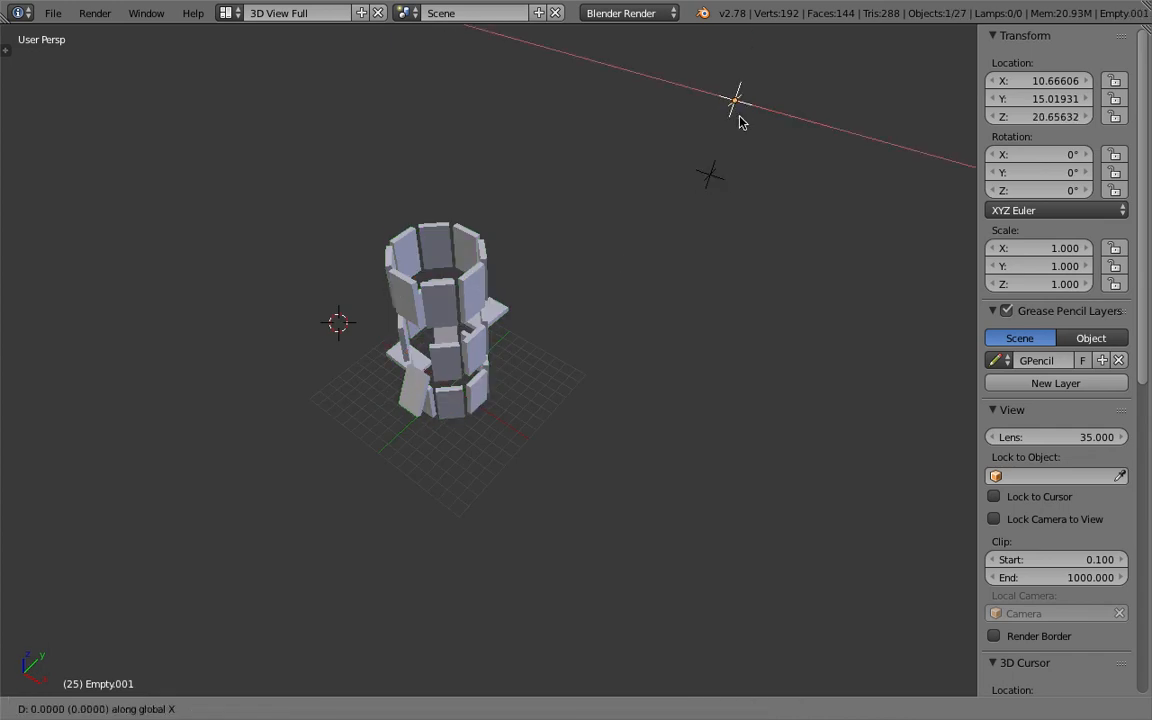
pyautogui.click(722, 176)
pyautogui.press('x')
pyautogui.click(735, 136)
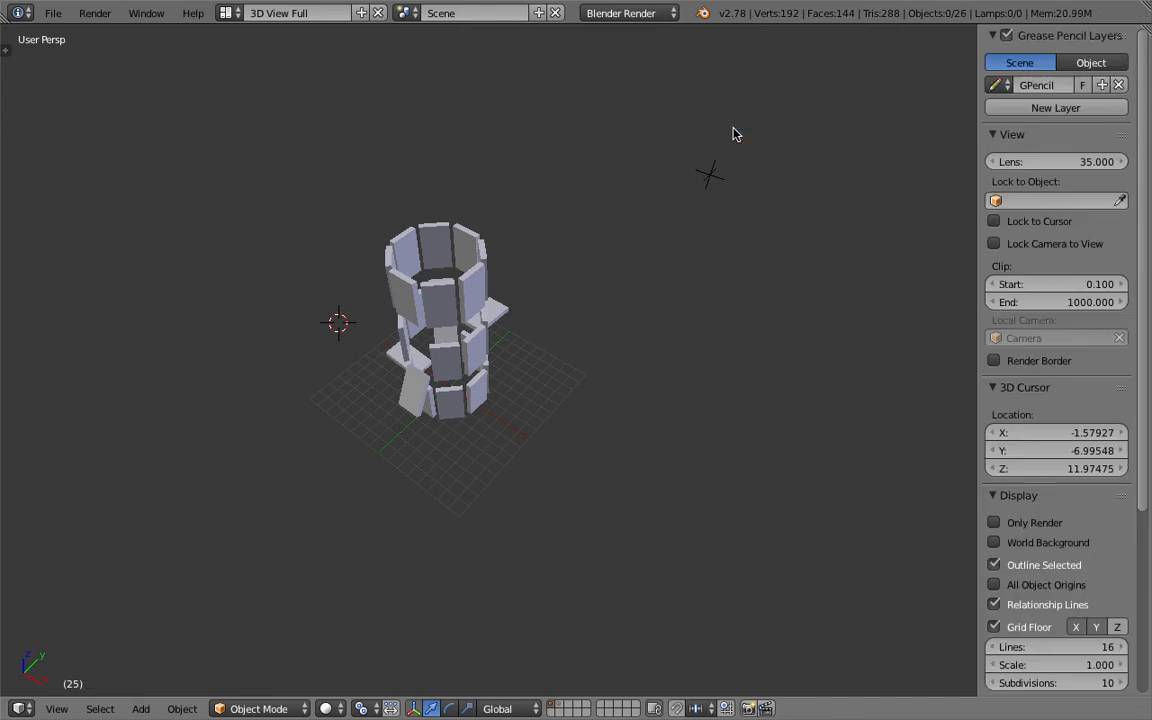
# Move the original empty down below the rings to about X 17.9, Y -4.6, Z -4.2
pyautogui.rightClick(718, 178)
pyautogui.press('g')
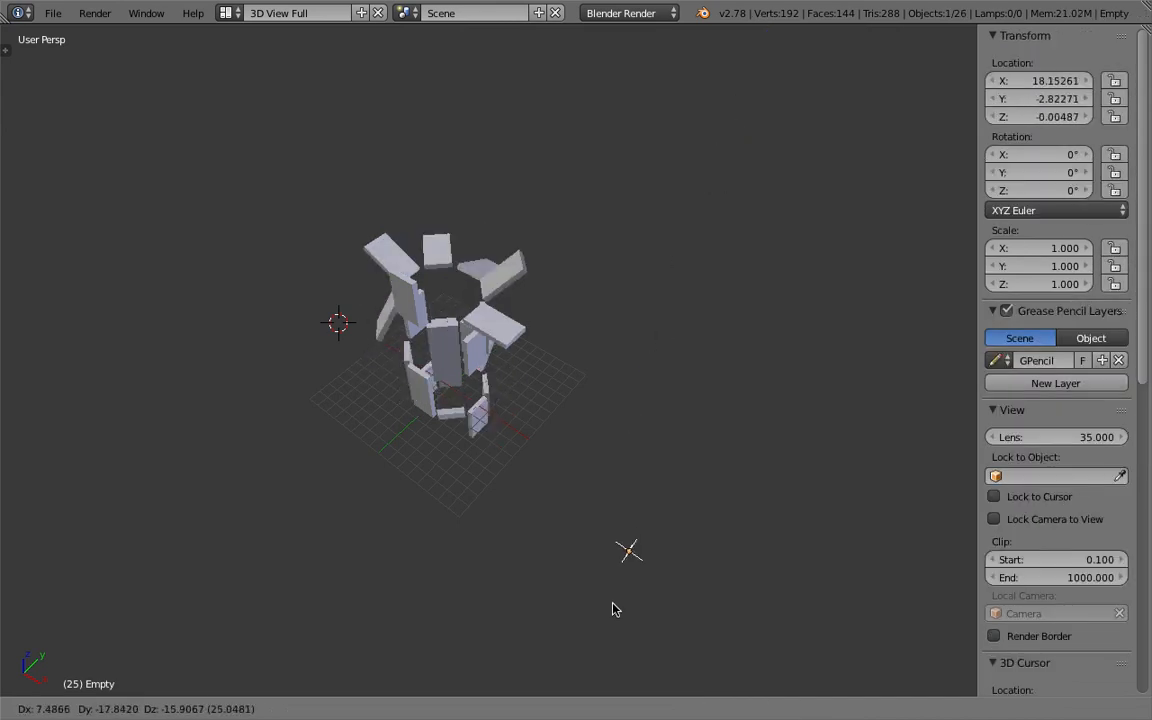
pyautogui.click(593, 635)
# Delete the remaining duplicate empty high above the stacked rings
pyautogui.scroll(-3, 612, 506)
pyautogui.moveTo(557, 443); pyautogui.dragTo(555, 456)
pyautogui.rightClick(628, 189)
pyautogui.press('g')
pyautogui.press('x')
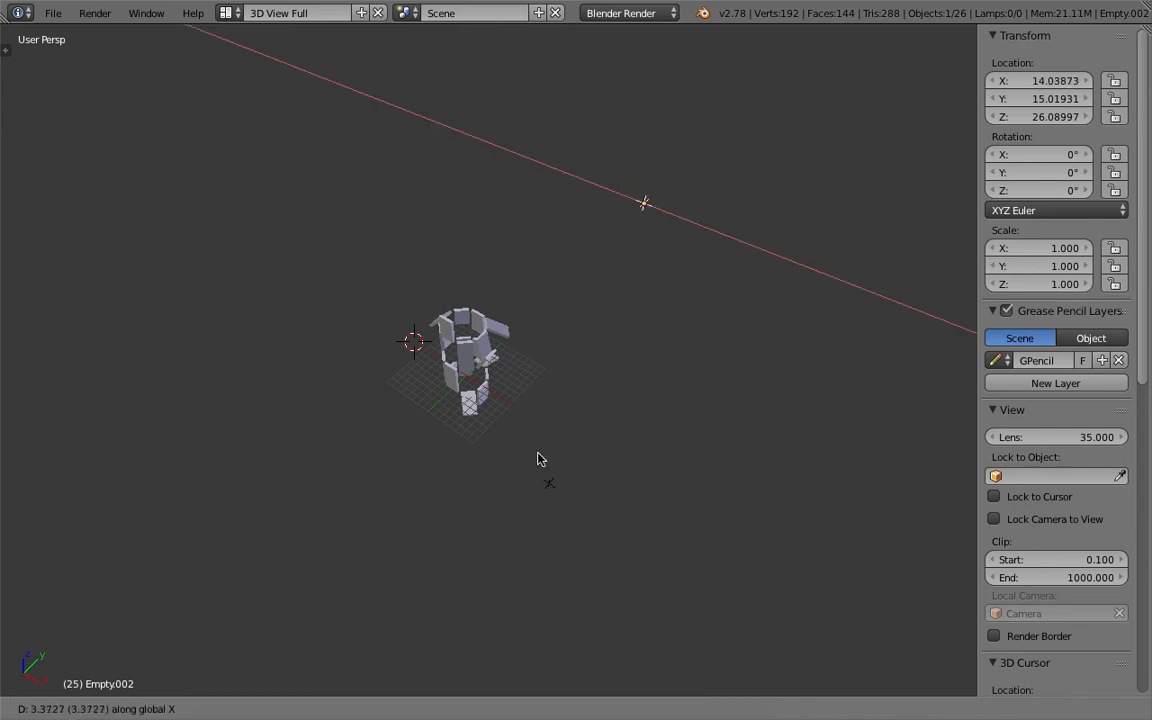
pyautogui.click(540, 493)
pyautogui.press('Delete')
# Move the original empty down and up to test the three rings' rotation, leaving it at about X 19.1, Y -4.5, Z 23.1
pyautogui.rightClick(549, 485)
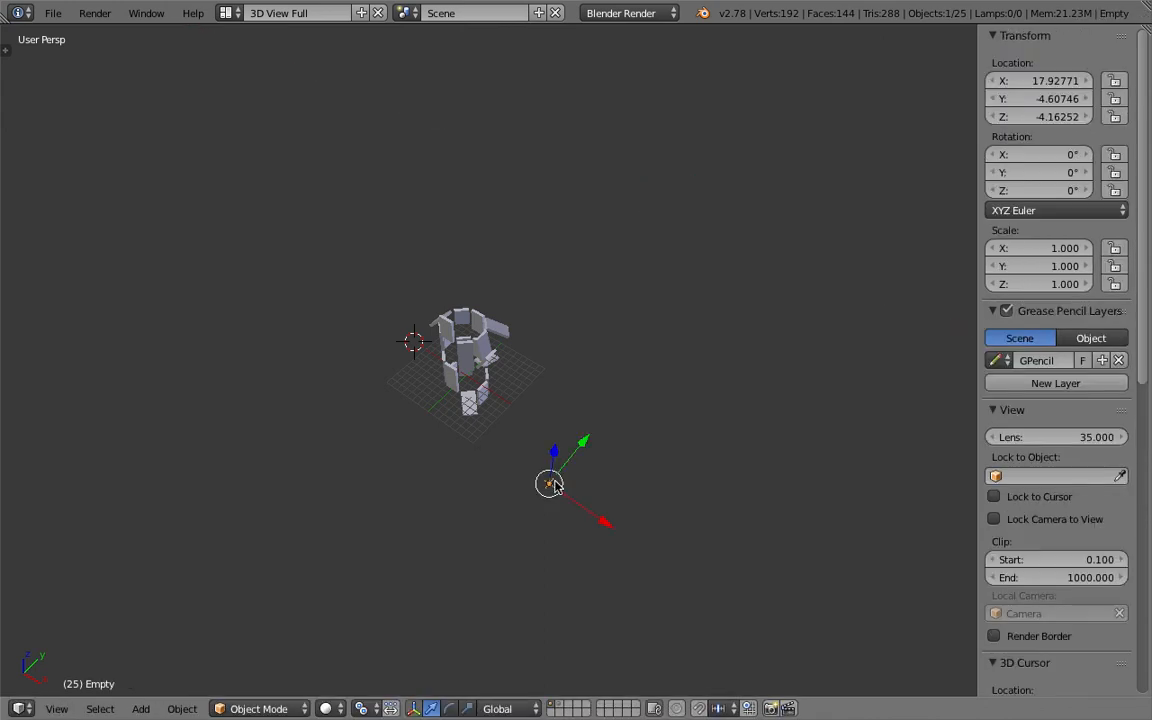
pyautogui.moveTo(557, 466); pyautogui.dragTo(561, 590)
pyautogui.moveTo(561, 532); pyautogui.dragTo(598, 290)
pyautogui.moveTo(544, 313); pyautogui.dragTo(563, 216, button='middle')
pyautogui.press('g')
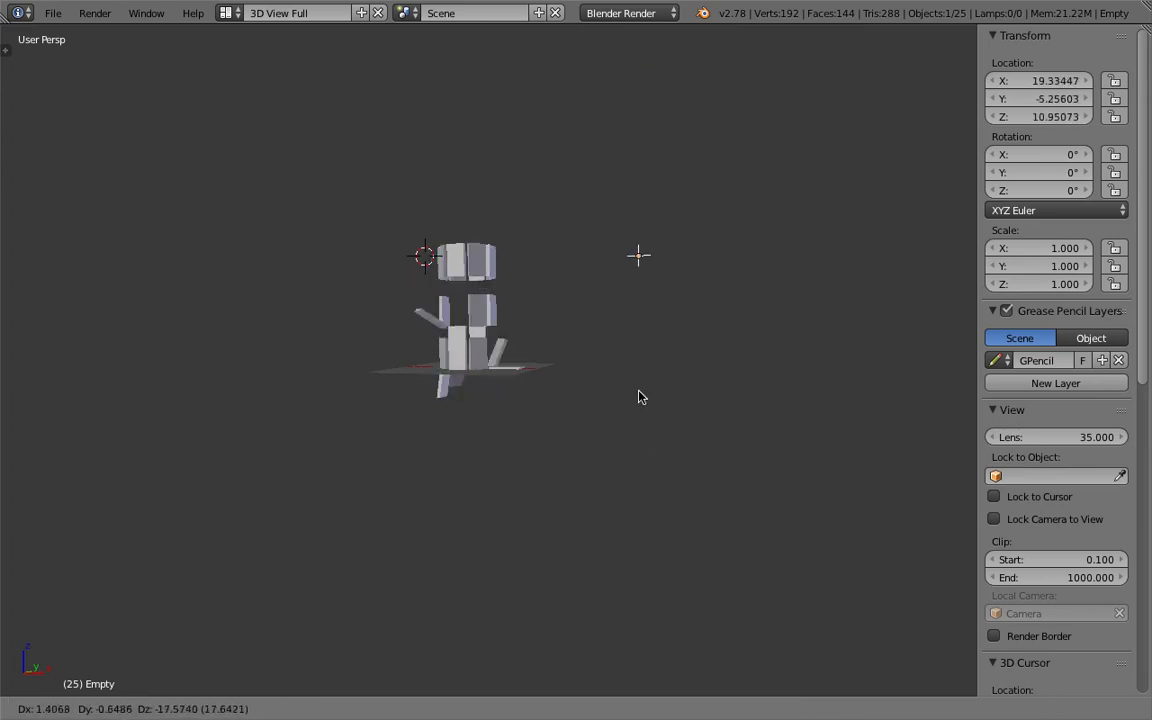
pyautogui.click(643, 483)
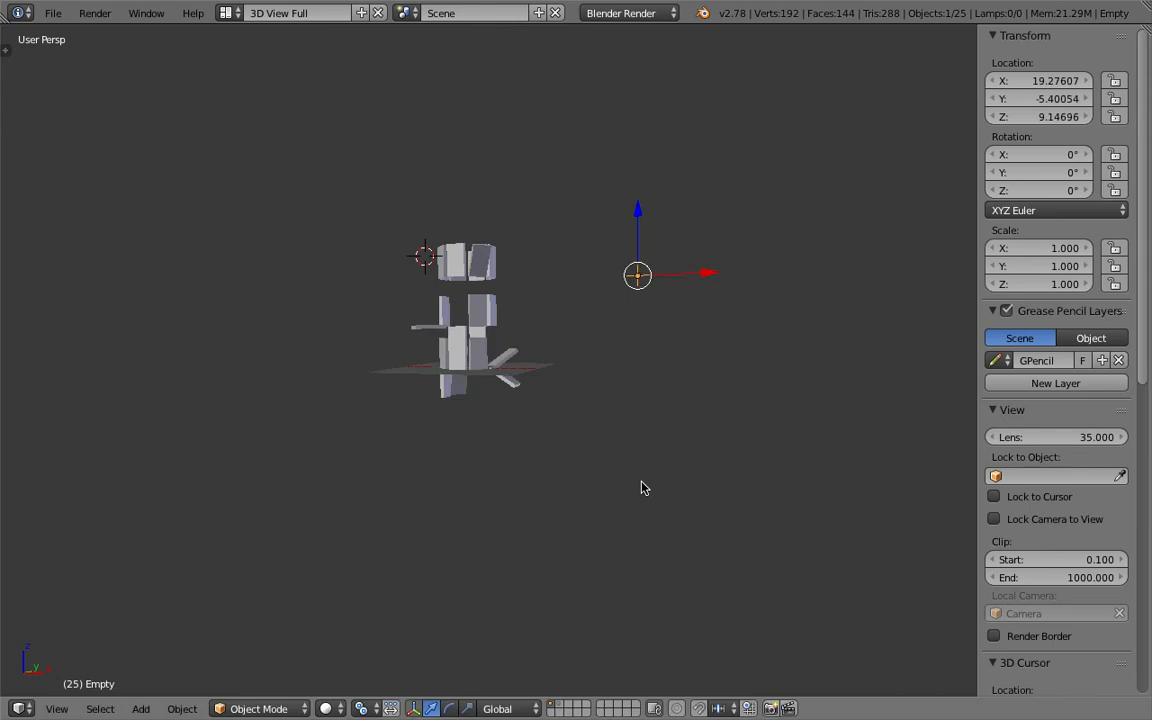
pyautogui.press('g')
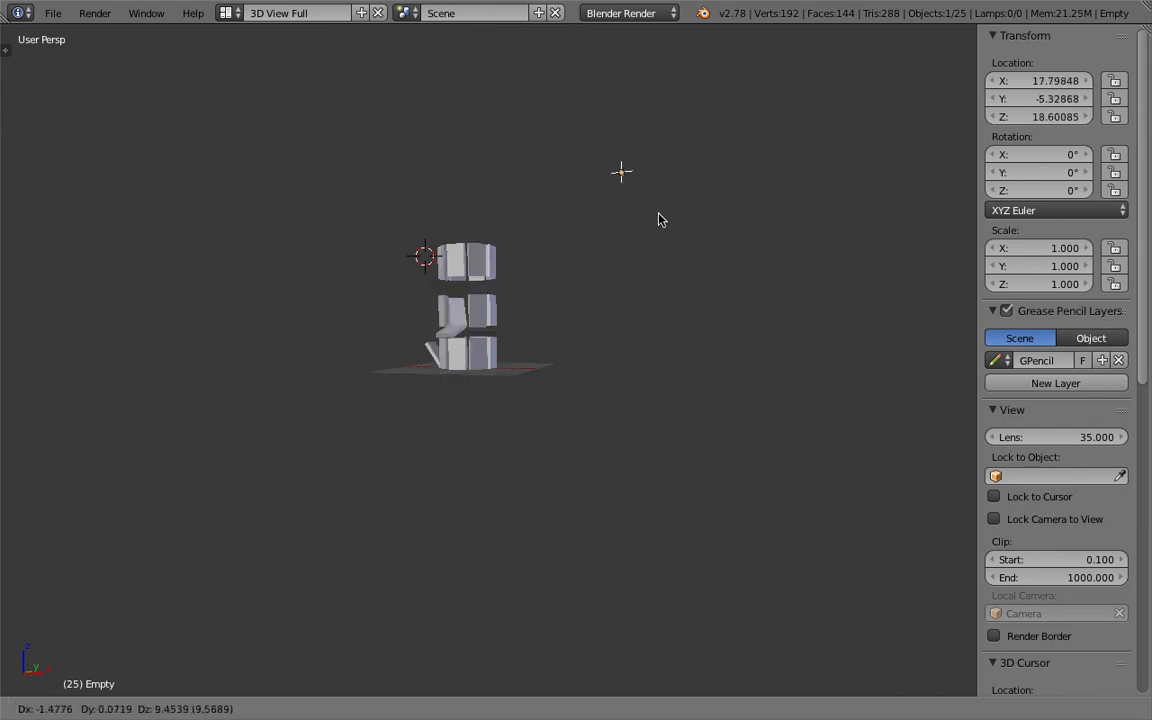
pyautogui.click(676, 170)
# Add the middle ring's cubes to the selected empty and move them together about 10 units down
pyautogui.press('b')
pyautogui.moveTo(417, 303); pyautogui.dragTo(509, 324)
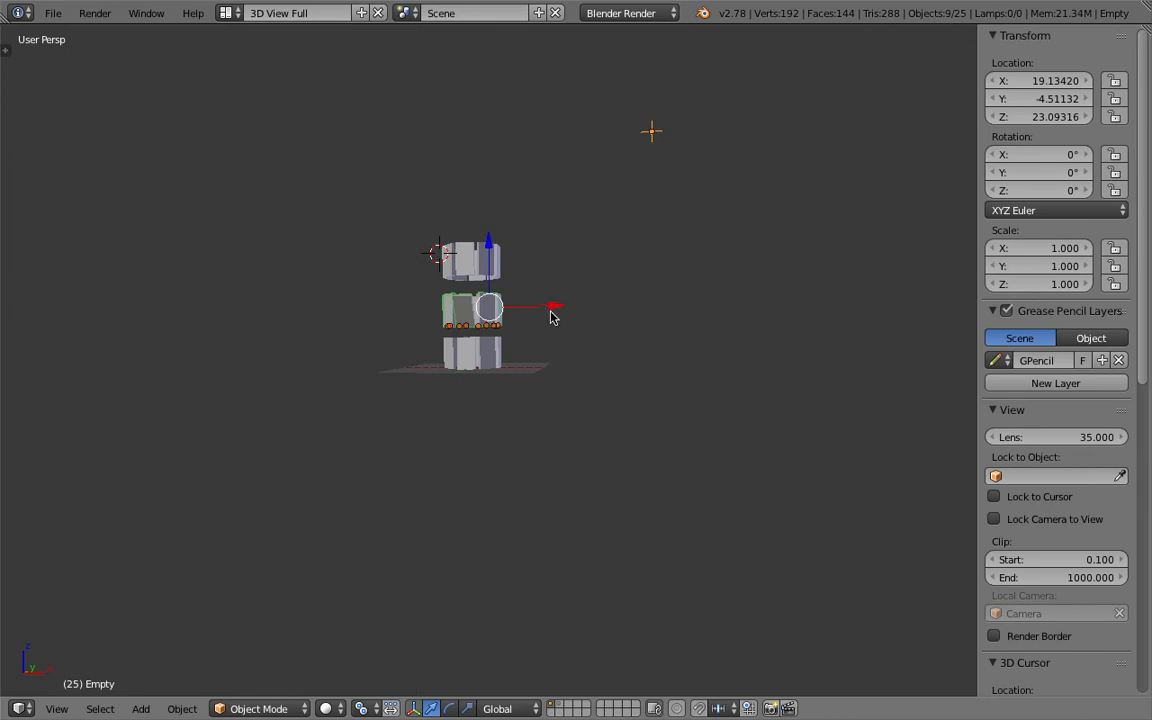
pyautogui.press('g')
pyautogui.click(553, 403)
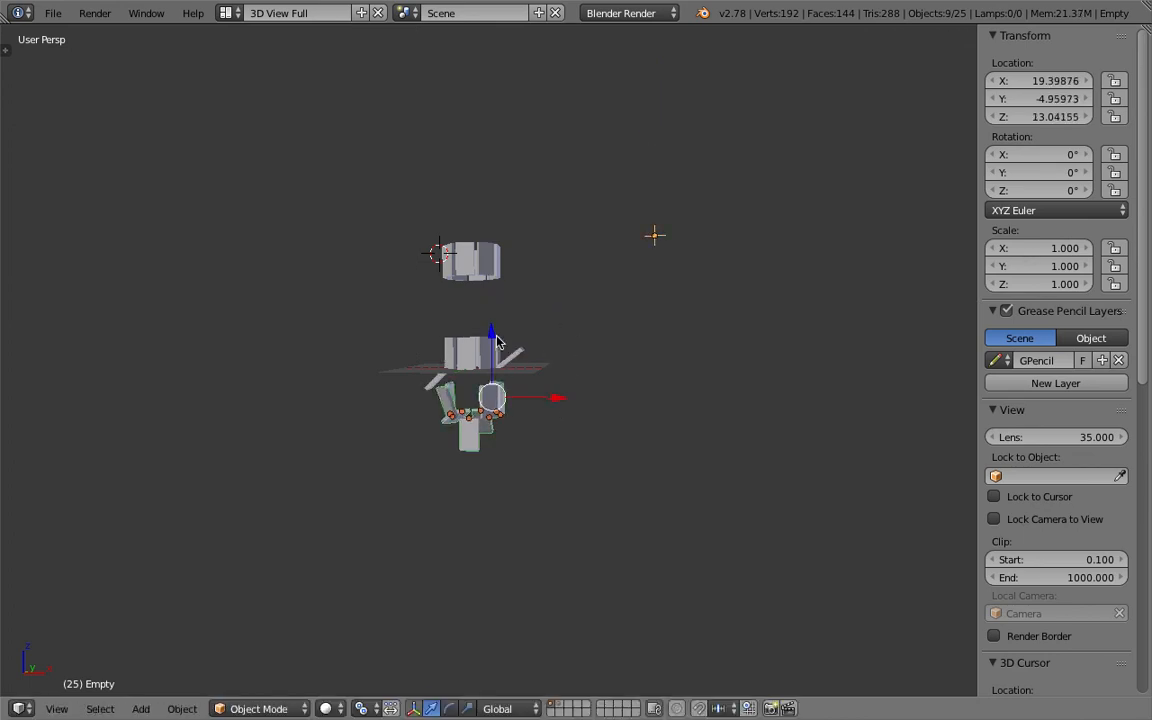
pyautogui.hotkey('shift', 'd')
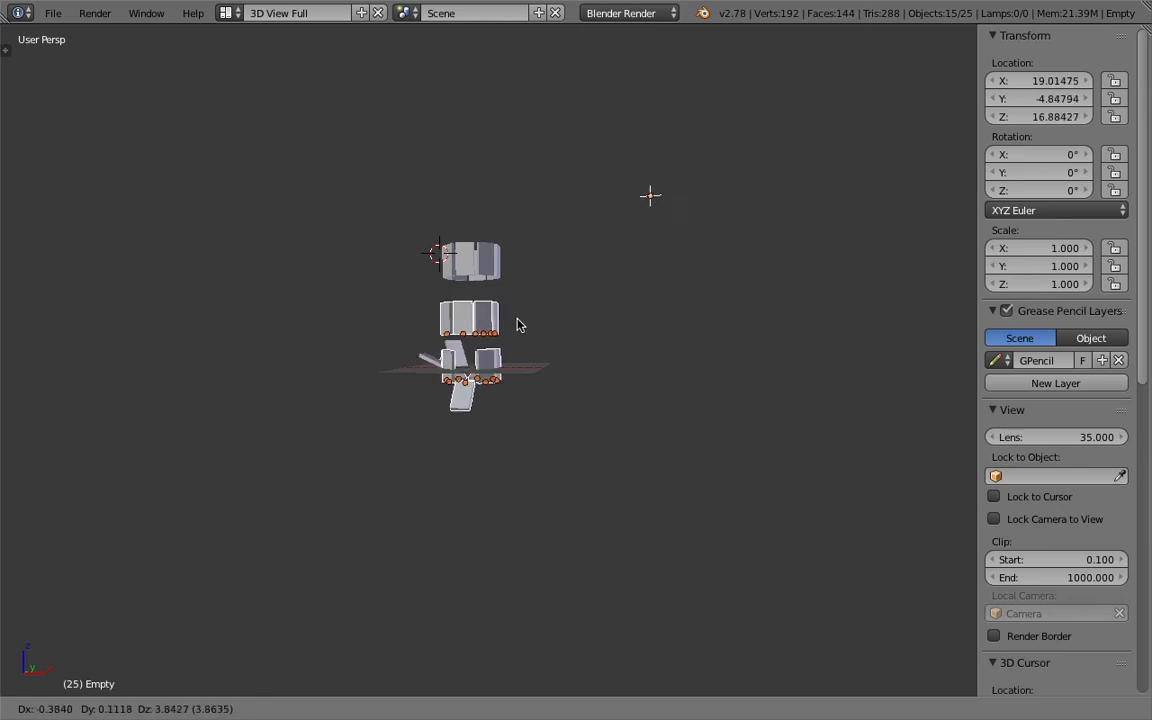
pyautogui.rightClick(540, 334)
pyautogui.moveTo(540, 334); pyautogui.dragTo(551, 325, button='middle')
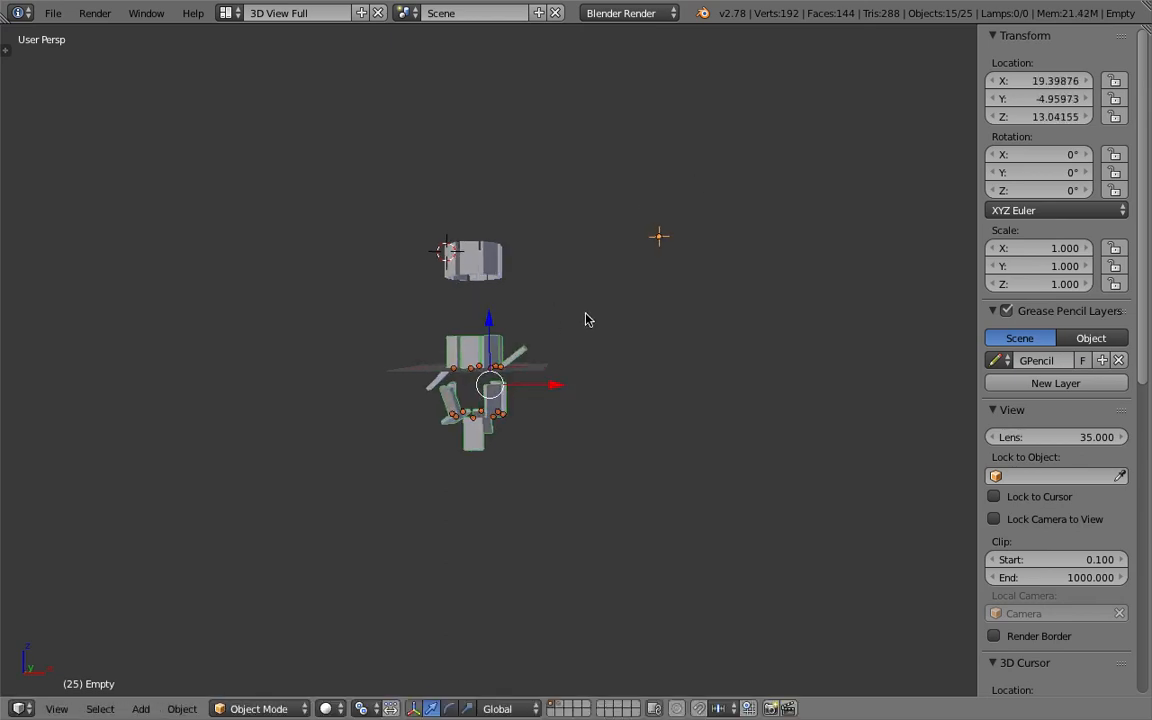
# Select only the empty, test the rings' rotation by moving it far below them, and cancel the move
pyautogui.rightClick(656, 242)
pyautogui.press('g')
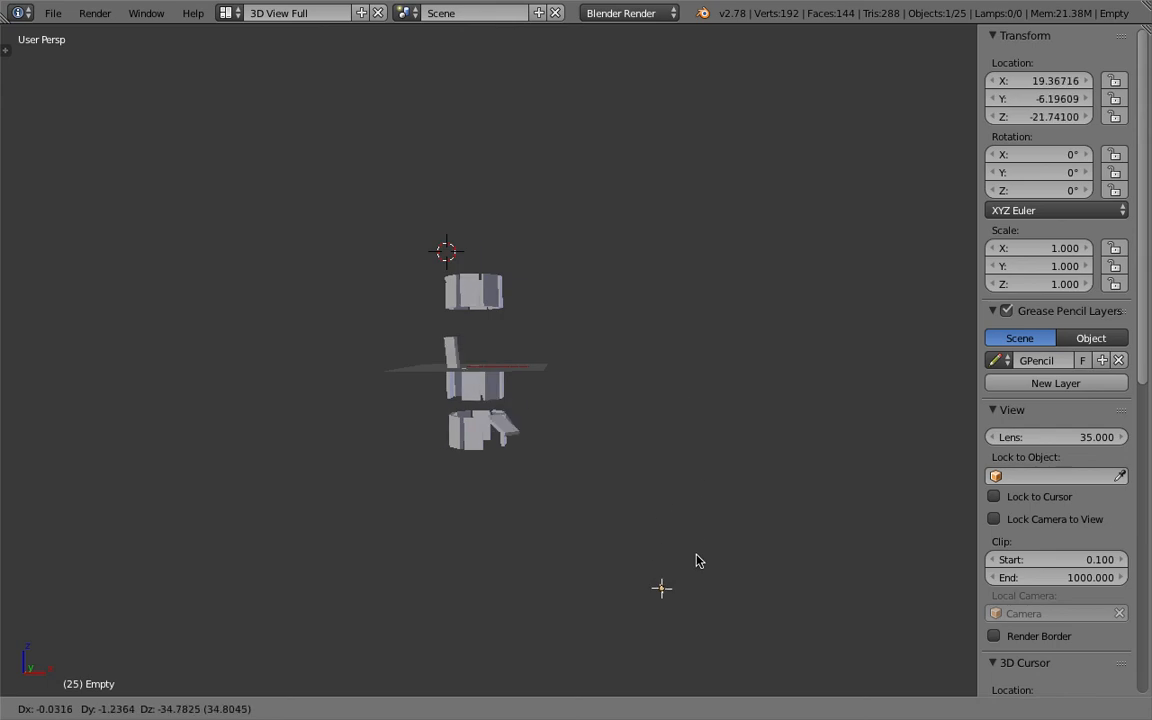
pyautogui.rightClick(690, 670)
pyautogui.scroll(-4, 650, 261)
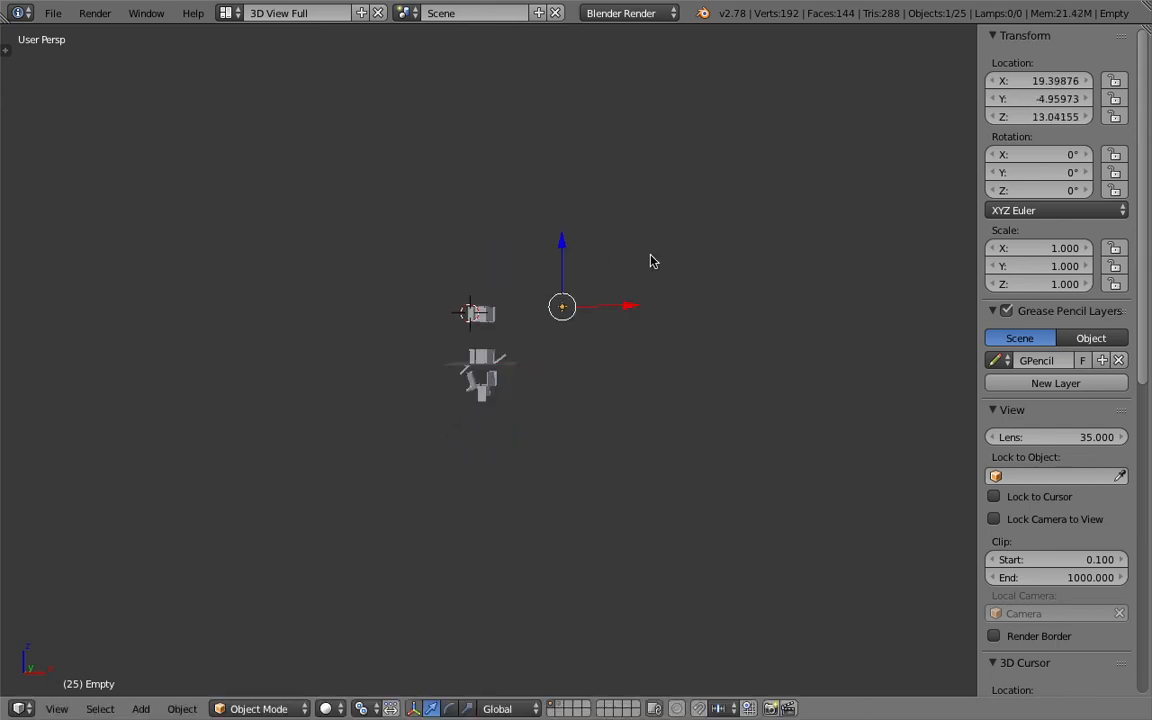
# Move the empty far below the rings to test their rotation, leaving it at about X 19.3, Y -5.1, Z -37.7
pyautogui.moveTo(563, 240); pyautogui.dragTo(576, 502)
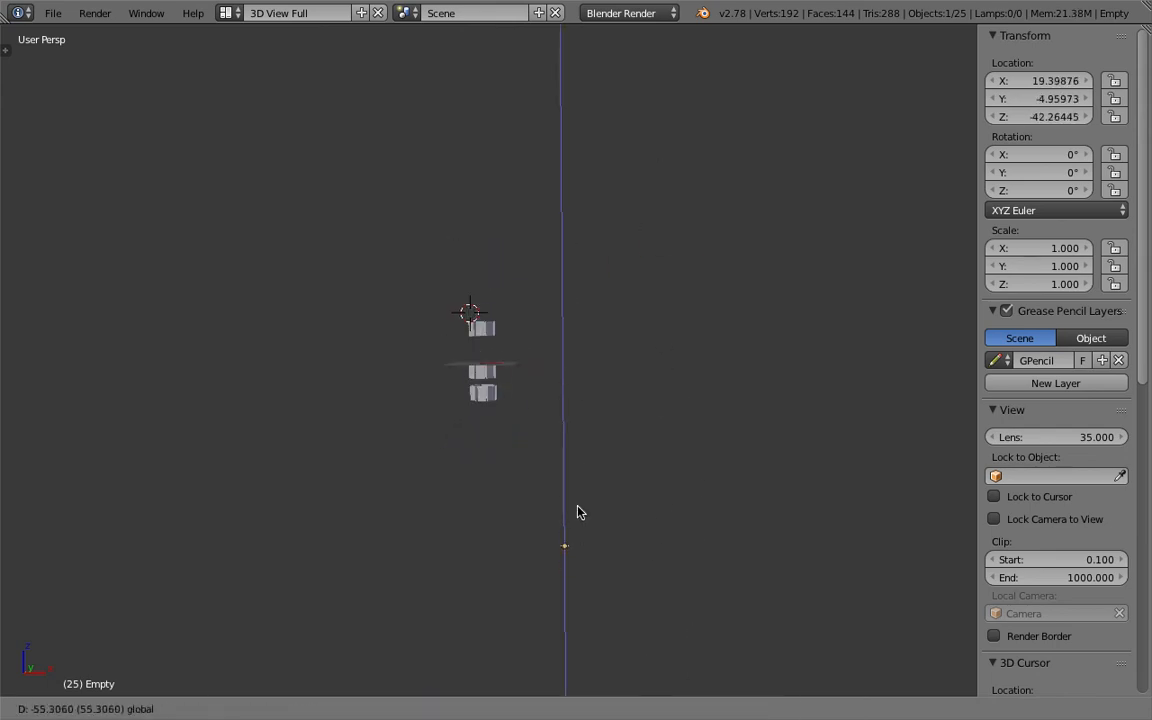
pyautogui.moveTo(576, 393); pyautogui.dragTo(628, 525)
pyautogui.scroll(3, 561, 338)
pyautogui.press('g')
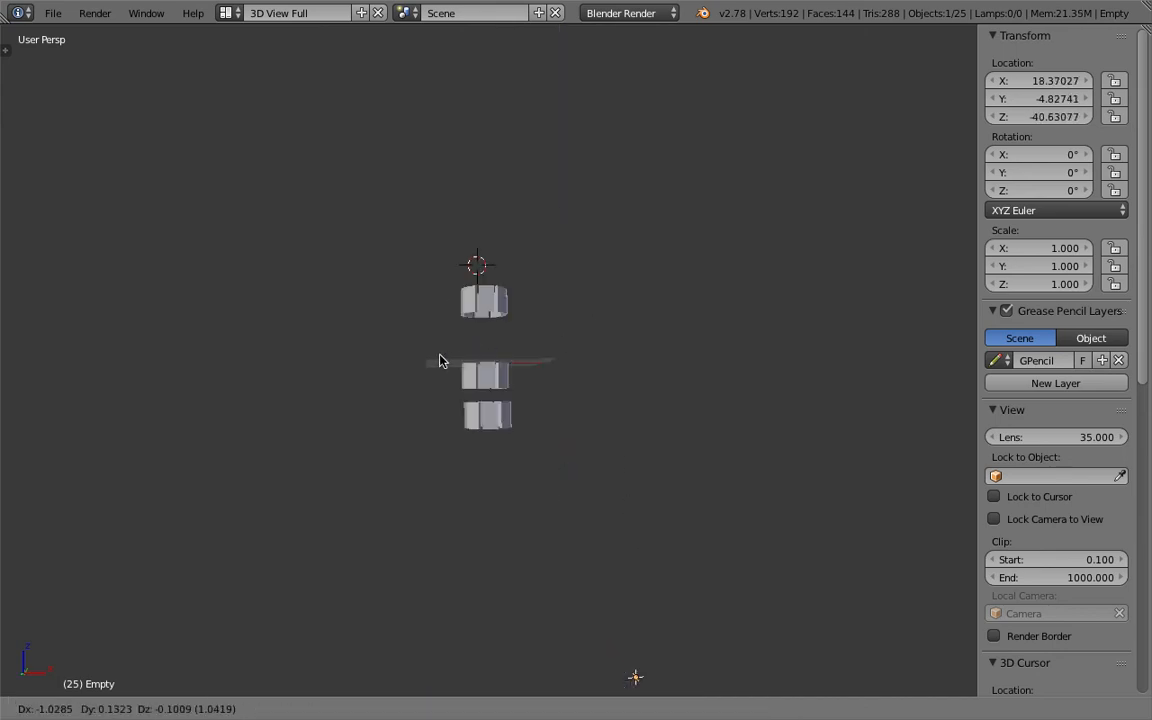
pyautogui.press('Escape')
pyautogui.moveTo(482, 352); pyautogui.dragTo(536, 367)
pyautogui.scroll(2, 536, 365)
pyautogui.press('g')
pyautogui.click(536, 338)
# Add the cubes of the two lower rings to the selection, nudge them slightly together with the empty, and clear the selection
pyautogui.press('b')
pyautogui.moveTo(411, 417); pyautogui.dragTo(591, 521)
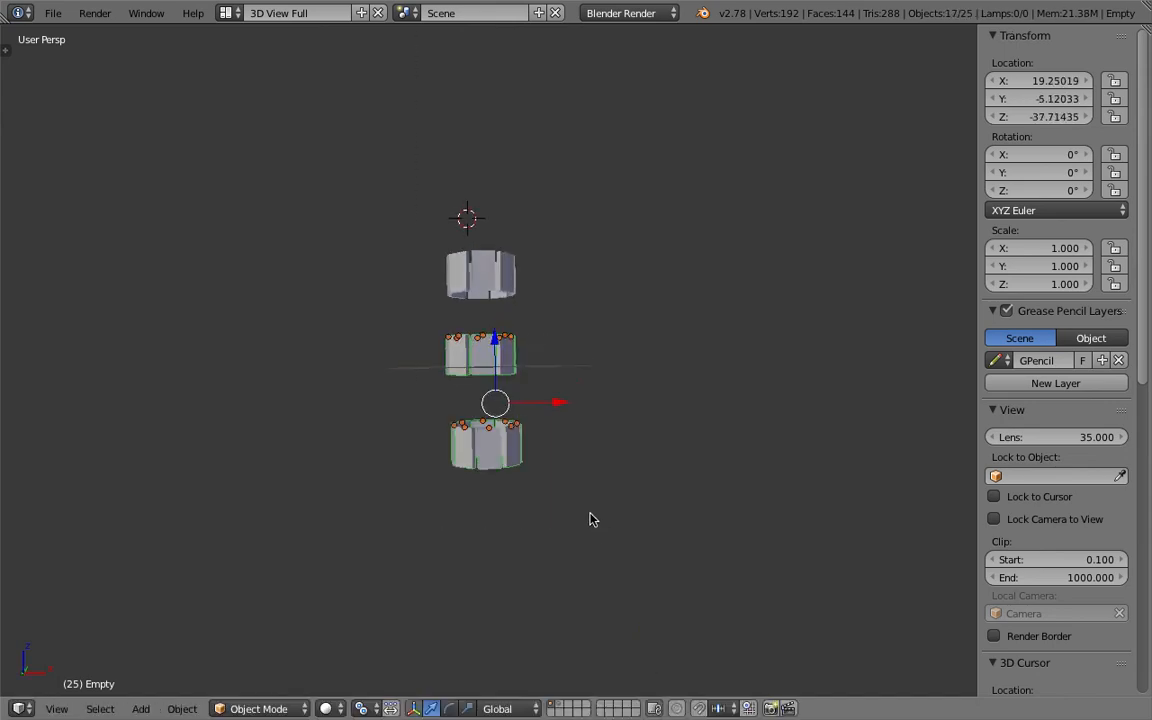
pyautogui.press('g')
pyautogui.click(575, 515)
pyautogui.press('a')
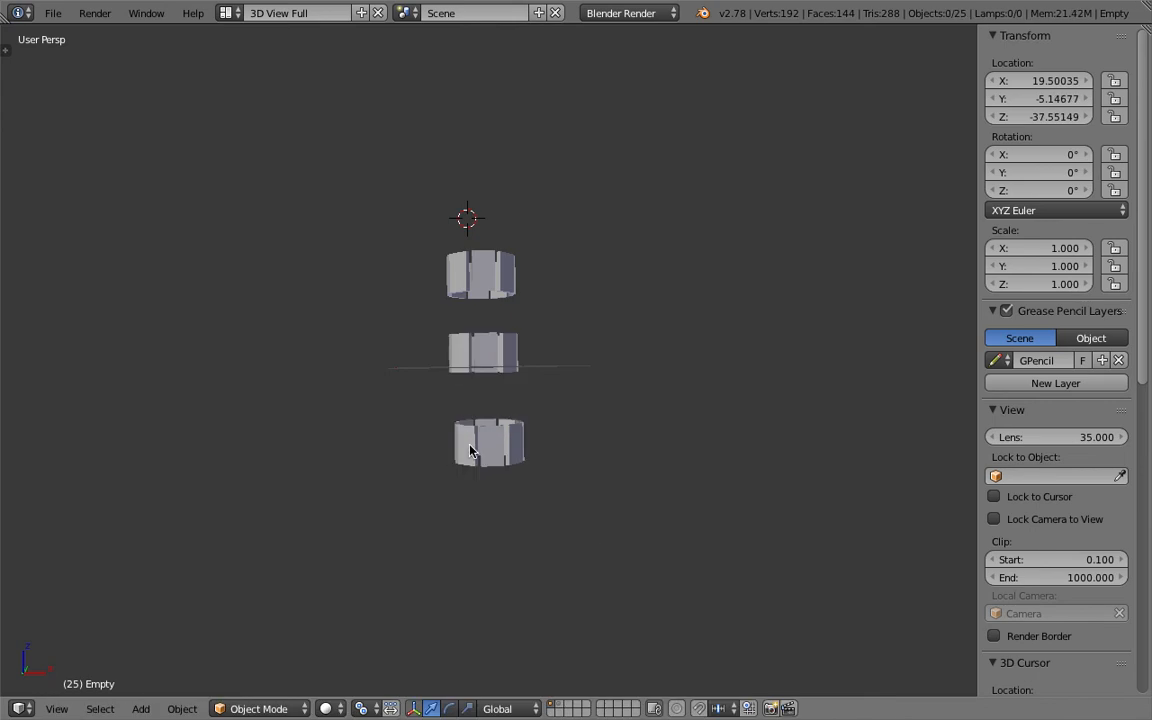
# Select the bottom ring's cubes and move the ring up closer to the middle ring
pyautogui.press('b')
pyautogui.moveTo(425, 425); pyautogui.dragTo(560, 496)
pyautogui.press('g')
pyautogui.click(555, 478)
pyautogui.scroll(-2, 612, 469)
pyautogui.scroll(-1, 606, 467)
pyautogui.press('a')
pyautogui.press('b')
pyautogui.moveTo(433, 386); pyautogui.dragTo(548, 447)
pyautogui.press('g')
pyautogui.click(546, 434)
# Select the empty and raise it to about X 19.8, Y -5.5, Z -1.7 to test the rings' rotation
pyautogui.rightClick(612, 588)
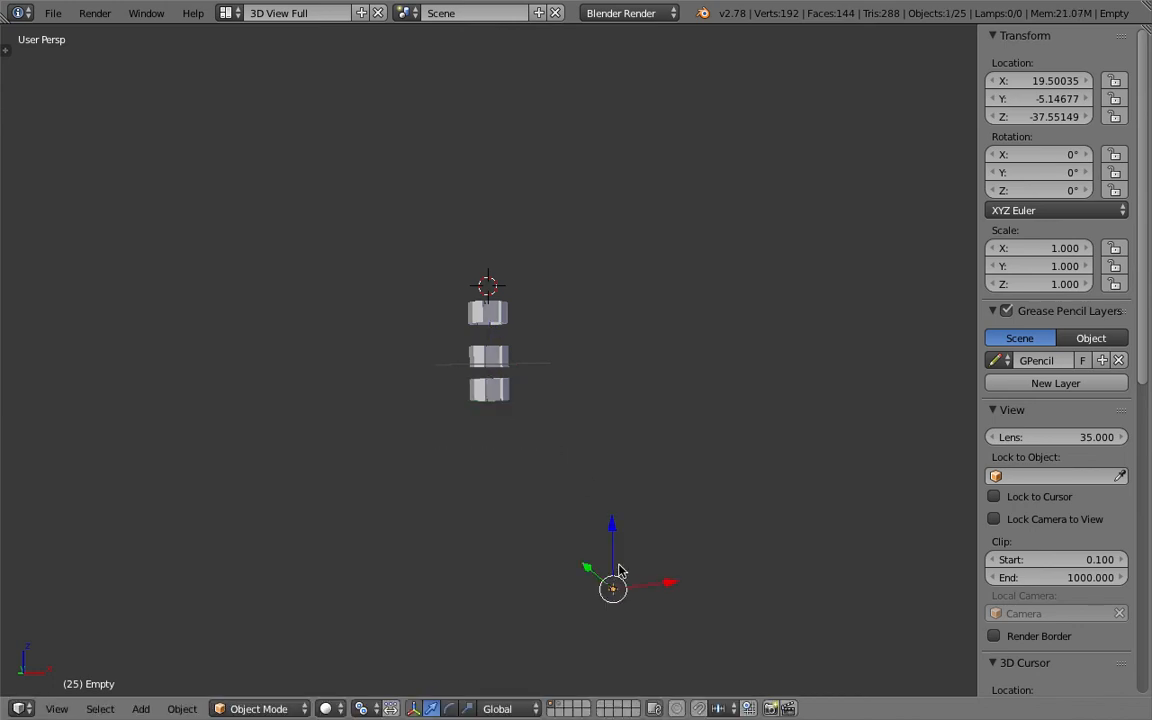
pyautogui.press('g')
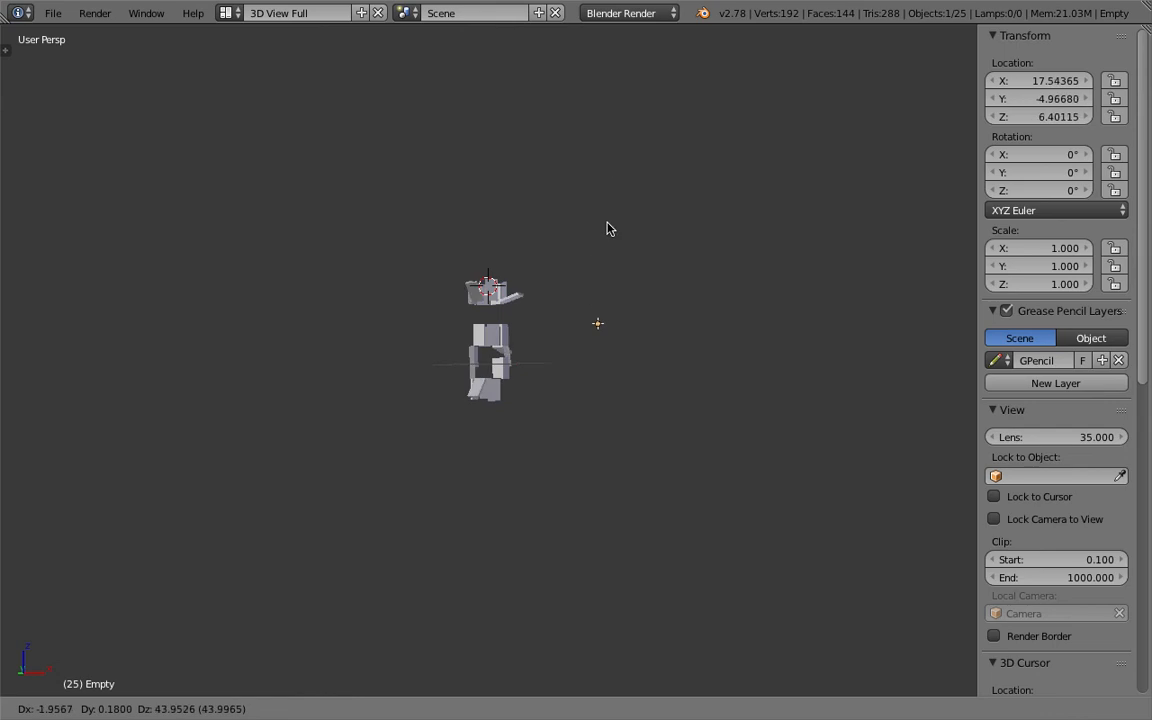
pyautogui.click(620, 275)
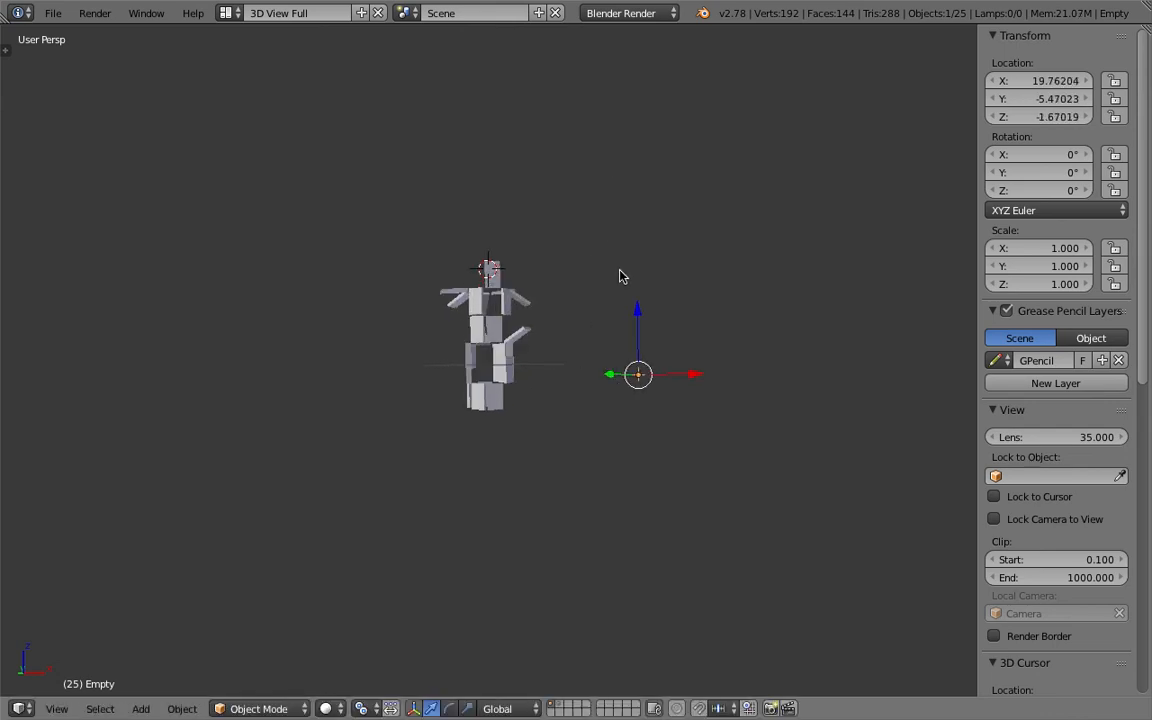
# Switch to the Compositing layout and insert a Sort List node between Objects from Group and Invoke Subprogram
pyautogui.click(227, 13)
pyautogui.click(258, 77)
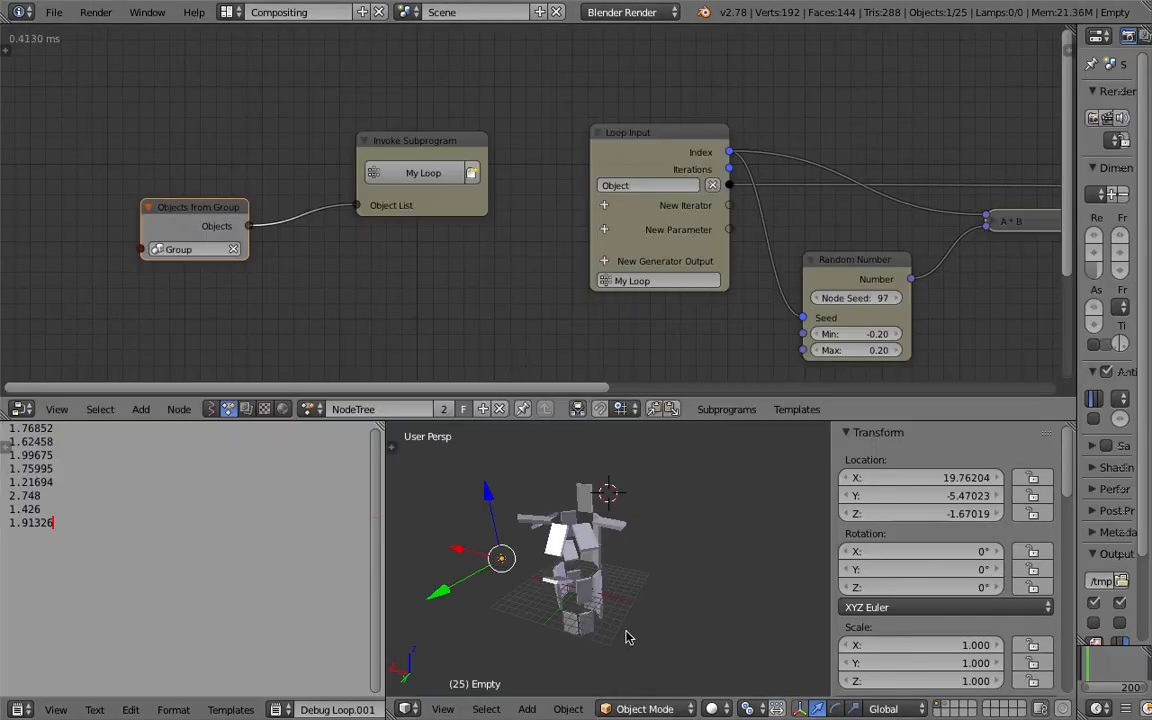
pyautogui.moveTo(408, 302); pyautogui.dragTo(426, 294, button='middle')
pyautogui.moveTo(186, 197); pyautogui.dragTo(88, 192)
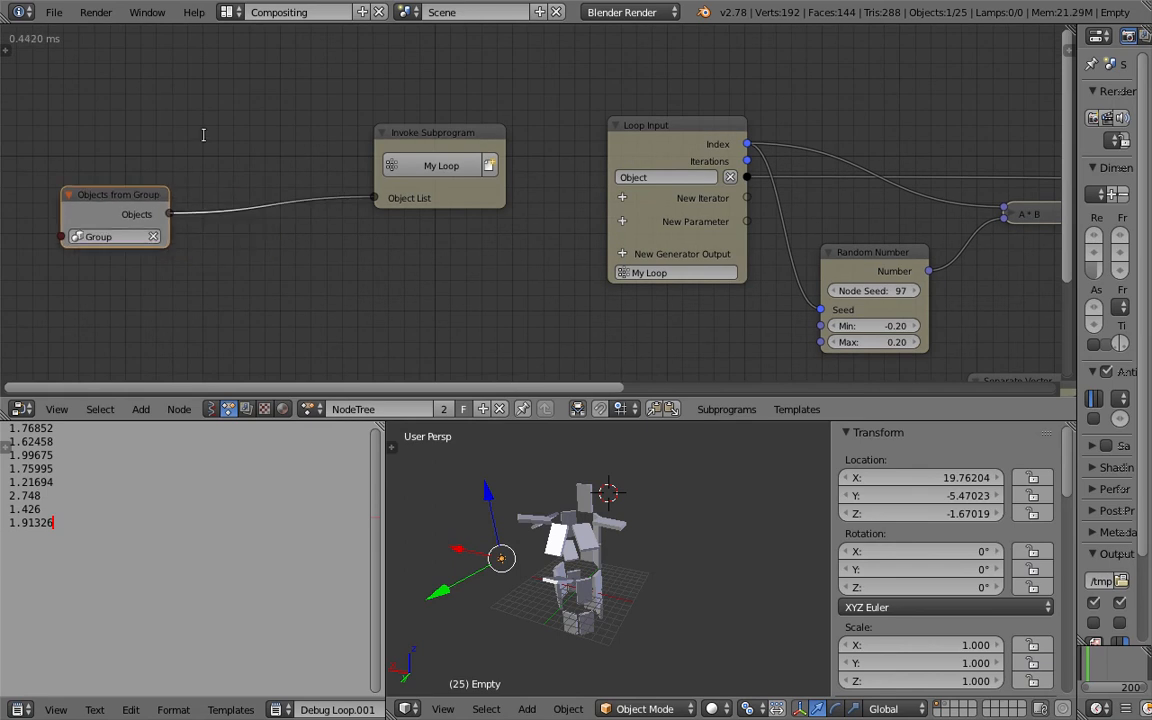
pyautogui.hotkey('ctrl', 'a')
pyautogui.write('sort')
pyautogui.press('Return')
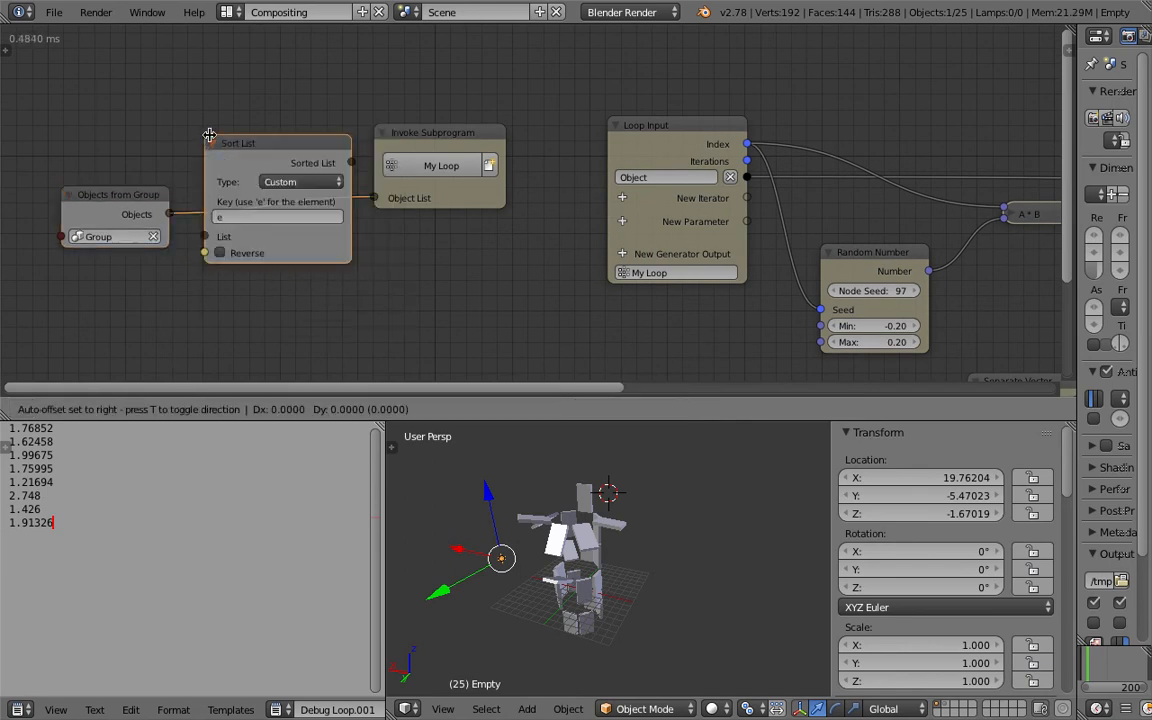
pyautogui.click(232, 141)
# Try the Sort List node with the Direction type and test the order by moving the empty vertically
pyautogui.click(325, 182)
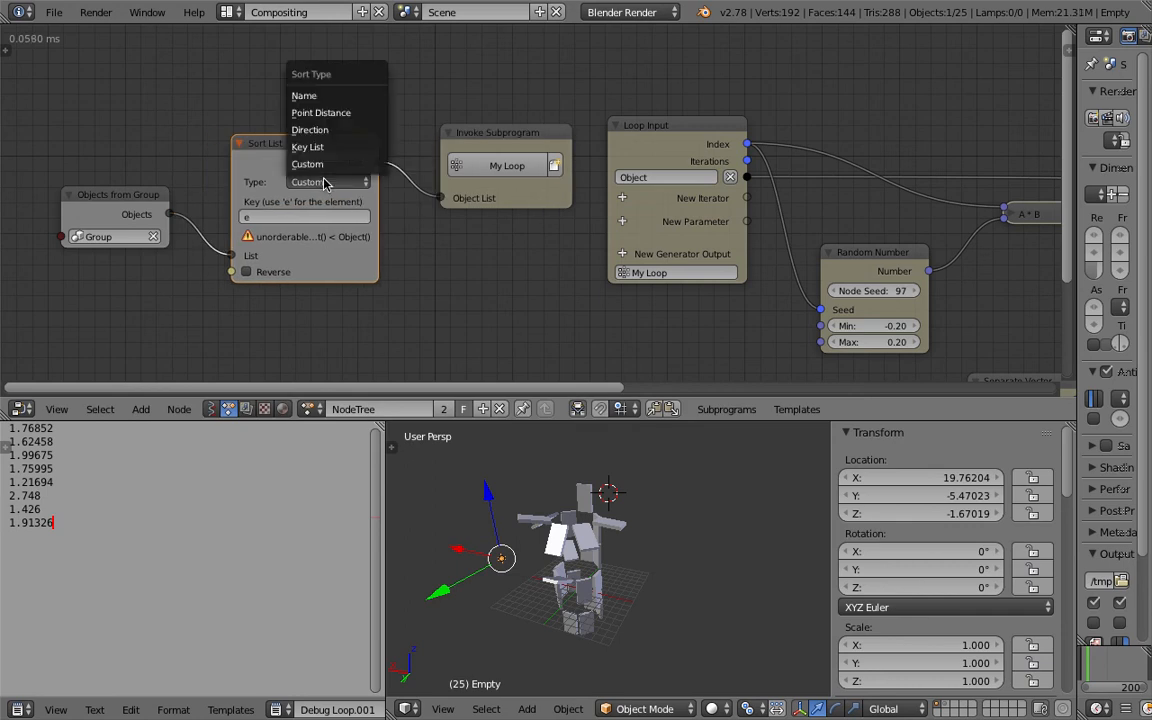
pyautogui.click(333, 130)
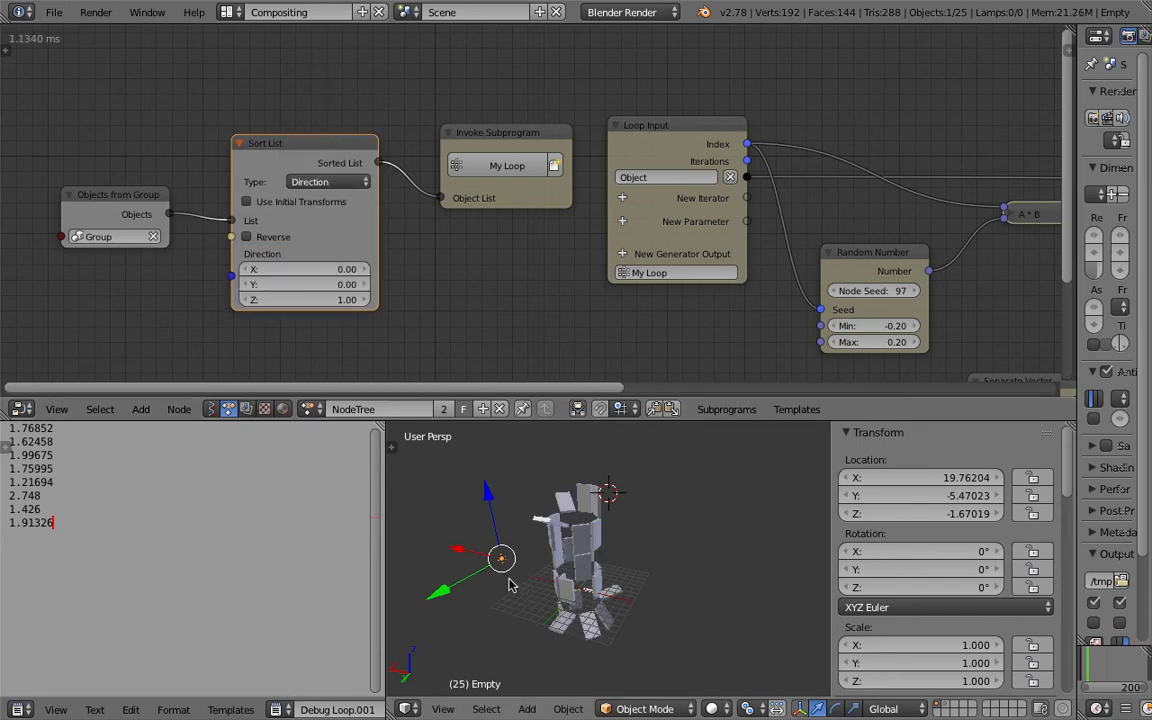
pyautogui.moveTo(490, 507); pyautogui.dragTo(493, 668)
pyautogui.moveTo(479, 621); pyautogui.dragTo(515, 560)
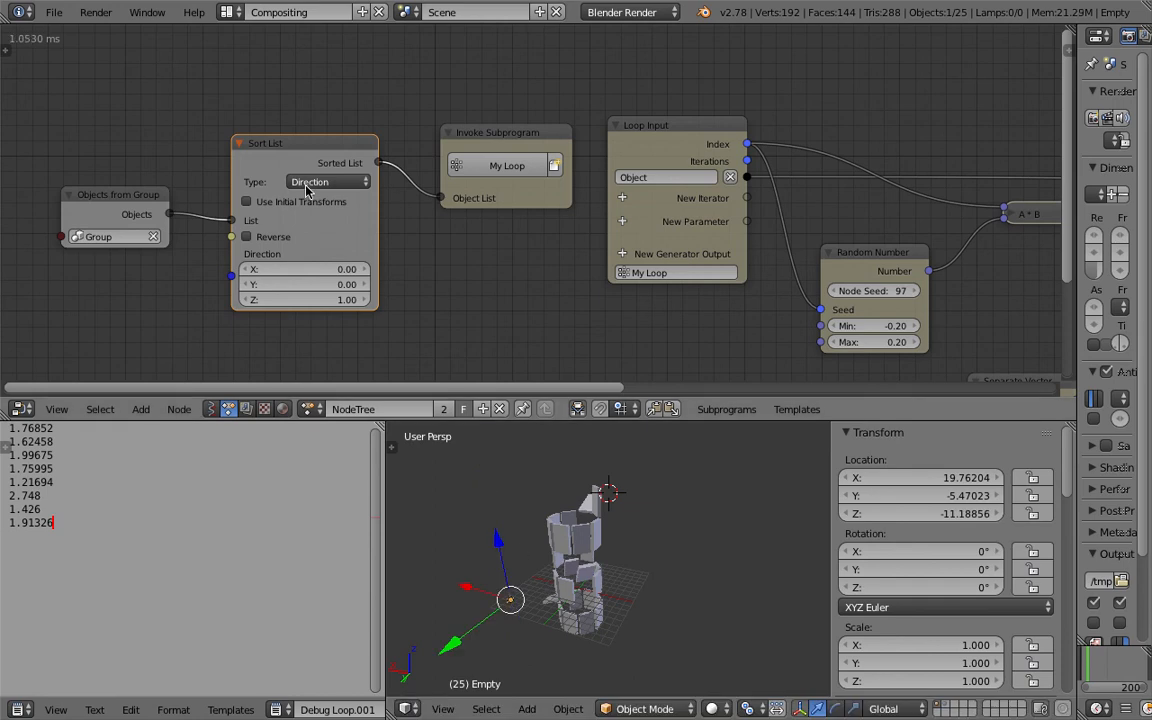
# Set the Sort List type to Name and test it by moving the empty vertically, leaving it at about Z -8.7
pyautogui.click(307, 189)
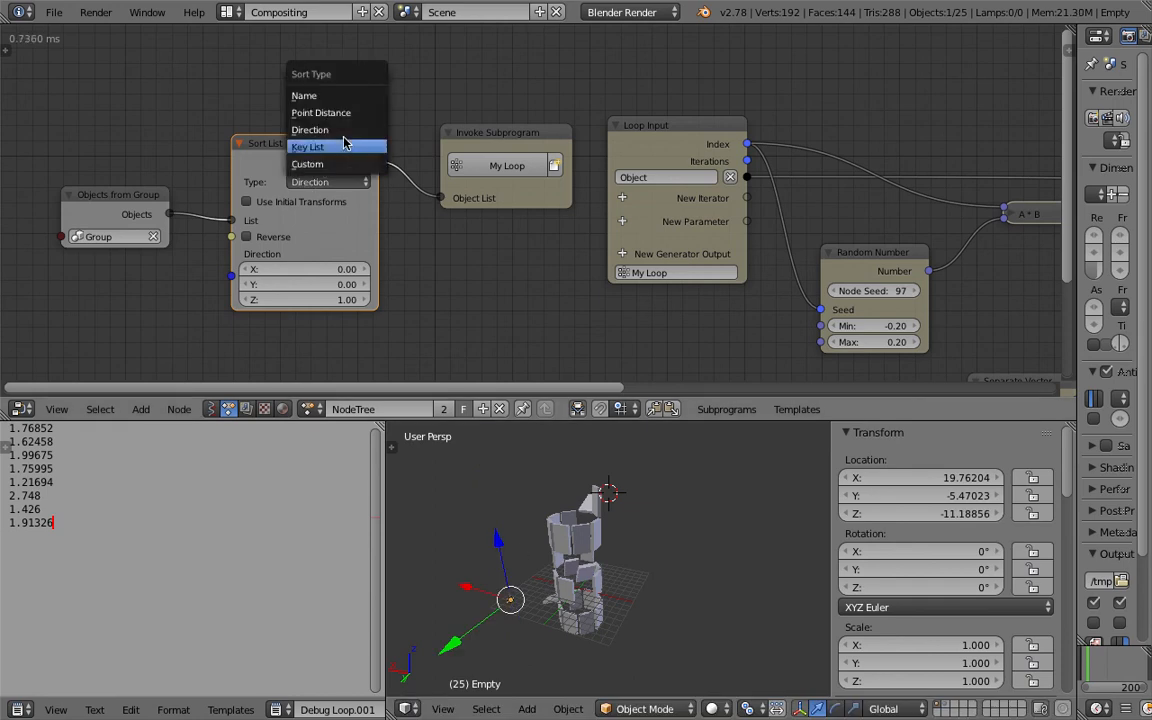
pyautogui.click(310, 95)
pyautogui.moveTo(497, 543); pyautogui.dragTo(502, 650)
pyautogui.moveTo(502, 587); pyautogui.dragTo(512, 464)
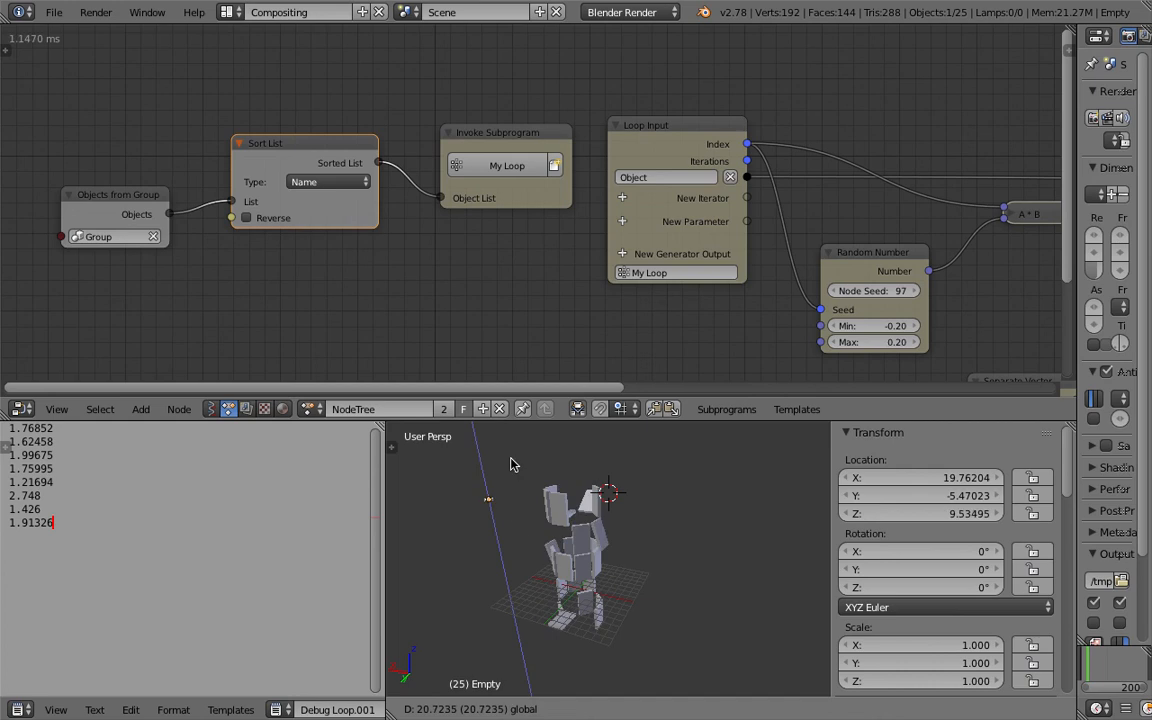
pyautogui.moveTo(517, 523); pyautogui.dragTo(493, 510)
# Delete the Random Number node, expand the collapsed Math multiply node and shift it toward the Loop Input node
pyautogui.moveTo(528, 313); pyautogui.dragTo(440, 300, button='middle')
pyautogui.scroll(-1, 738, 209)
pyautogui.moveTo(738, 207); pyautogui.dragTo(530, 219, button='middle')
pyautogui.scroll(-2, 481, 219)
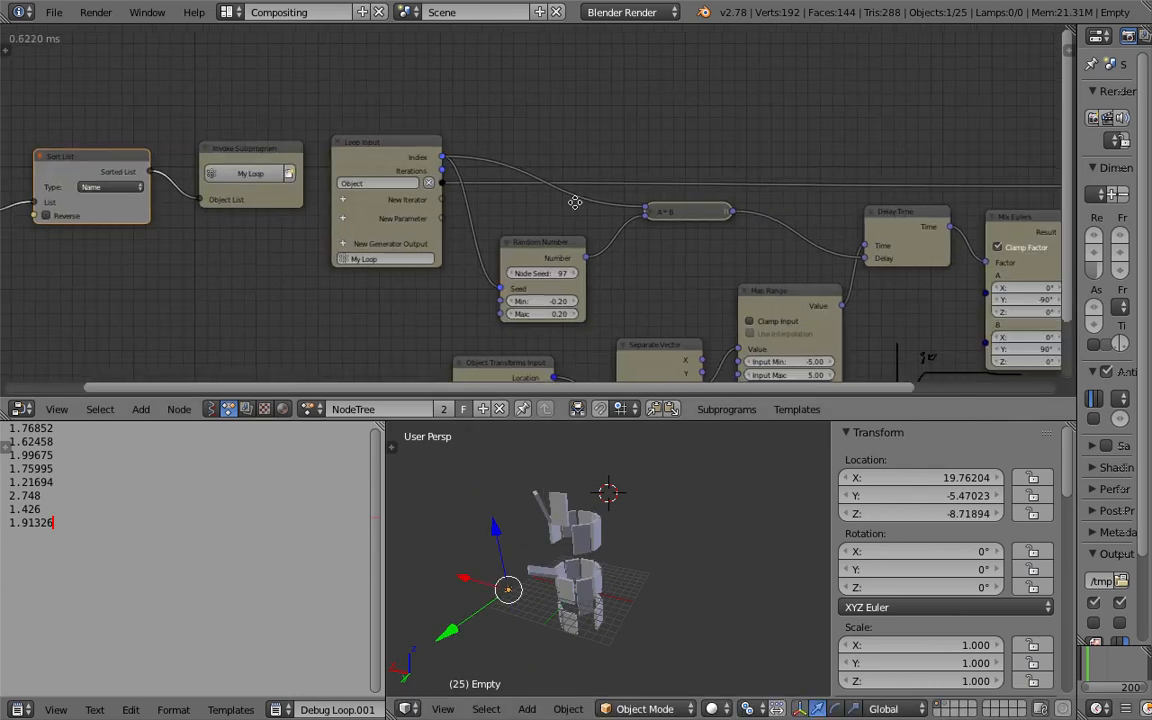
pyautogui.scroll(3, 530, 205)
pyautogui.moveTo(604, 227); pyautogui.dragTo(485, 210, button='middle')
pyautogui.click(440, 231)
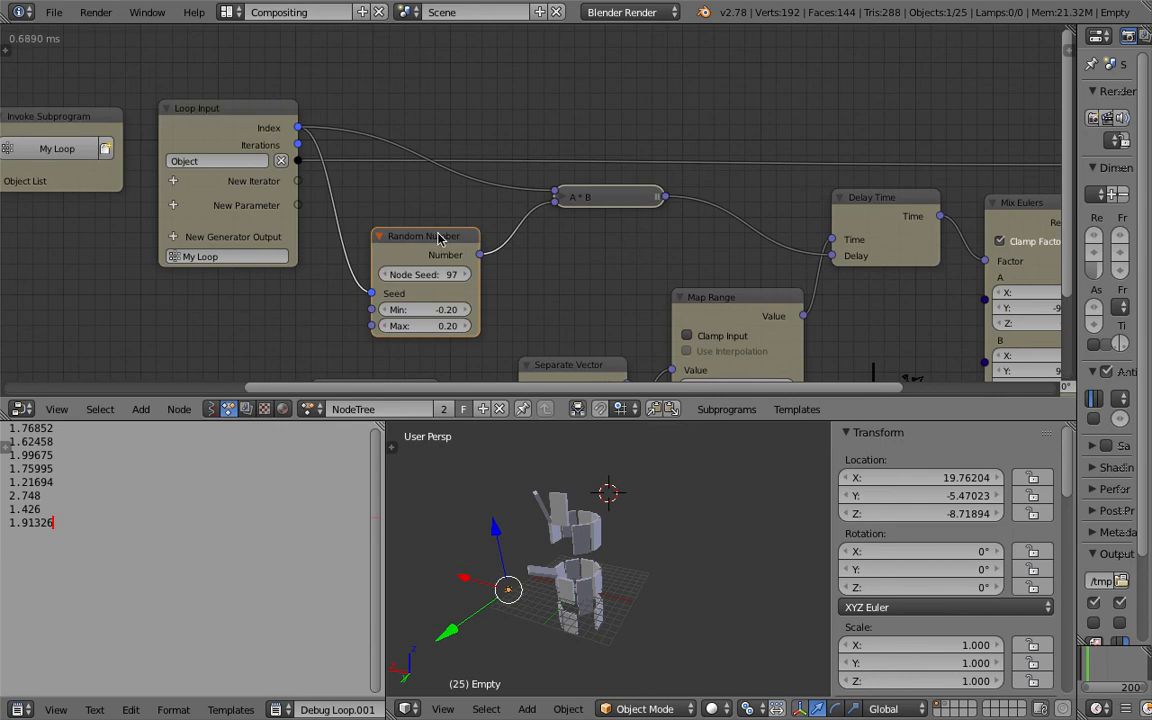
pyautogui.press('x')
pyautogui.click(562, 199)
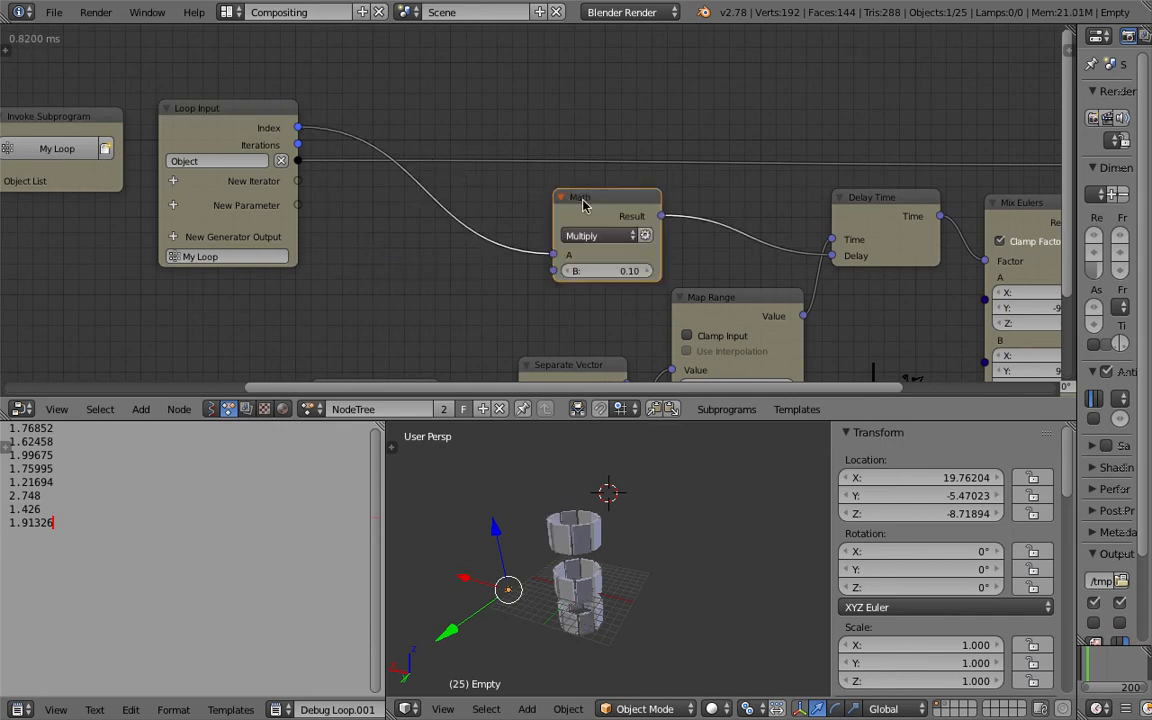
pyautogui.moveTo(581, 200); pyautogui.dragTo(520, 205)
# Move the empty along Z to test the evenly delayed rotation, leaving it at about Z -16.9
pyautogui.press('g')
pyautogui.press('z')
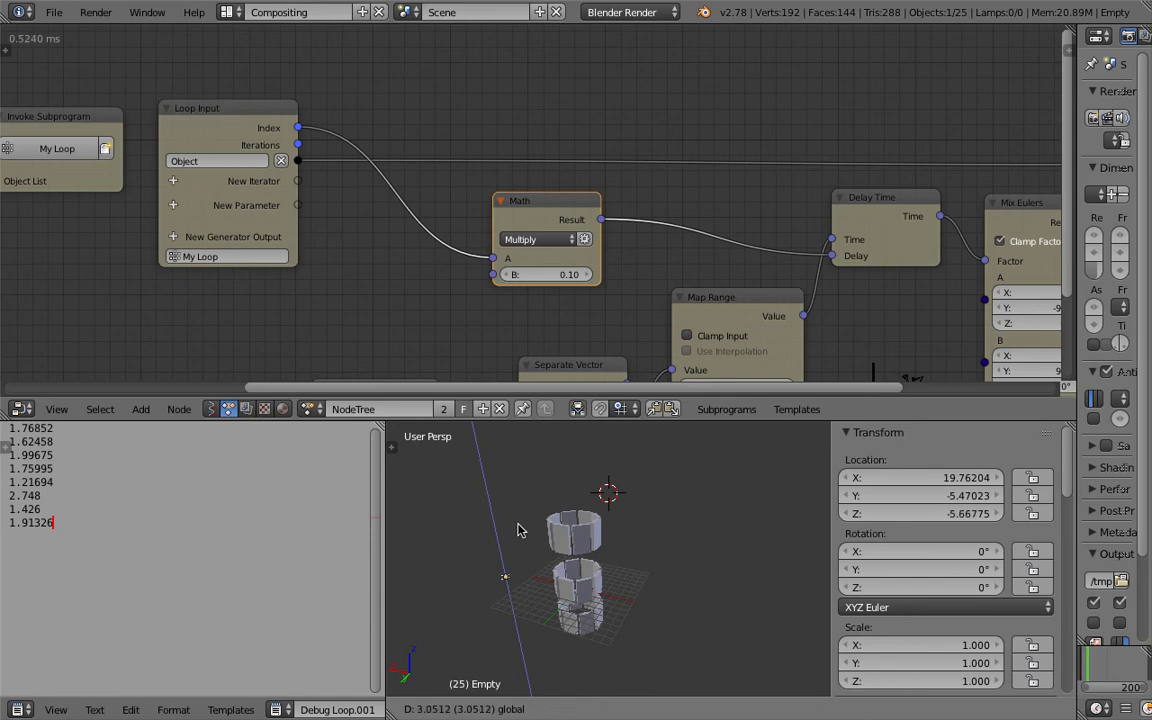
pyautogui.click(520, 598)
pyautogui.moveTo(524, 594); pyautogui.dragTo(561, 560, button='middle')
pyautogui.moveTo(583, 571); pyautogui.dragTo(592, 573)
pyautogui.press('b')
pyautogui.moveTo(523, 563); pyautogui.dragTo(633, 588)
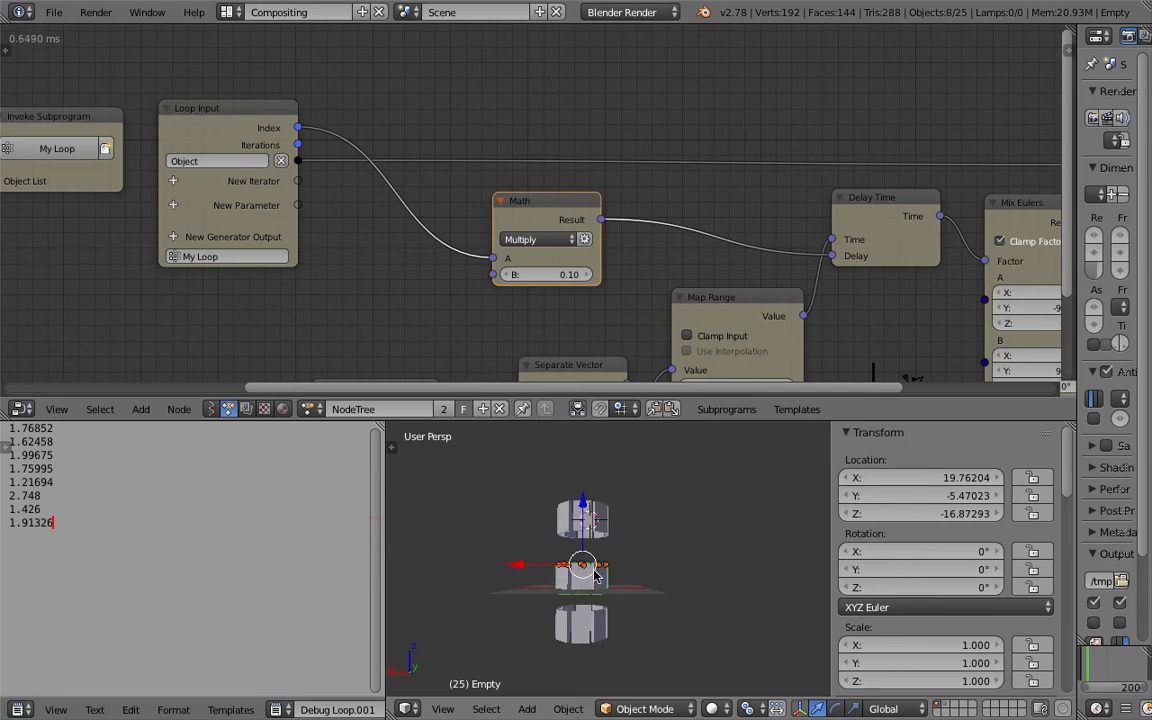
pyautogui.press('a')
pyautogui.click(587, 526)
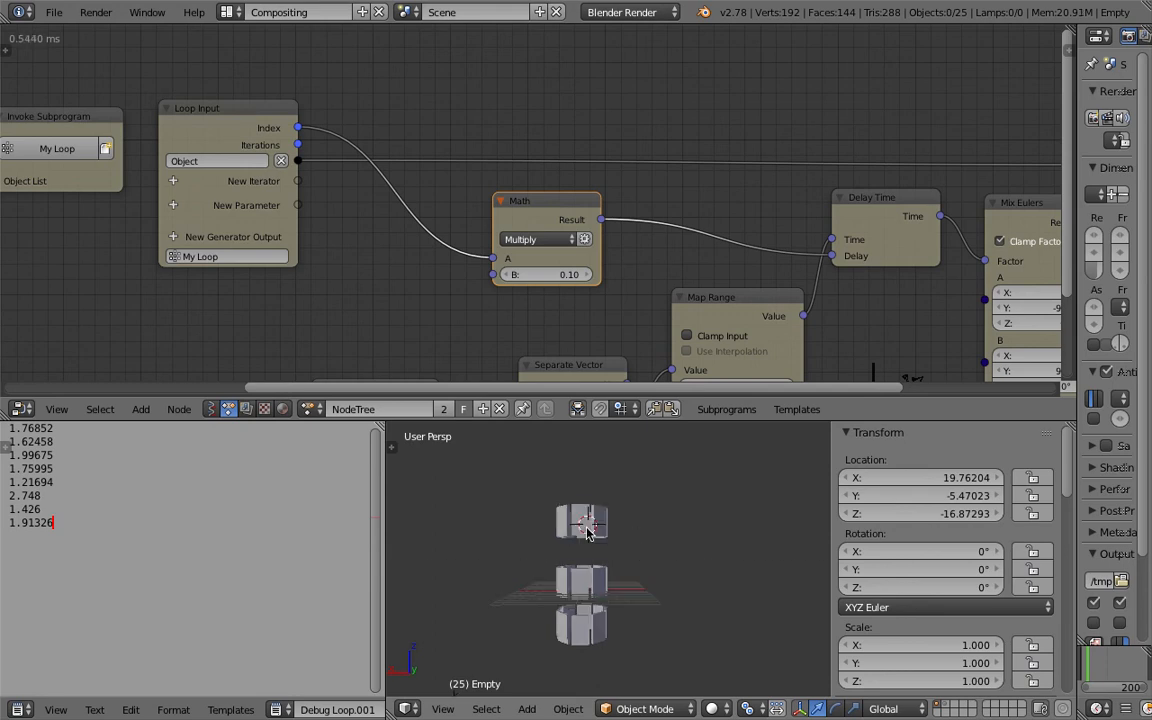
# Select the middle ring's cubes and move the ring down along Z to below the bottom ring
pyautogui.press('b')
pyautogui.moveTo(520, 560); pyautogui.dragTo(635, 586)
pyautogui.moveTo(594, 511); pyautogui.dragTo(583, 506, button='middle')
pyautogui.moveTo(580, 515); pyautogui.dragTo(505, 584)
# Select both lower rings and raise them along Z until they sit closely beneath the top ring
pyautogui.press('b')
pyautogui.moveTo(653, 688); pyautogui.dragTo(655, 690)
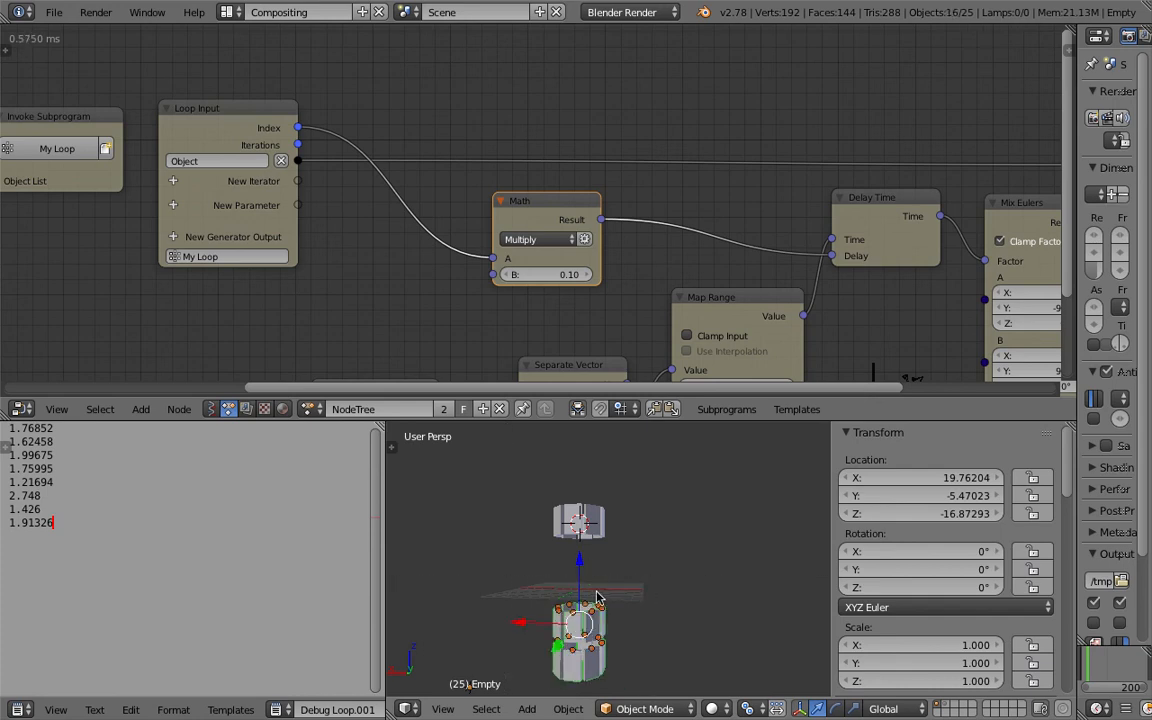
pyautogui.moveTo(583, 562); pyautogui.dragTo(586, 500)
pyautogui.moveTo(594, 515); pyautogui.dragTo(627, 553, button='middle')
pyautogui.moveTo(550, 612); pyautogui.dragTo(522, 597, button='middle')
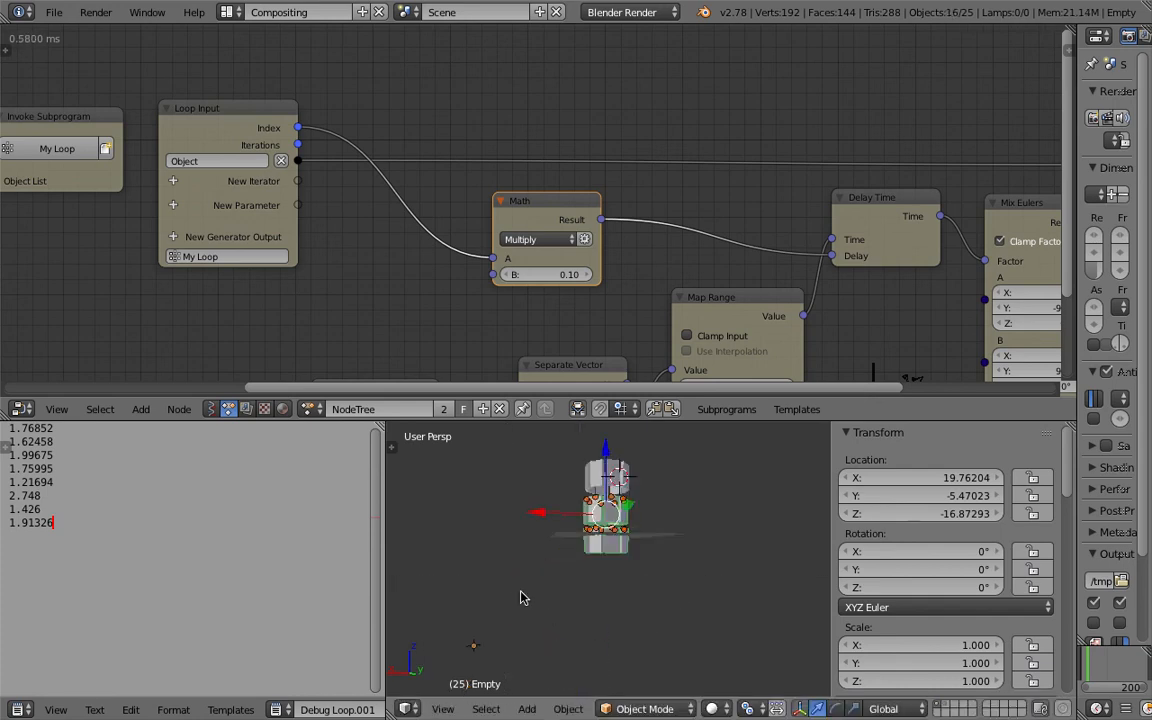
# Select the empty, switch to the 3D View Full layout and raise the empty to about X 13.9, Y -1.2, Z 31.7
pyautogui.rightClick(474, 648)
pyautogui.click(231, 12)
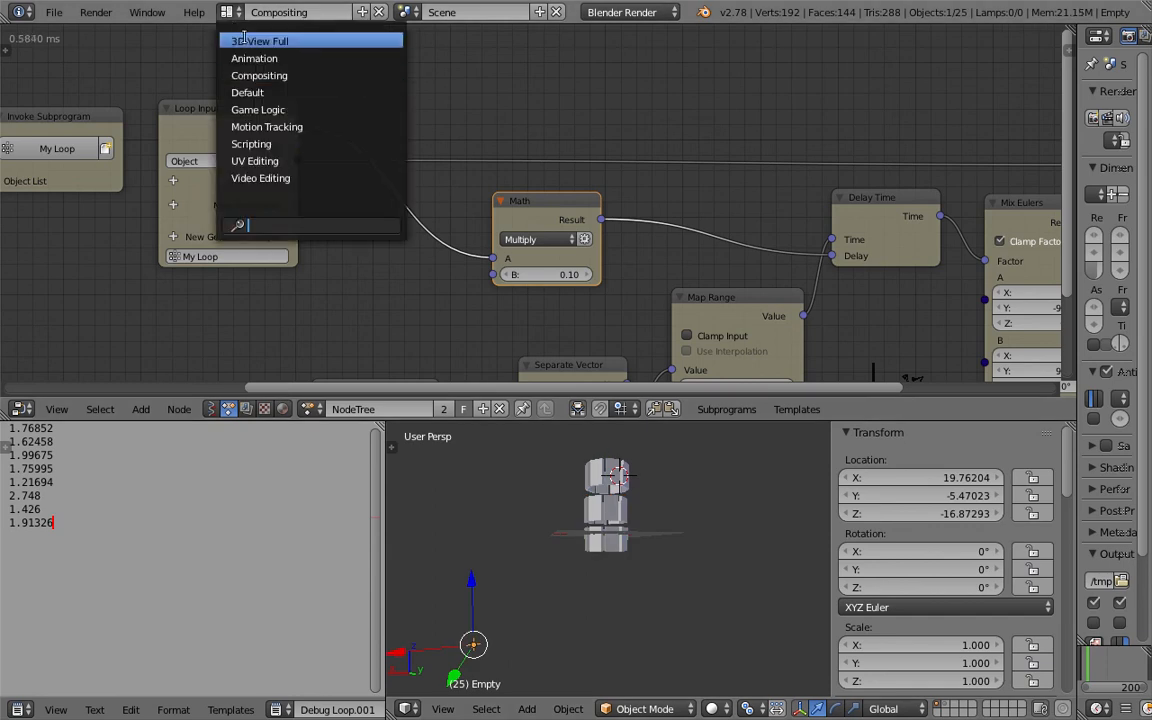
pyautogui.click(224, 40)
pyautogui.moveTo(566, 514); pyautogui.dragTo(537, 530, button='middle')
pyautogui.press('g')
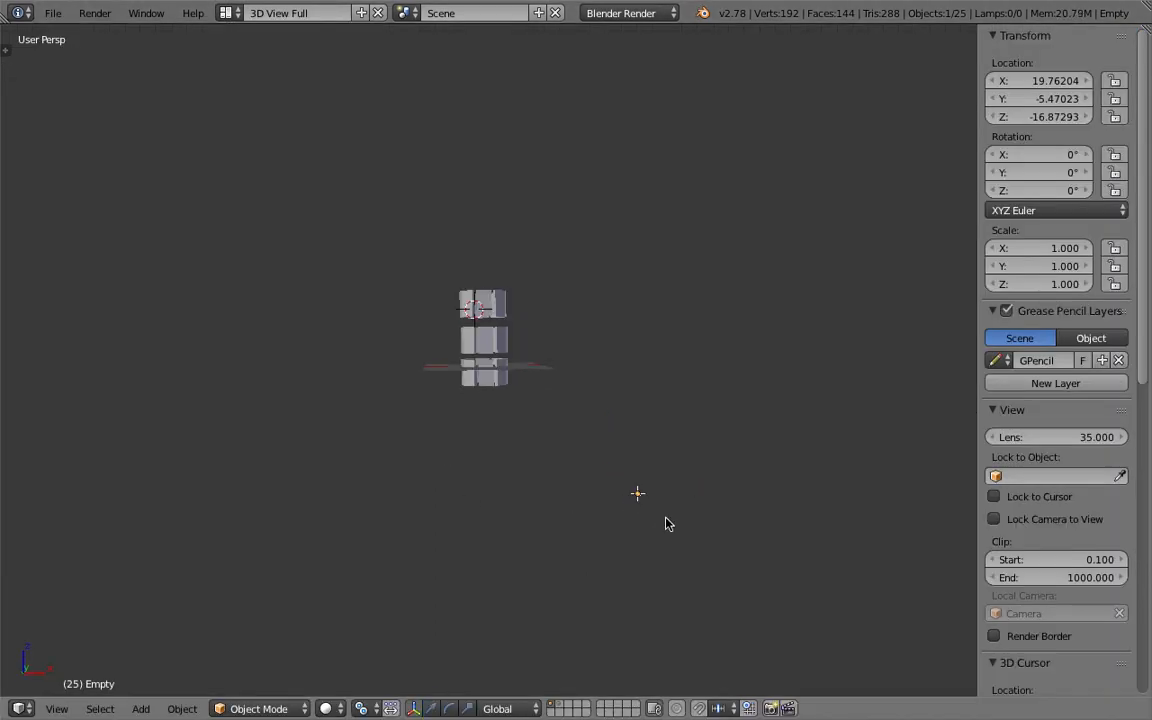
pyautogui.click(612, 221)
pyautogui.scroll(2, 607, 267)
pyautogui.scroll(2, 610, 254)
pyautogui.moveTo(615, 241); pyautogui.dragTo(635, 278, button='middle')
pyautogui.scroll(-2, 636, 277)
pyautogui.press('g')
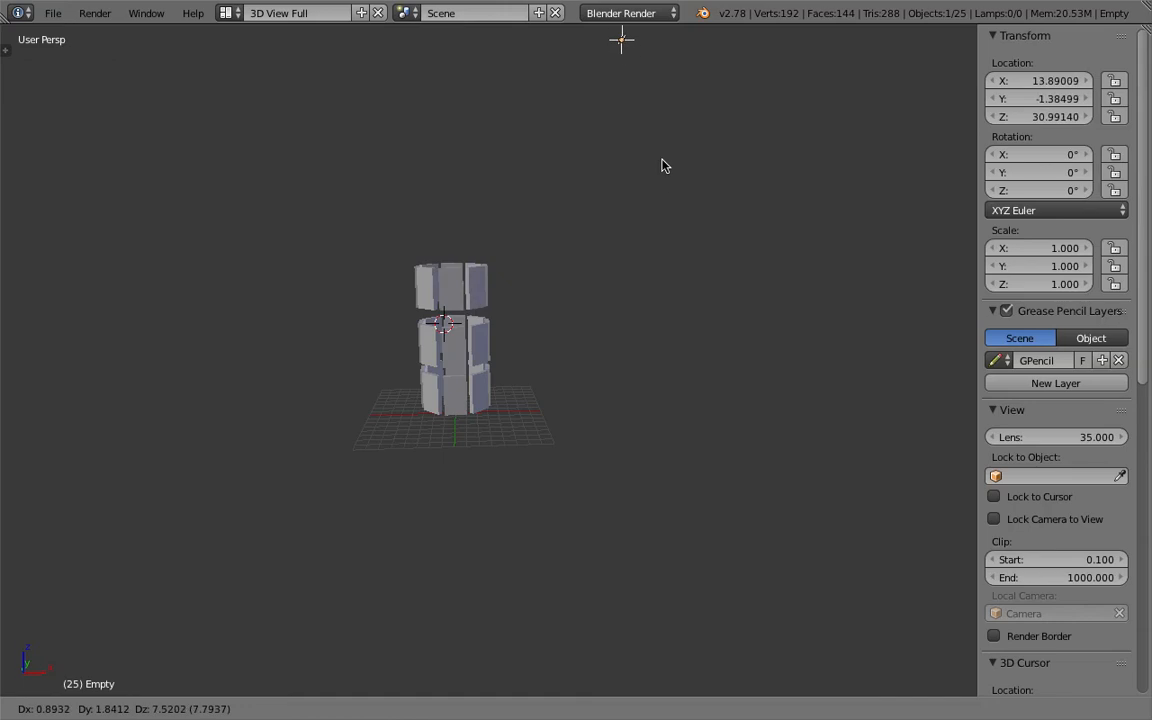
pyautogui.click(603, 219)
# Try to duplicate the top ring along Z with the empty still selected, and delete the duplicates
pyautogui.moveTo(601, 219); pyautogui.dragTo(432, 283, button='middle')
pyautogui.press('b')
pyautogui.moveTo(373, 283); pyautogui.dragTo(566, 319)
pyautogui.keyDown('shift'); pyautogui.moveTo(566, 319); pyautogui.dragTo(566, 424, button='middle'); pyautogui.keyUp('shift')
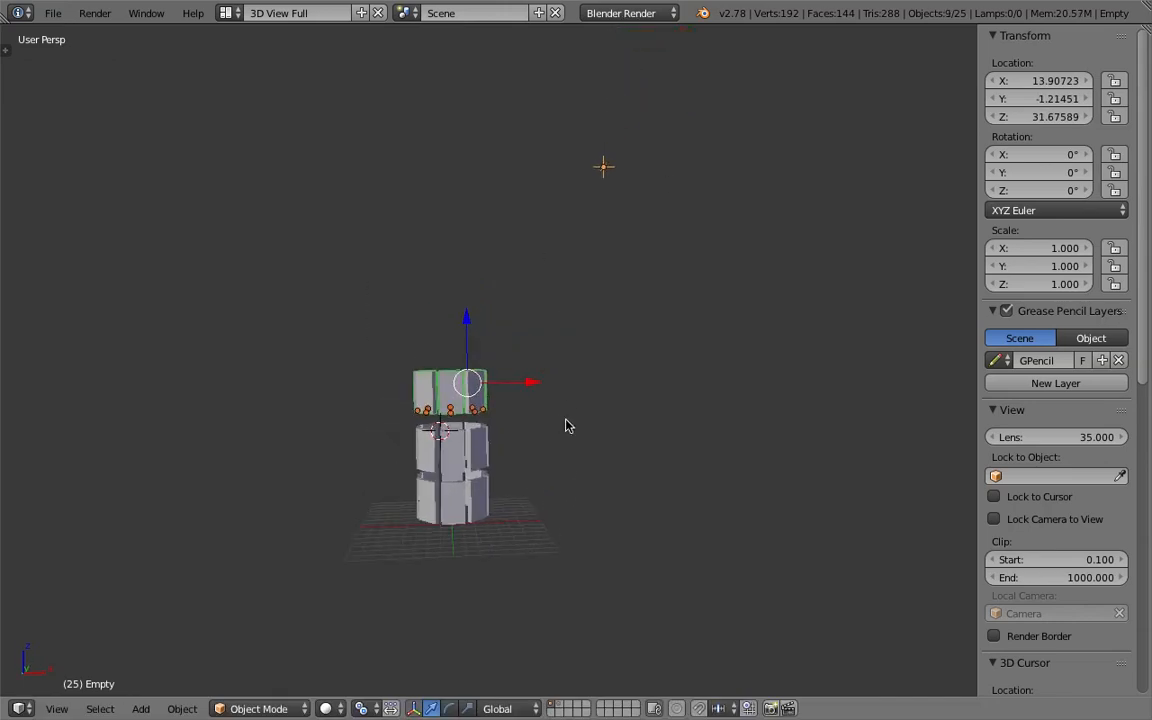
pyautogui.hotkey('shift', 'd')
pyautogui.press('z')
pyautogui.click(590, 366)
pyautogui.press('Delete')
# Select only the empty, move it to about X 18.8, Y -1.6, Z 23.8, and clear the selection
pyautogui.rightClick(605, 167)
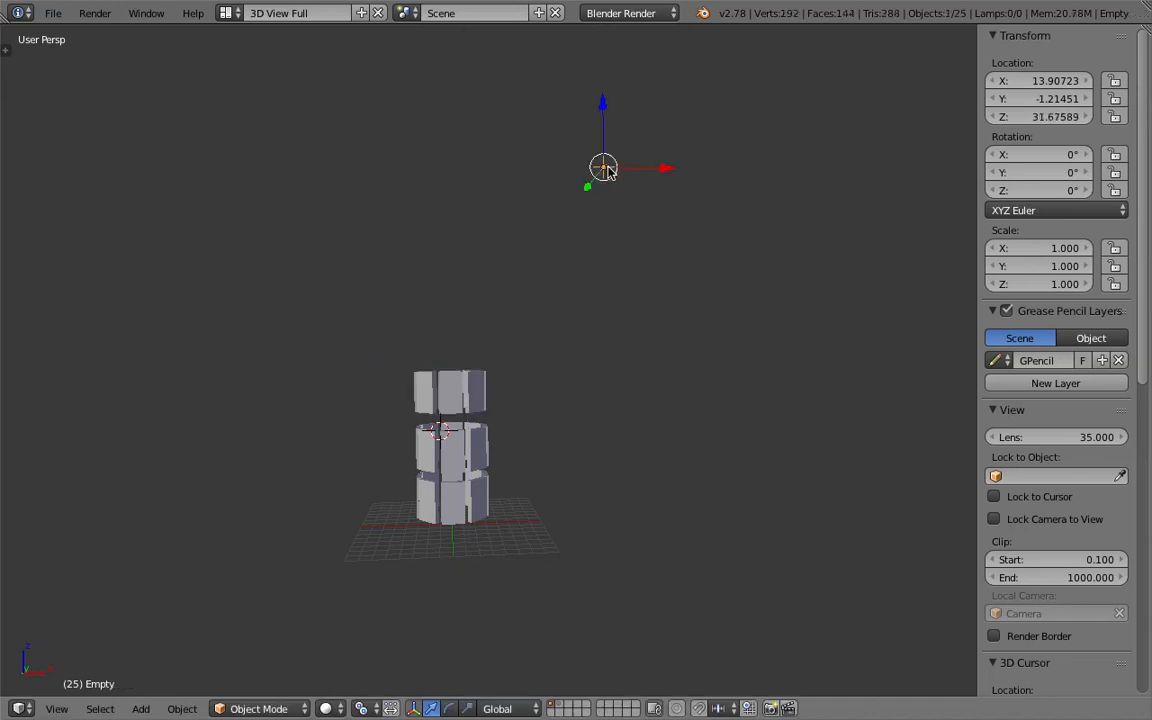
pyautogui.press('g')
pyautogui.click(710, 320)
pyautogui.press('a')
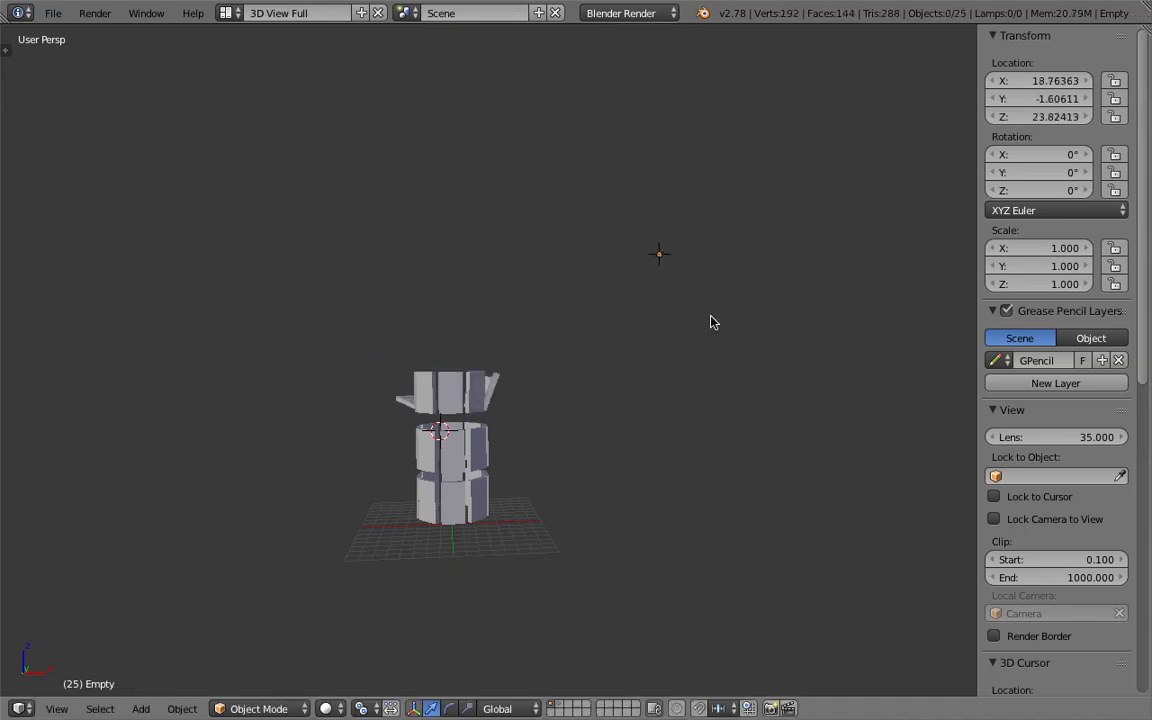
# Select only the top ring's cubes and duplicate them about 8 units up along Z
pyautogui.moveTo(645, 328); pyautogui.dragTo(478, 298, button='middle')
pyautogui.hotkey('shift', 'b')
pyautogui.moveTo(393, 309); pyautogui.dragTo(509, 405)
pyautogui.scroll(-2, 550, 373)
pyautogui.keyDown('shift'); pyautogui.moveTo(550, 373); pyautogui.dragTo(556, 424, button='middle'); pyautogui.keyUp('shift')
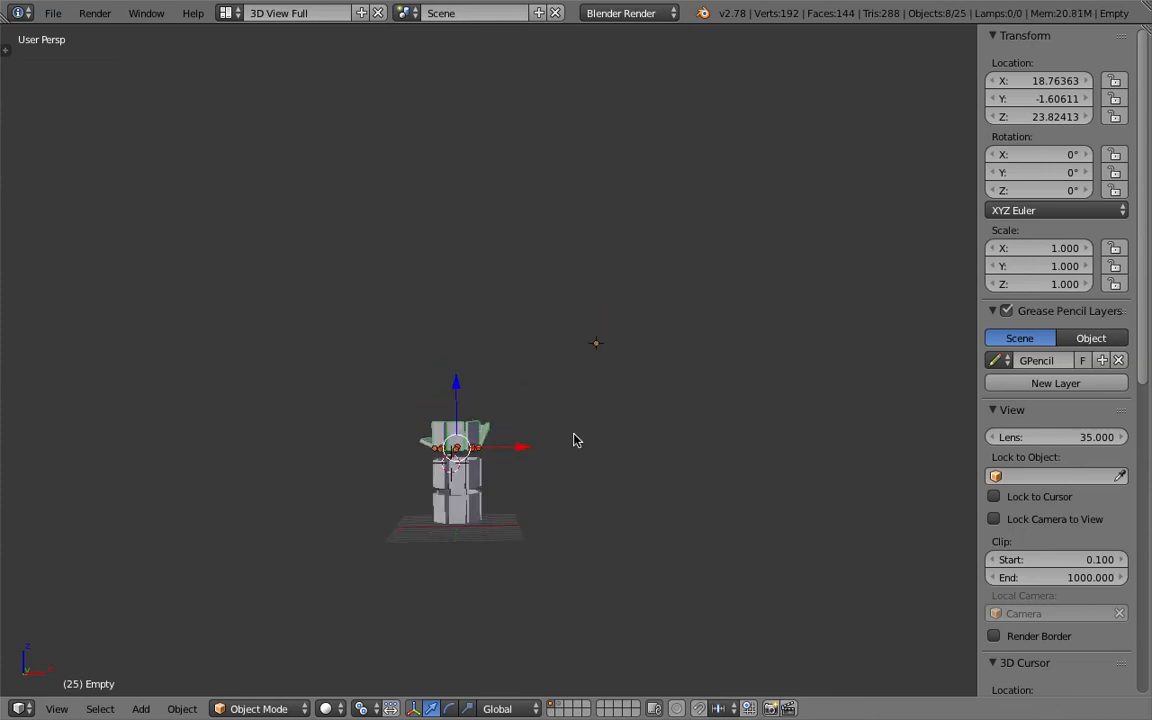
pyautogui.hotkey('shift', 'd')
pyautogui.press('z')
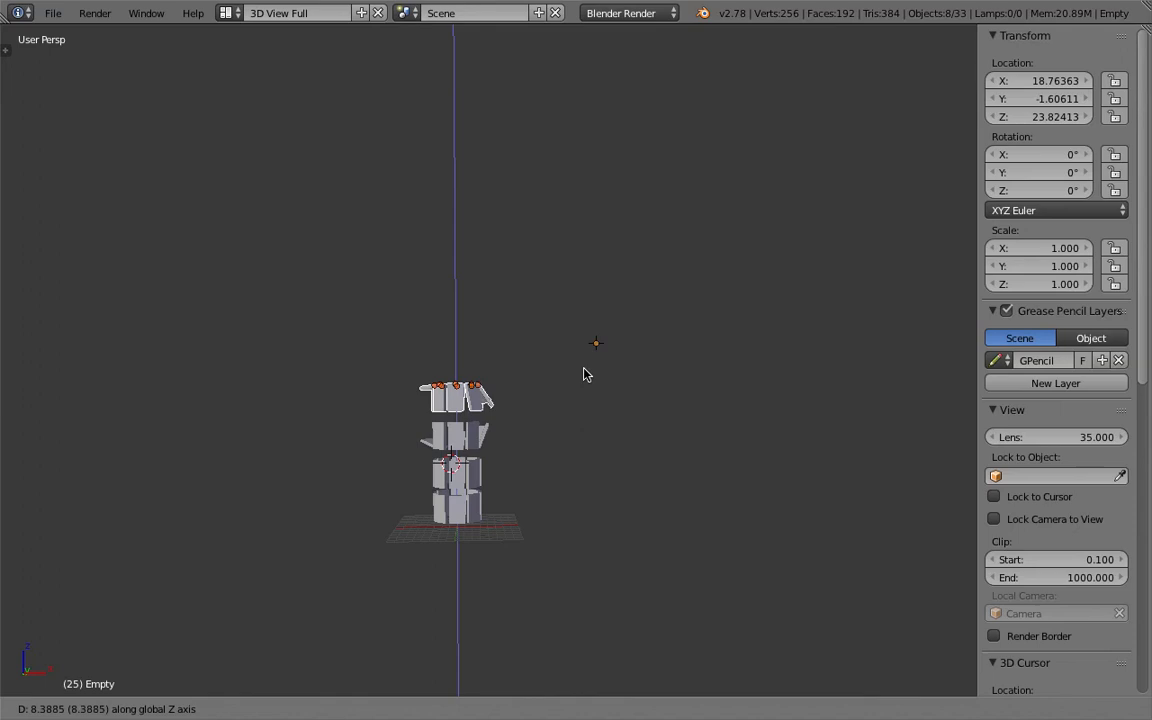
pyautogui.click(590, 378)
# Repeat the ring duplication six more times to build a tall column of rings
pyautogui.hotkey('shift', 'r')
pyautogui.hotkey('shift', 'r')
pyautogui.hotkey('shift', 'r')
pyautogui.hotkey('shift', 'r')
pyautogui.hotkey('shift', 'r')
pyautogui.hotkey('shift', 'r')
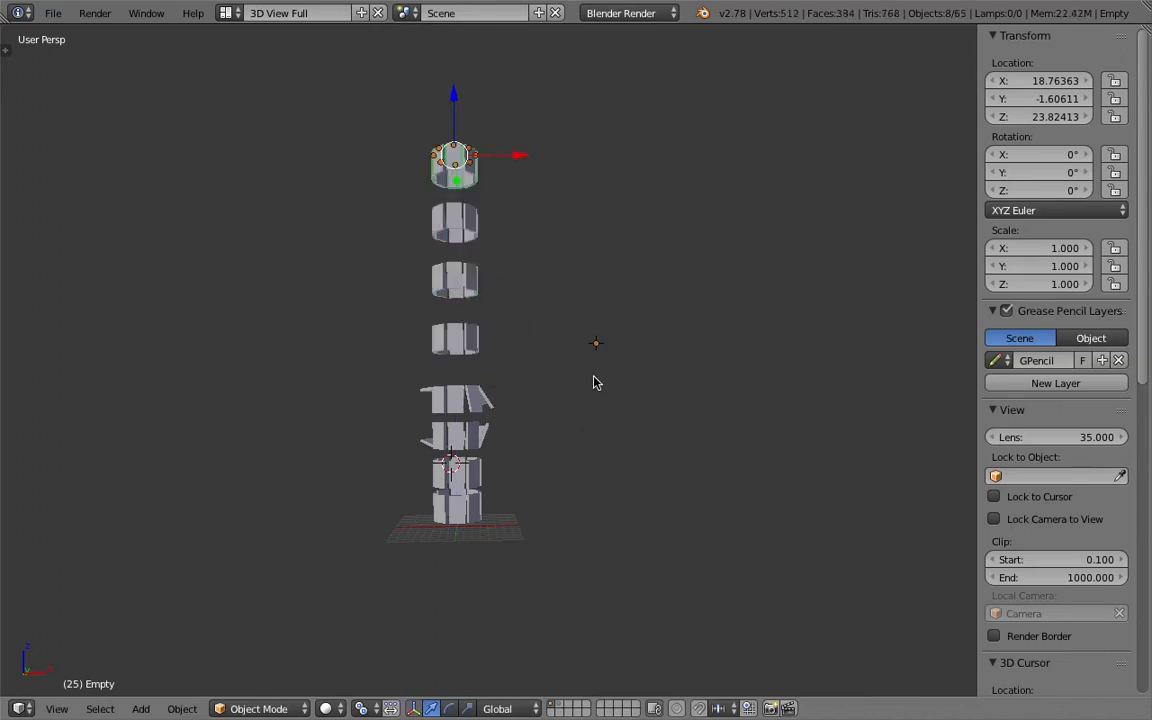
# Select the empty and move it up beside the ring column to test the rotation, leaving it at about X 21.2, Y -0.4, Z 74
pyautogui.moveTo(594, 382); pyautogui.dragTo(561, 378, button='middle')
pyautogui.rightClick(591, 361)
pyautogui.press('g')
pyautogui.click(651, 187)
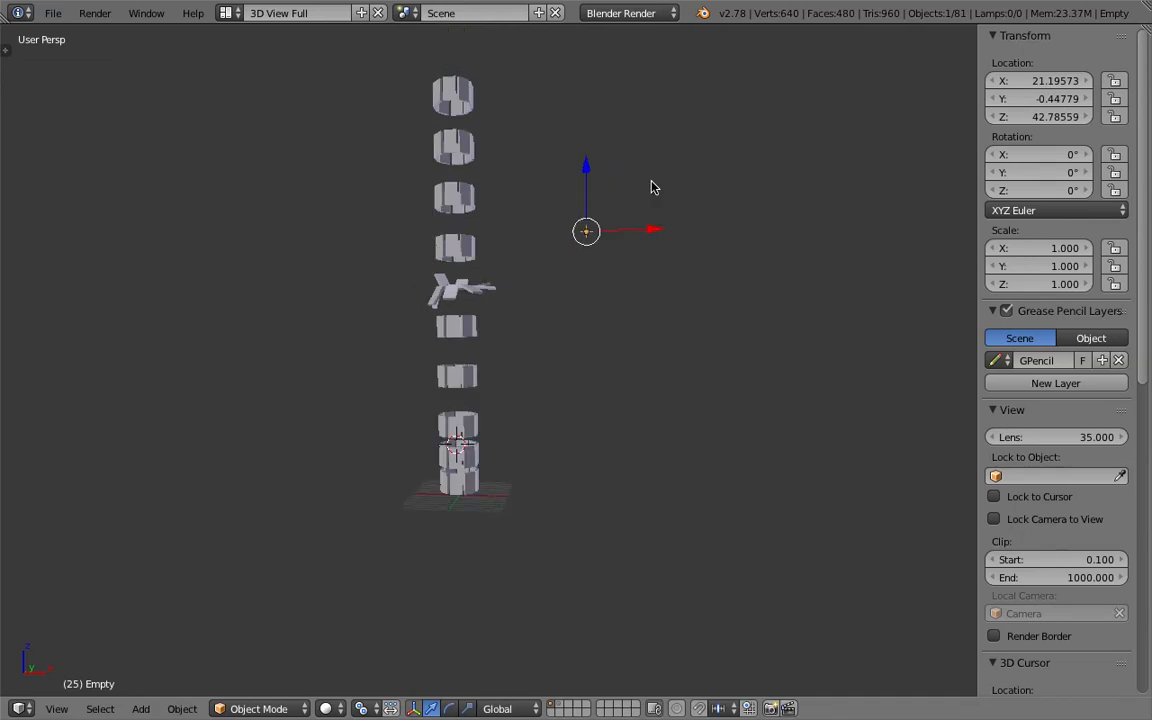
pyautogui.press('g')
pyautogui.press('z')
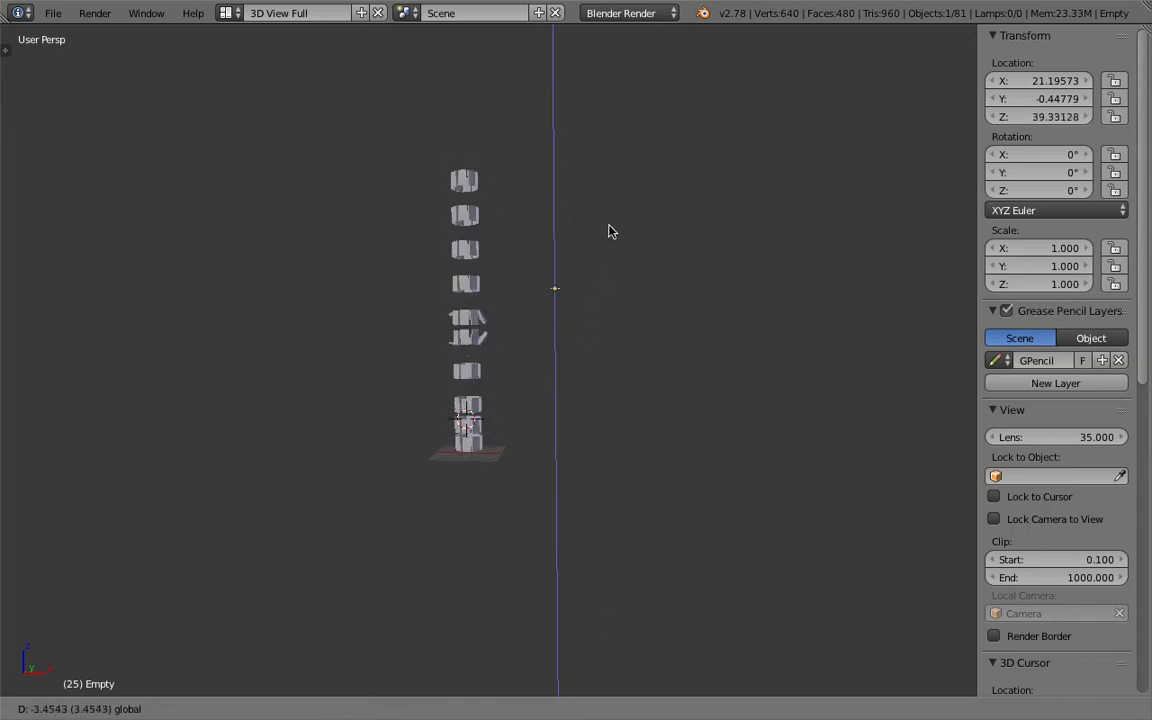
pyautogui.click(618, 78)
# From above the ring column, move the empty along Z to about 80.4 and inspect the rings down through the column
pyautogui.moveTo(622, 270); pyautogui.dragTo(597, 372, button='middle')
pyautogui.press('g')
pyautogui.press('z')
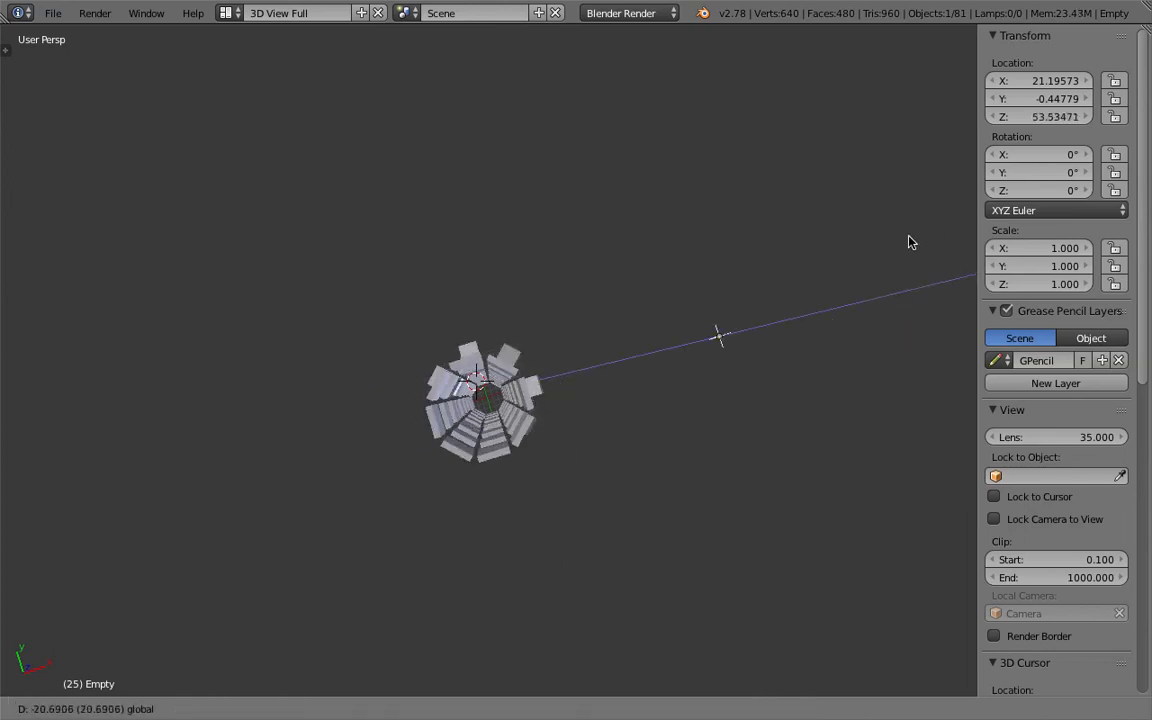
pyautogui.click(680, 304)
pyautogui.scroll(2, 566, 343)
pyautogui.moveTo(622, 372)
pyautogui.mouseDown(button='middle')
pyautogui.moveTo(566, 343)
pyautogui.moveTo(600, 404)
pyautogui.moveTo(607, 380)
pyautogui.mouseUp(button='middle')
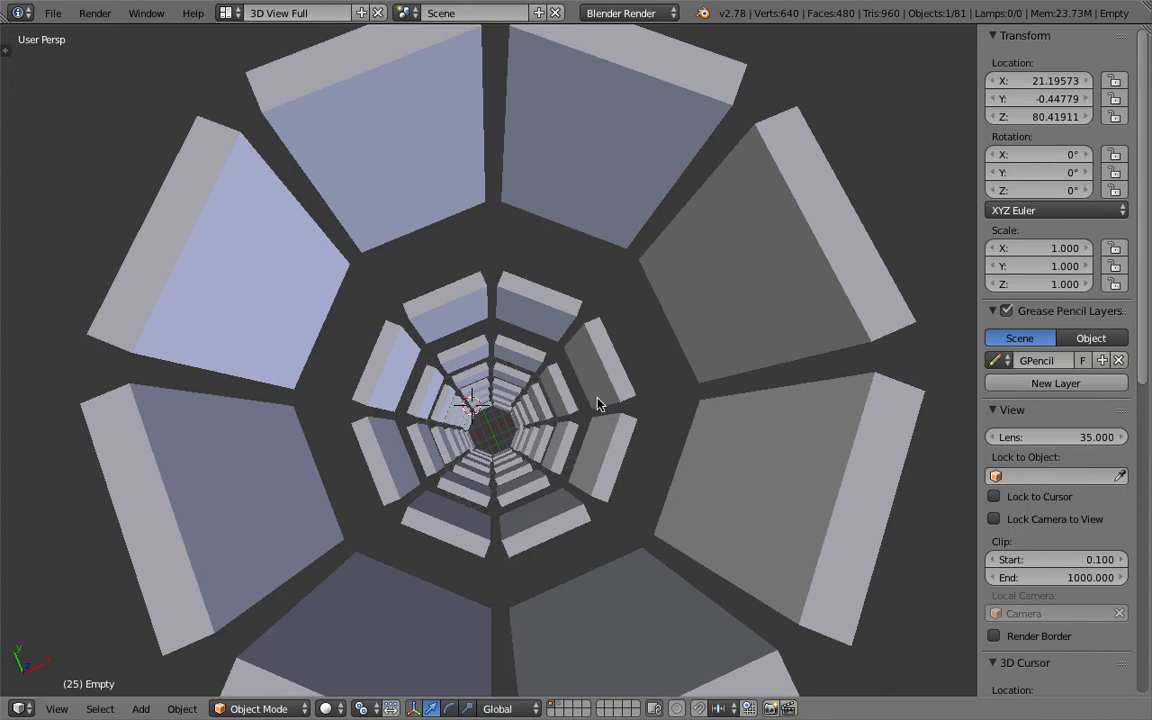
pyautogui.scroll(-3, 559, 379)
pyautogui.moveTo(521, 338)
pyautogui.mouseDown(button='middle')
pyautogui.moveTo(527, 372)
pyautogui.moveTo(533, 356)
pyautogui.mouseUp(button='middle')
pyautogui.scroll(2, 520, 365)
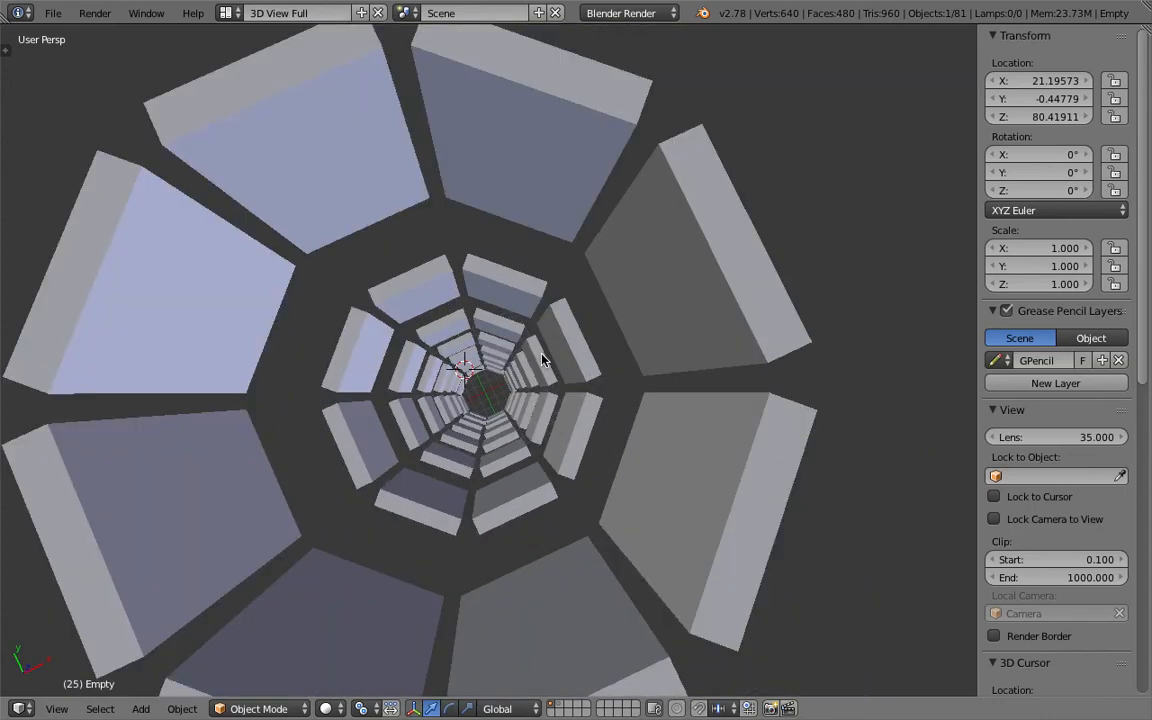